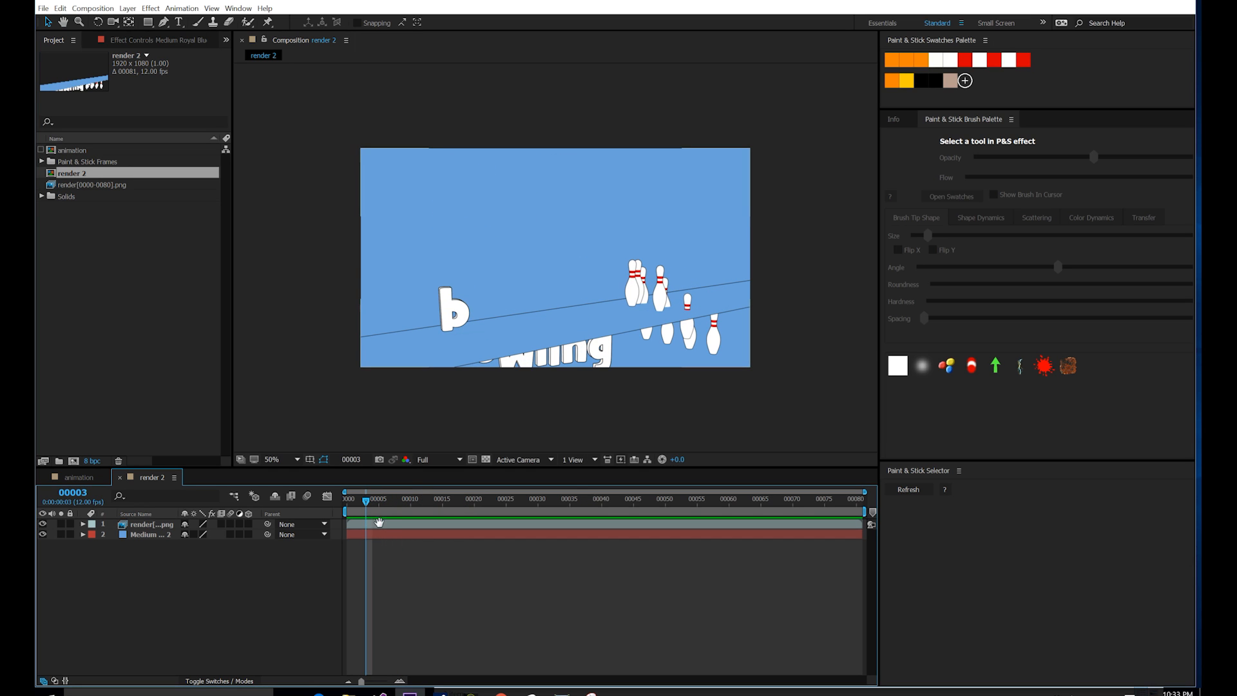
Step: Create a solid layer named "letter streaks" in the render 2 composition and apply the Paint & Stick effect to it
key(space)
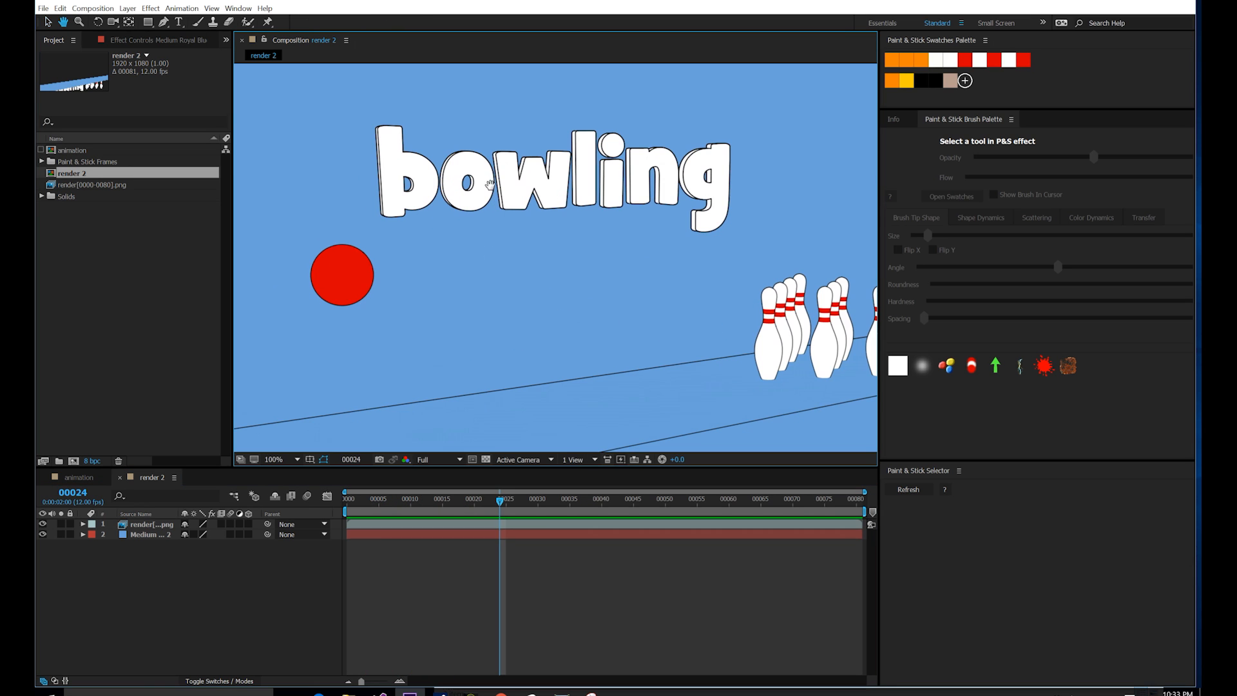
click(179, 593)
click(128, 8)
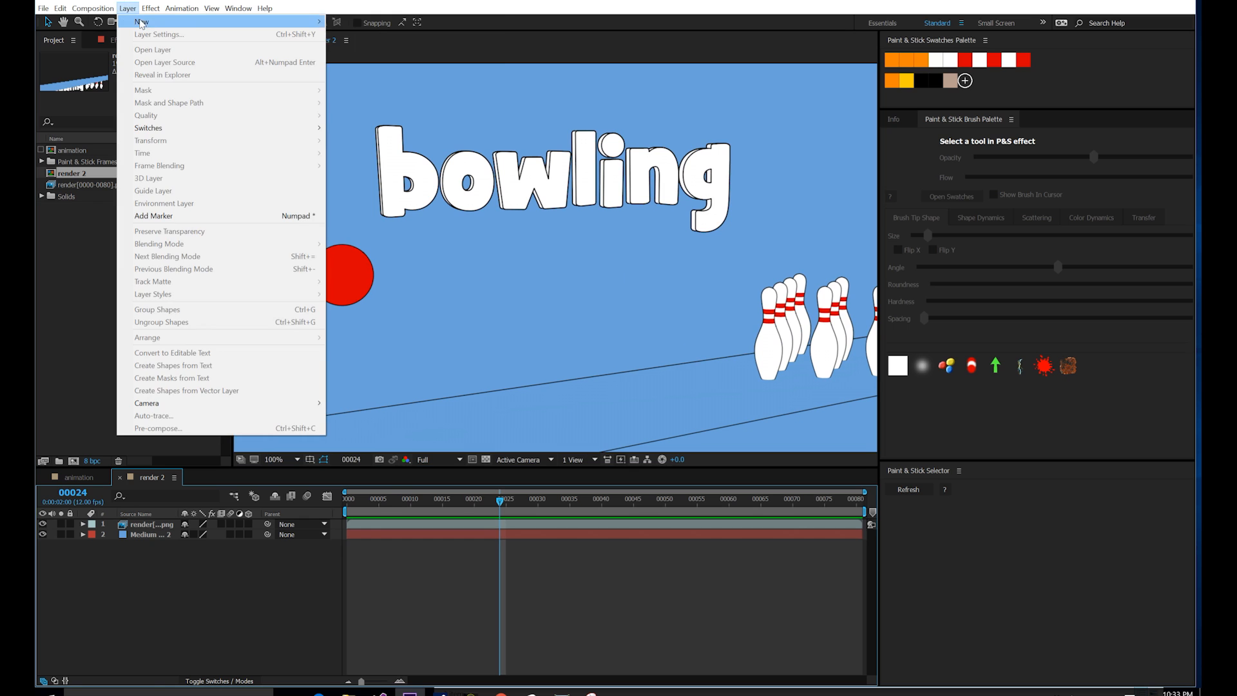
mouse_move(257, 21)
click(380, 35)
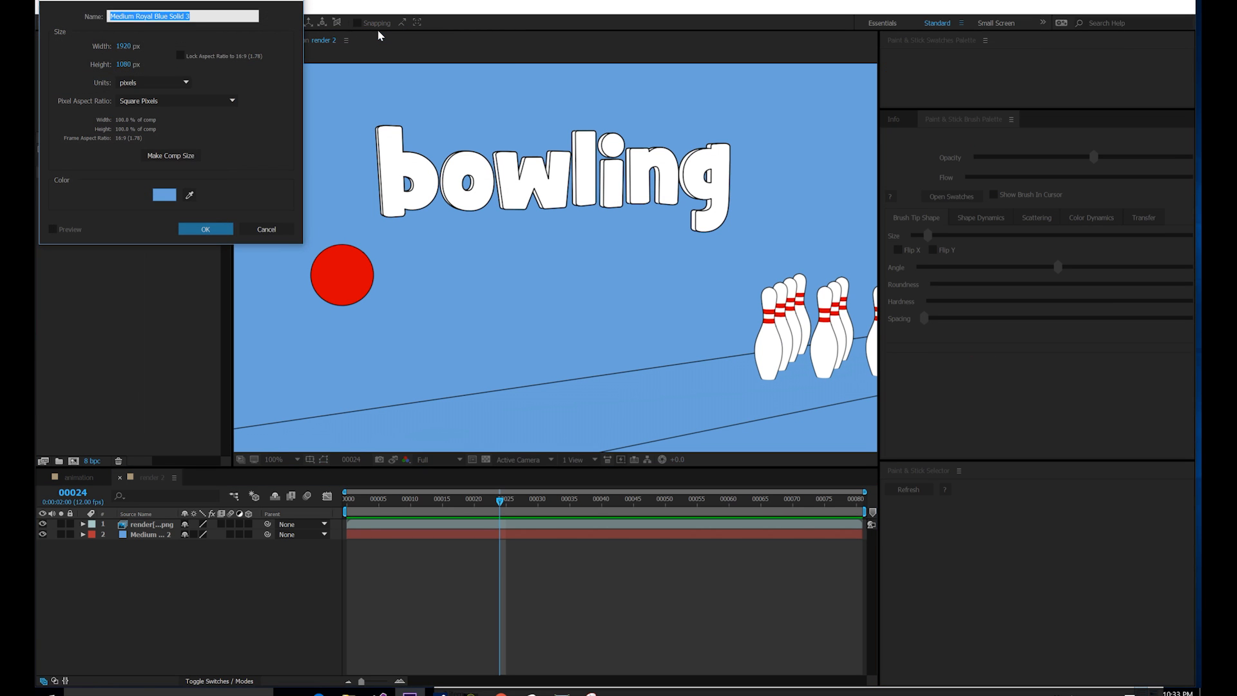
text(letter streaks)
key(Return)
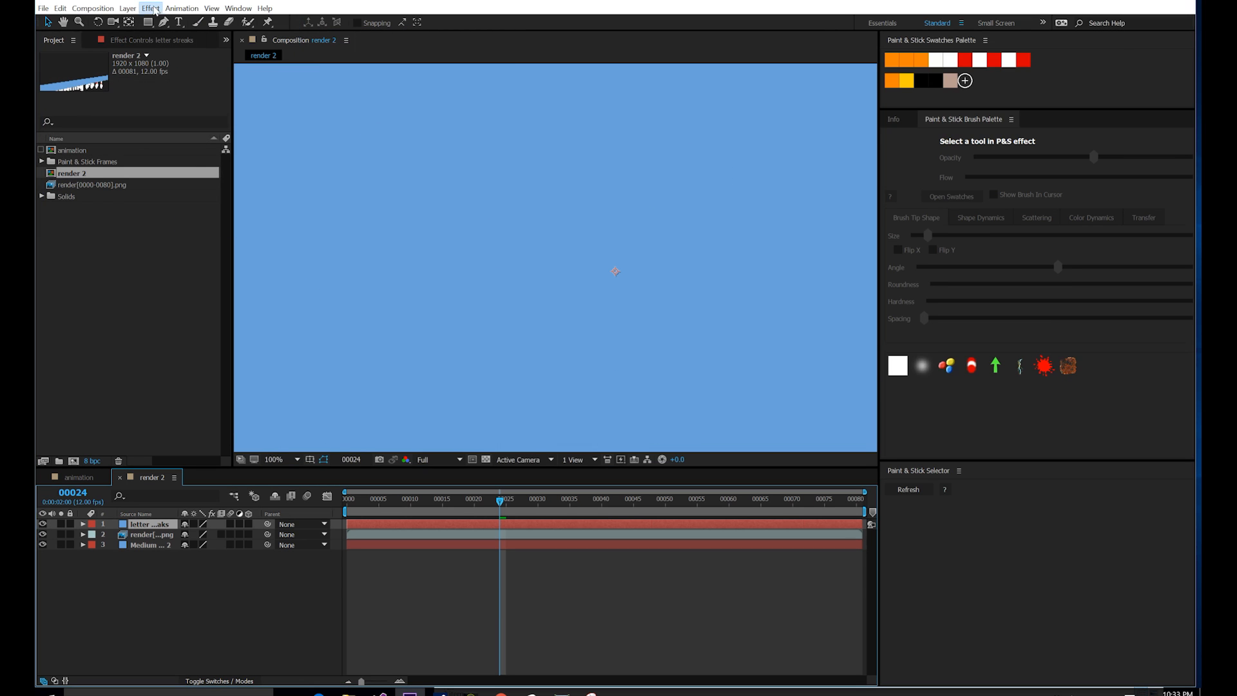
click(154, 9)
mouse_move(194, 71)
click(316, 73)
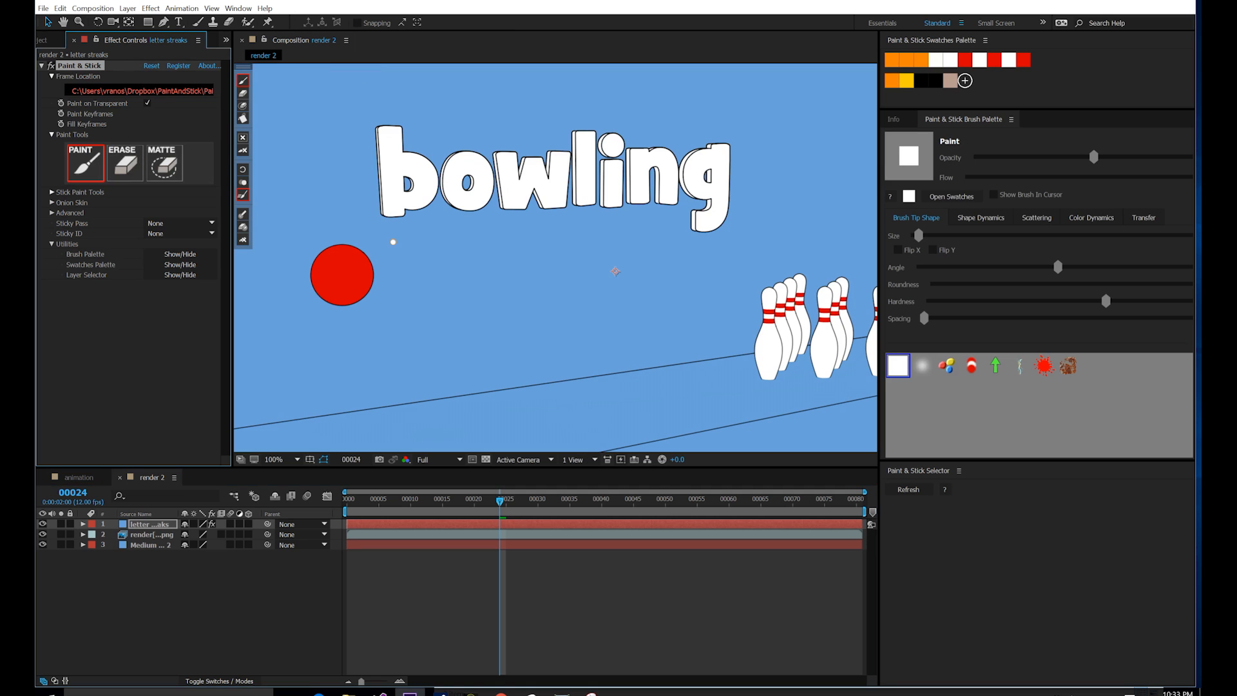
Step: Paint three short white streaks below the letter b on frame 4
drag(496, 509, 371, 506)
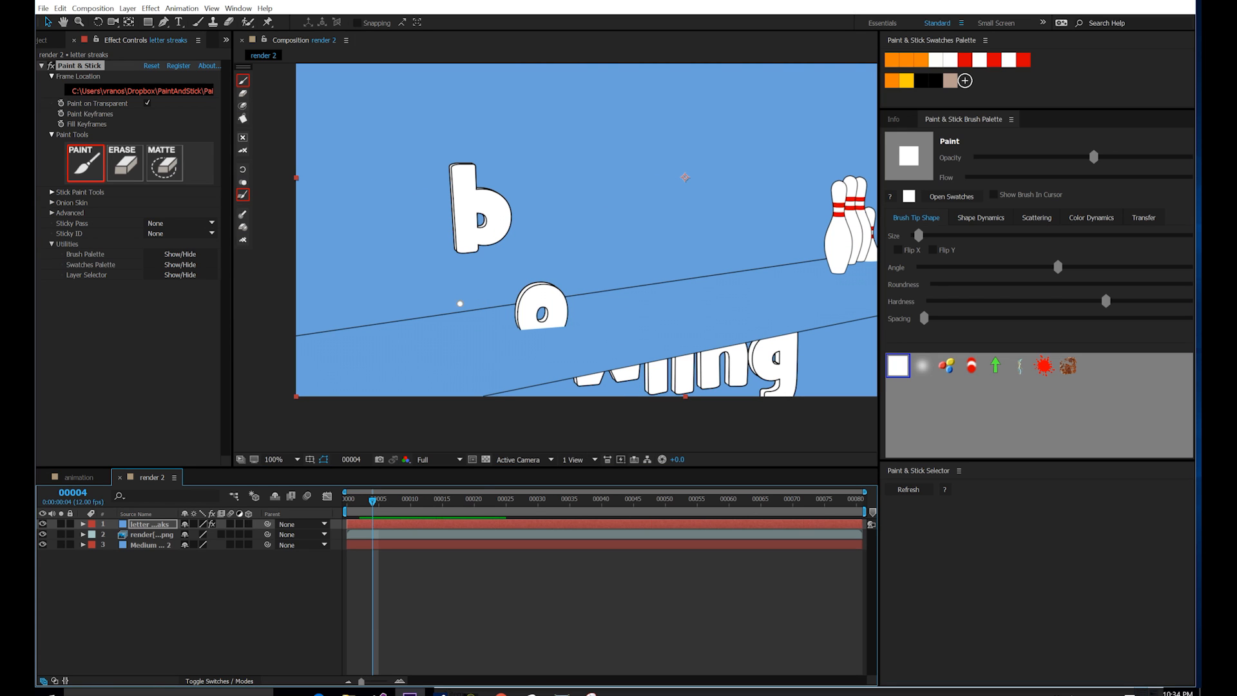
mouse_move(464, 302)
mouse_down()
mouse_move(461, 262)
mouse_move(477, 278)
mouse_move(488, 256)
mouse_move(480, 382)
mouse_move(575, 213)
mouse_up()
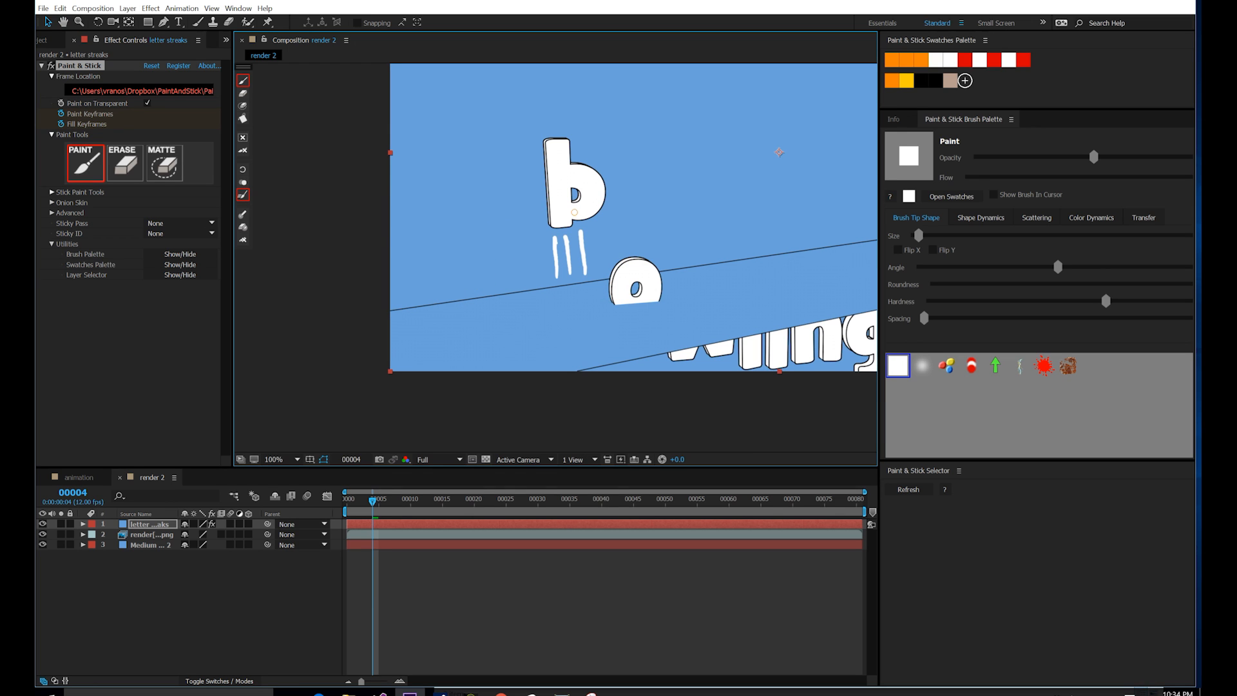
scroll(558, 228, up, 4)
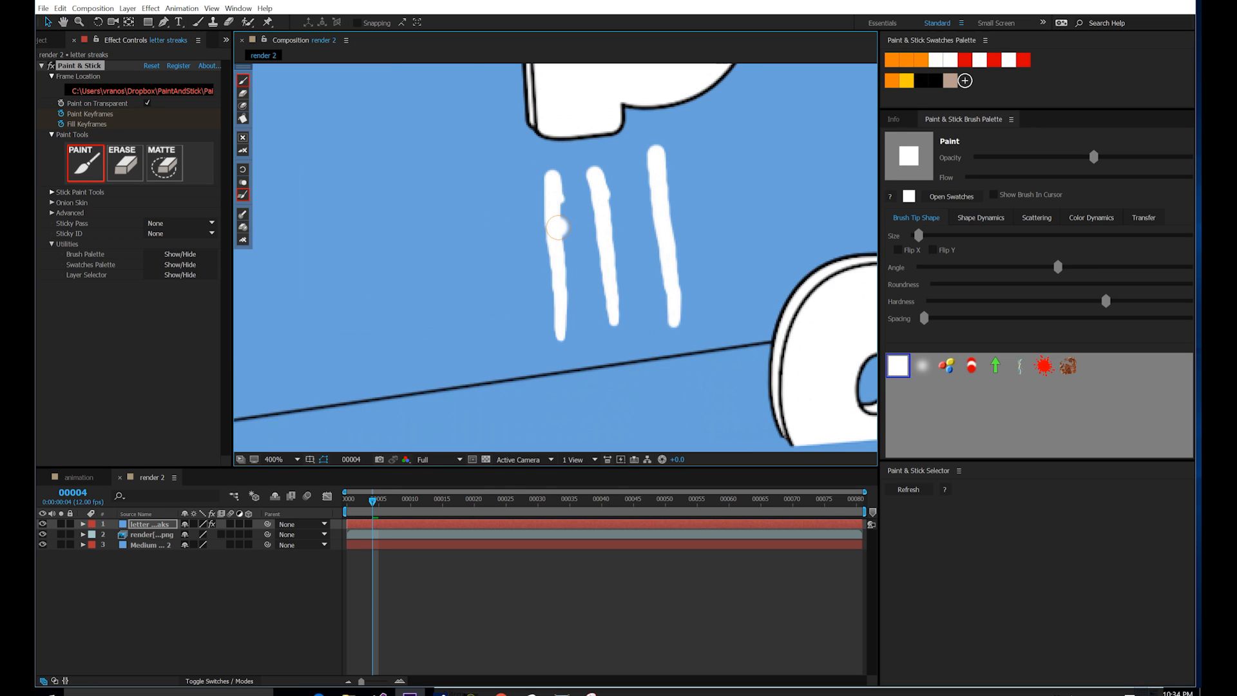
Step: Add a Stroke layer style to the letter streaks layer and set its size to 1
right_click(153, 526)
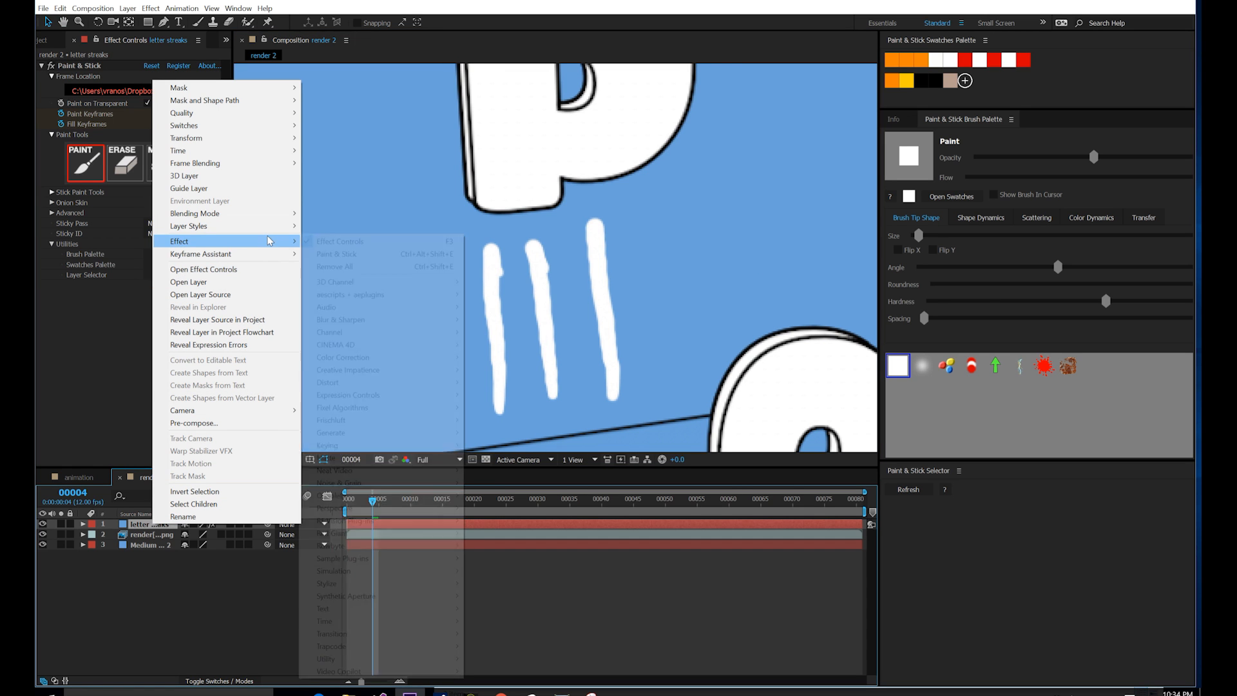
mouse_move(273, 230)
click(345, 363)
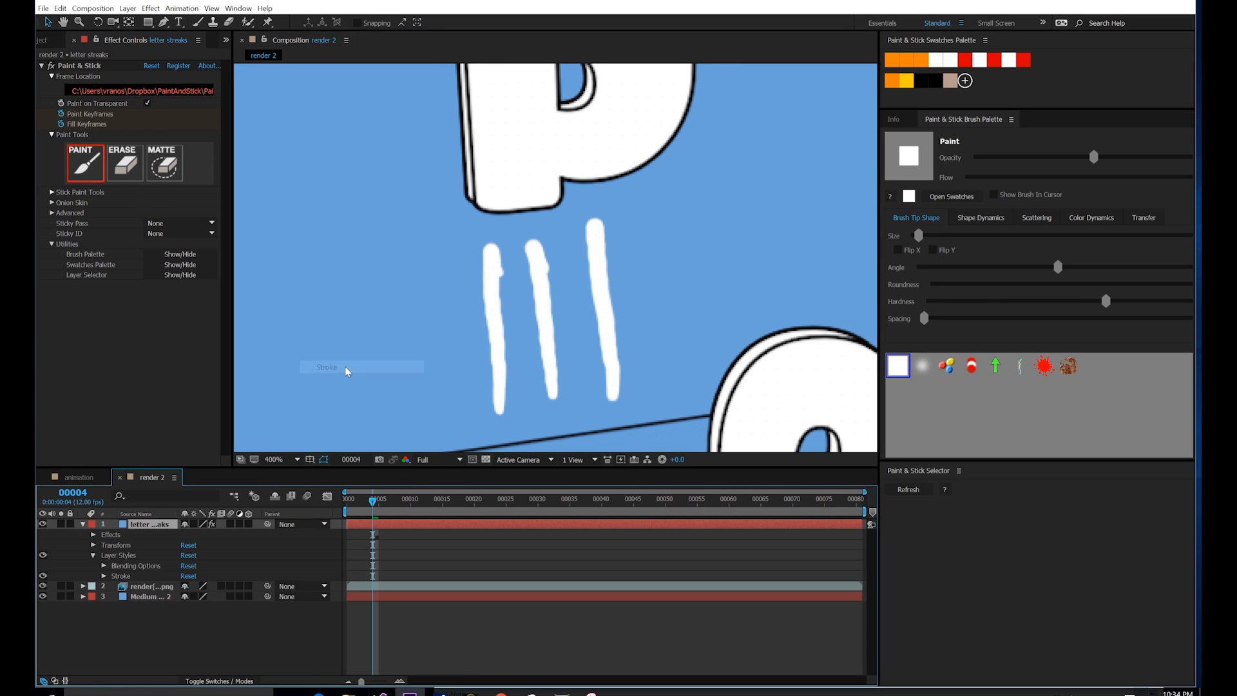
click(104, 576)
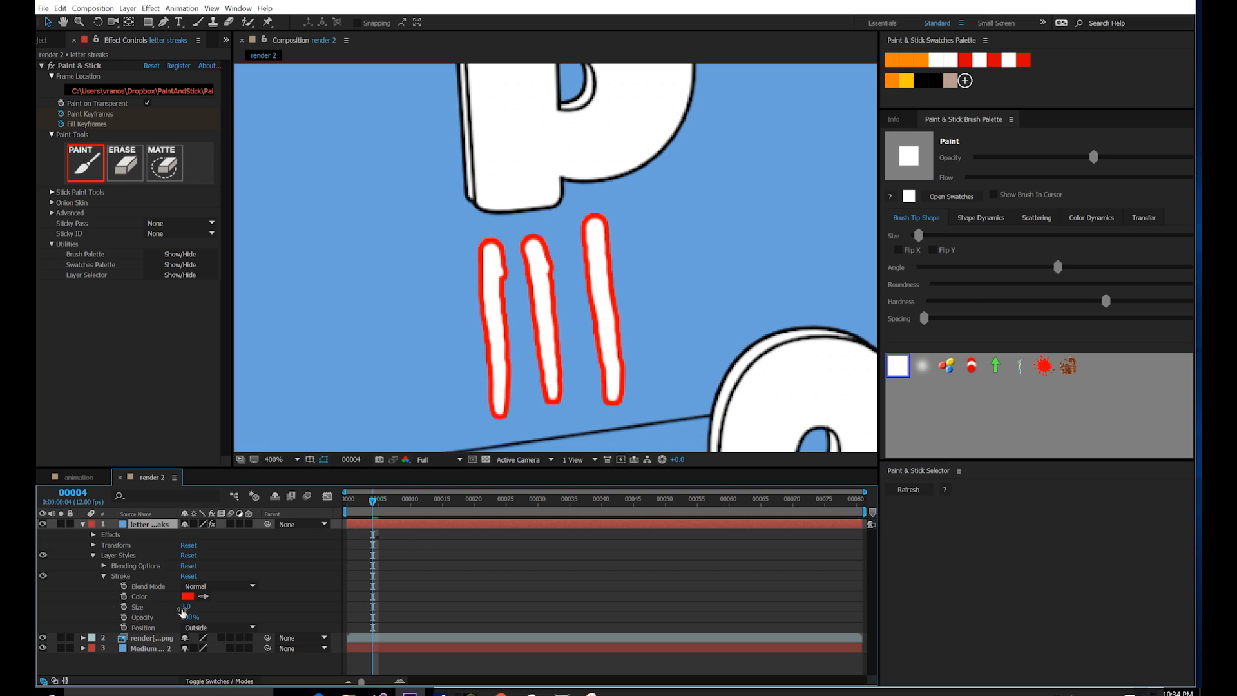
click(185, 607)
text(1)
key(Return)
Step: Set the letter streaks stroke to grey 636363 with 68% opacity
click(188, 596)
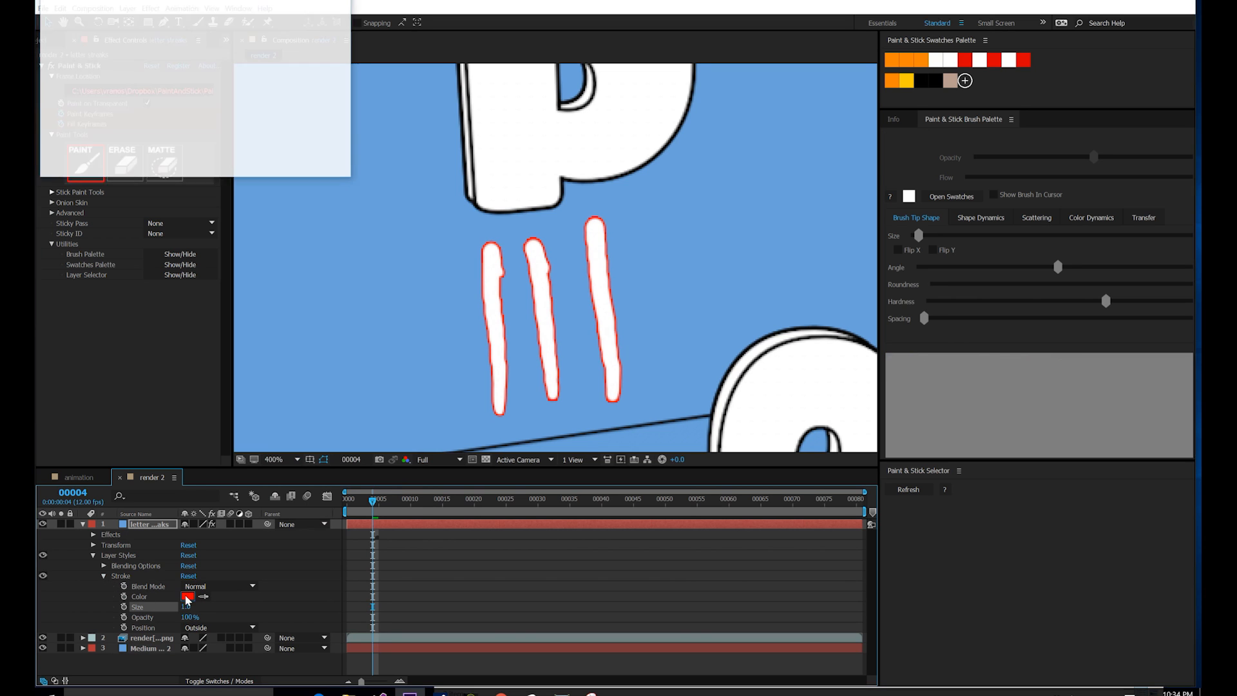
drag(37, 202, 37, 233)
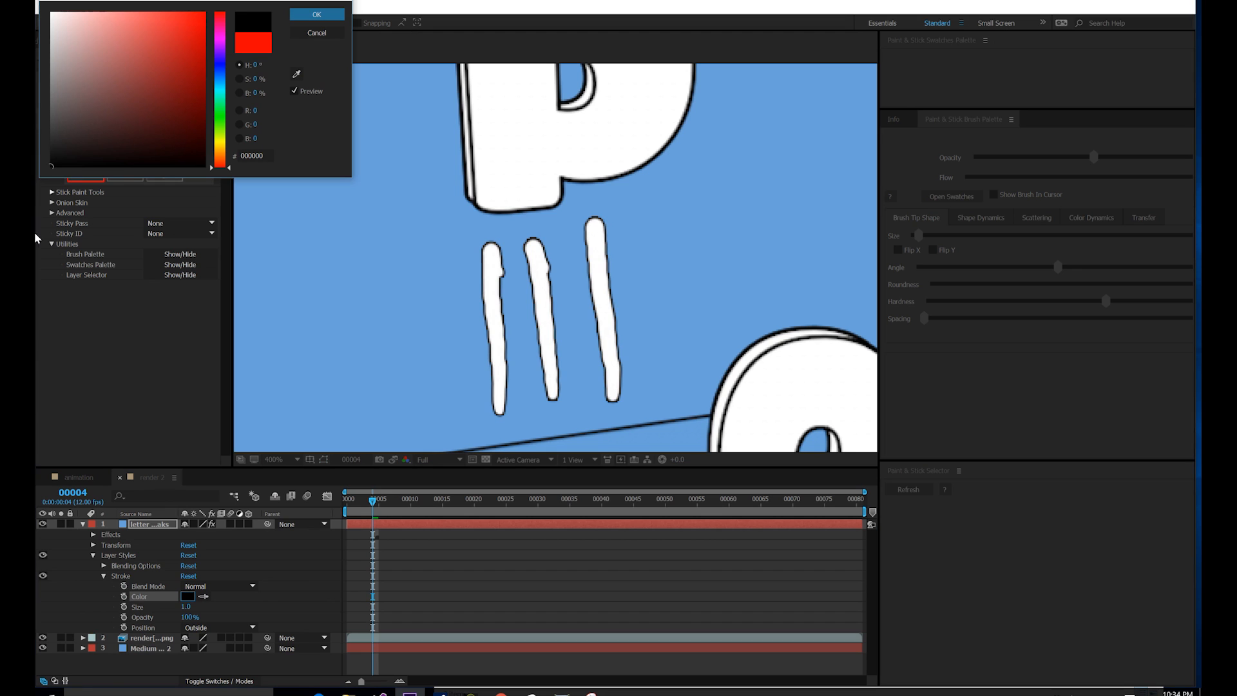
drag(51, 166, 40, 106)
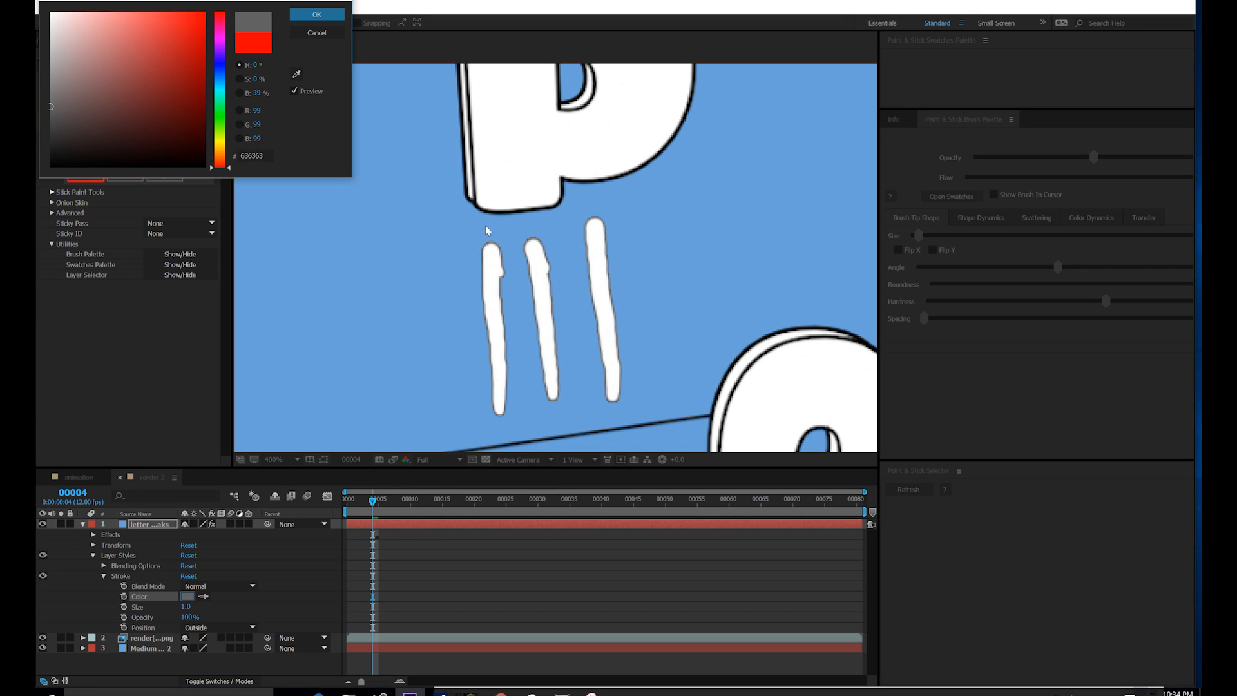
click(317, 14)
Step: Paint white streaks trailing up to the letter b on frame 5, following the previous frame's streaks
key(comma)
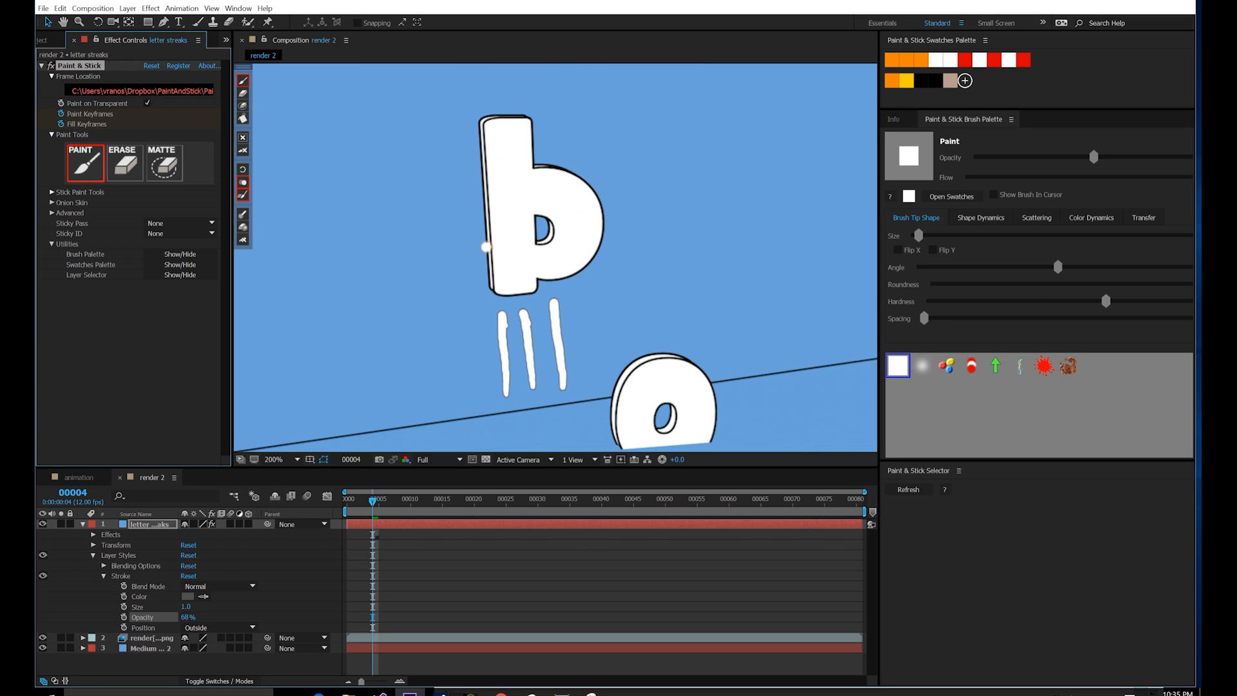
key(Page_Down)
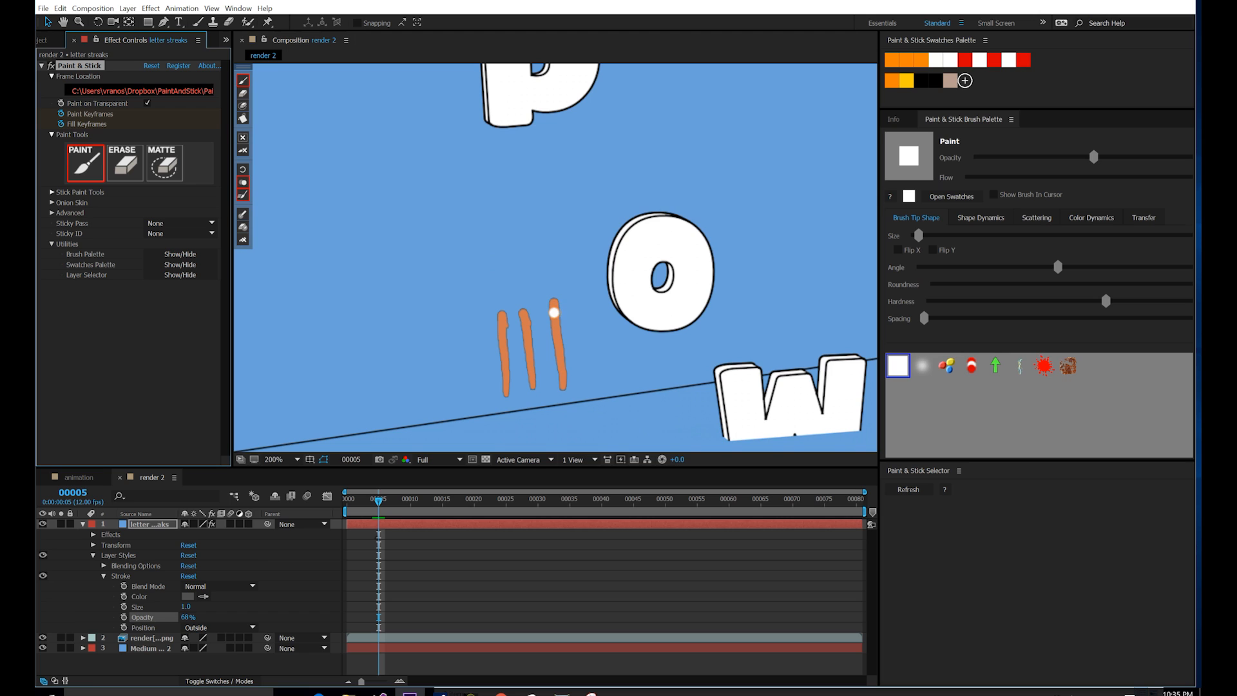
drag(556, 329, 558, 152)
mouse_move(526, 325)
mouse_down()
mouse_move(531, 163)
mouse_move(512, 153)
mouse_up()
Step: Paint a row of short vertical white streaks below the letter w on frame 6
key(space)
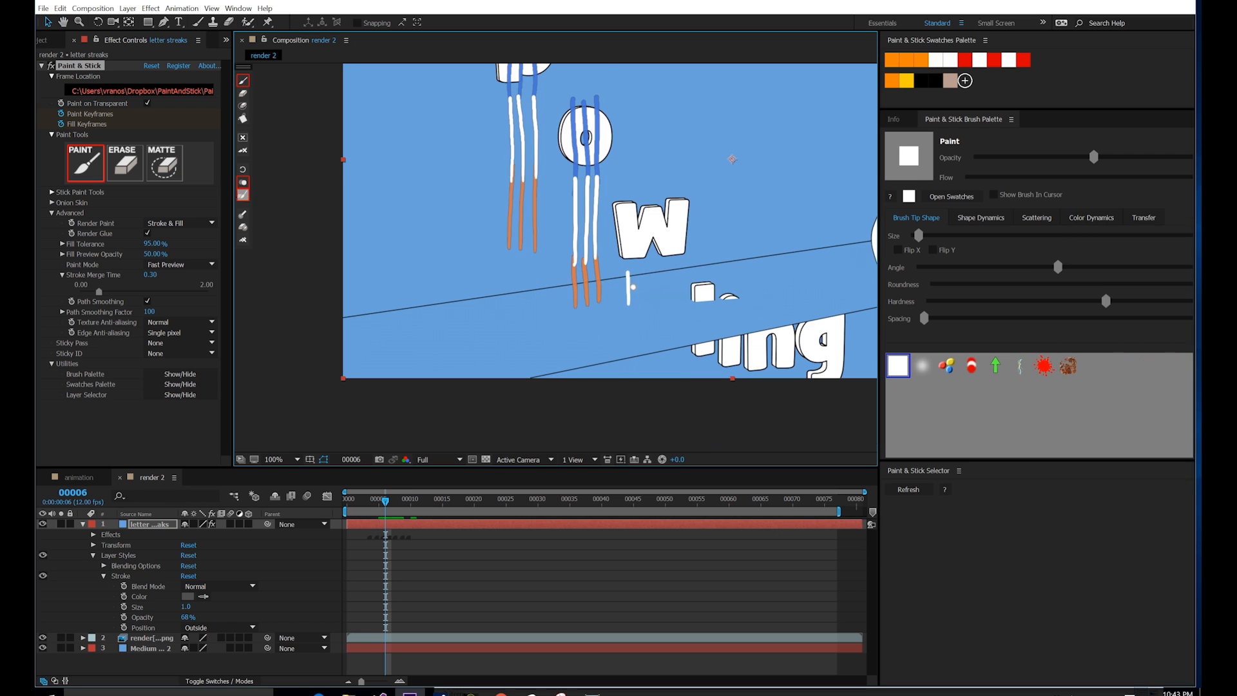
drag(639, 270, 642, 303)
drag(651, 268, 653, 301)
drag(661, 268, 662, 297)
drag(672, 264, 674, 297)
Step: Paint longer white streaks rising toward the letter w on the next frame
key(Page_Down)
drag(625, 184, 629, 281)
mouse_move(640, 185)
mouse_down()
mouse_move(641, 281)
mouse_move(654, 276)
mouse_up()
drag(636, 229, 635, 322)
drag(625, 287, 623, 196)
drag(638, 284, 644, 189)
mouse_move(662, 283)
mouse_down()
mouse_move(656, 190)
mouse_move(669, 193)
mouse_move(625, 147)
mouse_up()
Step: Paint shorter white streaks beneath the letter w on each of the following two frames
key(Page_Down)
drag(646, 201, 645, 146)
drag(659, 196, 657, 147)
mouse_move(670, 201)
mouse_down()
mouse_move(666, 149)
mouse_move(623, 138)
mouse_up()
key(Page_Down)
drag(635, 168, 632, 137)
Step: Go back to the earlier frames and paint the rising streaks beneath the letter l on three successive frames
key(Page_Up)
key(Page_Up)
key(Page_Up)
key(Page_Down)
mouse_move(696, 388)
mouse_down()
mouse_move(696, 348)
mouse_move(706, 370)
mouse_move(694, 320)
mouse_up()
key(Page_Down)
drag(708, 387, 692, 223)
drag(708, 329, 691, 152)
key(Page_Down)
drag(702, 219, 701, 154)
Step: Paint the white streaks beneath the letter i on two successive frames
key(Page_Up)
key(Page_Up)
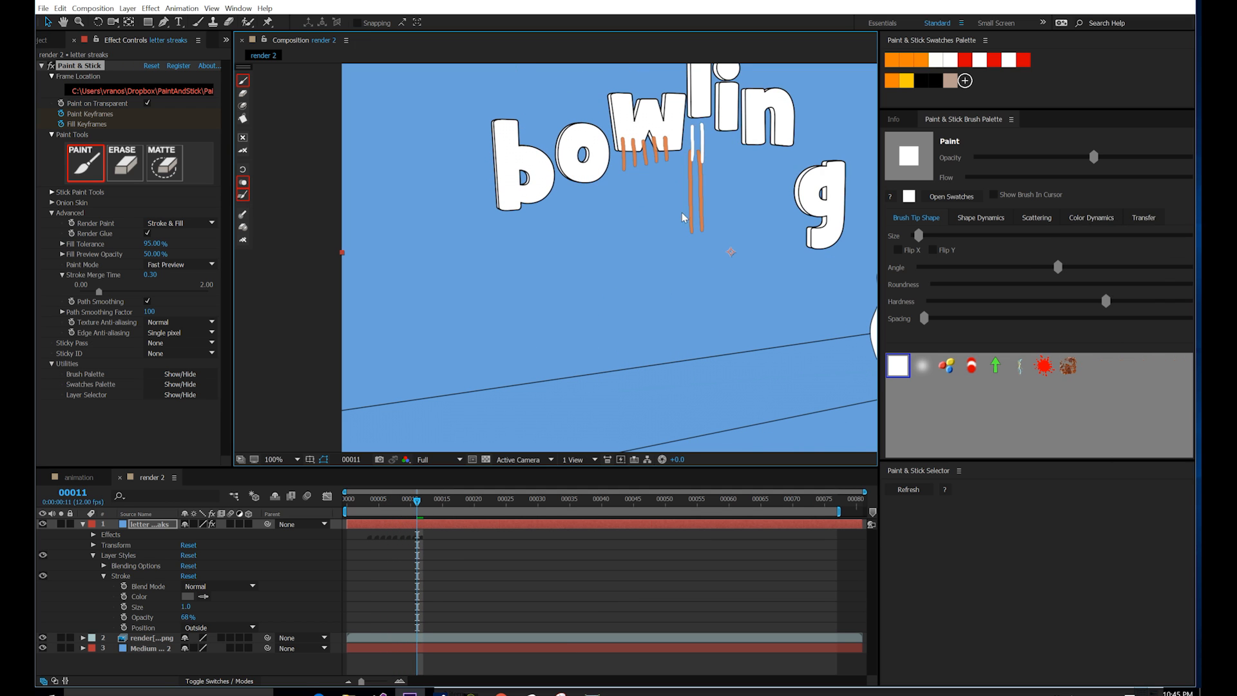
key(ctrl+Right)
drag(727, 366, 720, 194)
key(ctrl+Right)
drag(732, 279, 722, 140)
key(ctrl+Right)
key(ctrl+Right)
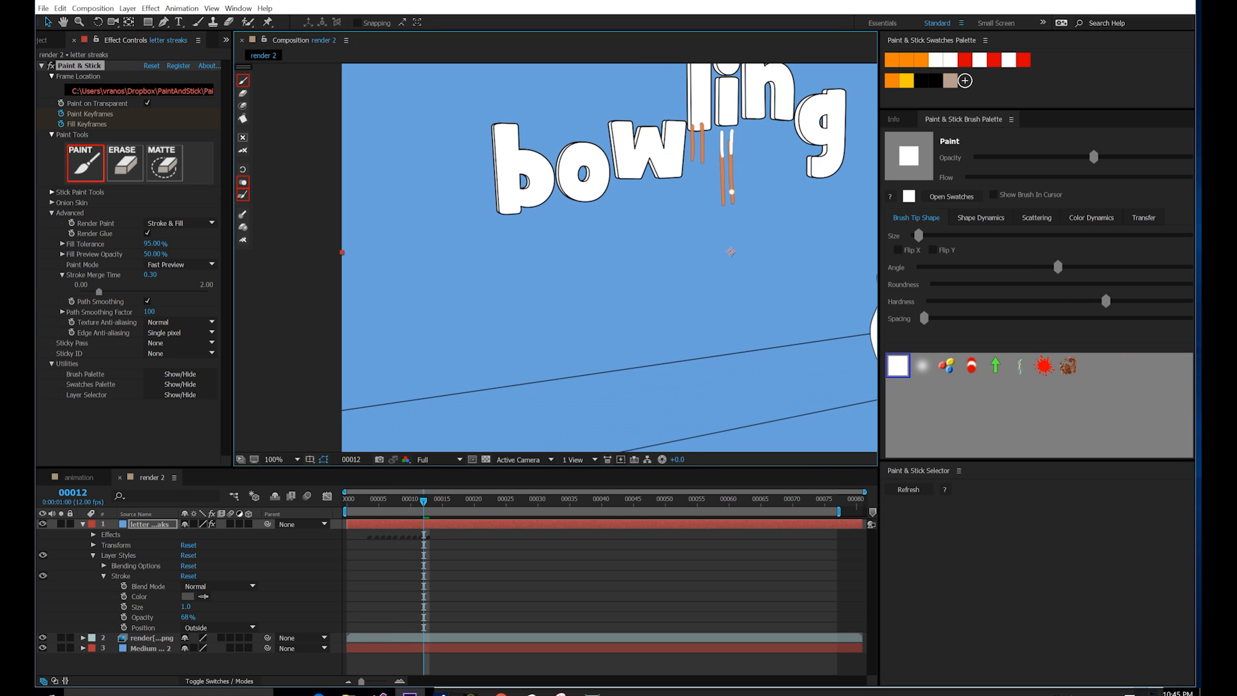
Step: Go back several frames and paint the rising streaks beneath the letter n on three successive frames
key(ctrl+Left)
key(ctrl+Left)
key(ctrl+Left)
key(ctrl+Left)
key(ctrl+Right)
drag(750, 388, 750, 322)
drag(766, 383, 765, 324)
drag(780, 378, 751, 226)
key(ctrl+Right)
mouse_move(766, 331)
mouse_down()
mouse_move(765, 233)
mouse_move(779, 227)
mouse_move(750, 154)
mouse_up()
key(ctrl+Right)
drag(765, 236, 764, 156)
drag(779, 235, 763, 128)
key(ctrl+Right)
key(ctrl+Right)
Step: Paint the remaining white streaks for the last letter of the word frame by frame, stepping through the frames to check them
key(ctrl+Left)
key(ctrl+Left)
key(ctrl+Left)
key(ctrl+Left)
key(ctrl+Right)
drag(739, 281, 666, 218)
mouse_move(741, 311)
mouse_down()
mouse_move(740, 277)
mouse_move(763, 285)
mouse_move(737, 131)
mouse_up()
key(ctrl+Right)
key(ctrl+Right)
key(ctrl+Left)
drag(658, 189, 623, 243)
key(ctrl+Left)
key(ctrl+Left)
key(ctrl+Left)
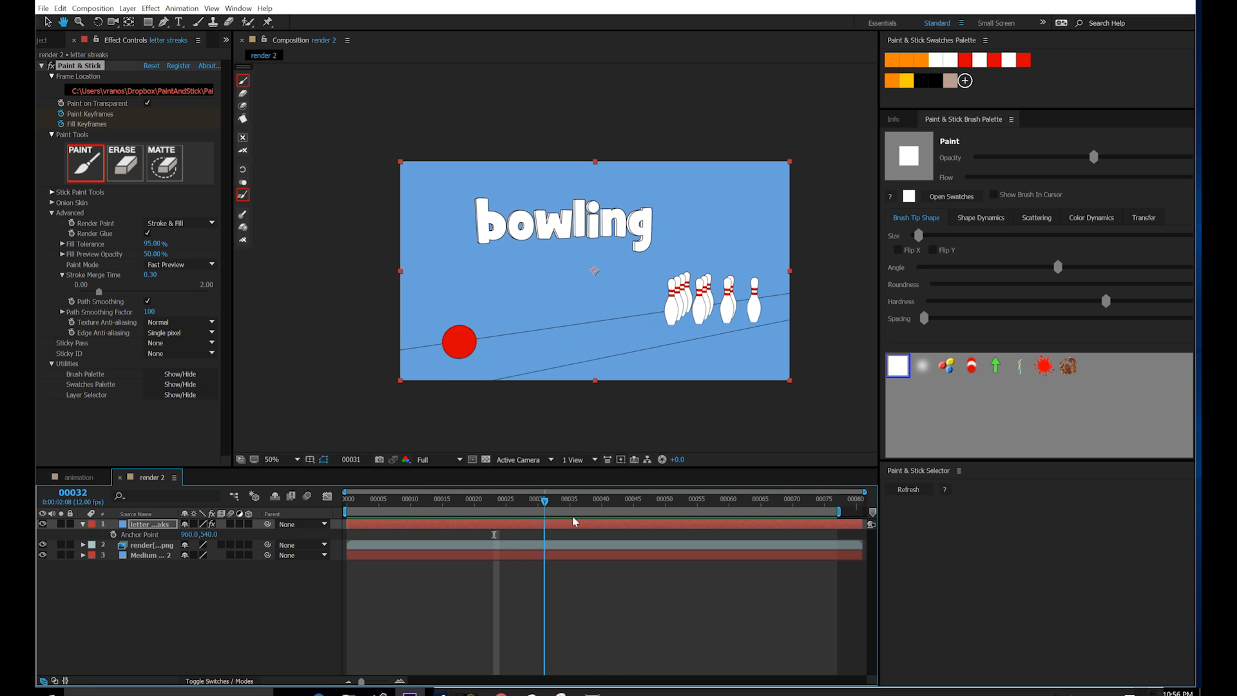
Step: At frame 43, create a solid layer named "explosion" and apply the Paint & Stick effect to it
drag(573, 517, 616, 523)
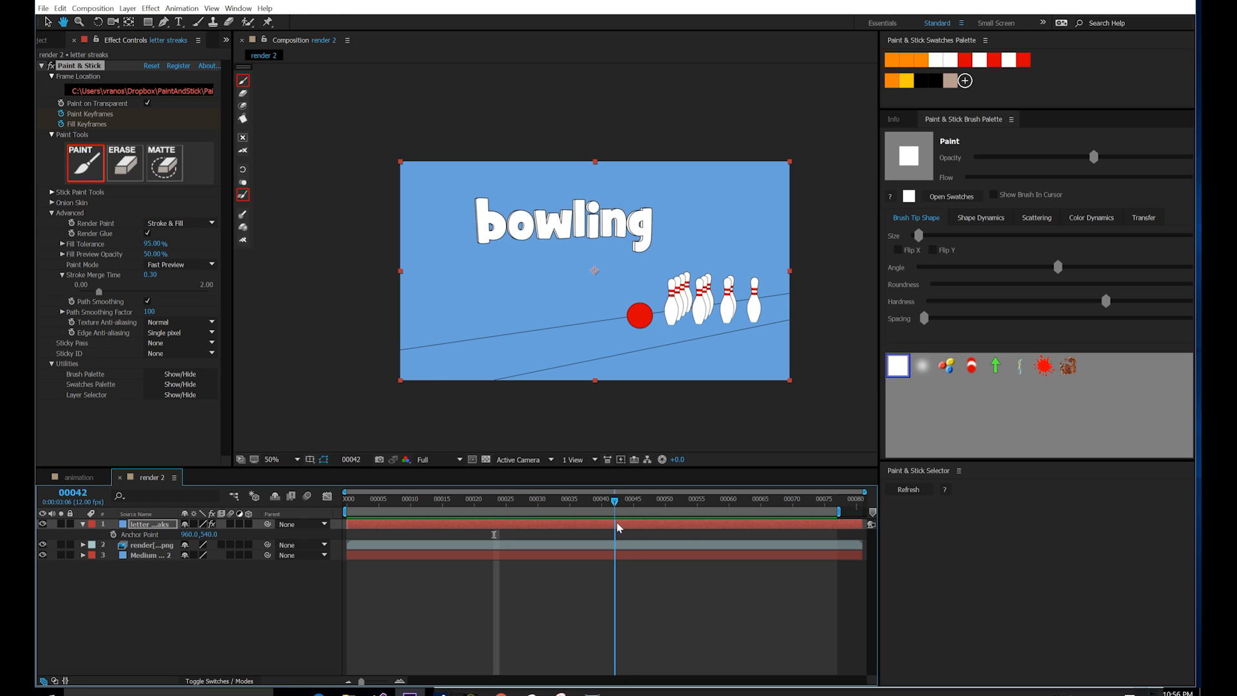
click(559, 597)
key(ctrl+y)
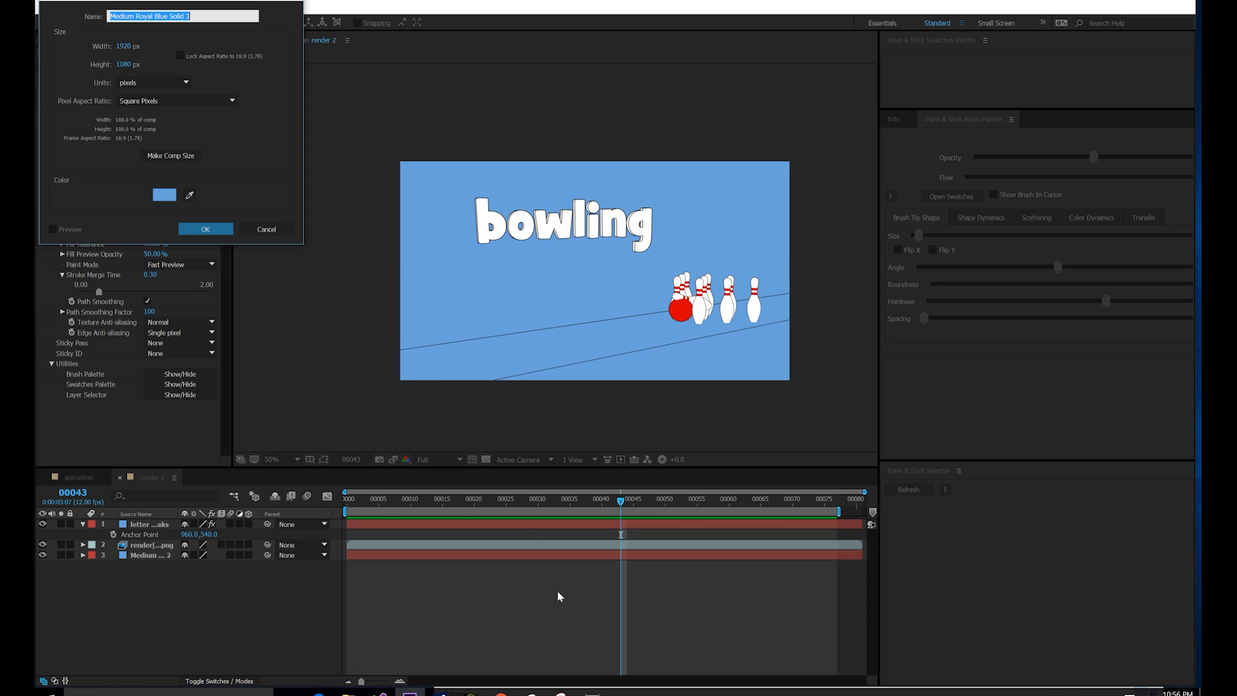
text(explosion)
key(Return)
click(151, 8)
click(167, 30)
scroll(718, 303, up, 4)
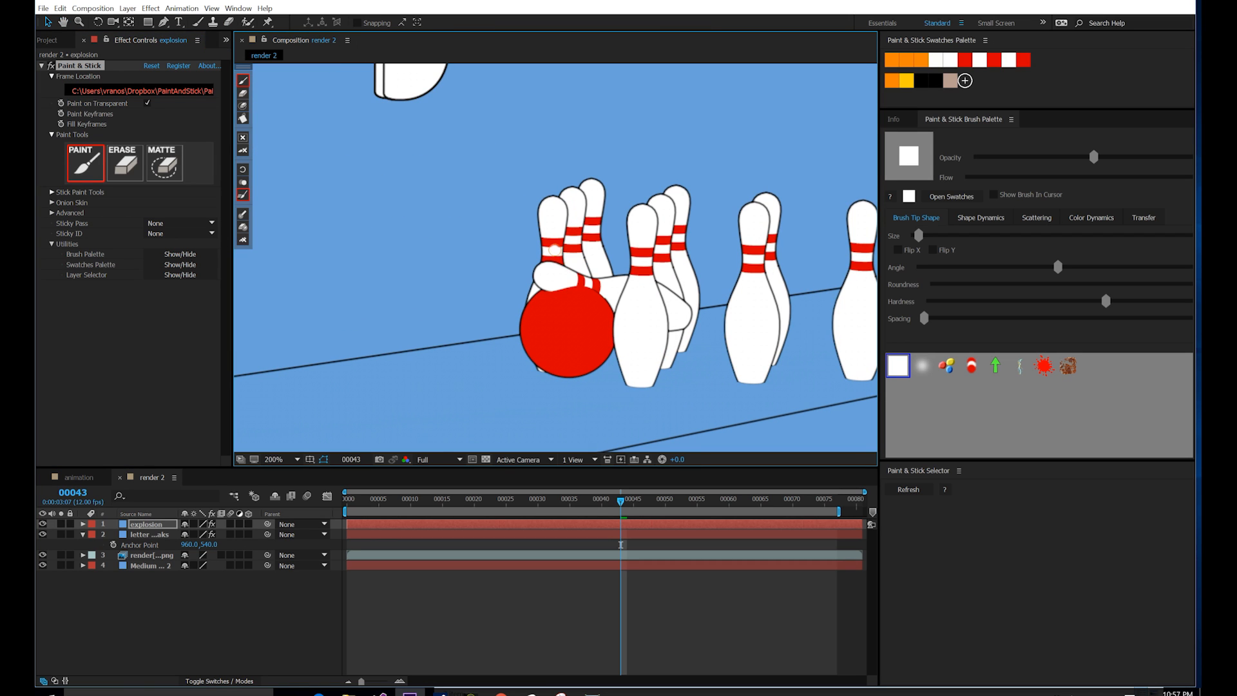
Step: Add a Stroke layer style to the explosion layer and set its color to black 000000
click(83, 525)
right_click(131, 528)
mouse_move(208, 226)
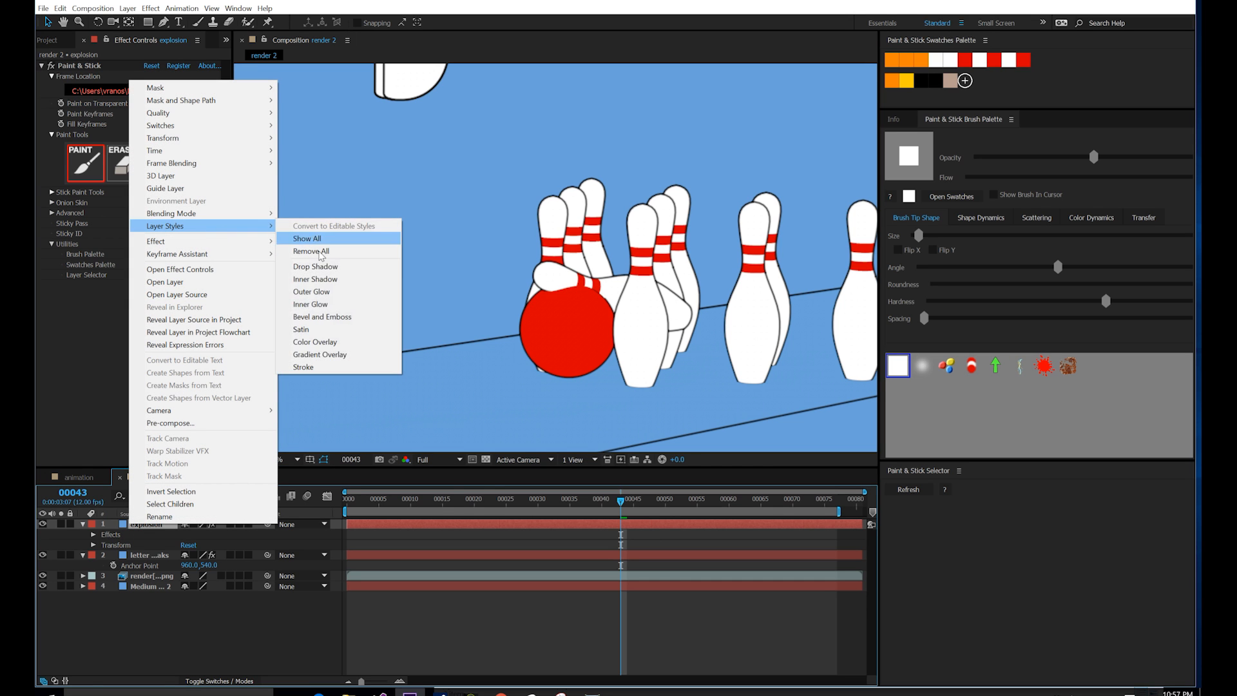
click(303, 367)
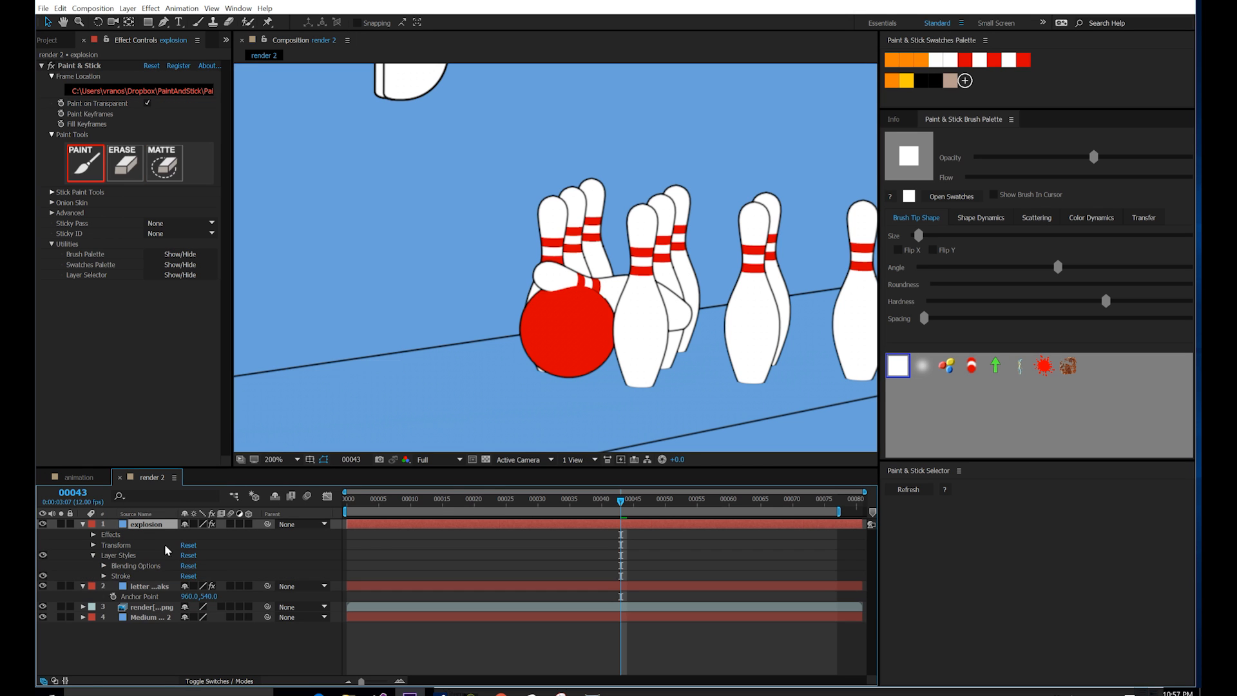
click(104, 576)
click(186, 596)
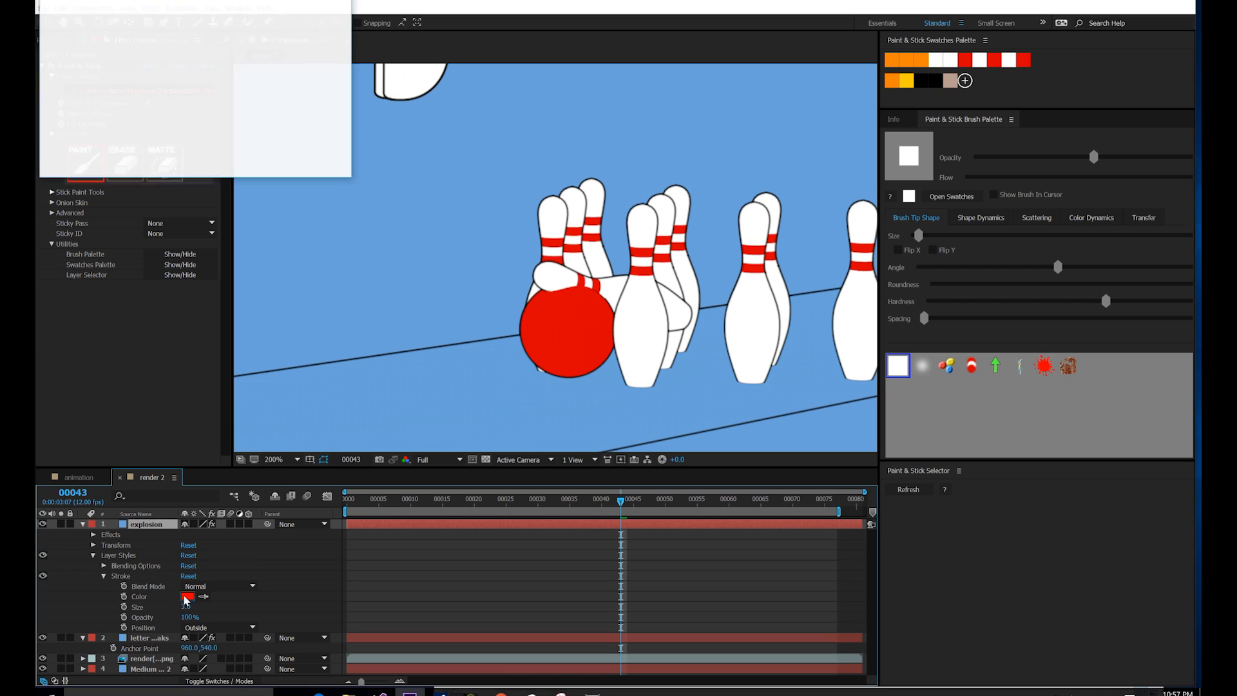
drag(112, 122, 300, 237)
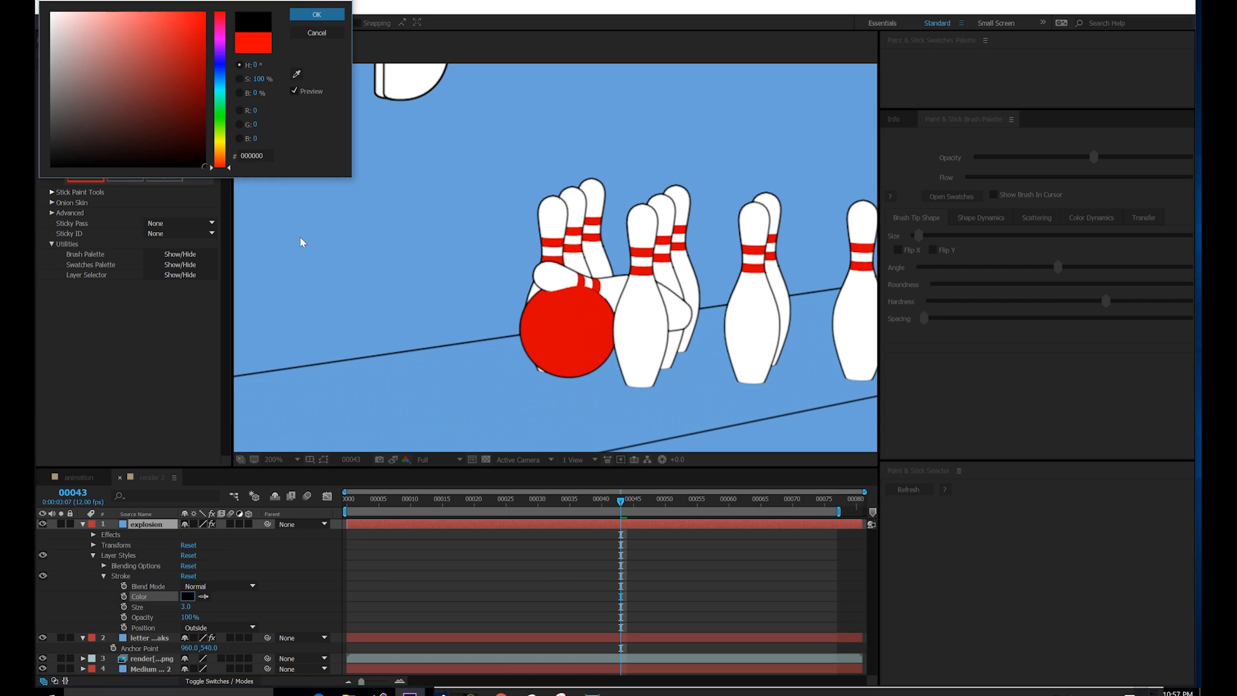
click(317, 13)
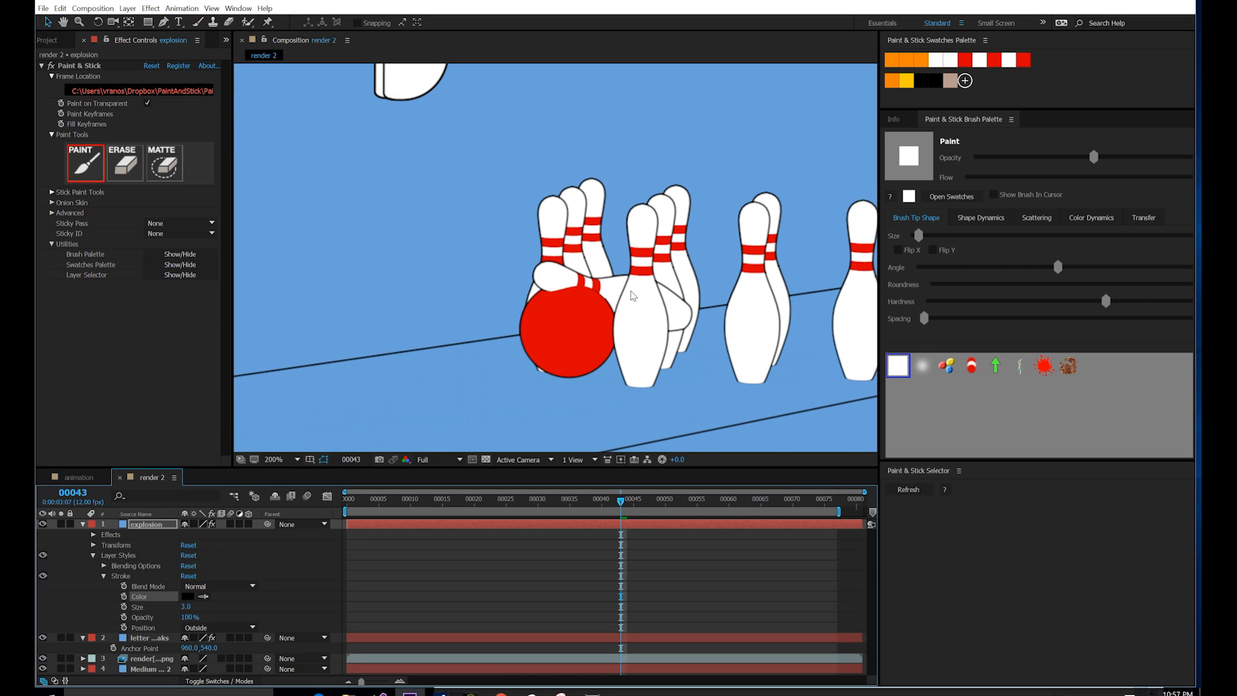
Step: Paint a white dot on the red ball with Paint & Stick and set the explosion layer's stroke size to 1.5
click(85, 67)
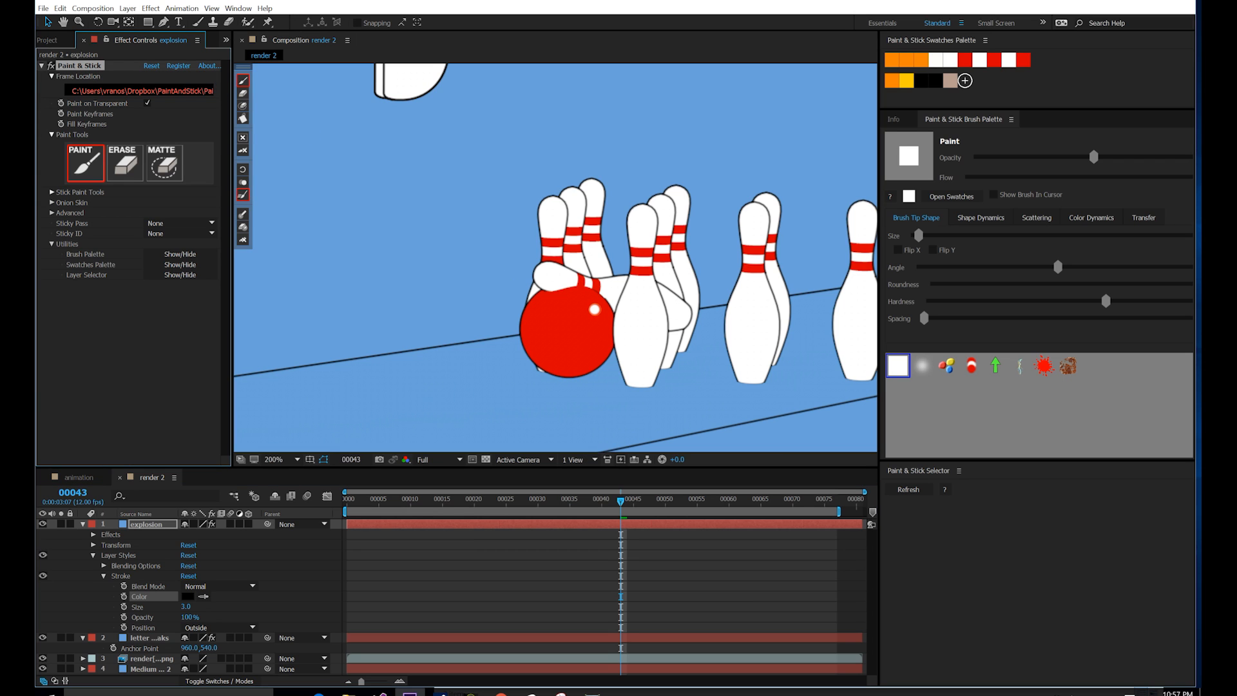
click(593, 303)
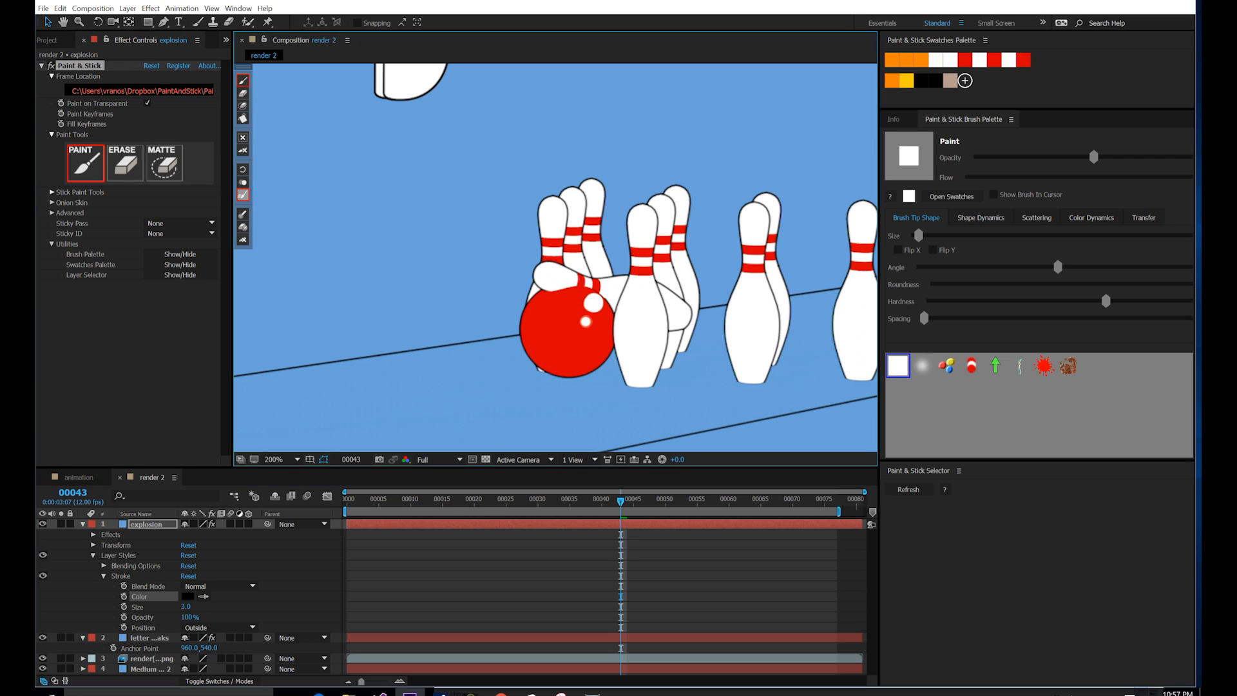
click(186, 609)
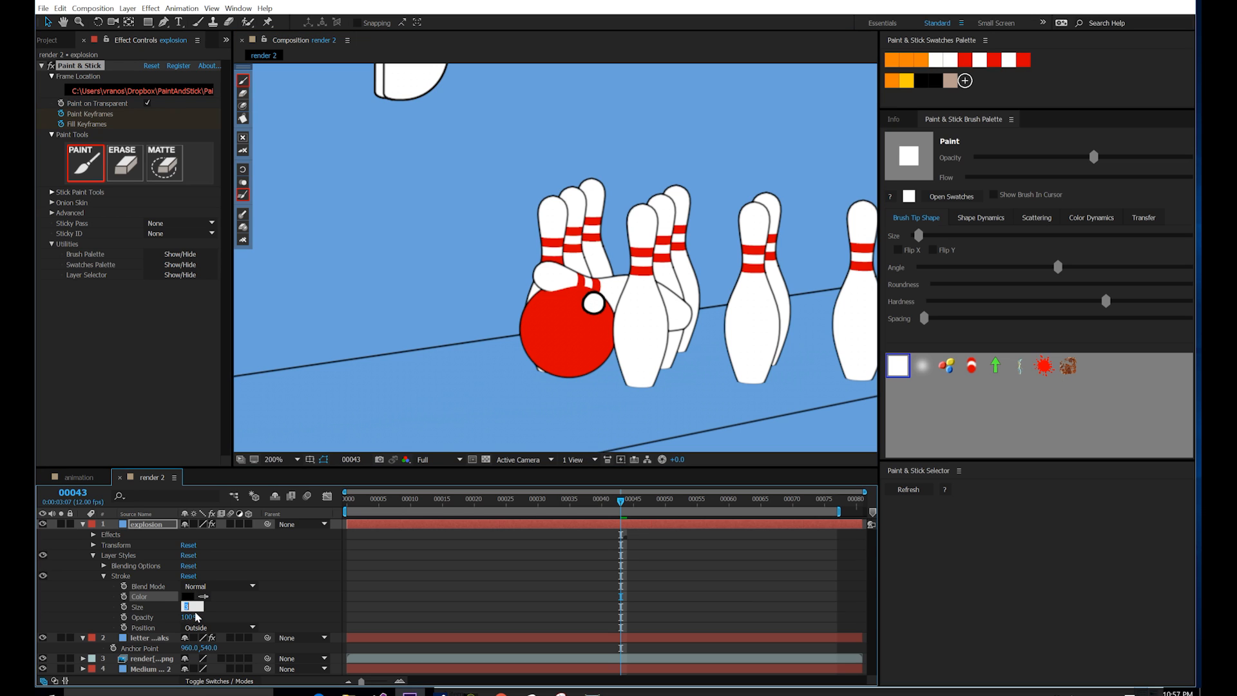
text(1.5)
key(Return)
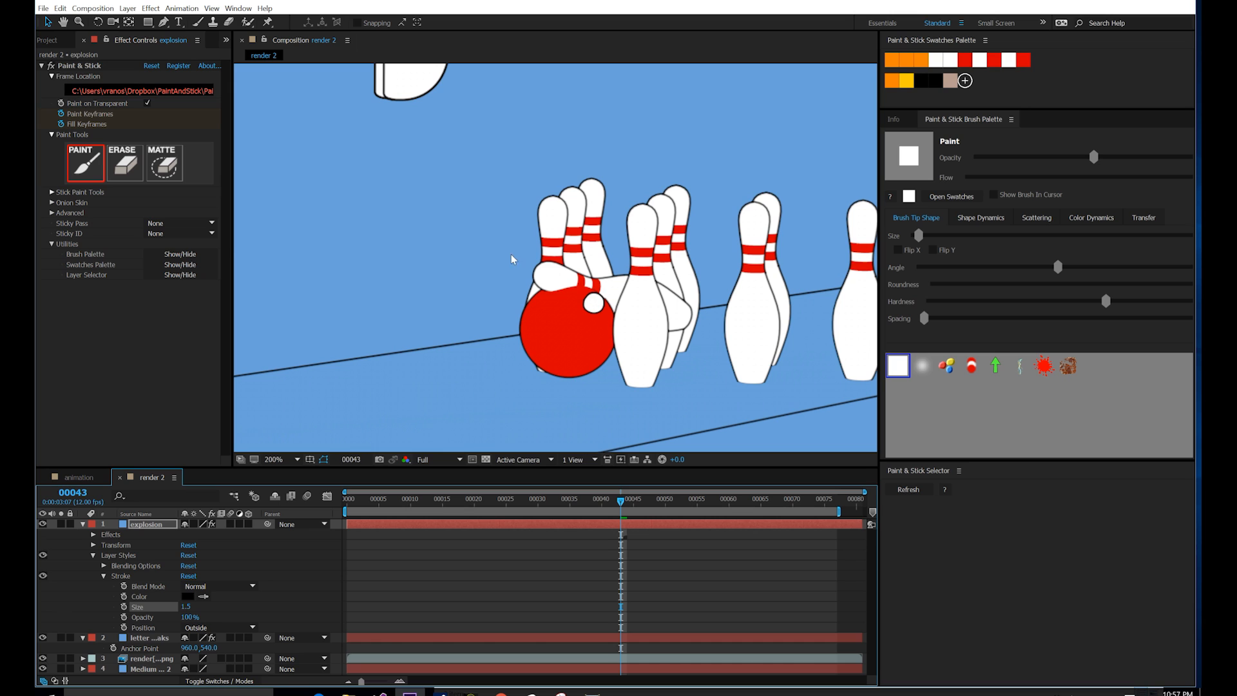
Step: On the explosion layer, paint a white streak beside the white dot at frame 43 and its outward continuation at frame 44
click(195, 78)
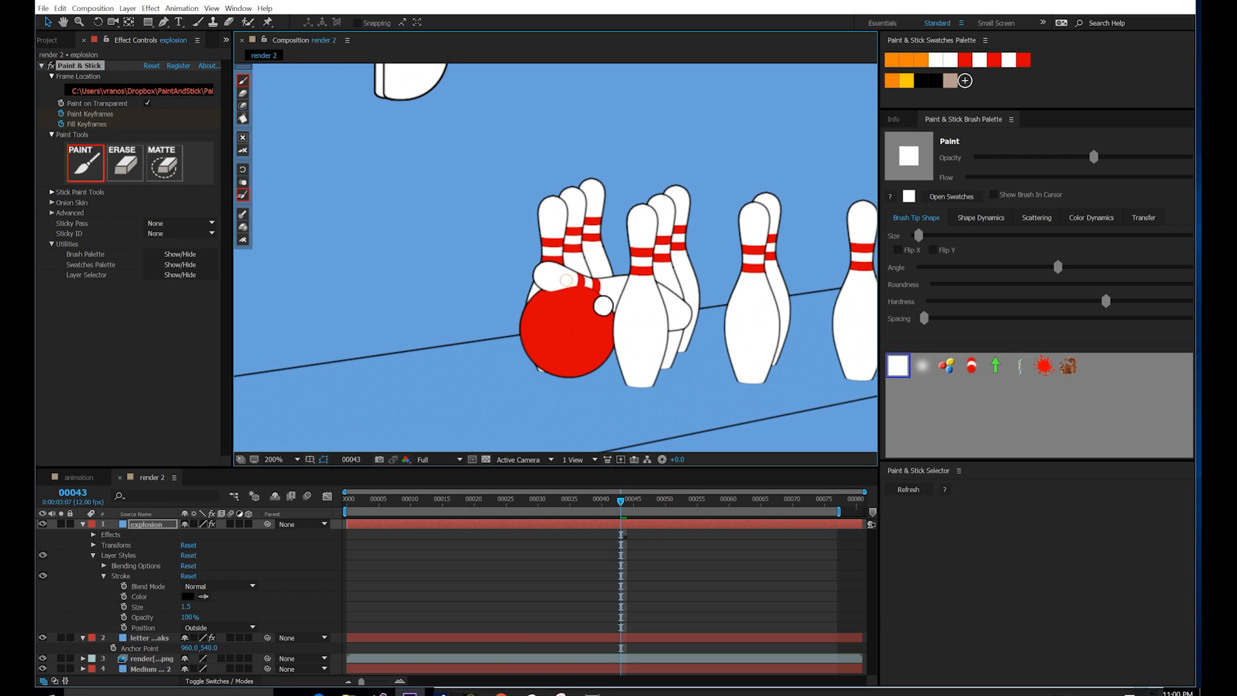
drag(566, 280, 585, 278)
drag(591, 288, 574, 271)
key(ctrl+Right)
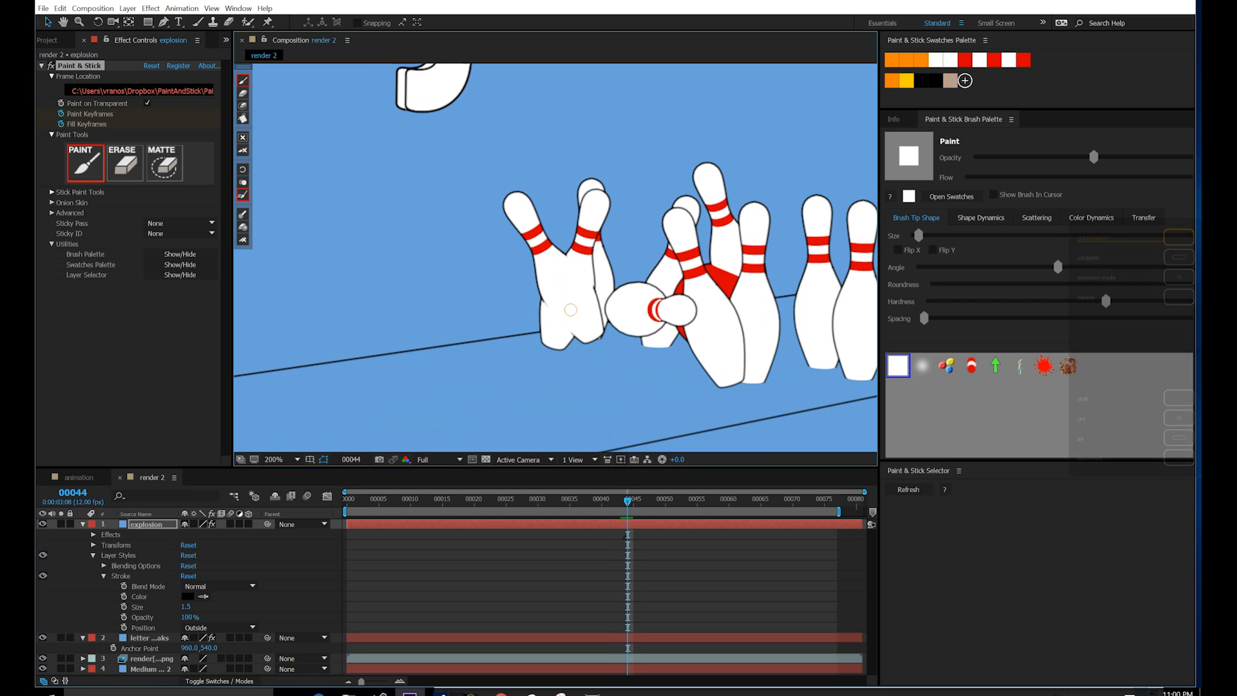
drag(560, 248, 603, 305)
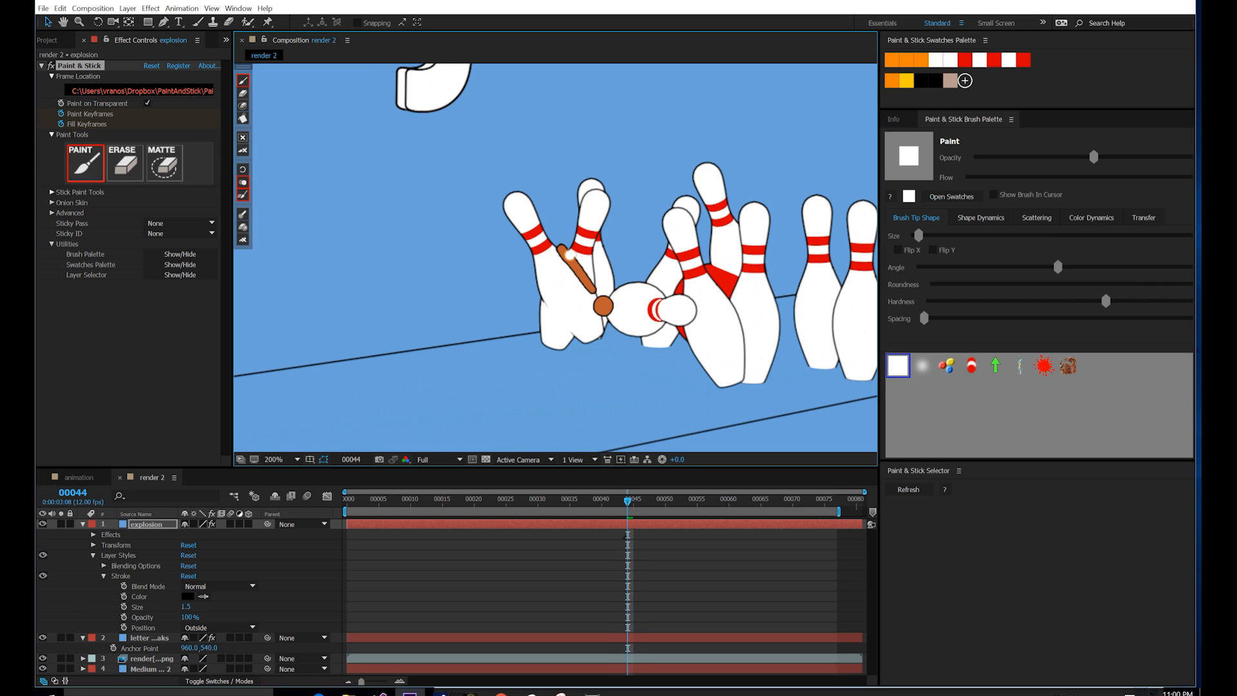
drag(676, 303, 609, 222)
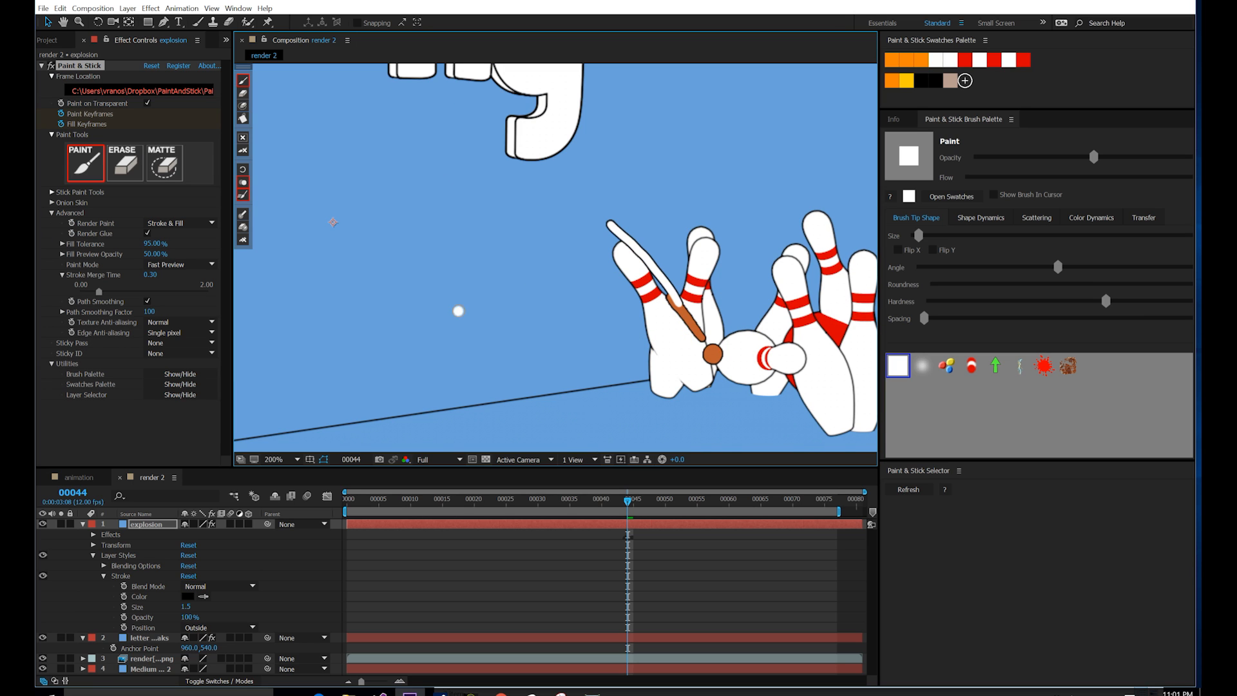
Step: At frame 45, paint the next white section of the streak toward the falling letters and compare it against the neighbouring frames
key(Page_Down)
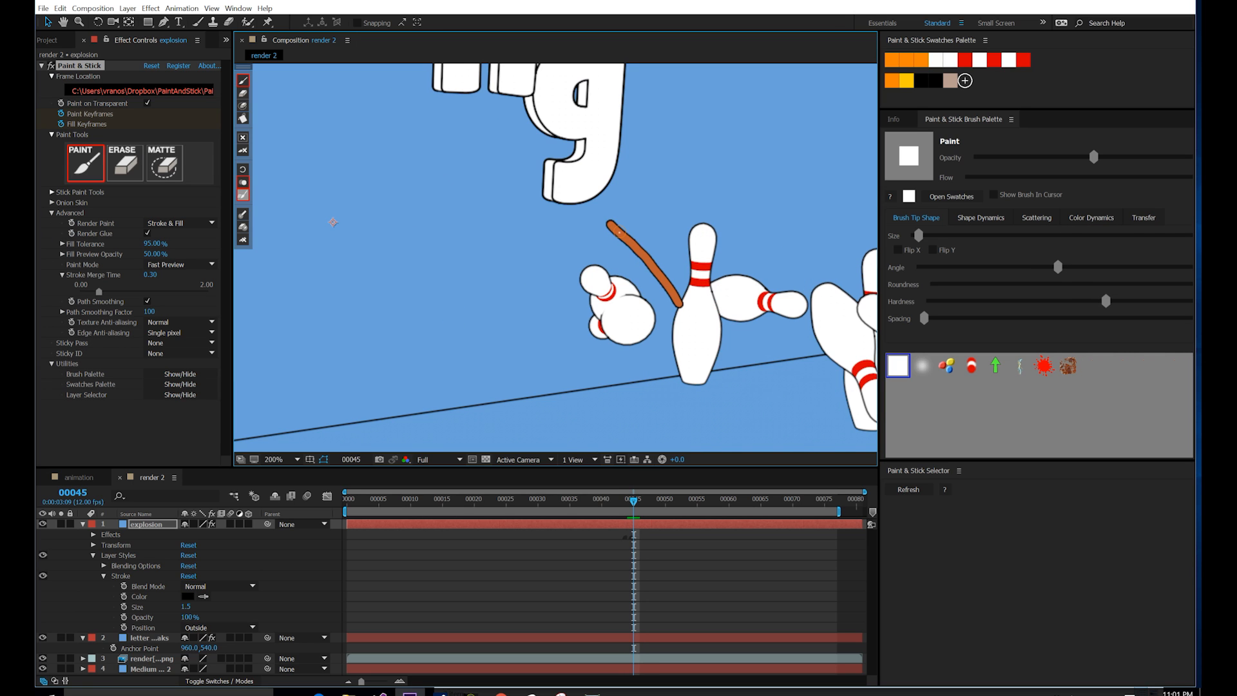
drag(574, 202, 560, 197)
key(ctrl+Right)
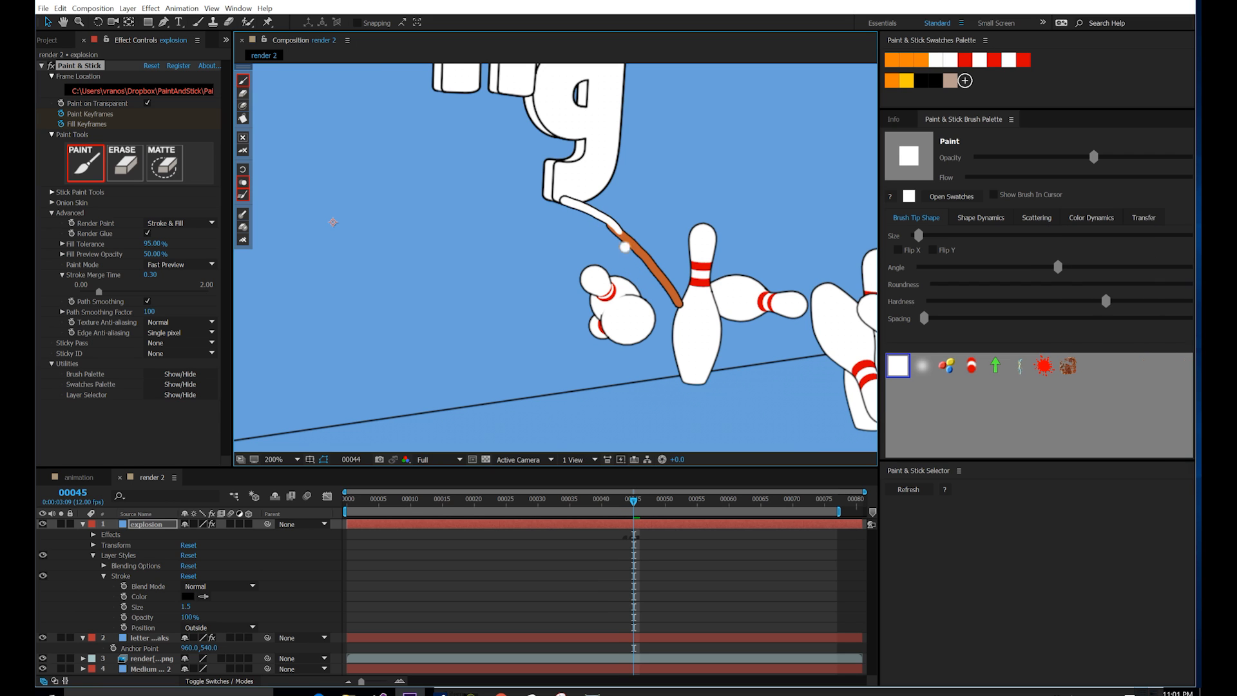
key(ctrl+Left)
key(ctrl+Right)
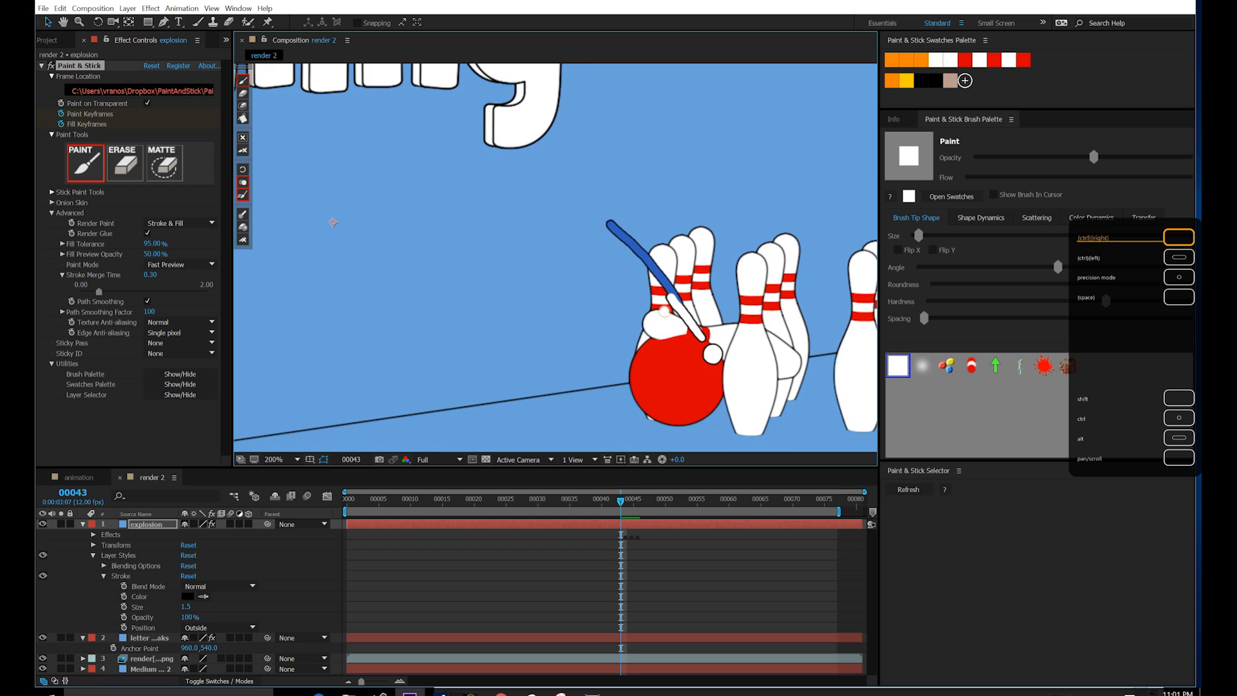
key(ctrl+Right)
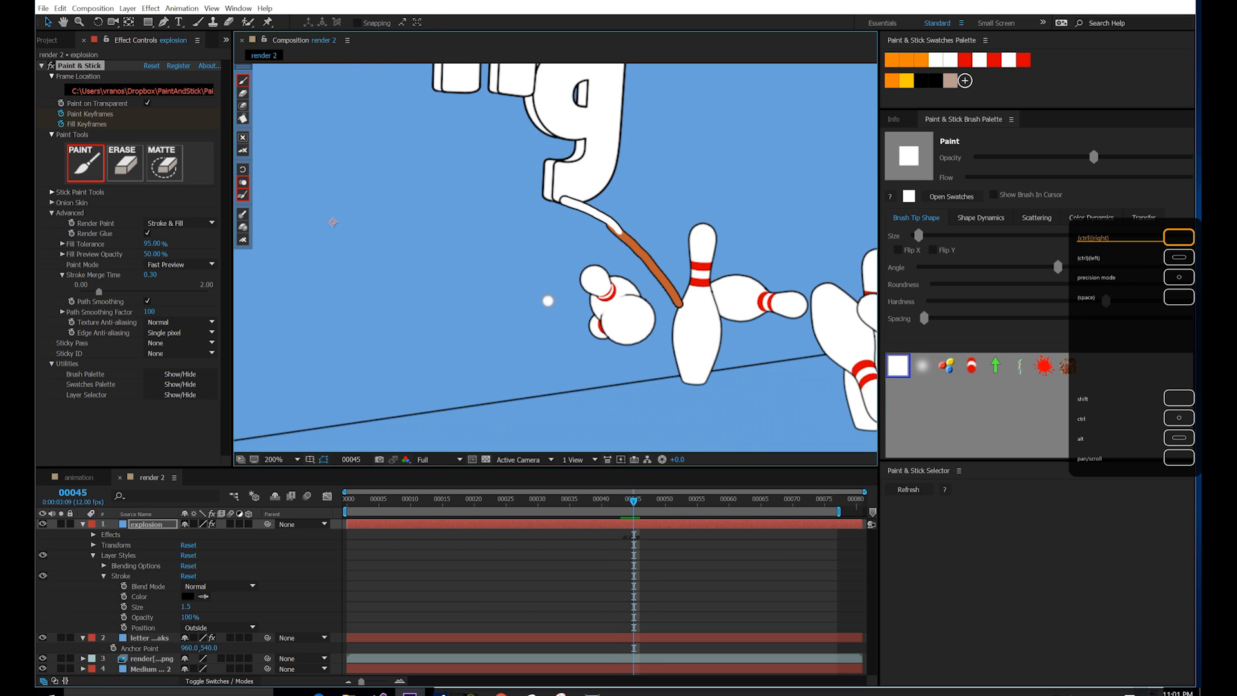
Step: Continue the first white explosion streak frame by frame from frame 46 to frame 50, shrinking it as it falls
key(ctrl+Right)
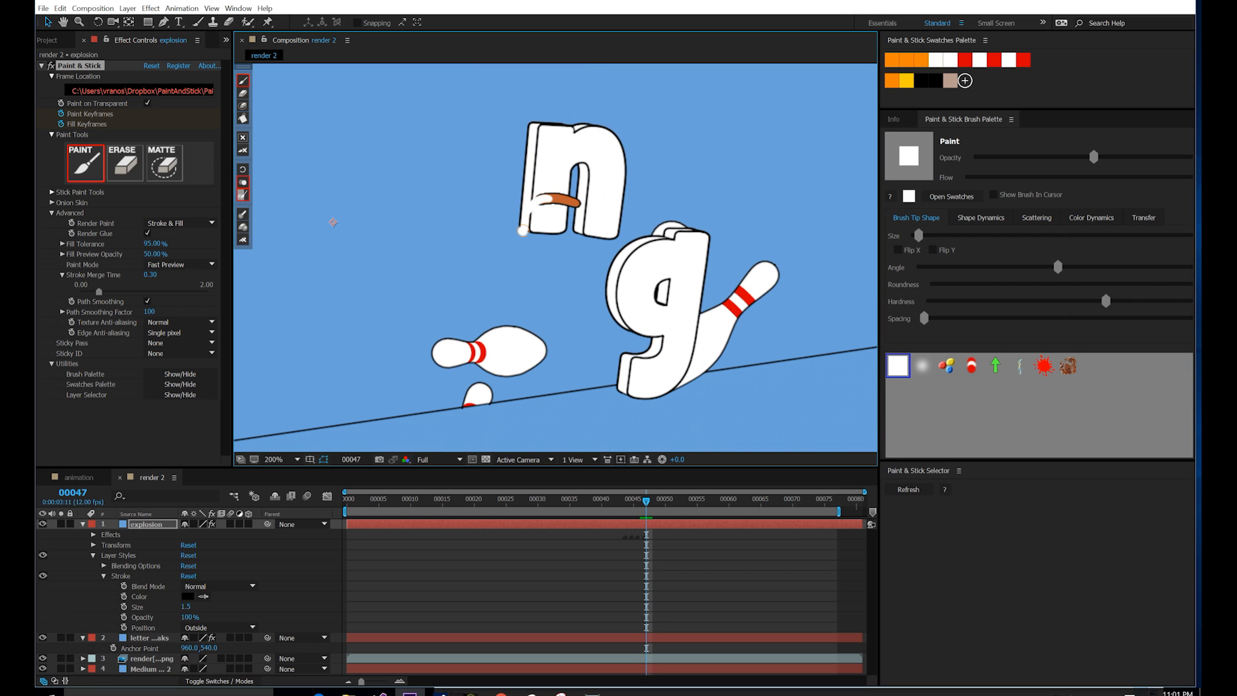
key(ctrl+Right)
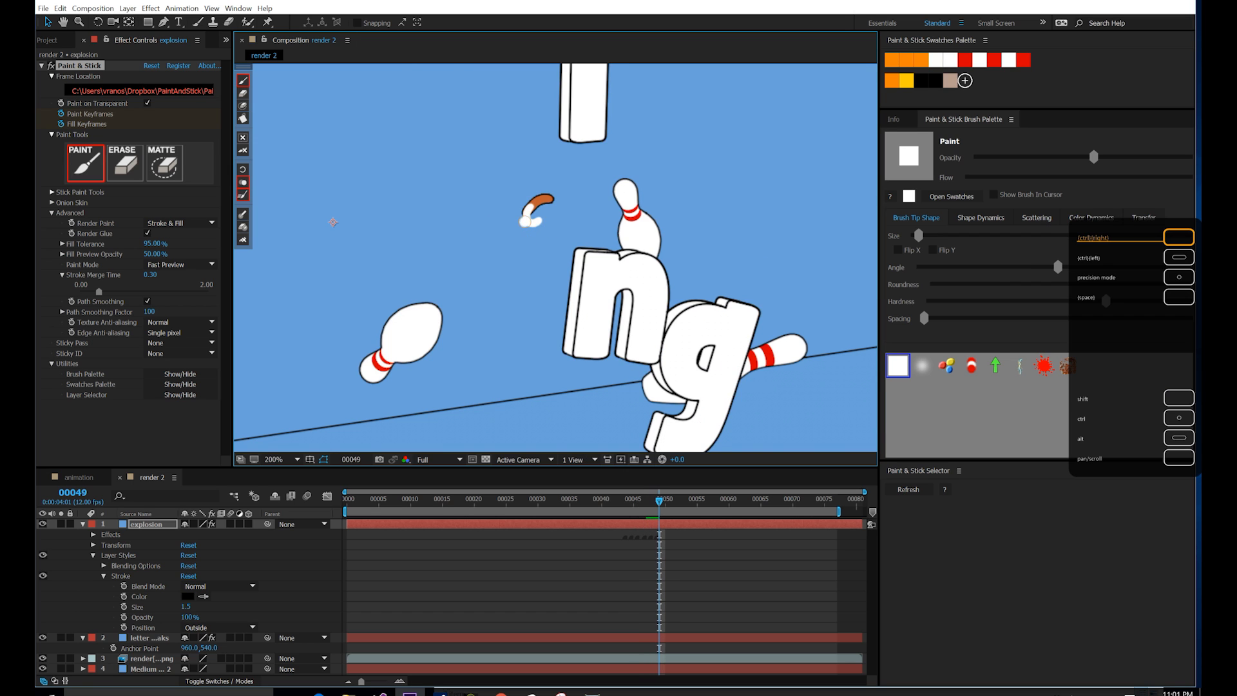
key(ctrl+Right)
key(ctrl+Right)
key(ctrl+Right)
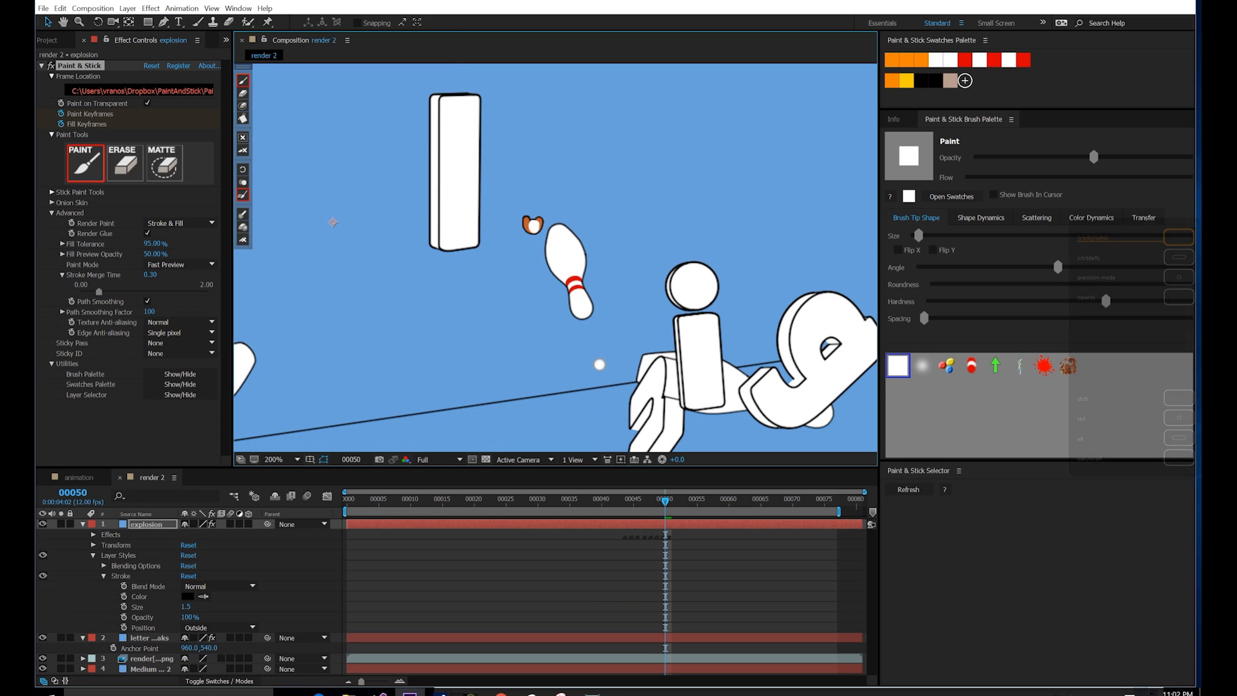
Step: Preview the explosion layer on its own from just before the impact, and return to frame 43 with all layers shown
click(61, 523)
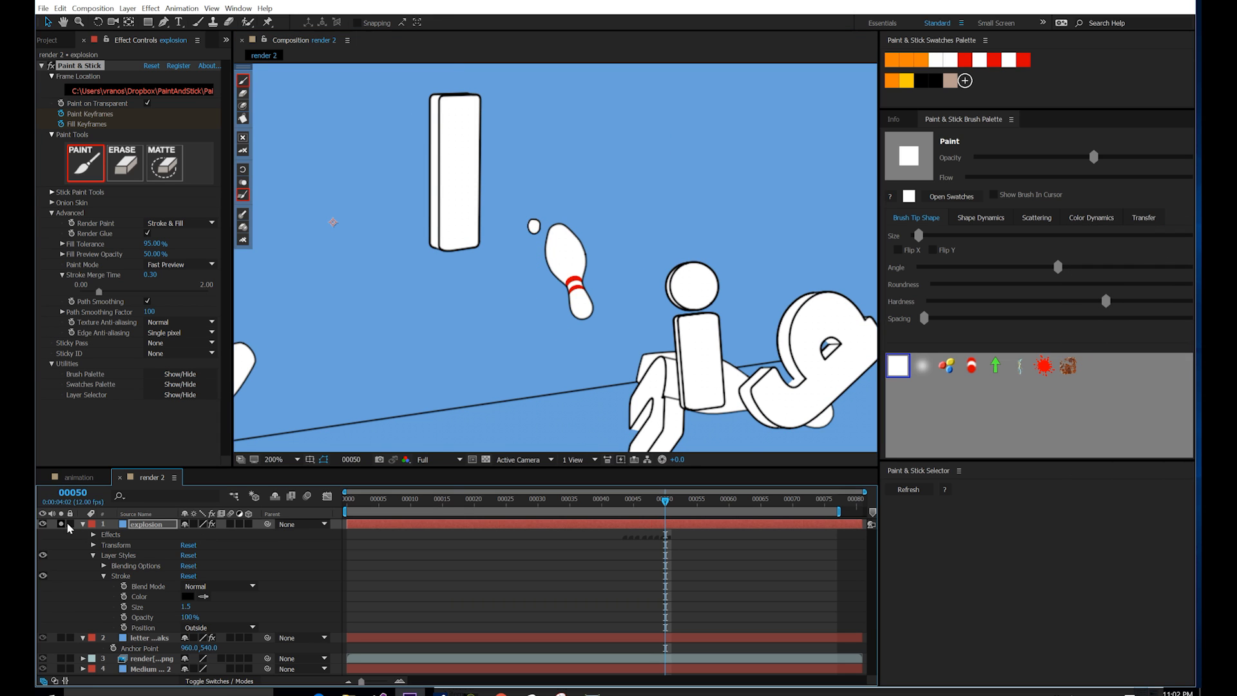
click(622, 501)
key(space)
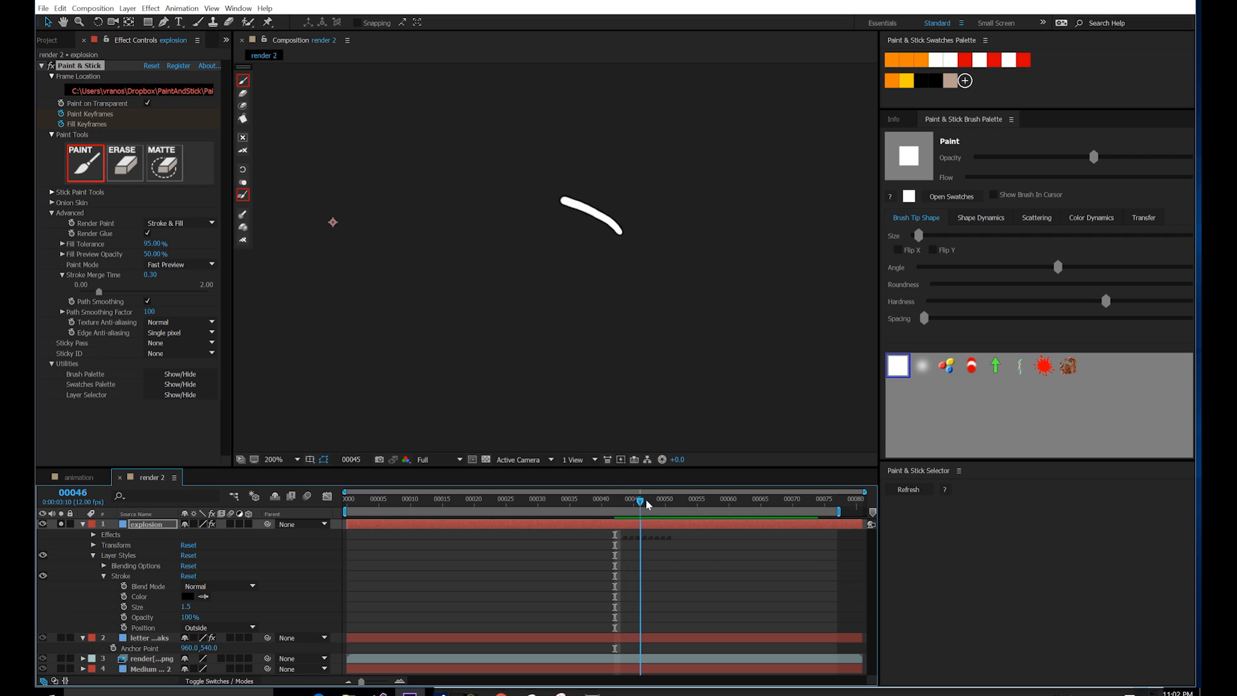
mouse_move(613, 513)
mouse_down()
mouse_move(660, 509)
mouse_move(620, 509)
mouse_up()
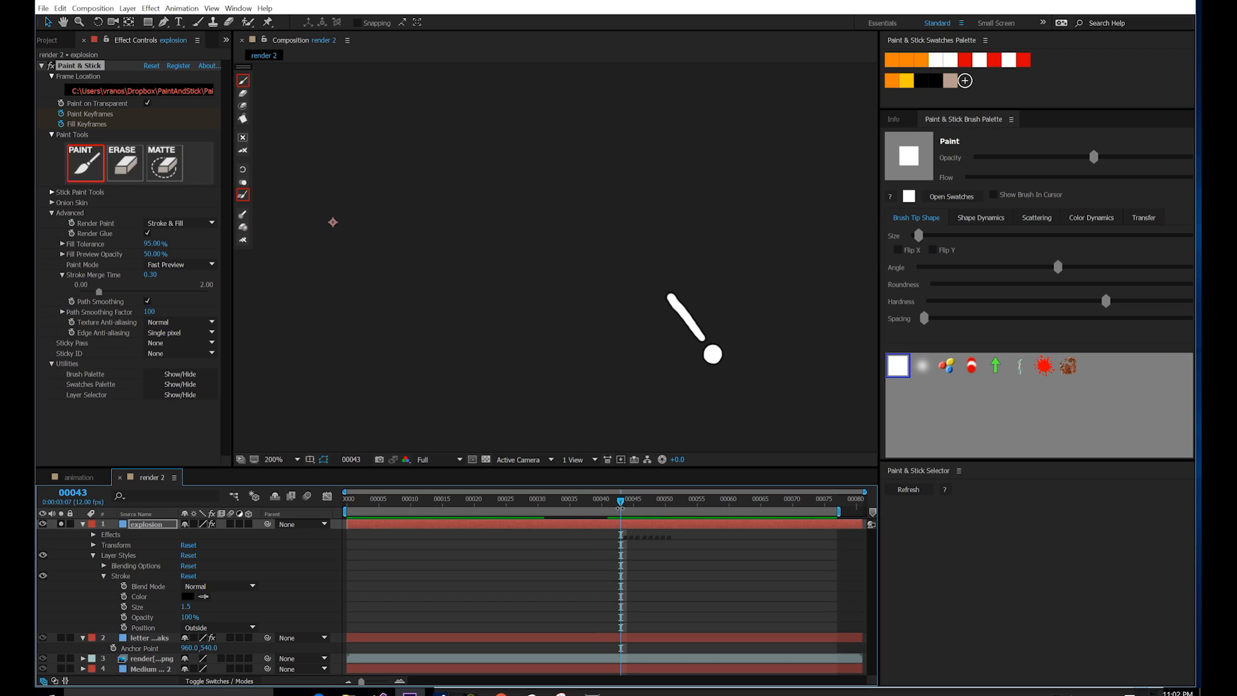
click(61, 524)
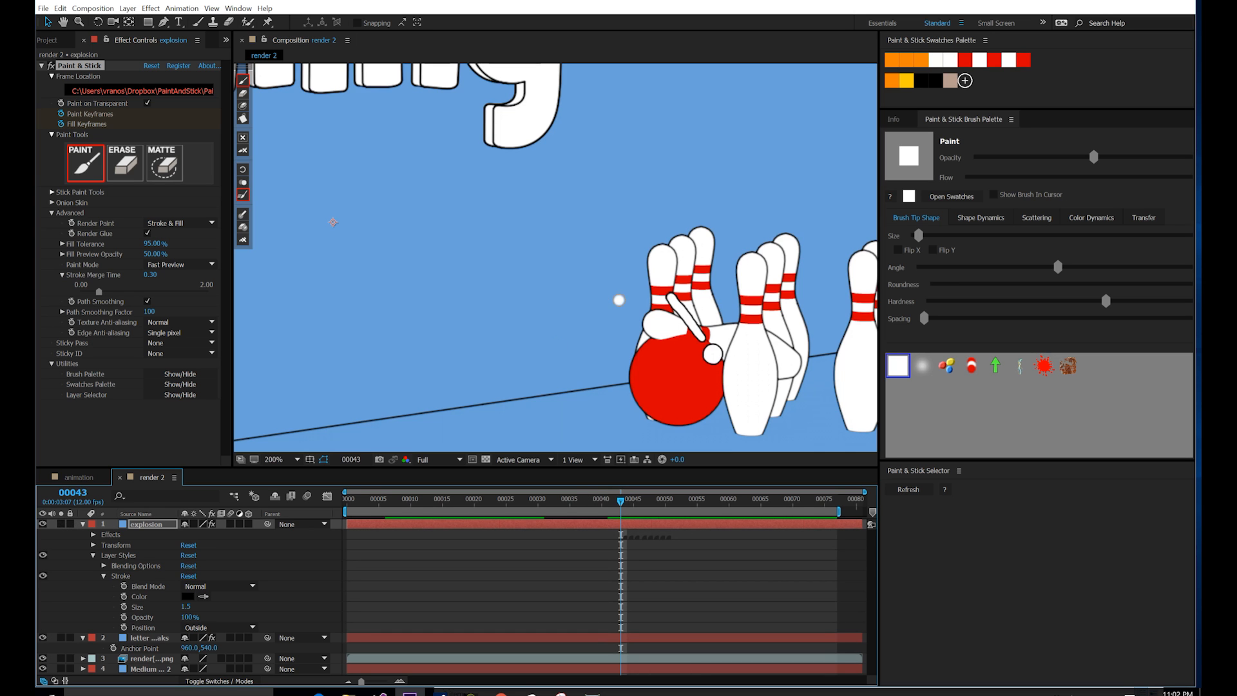
Step: At frame 43, paint four more white streaks radiating from the white dot over the ball and front pin
key(space)
drag(613, 295, 494, 276)
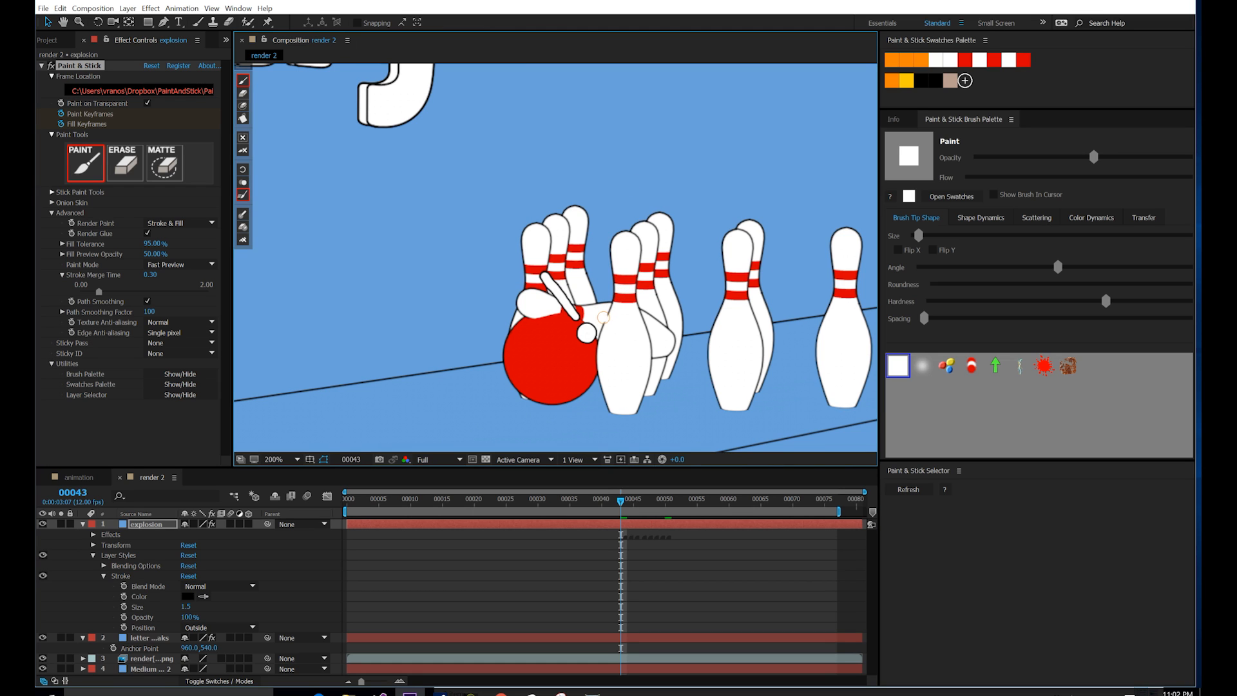
drag(604, 317, 634, 276)
mouse_move(570, 348)
mouse_down()
mouse_move(535, 377)
mouse_move(591, 410)
mouse_up()
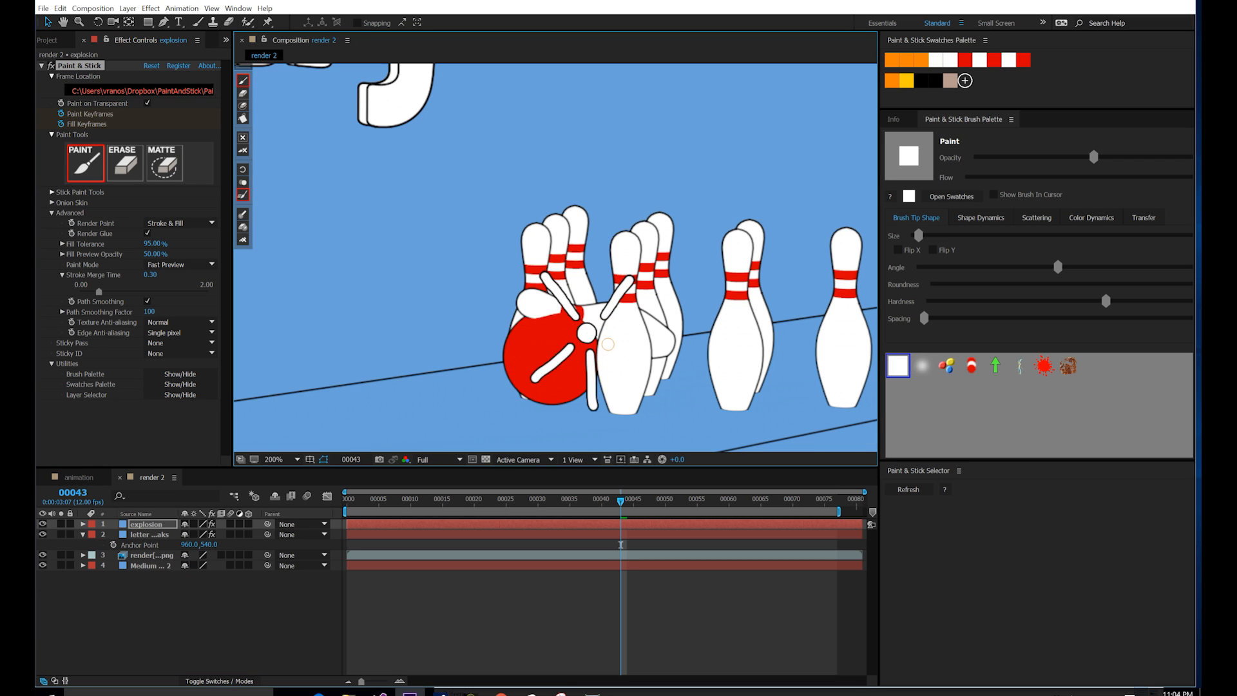
drag(606, 342, 650, 370)
Step: Pick the ball's red as the paint color and paint red streaks between the white ones at frame 43
alt+click(541, 323)
drag(530, 338, 561, 333)
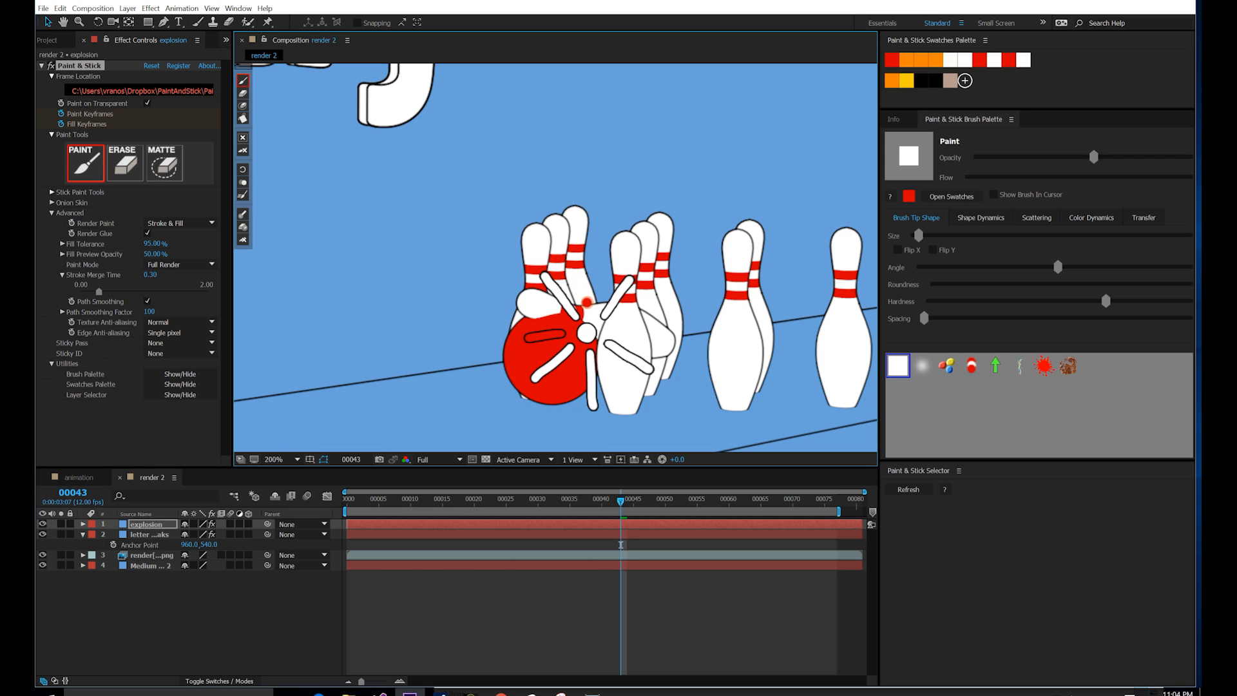
drag(590, 303, 593, 261)
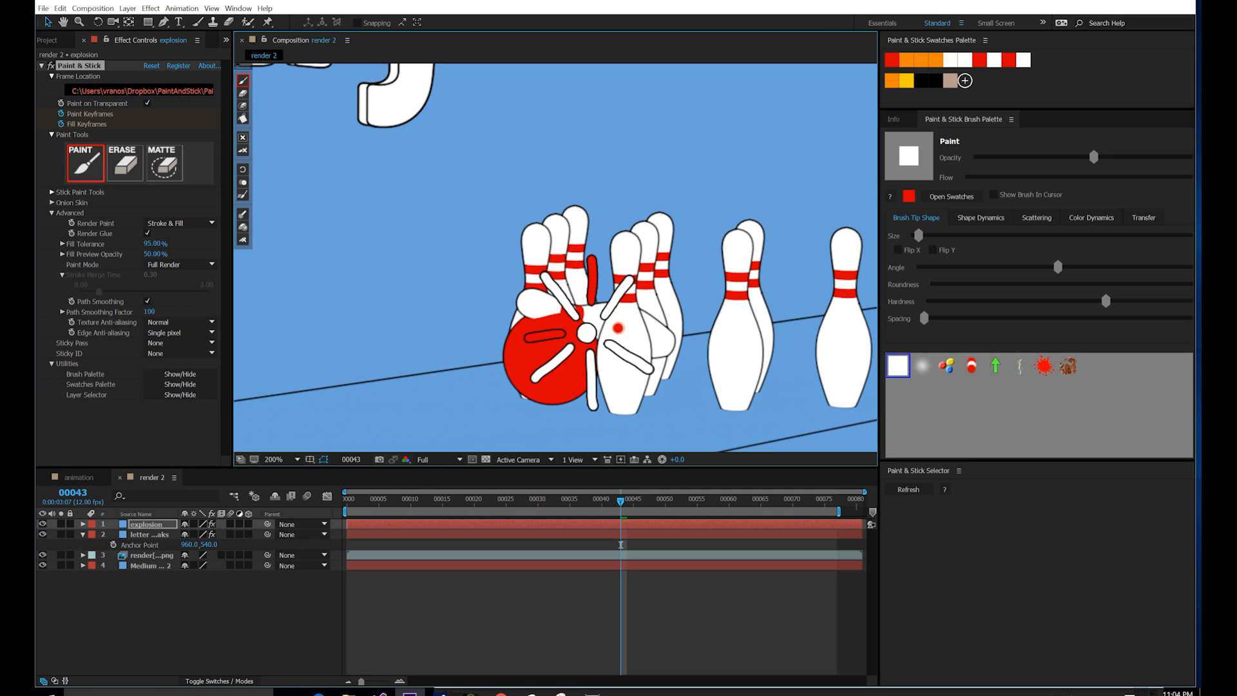
drag(613, 329, 659, 334)
mouse_move(577, 358)
mouse_down()
mouse_move(564, 394)
mouse_move(633, 395)
mouse_up()
Step: At frame 44, paint longer red streaks extending outward from the previous frame's red burst lines
key(Page_Down)
drag(591, 282, 580, 187)
drag(540, 341, 452, 359)
drag(533, 427, 543, 321)
drag(577, 277, 545, 353)
drag(635, 275, 685, 342)
drag(651, 226, 730, 250)
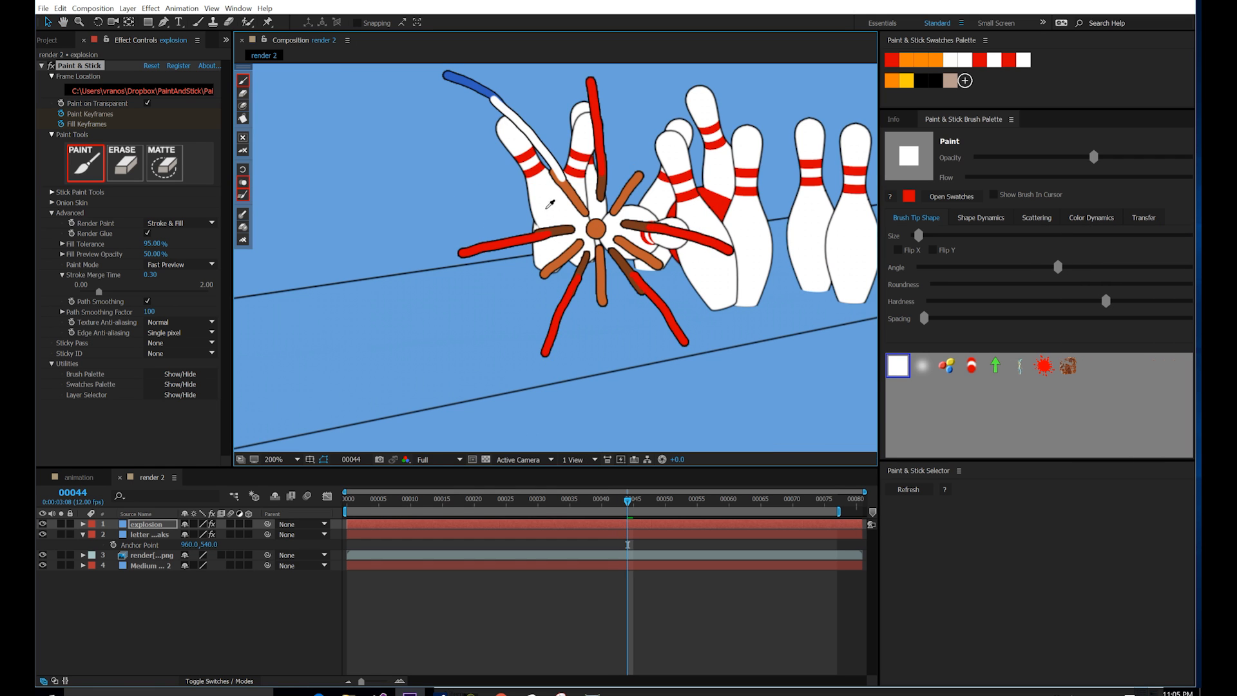
Step: Switch the paint color to white and extend the white burst streaks outward at frame 44
click(950, 60)
drag(636, 179, 692, 116)
drag(548, 272, 507, 328)
drag(603, 288, 616, 362)
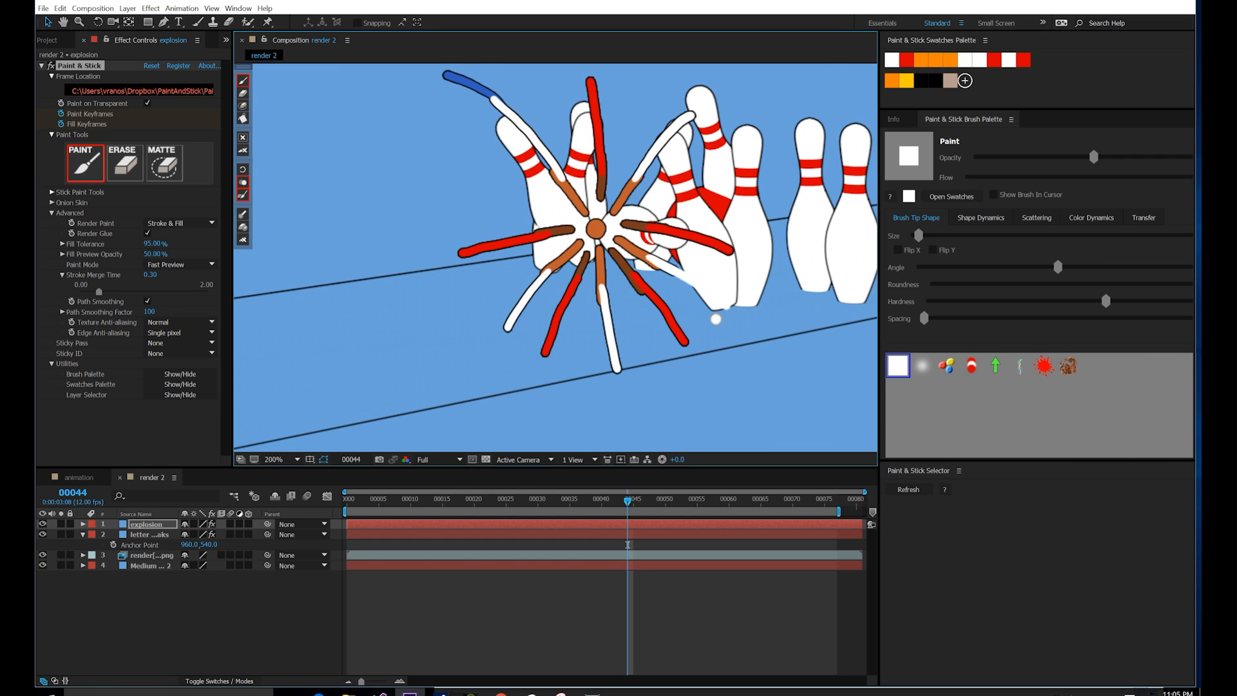
Step: At frame 45, paint the white burst streaks farther outward from their frame 44 positions
key(Page_Down)
drag(678, 391, 710, 426)
mouse_move(563, 441)
mouse_down()
mouse_move(594, 357)
mouse_move(606, 413)
mouse_up()
drag(487, 320, 461, 373)
Step: Switch the paint color to red and extend the red burst streaks outward at frame 45
key(x)
drag(702, 257, 762, 293)
drag(652, 339, 684, 384)
drag(527, 348, 511, 402)
drag(459, 251, 387, 289)
scroll(386, 289, up, 3)
mouse_move(570, 162)
mouse_down()
mouse_move(552, 132)
mouse_move(619, 175)
mouse_up()
Step: At frame 46, paint the red burst streaks as curved continuations of the frame 45 ones
key(Page_Down)
drag(634, 186, 579, 150)
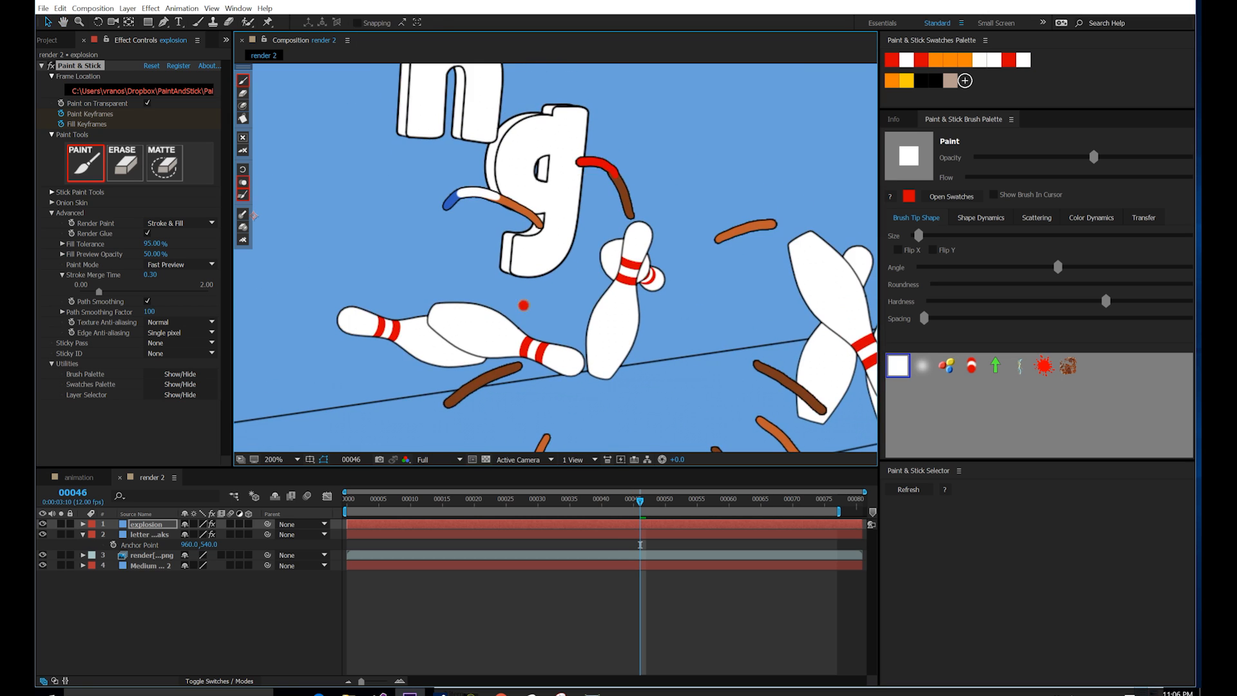
drag(528, 361, 567, 266)
drag(502, 297, 468, 346)
drag(555, 342, 553, 238)
drag(608, 300, 605, 350)
drag(782, 297, 804, 342)
drag(825, 225, 620, 232)
drag(647, 204, 688, 252)
drag(635, 130, 693, 232)
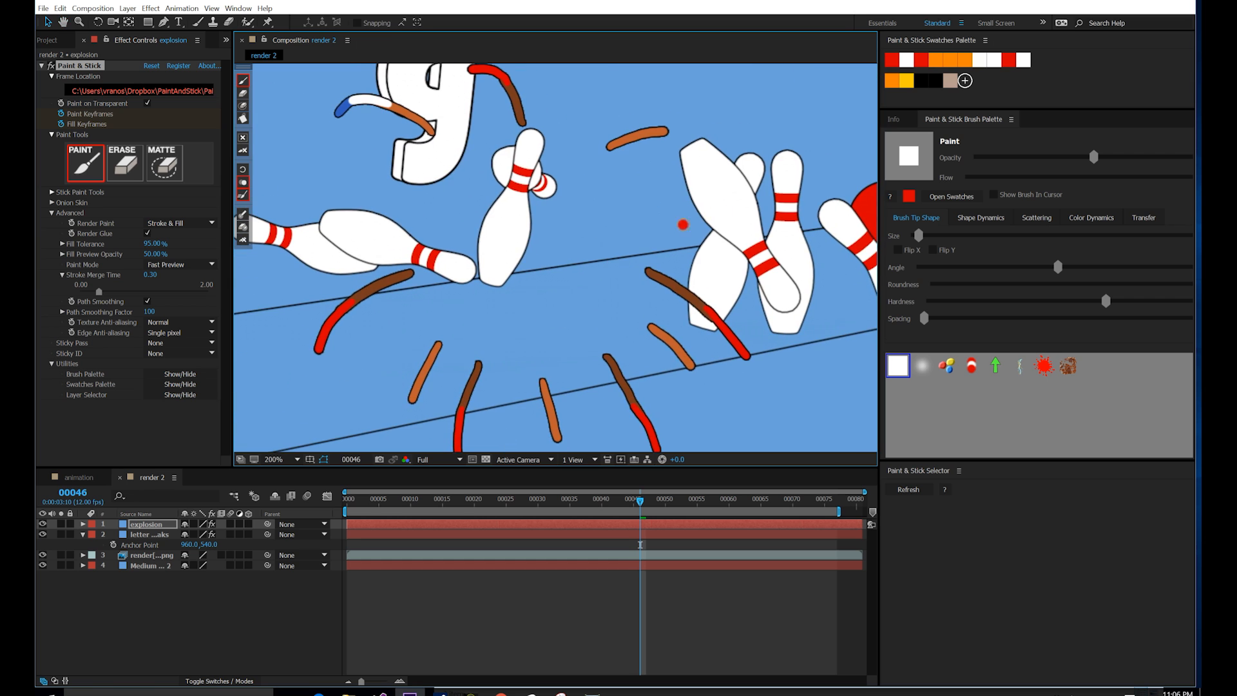
Step: Switch the paint color to white and paint the white streak continuations at frame 46, redoing one stroke
key(x)
drag(689, 358, 715, 406)
drag(593, 412, 681, 321)
drag(642, 332, 659, 404)
key(ctrl+z)
drag(641, 333, 661, 394)
drag(502, 294, 482, 363)
mouse_move(576, 216)
mouse_down()
mouse_move(545, 333)
mouse_move(527, 244)
mouse_up()
Step: At frame 47, paint shorter white and red streak continuations around the burst
key(Page_Down)
key(comma)
drag(518, 308, 513, 331)
drag(603, 329, 608, 348)
drag(670, 288, 675, 308)
drag(664, 161, 678, 179)
drag(500, 143, 486, 153)
key(x)
drag(559, 129, 540, 138)
Step: At frame 48, paint small red and white streak ends where the burst lines fall
key(Page_Down)
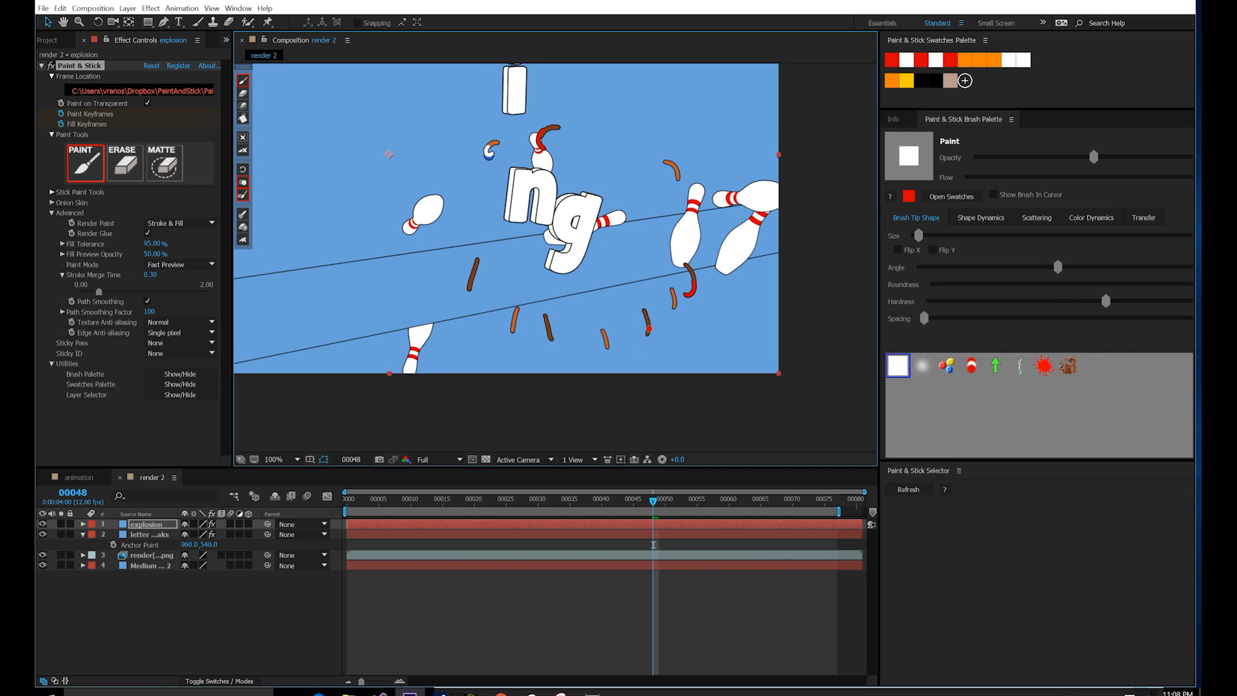
drag(470, 285, 475, 299)
key(x)
drag(487, 148, 493, 154)
drag(679, 174, 675, 187)
drag(675, 304, 666, 305)
drag(608, 346, 599, 350)
drag(513, 327, 521, 338)
Step: At frame 49, paint the last tiny white and red remnants of the burst streaks
key(Page_Down)
drag(600, 350, 609, 352)
drag(667, 308, 676, 308)
drag(674, 187, 683, 183)
key(x)
drag(537, 145, 546, 148)
drag(464, 301, 474, 301)
drag(550, 351, 560, 352)
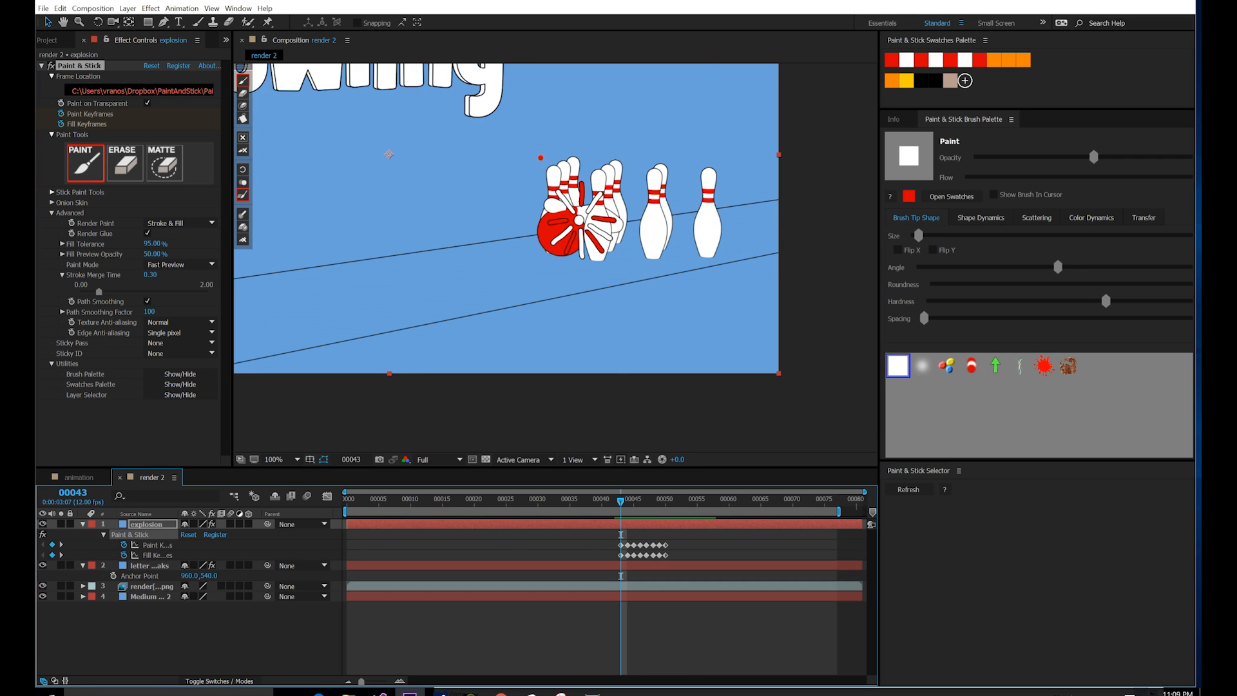
Step: Erase the white dot at the center of the burst at frame 43 and return to the Paint tool
scroll(567, 183, up, 2)
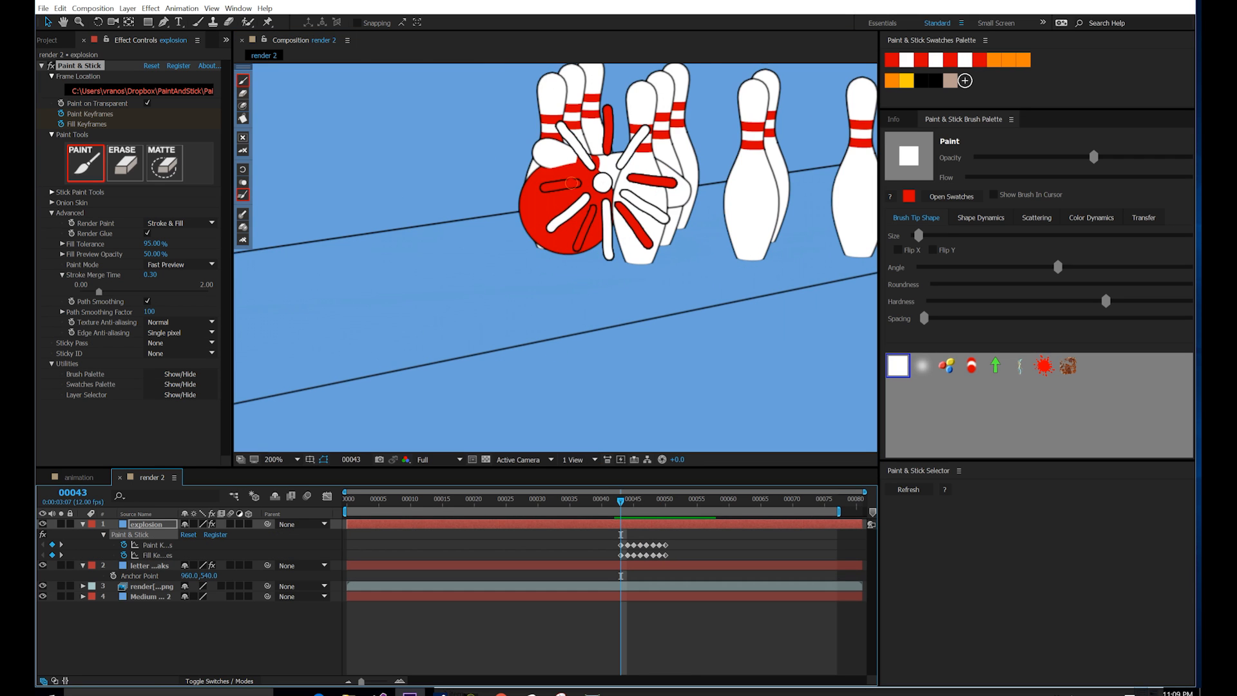
key(e)
drag(600, 185, 629, 185)
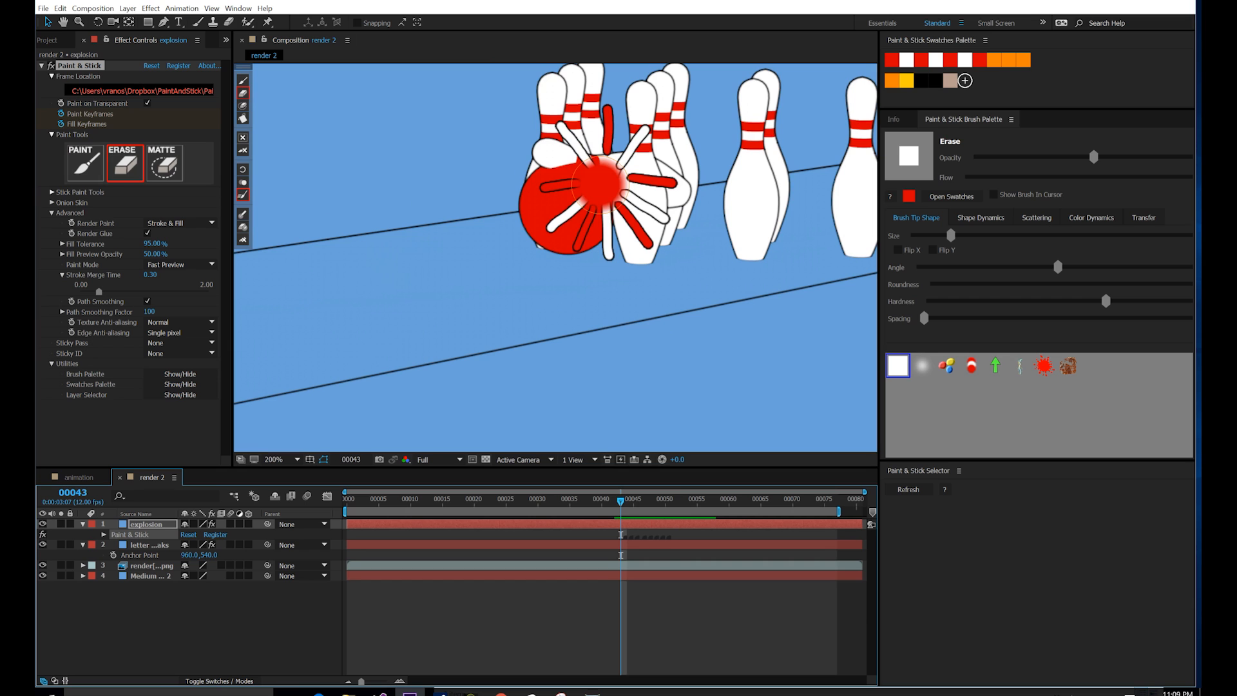
click(603, 182)
drag(602, 184, 600, 186)
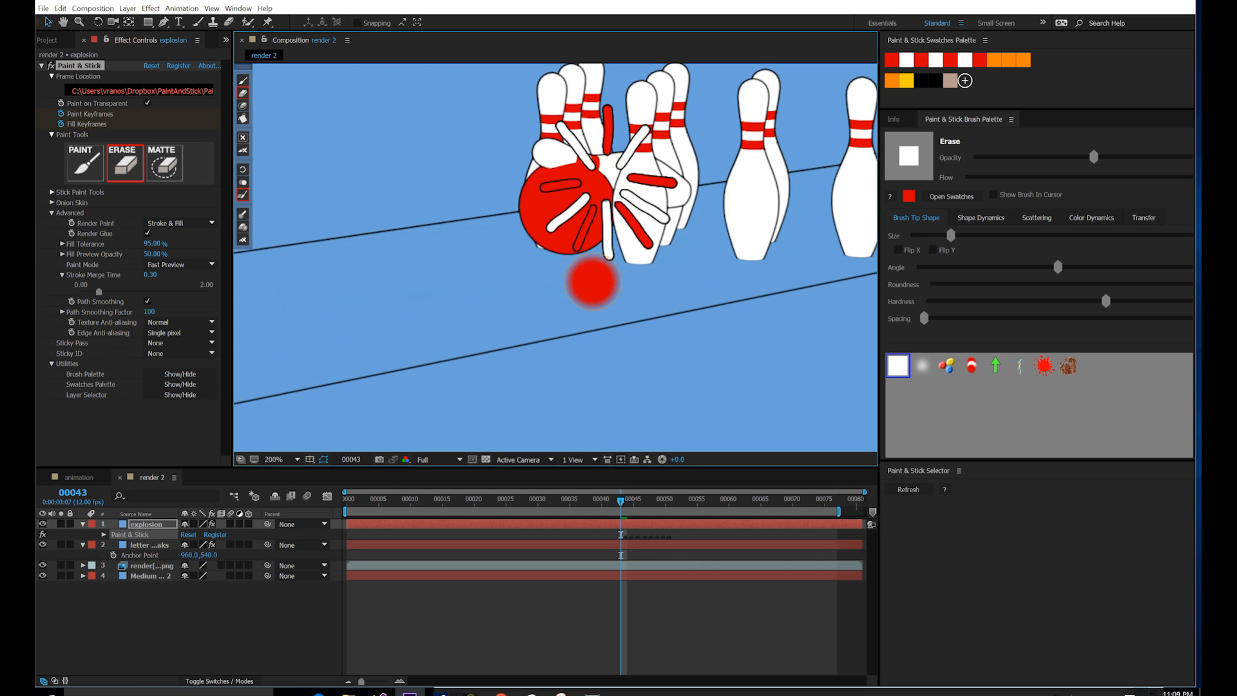
scroll(592, 282, down, 1)
key(p)
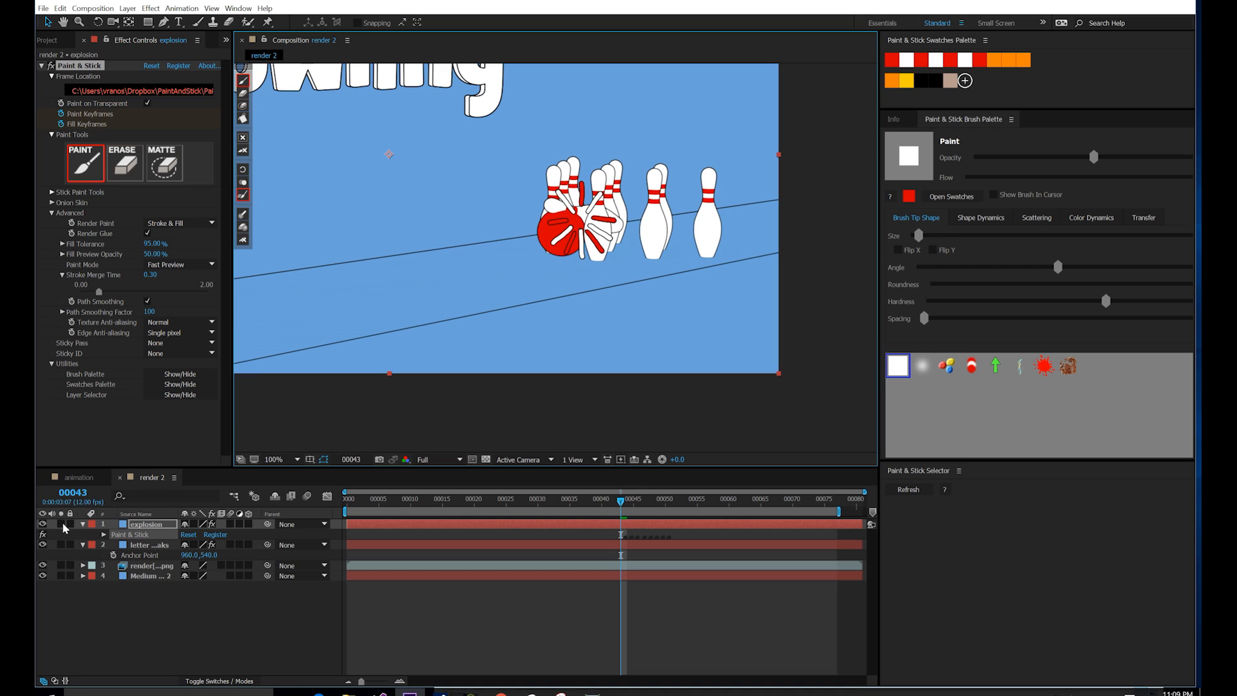
Step: Preview the explosion layer on its own, restore the other layers and collapse the explosion layer's properties
click(62, 524)
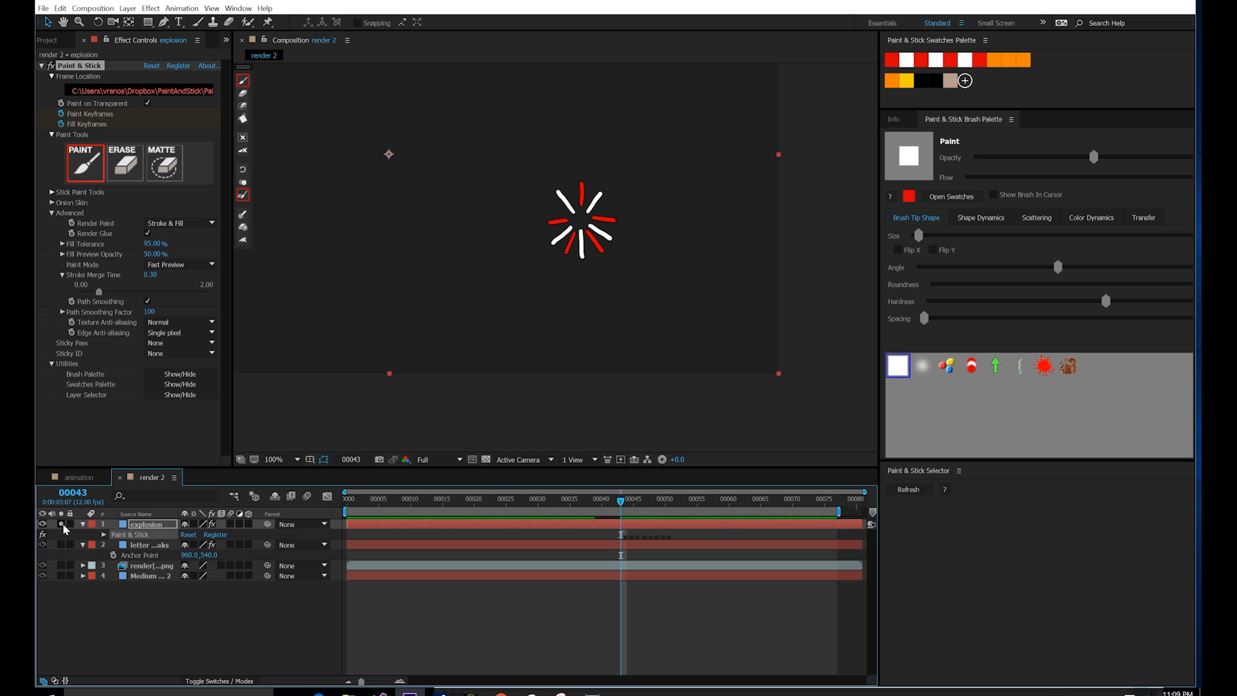
click(61, 524)
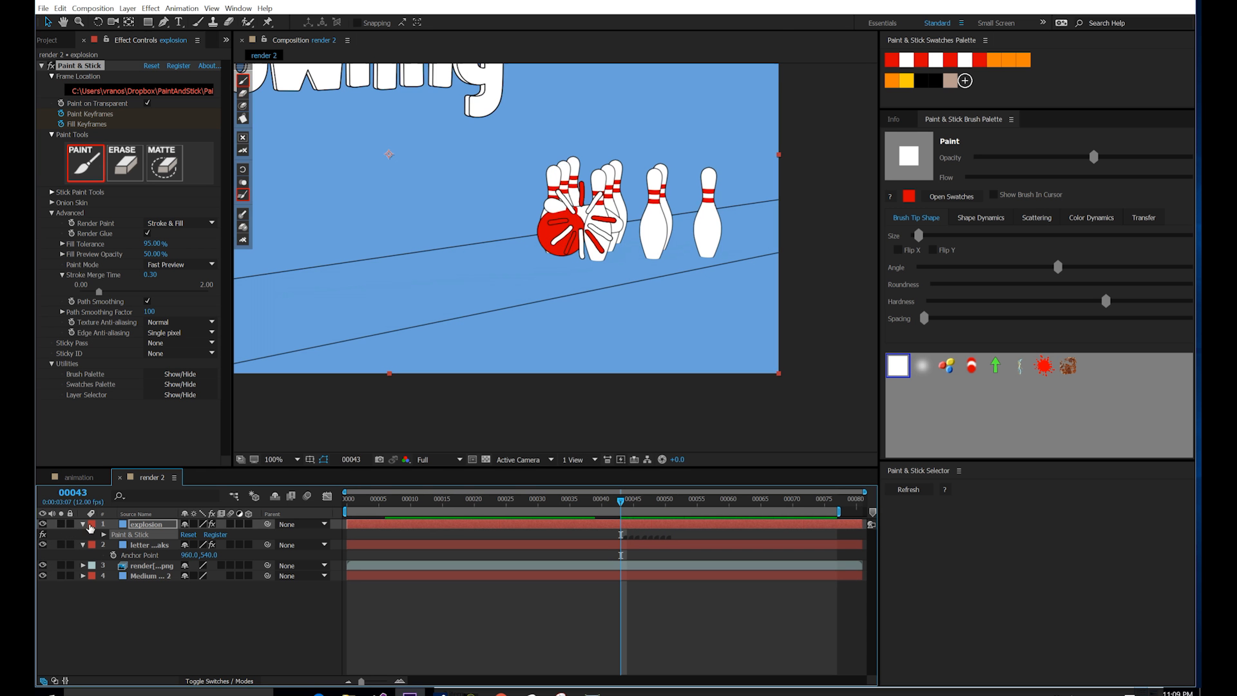
click(83, 524)
Step: Move the explosion layer's anchor point to the center of the burst with the Pan Behind tool
drag(386, 188, 389, 255)
click(133, 621)
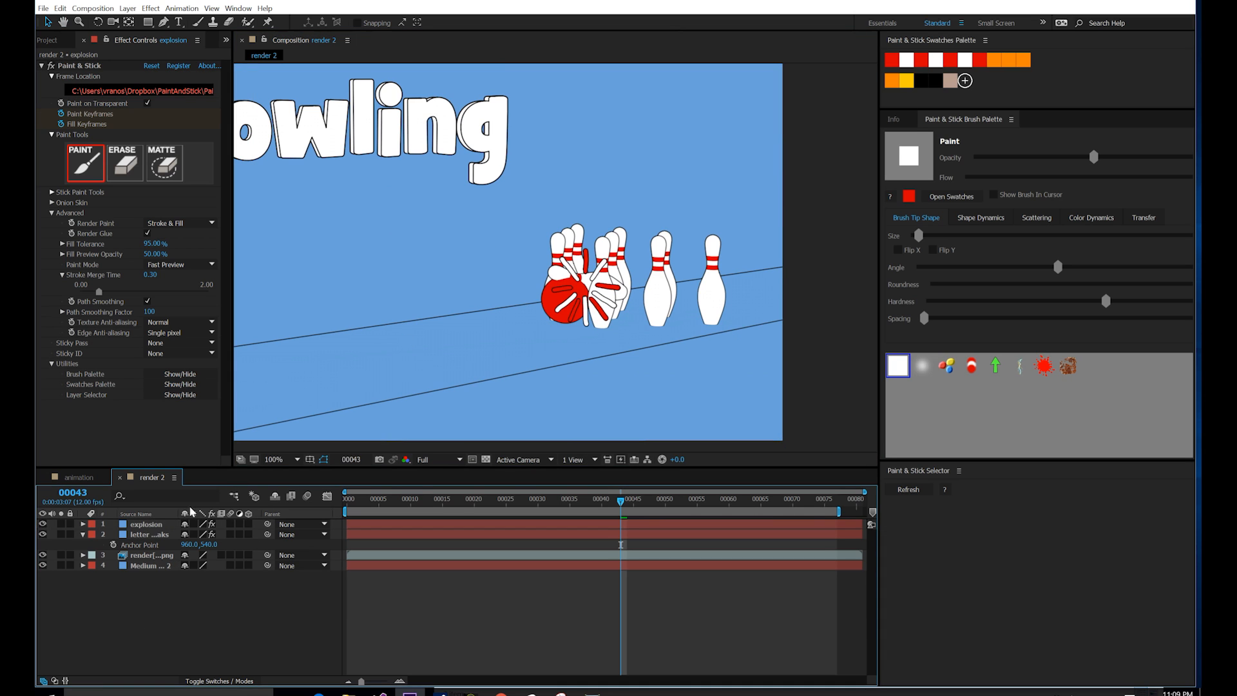
click(151, 522)
key(y)
drag(394, 223, 580, 287)
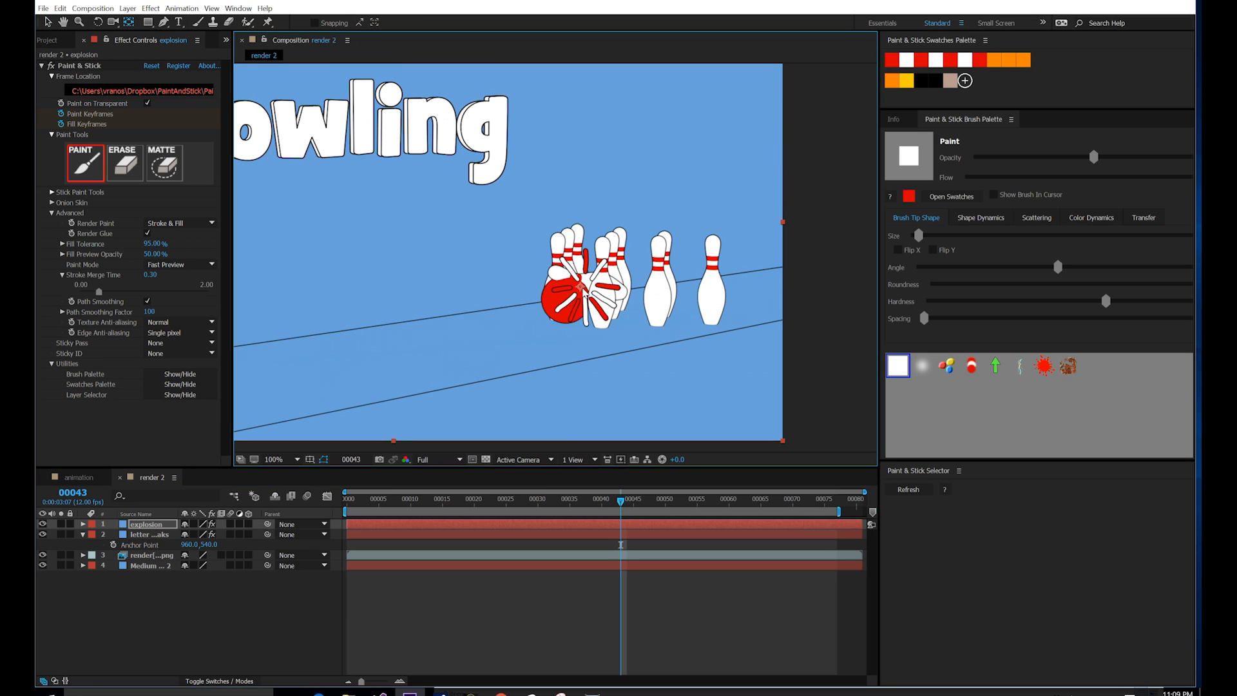
Step: Duplicate the explosion layer and move the copy over the neighbouring pins to the right of the original burst
click(153, 530)
key(ctrl+d)
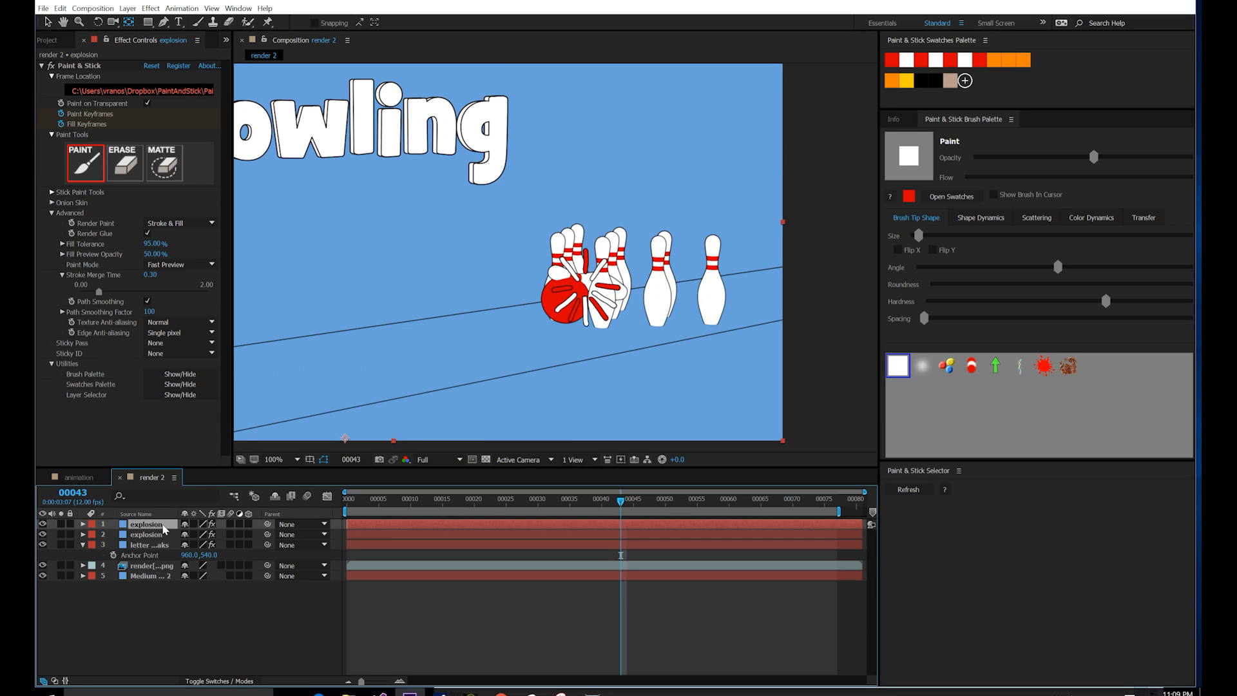
drag(586, 293, 642, 278)
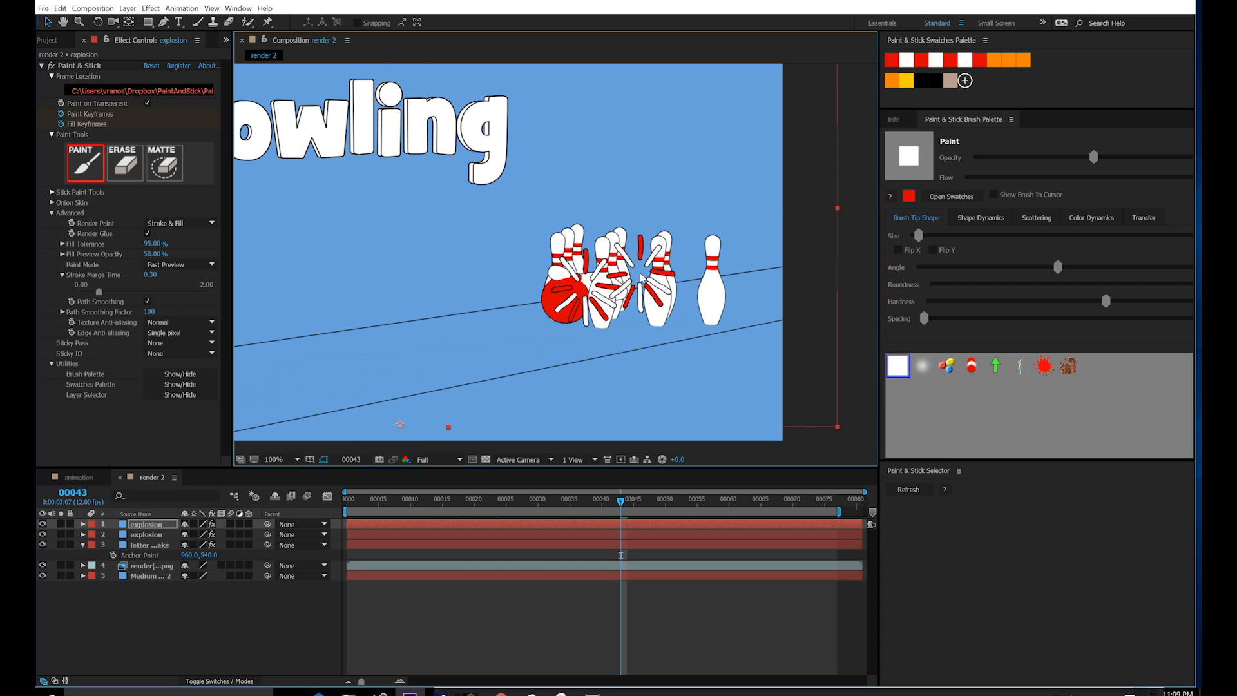
Step: Trim the start of both explosion layers to frame 43
key(ctrl+Right)
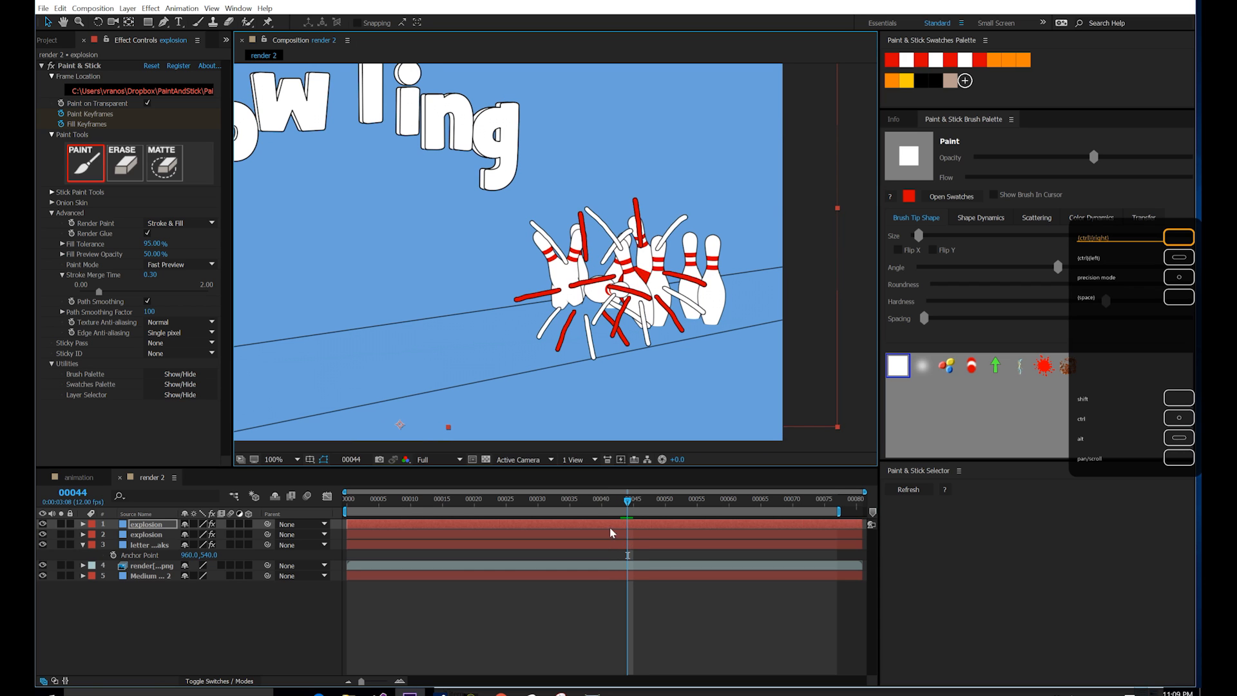
drag(622, 508, 618, 509)
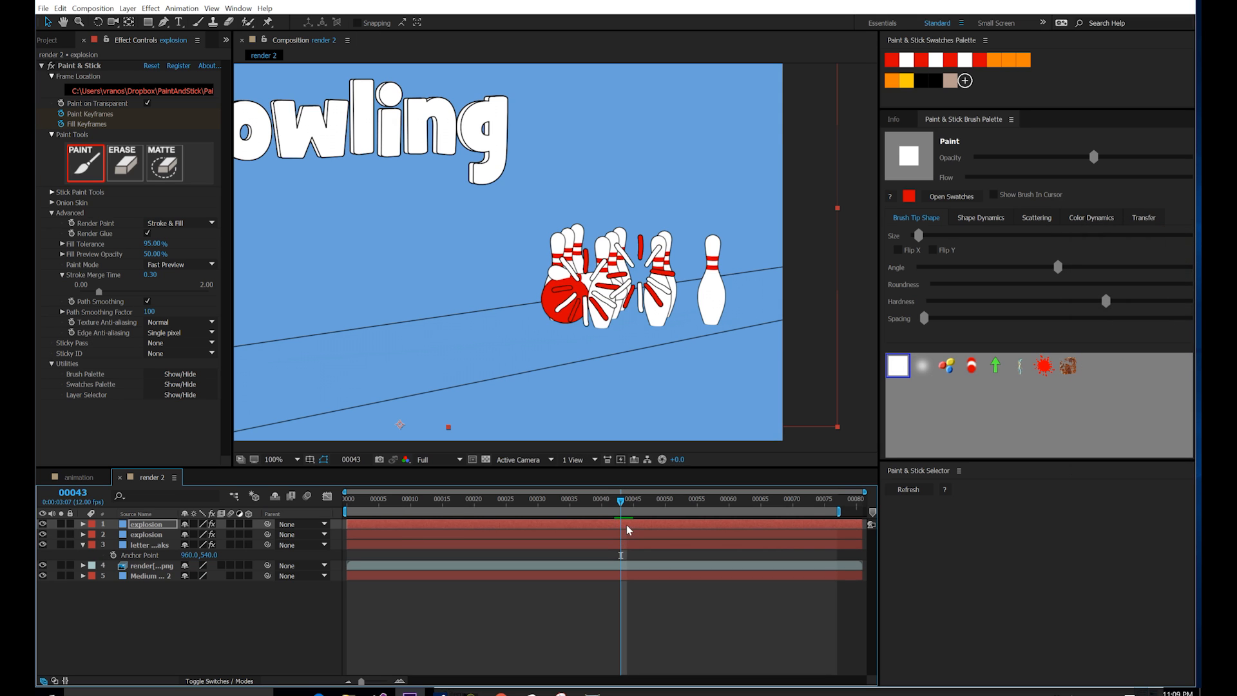
click(627, 526)
key(alt+[)
click(625, 532)
key(alt+[)
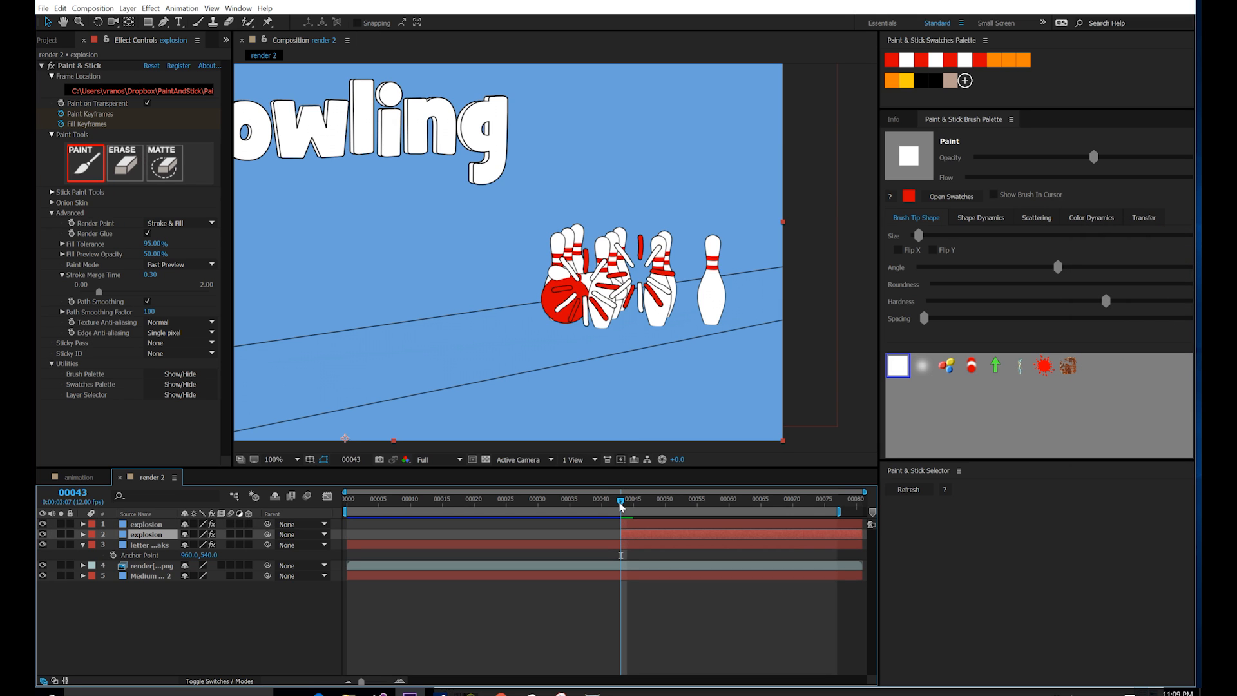
Step: Reveal the explosion layer's keyframes and trim the end of both explosion layers at the last keyframe, frame 50
key(u)
click(666, 506)
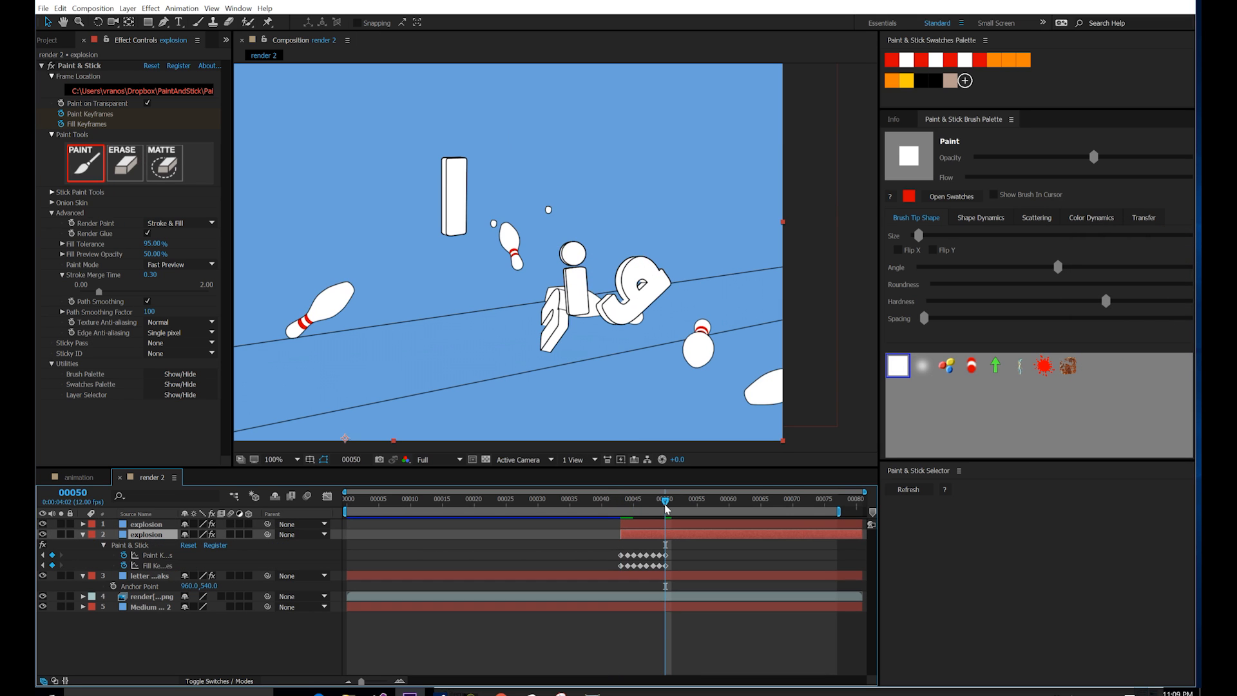
key(alt+])
click(668, 525)
key(alt+])
Step: Offset the explosion copy to start at frame 44 and add two more copies starting at frames 45 and 46, each farther right over the pins
mouse_move(666, 504)
mouse_down()
mouse_move(622, 509)
mouse_move(656, 525)
mouse_up()
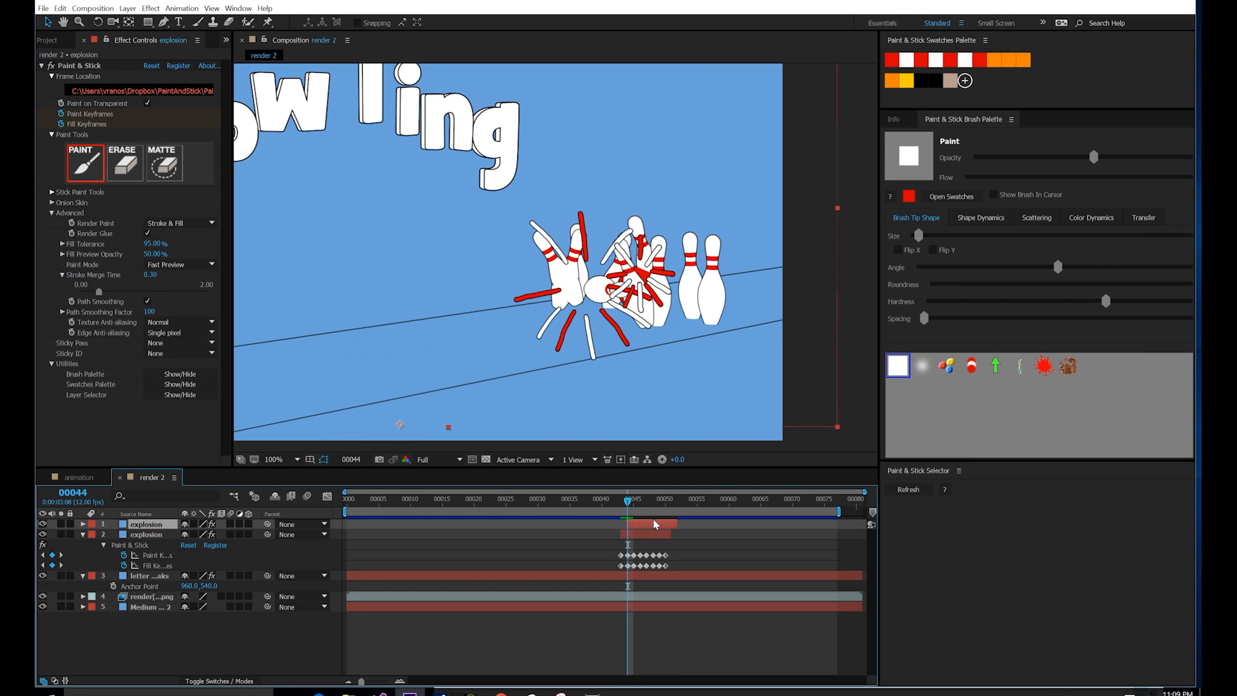
drag(635, 267, 640, 265)
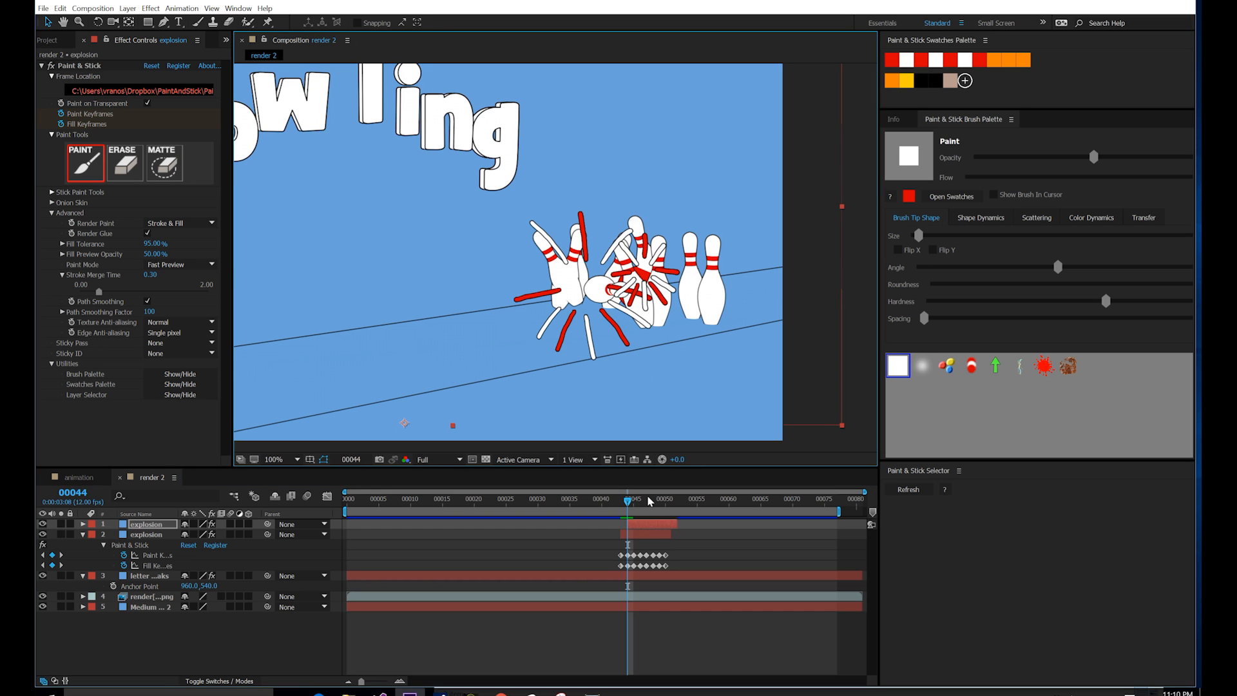
mouse_move(632, 505)
mouse_down()
mouse_move(645, 503)
mouse_move(635, 502)
mouse_move(647, 519)
mouse_up()
key(ctrl+d)
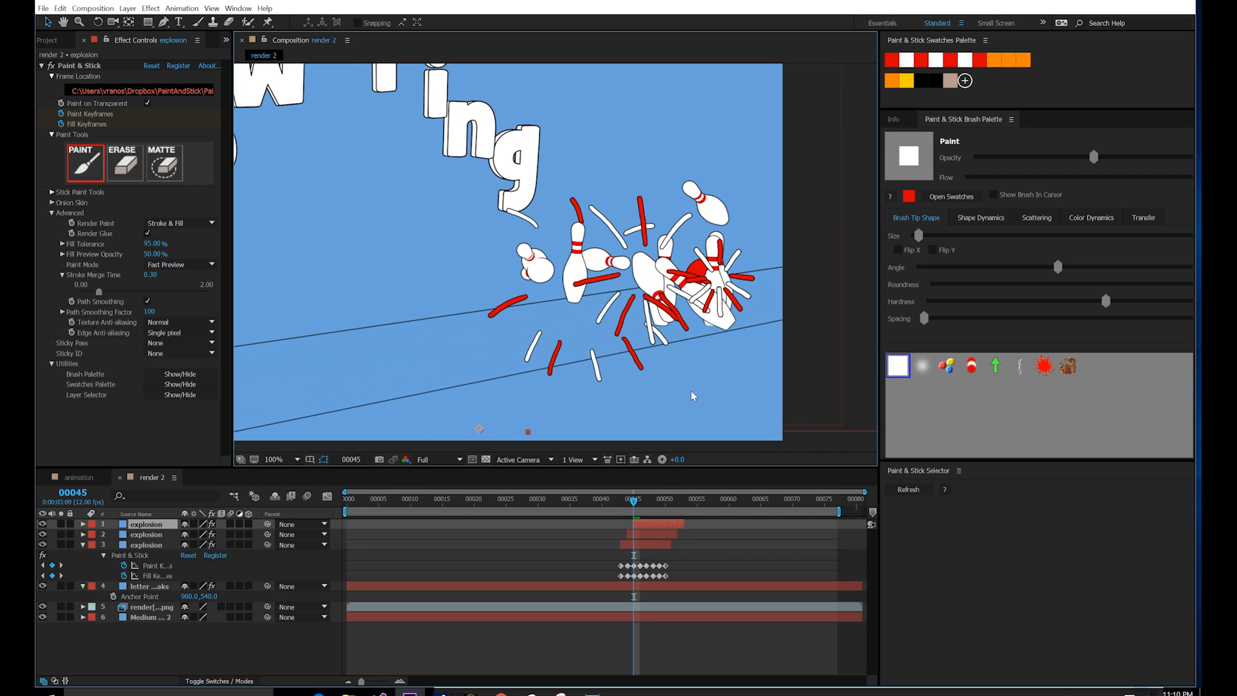
drag(636, 506, 653, 524)
key(ctrl+d)
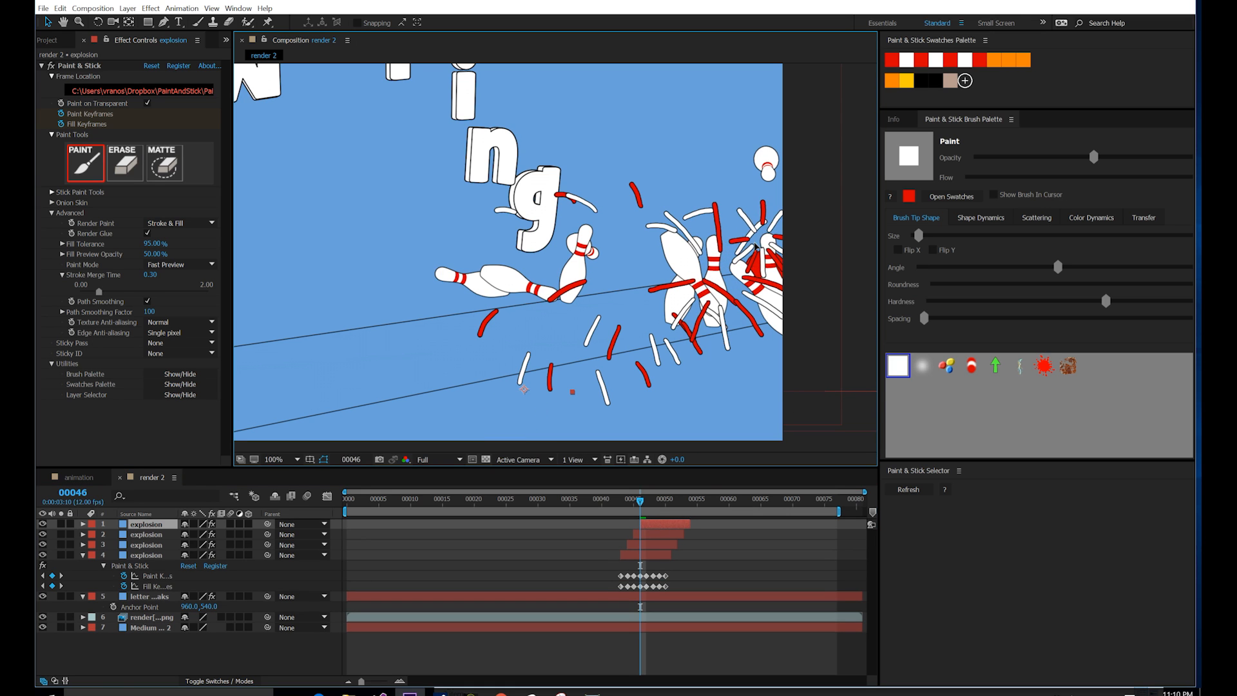
Step: Preview the staggered explosions against the whole frame, playing from just before the ball hits the pins
key(comma)
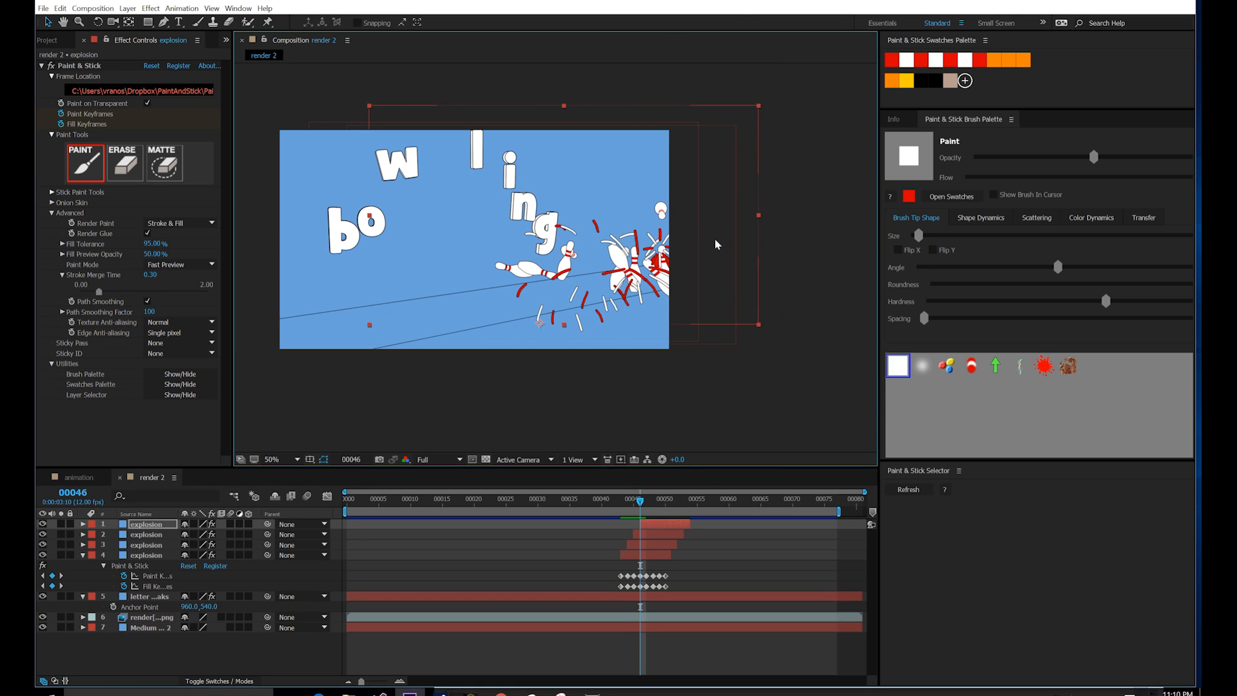
click(614, 501)
key(space)
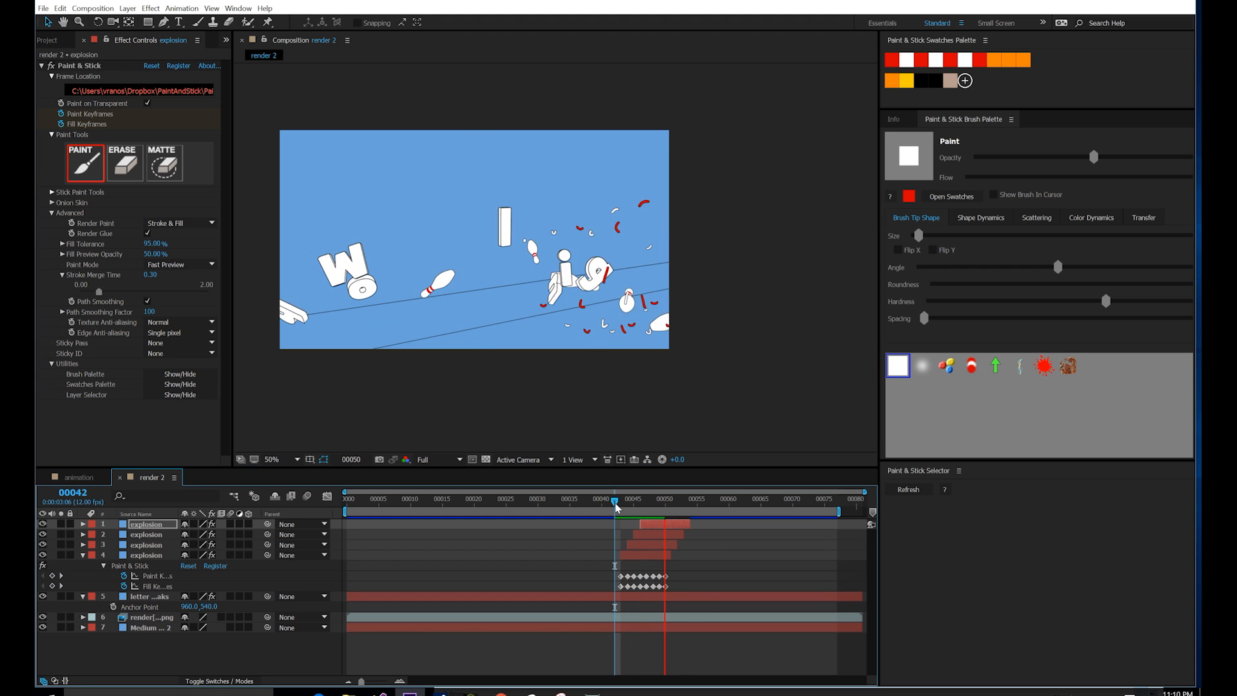
click(609, 502)
key(space)
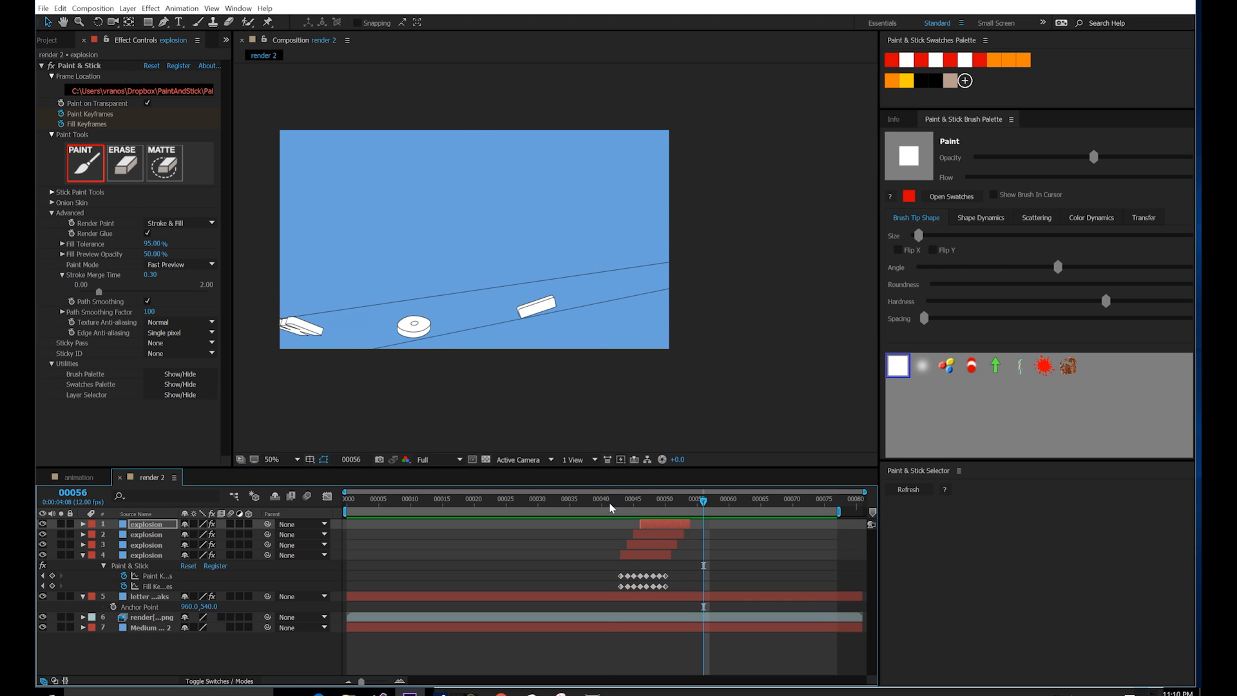
click(609, 501)
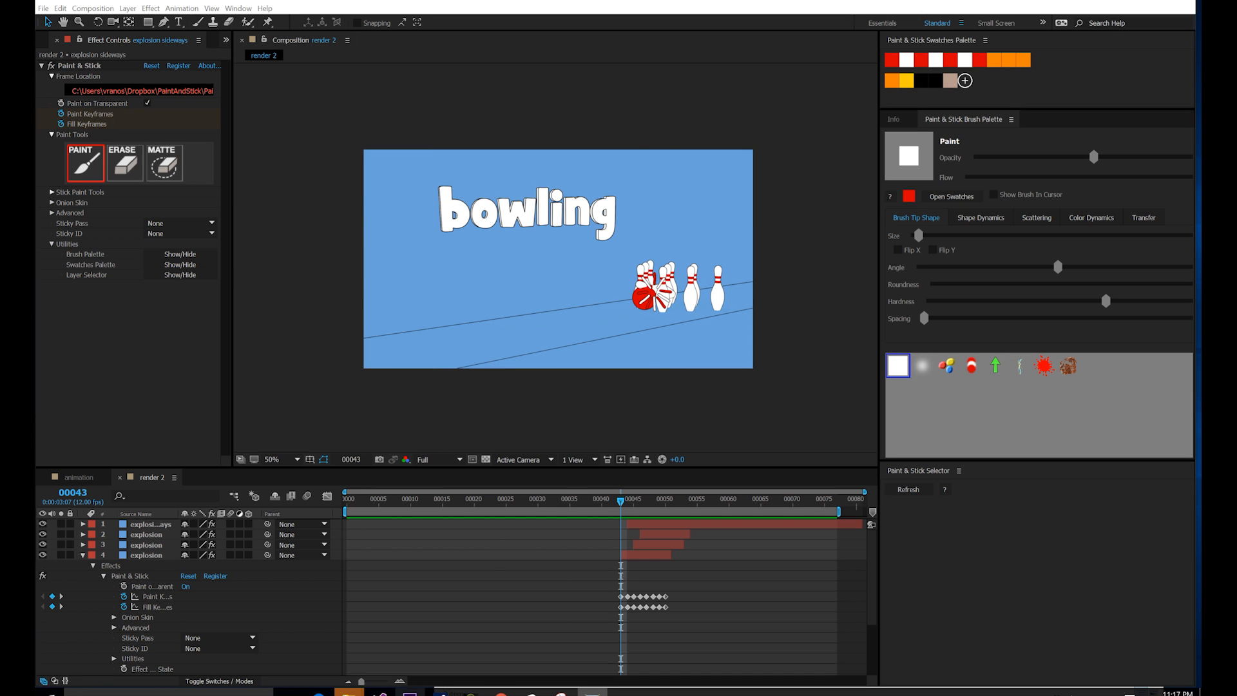
Step: Consult the comic-style pow images in the browser, return to After Effects and create a solid layer named pow
key(alt+Tab)
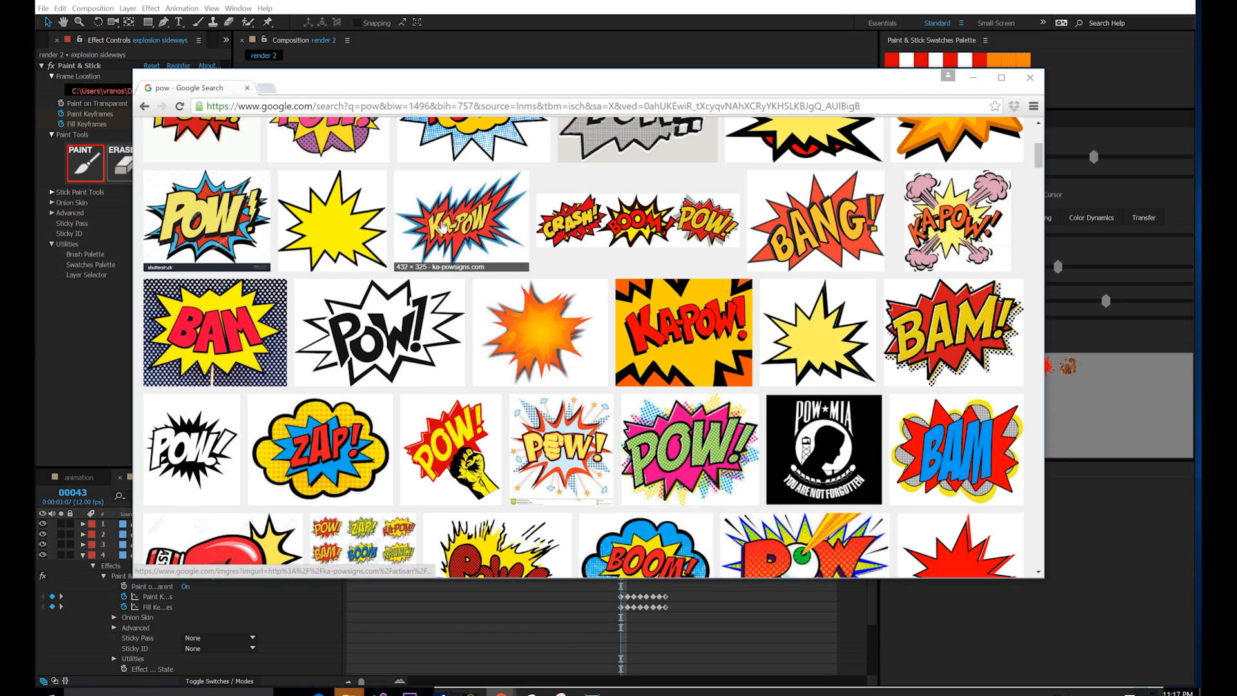
click(973, 77)
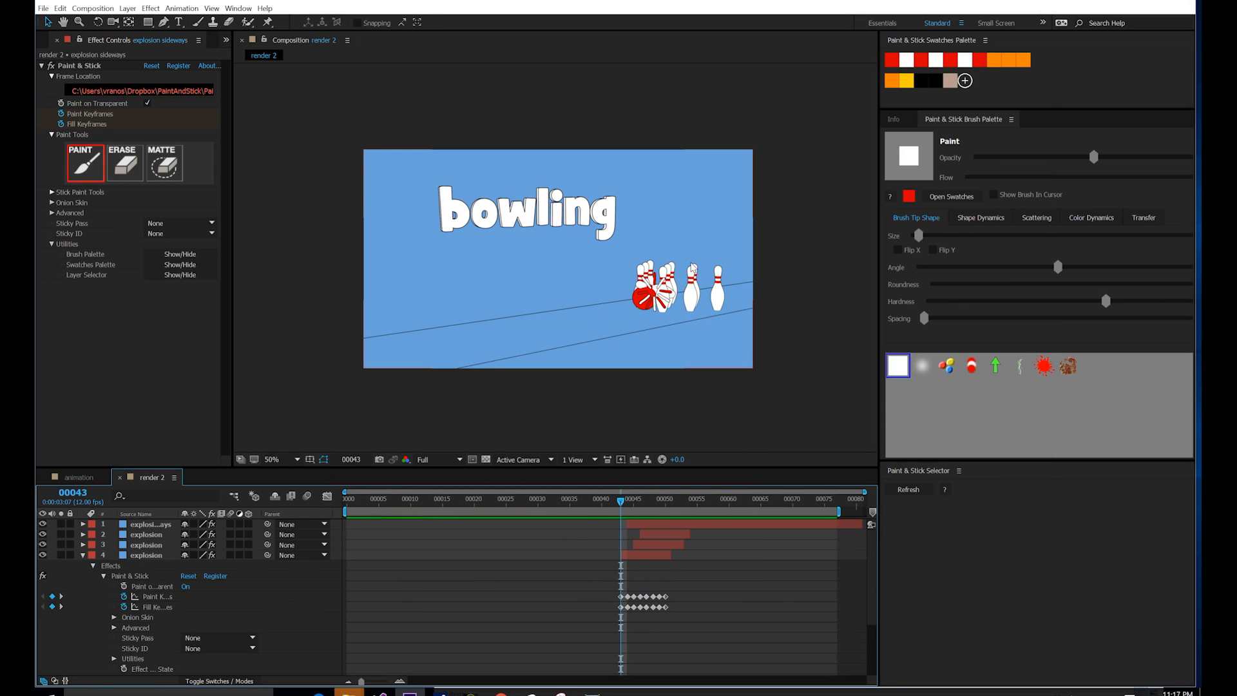
click(128, 9)
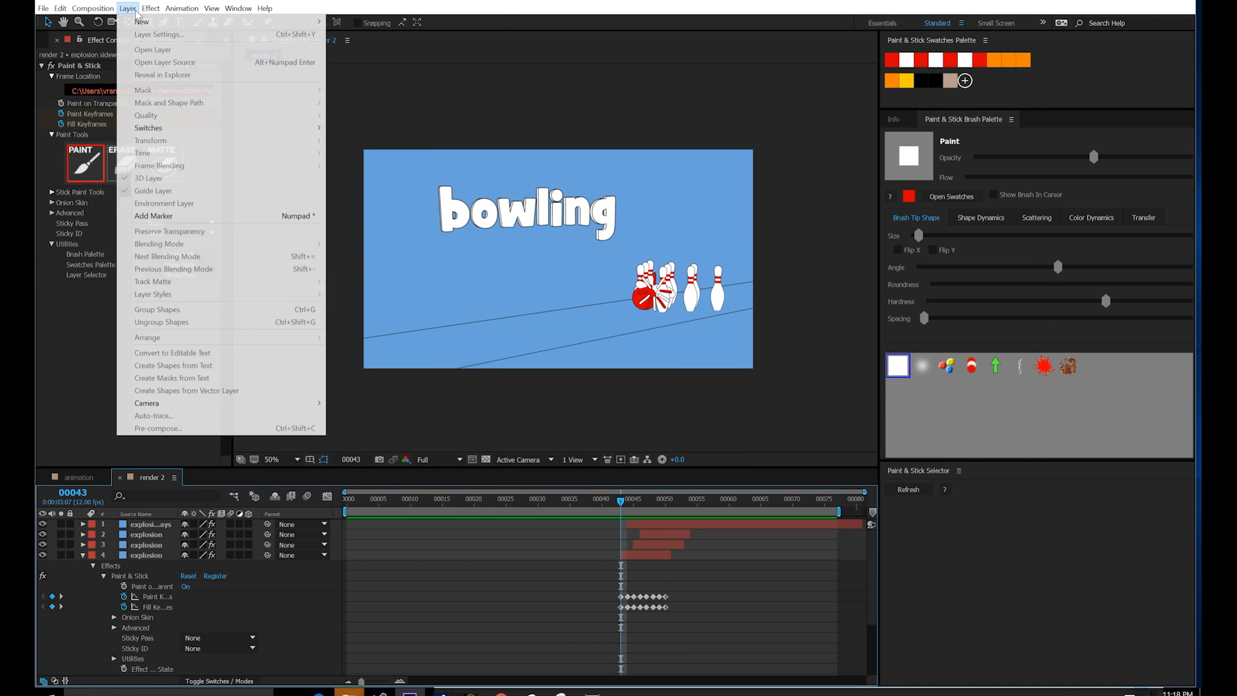
mouse_move(141, 22)
click(361, 34)
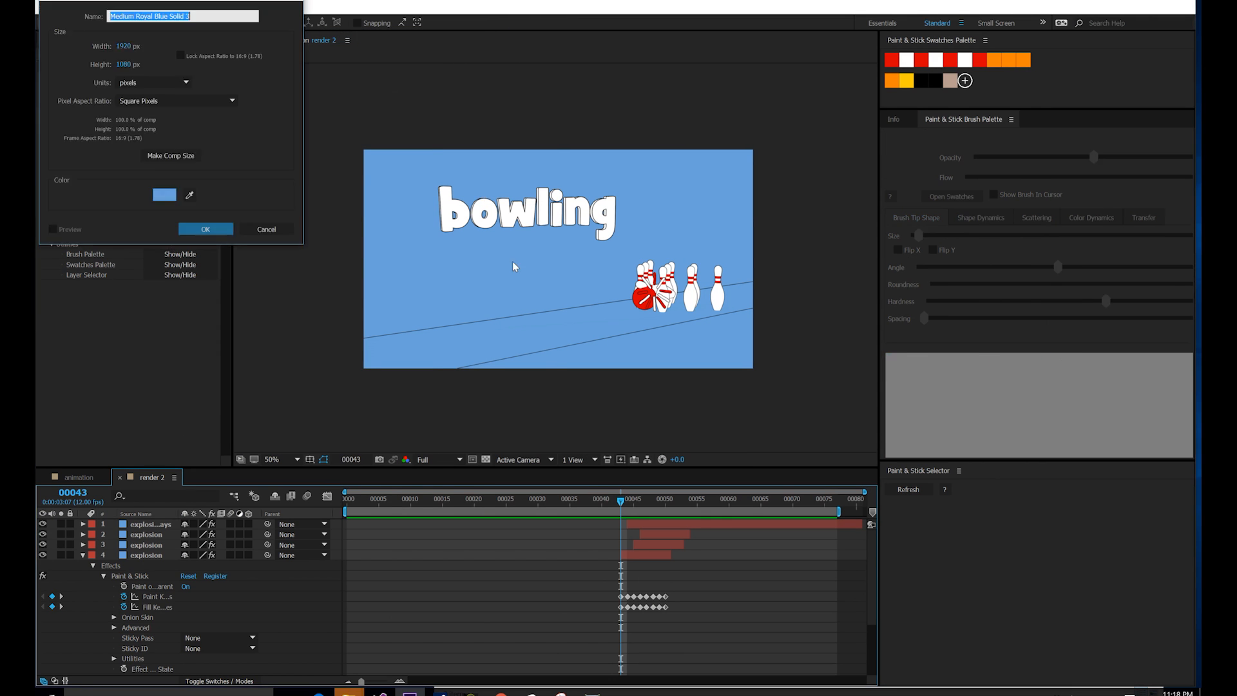
text(pow)
key(Return)
click(151, 8)
key(Escape)
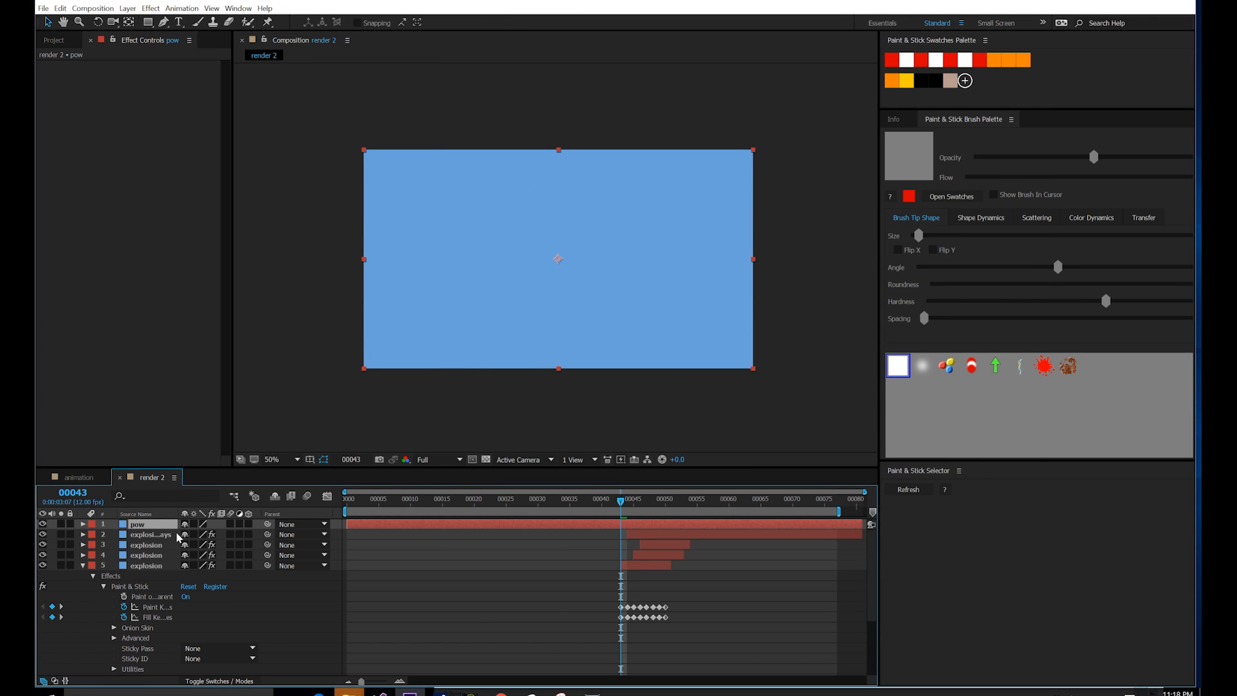
Step: Pre-compose the pow solid, leaving all attributes in render 2, and open the new composition
key(ctrl+shift+c)
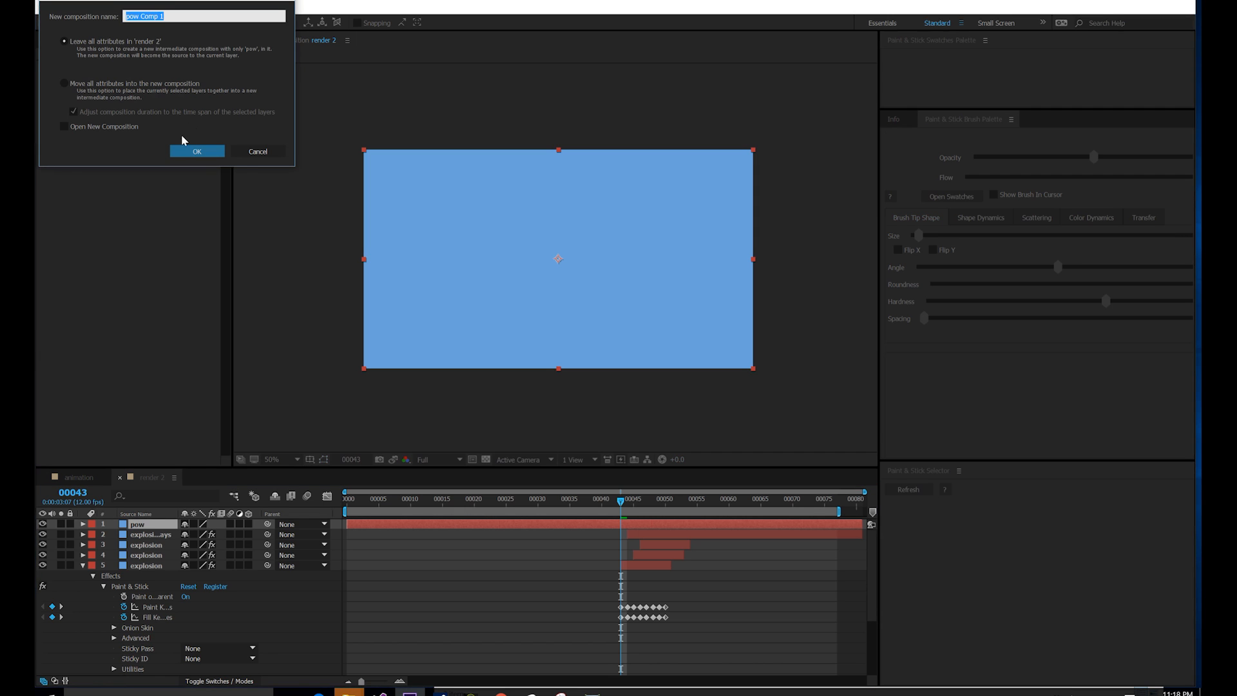
key(Return)
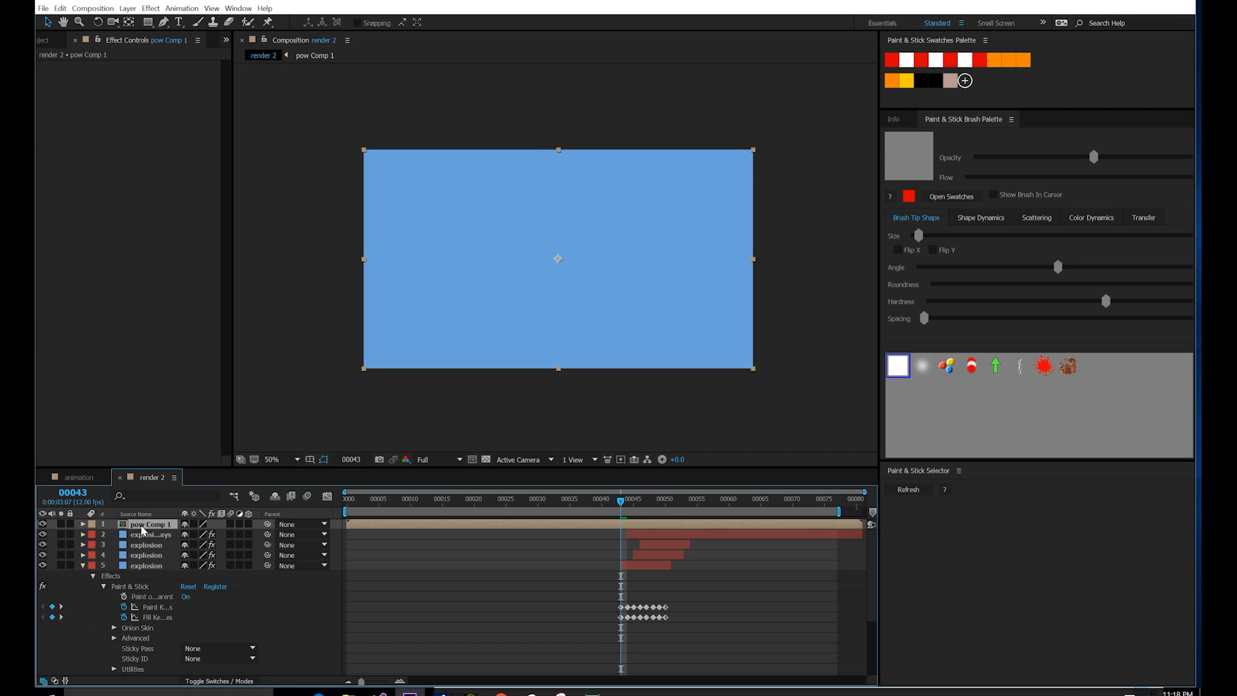
double_click(537, 524)
Step: Add a composition-sized ellipse shape layer and scale it down to 17%
drag(148, 22, 172, 49)
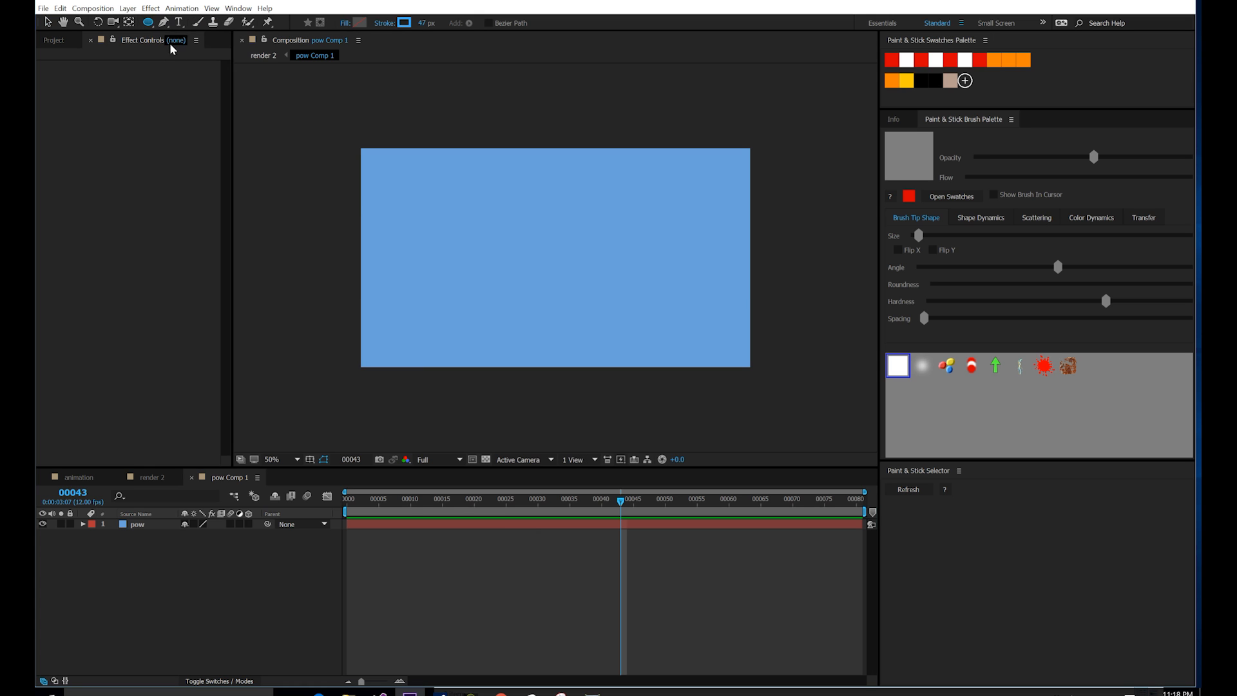
double_click(148, 23)
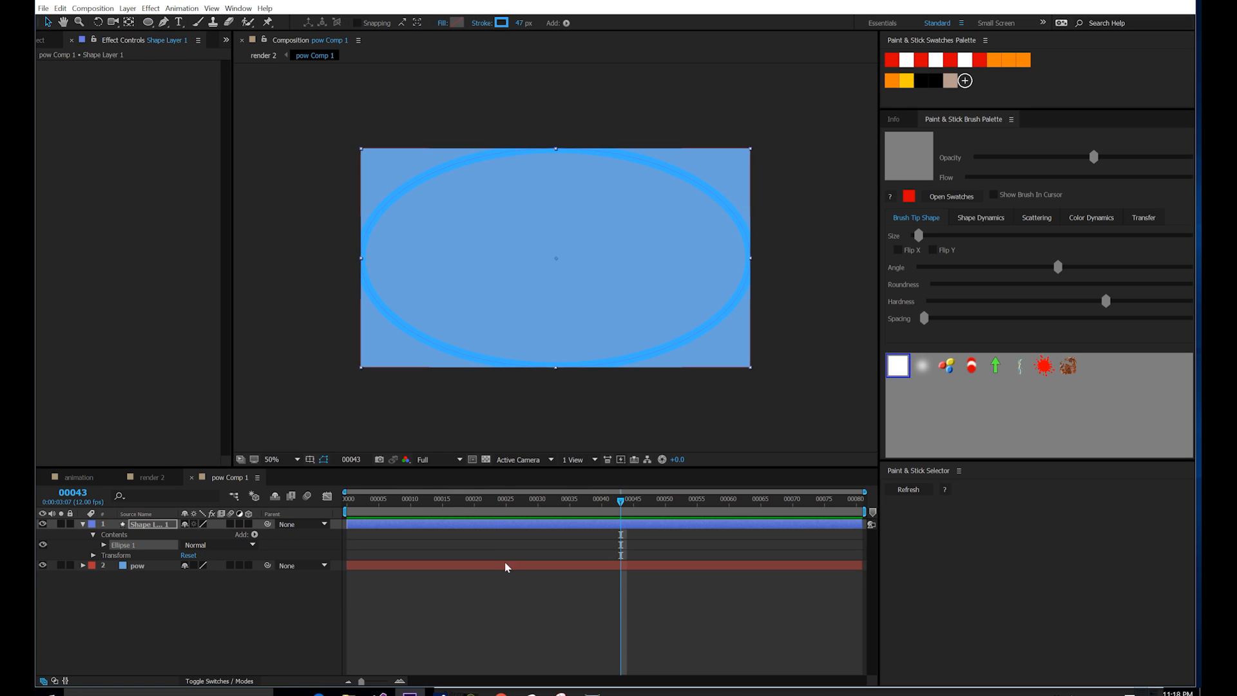
key(s)
drag(201, 537, 156, 537)
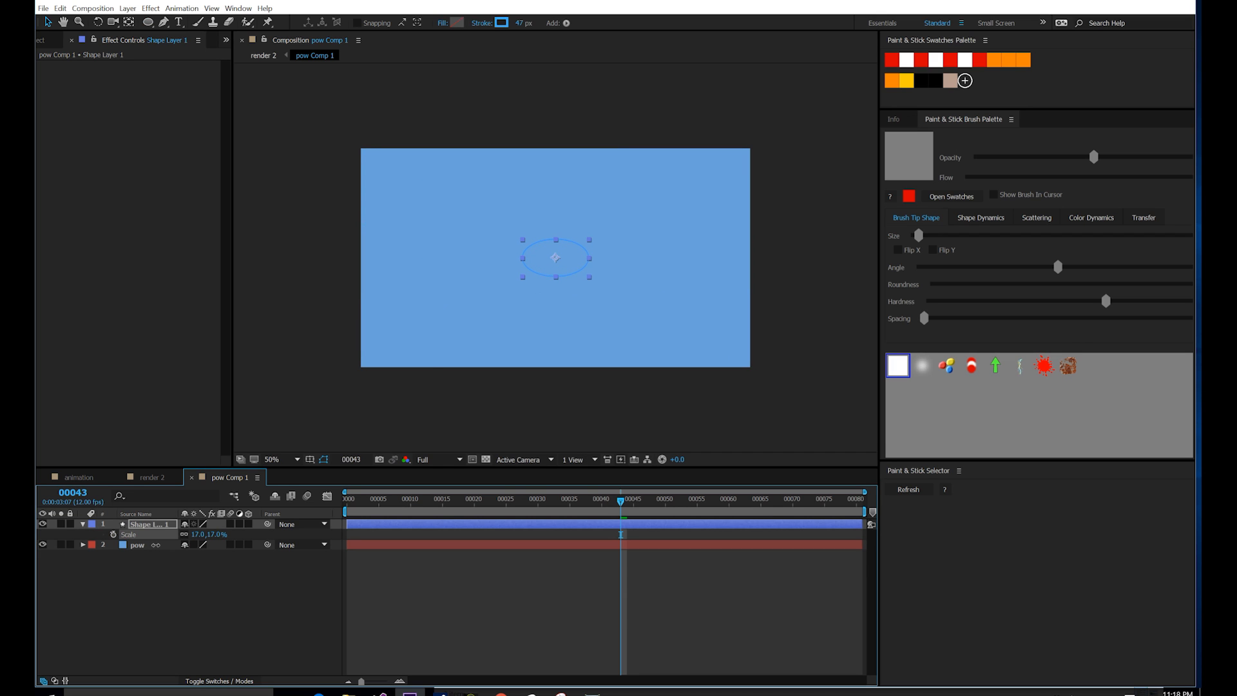
Step: Change the ellipse's stroke colour to black (000000)
key(period)
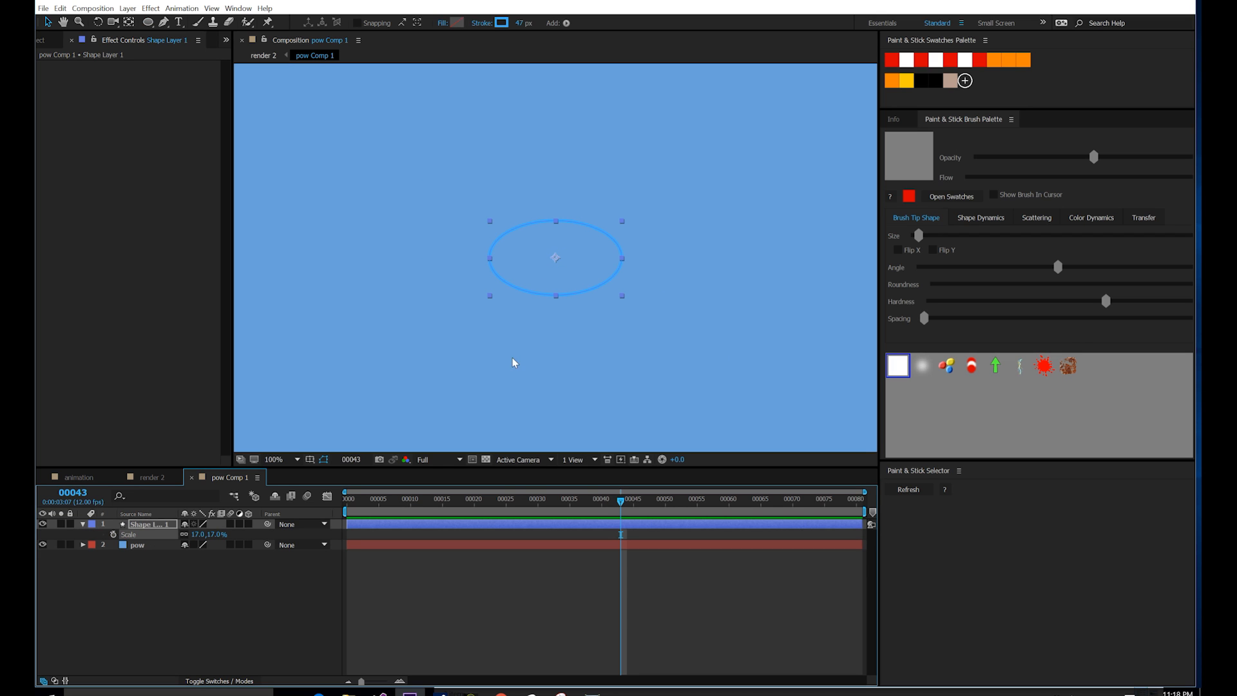
click(503, 23)
drag(145, 81, 289, 224)
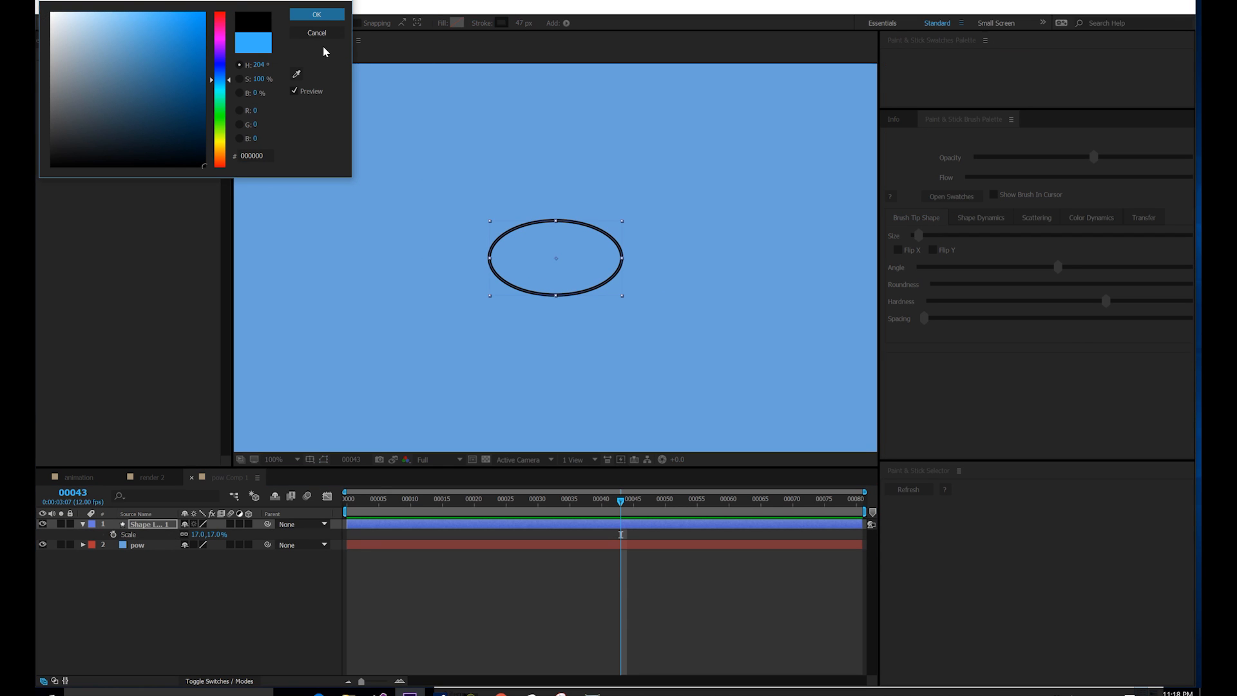
click(323, 15)
click(226, 623)
Step: Duplicate the ellipse layer and scale the copy to 41% as an outer guide ring
click(158, 523)
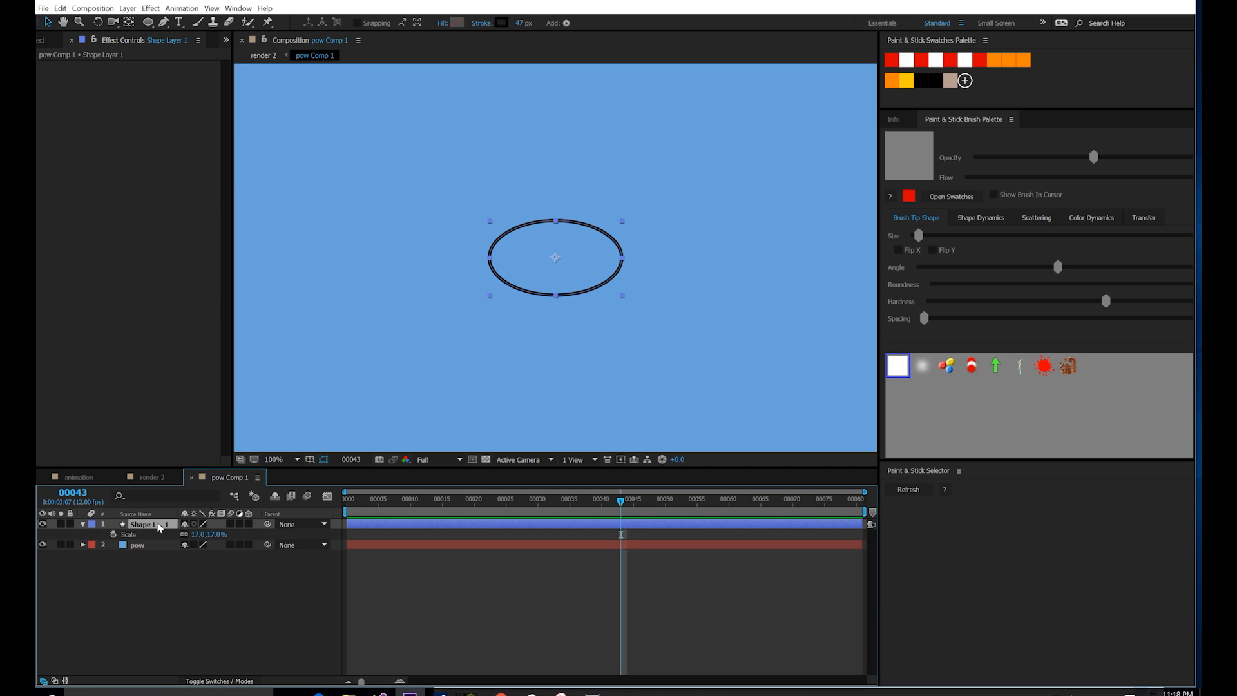
key(ctrl+d)
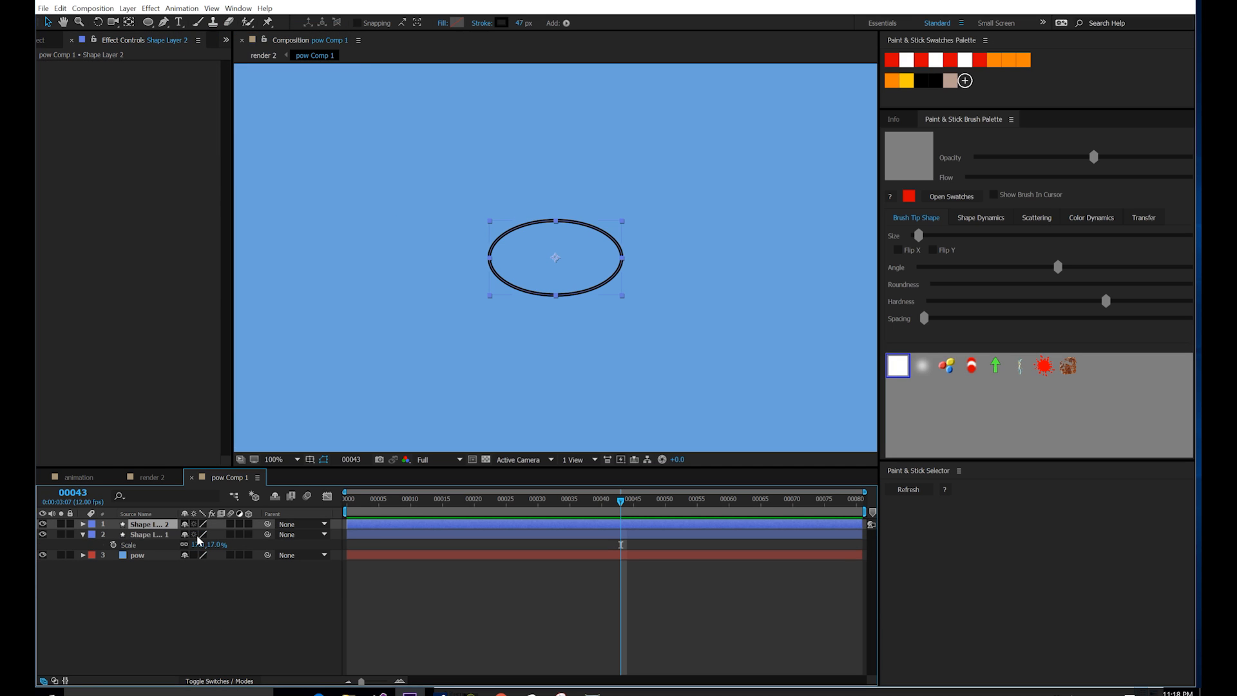
drag(196, 534, 207, 534)
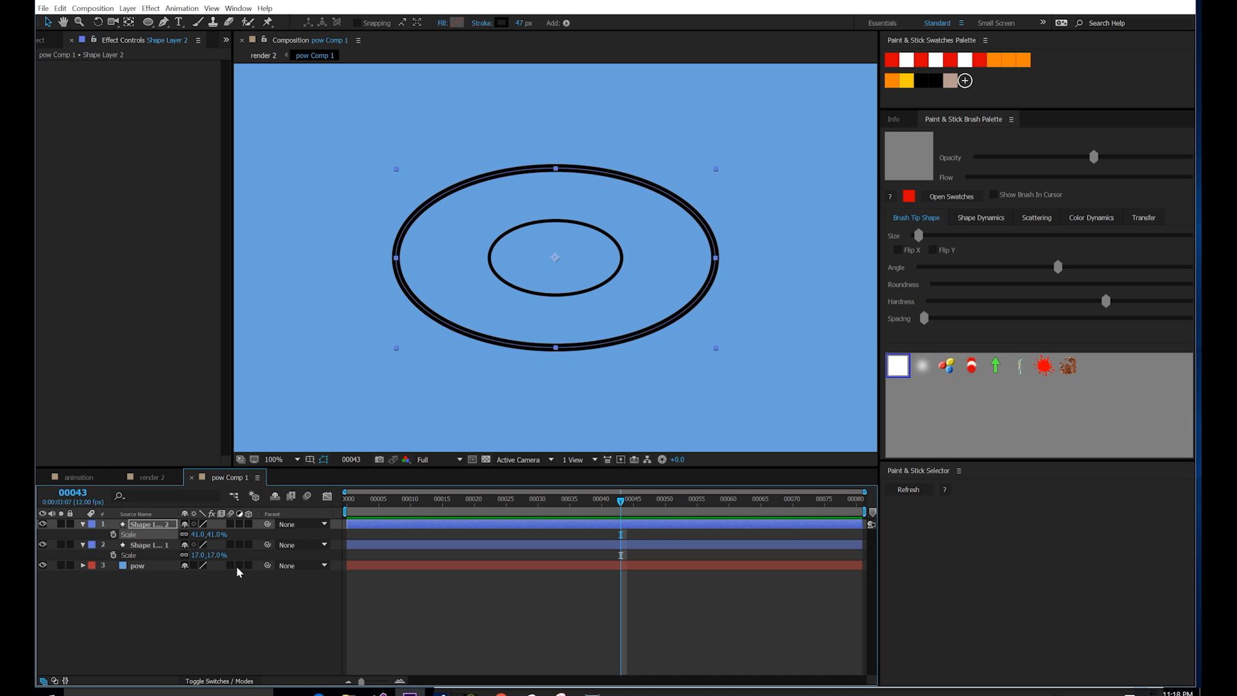
click(265, 626)
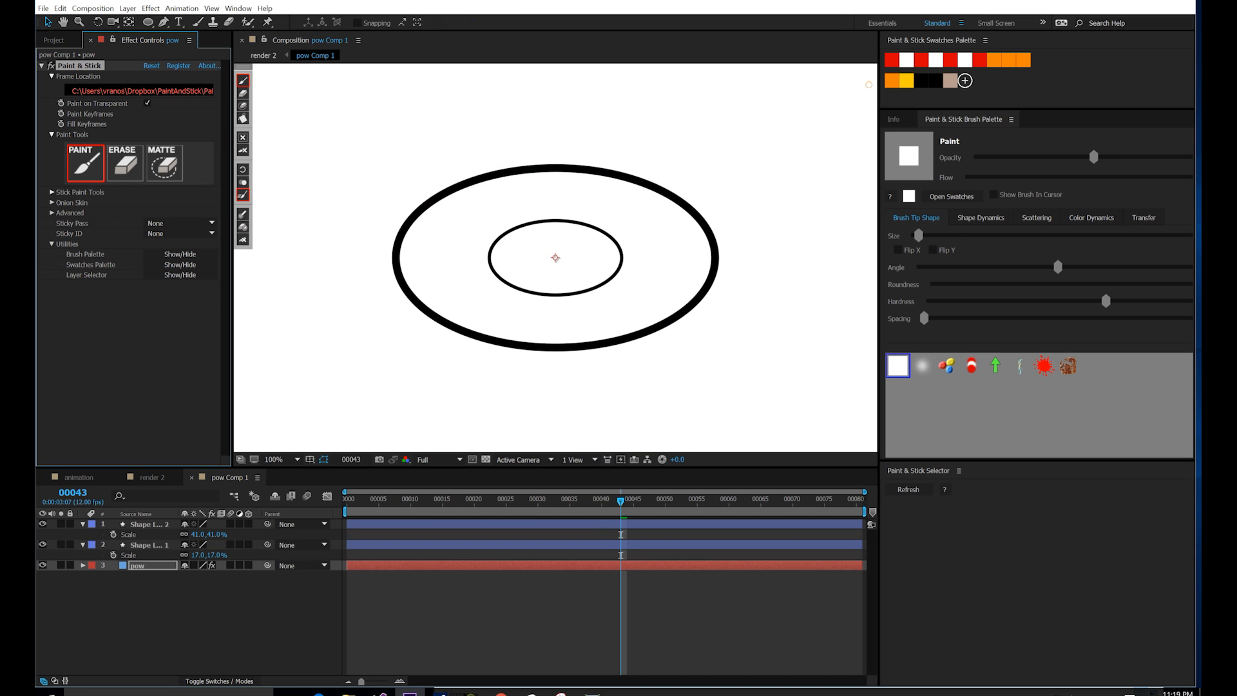
Step: Paint black guide spokes on the pow layer, radiating from the centre of the ellipses towards the outer ring
click(923, 80)
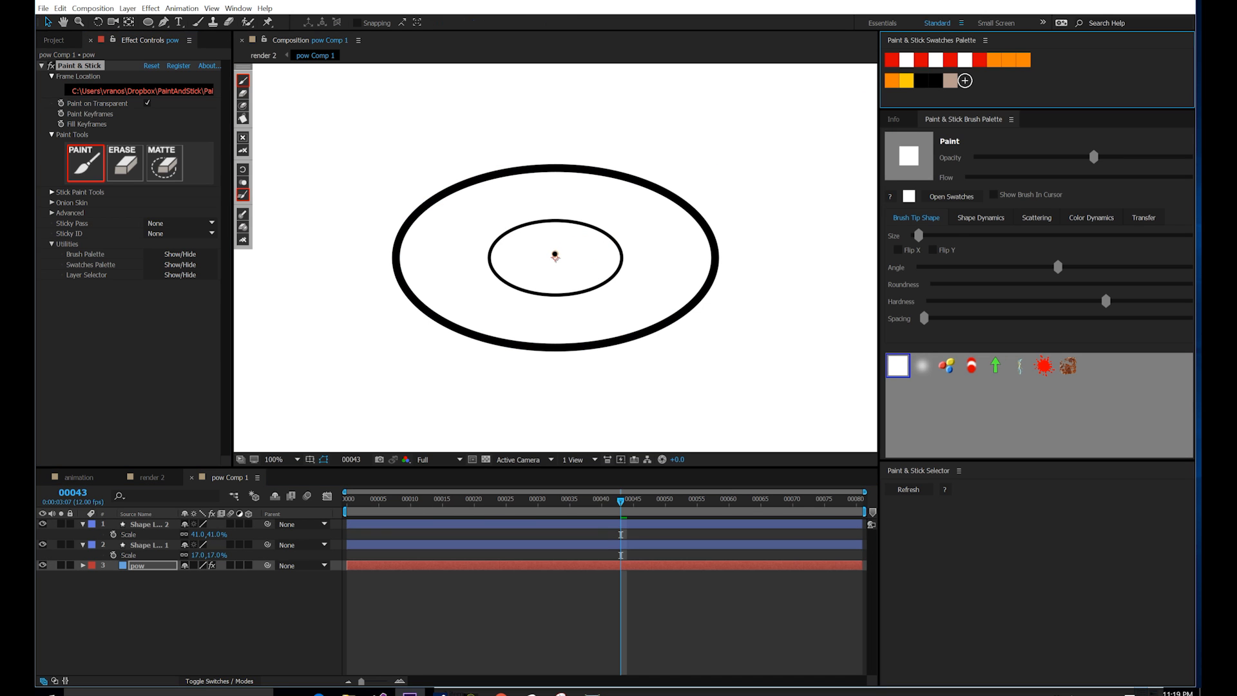
mouse_move(556, 258)
mouse_down()
mouse_move(554, 180)
mouse_move(630, 188)
mouse_move(492, 187)
mouse_up()
mouse_move(556, 258)
mouse_down()
mouse_move(432, 293)
mouse_move(514, 340)
mouse_up()
drag(556, 258, 633, 326)
drag(555, 258, 711, 264)
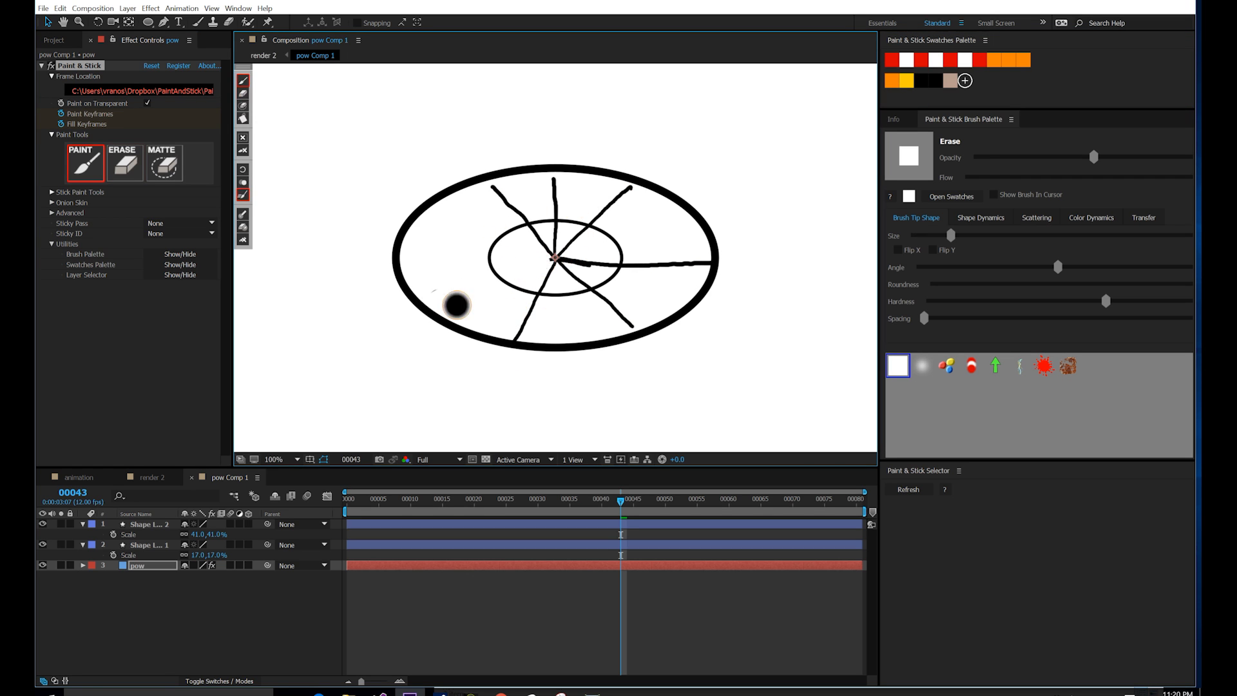
mouse_move(552, 259)
mouse_down()
mouse_move(412, 291)
mouse_move(442, 197)
mouse_up()
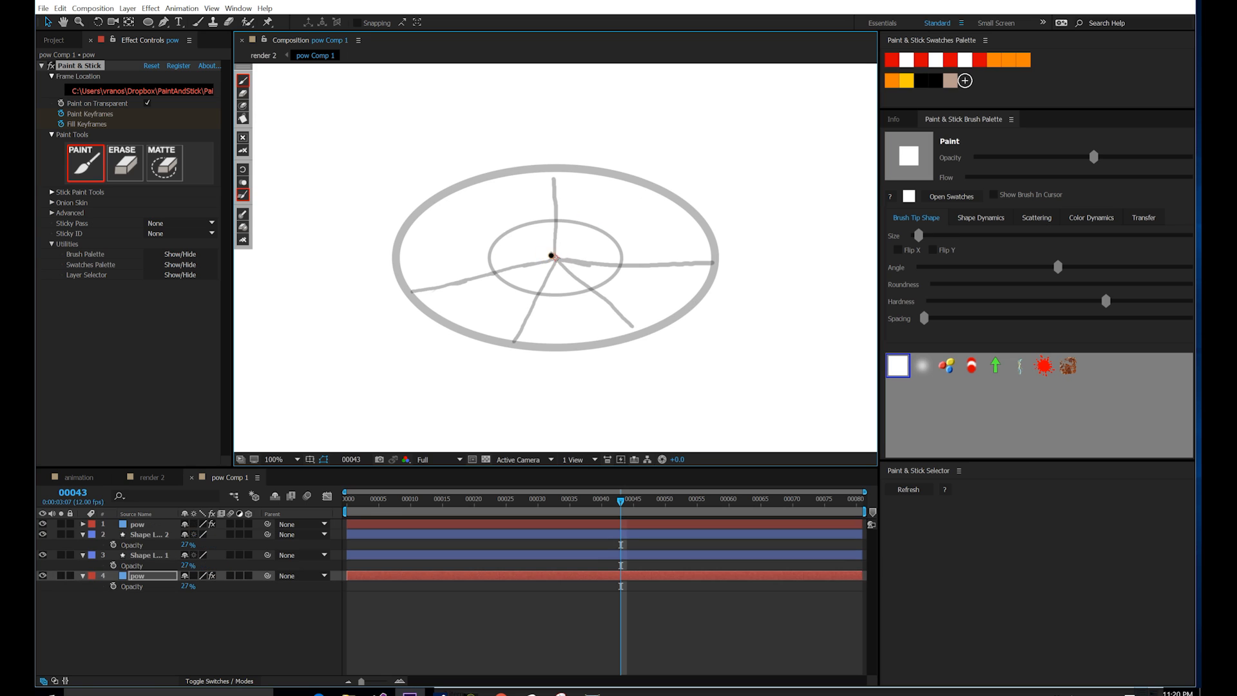
drag(556, 257, 674, 203)
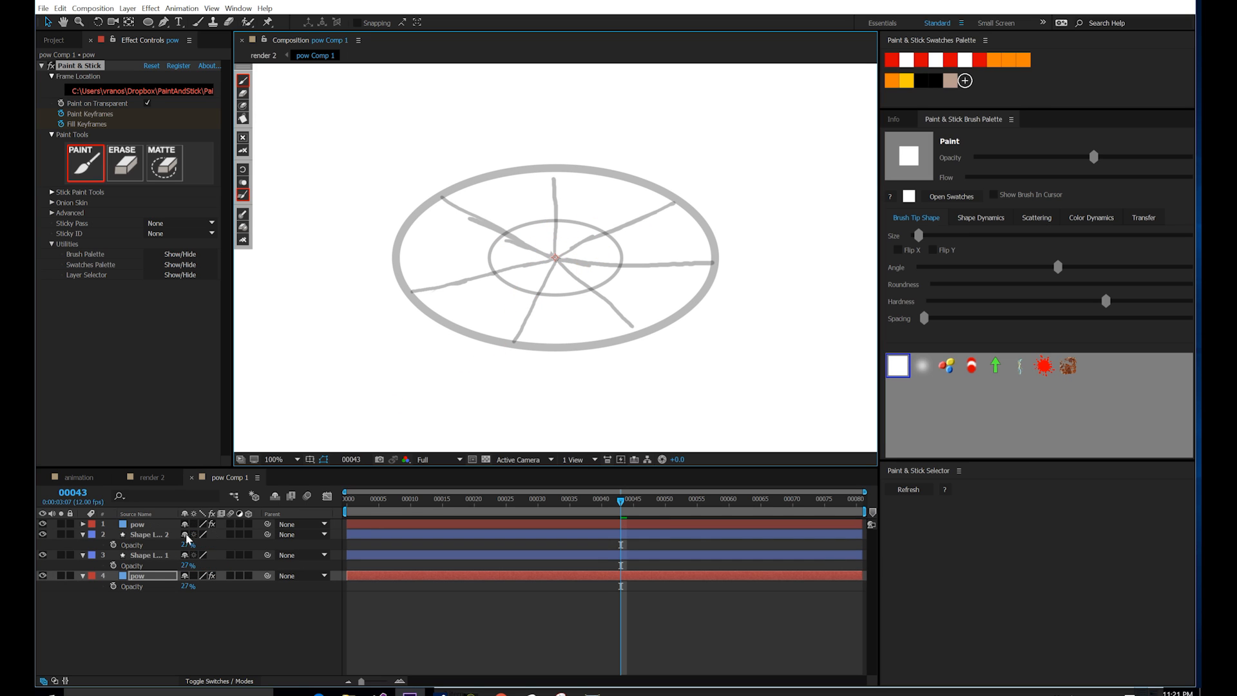
Step: Paint a jagged black starburst outline on the uppermost pow layer, with its tips near the outer ellipse and its notches on the inner one
click(156, 526)
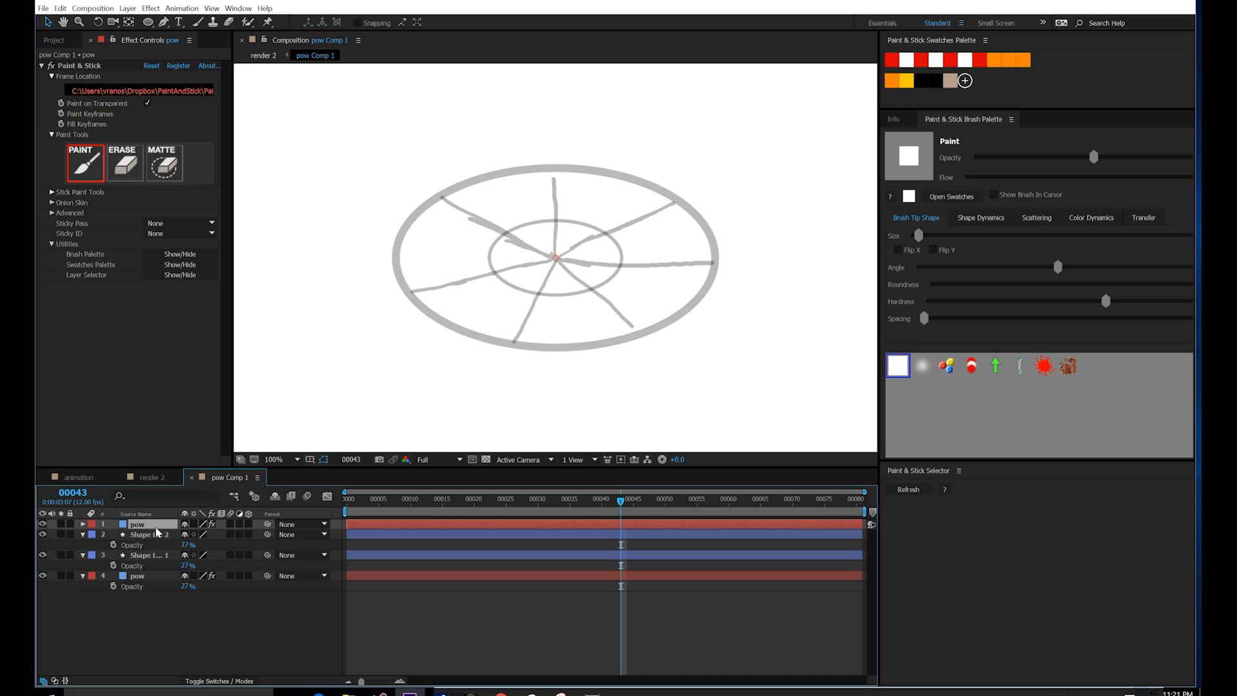
click(81, 66)
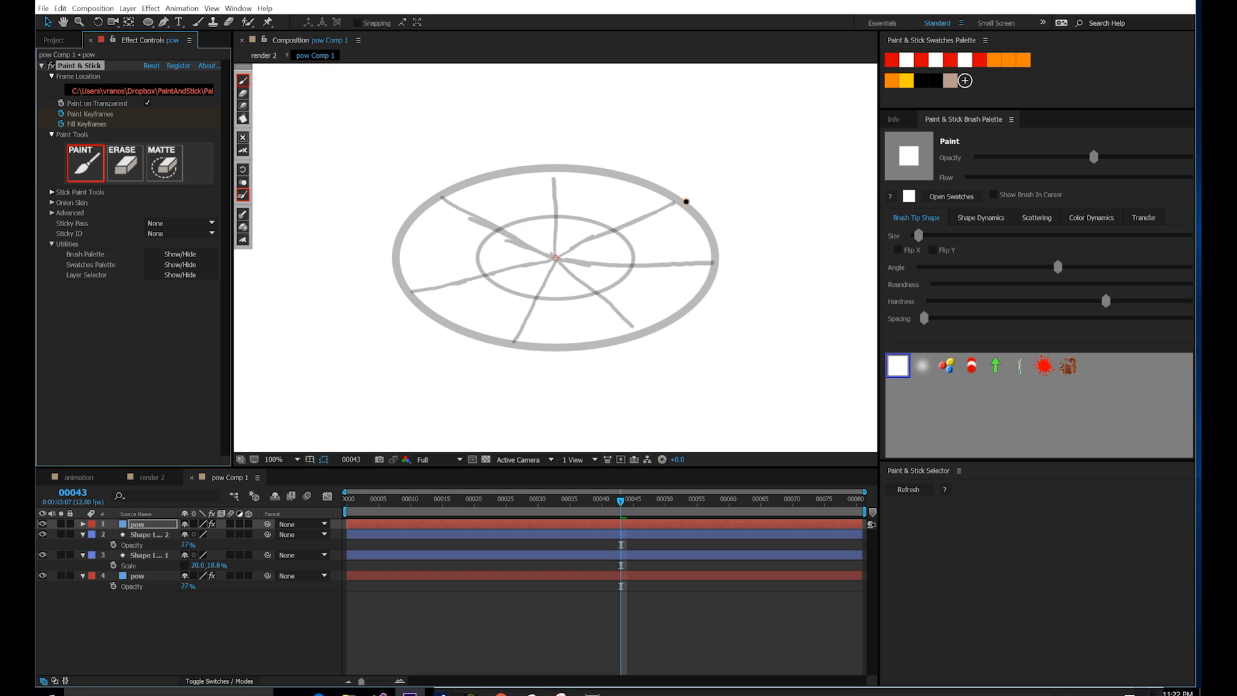
mouse_move(526, 218)
mouse_down()
mouse_move(588, 217)
mouse_move(677, 207)
mouse_move(638, 251)
mouse_move(640, 288)
mouse_move(573, 297)
mouse_move(527, 342)
mouse_move(502, 303)
mouse_move(437, 305)
mouse_move(478, 258)
mouse_up()
key(ctrl+z)
click(243, 94)
mouse_move(528, 216)
mouse_down()
mouse_move(466, 210)
mouse_move(526, 219)
mouse_up()
click(243, 81)
drag(474, 260, 410, 291)
drag(497, 296, 409, 293)
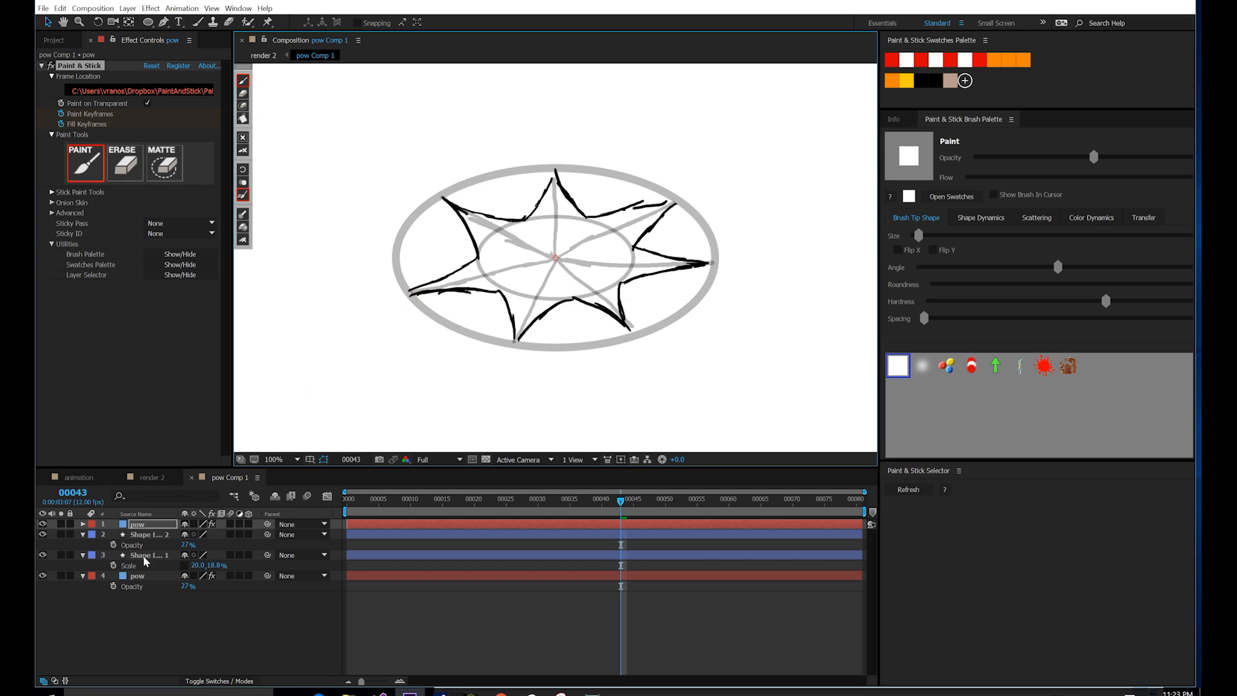
Step: Solo the pow starburst outline to check it without guides, unsolo it, and hide all layers in pow Comp 1
click(61, 524)
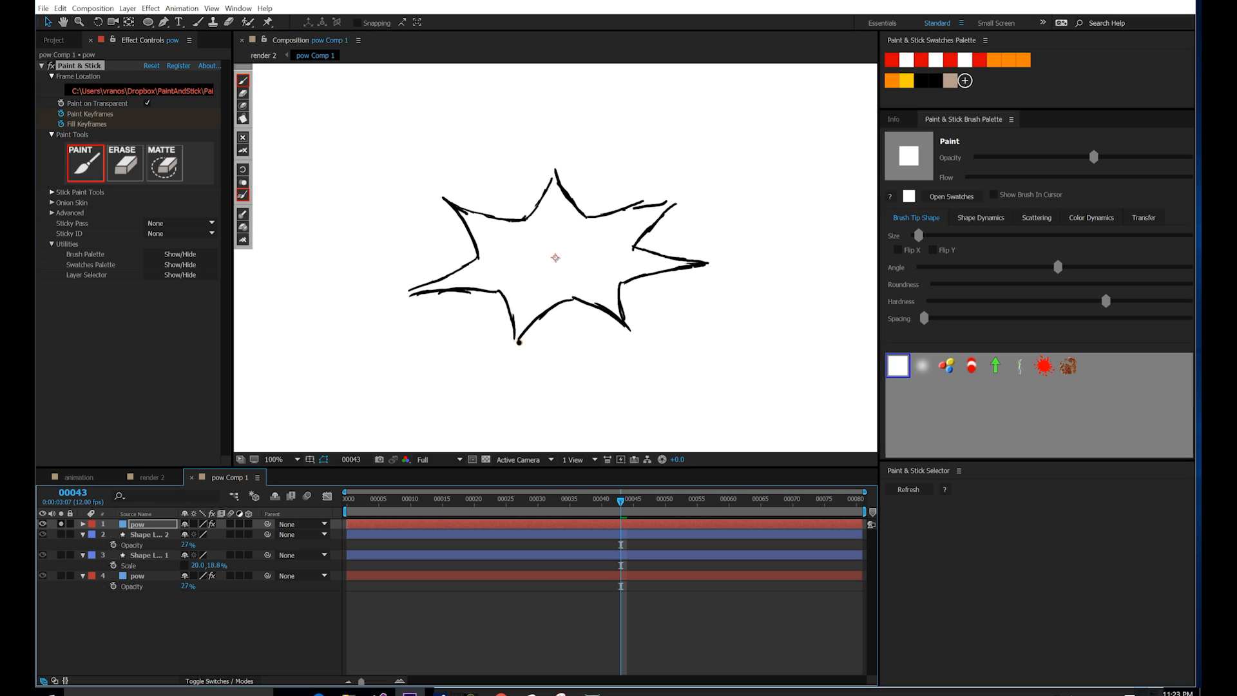
click(154, 620)
click(61, 524)
click(42, 524)
drag(43, 535, 42, 575)
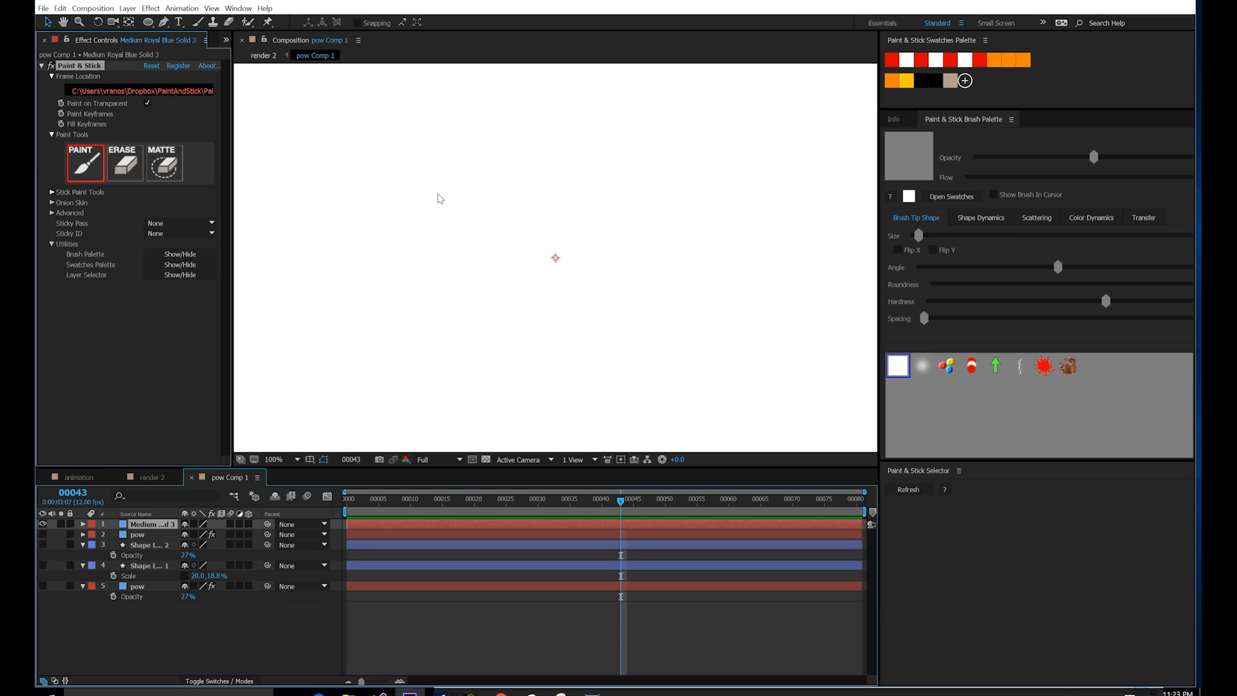
Step: Paint a freehand black seven-pointed starburst on a new Paint & Stick solid without any guides
drag(553, 171, 585, 241)
mouse_move(553, 181)
mouse_down()
mouse_move(523, 241)
mouse_move(659, 195)
mouse_up()
drag(661, 198, 612, 272)
drag(472, 209, 489, 277)
drag(489, 278, 431, 303)
drag(521, 302, 503, 372)
drag(552, 312, 575, 369)
drag(589, 313, 585, 369)
drag(613, 272, 672, 289)
drag(591, 314, 681, 291)
click(504, 374)
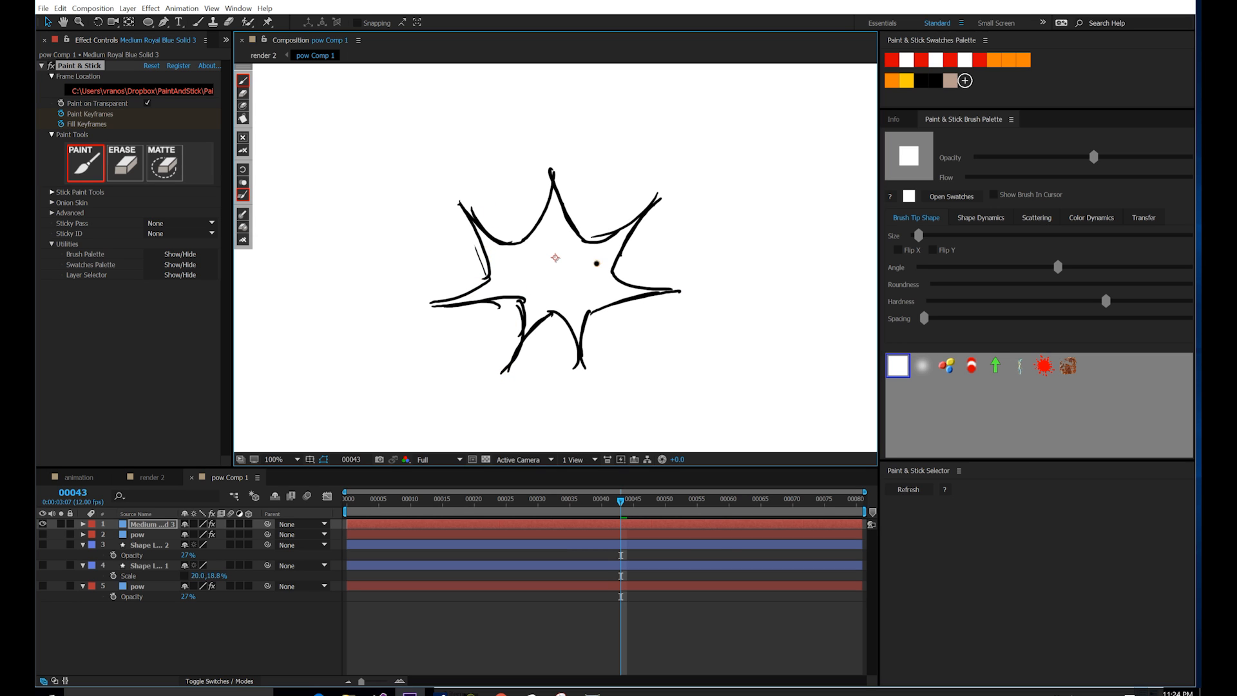
Step: Mark the trial starburst's notches, paint a loop around its tips, and delete the trial layer
drag(487, 276, 520, 250)
drag(594, 237, 607, 278)
mouse_move(600, 319)
mouse_down()
mouse_move(588, 309)
mouse_move(555, 330)
mouse_move(519, 308)
mouse_up()
mouse_move(432, 308)
mouse_down()
mouse_move(452, 212)
mouse_move(502, 168)
mouse_move(562, 153)
mouse_move(669, 199)
mouse_move(651, 305)
mouse_move(579, 355)
mouse_move(420, 300)
mouse_up()
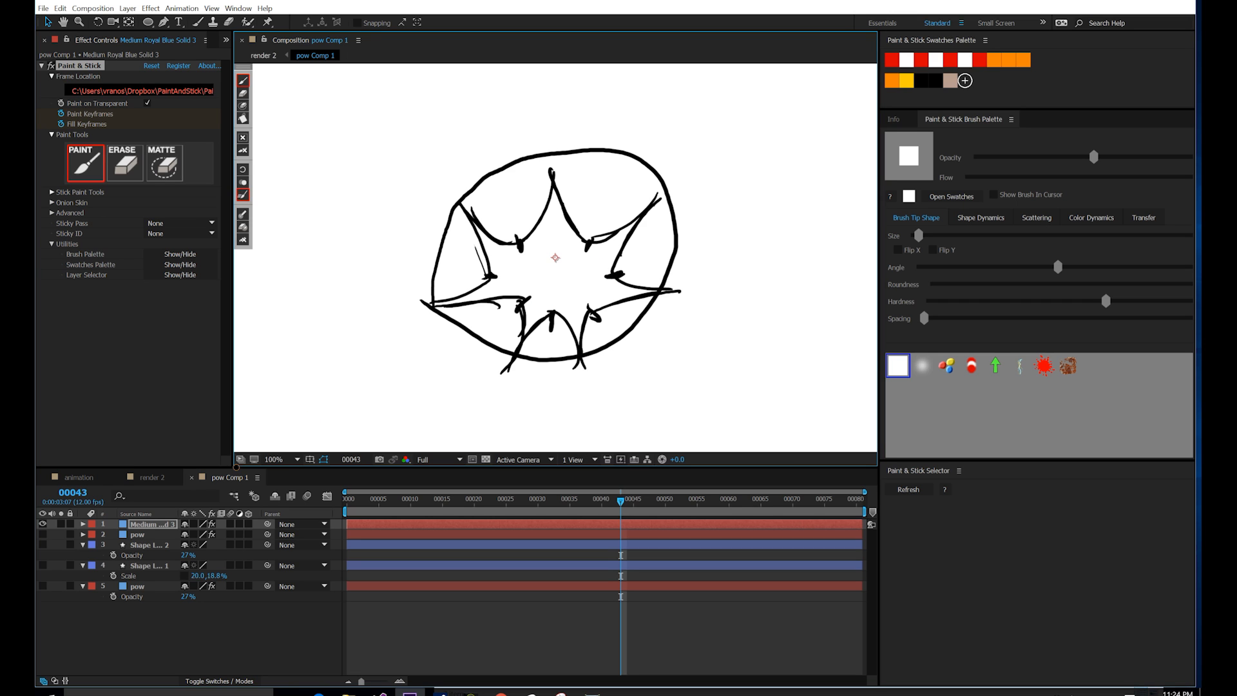
key(Delete)
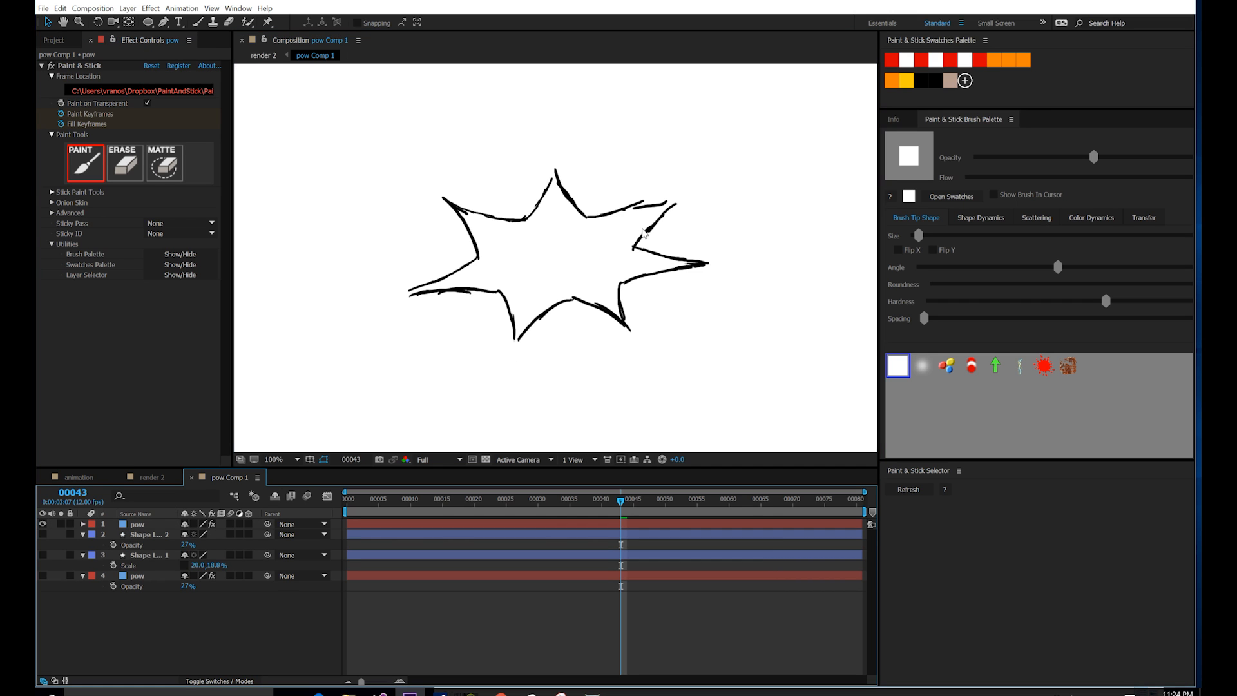
Step: Erase the uneven parts of the original pow starburst and repaint its tips to meet the guide spokes and outer ellipse
click(124, 163)
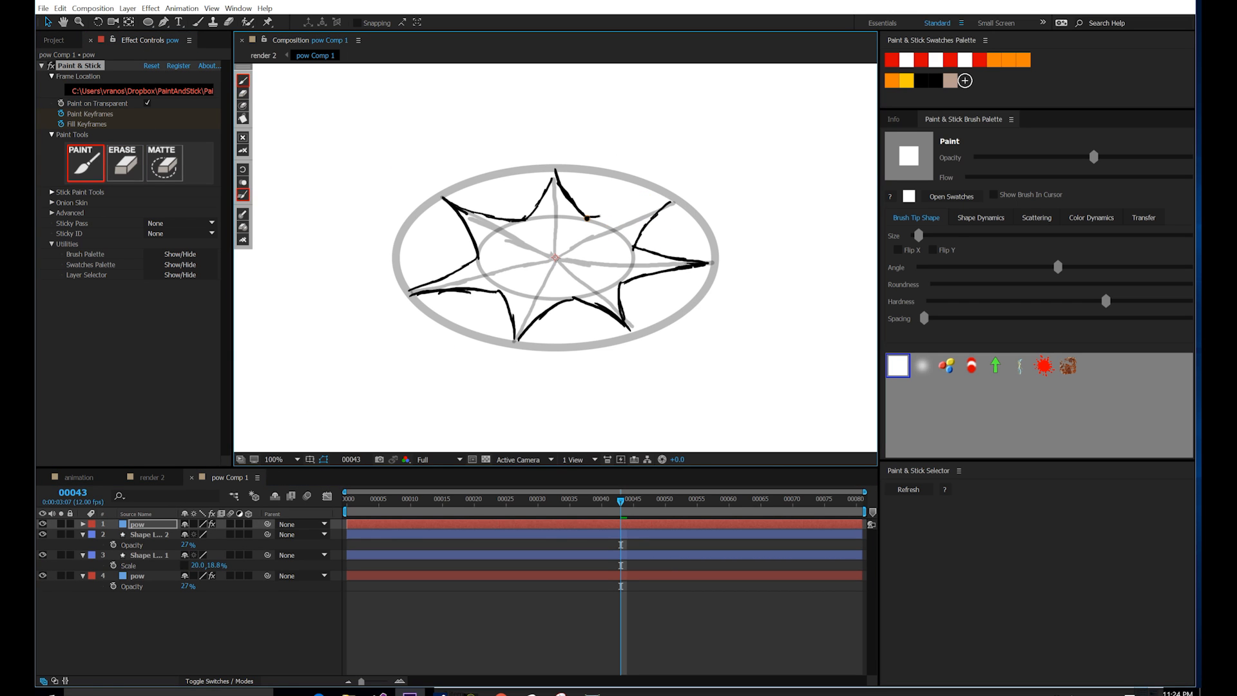
drag(396, 290, 400, 296)
click(242, 81)
drag(414, 295, 476, 256)
drag(634, 333, 620, 288)
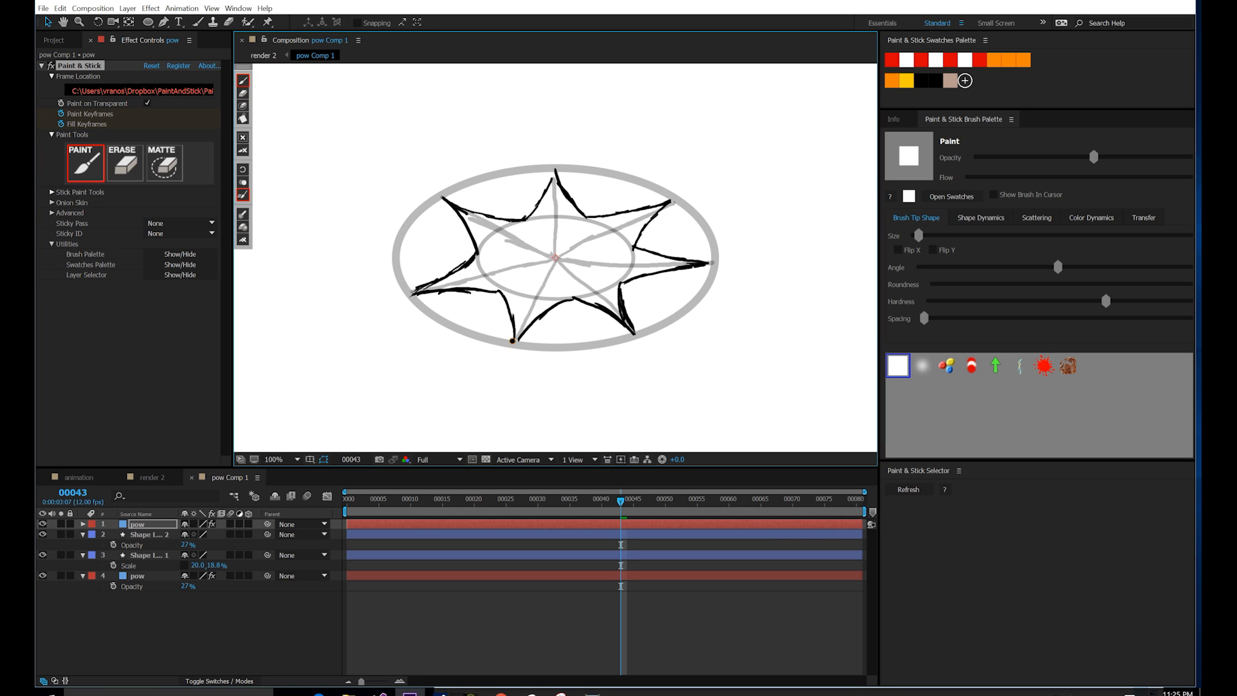
Step: Hide the guide layers, and trim pow Comp 1 in the render 2 composition to start at frame 43
click(42, 535)
drag(42, 535, 43, 577)
key(Tab)
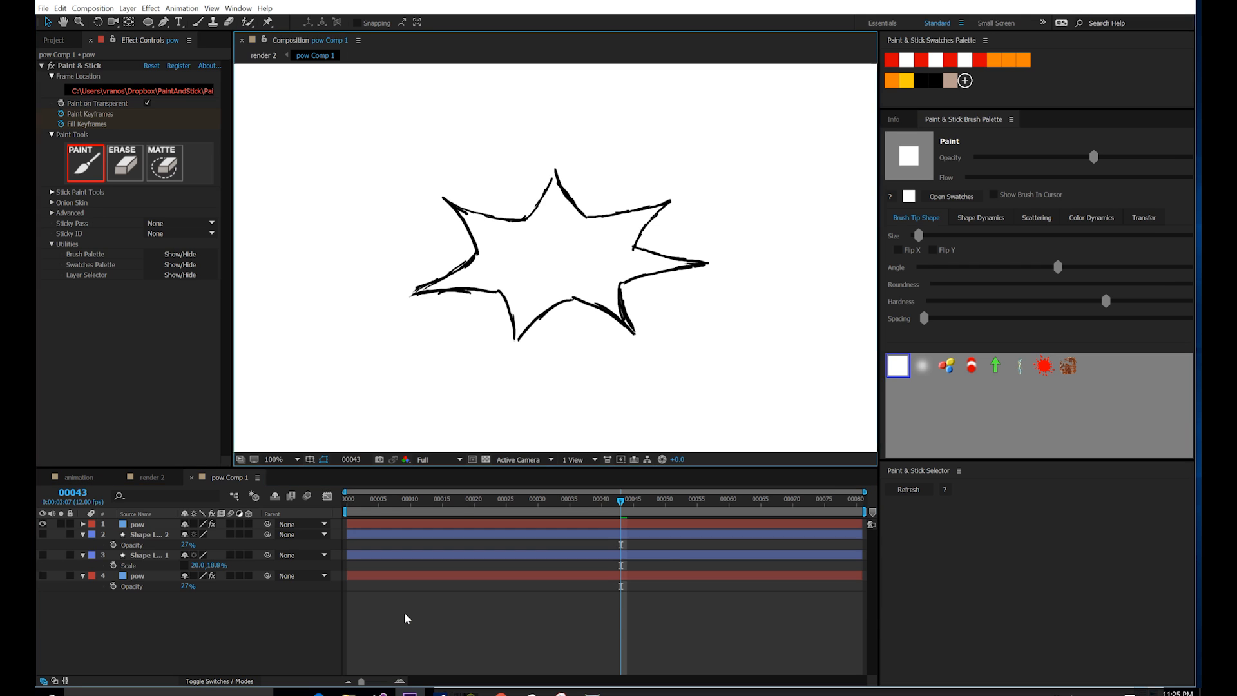
click(405, 617)
click(621, 529)
key(alt+bracketleft)
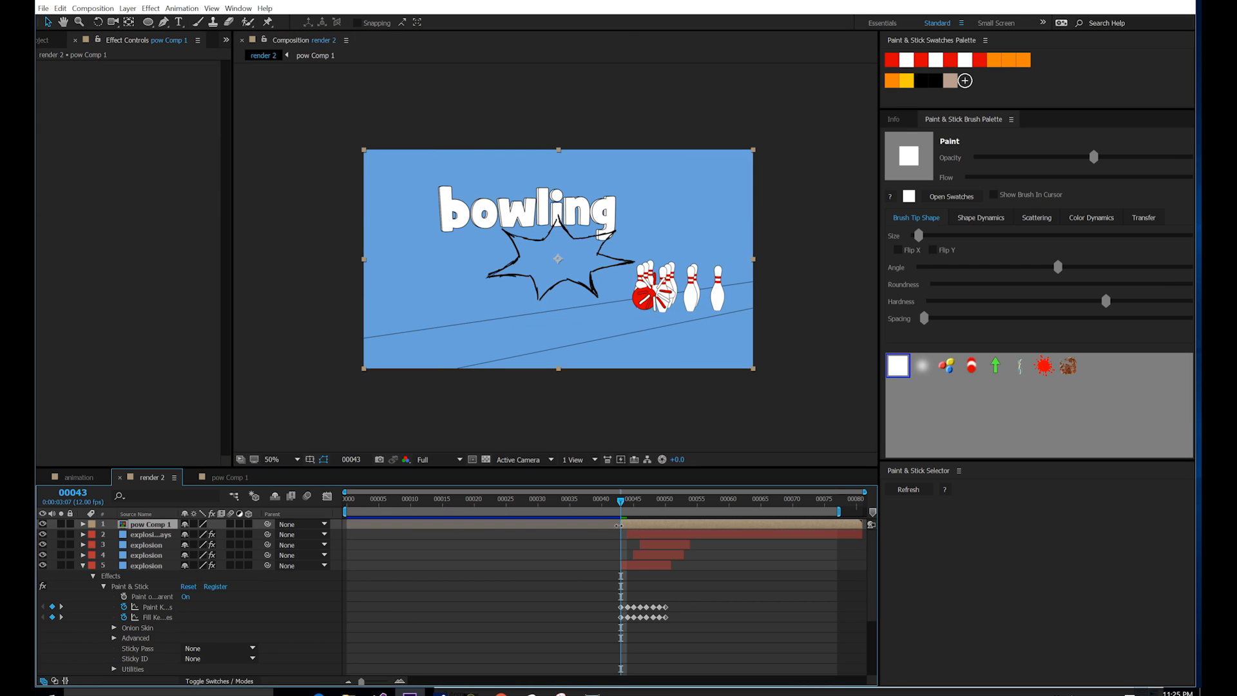
Step: Place the starburst where the ball hits the pins with a 29% scale keyframe at frame 43, and hide the explosion layers
scroll(685, 234, up, 1)
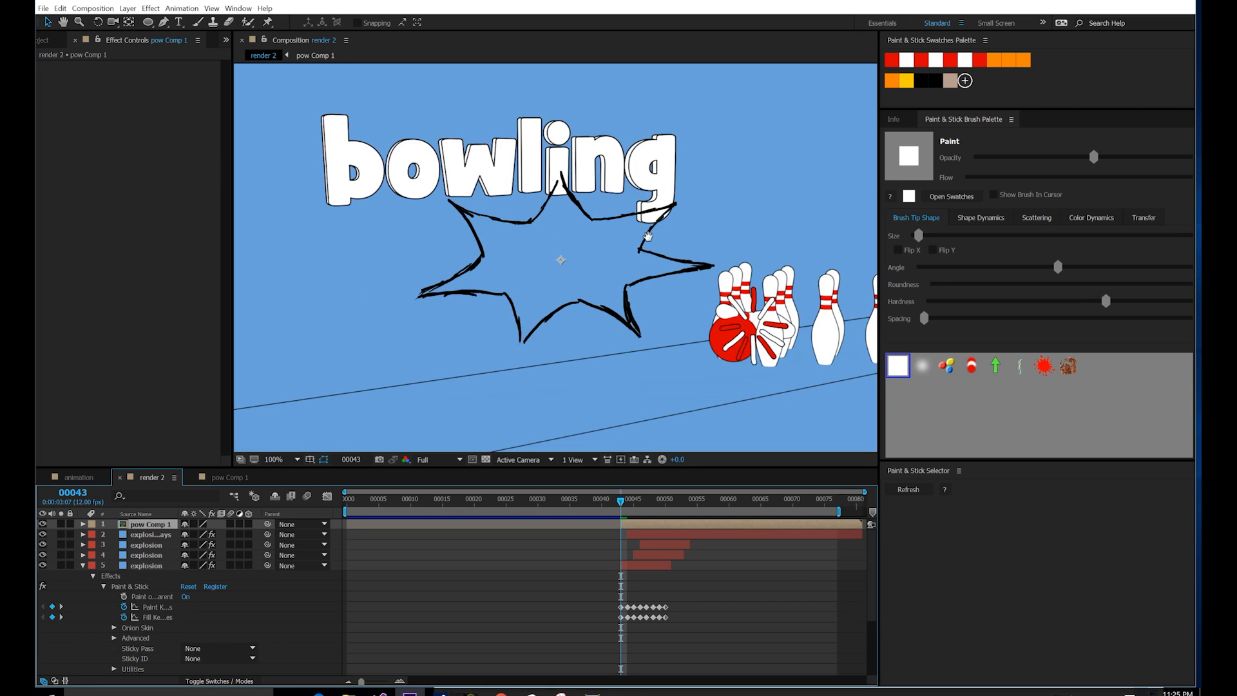
drag(674, 240, 593, 219)
drag(496, 229, 696, 295)
key(s)
drag(199, 534, 154, 534)
scroll(784, 355, up, 1)
drag(785, 355, 582, 281)
key(alt+shift+s)
drag(45, 542, 43, 583)
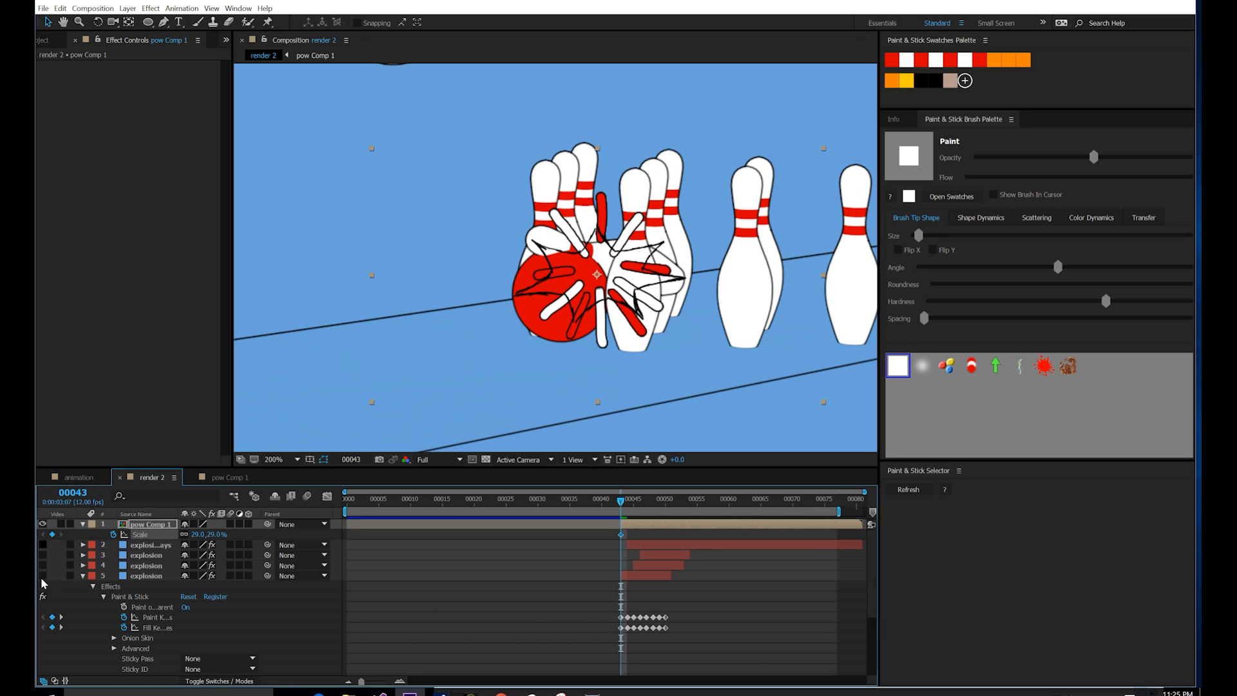
Step: Convert the pow layer's paint and fill keyframes at frame 43 inside pow Comp 1 to hold keyframes
drag(623, 507, 648, 507)
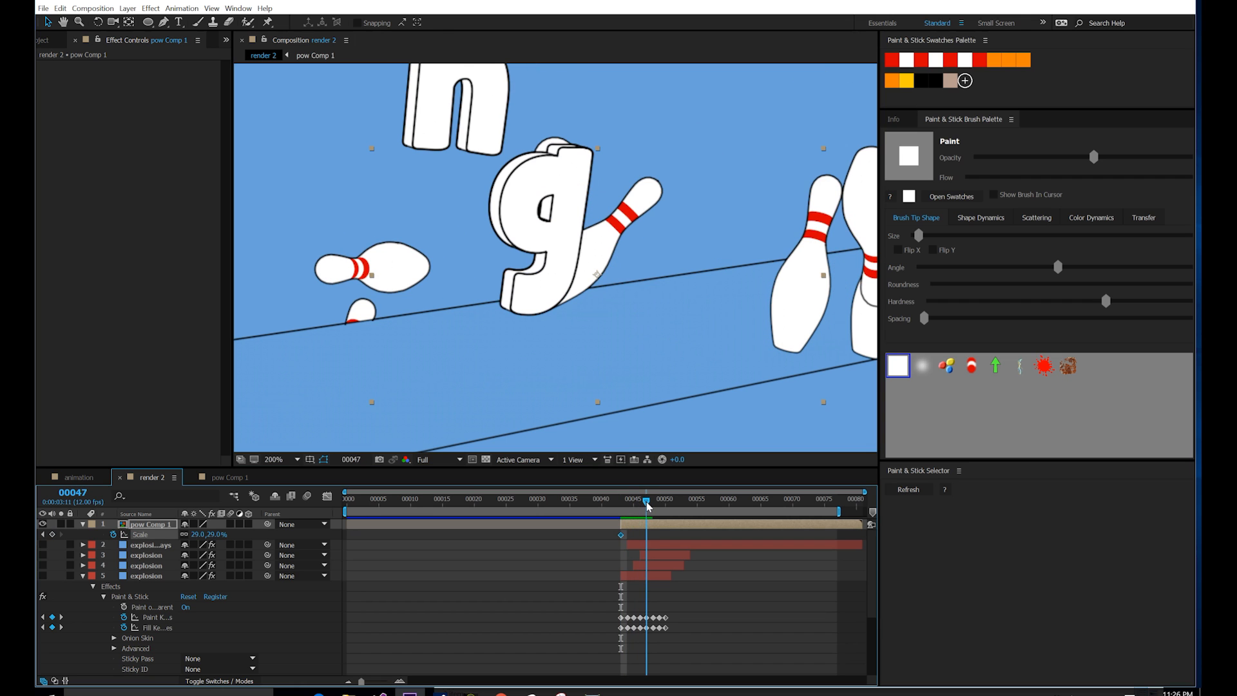
double_click(627, 526)
click(611, 526)
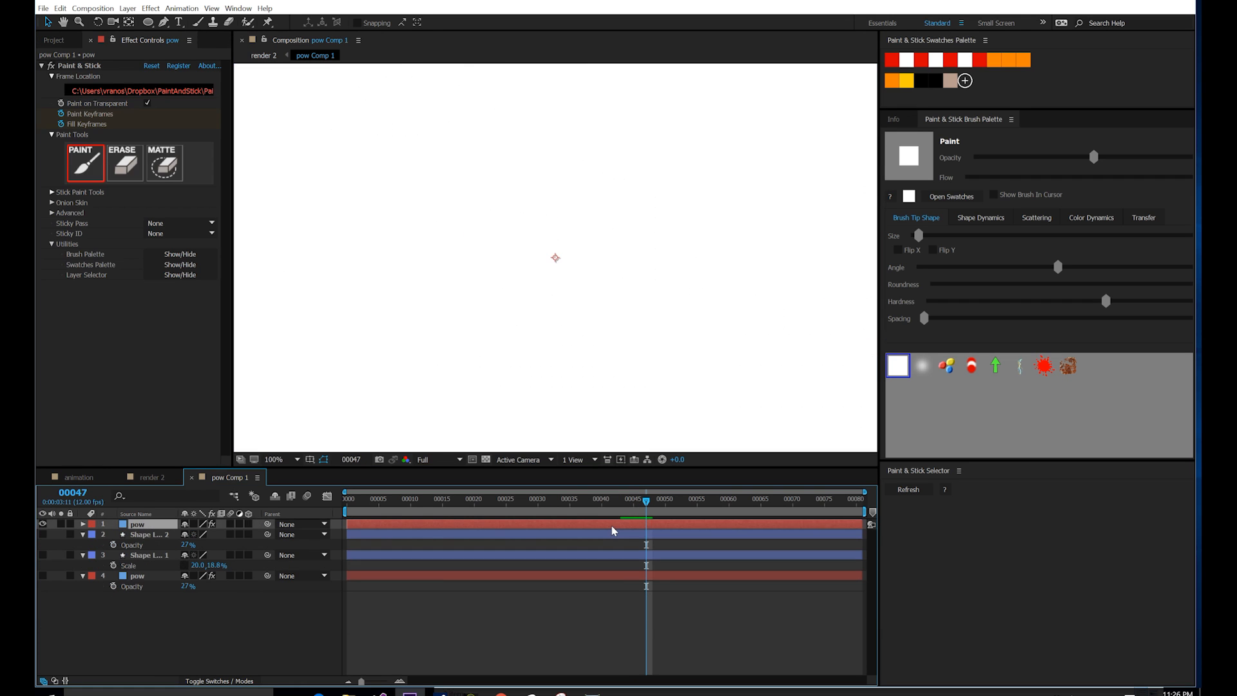
key(u)
drag(608, 535, 624, 563)
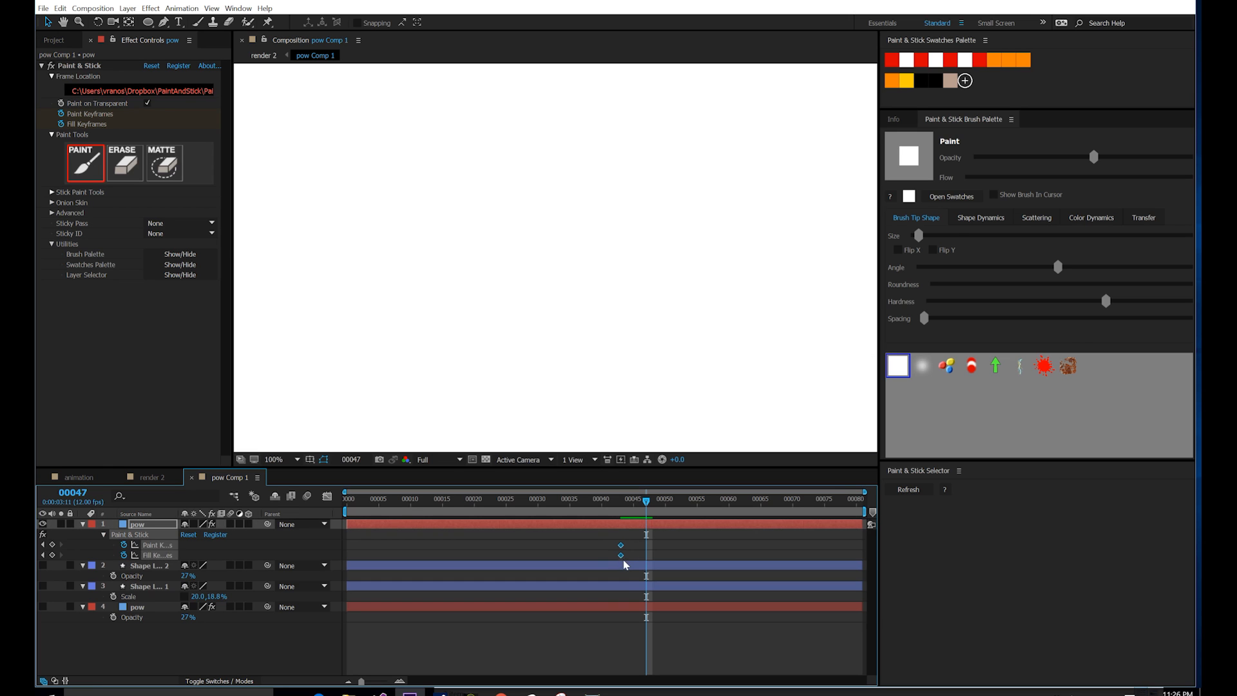
key(ctrl+alt+h)
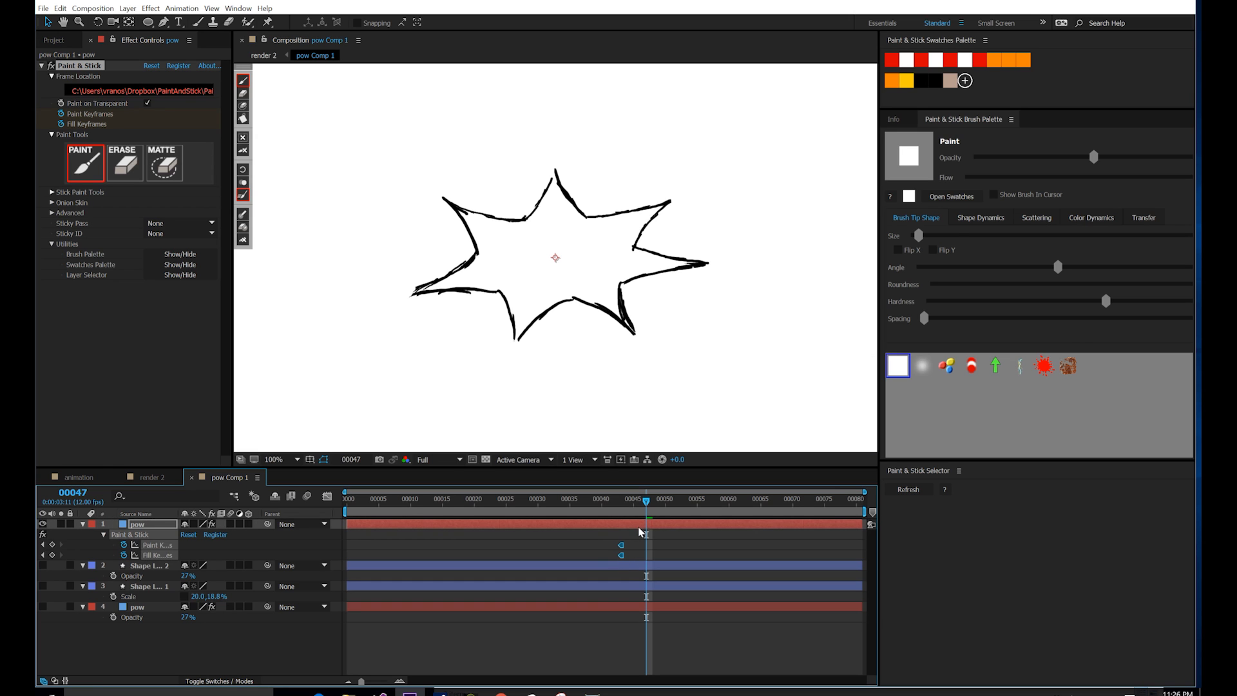
click(639, 527)
Step: Return to the render 2 composition and set pow Comp 1's scale to 108% at frame 48
drag(645, 502, 672, 518)
key(Tab)
click(629, 533)
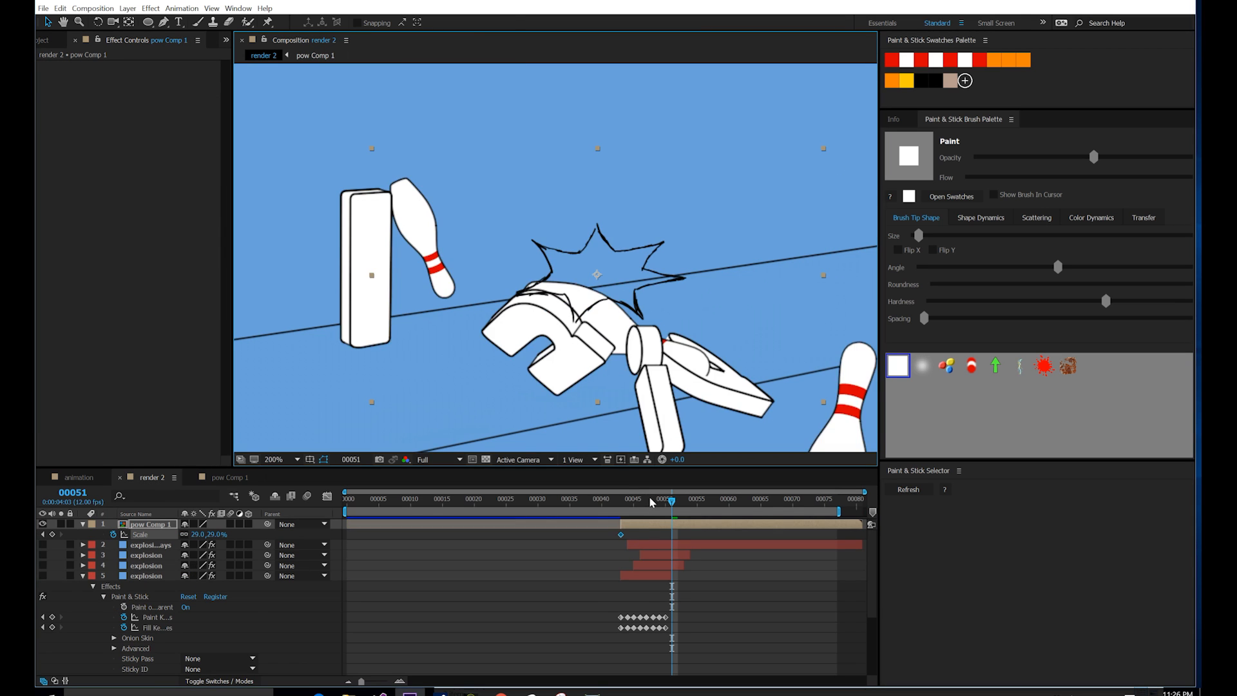
click(652, 502)
mouse_move(636, 504)
mouse_down()
mouse_move(623, 507)
mouse_move(653, 505)
mouse_up()
drag(194, 533, 240, 534)
Step: Apply Easy Ease In to the frame 48 scale keyframe, lengthen its incoming handle for a fast start, and review the growth
drag(600, 650, 634, 525)
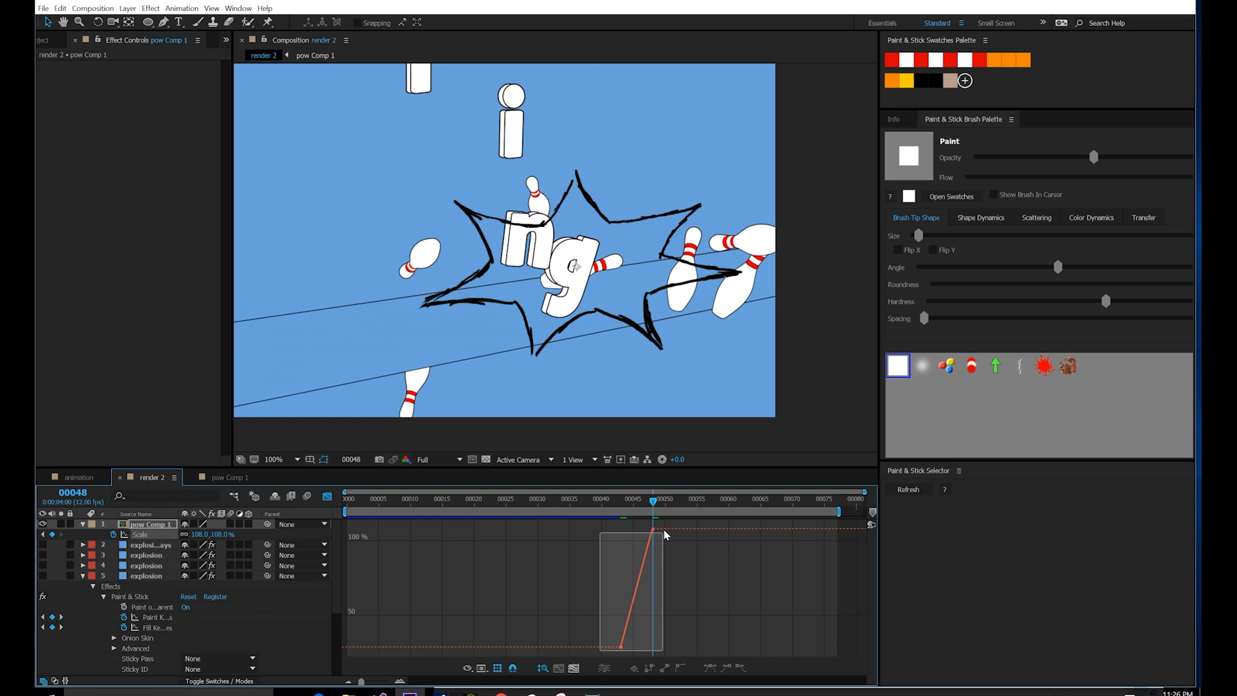
right_click(652, 530)
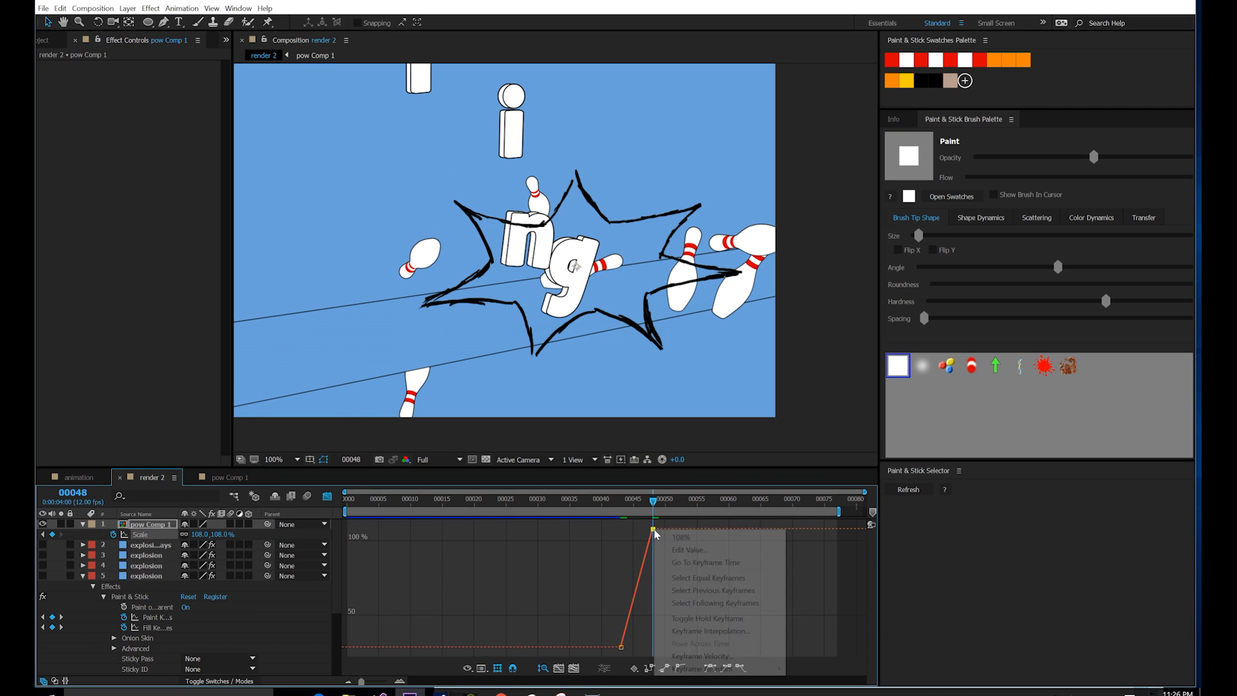
mouse_move(734, 669)
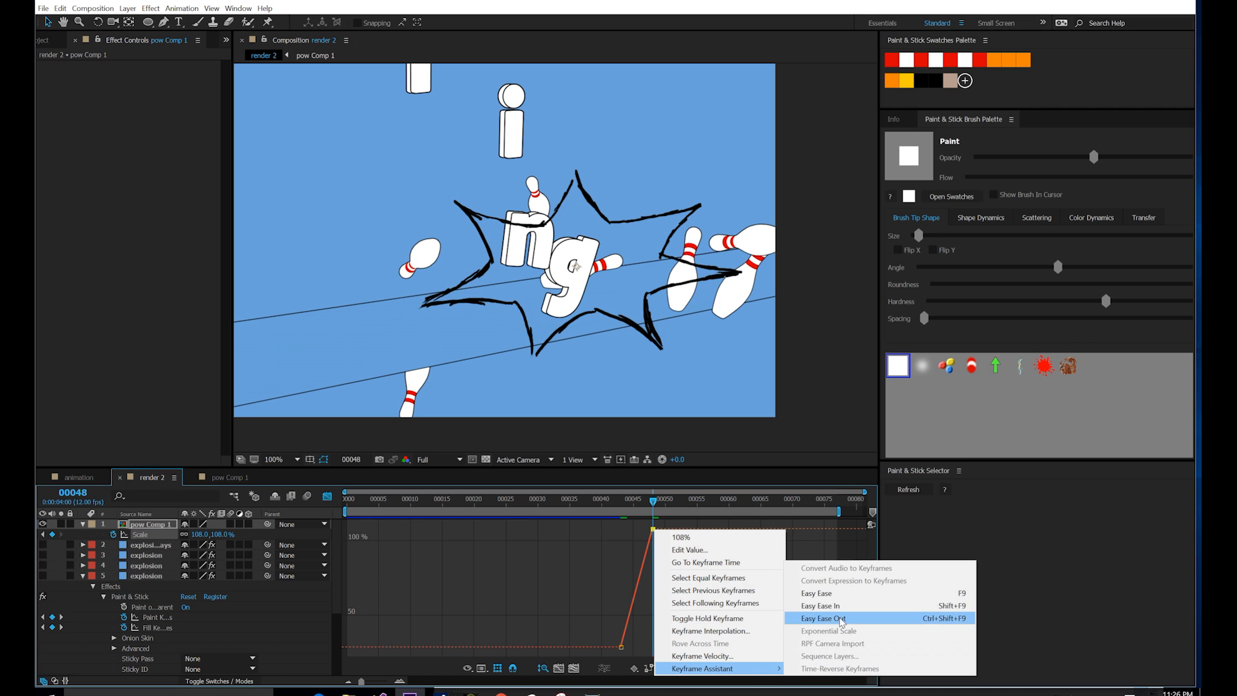
click(822, 605)
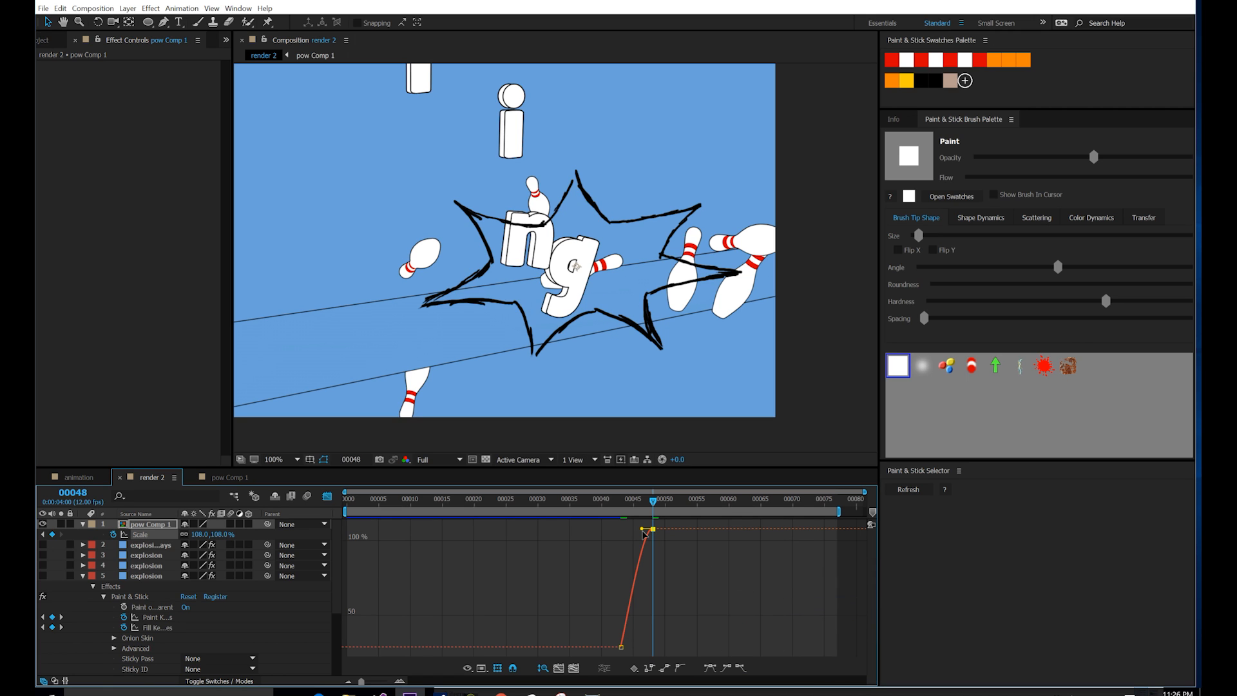
drag(641, 529, 631, 531)
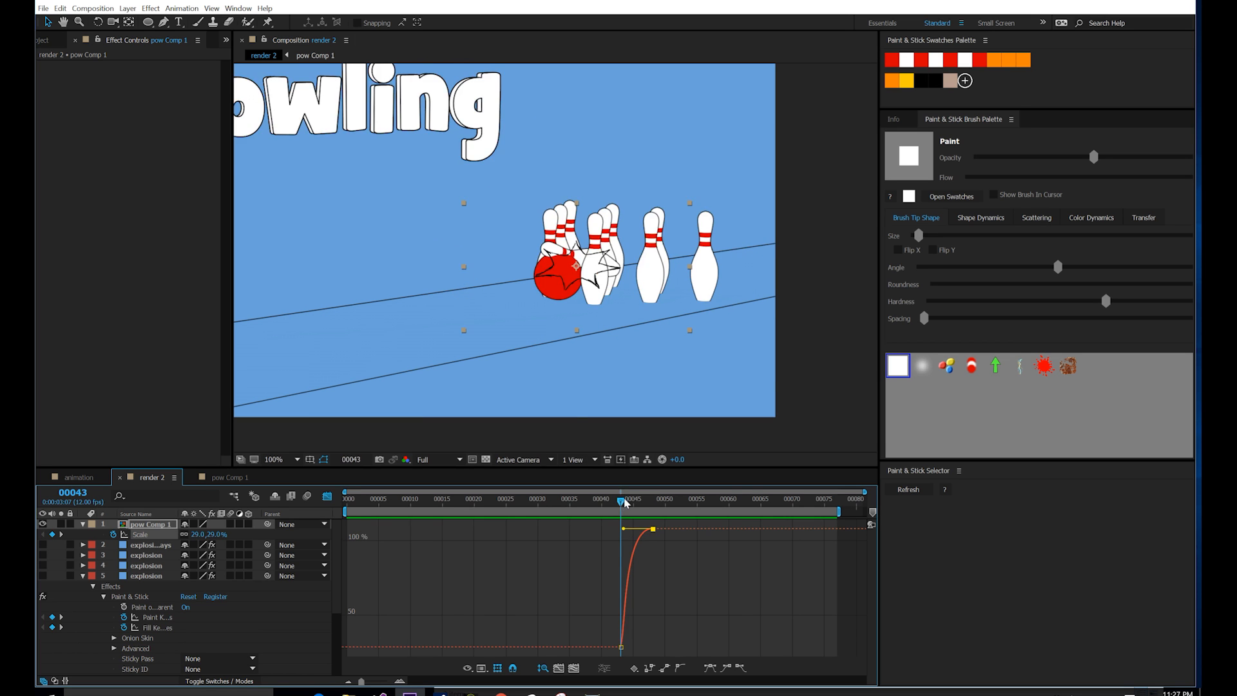
mouse_move(624, 501)
mouse_down()
mouse_move(650, 500)
mouse_move(620, 508)
mouse_up()
click(83, 524)
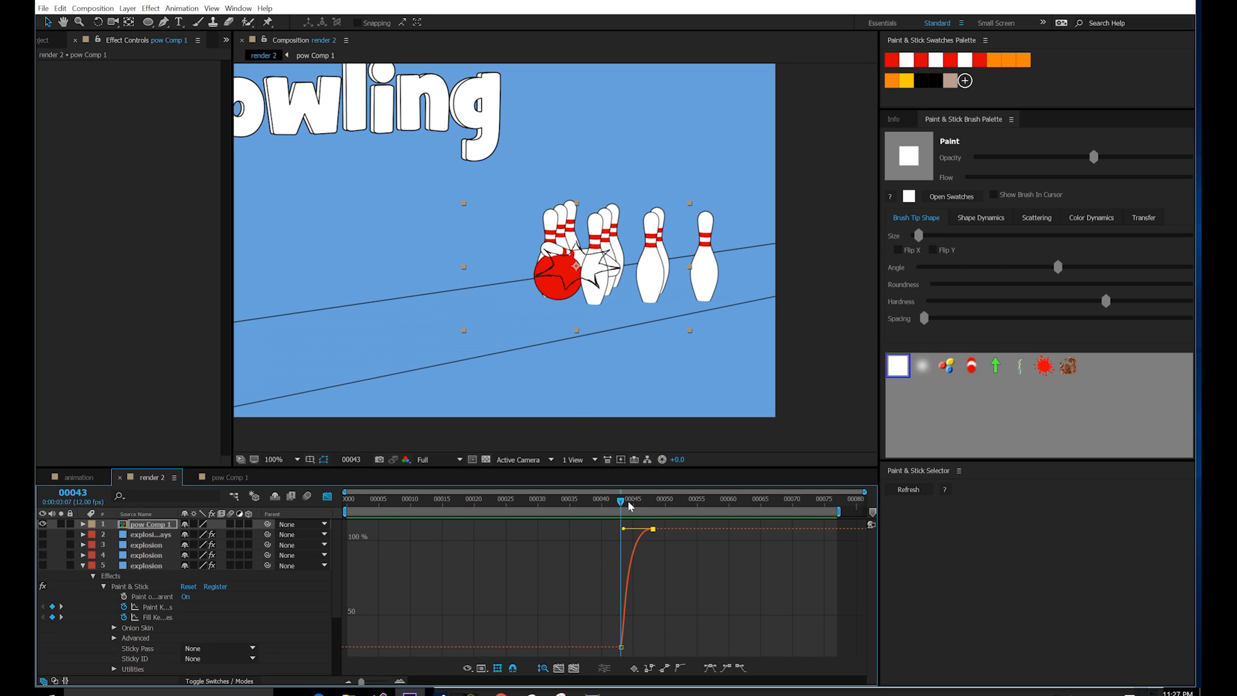
drag(623, 505, 644, 496)
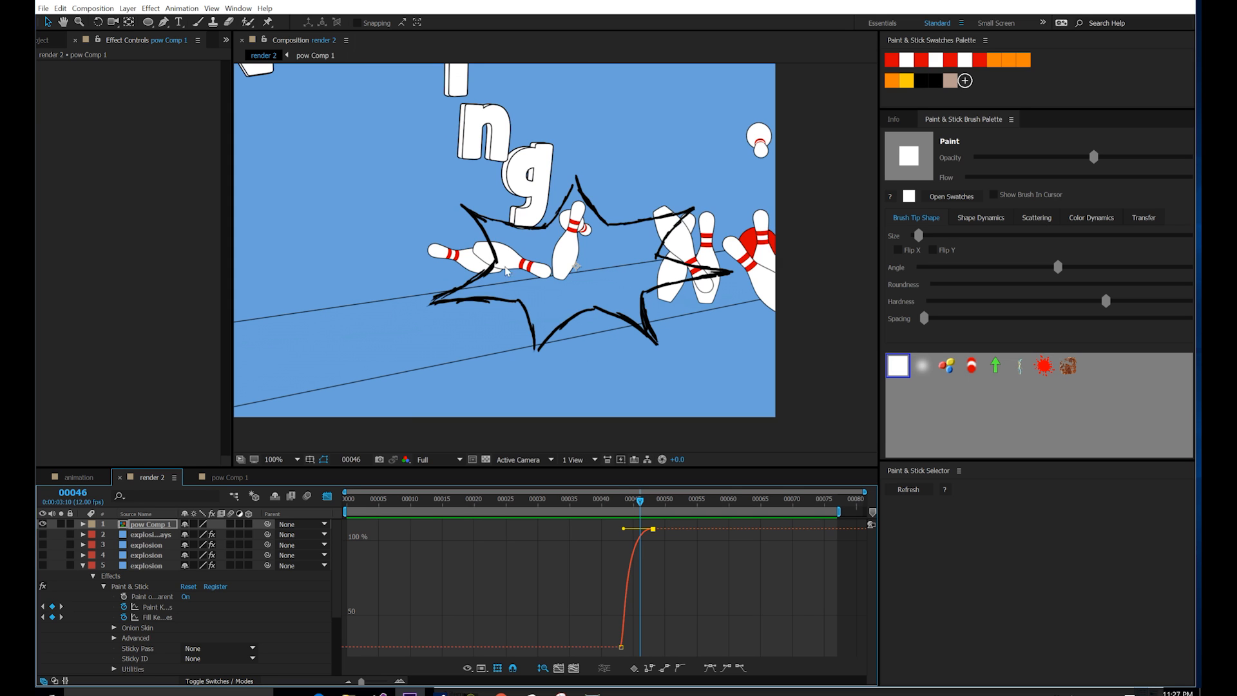
drag(640, 502, 624, 509)
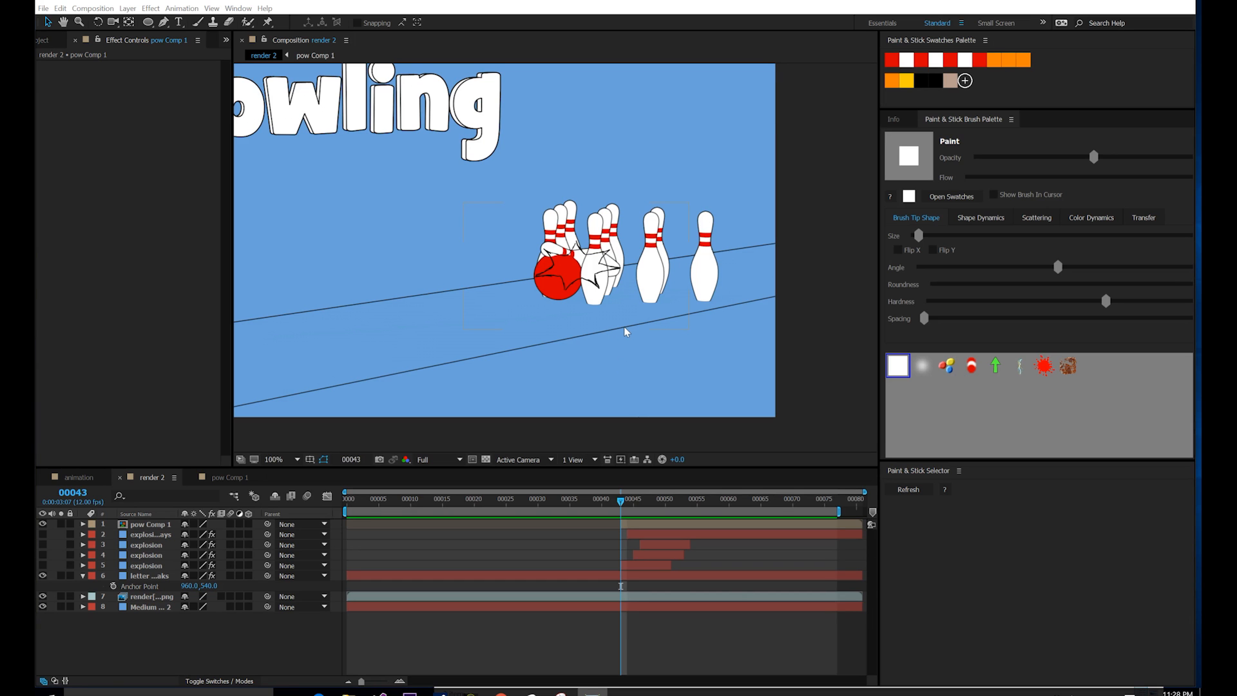
Step: Change the render 2 composition's background to white and widen the Paint & Stick palettes
click(92, 8)
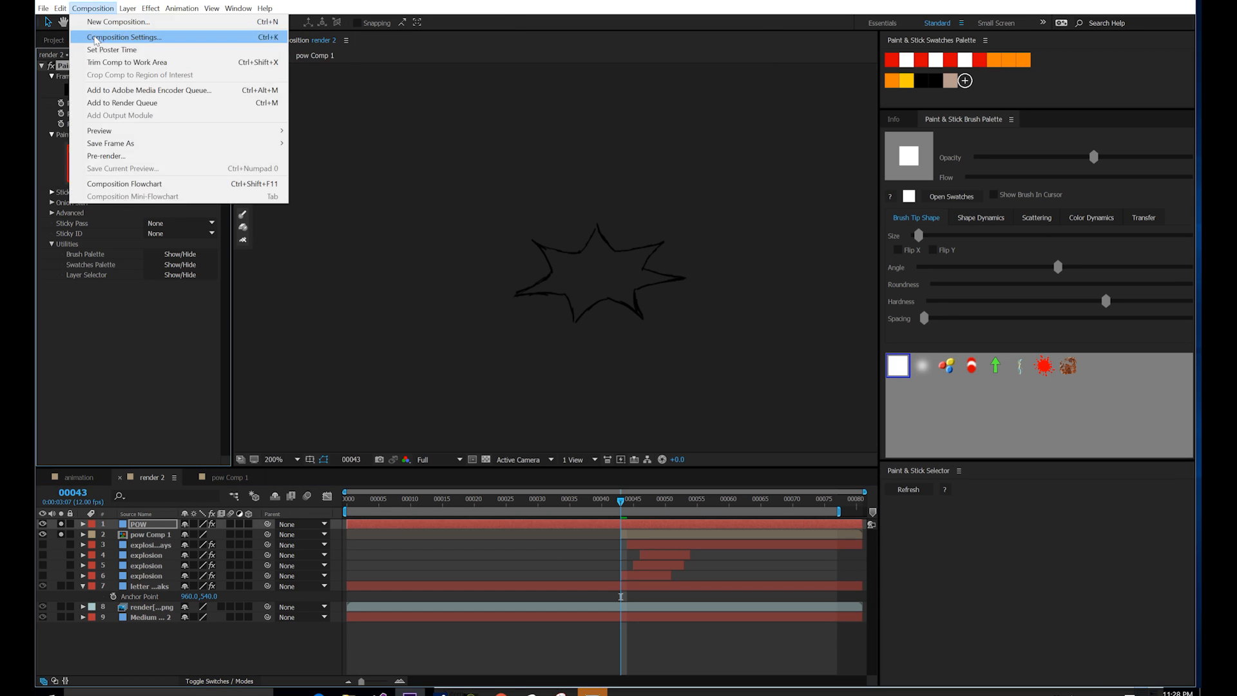
click(96, 37)
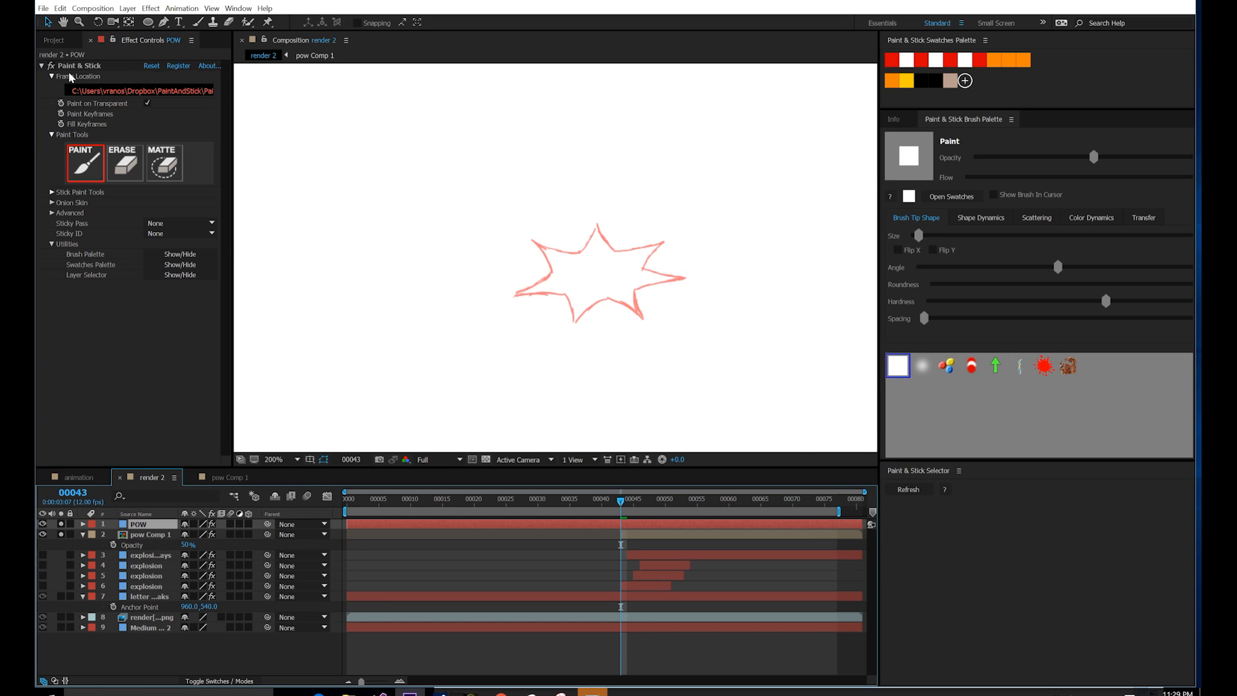
drag(880, 128, 831, 128)
Step: Trace the faded reference starburst in black on the POW layer at frame 43
mouse_move(557, 199)
mouse_down()
mouse_move(651, 182)
mouse_move(598, 284)
mouse_move(451, 287)
mouse_move(390, 177)
mouse_up()
mouse_move(391, 177)
mouse_down()
mouse_move(492, 198)
mouse_move(519, 149)
mouse_up()
drag(557, 200, 521, 144)
Step: Turn on onion skinning and trace the reference starburst on the POW layer at frame 44
key(Page_Down)
key(comma)
click(243, 183)
mouse_move(570, 195)
mouse_down()
mouse_move(655, 258)
mouse_move(730, 259)
mouse_move(616, 319)
mouse_move(570, 313)
mouse_move(500, 342)
mouse_move(445, 299)
mouse_move(344, 308)
mouse_move(392, 289)
mouse_move(395, 206)
mouse_move(367, 168)
mouse_move(477, 192)
mouse_move(561, 181)
mouse_move(582, 195)
mouse_move(679, 167)
mouse_move(664, 190)
mouse_up()
key(e)
key(b)
Step: Paint the upper, right and lower edges of the starburst at frame 45, redoing the stroke that goes wrong
key(Page_Down)
mouse_move(583, 177)
mouse_down()
mouse_move(695, 142)
mouse_move(683, 194)
mouse_move(712, 132)
mouse_up()
mouse_move(693, 175)
mouse_down()
mouse_move(675, 226)
mouse_move(724, 127)
mouse_up()
drag(705, 136, 725, 127)
drag(797, 262, 675, 224)
mouse_move(650, 306)
mouse_down()
mouse_move(787, 264)
mouse_move(753, 275)
mouse_up()
drag(652, 303, 672, 395)
key(ctrl+z)
mouse_move(671, 394)
mouse_down()
mouse_move(544, 333)
mouse_move(454, 409)
mouse_move(418, 314)
mouse_up()
Step: Expand the effect's advanced stroke settings and paint the left side of the frame 45 starburst, undoing faulty strokes
click(51, 212)
click(63, 275)
mouse_move(419, 315)
mouse_down()
mouse_move(278, 332)
mouse_move(350, 264)
mouse_up()
key(ctrl+z)
key(ctrl+z)
drag(277, 322, 260, 328)
mouse_move(260, 328)
mouse_down()
mouse_move(379, 237)
mouse_move(313, 139)
mouse_up()
mouse_move(468, 181)
mouse_down()
mouse_move(529, 88)
mouse_move(584, 178)
mouse_up()
drag(565, 156, 583, 176)
drag(314, 139, 469, 182)
key(ctrl+z)
Step: Paint the right and upper points of the larger starburst at frame 46, undoing the faulty stroke
key(Page_Down)
drag(693, 410, 665, 311)
drag(665, 312, 828, 260)
mouse_move(559, 236)
mouse_down()
mouse_move(464, 307)
mouse_move(518, 272)
mouse_up()
mouse_move(791, 295)
mouse_down()
mouse_move(649, 259)
mouse_move(707, 149)
mouse_up()
mouse_move(558, 199)
mouse_down()
mouse_move(710, 146)
mouse_move(630, 175)
mouse_move(700, 158)
mouse_up()
key(ctrl+z)
drag(560, 200, 493, 97)
drag(422, 206, 497, 110)
Step: Paint the remaining left and lower edges of the frame 46 starburst, undoing faulty strokes
key(comma)
drag(595, 245, 513, 215)
mouse_move(513, 215)
mouse_down()
mouse_move(546, 275)
mouse_move(484, 317)
mouse_up()
key(ctrl+z)
drag(545, 275, 474, 326)
mouse_move(555, 318)
mouse_down()
mouse_move(588, 377)
mouse_move(663, 335)
mouse_up()
mouse_move(664, 335)
mouse_down()
mouse_move(711, 368)
mouse_move(682, 351)
mouse_up()
key(ctrl+z)
Step: Paint a starburst outline at frame 47 slightly larger than the onion-skinned one, and step back through the painted frames
key(Page_Down)
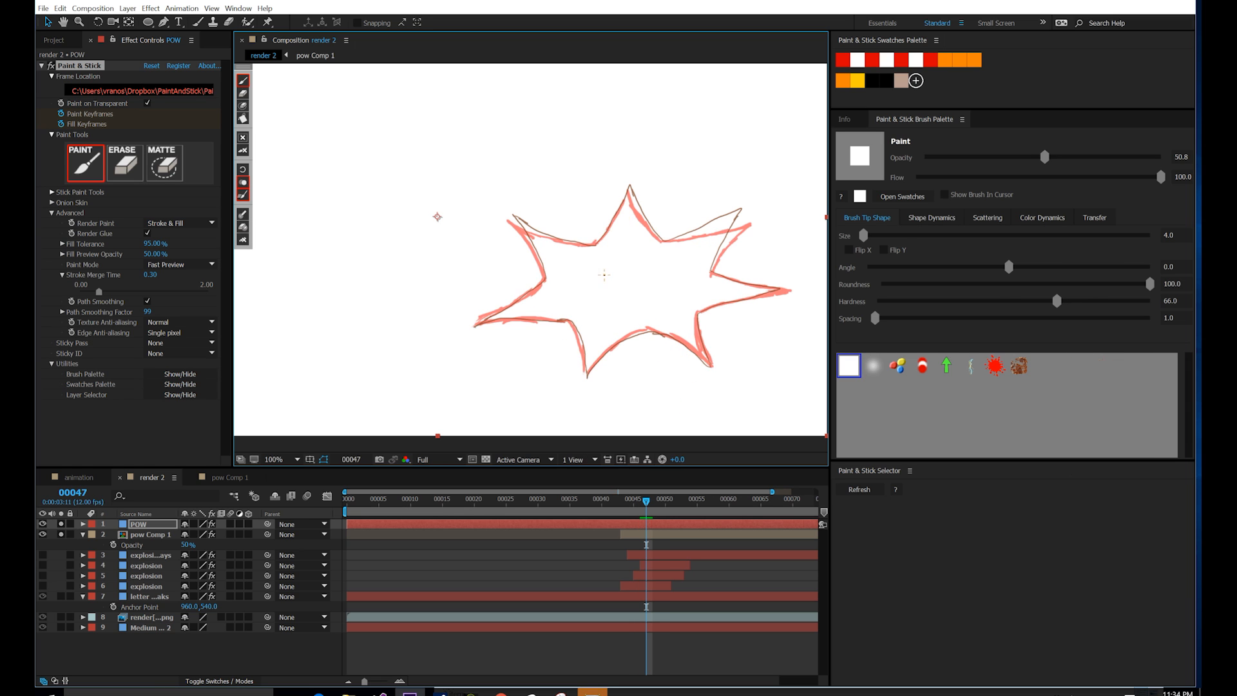
drag(594, 239, 632, 179)
mouse_move(632, 180)
mouse_down()
mouse_move(663, 237)
mouse_move(741, 206)
mouse_up()
mouse_move(741, 206)
mouse_down()
mouse_move(716, 274)
mouse_move(787, 290)
mouse_up()
mouse_move(787, 290)
mouse_down()
mouse_move(699, 315)
mouse_move(720, 377)
mouse_move(586, 388)
mouse_move(466, 332)
mouse_move(504, 213)
mouse_move(594, 238)
mouse_up()
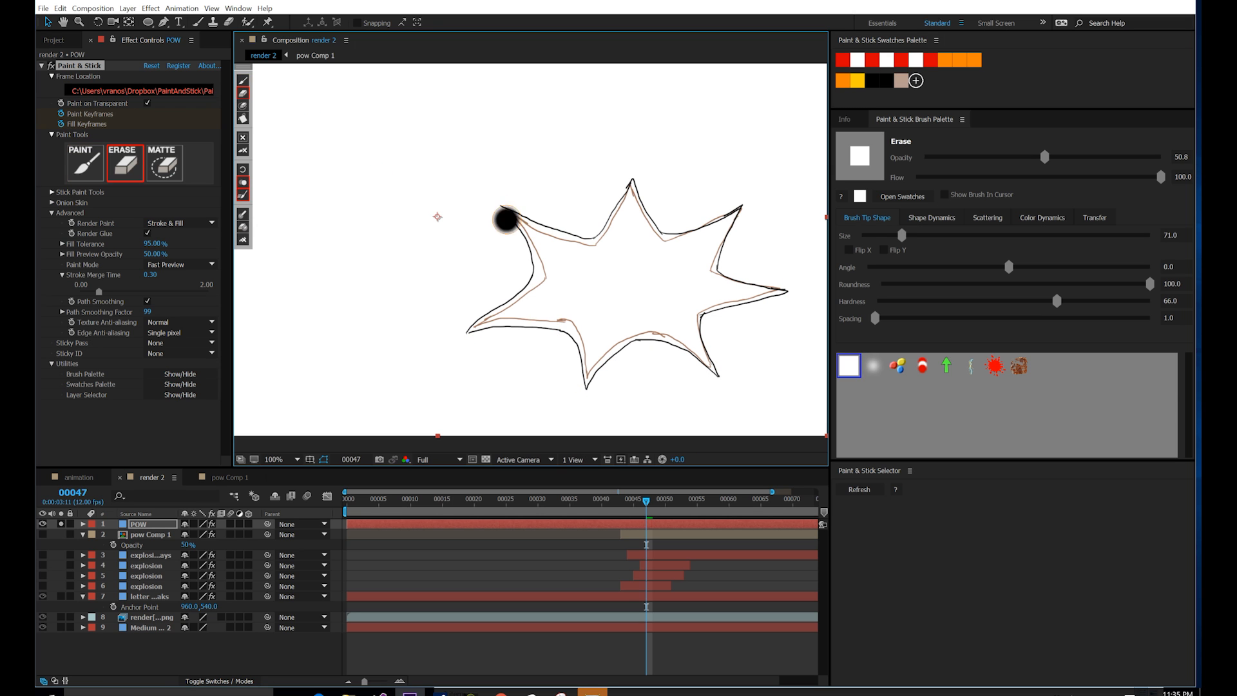
key(ctrl+Left)
key(ctrl+Left)
key(ctrl+Left)
key(ctrl+Left)
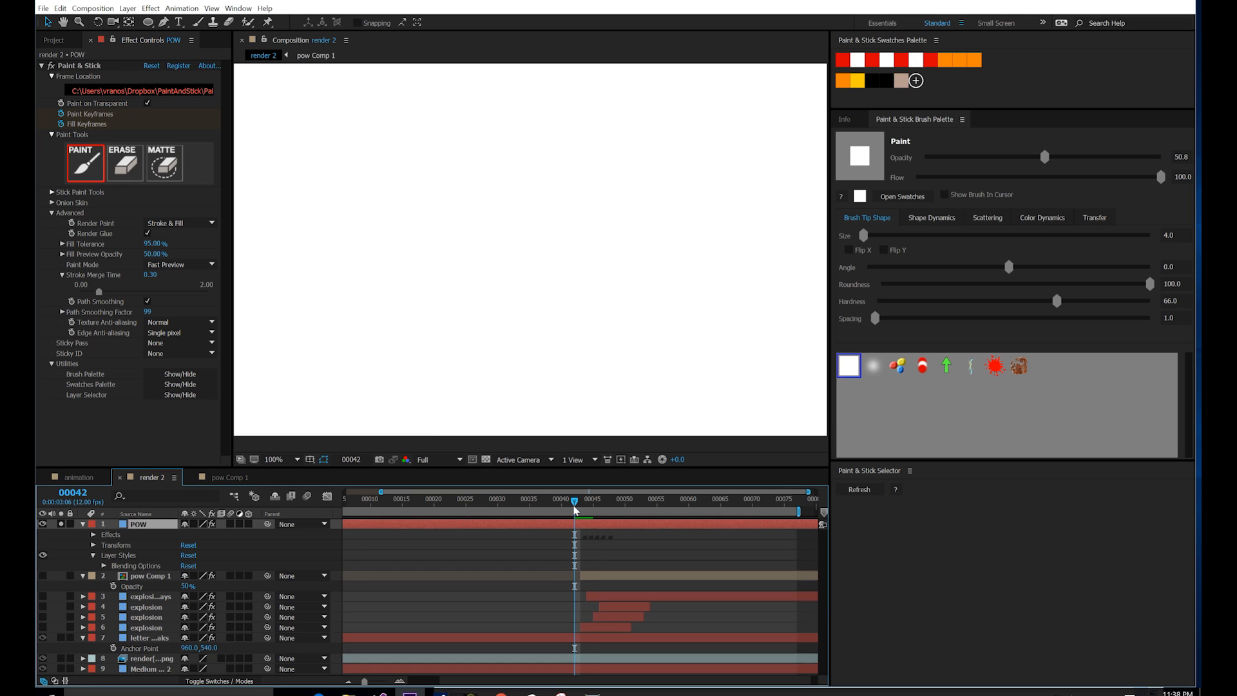
Step: Convert the POW layer's selected paint and fill keyframes to hold keyframes
mouse_move(576, 509)
mouse_down()
mouse_move(595, 502)
mouse_move(587, 510)
mouse_up()
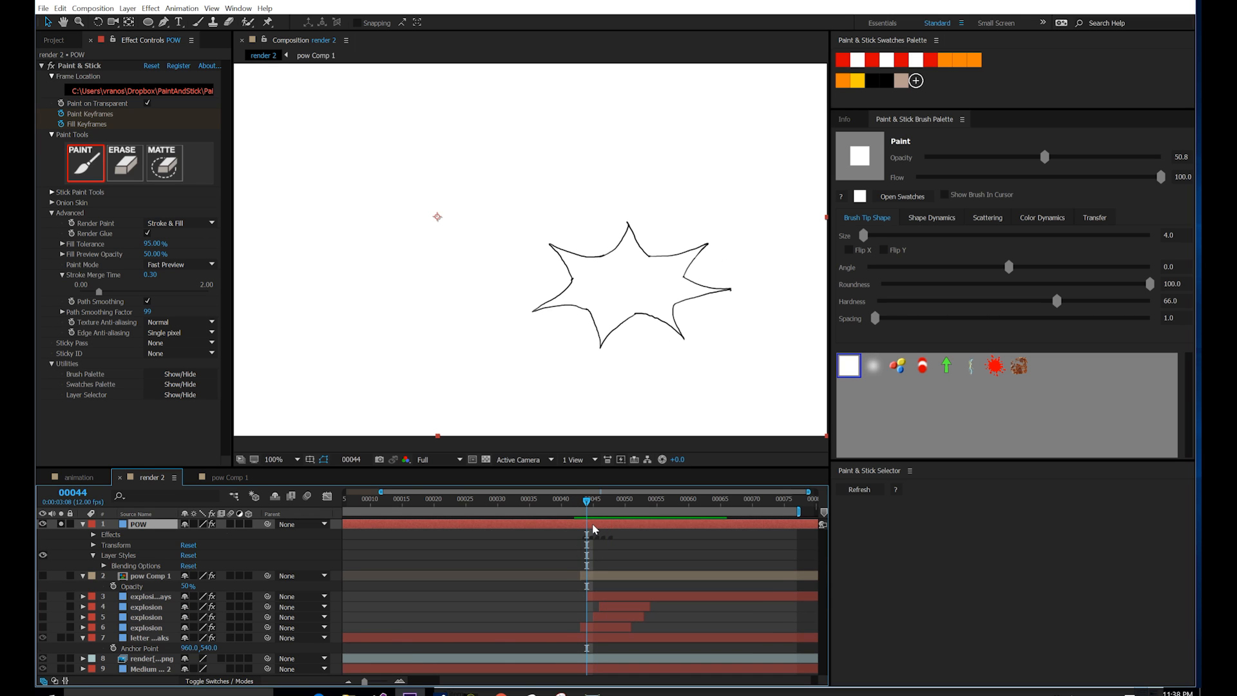
key(u)
drag(613, 530, 584, 558)
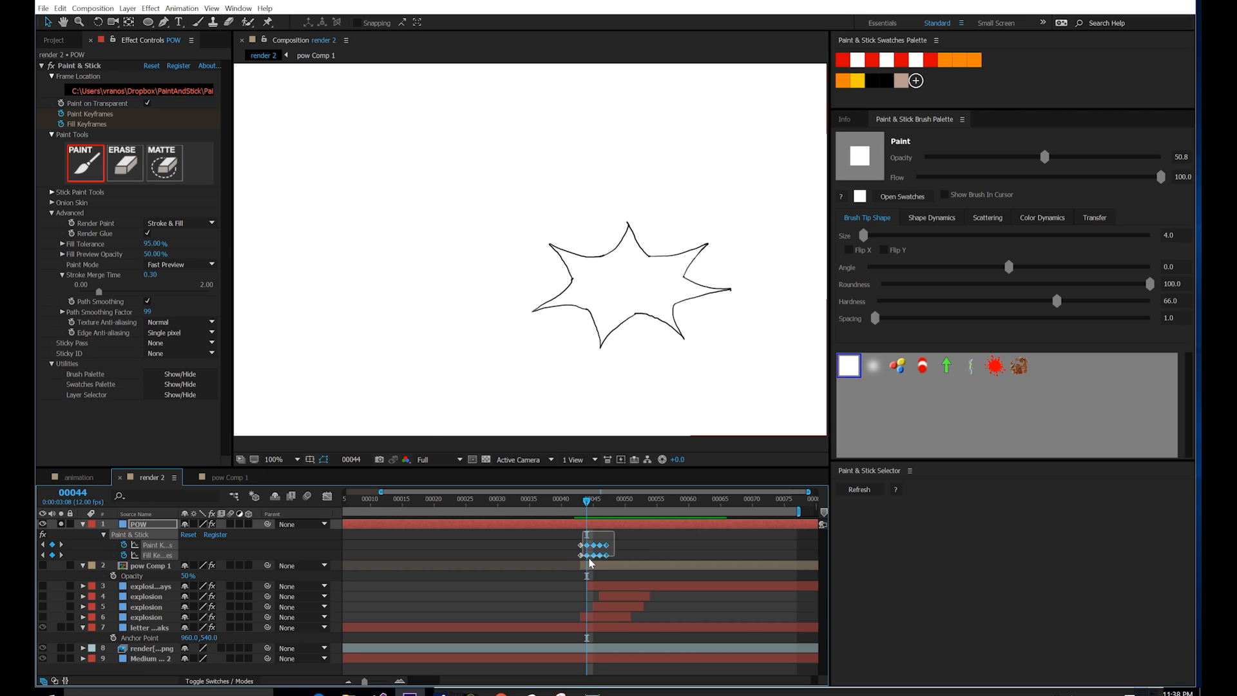
key(Page_Down)
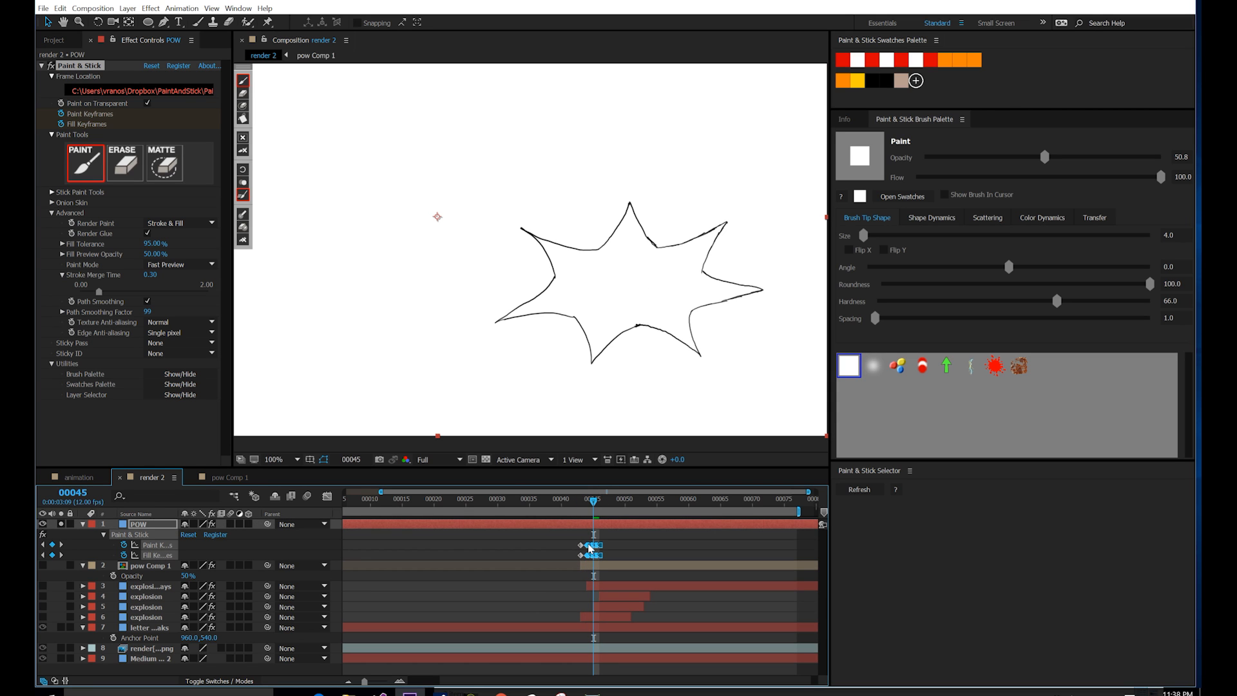
click(606, 533)
Step: Preview the growing starburst and clear the POW layer's drawing at frame 47
key(space)
mouse_move(590, 502)
mouse_down()
mouse_move(575, 502)
mouse_move(606, 506)
mouse_up()
key(space)
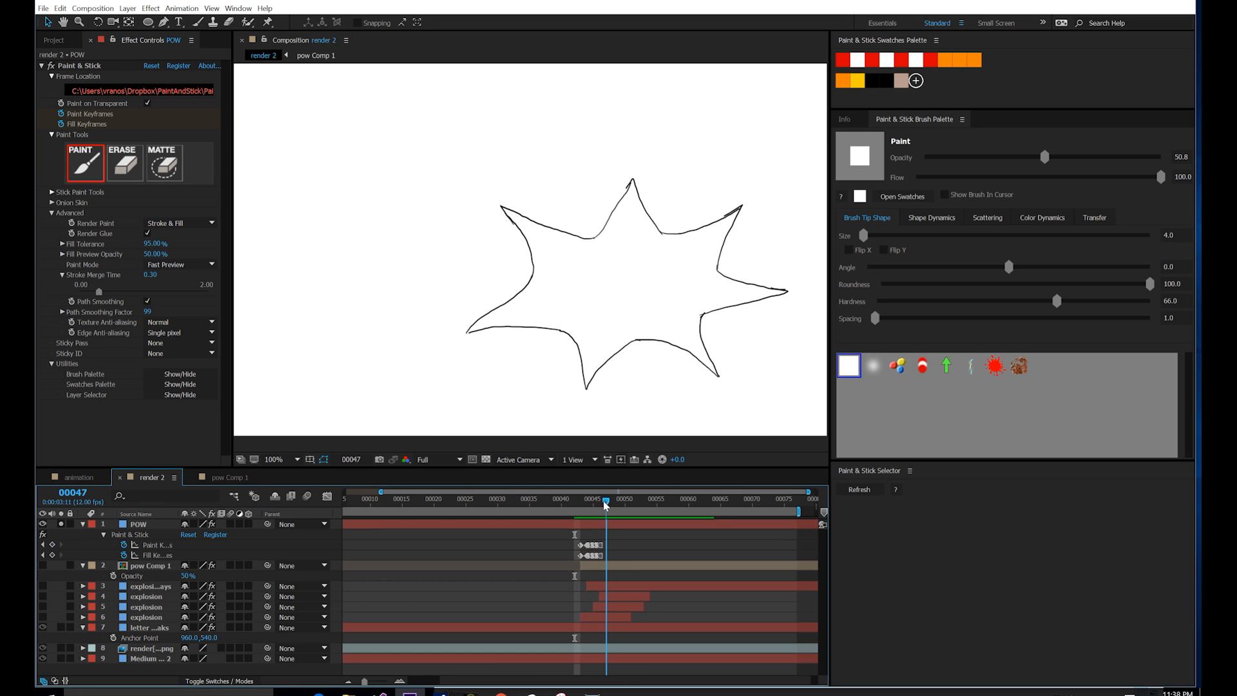
click(79, 65)
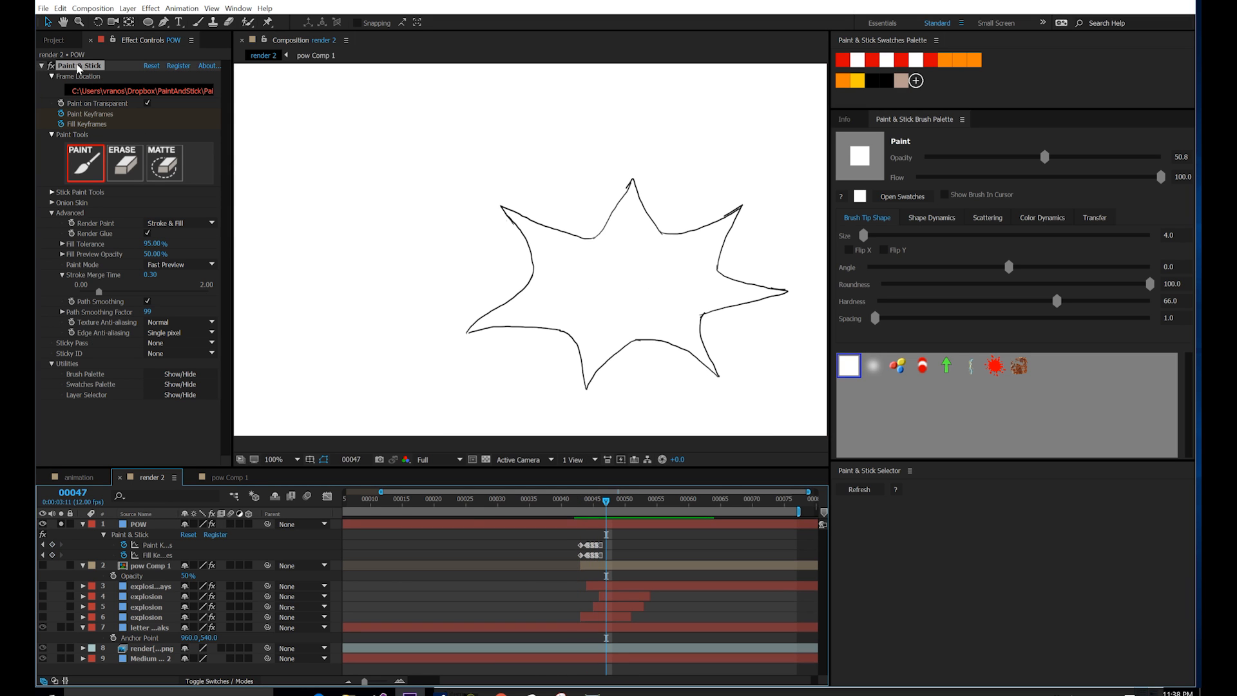
click(243, 139)
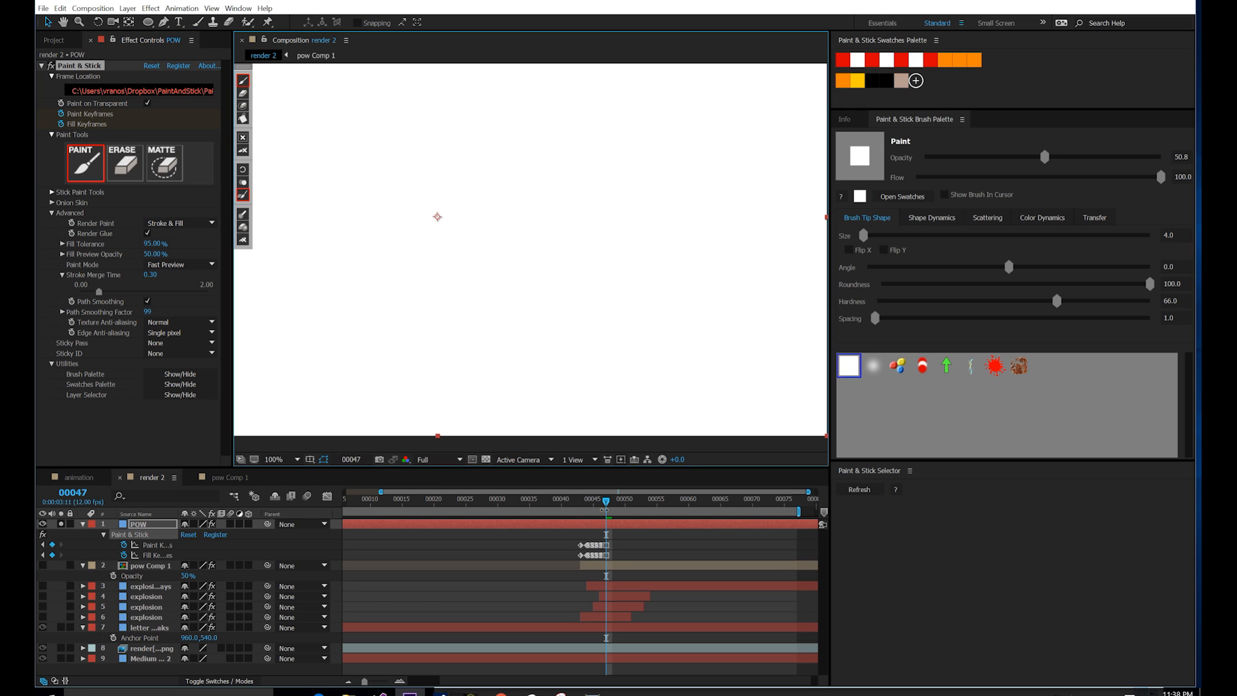
Step: Preview the growing starburst around frames 43 to 46 and return to its first painted frame
drag(606, 505, 605, 505)
drag(605, 505, 600, 505)
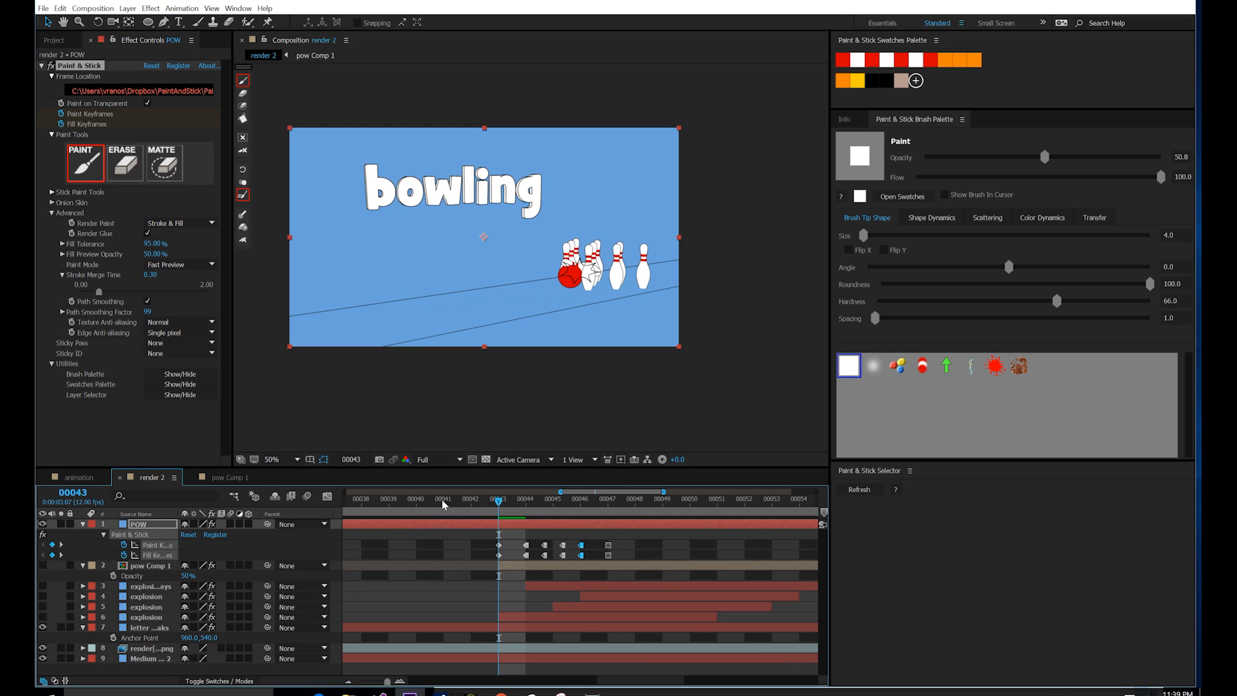
drag(503, 508, 474, 505)
key(space)
key(space)
mouse_move(474, 507)
mouse_down()
mouse_move(606, 509)
mouse_move(499, 509)
mouse_move(577, 515)
mouse_up()
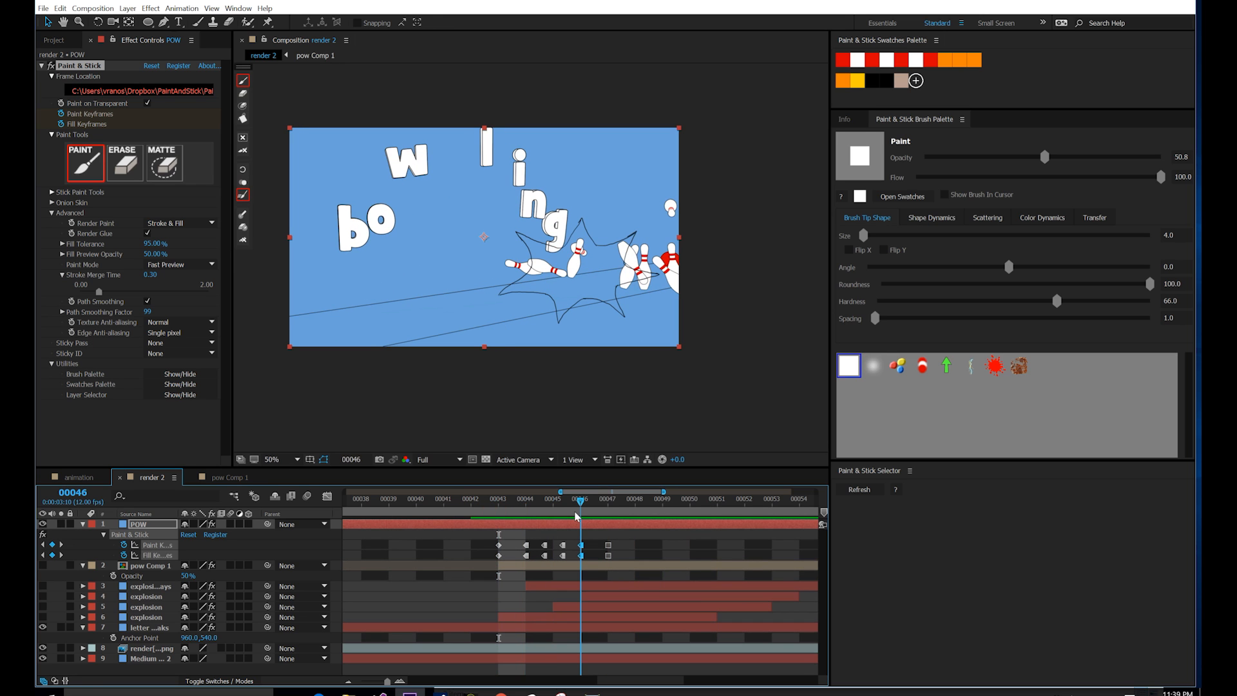
scroll(598, 289, up, 2)
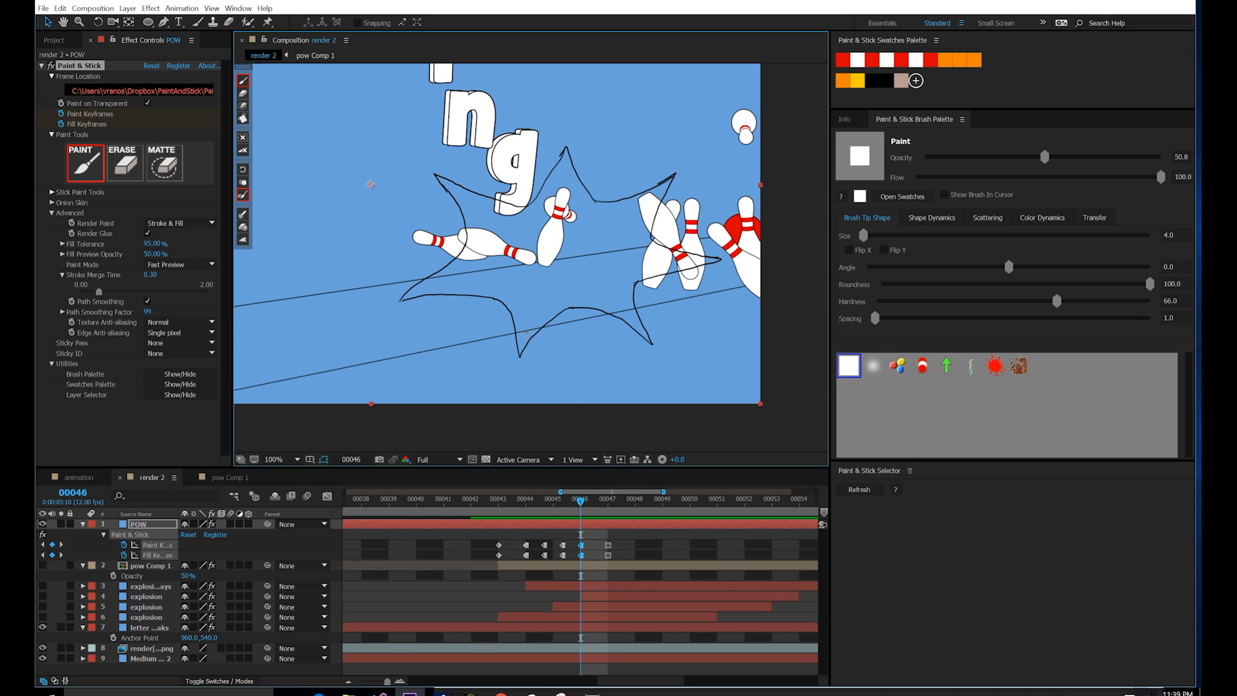
click(527, 501)
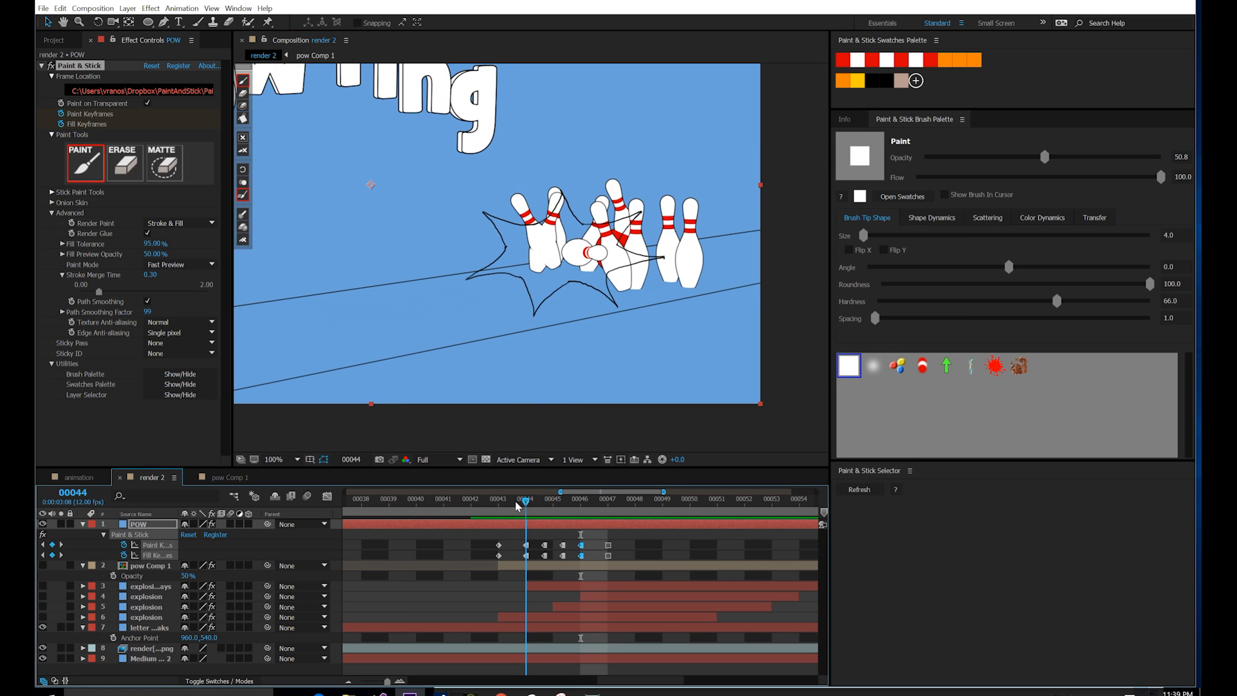
drag(514, 509, 508, 511)
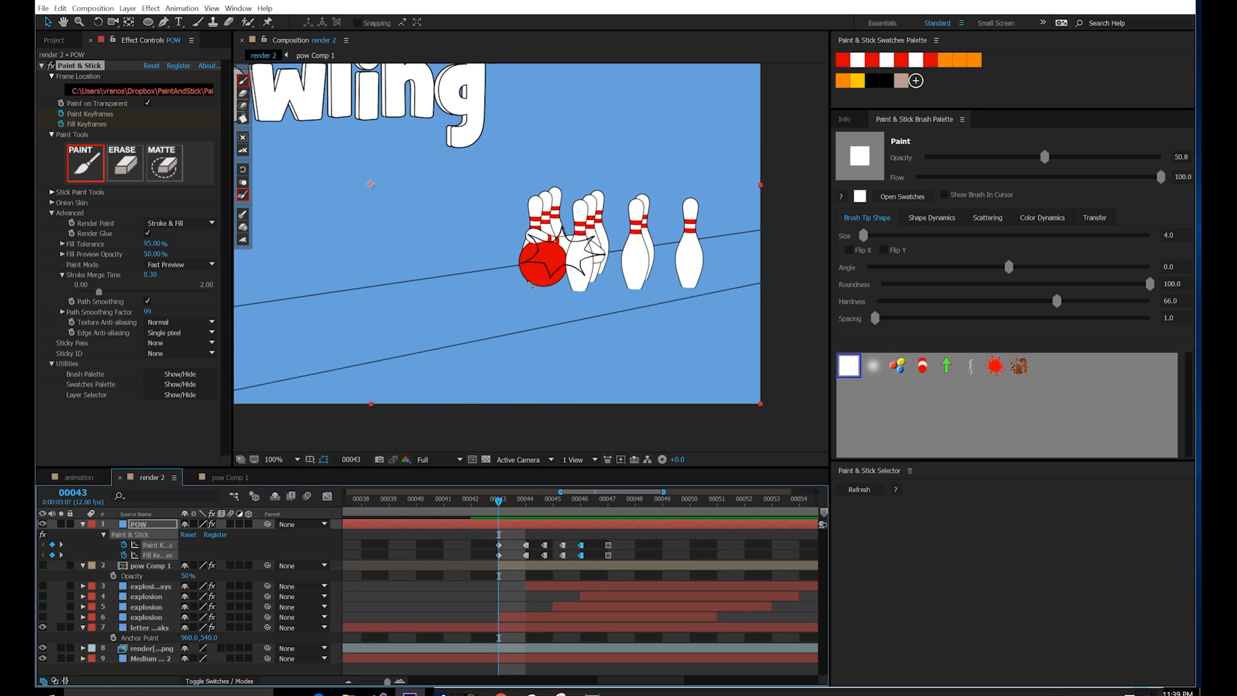
Step: Paint a smaller inner starburst outline inside the existing one at frames 43 and 44
scroll(547, 253, up, 4)
mouse_move(700, 246)
mouse_down()
mouse_move(702, 206)
mouse_move(610, 182)
mouse_move(521, 203)
mouse_move(526, 247)
mouse_move(566, 312)
mouse_move(527, 282)
mouse_move(530, 307)
mouse_move(649, 306)
mouse_move(704, 262)
mouse_move(686, 201)
mouse_move(612, 204)
mouse_move(571, 157)
mouse_move(525, 202)
mouse_up()
key(Page_Down)
scroll(571, 345, down, 1)
key(ctrl+z)
mouse_move(571, 158)
mouse_down()
mouse_move(560, 180)
mouse_move(461, 202)
mouse_move(457, 279)
mouse_up()
drag(524, 339, 457, 278)
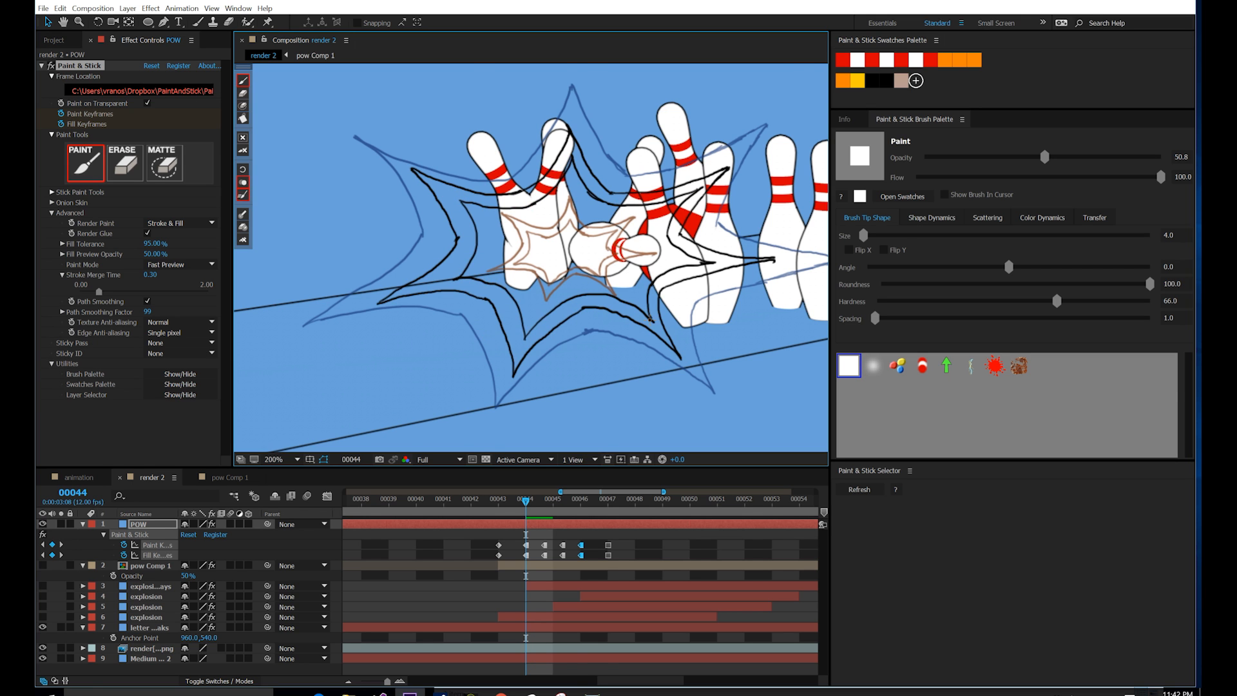
Step: Turn off onion skinning and paint the right and upper edges of an inner starburst outline at frame 45
key(Page_Down)
mouse_move(685, 354)
mouse_down()
mouse_move(734, 280)
mouse_move(809, 258)
mouse_move(807, 274)
mouse_move(705, 229)
mouse_move(744, 147)
mouse_up()
key(o)
drag(627, 188, 744, 147)
mouse_move(635, 187)
mouse_down()
mouse_move(600, 165)
mouse_move(573, 109)
mouse_up()
drag(574, 110, 517, 187)
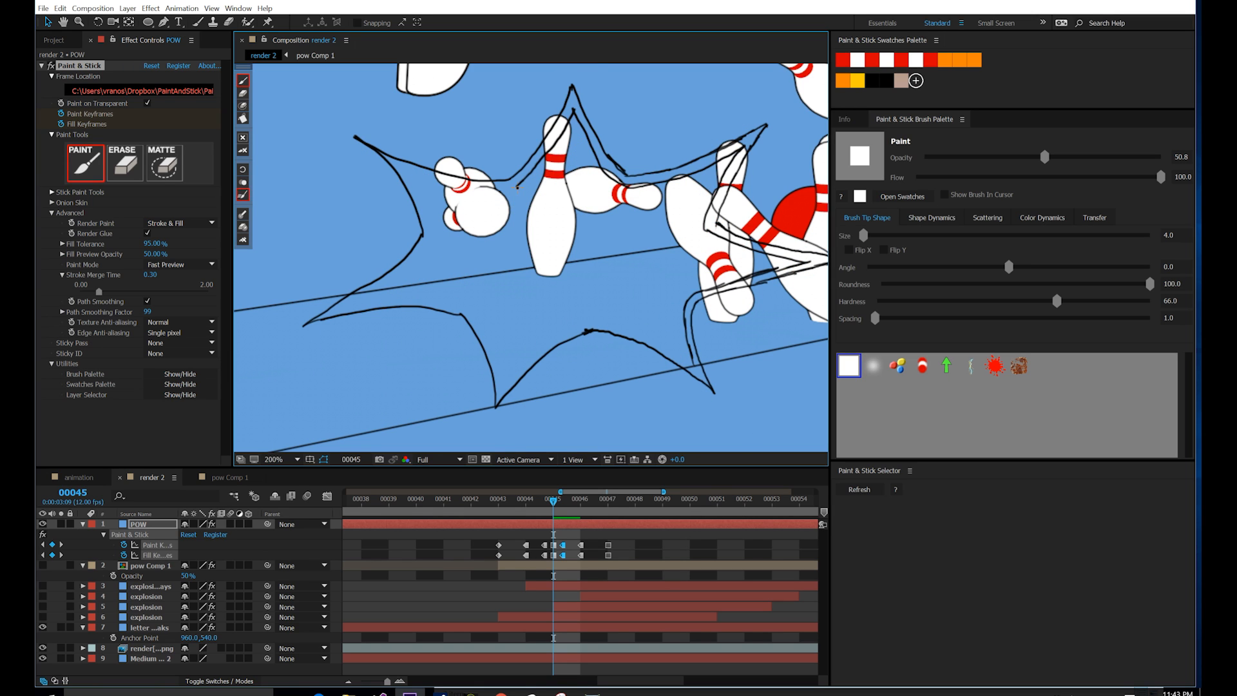
Step: Paint the remaining left and lower edges of the inner starburst outline at frame 45
mouse_move(412, 174)
mouse_down()
mouse_move(514, 190)
mouse_move(438, 240)
mouse_up()
drag(370, 298, 434, 245)
drag(503, 381, 471, 303)
drag(372, 297, 475, 309)
mouse_move(503, 381)
mouse_down()
mouse_move(554, 335)
mouse_move(612, 324)
mouse_up()
mouse_move(693, 364)
mouse_down()
mouse_move(602, 318)
mouse_move(623, 326)
mouse_up()
drag(623, 156, 622, 163)
Step: Paint the lower and right edges of an inner starburst outline at frame 46
key(Page_Down)
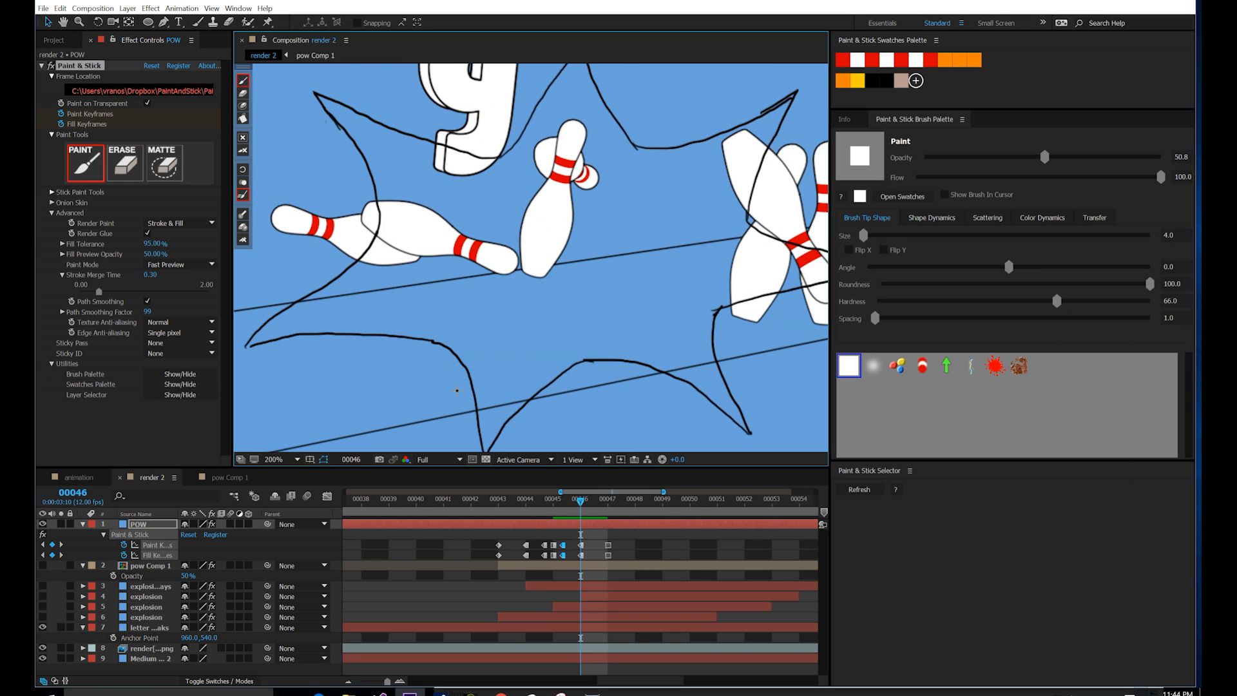
mouse_move(507, 412)
mouse_down()
mouse_move(586, 319)
mouse_move(629, 309)
mouse_up()
mouse_move(755, 369)
mouse_down()
mouse_move(736, 347)
mouse_move(622, 310)
mouse_up()
mouse_move(755, 369)
mouse_down()
mouse_move(737, 334)
mouse_move(754, 256)
mouse_up()
drag(753, 256, 680, 273)
drag(682, 271, 811, 241)
mouse_move(810, 240)
mouse_down()
mouse_move(721, 269)
mouse_move(595, 224)
mouse_move(637, 119)
mouse_up()
Step: Paint the upper, left and lower-left edges of the inner starburst outline at frame 46
drag(505, 156, 636, 119)
mouse_move(486, 167)
mouse_down()
mouse_move(534, 217)
mouse_move(485, 108)
mouse_up()
drag(415, 216, 485, 108)
drag(386, 193, 507, 221)
drag(365, 190, 538, 239)
mouse_move(410, 312)
mouse_down()
mouse_move(393, 230)
mouse_move(368, 192)
mouse_up()
mouse_move(287, 415)
mouse_down()
mouse_move(410, 309)
mouse_move(385, 195)
mouse_up()
mouse_move(484, 381)
mouse_down()
mouse_move(473, 321)
mouse_move(425, 278)
mouse_up()
drag(257, 282, 430, 280)
Step: Retouch the upper inner outline of the frame 46 starburst, erasing and repainting the uneven line sections
drag(618, 137, 569, 258)
key(period)
key(e)
mouse_move(611, 201)
mouse_down()
mouse_move(611, 242)
mouse_move(565, 273)
mouse_up()
key(b)
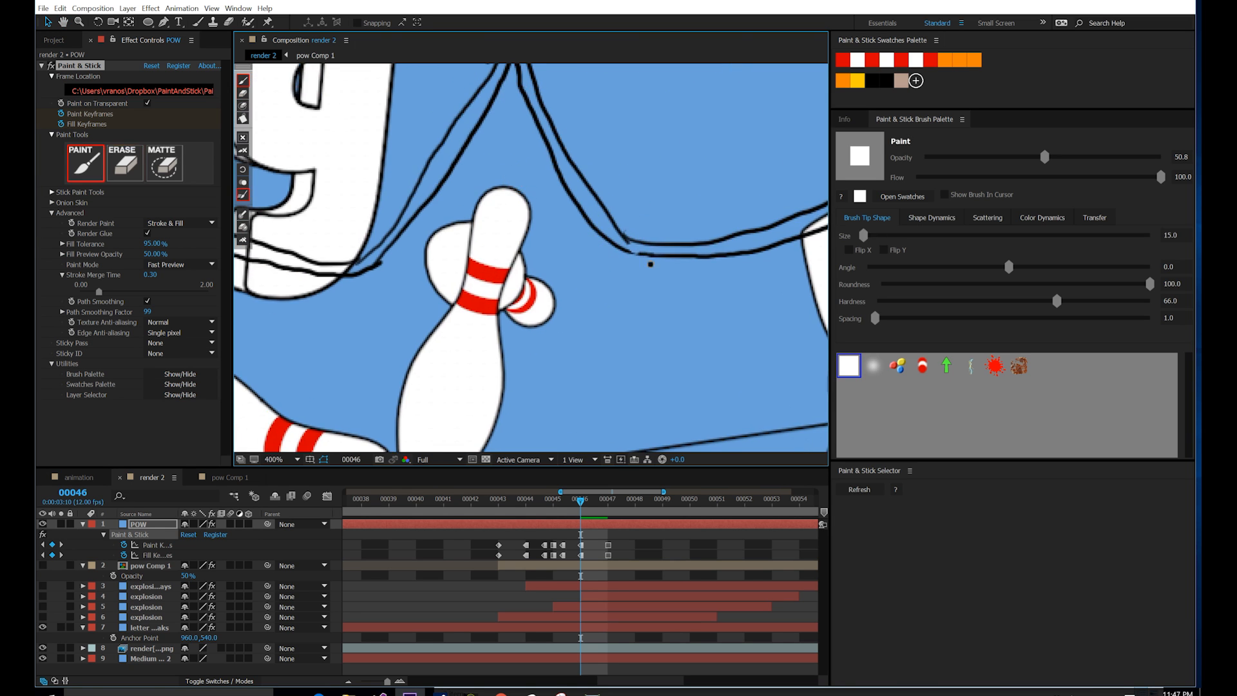
drag(500, 106, 547, 232)
key(e)
drag(530, 162, 518, 183)
mouse_move(523, 202)
mouse_down()
mouse_move(428, 342)
mouse_move(535, 174)
mouse_up()
key(b)
key(comma)
key(comma)
Step: Play back the animation from around frame 41 to check the double-outlined starburst
drag(388, 682, 372, 686)
drag(579, 502, 538, 524)
key(space)
key(space)
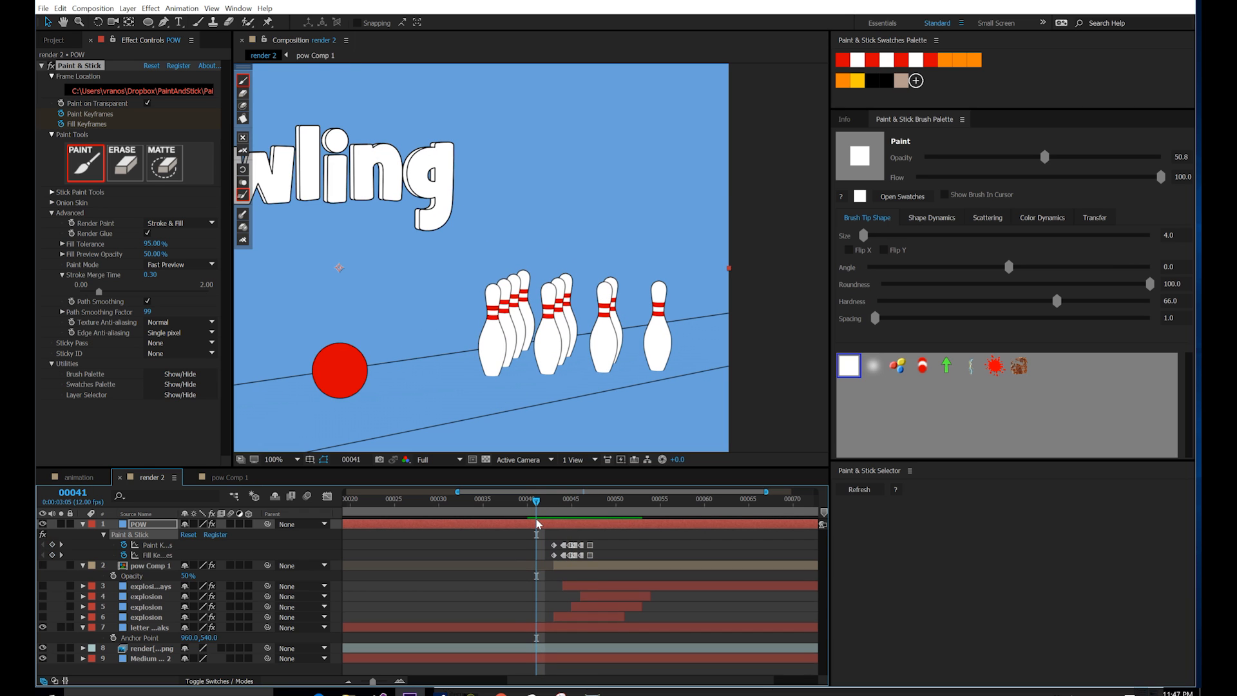
Step: Fill the band between the two starburst outlines at frame 43 with orange, using a 38% fill tolerance
click(553, 506)
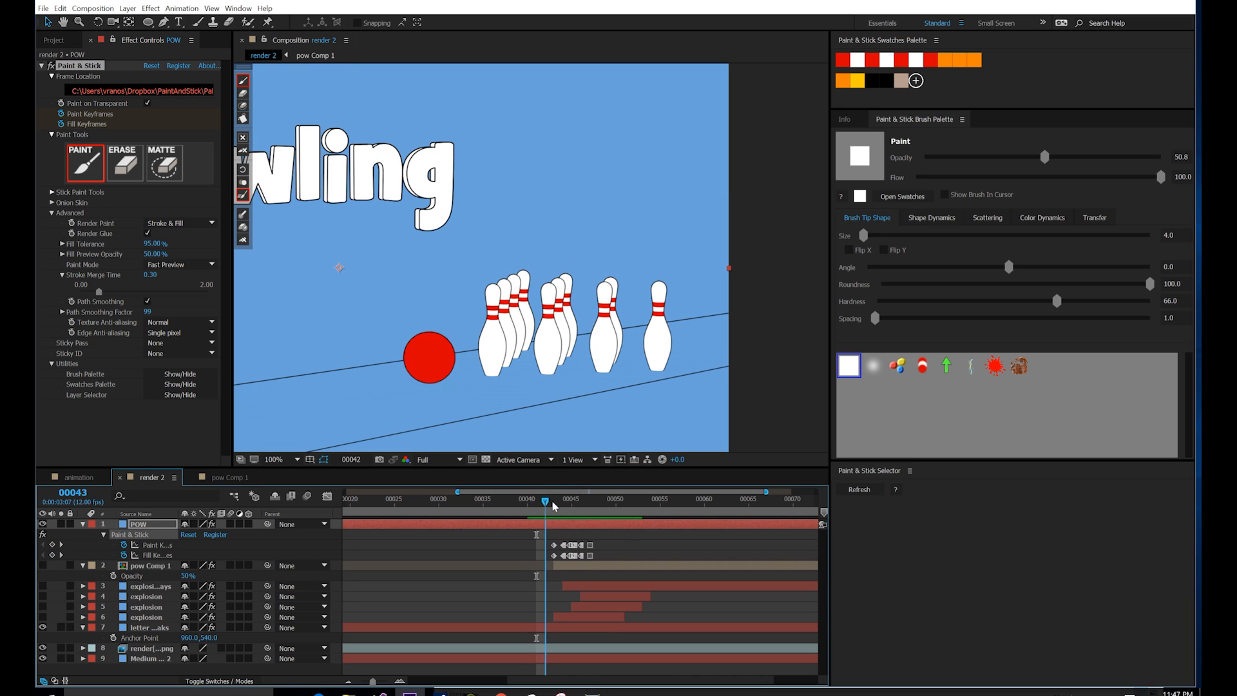
key(period)
drag(538, 364, 567, 271)
click(843, 85)
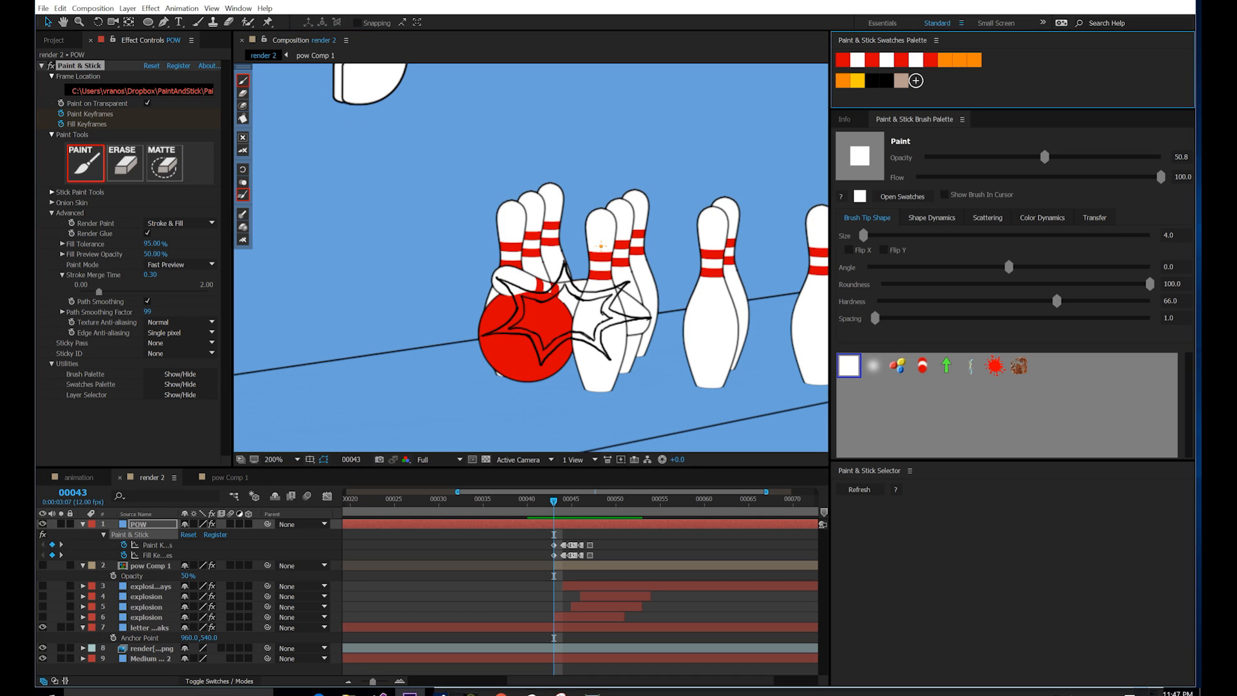
click(516, 315)
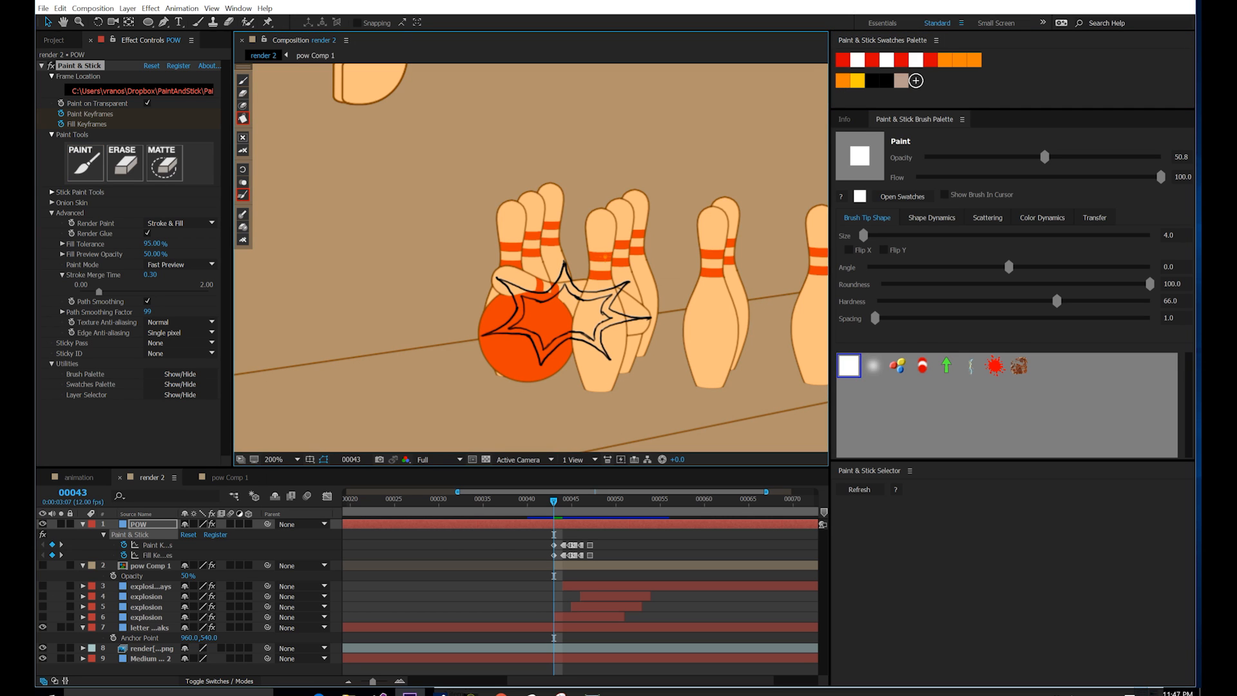
drag(602, 255, 584, 255)
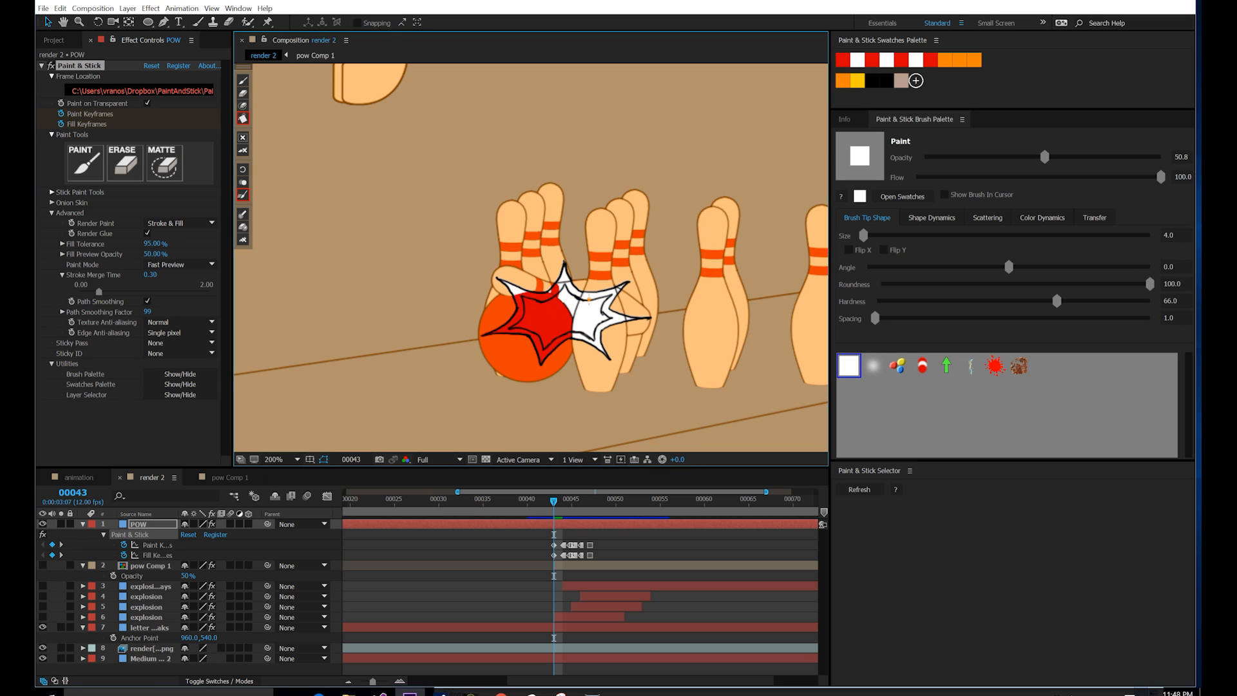
click(588, 298)
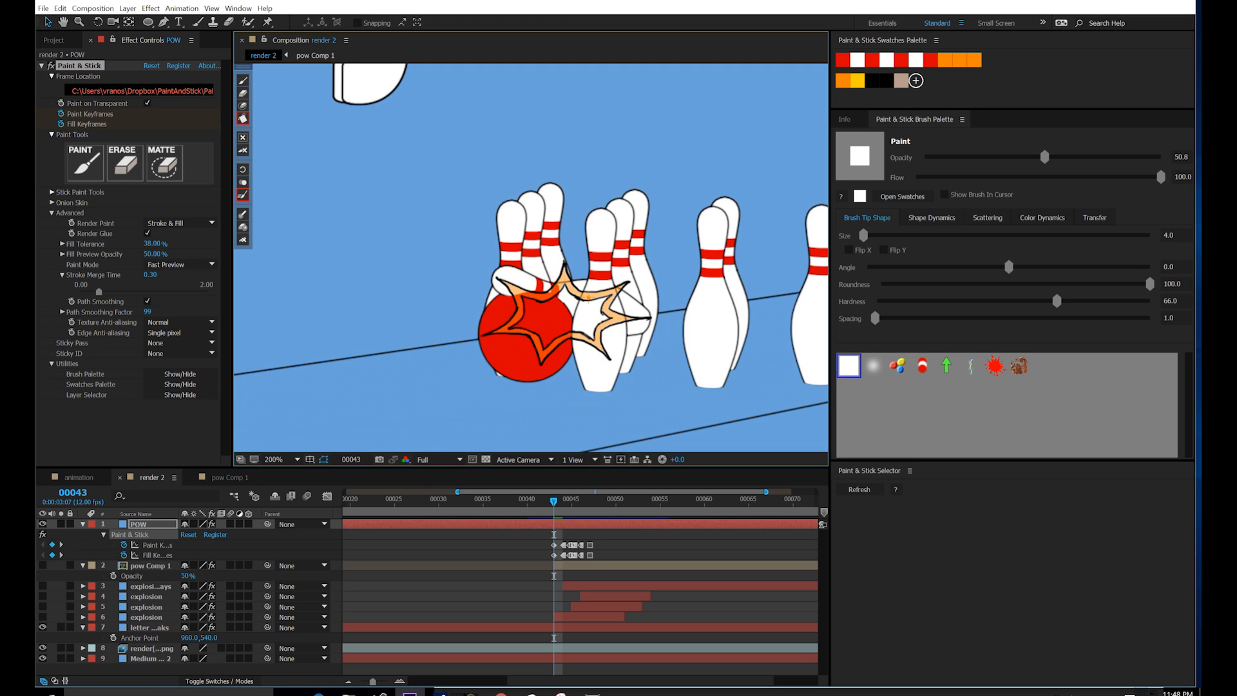
click(588, 297)
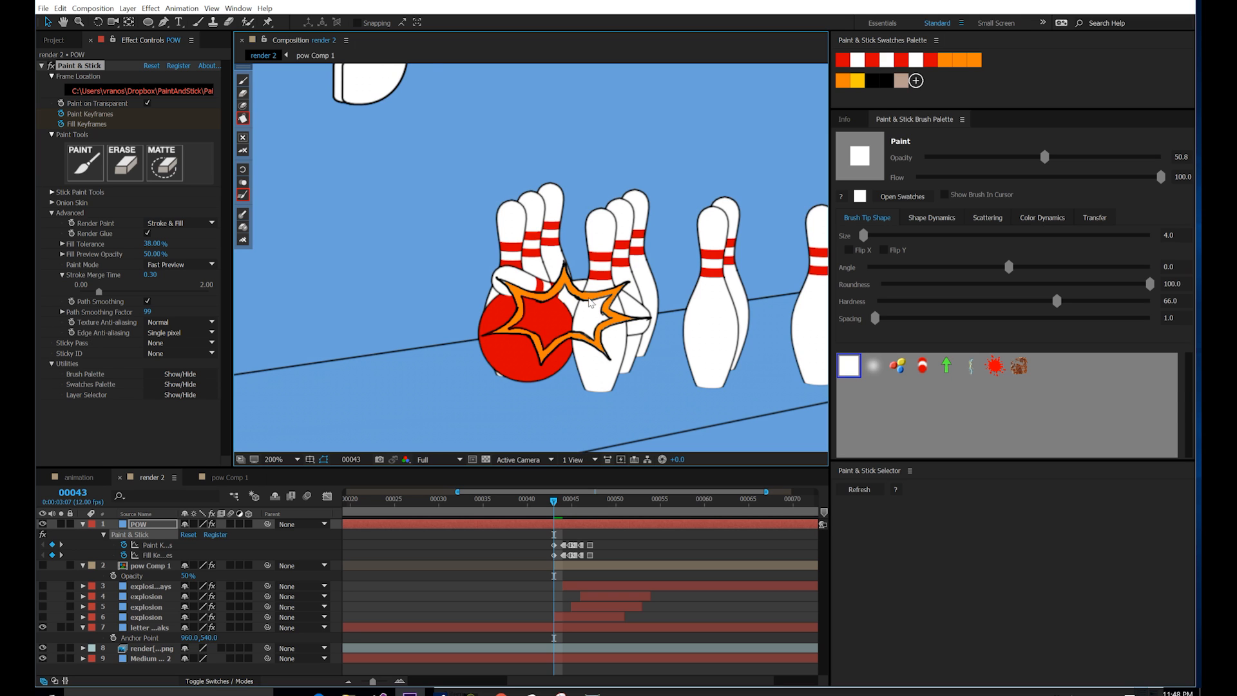
Step: Fill the band between the two starburst outlines at frame 44 with orange
key(ctrl+Right)
click(590, 256)
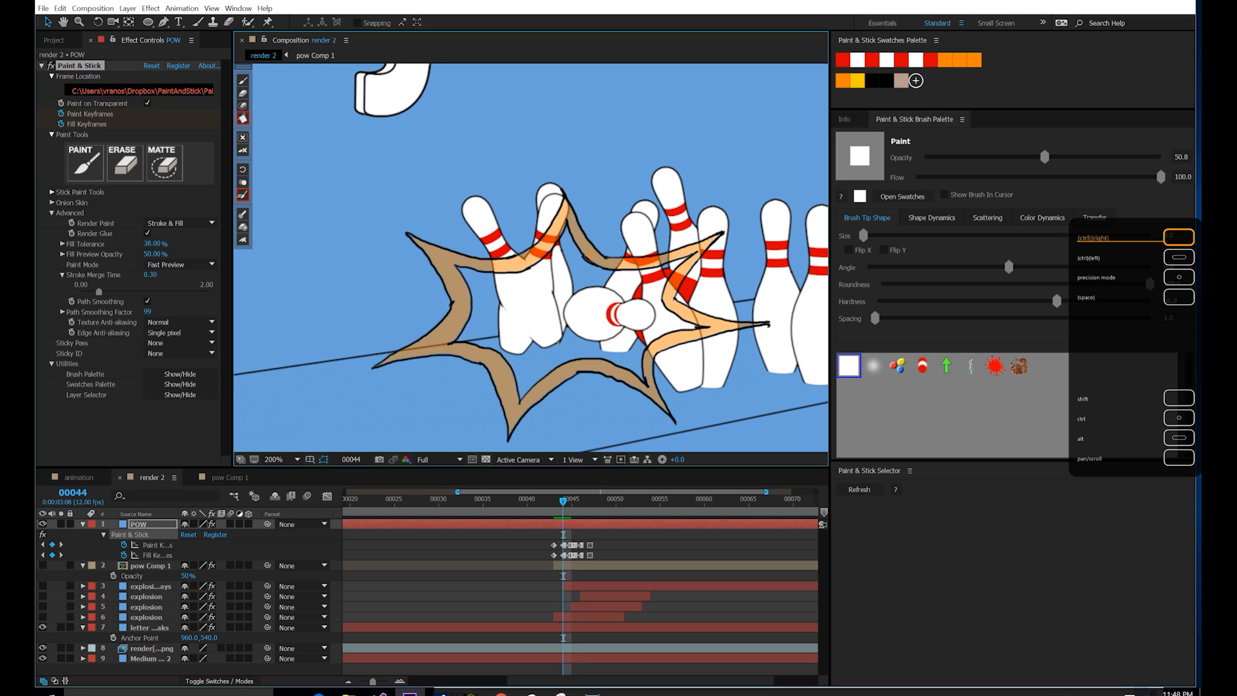
click(588, 256)
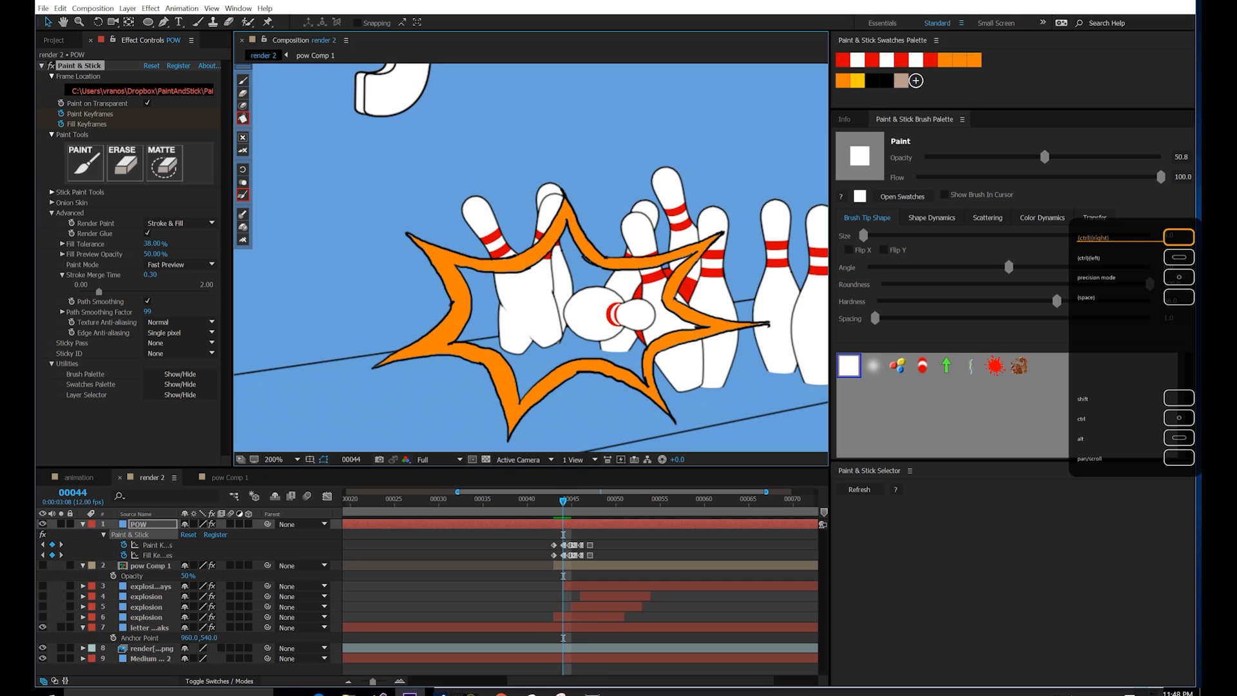
Step: Close the gap in frame 45's inner outline with black, and fill the frame 45 and 46 bands with orange at 50% fill tolerance
key(ctrl+Right)
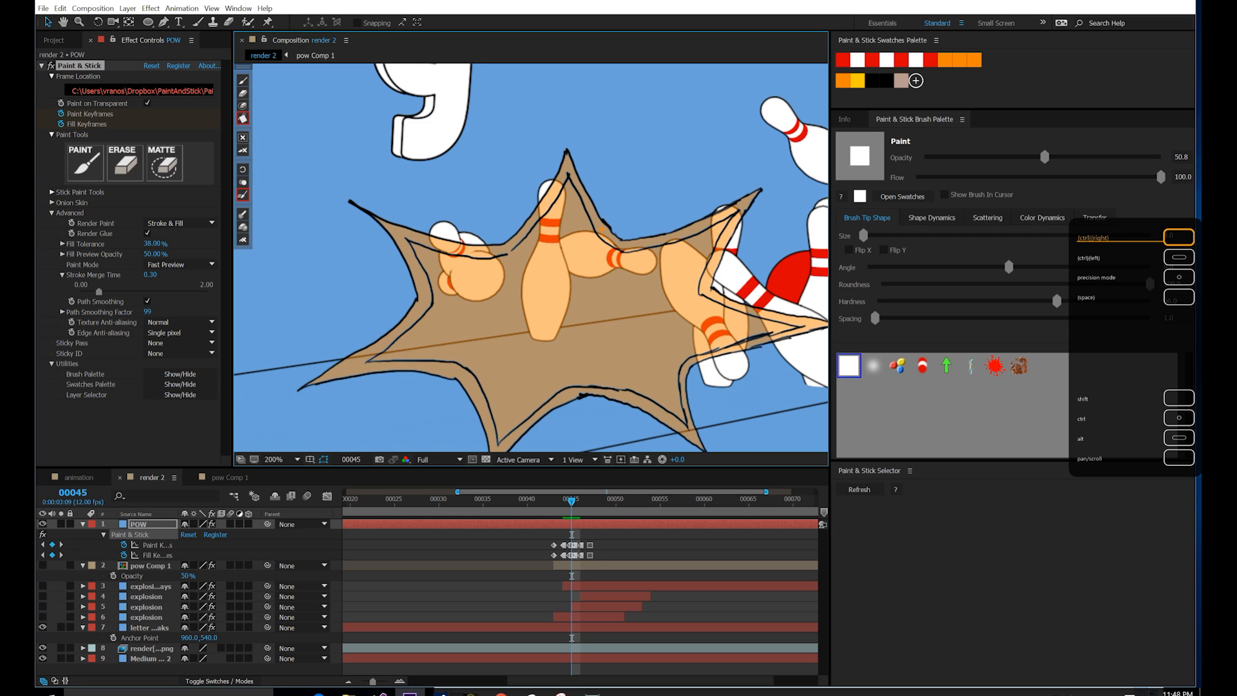
key(b)
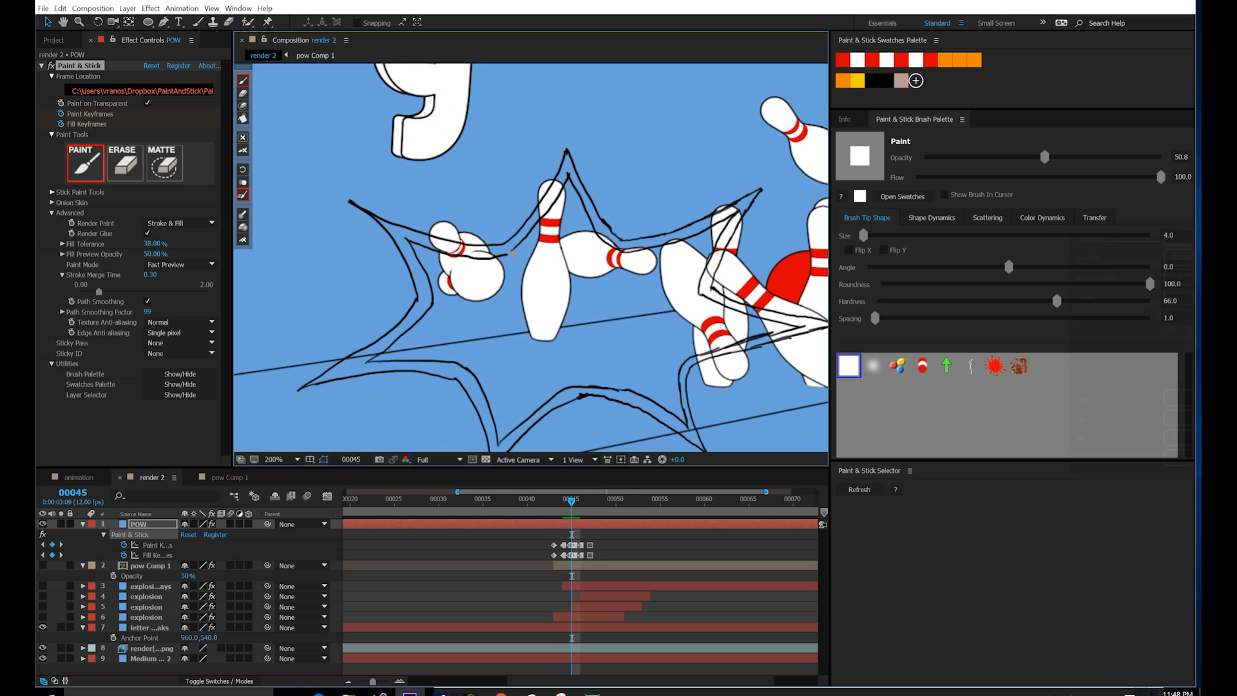
click(875, 83)
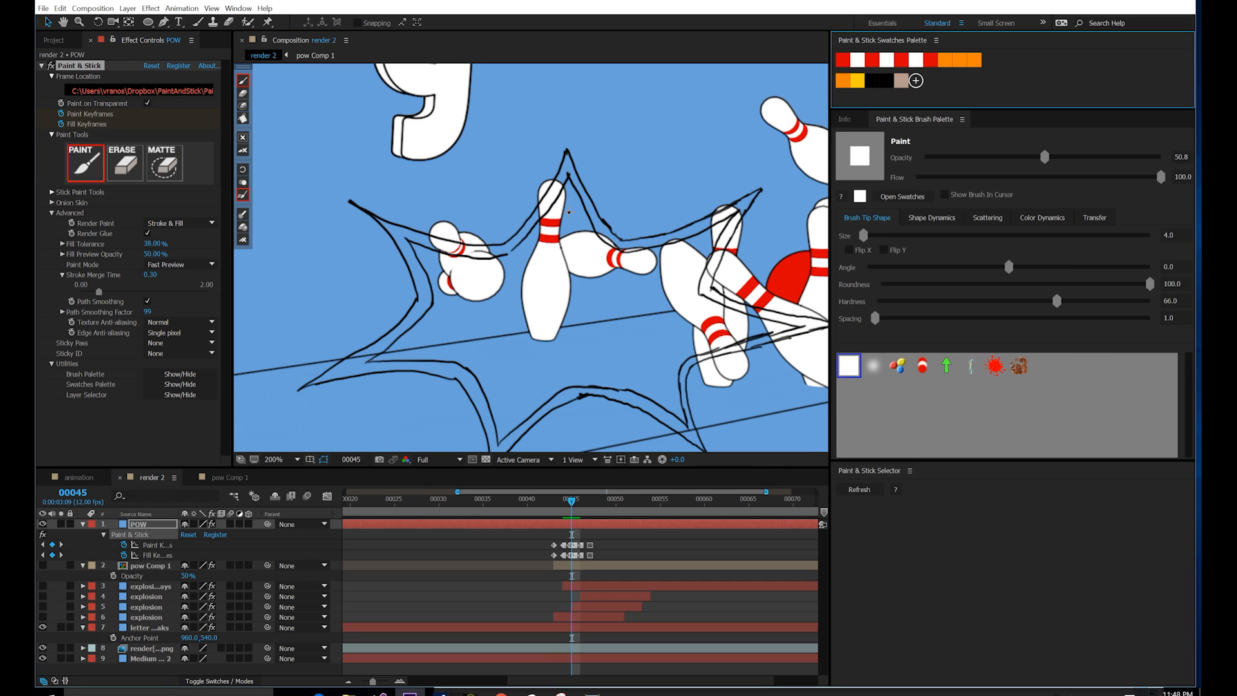
click(506, 256)
key(g)
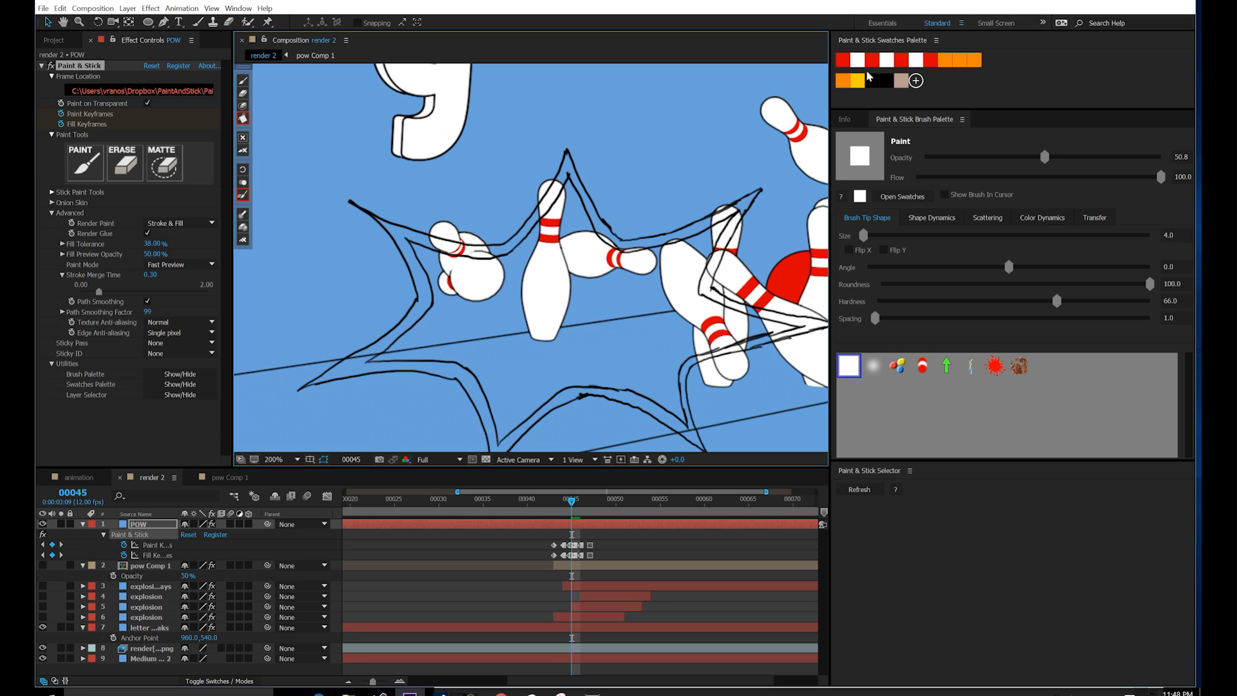
click(844, 83)
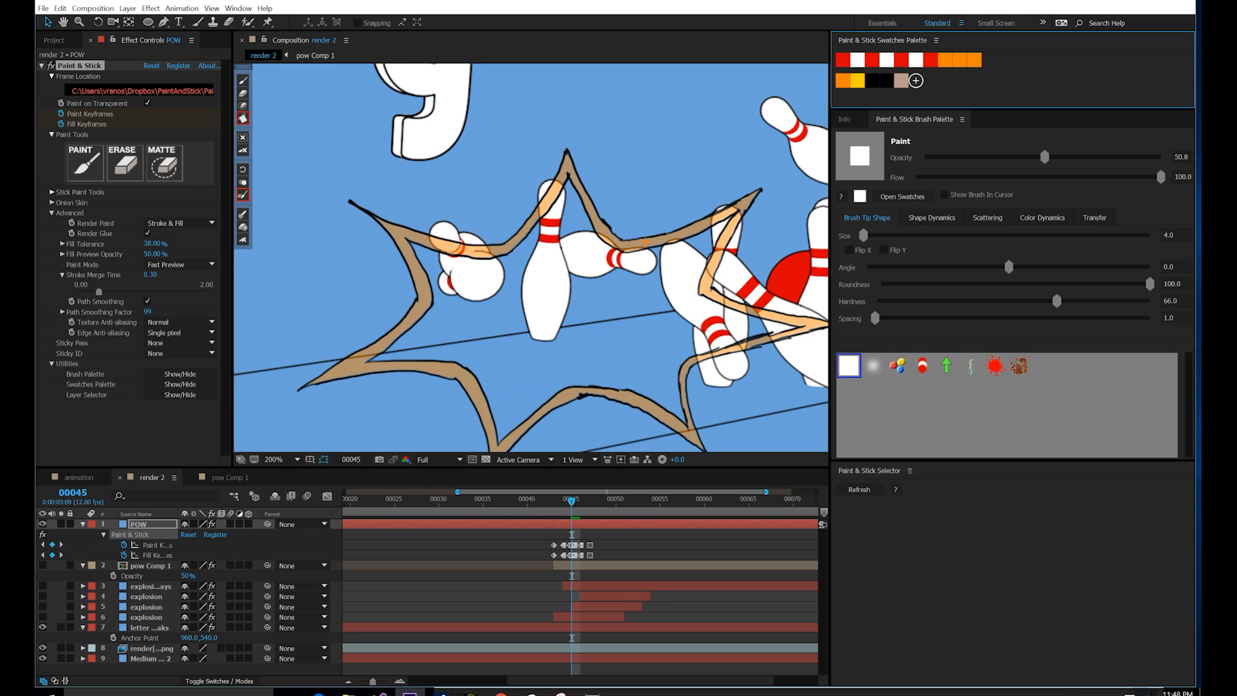
drag(646, 242, 650, 245)
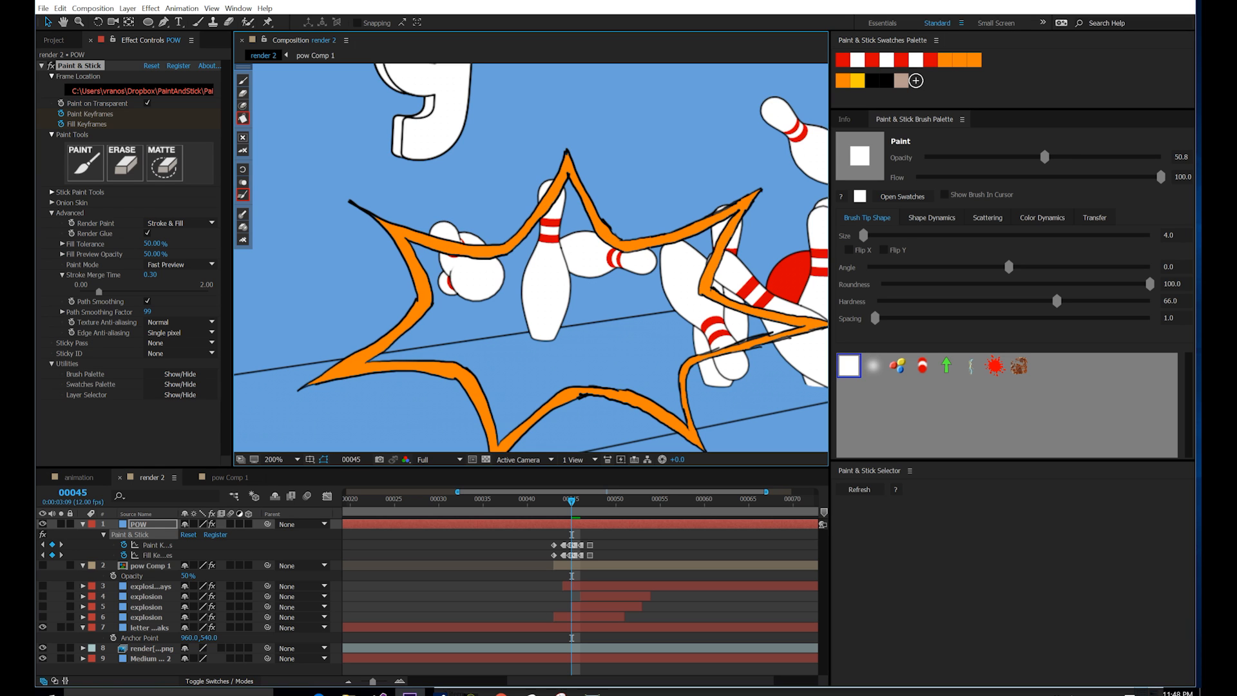
key(Page_Down)
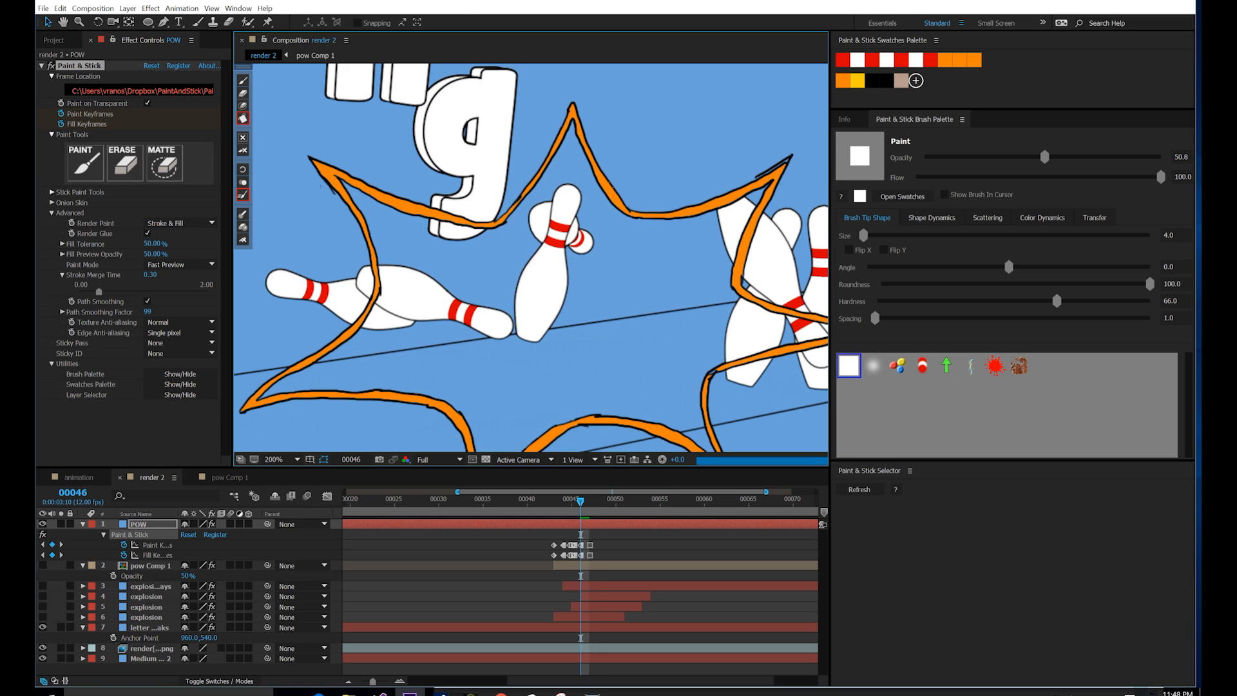
Step: Step back through the painted frames and flip between frames 43 and 44 to compare the orange starbursts
key(ctrl+Left)
key(ctrl+Left)
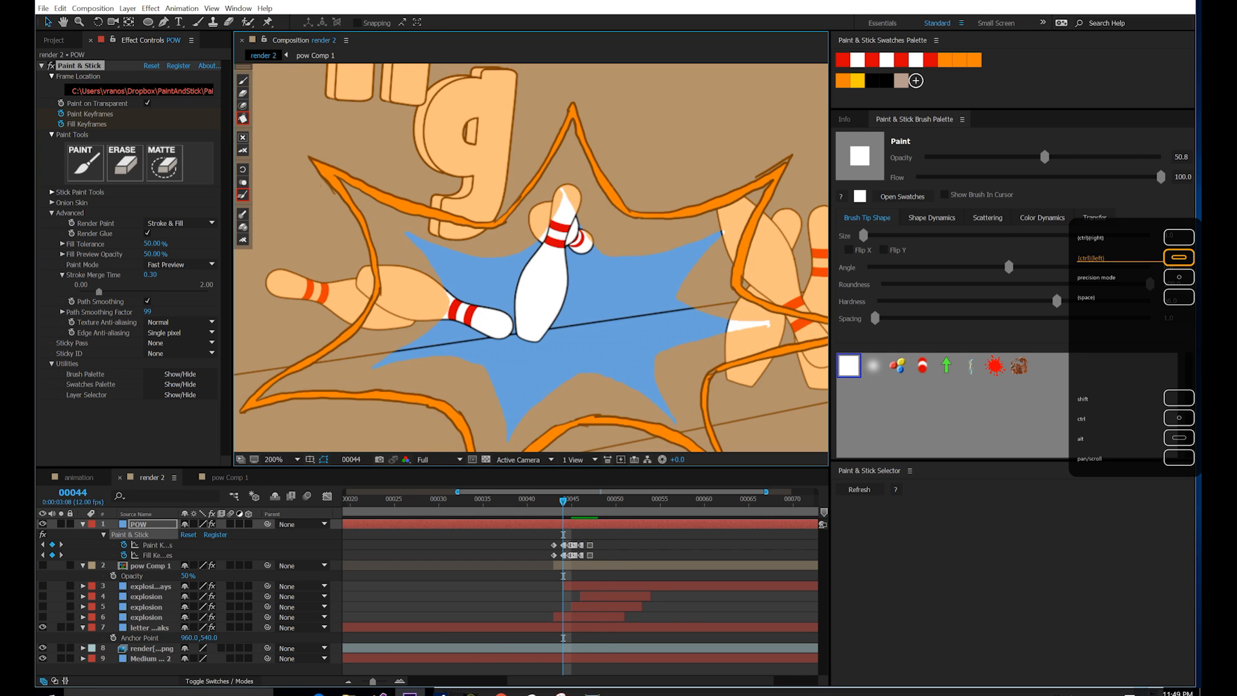
key(ctrl+Left)
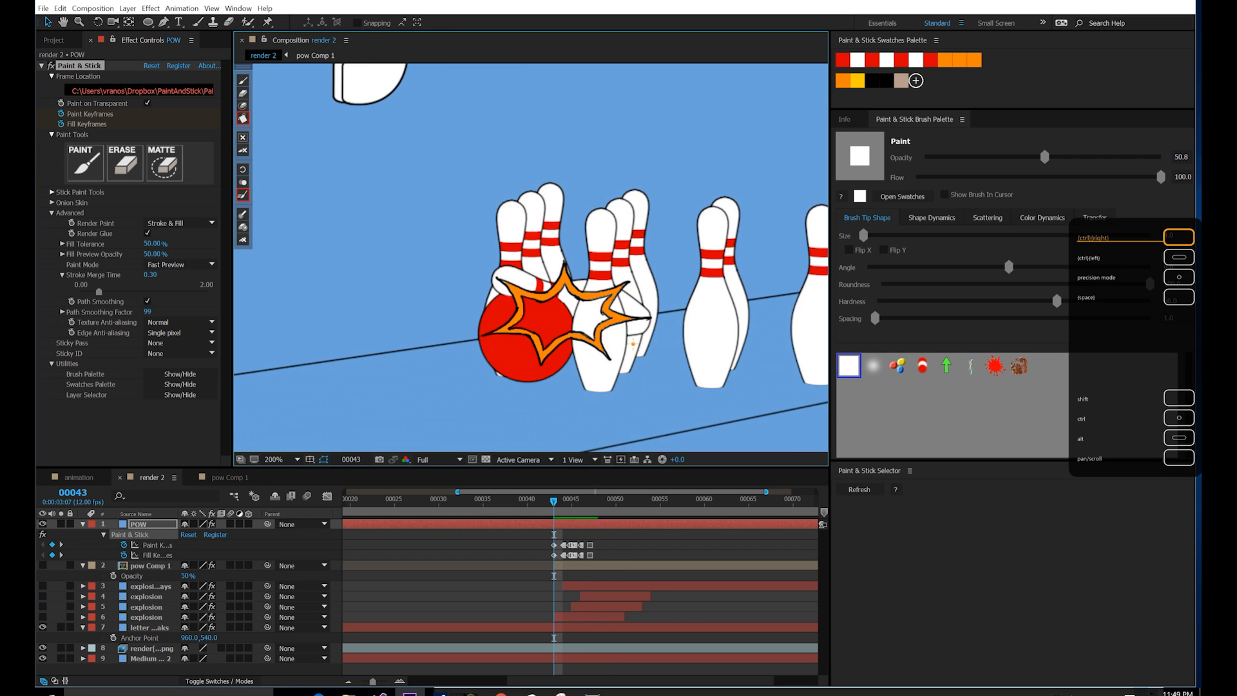
key(ctrl+Right)
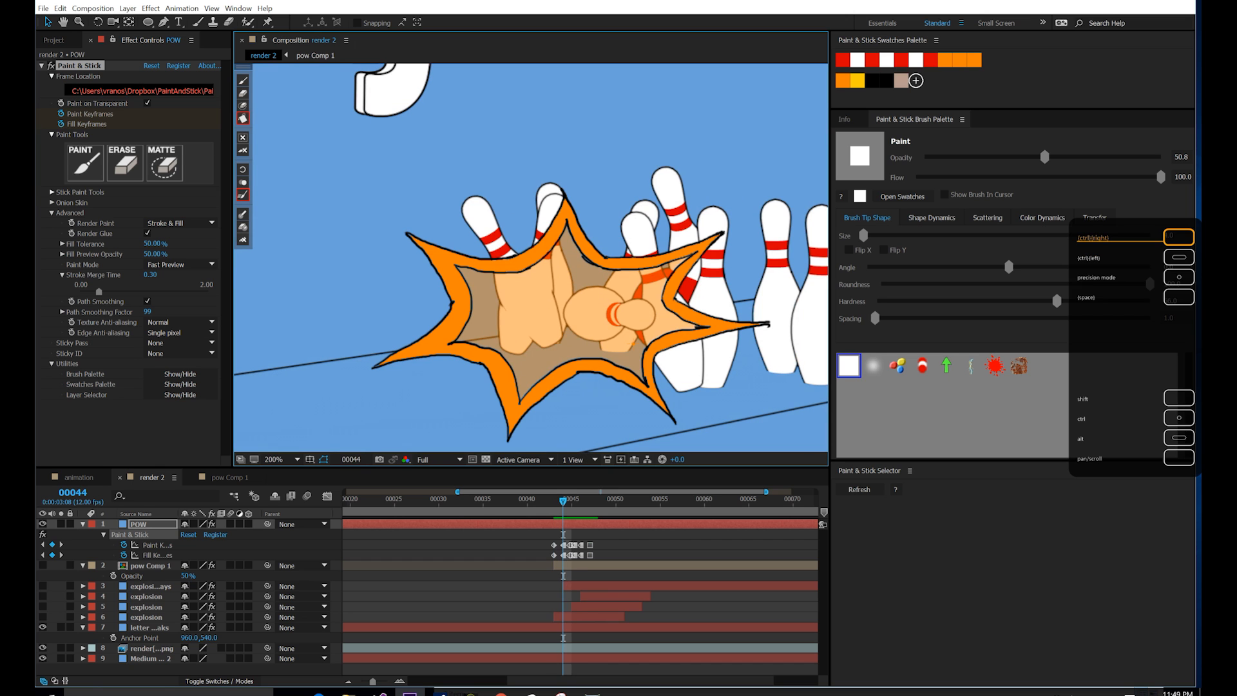
key(ctrl+Left)
key(ctrl+Right)
key(ctrl+Left)
key(ctrl+Right)
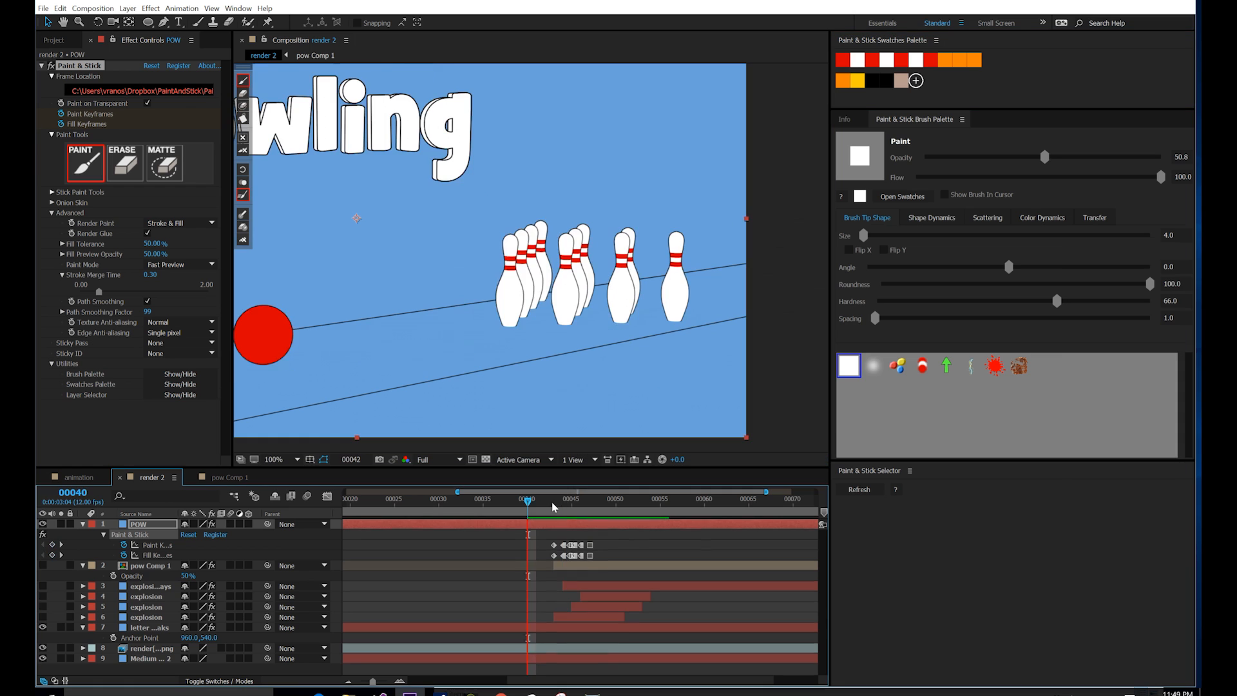
Step: Fill the inside of the frame 43 starburst with yellow at 100% paint opacity
mouse_move(554, 503)
mouse_down()
mouse_move(585, 507)
mouse_move(556, 515)
mouse_up()
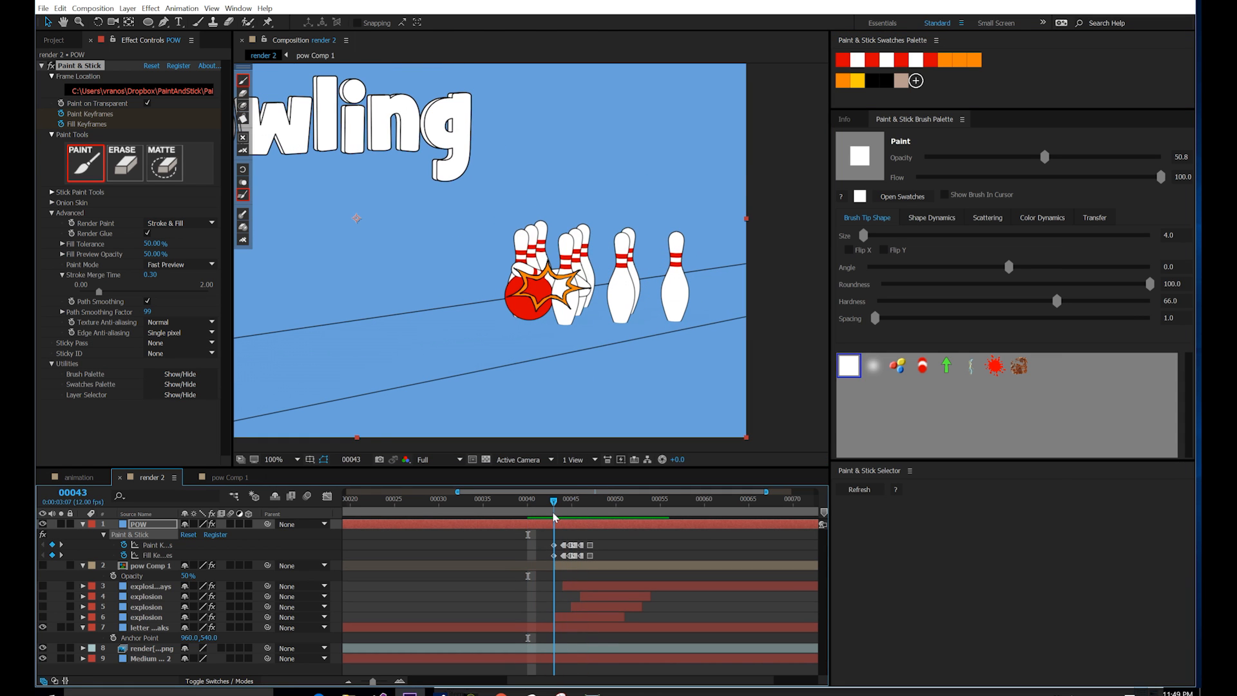
key(period)
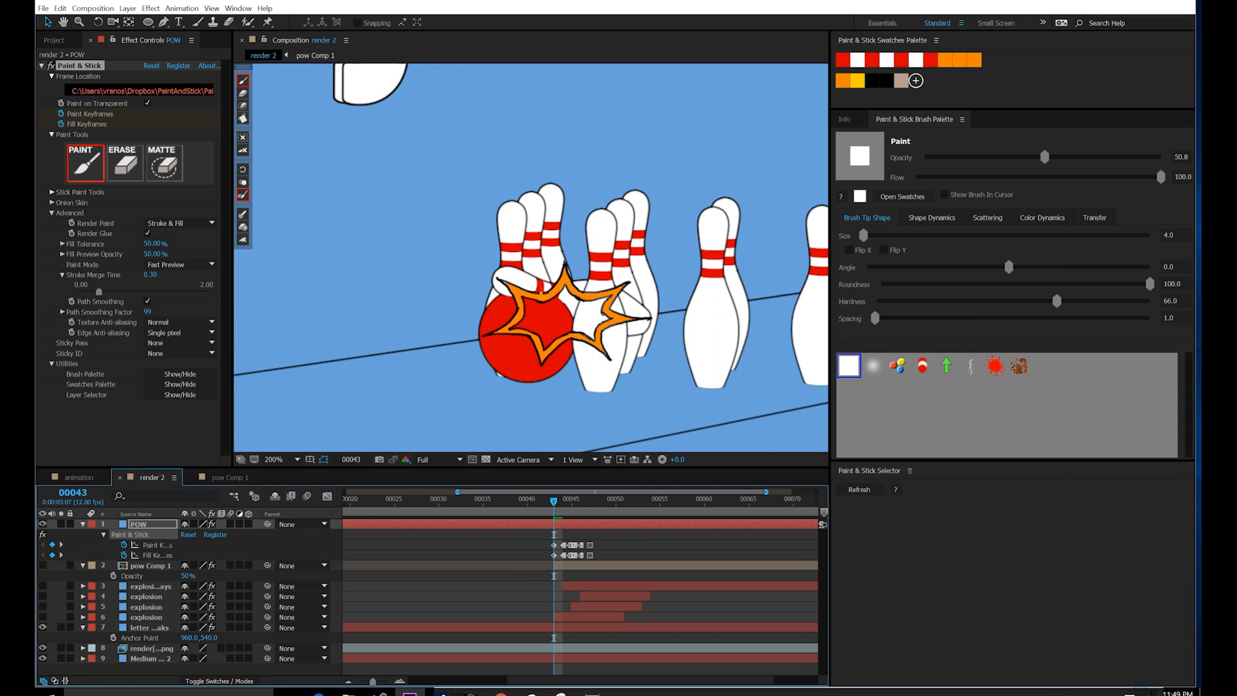
drag(1043, 158, 1174, 170)
click(860, 81)
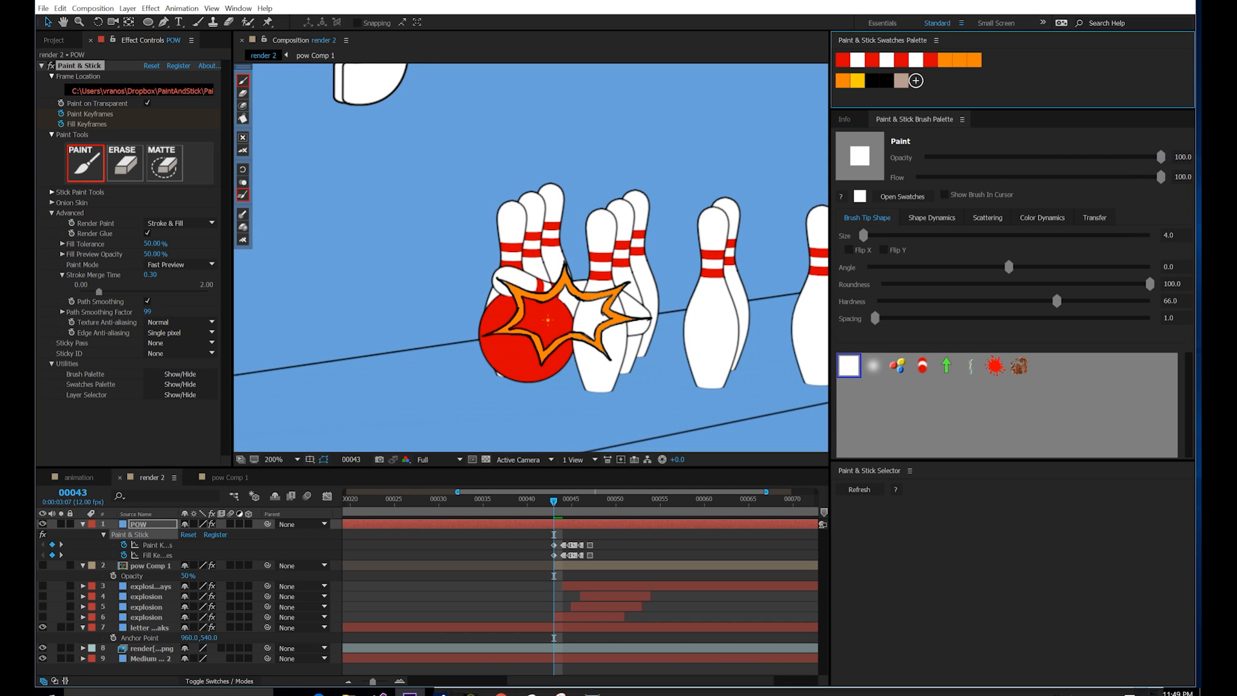
click(548, 319)
click(559, 317)
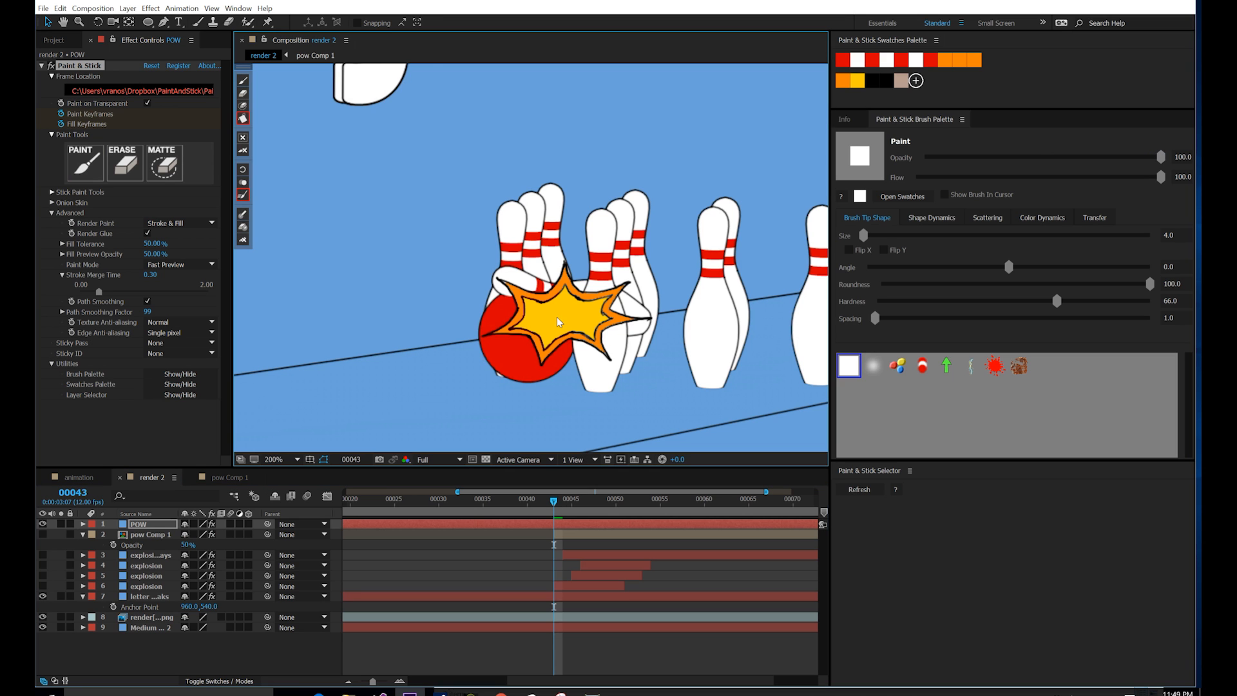
Step: Fill the inside of the frame 44 starburst with orange at 50.5% paint opacity
key(Page_Down)
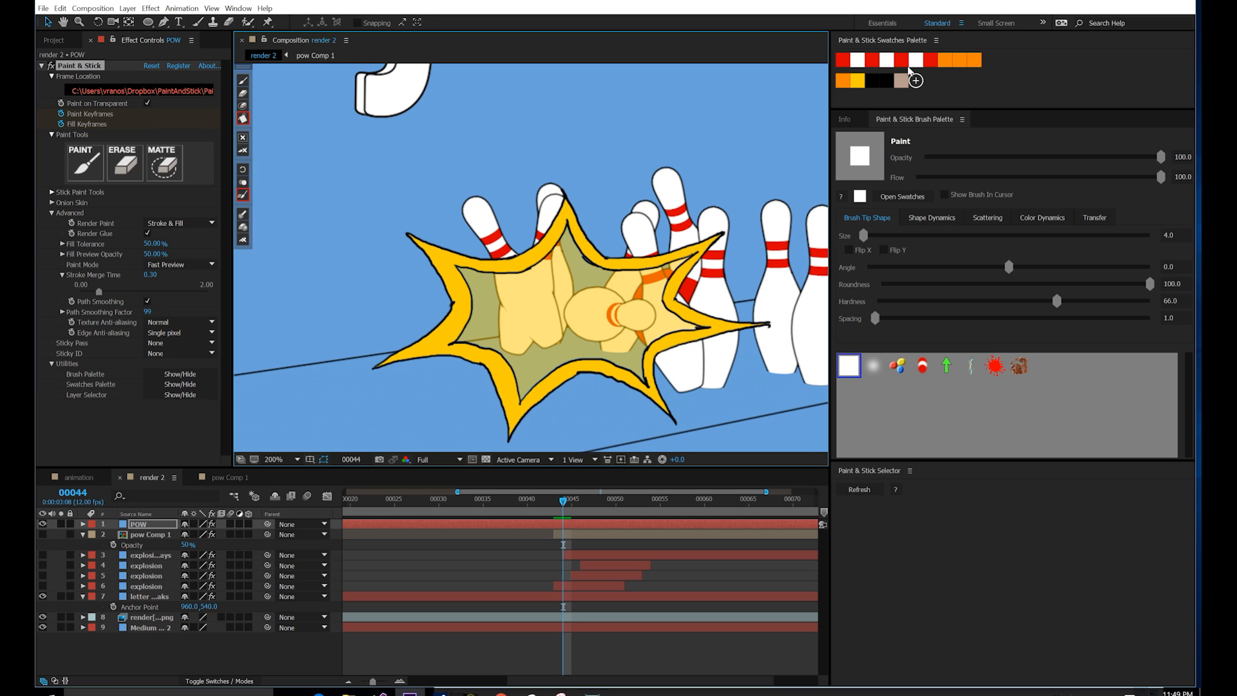
click(844, 79)
drag(1036, 158, 1045, 160)
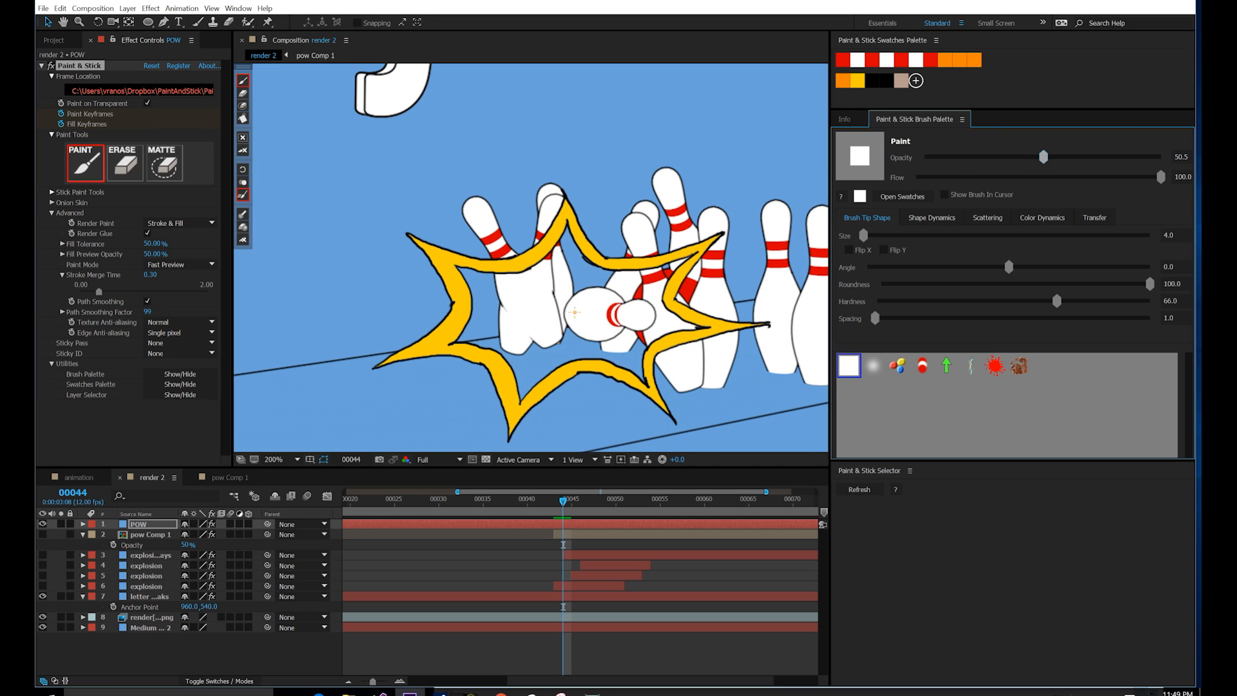
click(528, 297)
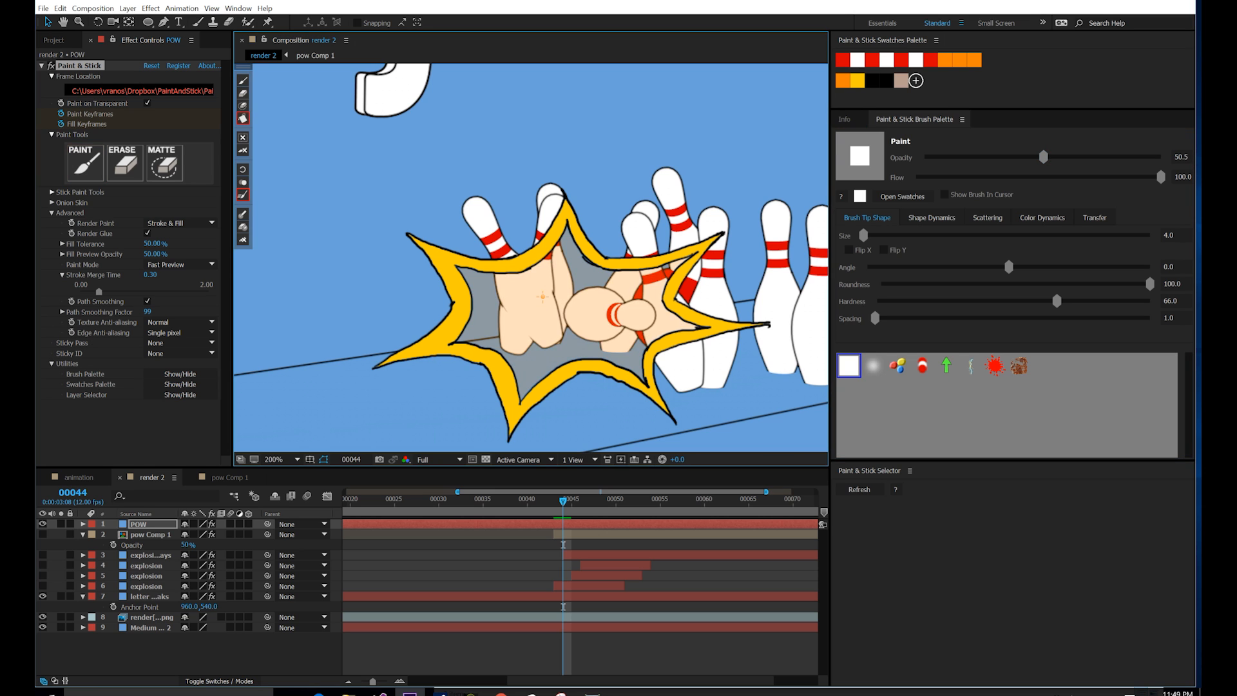
click(543, 296)
key(comma)
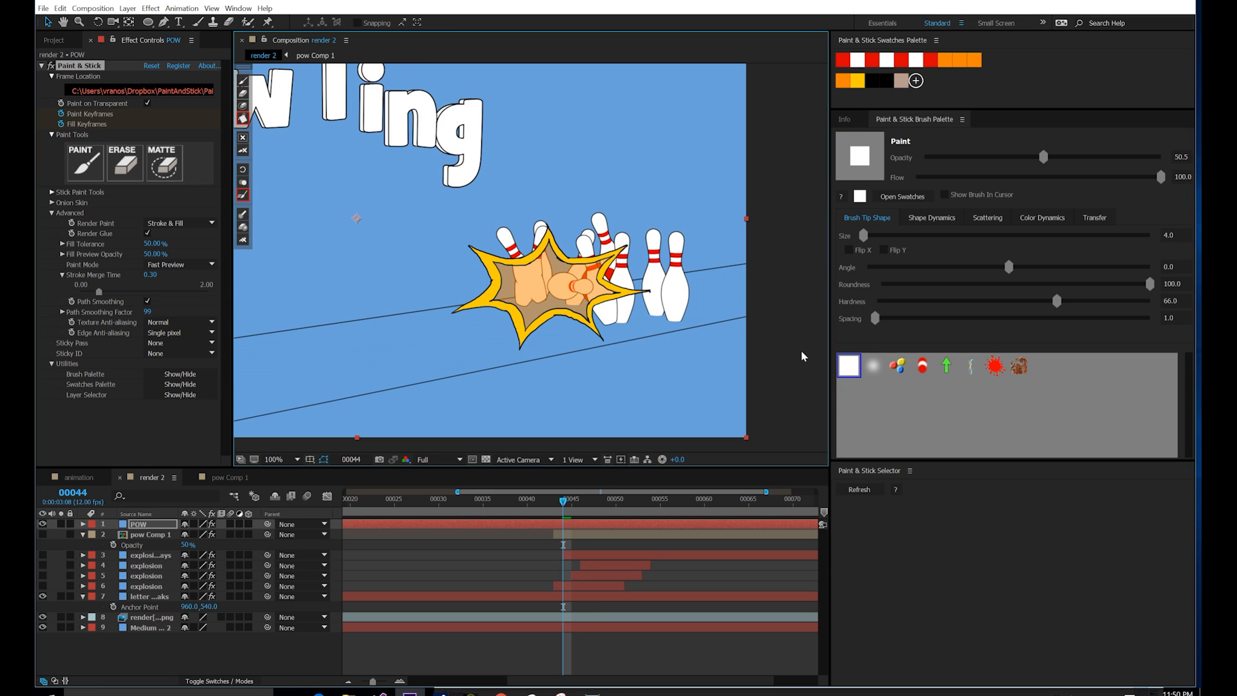
Step: Fill the inside of the frame 45 starburst with yellow at 31.4% paint opacity
key(Page_Down)
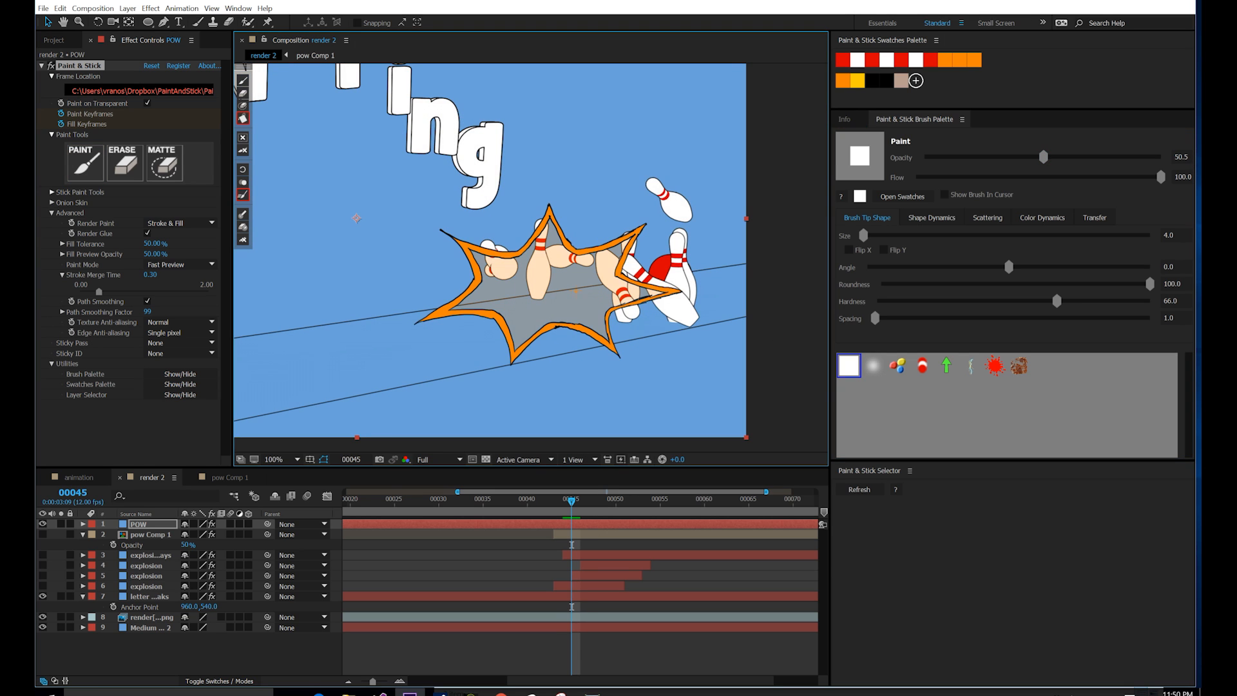
click(863, 81)
drag(981, 158, 999, 158)
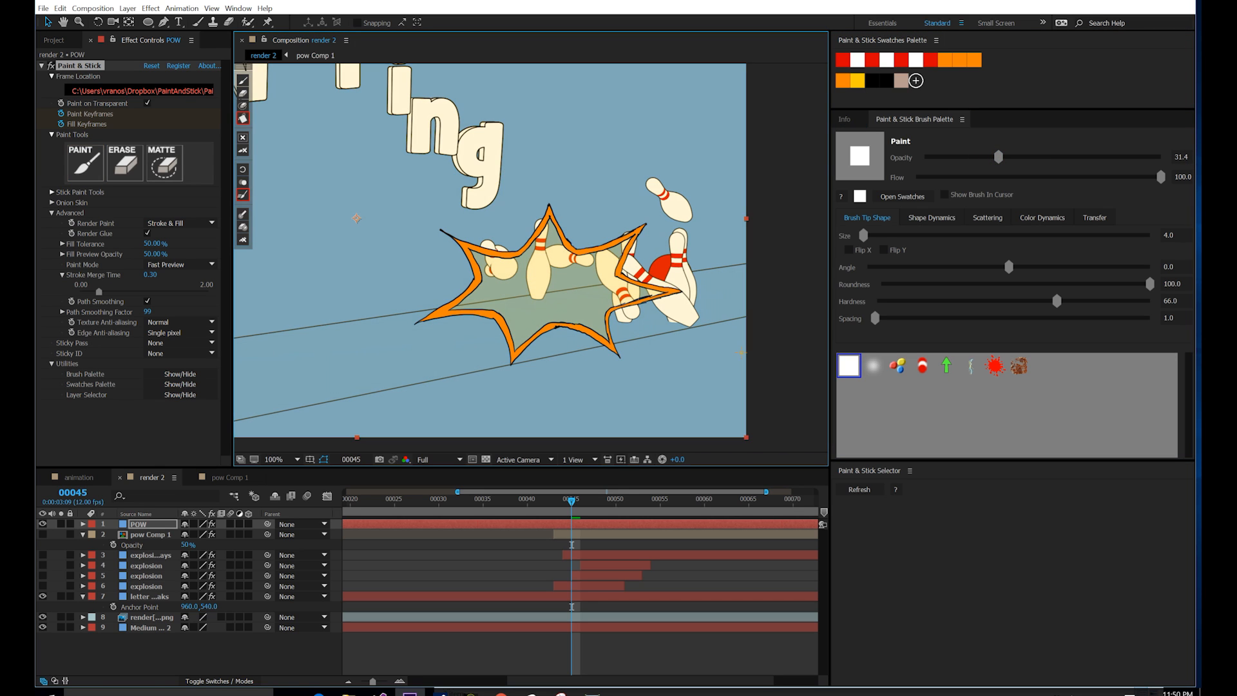
Step: Fill the inside of the frame 46 starburst with orange at 12.1% paint opacity
key(Page_Down)
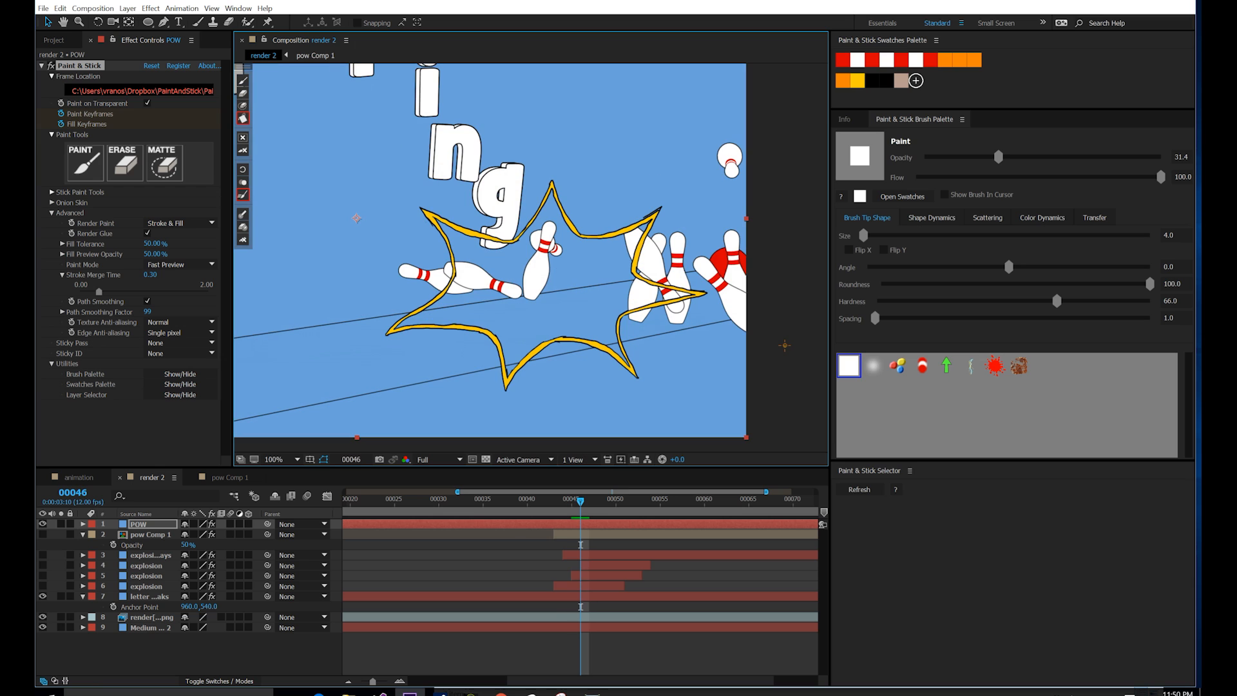
click(849, 84)
drag(938, 159, 954, 161)
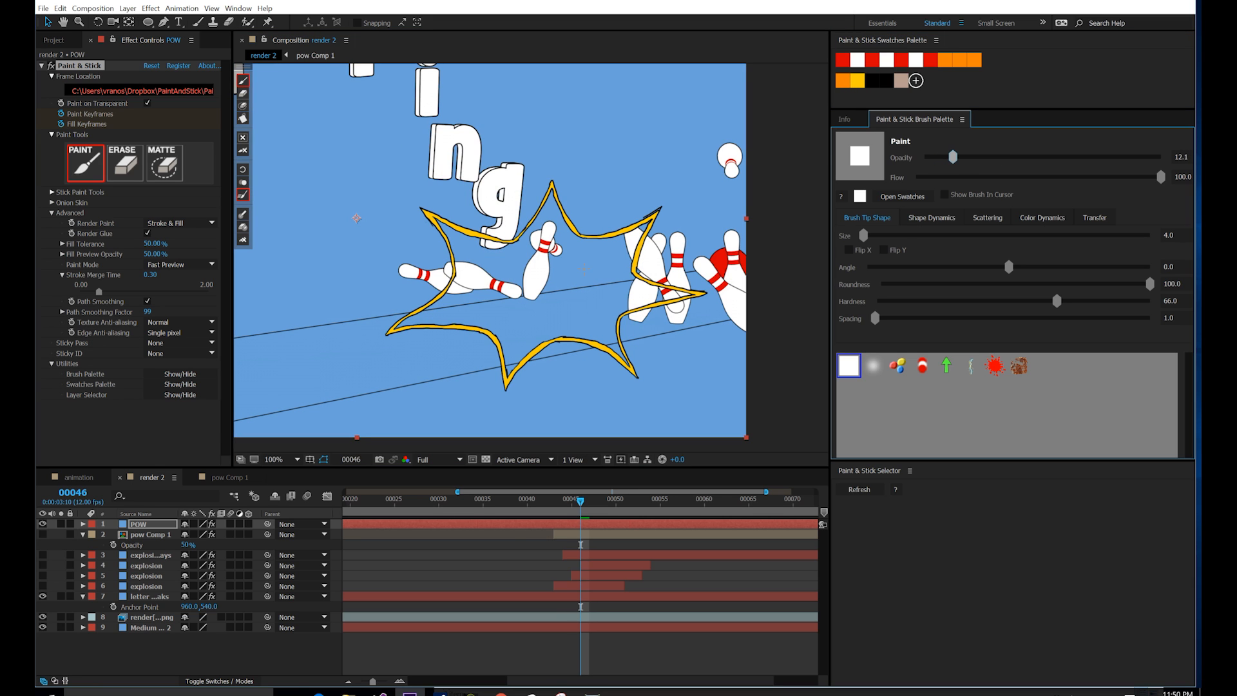
click(563, 266)
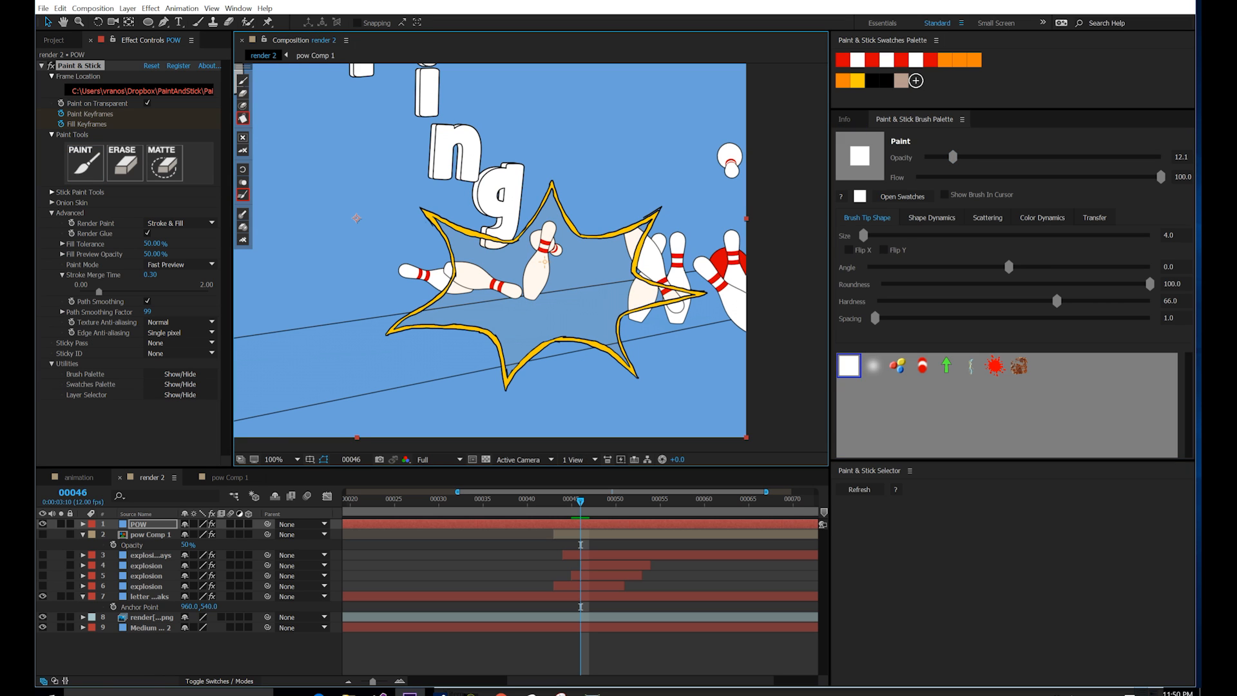
Step: Play back the bowling animation and examine the starburst strike around frames 44 to 46
drag(583, 506, 498, 512)
key(space)
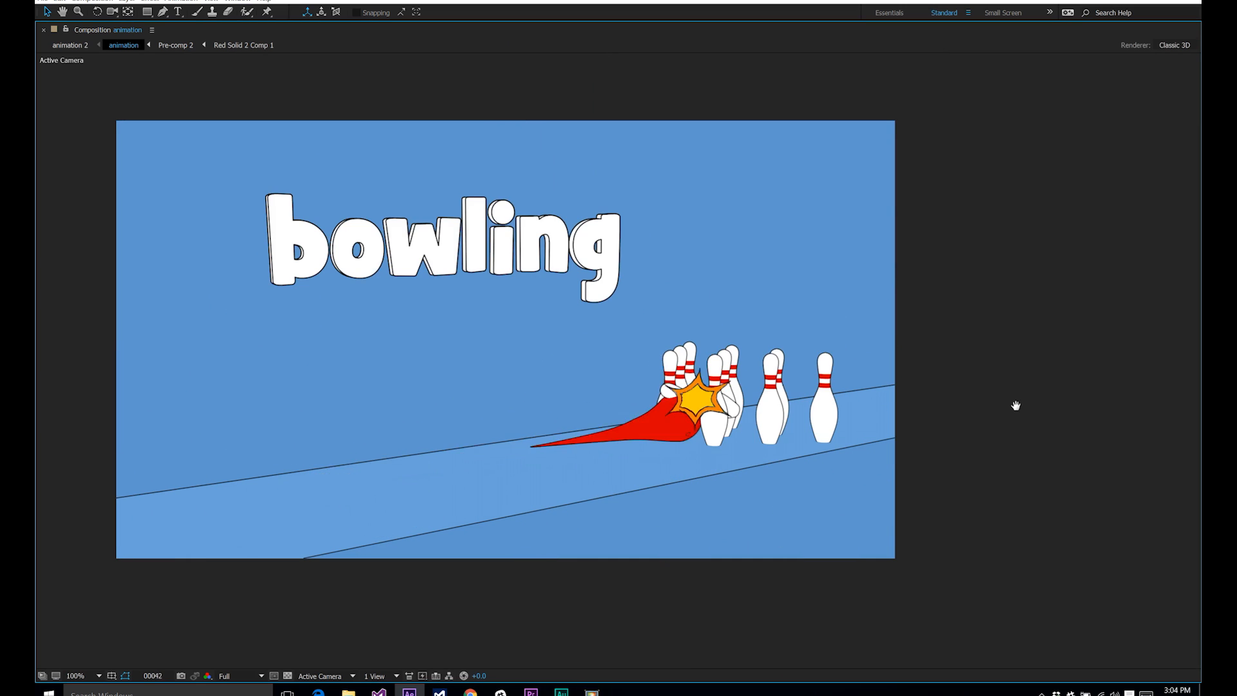
key(space)
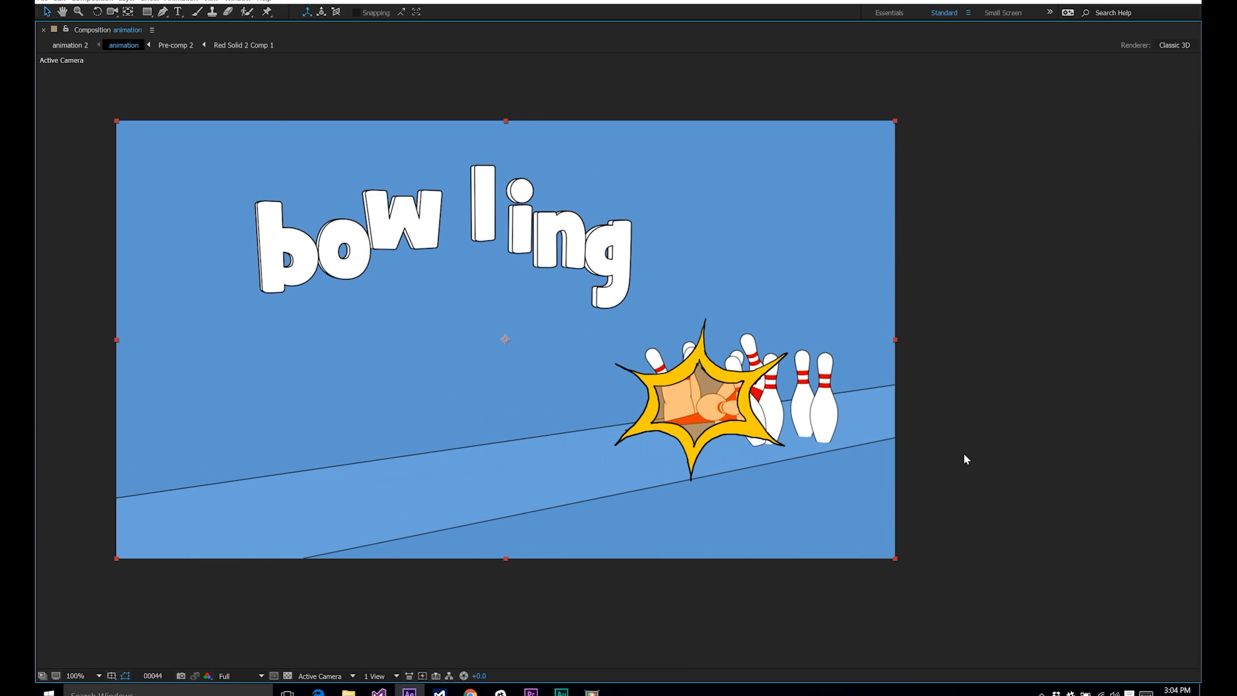
key(grave)
click(647, 462)
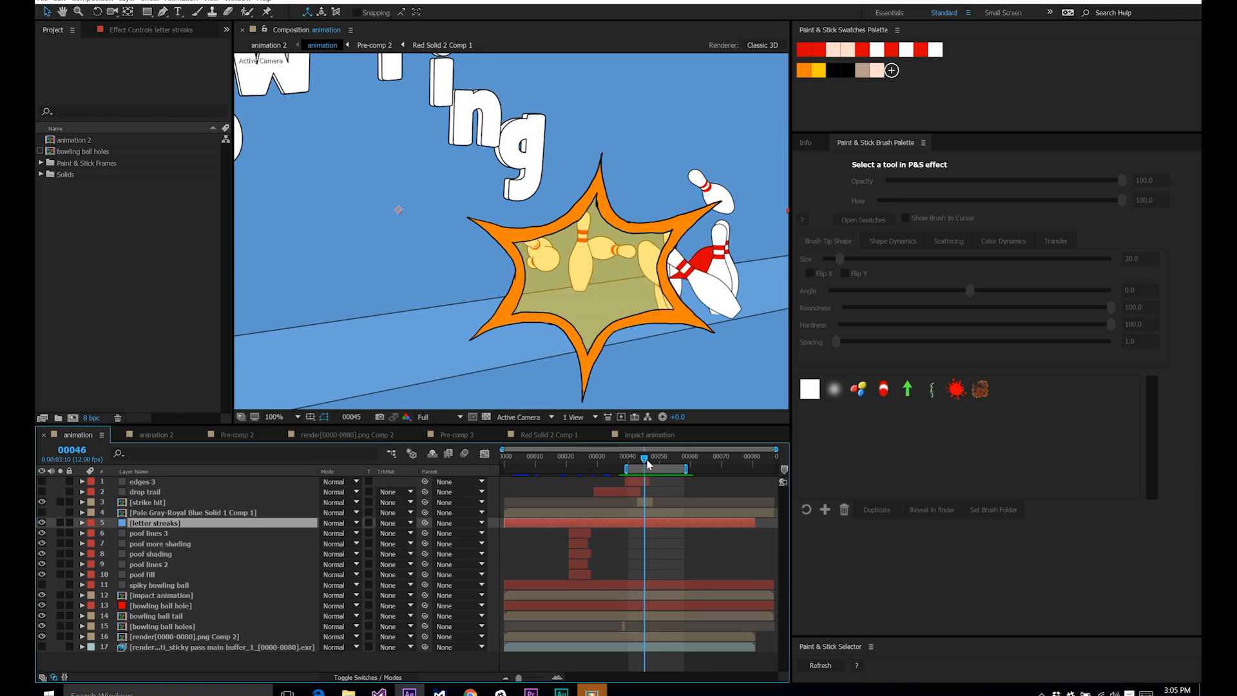
click(648, 462)
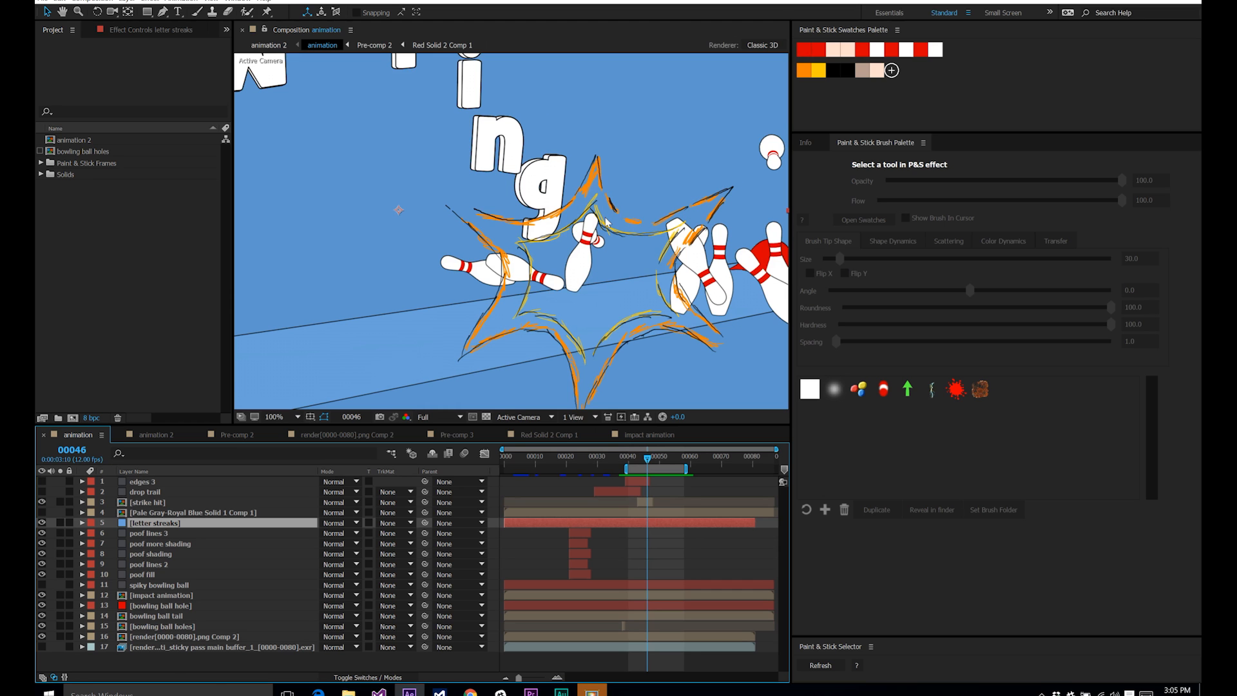
key(grave)
key(space)
key(space)
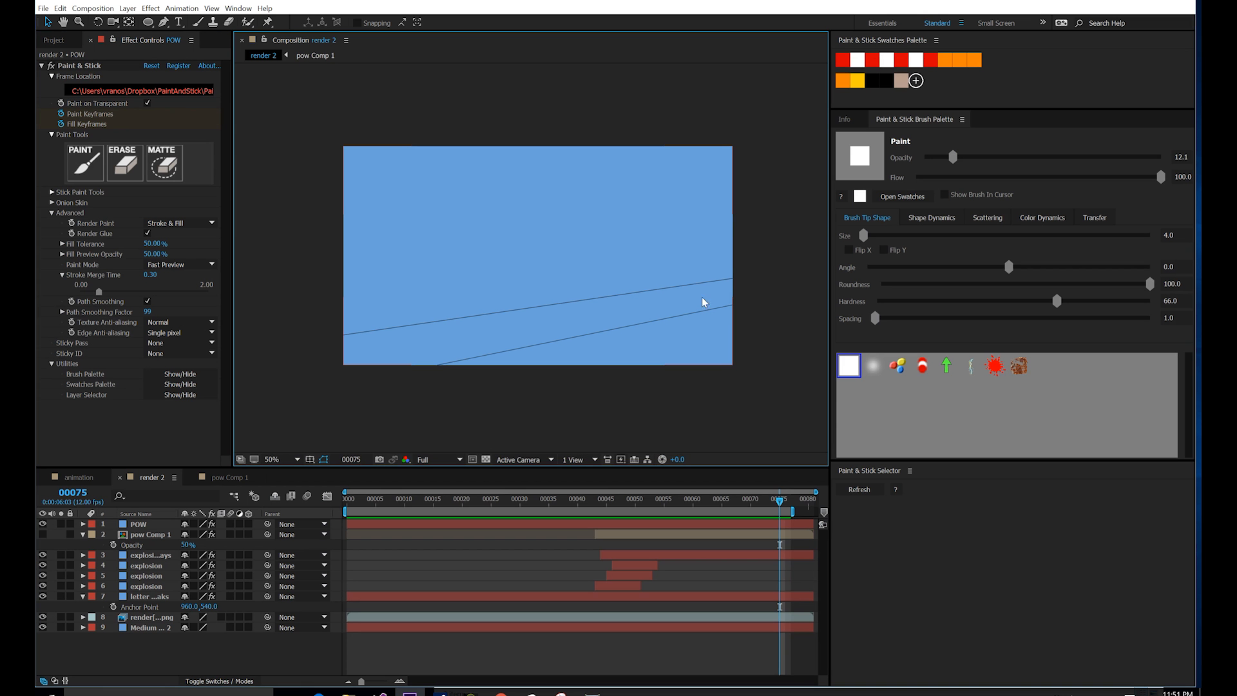
Step: Duplicate the POW layer at frame 43 and make the copy a 3D layer
mouse_move(625, 501)
mouse_down()
mouse_move(593, 509)
mouse_move(606, 508)
mouse_up()
click(549, 302)
scroll(549, 303, up, 2)
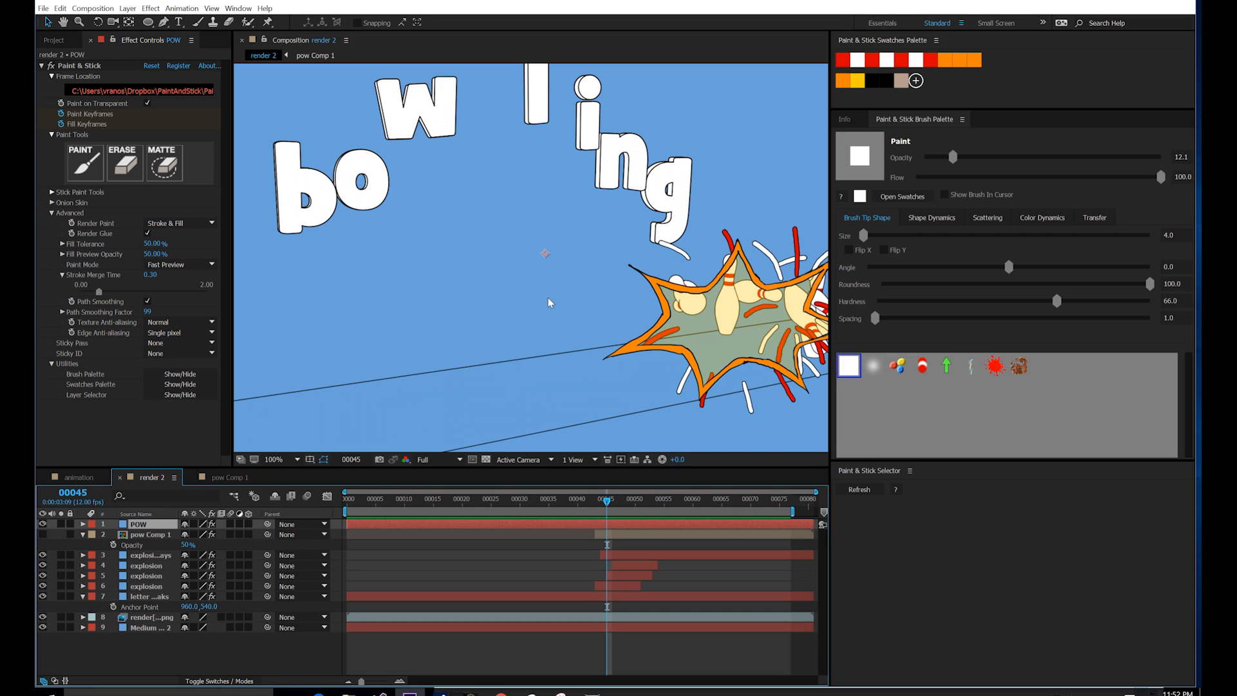
scroll(549, 303, down, 2)
mouse_move(594, 506)
mouse_down()
mouse_move(491, 514)
mouse_move(607, 523)
mouse_move(596, 526)
mouse_up()
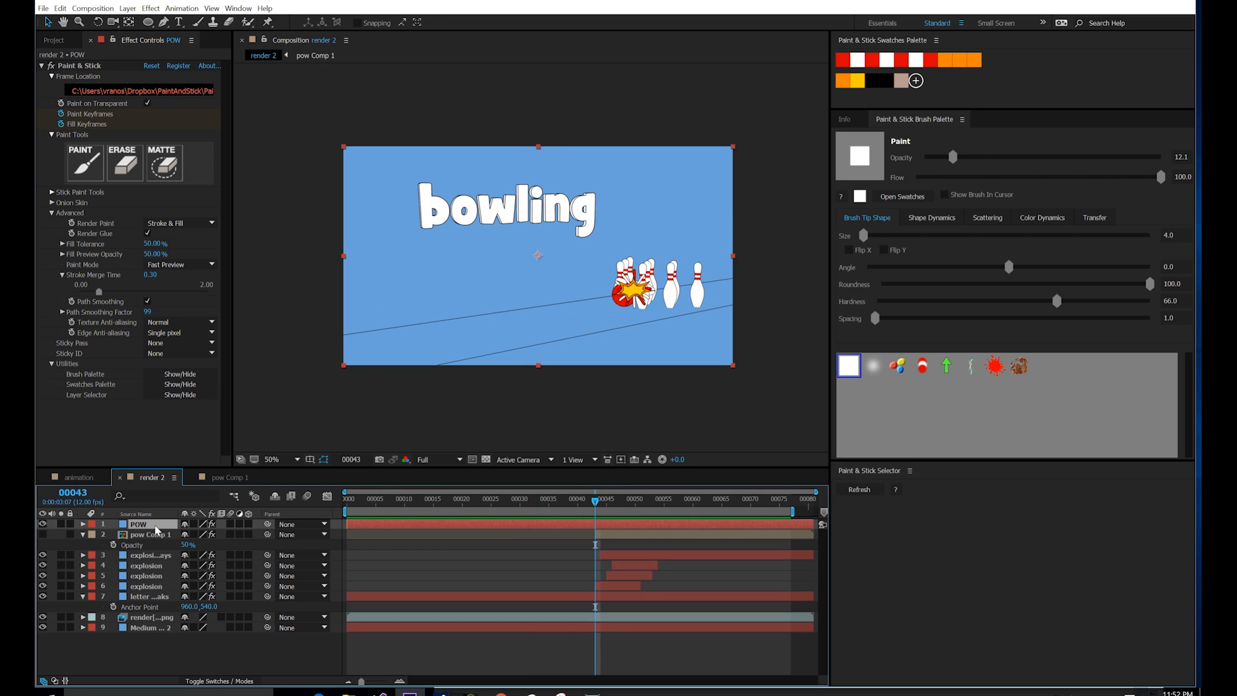
key(ctrl+d)
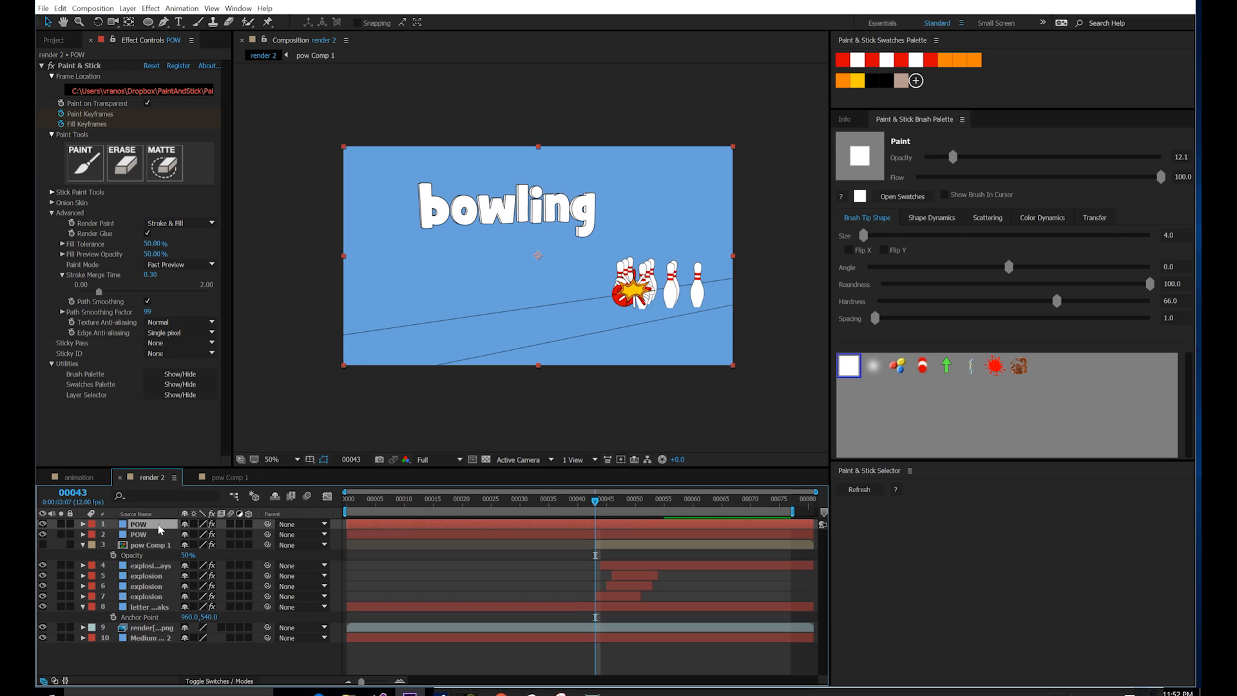
click(248, 525)
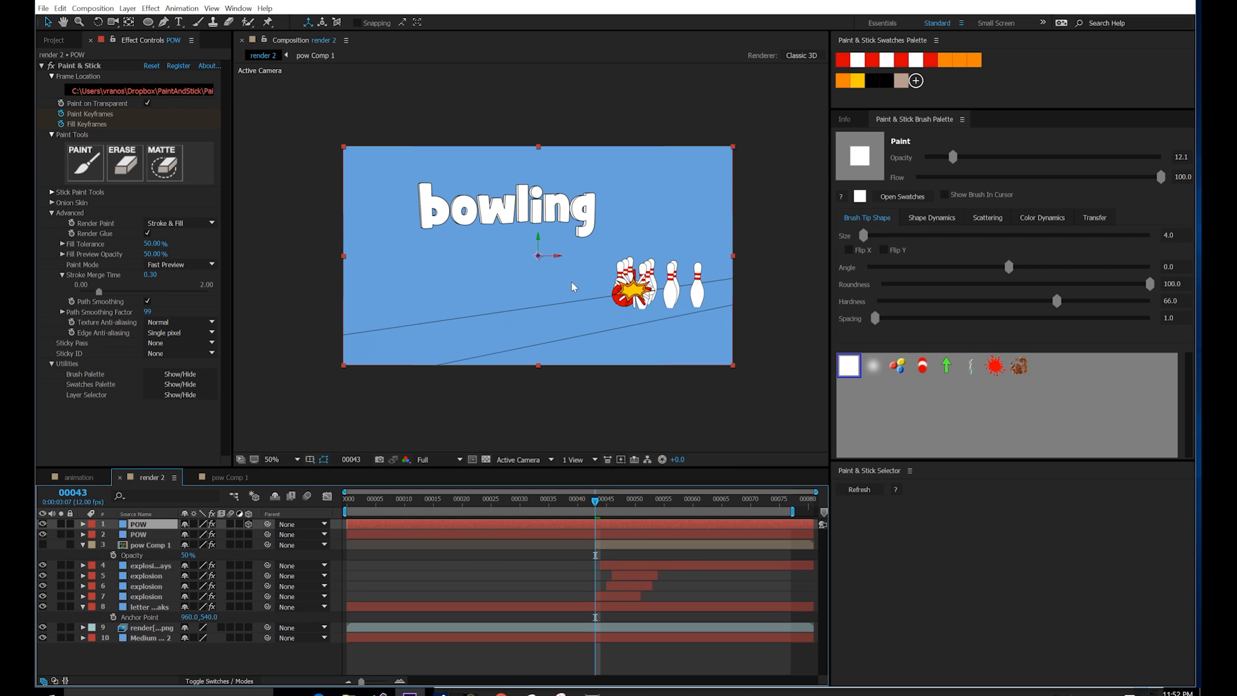
Step: Move the POW copy's anchor point onto the starburst and trim the start of both POW layers to frame 43
key(y)
drag(538, 255, 637, 292)
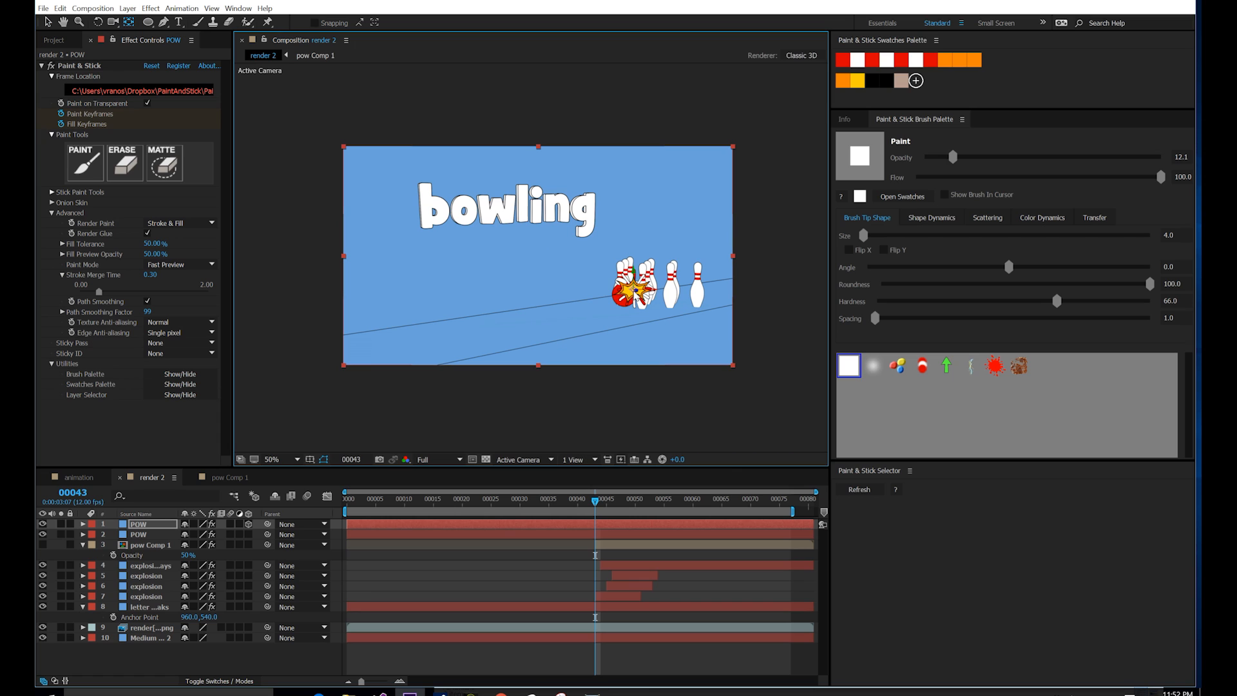
click(602, 525)
key(alt+[)
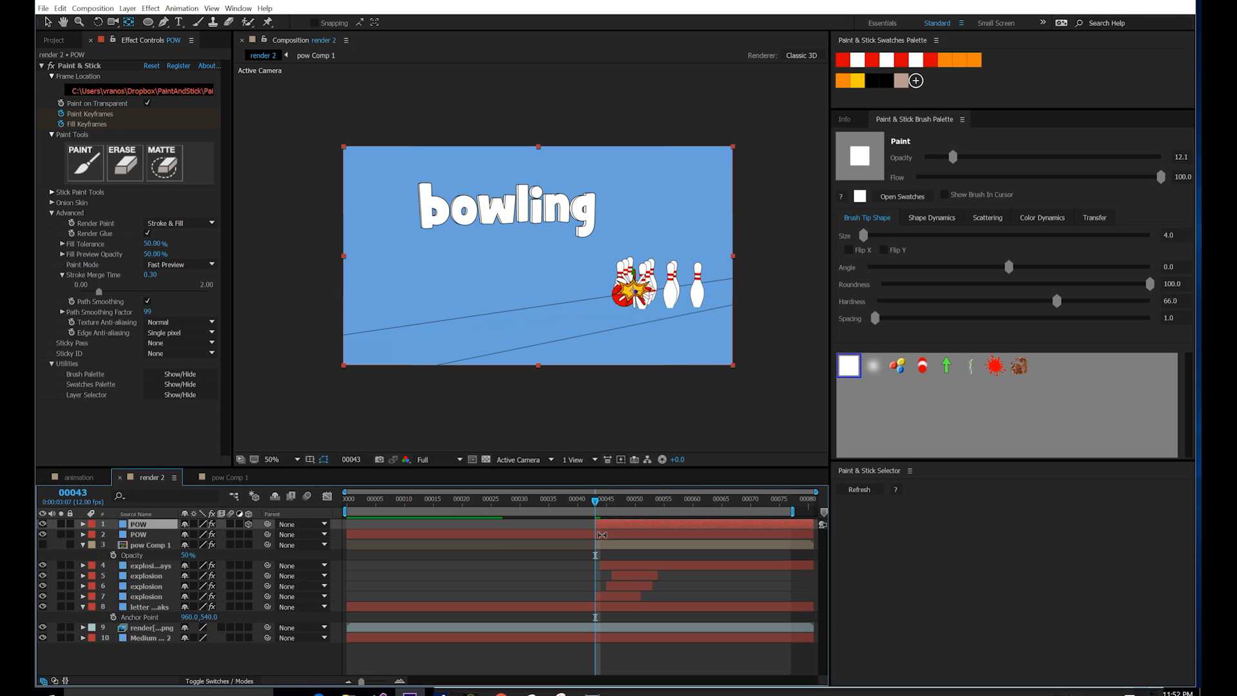
click(603, 535)
key(alt+[)
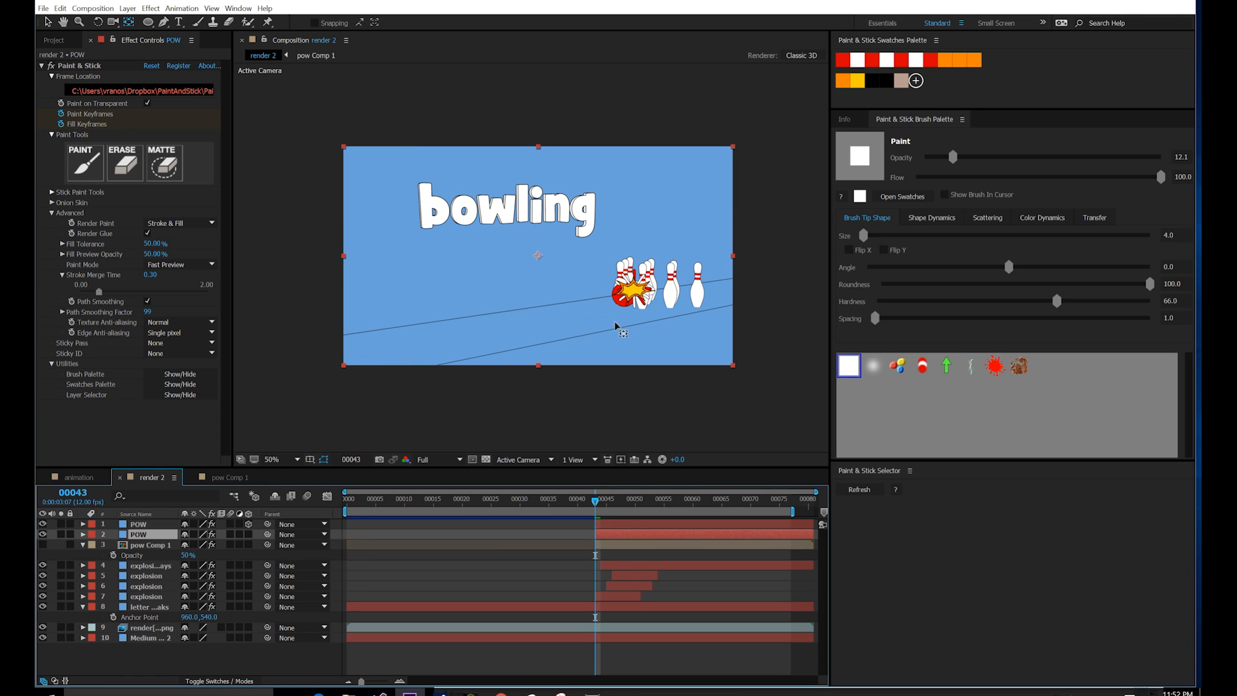
Step: Move the POW copy to the spot where the ball hits the lane and shift its layer earlier to match that impact
click(629, 295)
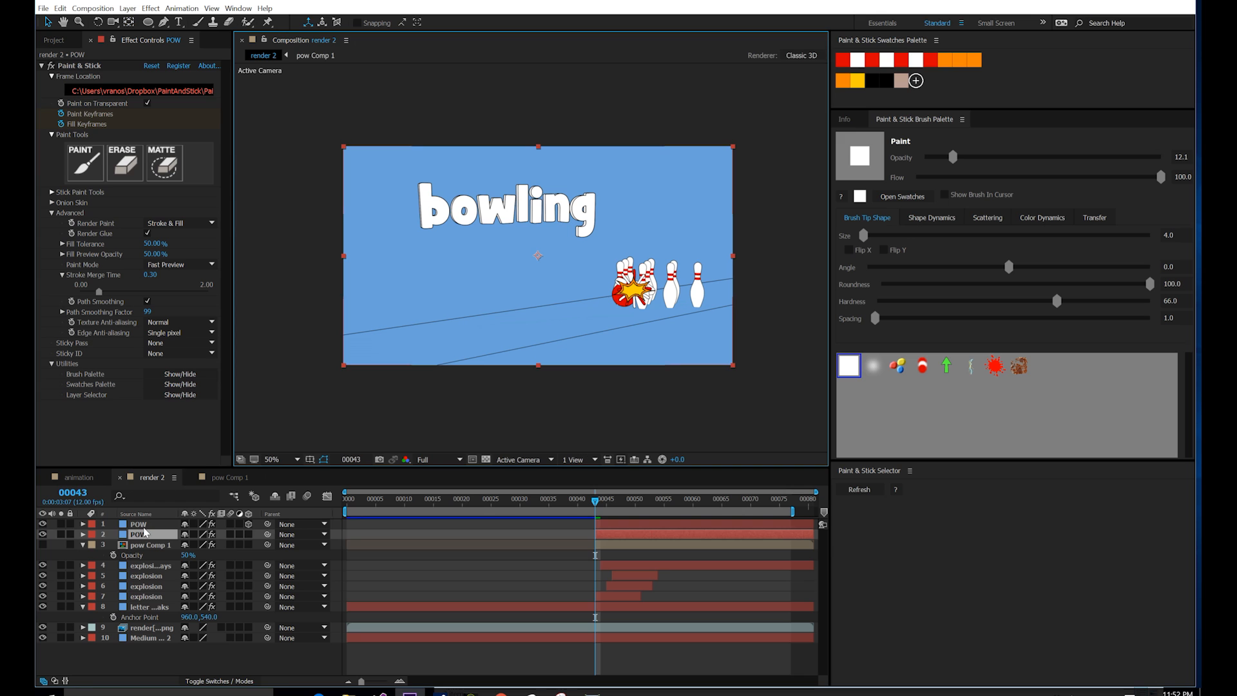
click(144, 528)
drag(621, 307, 419, 349)
drag(505, 499, 525, 506)
drag(407, 279, 519, 241)
drag(621, 523, 553, 524)
drag(744, 253, 653, 291)
scroll(580, 316, up, 1)
drag(628, 305, 565, 312)
Step: Rotate the POW copy in 3D so the starburst lies flat on the lane, undoing the unwanted rotation trials
key(r)
drag(204, 555, 187, 546)
key(ctrl+z)
mouse_move(202, 565)
mouse_down()
mouse_move(163, 566)
mouse_move(210, 555)
mouse_up()
key(ctrl+z)
drag(198, 545, 236, 546)
mouse_move(204, 555)
mouse_down()
mouse_move(204, 566)
mouse_move(198, 545)
mouse_up()
key(ctrl+z)
Step: Preview the ball's landing and examine the flattened POW starburst under it at frame 31
click(516, 403)
scroll(515, 403, down, 1)
click(526, 502)
key(space)
drag(527, 502, 532, 511)
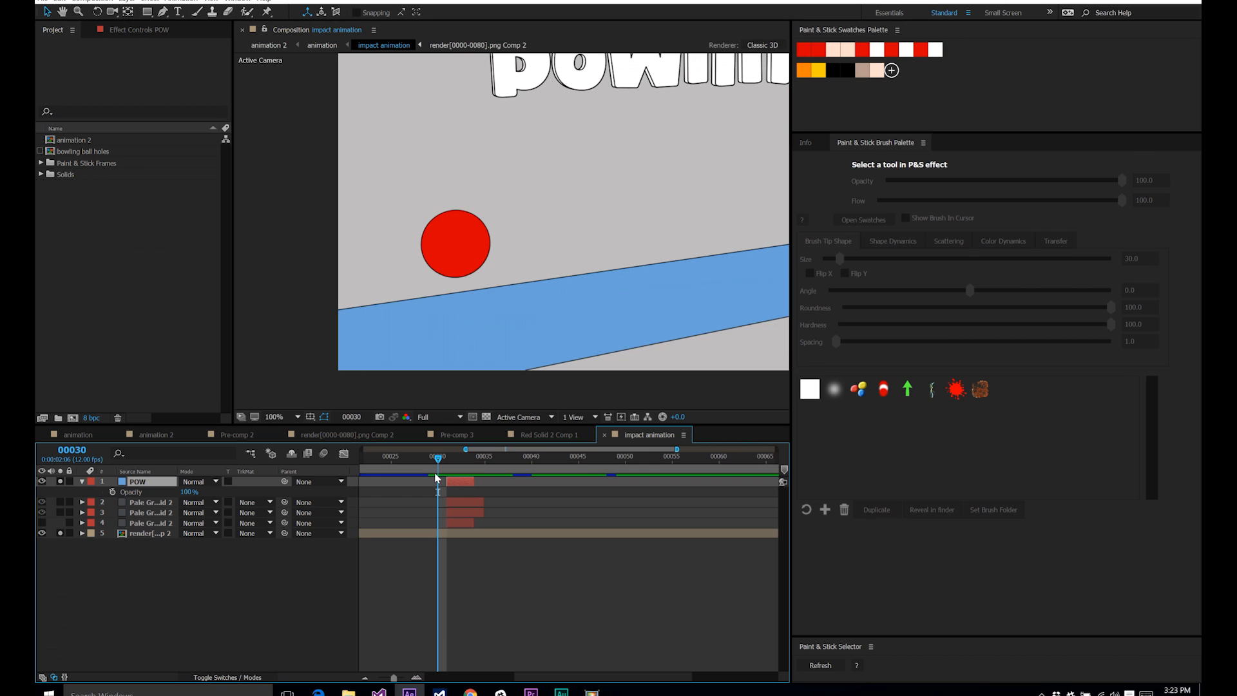
mouse_move(437, 478)
mouse_down()
mouse_move(475, 478)
mouse_move(437, 480)
mouse_move(475, 483)
mouse_move(447, 491)
mouse_up()
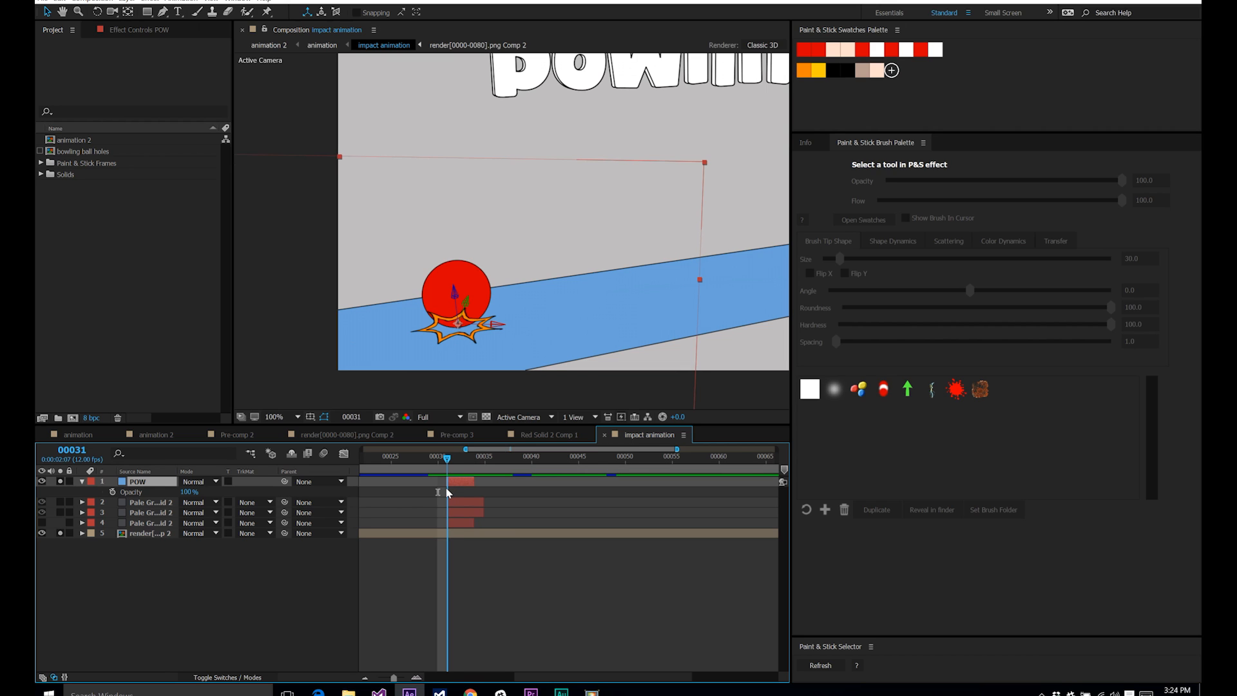
Step: Hide the POW layer, solo the two impact drawing layers below it, and examine the hand-drawn explosion over frames 31 to 34
click(41, 481)
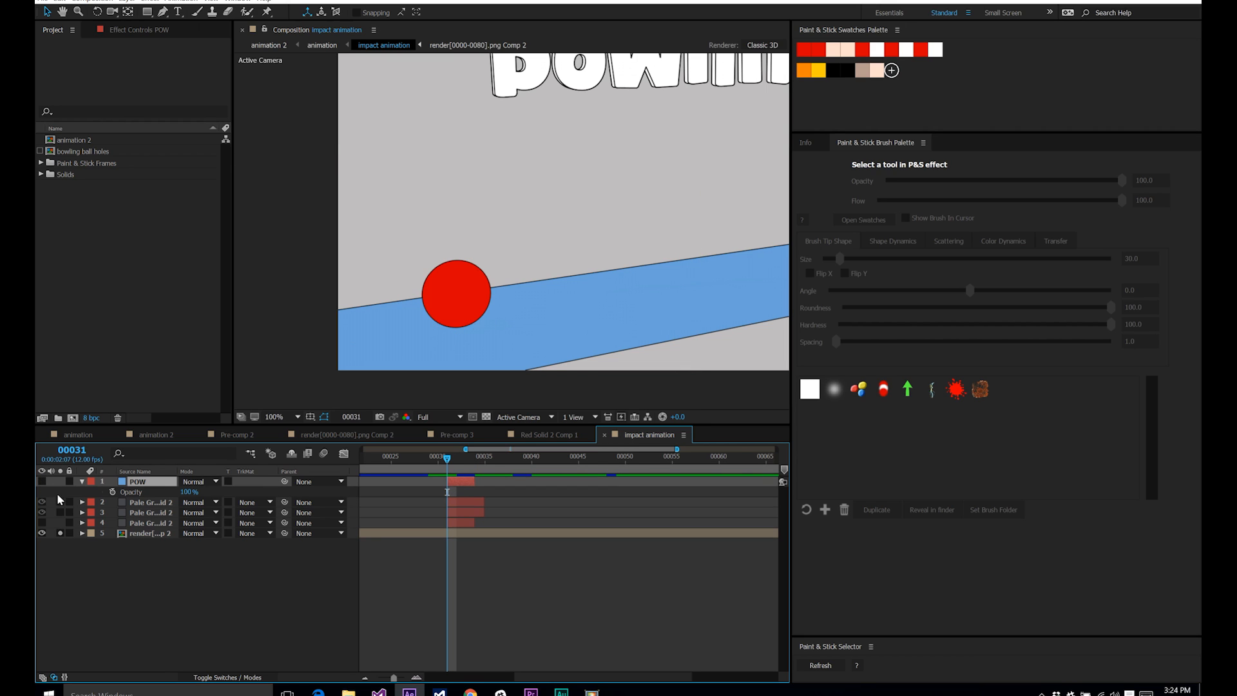
click(61, 511)
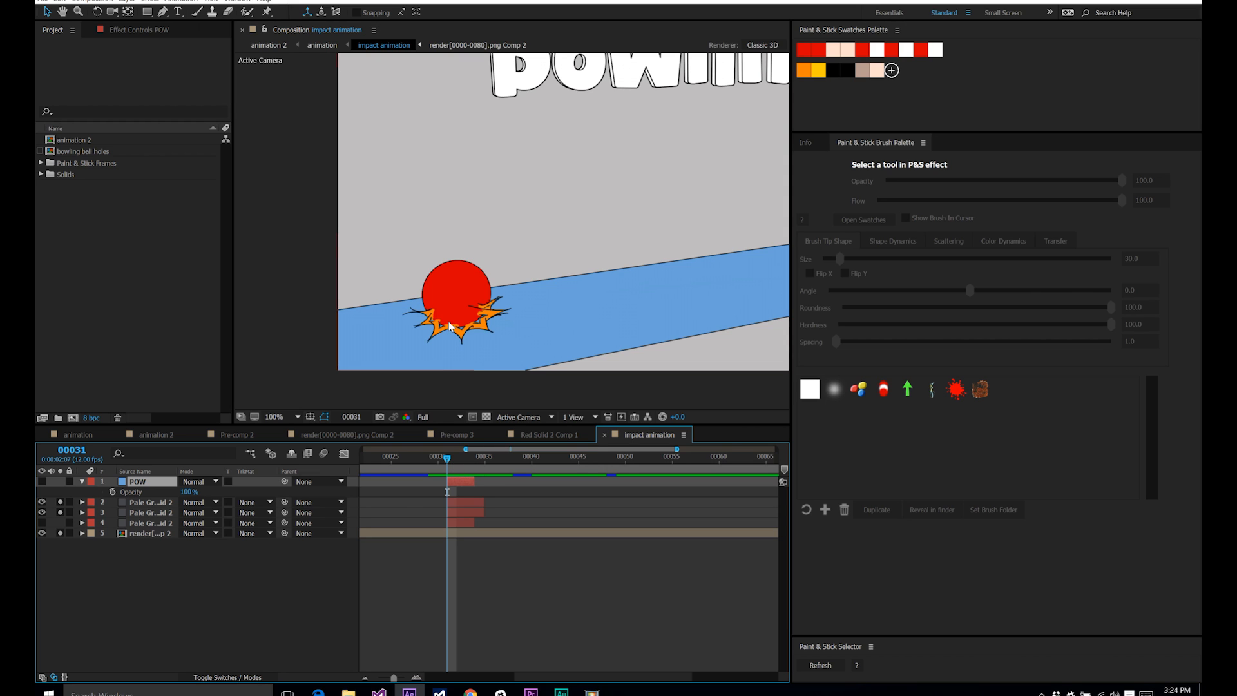
mouse_move(444, 462)
mouse_down()
mouse_move(473, 464)
mouse_move(449, 463)
mouse_up()
key(space)
drag(447, 459, 467, 458)
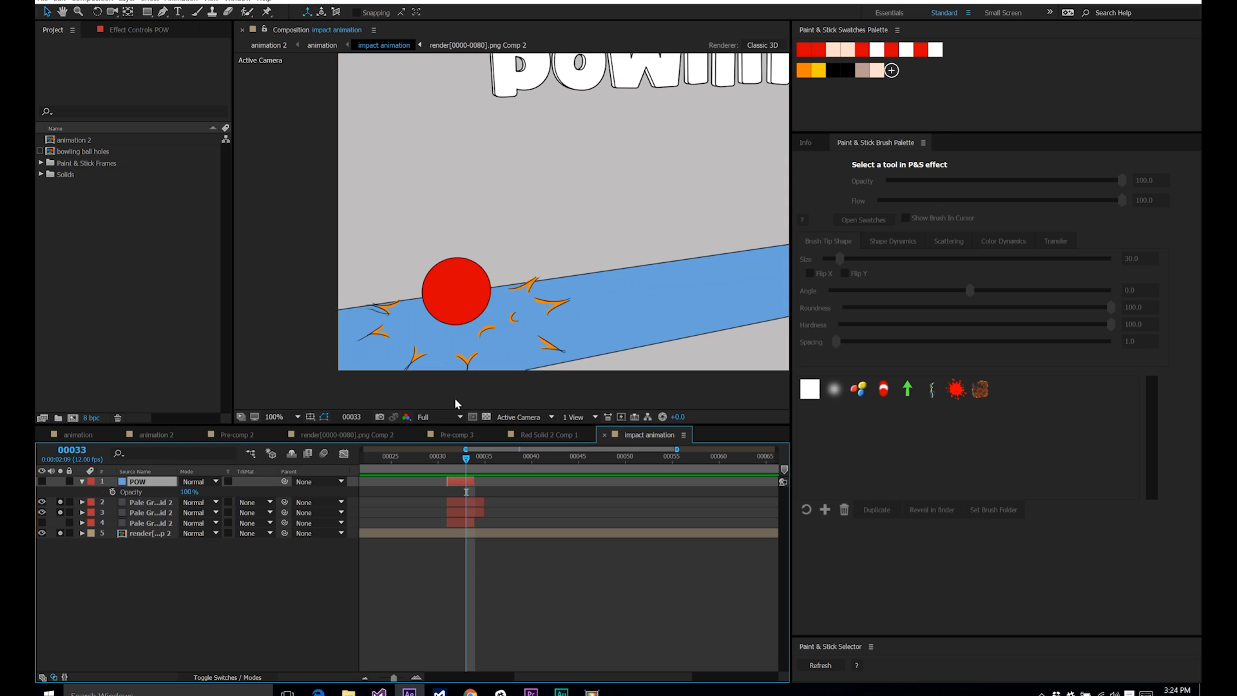
drag(465, 460, 475, 458)
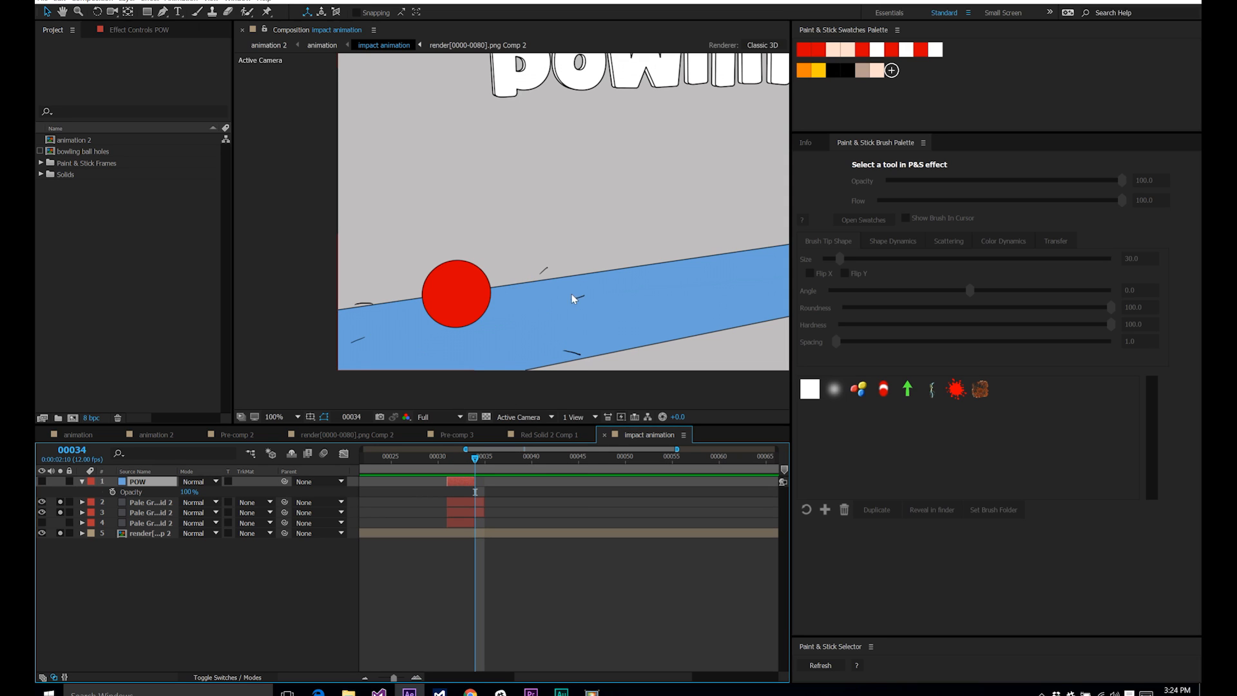
drag(475, 458, 456, 458)
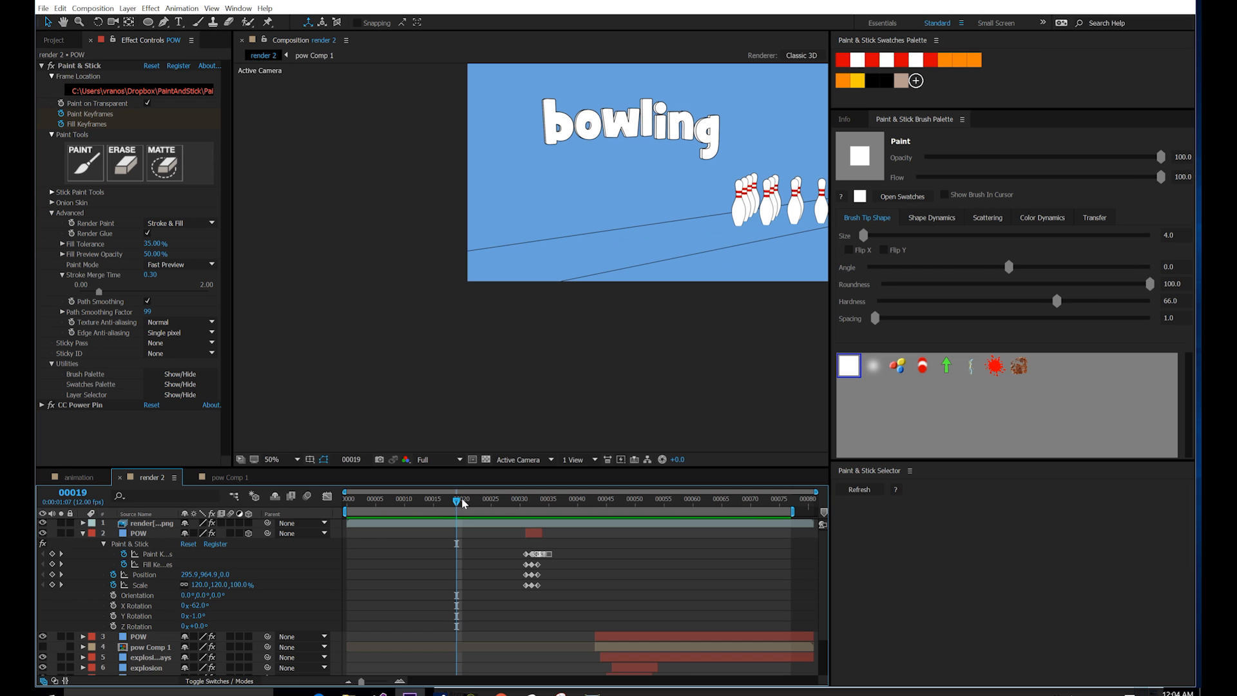
Step: Review the ball's smoke poof up to frame 24 and view the cartoon smoke reference images in Chrome
drag(461, 499, 509, 514)
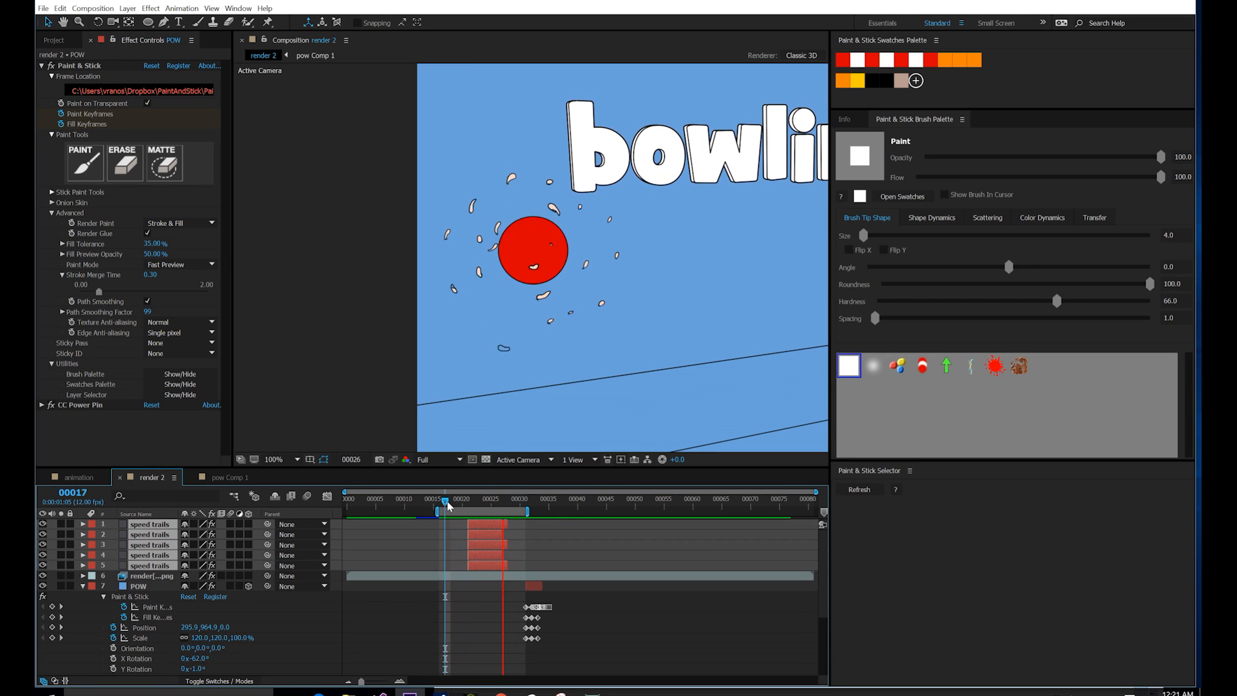
click(540, 346)
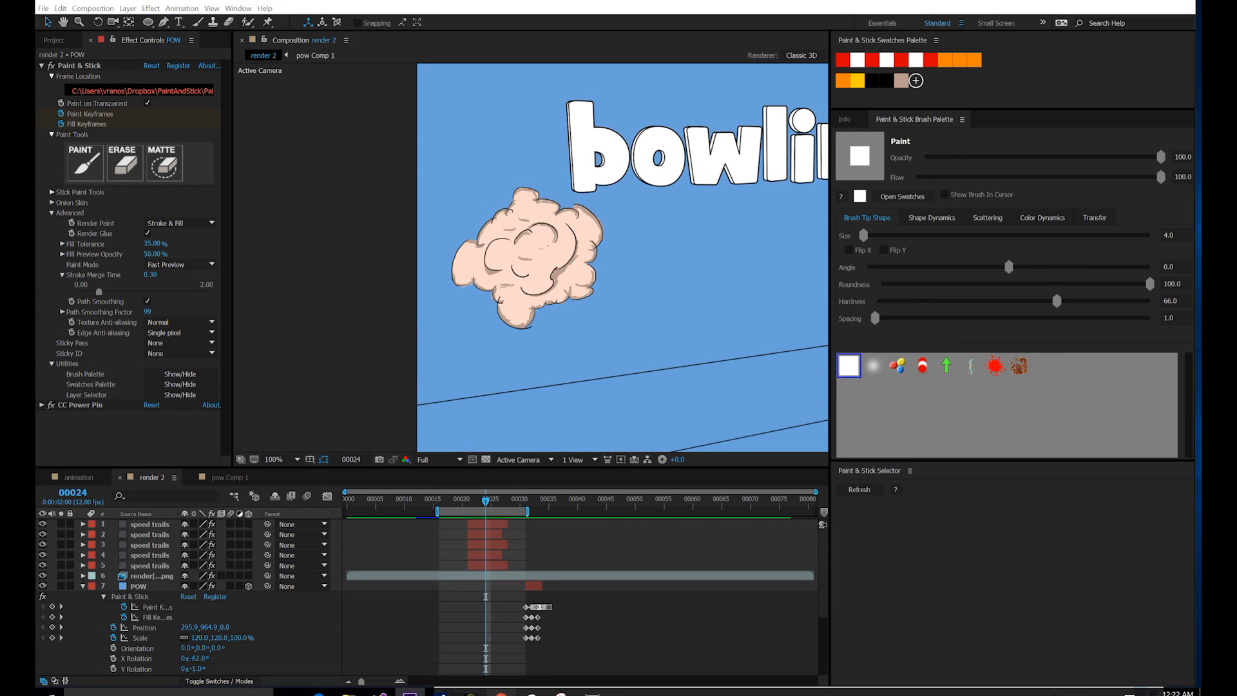
click(501, 693)
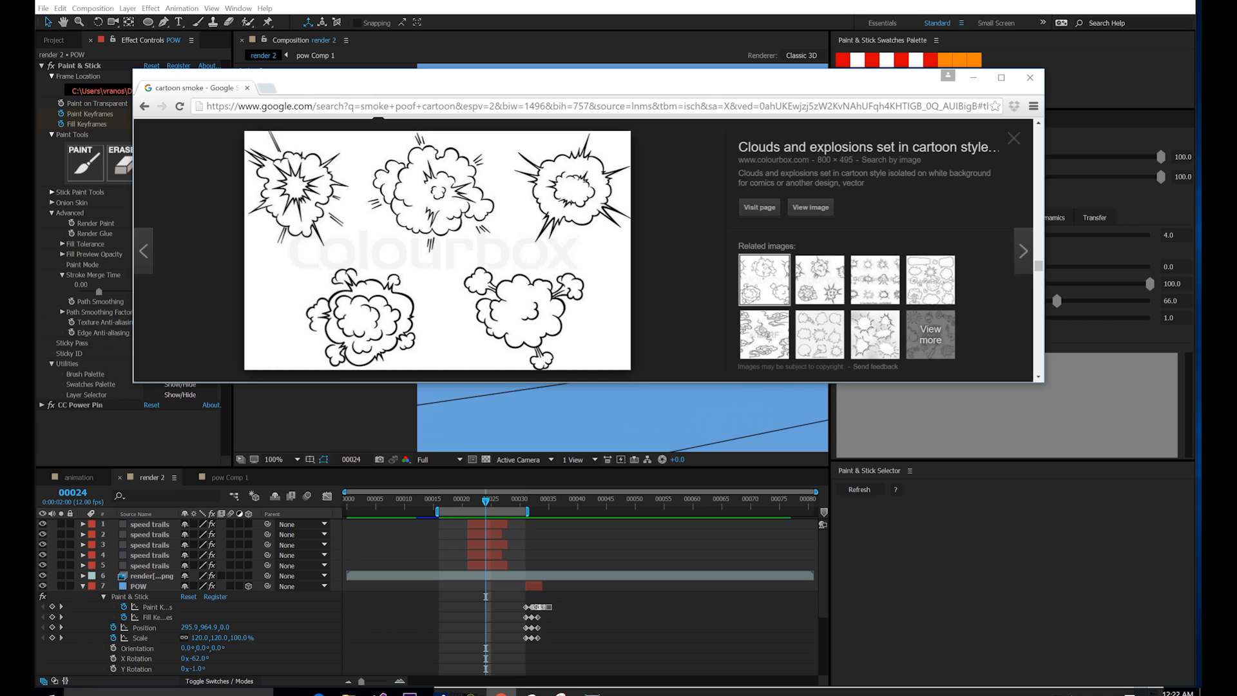
click(973, 77)
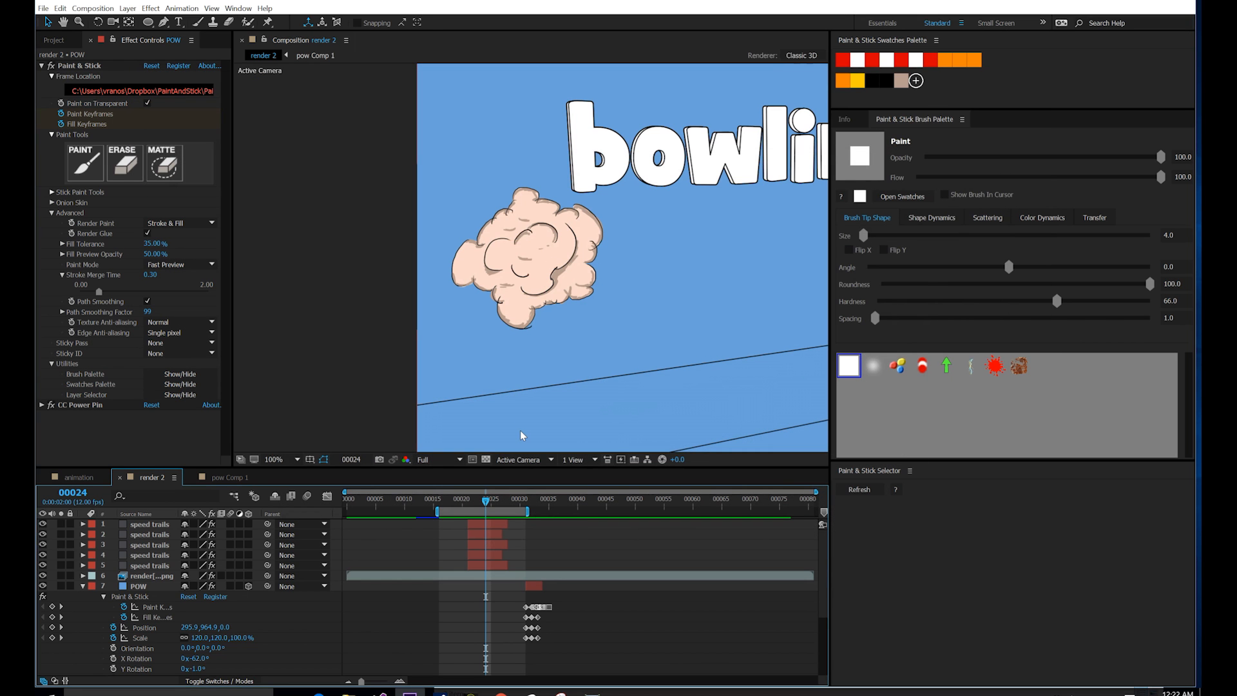
Step: Delete the five speed trails layers at frame 22
mouse_move(485, 502)
mouse_down()
mouse_move(468, 513)
mouse_move(491, 515)
mouse_move(476, 515)
mouse_up()
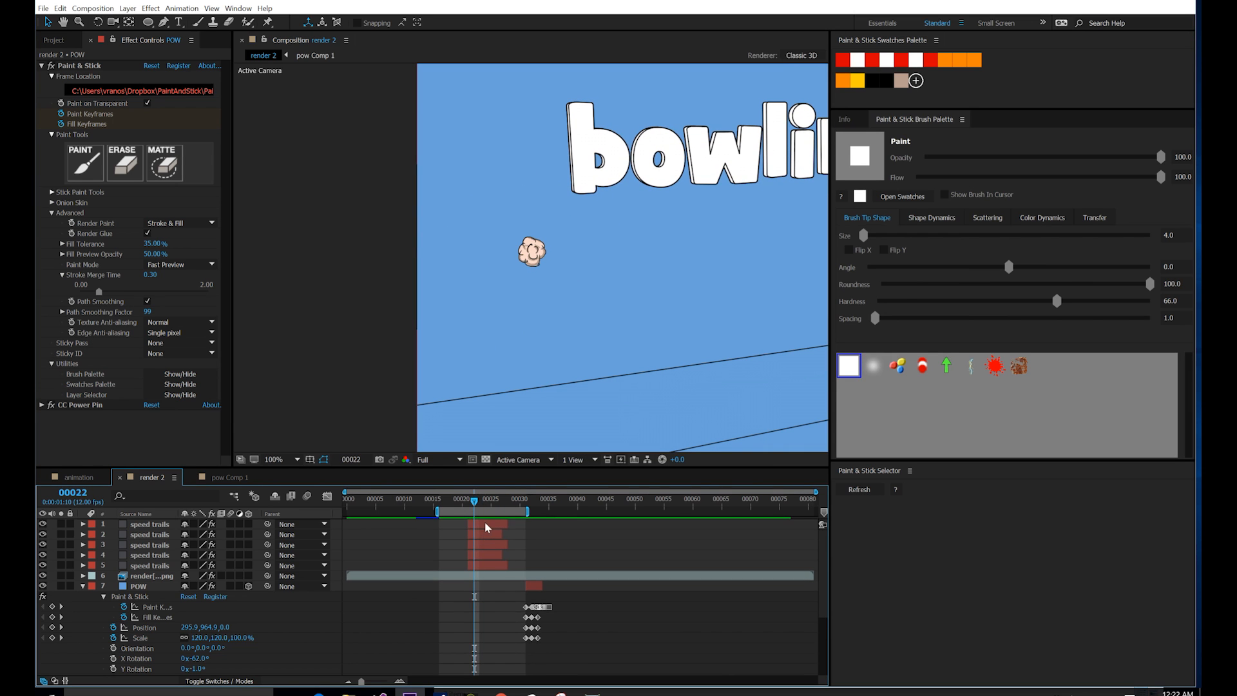
click(485, 525)
shift+click(484, 566)
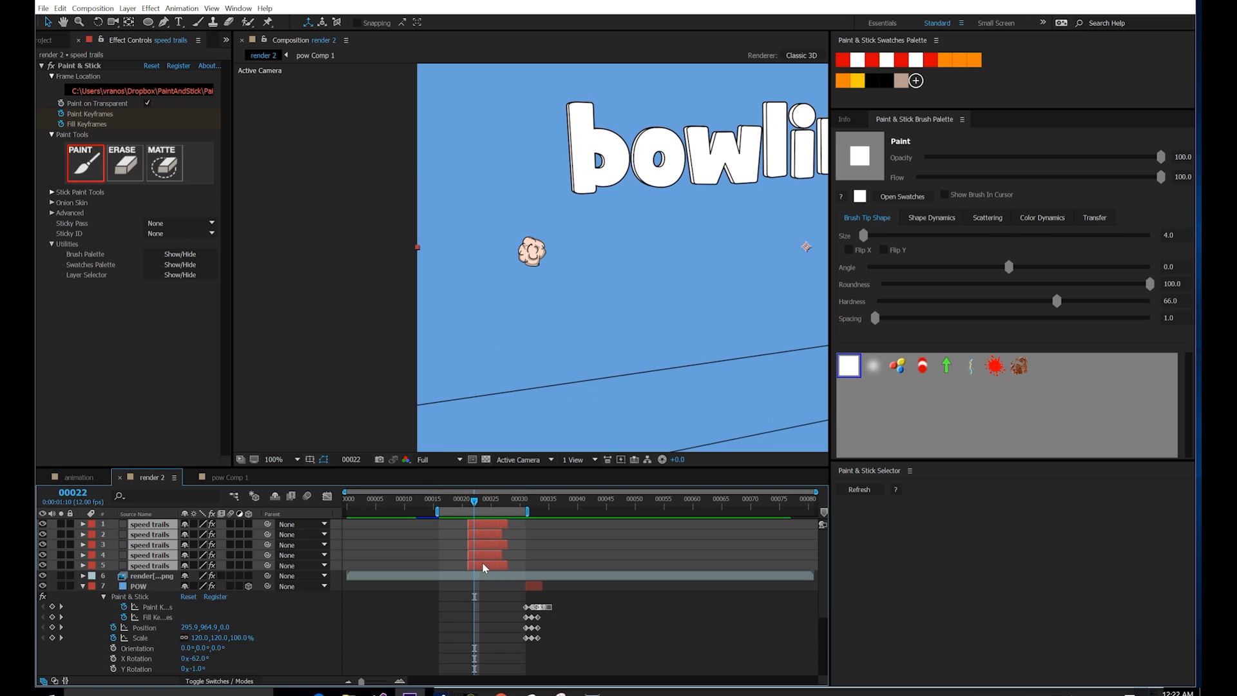
key(Delete)
Step: Create a dark blue solid masked to a circle as a guide centred on the ball, scaled to 60.2%
key(ctrl+y)
key(Return)
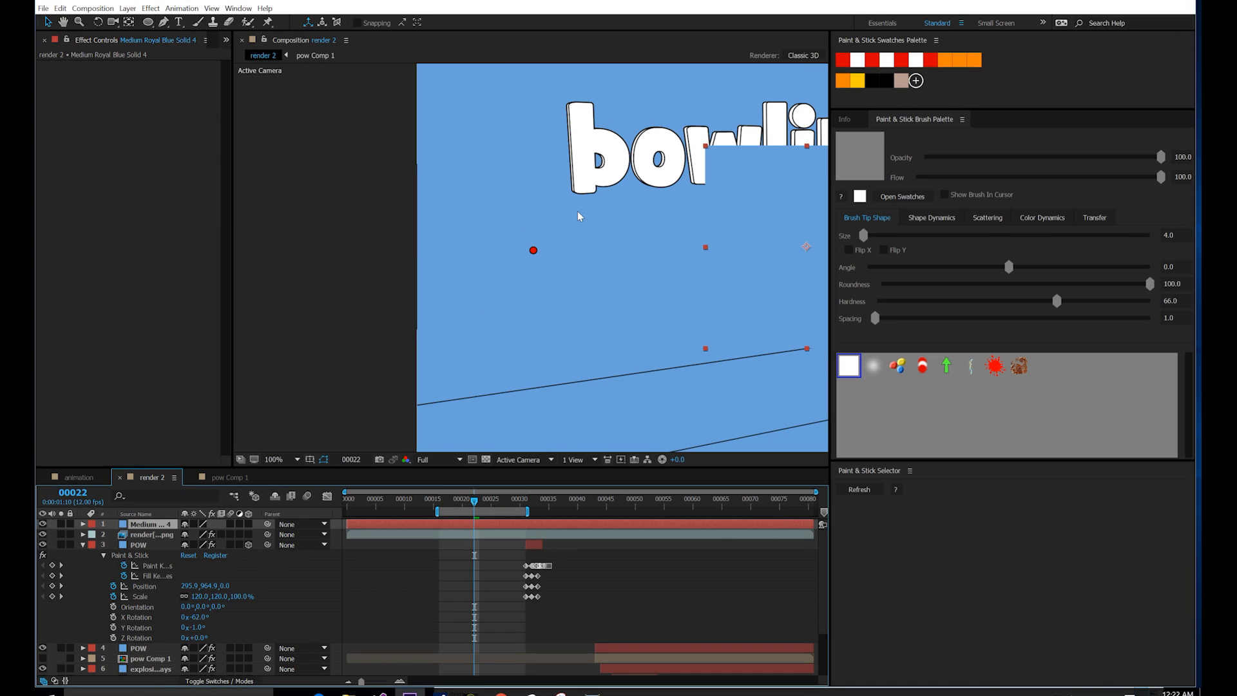
double_click(148, 23)
click(128, 8)
click(151, 35)
click(164, 194)
click(203, 137)
key(Return)
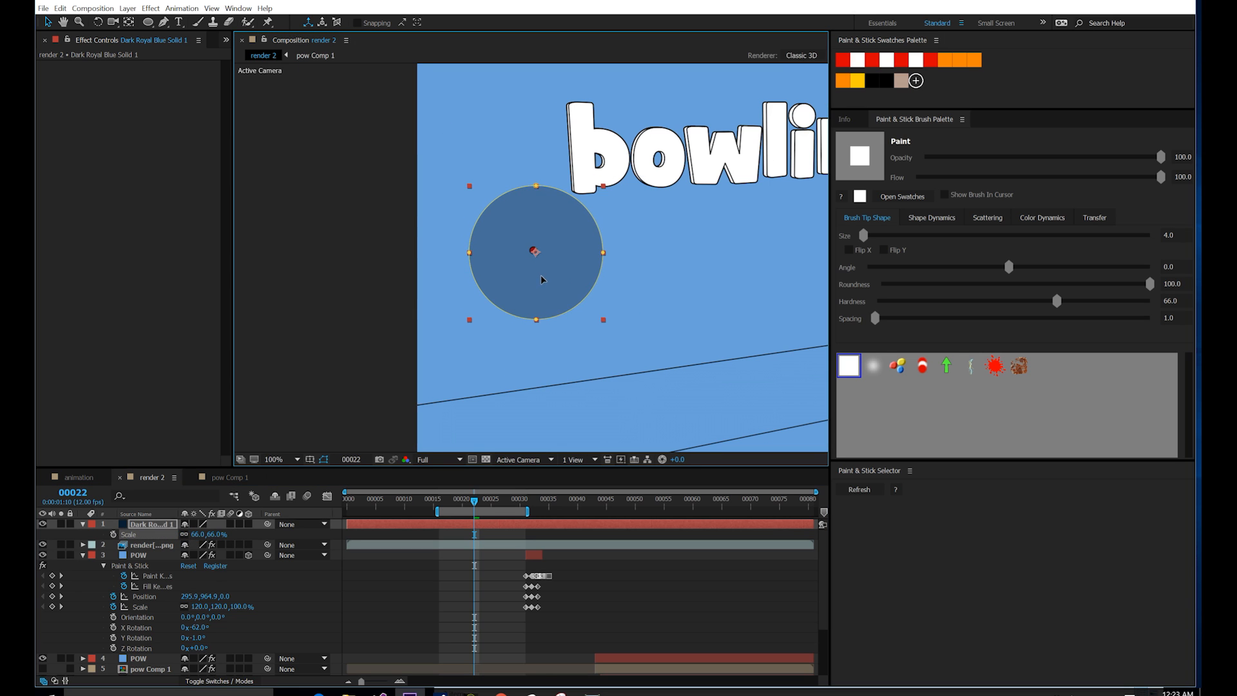
drag(195, 535, 161, 538)
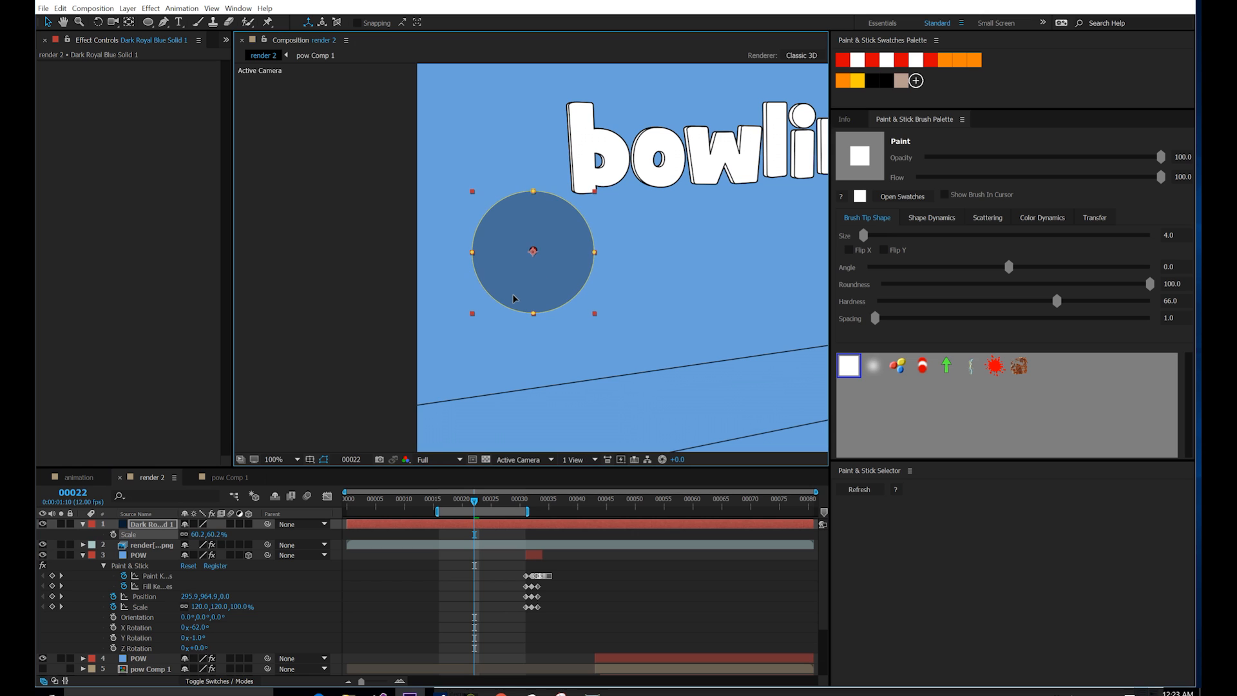
Step: Lock the circular guide layer and add a composition-sized solid named poof
key(ctrl+l)
click(127, 8)
mouse_move(166, 18)
click(352, 35)
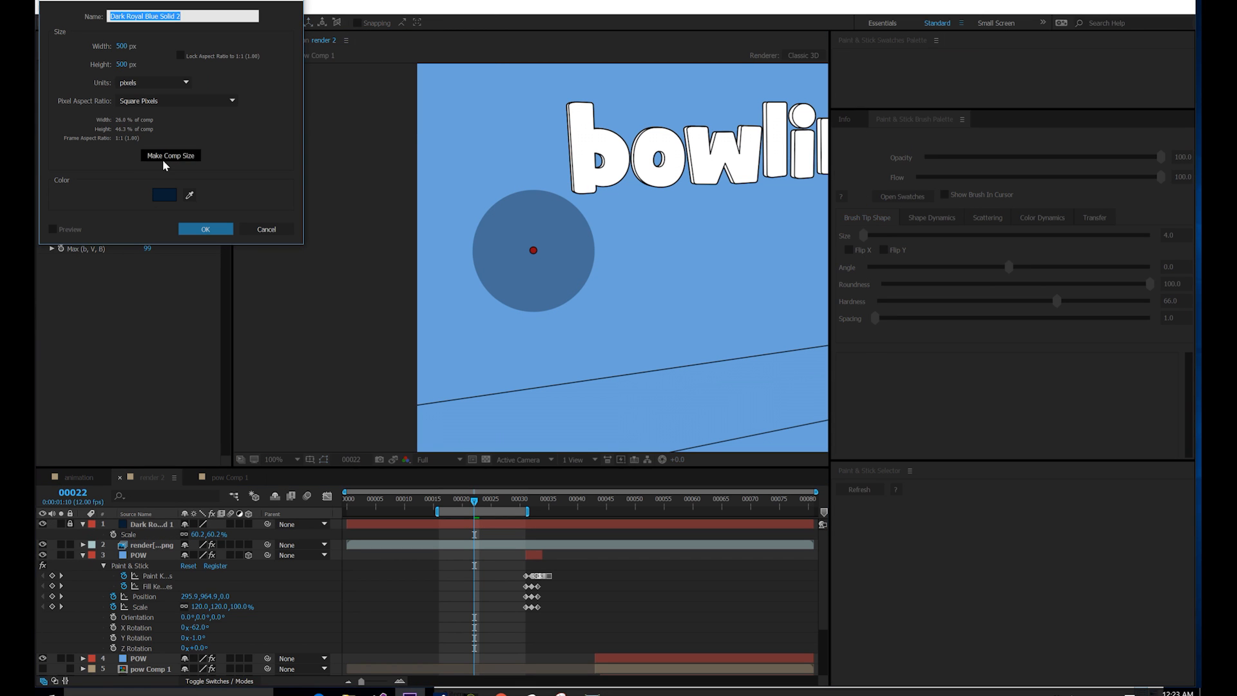
click(164, 155)
click(194, 15)
text(poof)
key(Return)
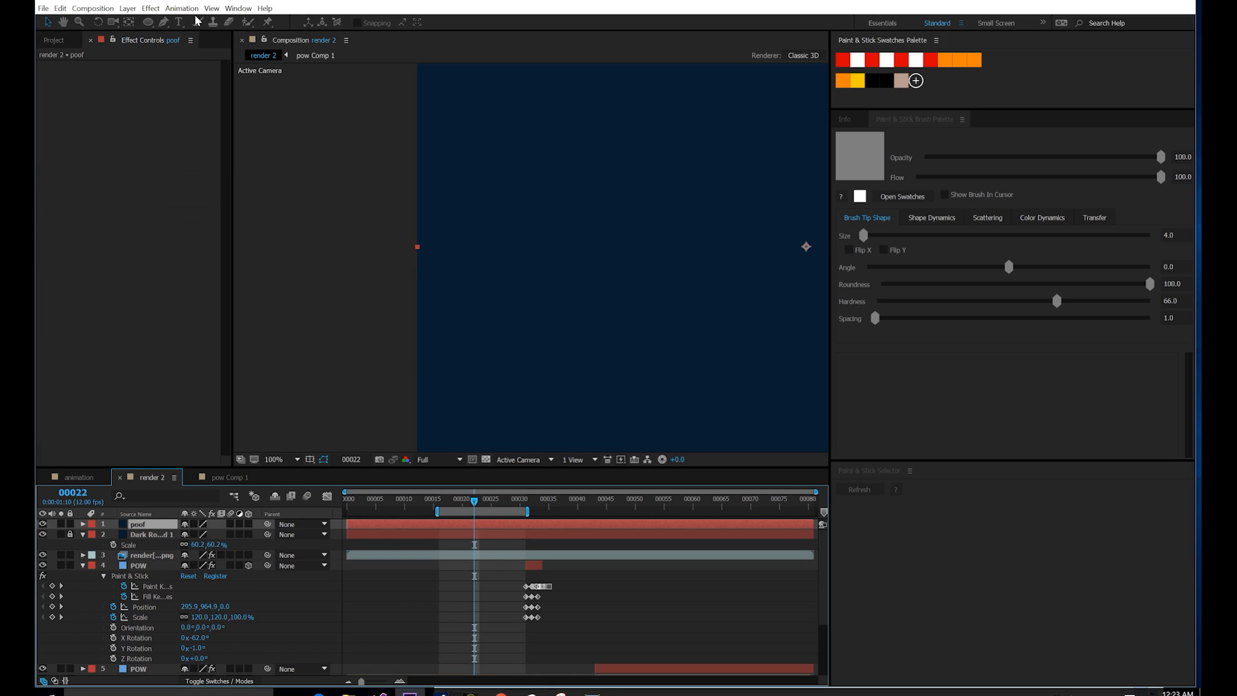
Step: Apply the Paint & Stick effect to the poof layer and view the smoke references around the ball close-up
click(152, 10)
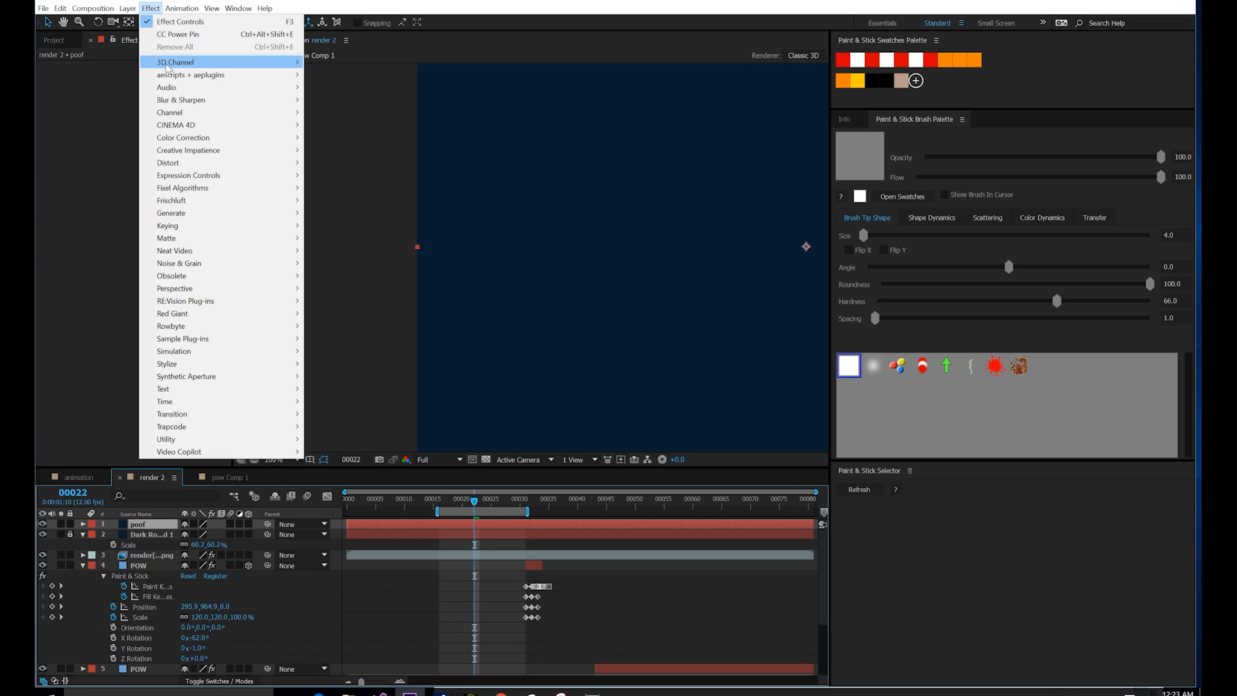
mouse_move(187, 75)
click(337, 76)
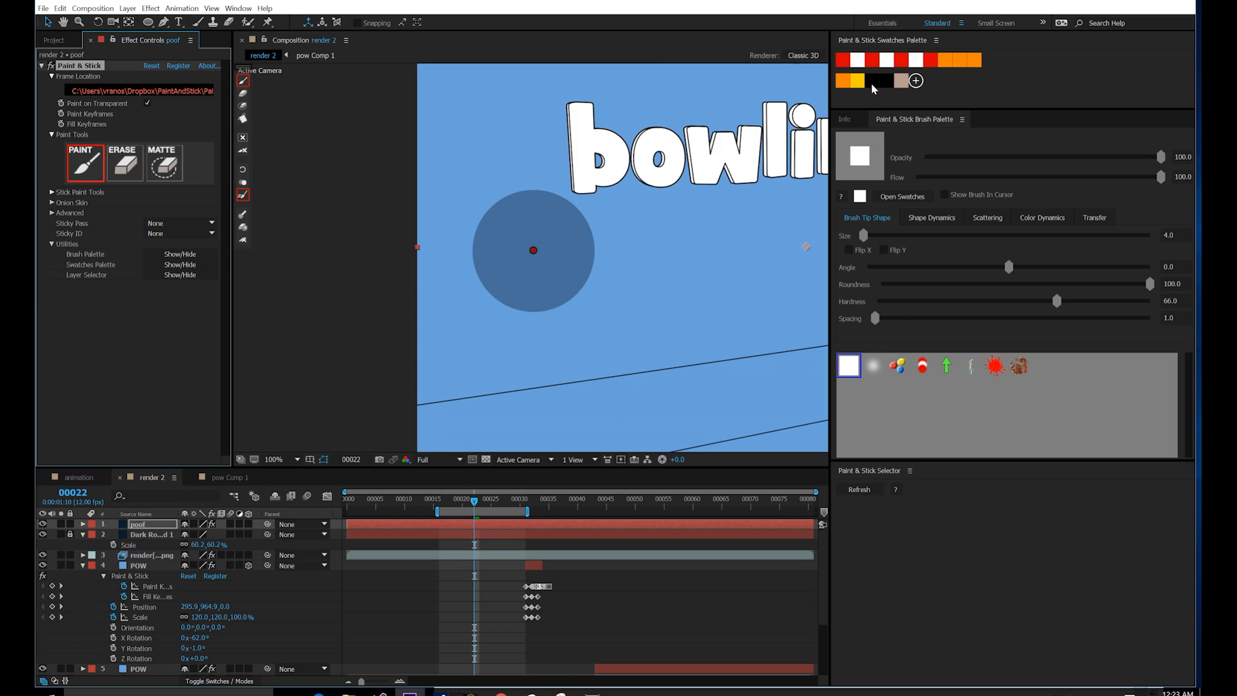
scroll(514, 208, up, 1)
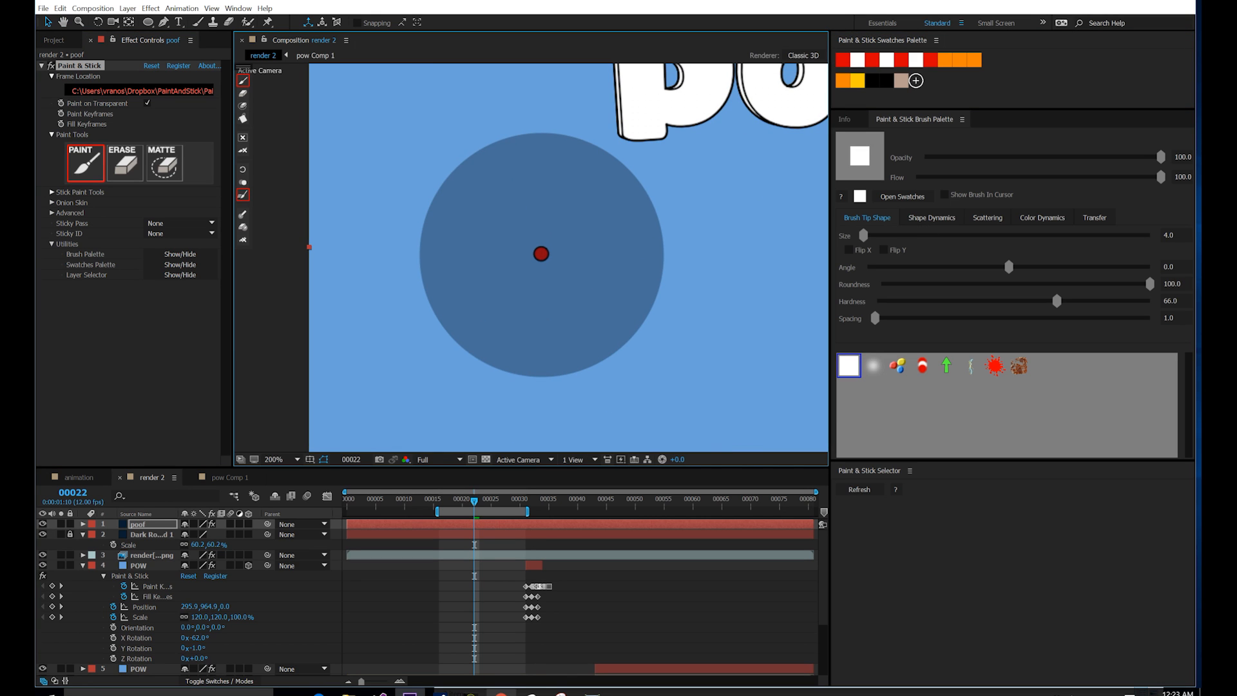
click(501, 693)
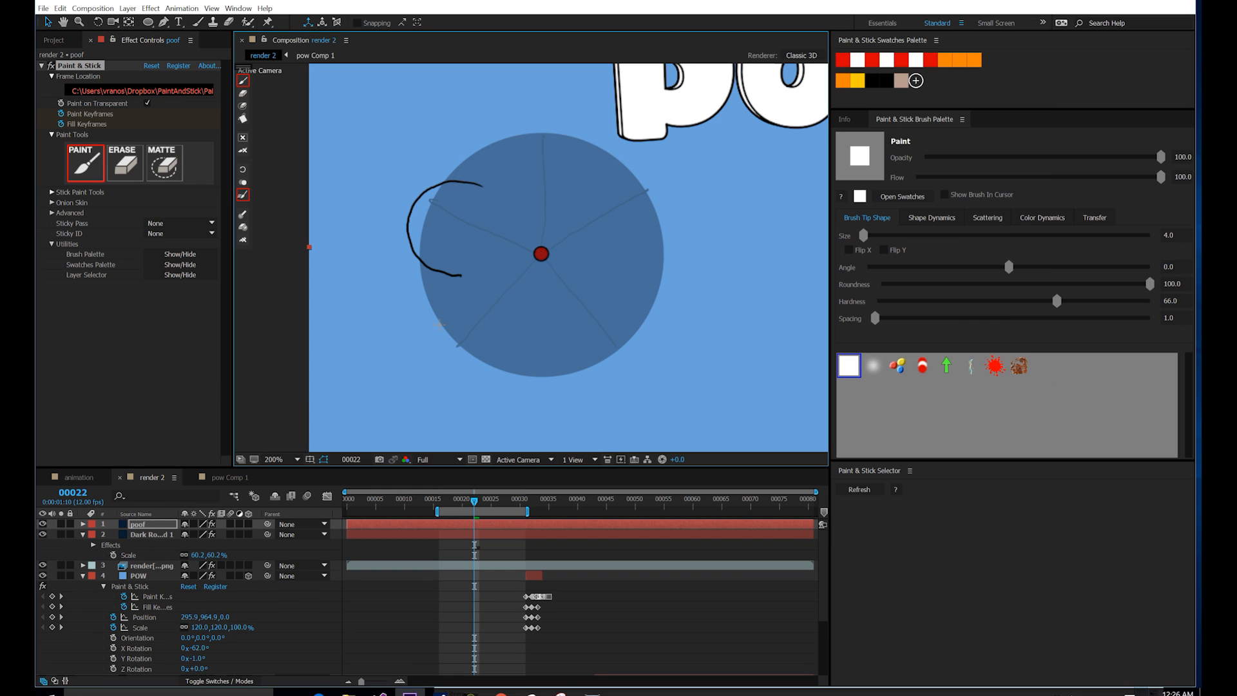
Step: Paint the large poof's lobed black cloud outline around the circular guide, erasing and redrawing the rough joins
drag(447, 305, 521, 356)
drag(560, 349, 618, 289)
drag(589, 175, 632, 243)
mouse_move(489, 169)
mouse_down()
mouse_move(536, 111)
mouse_move(591, 159)
mouse_up()
drag(647, 237, 633, 304)
drag(514, 366, 577, 355)
drag(449, 310, 430, 268)
mouse_move(451, 183)
mouse_down()
mouse_move(501, 154)
mouse_move(609, 164)
mouse_move(585, 145)
mouse_up()
click(243, 94)
drag(639, 303, 649, 242)
drag(443, 289, 435, 289)
drag(501, 155, 497, 155)
drag(631, 274, 654, 279)
drag(576, 354, 574, 357)
click(243, 81)
drag(645, 243, 631, 300)
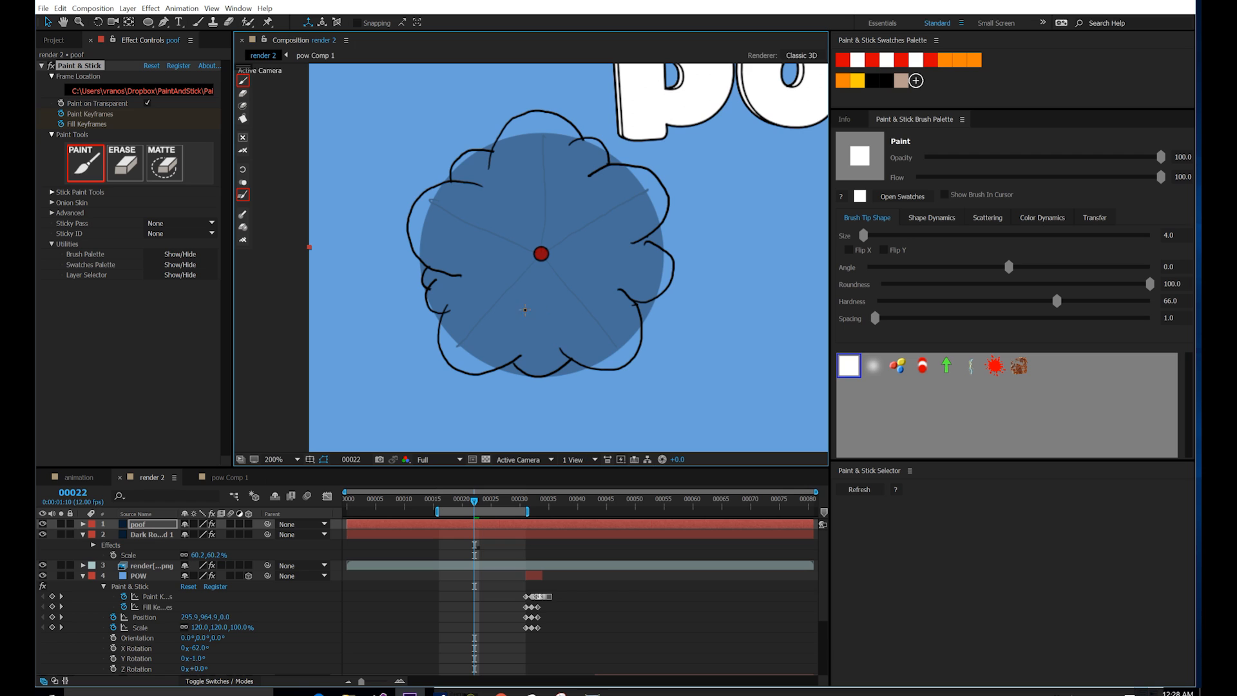
Step: Paint curved puff lines inside the large cloud and rework its lower-left lobe
mouse_move(533, 307)
mouse_down()
mouse_move(567, 318)
mouse_move(590, 278)
mouse_up()
drag(569, 237, 573, 261)
mouse_move(583, 208)
mouse_down()
mouse_move(522, 235)
mouse_move(520, 281)
mouse_up()
drag(604, 210, 616, 240)
drag(480, 206, 472, 237)
drag(486, 319, 518, 341)
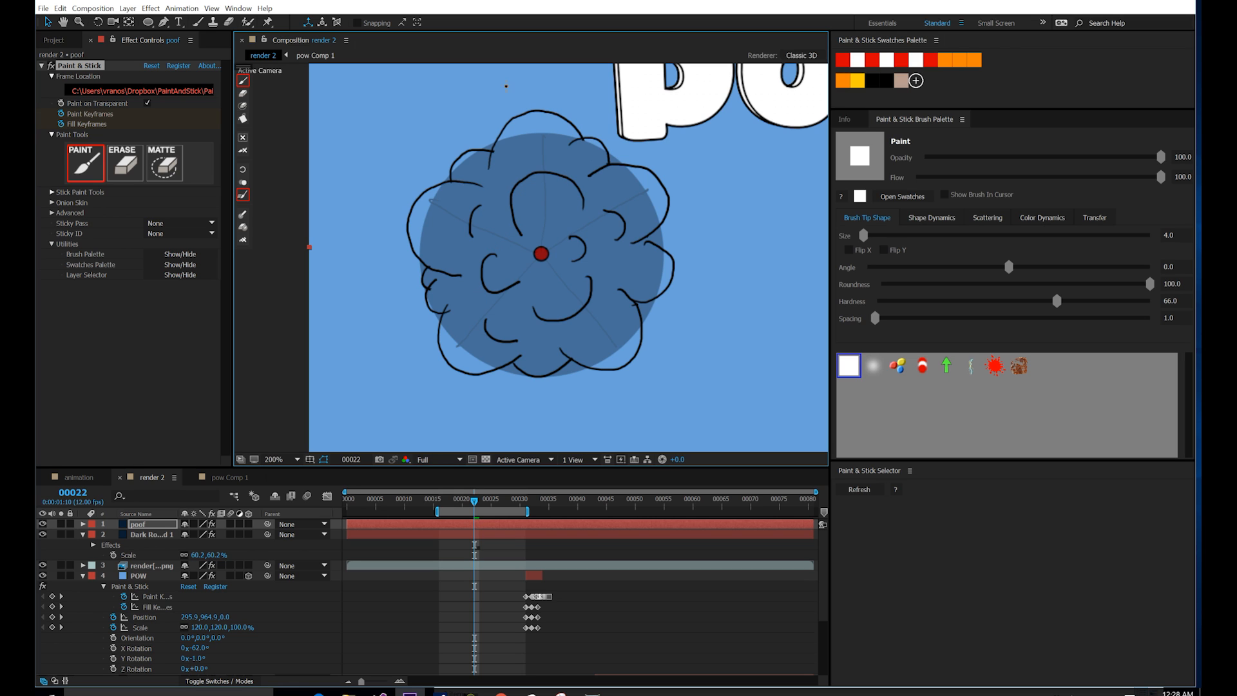
drag(425, 285, 436, 325)
Step: Move the large poof drawing's paint and fill keyframes to frame 25
mouse_move(475, 503)
mouse_down()
mouse_move(505, 504)
mouse_move(491, 505)
mouse_move(476, 555)
mouse_move(491, 558)
mouse_up()
key(u)
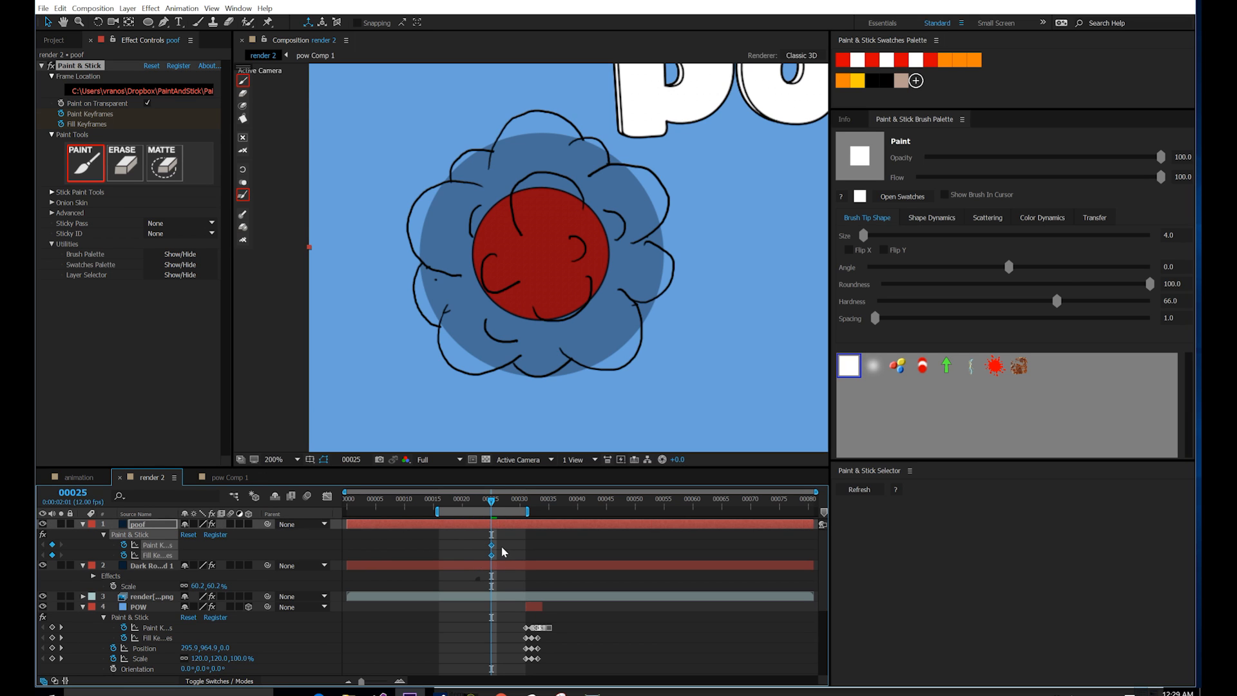
Step: Turn on onion skinning for the poof layer at frame 22 and set its future frames to 5
drag(488, 504, 480, 510)
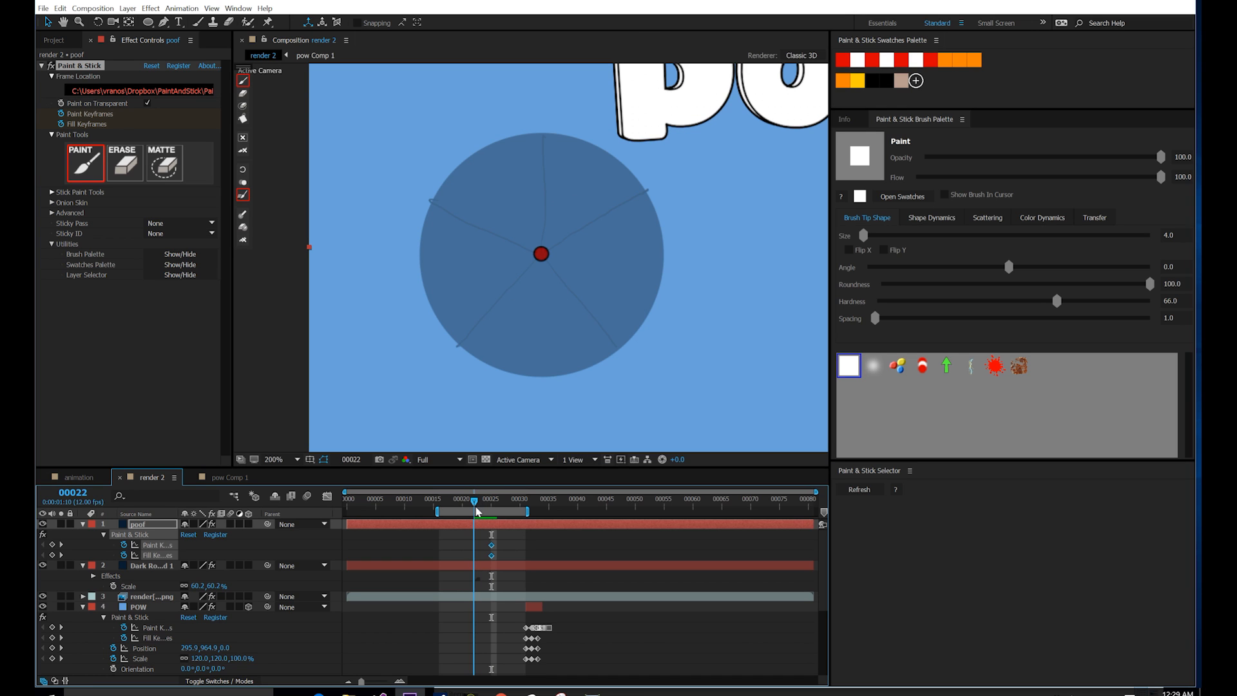
key(t)
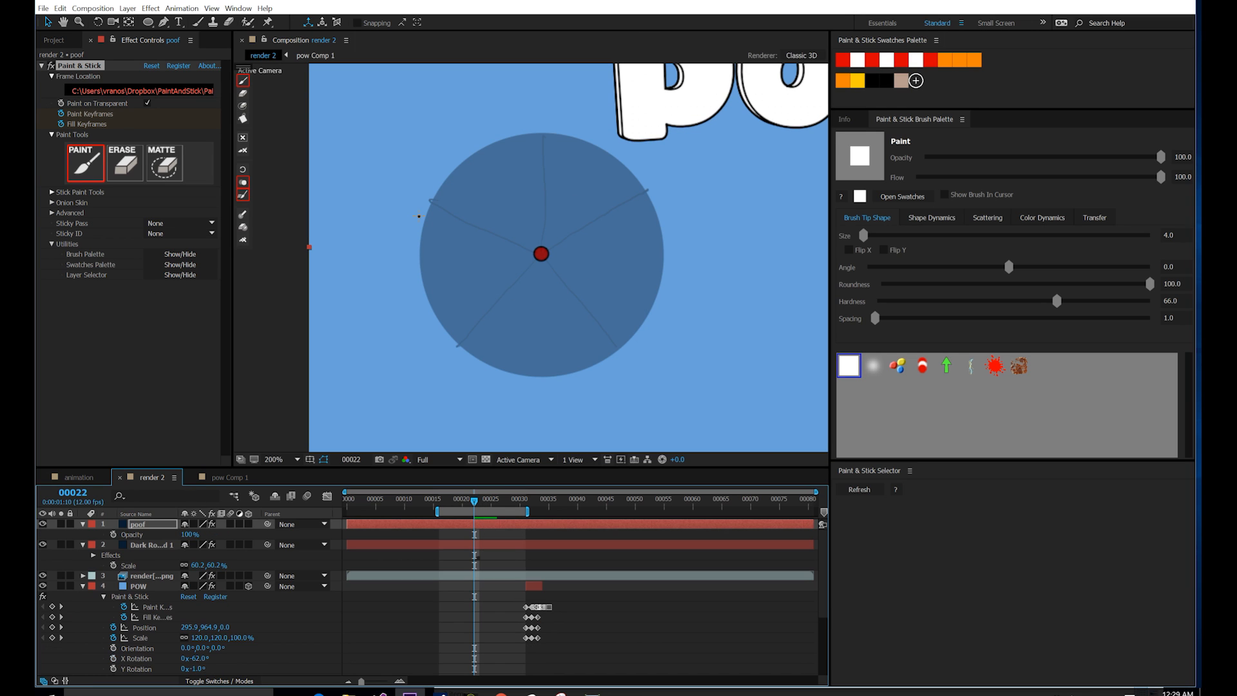
click(50, 214)
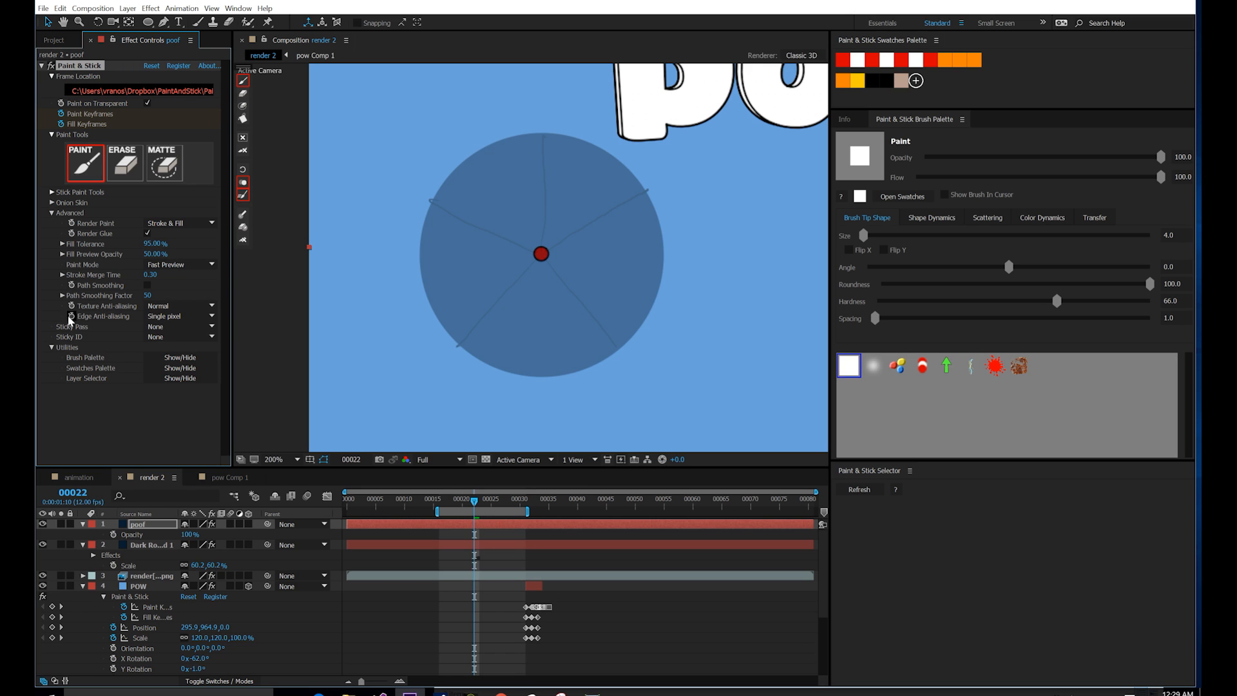
click(52, 202)
click(62, 265)
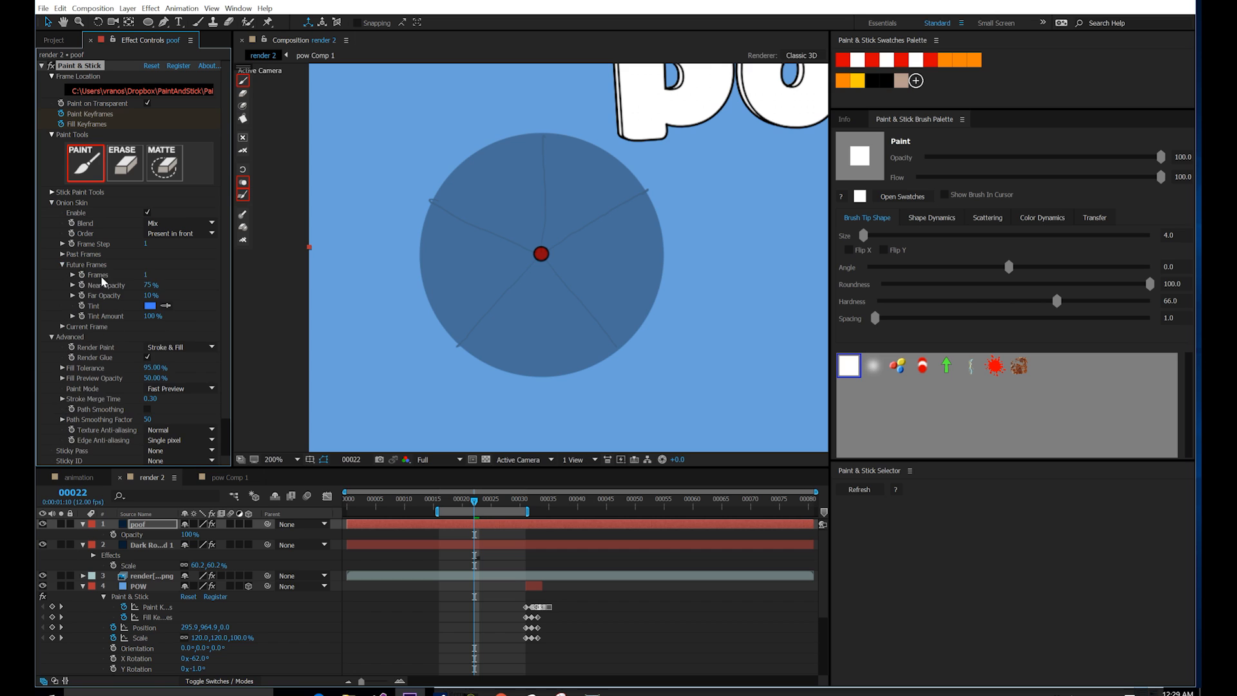
click(147, 275)
text(5)
key(Return)
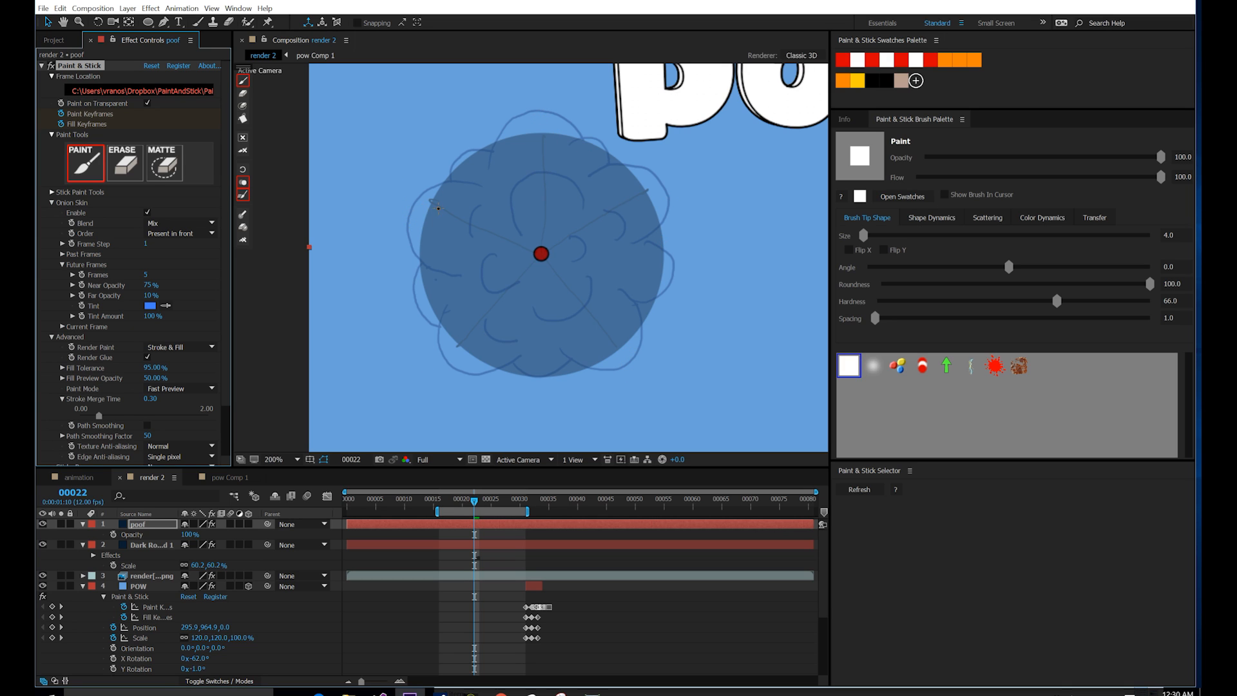
Step: Paint a tiny poof around the ball at frame 22 and a medium-sized one at frame 23
mouse_move(527, 265)
mouse_down()
mouse_move(519, 255)
mouse_move(548, 225)
mouse_move(567, 248)
mouse_move(542, 279)
mouse_move(519, 259)
mouse_up()
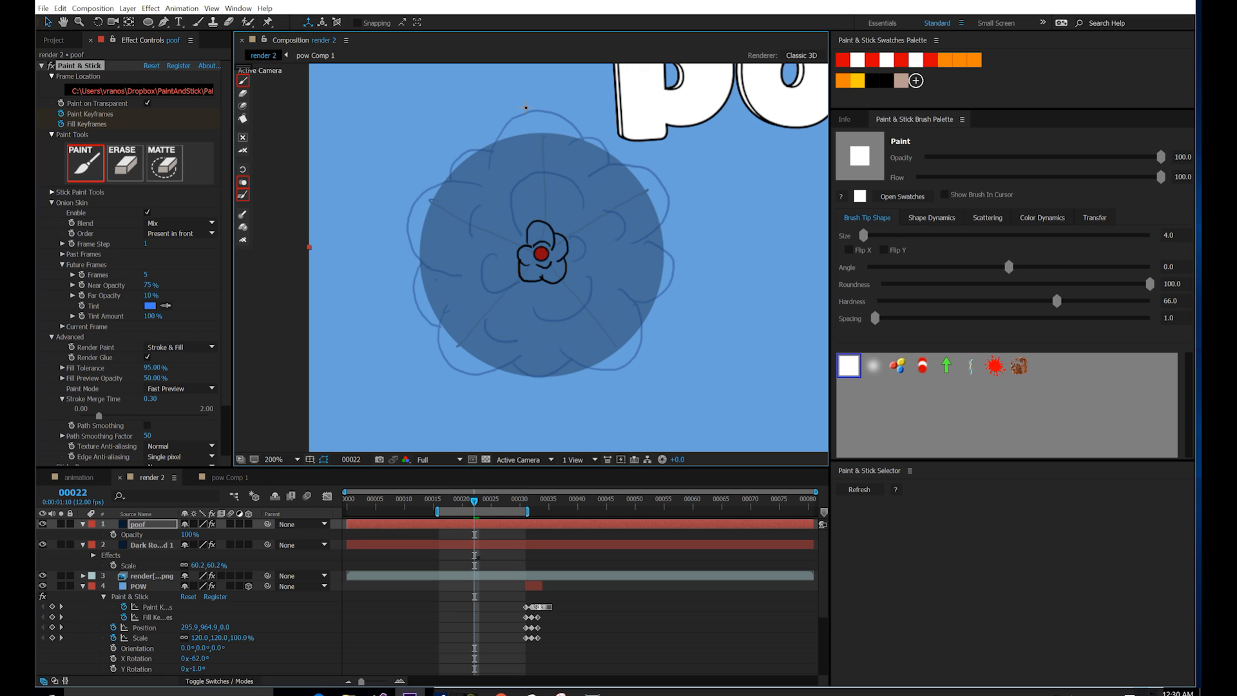
key(ctrl+Right)
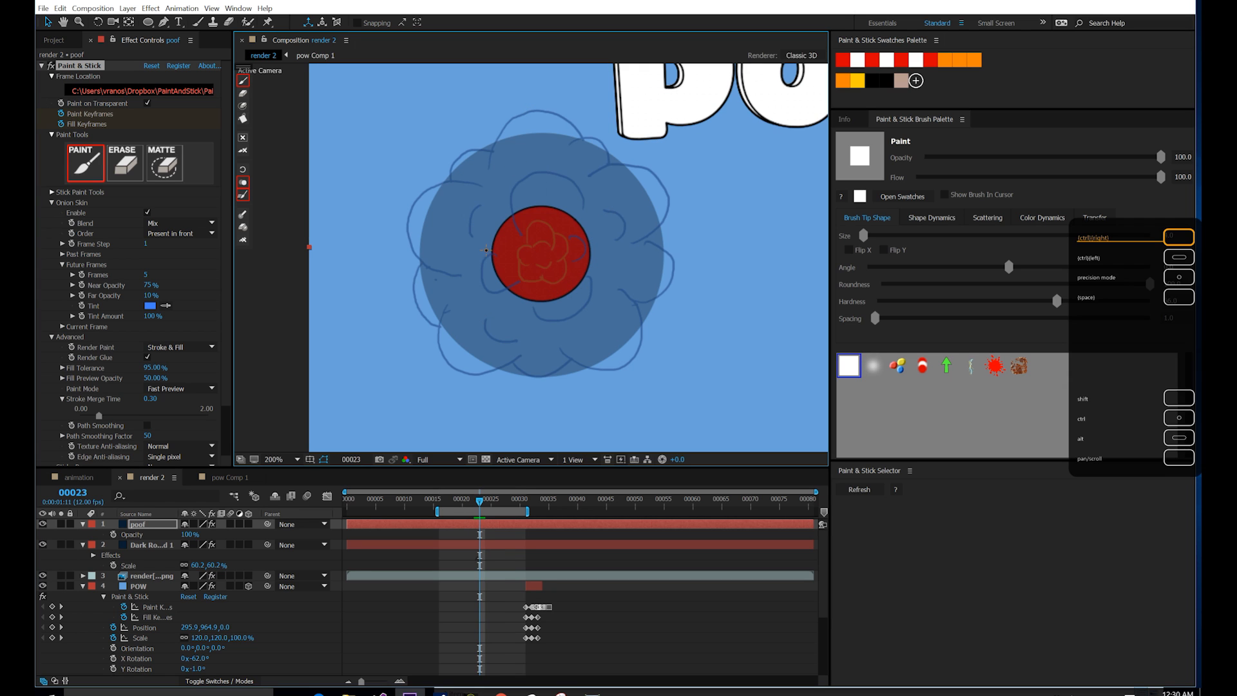
key(u)
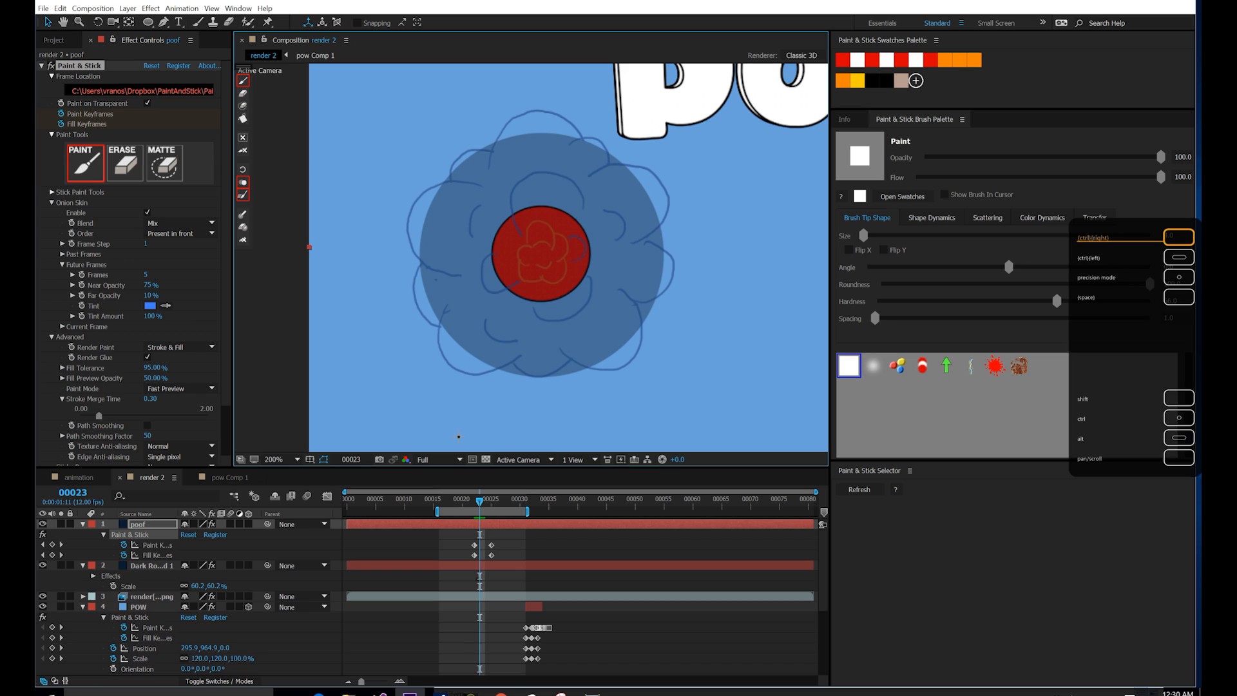
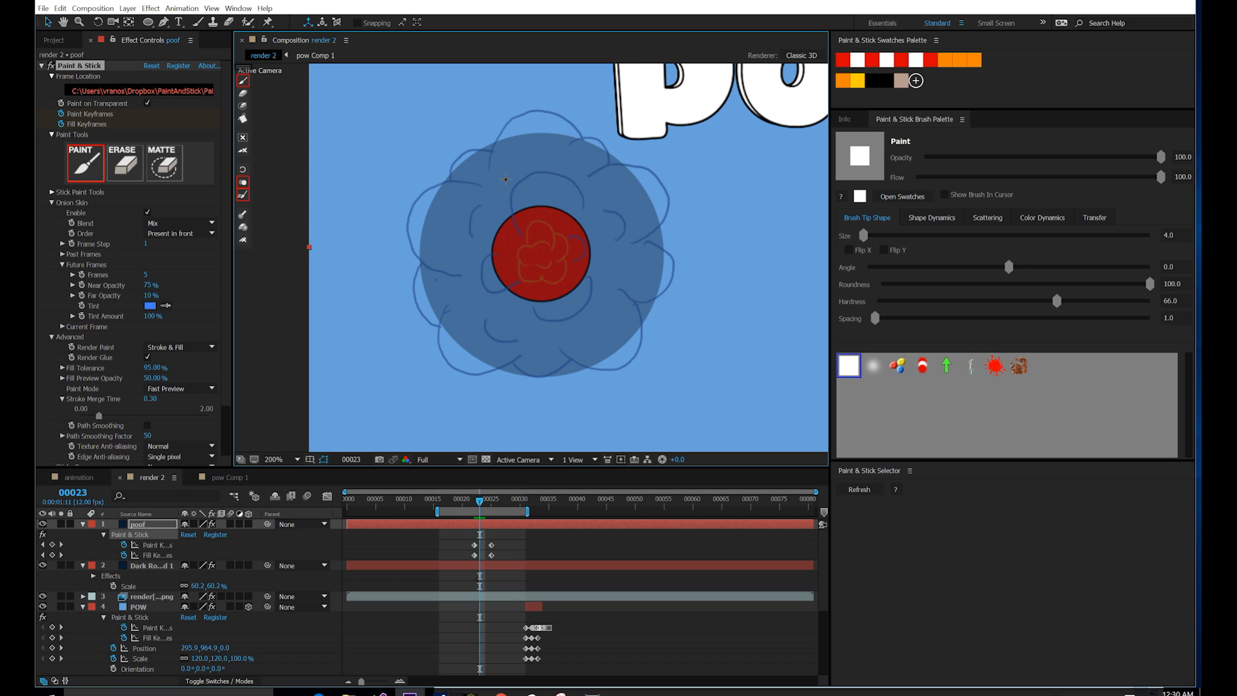
mouse_move(499, 182)
mouse_down()
mouse_move(545, 150)
mouse_move(635, 231)
mouse_move(549, 332)
mouse_move(449, 277)
mouse_move(454, 206)
mouse_move(502, 155)
mouse_up()
mouse_move(539, 282)
mouse_down()
mouse_move(558, 260)
mouse_move(554, 213)
mouse_move(525, 213)
mouse_up()
drag(508, 256, 547, 262)
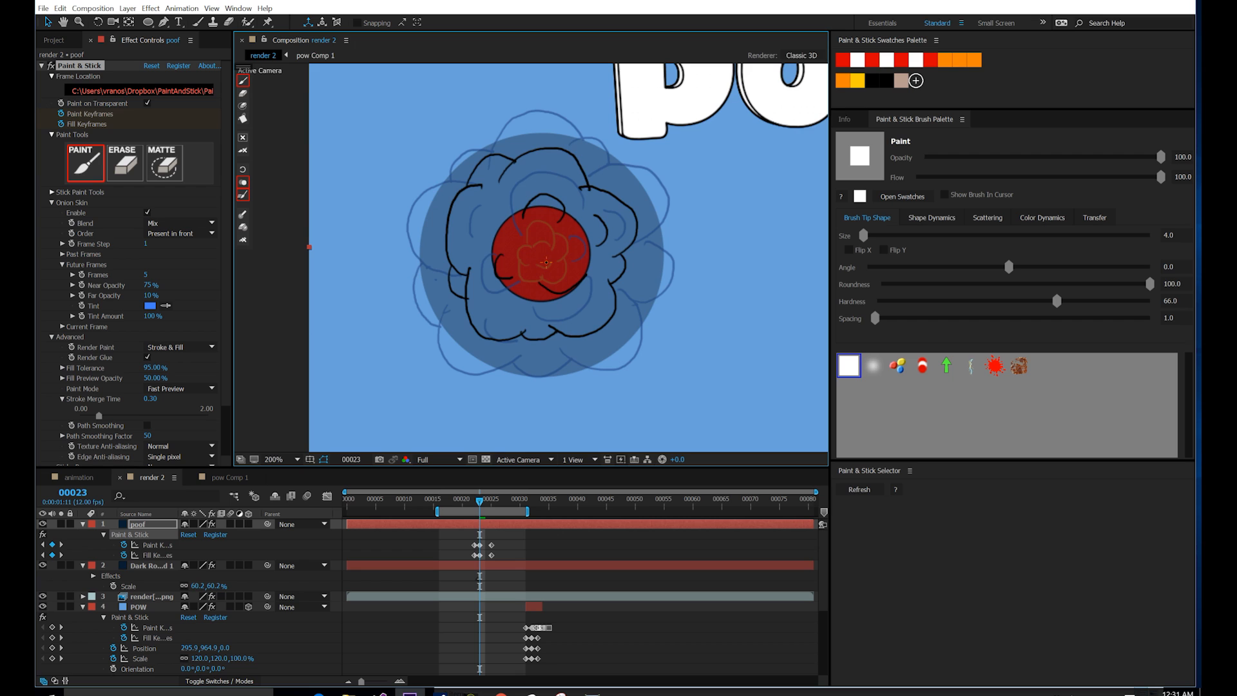
Step: Set the onion skin's past frames to 0 on the poof layer
click(62, 255)
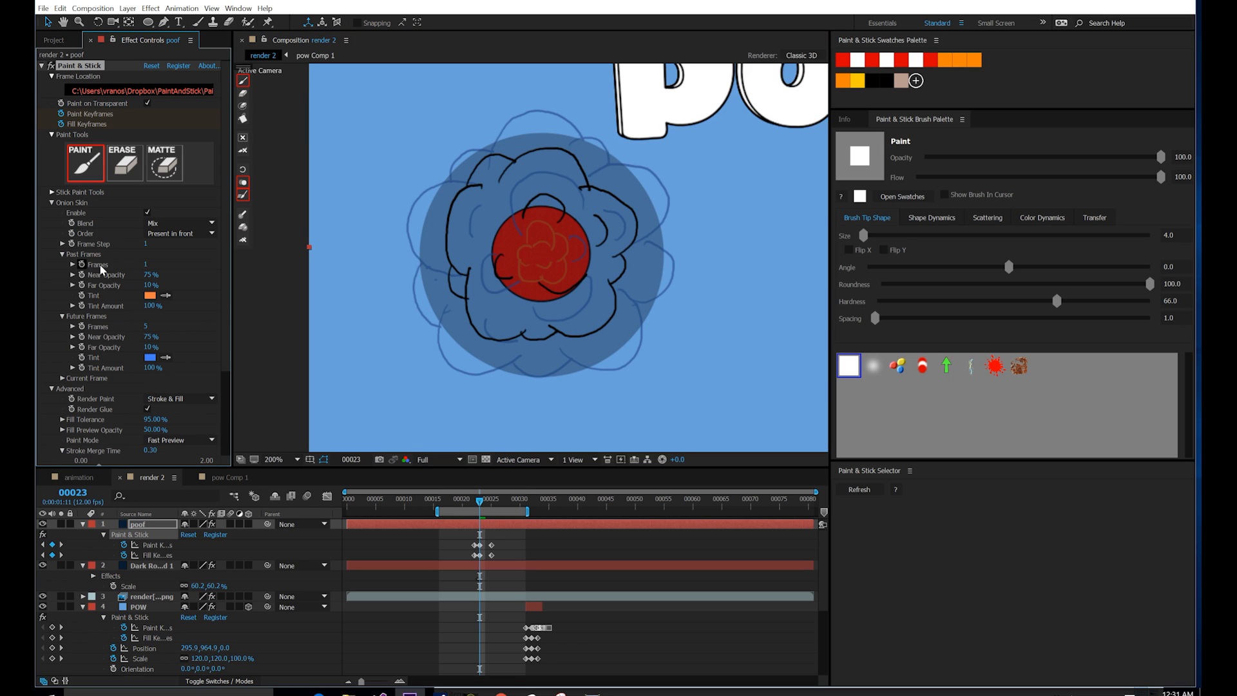
click(145, 265)
text(0)
click(342, 435)
Step: Delete the dark blue circular guide layer beneath the poof
click(42, 565)
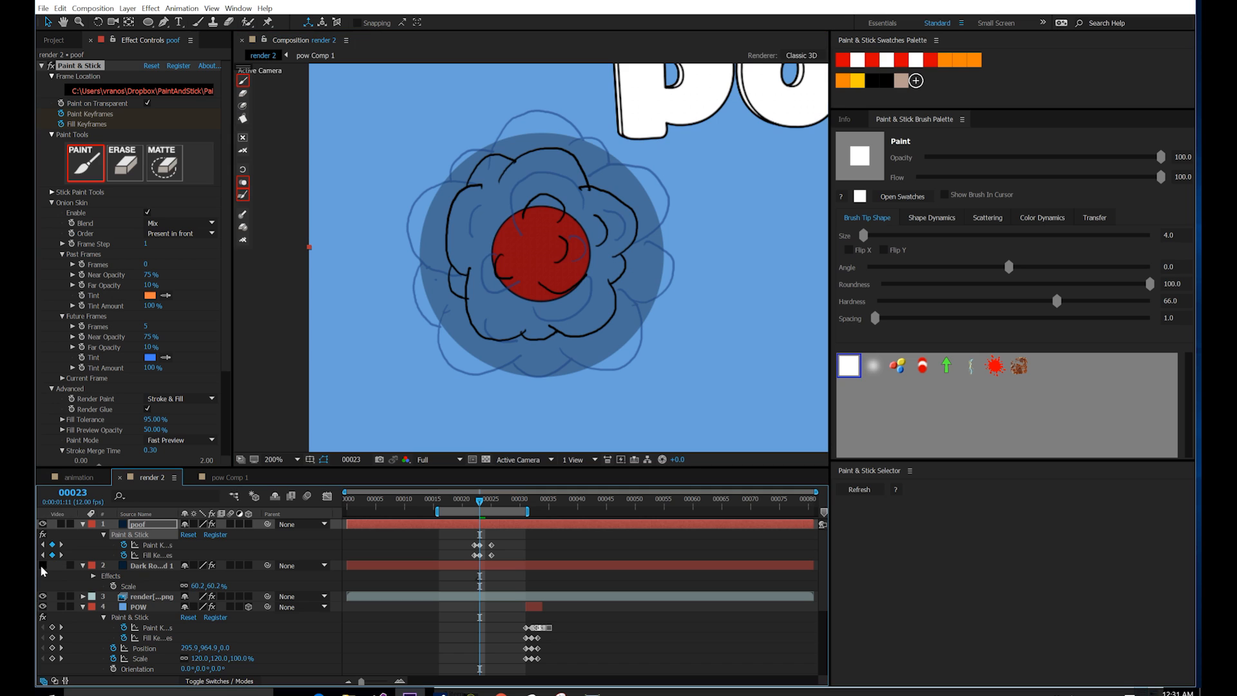
click(138, 566)
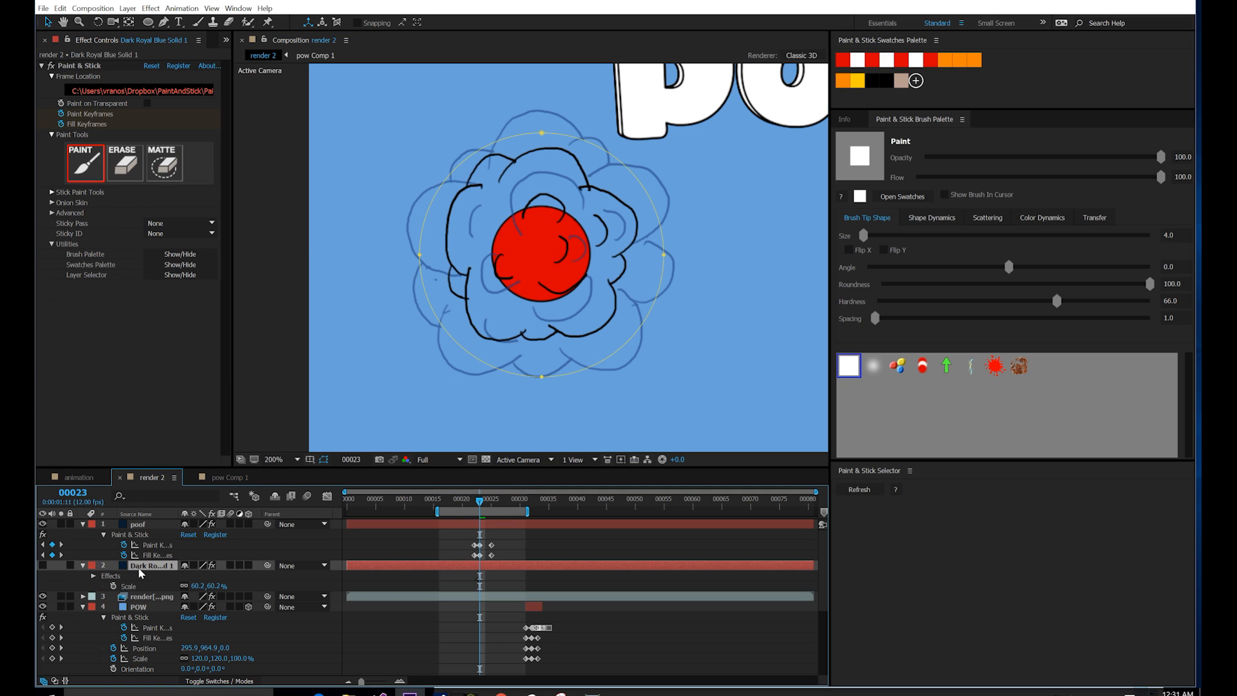
key(Delete)
Step: Paint the in-between cloud outline at frame 24, between the medium and large poof drawings
click(486, 504)
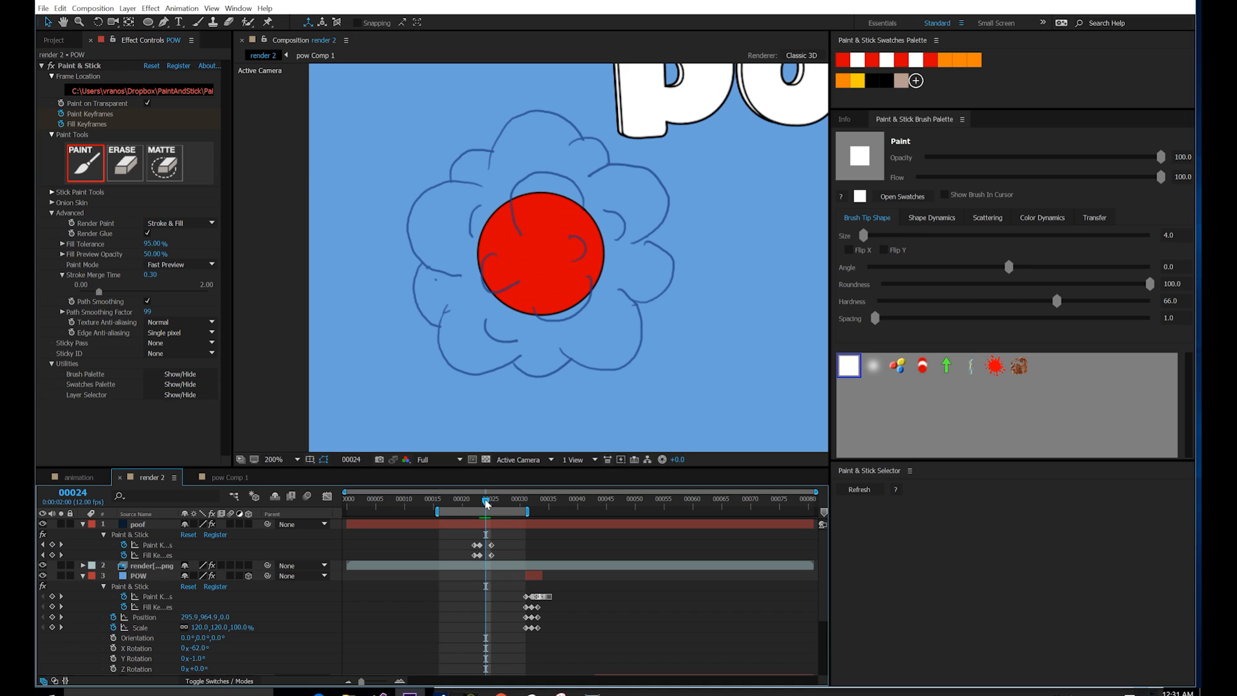
click(138, 524)
key(Return)
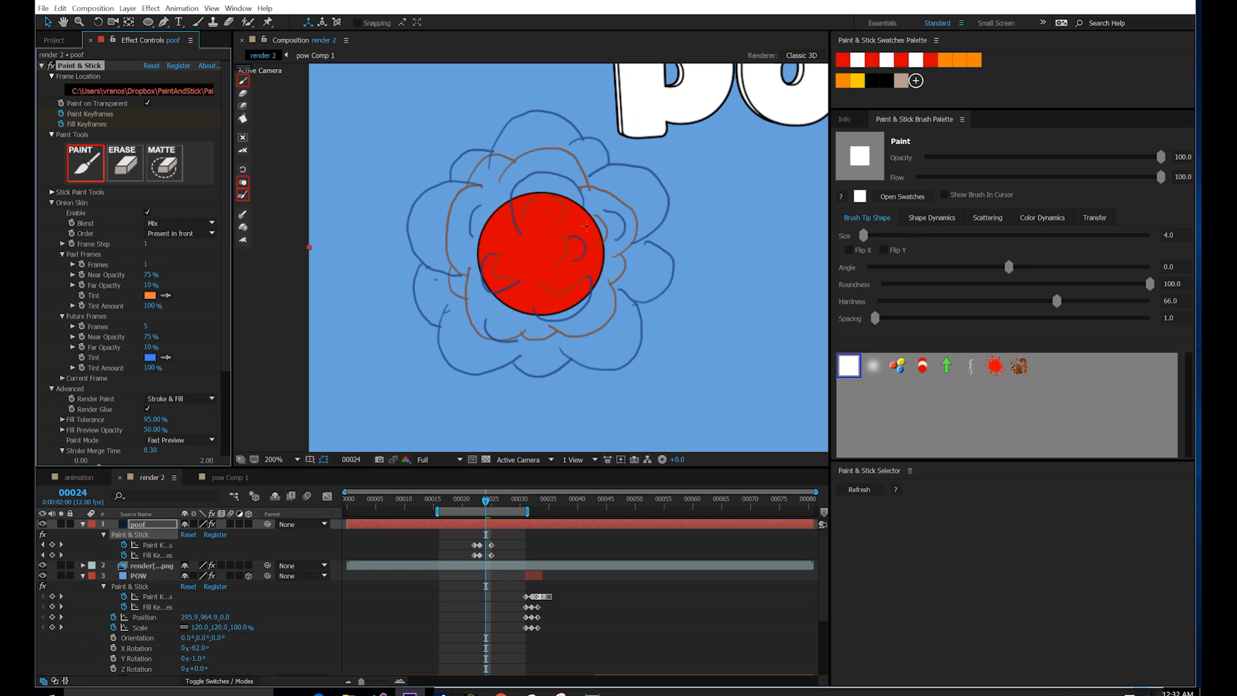
mouse_move(644, 240)
mouse_down()
mouse_move(574, 143)
mouse_move(451, 184)
mouse_move(453, 322)
mouse_move(534, 339)
mouse_up()
drag(623, 290, 558, 342)
drag(571, 343, 524, 348)
drag(640, 229, 624, 291)
Step: Paint curved puff lines inside the frame 24 cloud around and over the ball
drag(602, 213, 603, 243)
mouse_move(503, 196)
mouse_down()
mouse_move(585, 190)
mouse_move(467, 250)
mouse_up()
drag(459, 276, 478, 304)
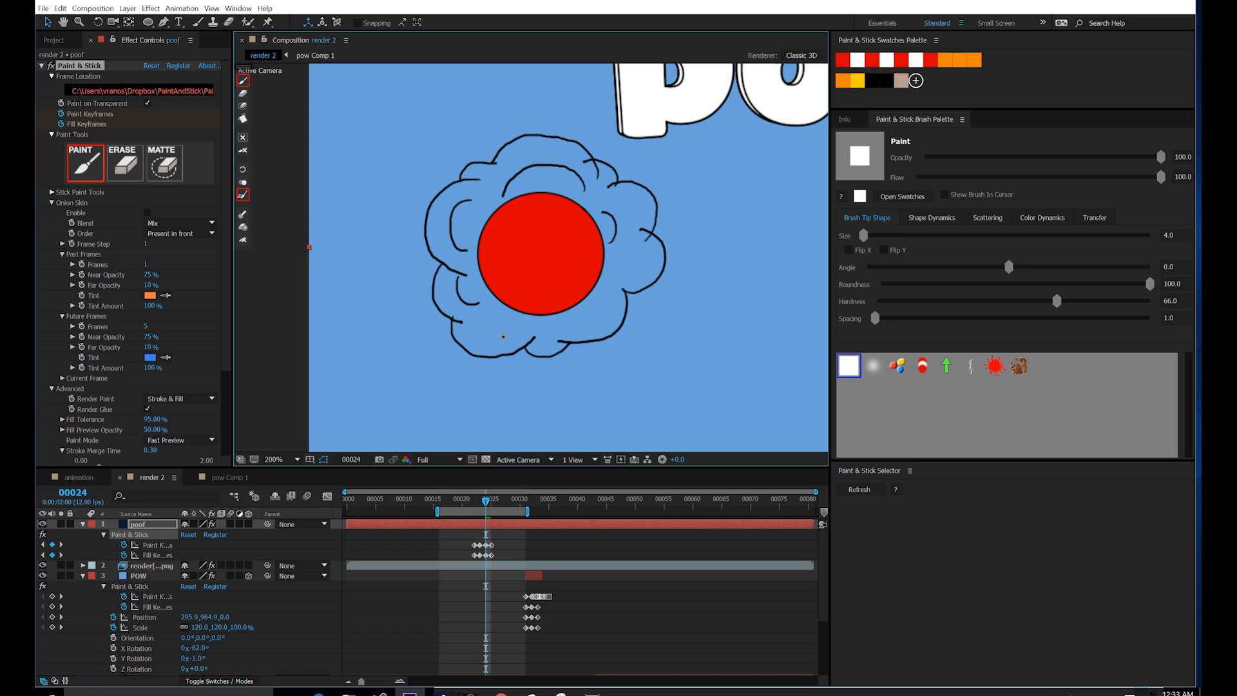
mouse_move(549, 301)
mouse_down()
mouse_move(579, 312)
mouse_move(603, 275)
mouse_up()
drag(497, 296, 532, 312)
drag(560, 235, 542, 264)
drag(531, 219, 520, 253)
Step: Preview the growing poof from frame 19 and examine its drawing at frame 25
mouse_move(485, 501)
mouse_down()
mouse_move(446, 504)
mouse_move(458, 505)
mouse_up()
scroll(483, 298, down, 1)
key(space)
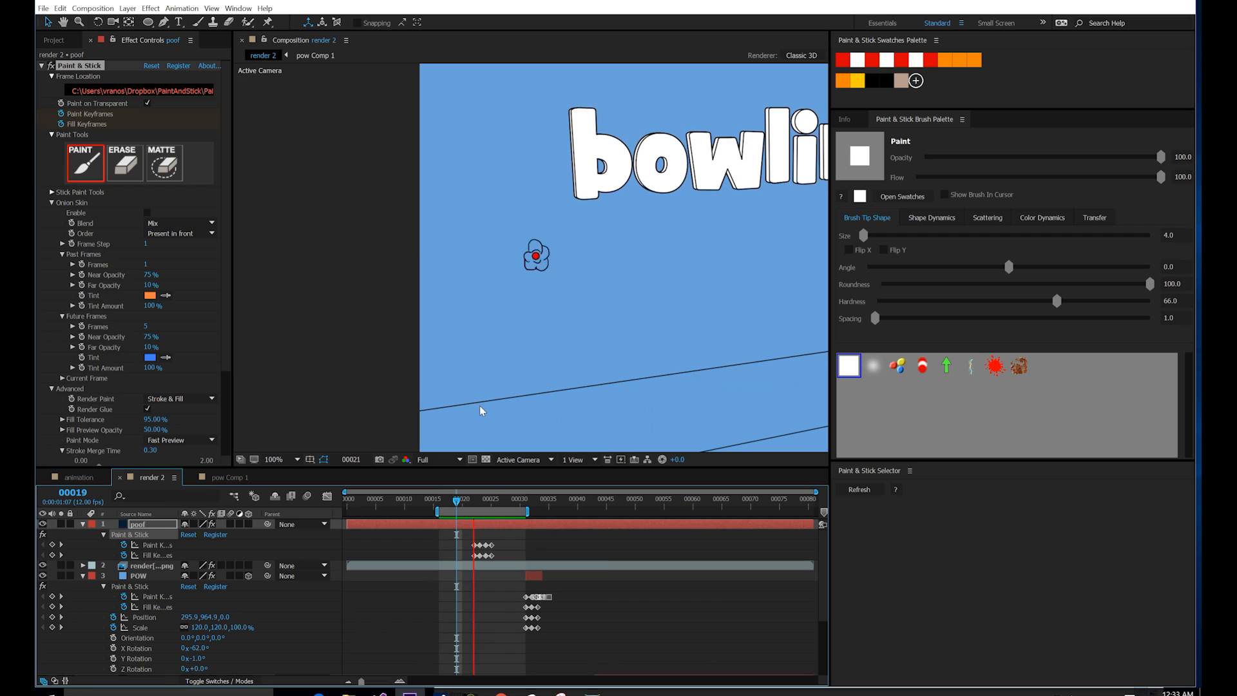
key(space)
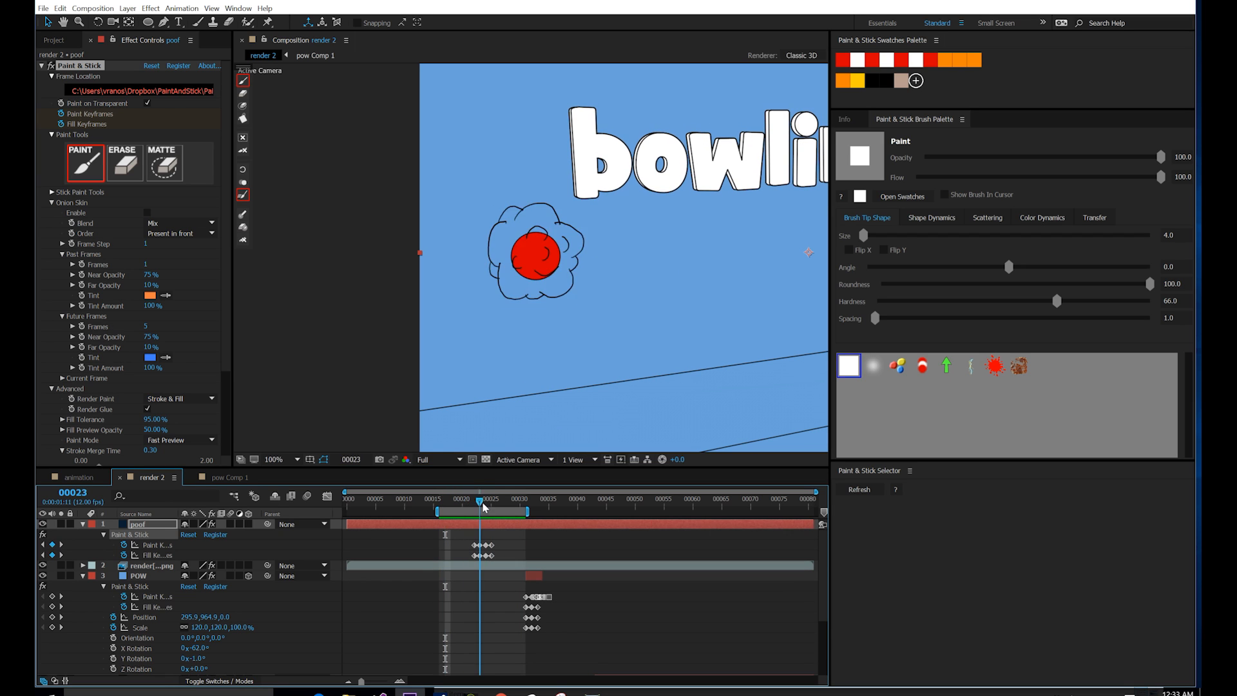
click(491, 498)
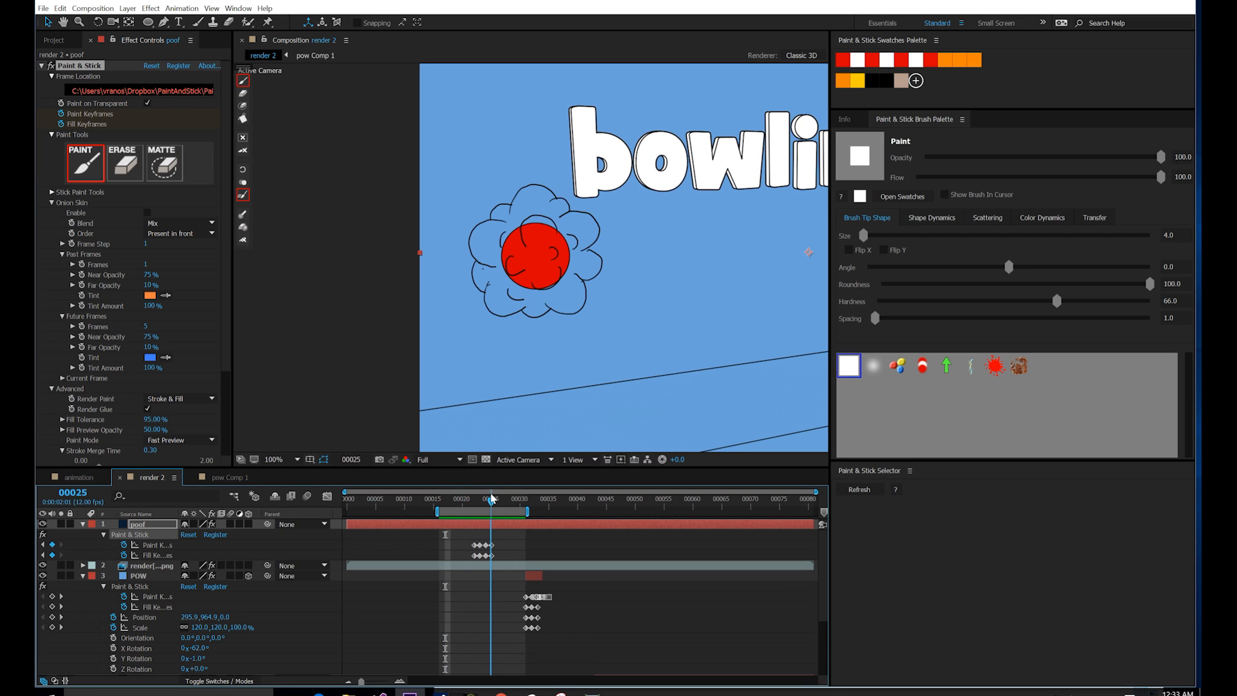
Step: At frame 26, enable onion skinning and paint separate breakaway puff shapes around the cloud's upper edge and over its left inner curl
drag(490, 508, 497, 508)
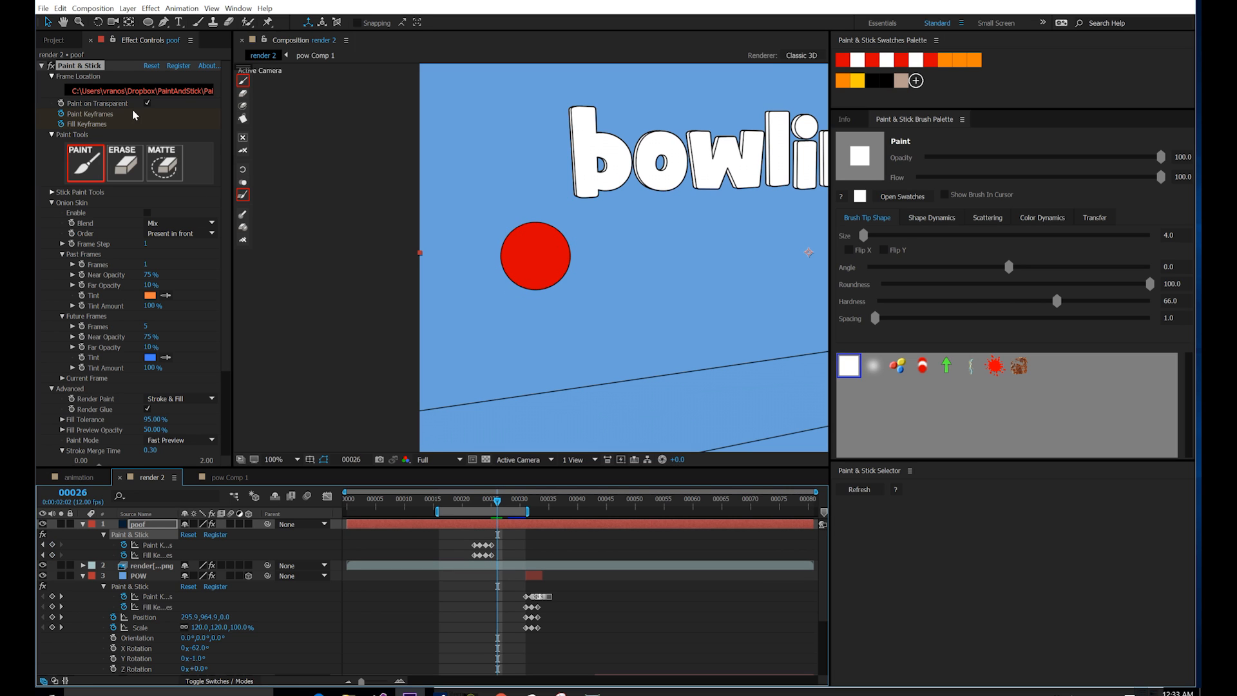
key(t)
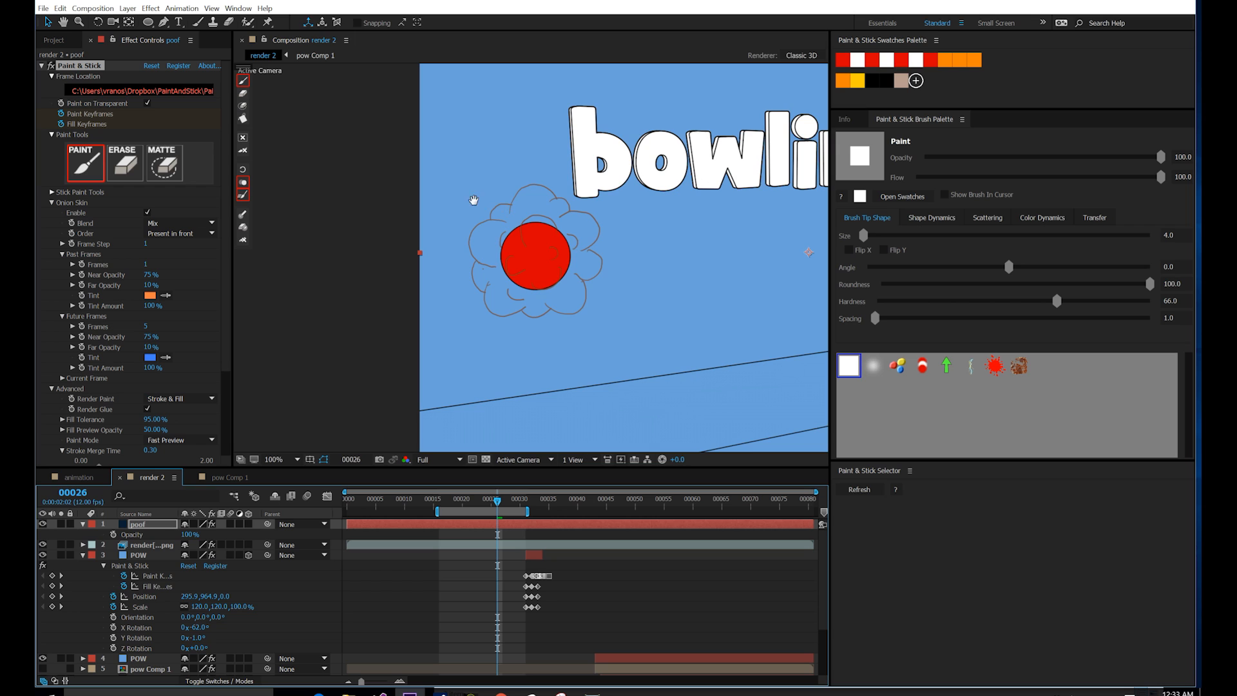
scroll(513, 206, up, 2)
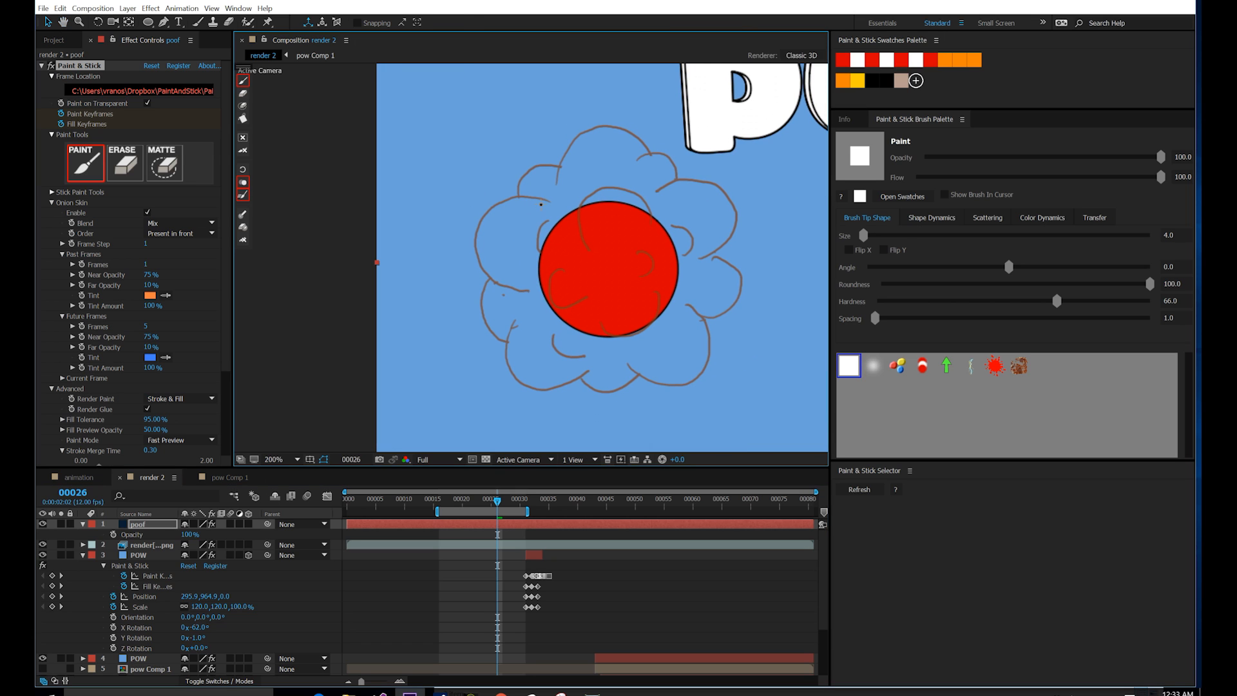
drag(483, 281, 505, 191)
mouse_move(485, 279)
mouse_down()
mouse_move(479, 231)
mouse_move(505, 192)
mouse_up()
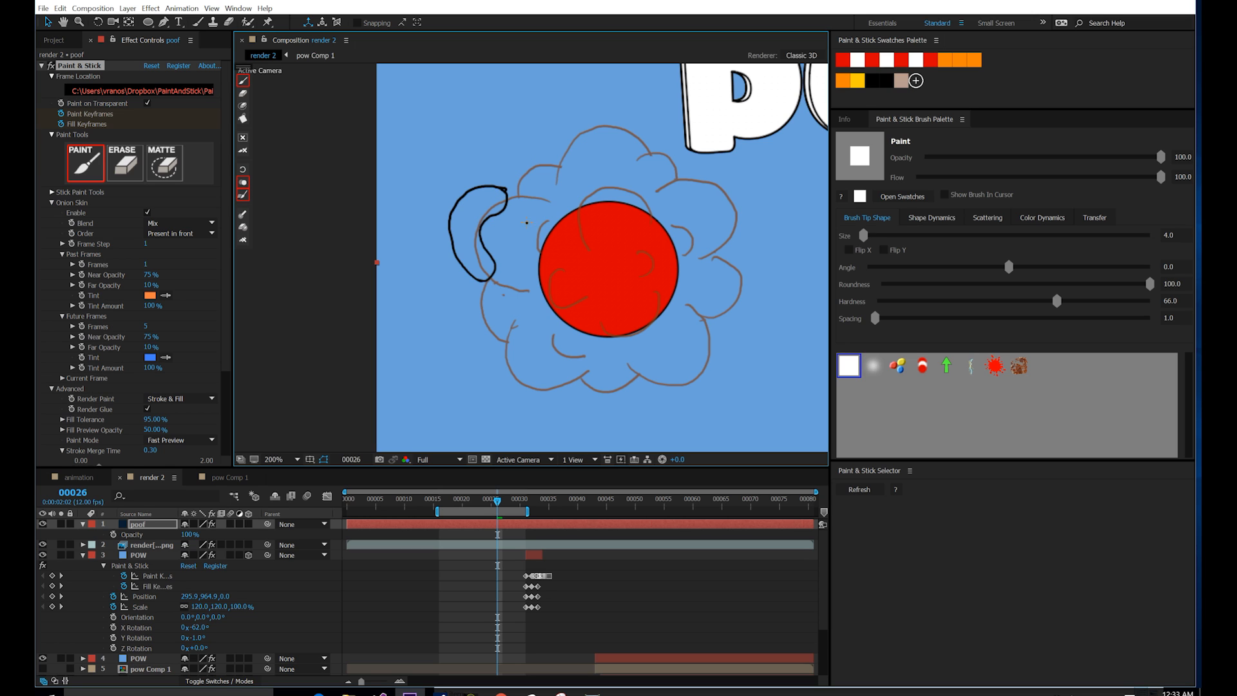
mouse_move(536, 217)
mouse_down()
mouse_move(519, 254)
mouse_move(547, 249)
mouse_up()
mouse_move(517, 192)
mouse_down()
mouse_move(644, 127)
mouse_move(563, 135)
mouse_up()
drag(648, 153, 647, 145)
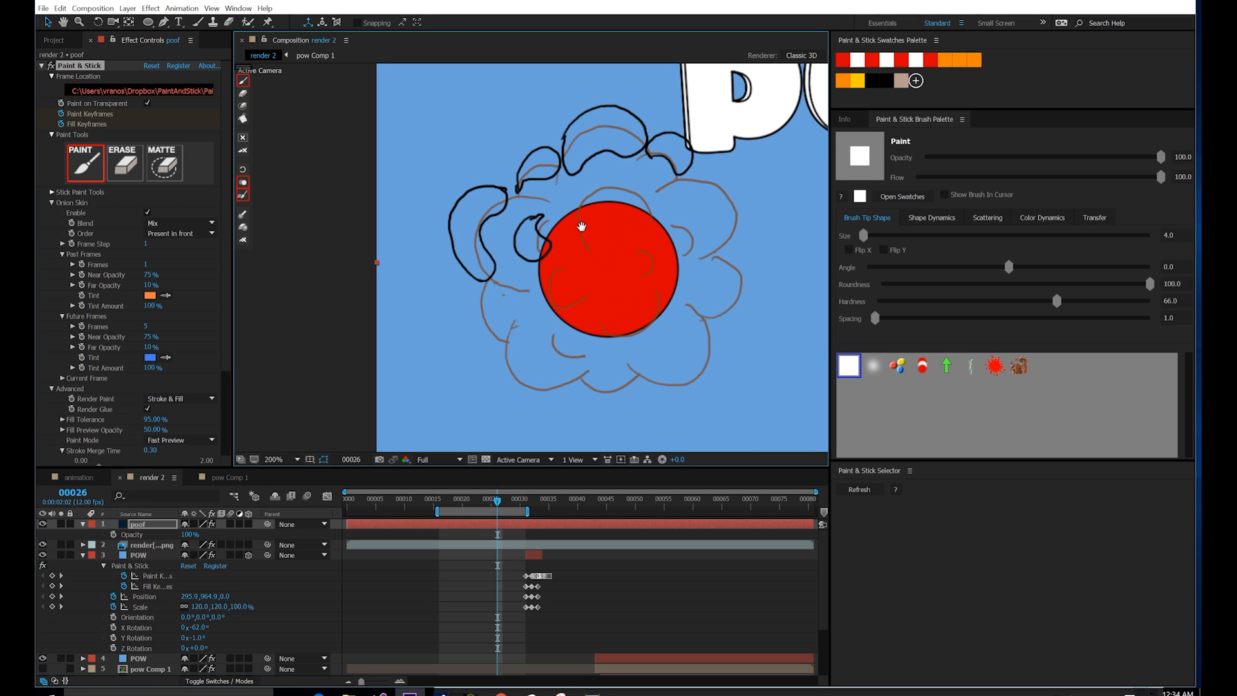
drag(718, 208, 641, 207)
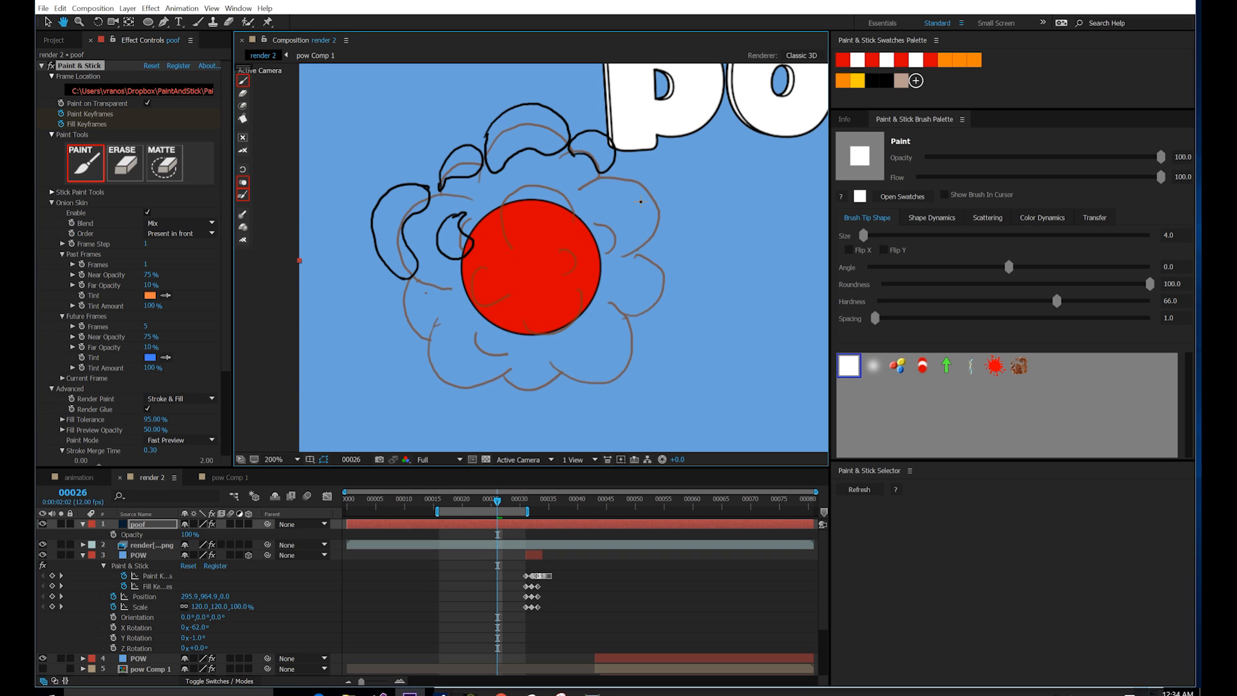
mouse_move(611, 185)
mouse_down()
mouse_move(657, 168)
mouse_move(676, 214)
mouse_move(665, 230)
mouse_move(634, 219)
mouse_move(634, 193)
mouse_up()
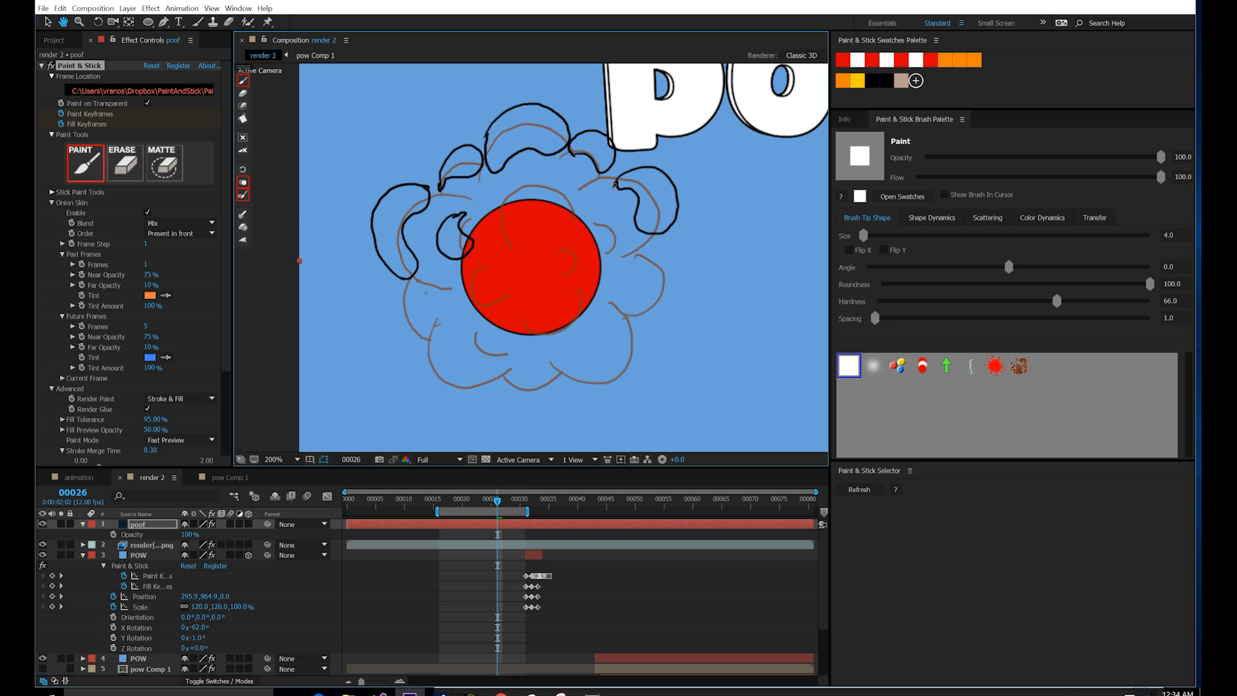
Step: Paint the remaining breakaway puff shapes around the right and lower edges of the frame 26 cloud
drag(664, 263, 664, 278)
drag(628, 328, 634, 340)
drag(542, 381, 552, 378)
drag(422, 348, 491, 372)
mouse_move(404, 308)
mouse_down()
mouse_move(422, 337)
mouse_move(468, 352)
mouse_up()
Step: Paint closed puff shapes over the cloud's inner curls at frame 26, and turn off onion skinning
drag(473, 289, 477, 293)
drag(598, 305, 598, 309)
mouse_move(593, 224)
mouse_down()
mouse_move(625, 254)
mouse_move(594, 222)
mouse_up()
drag(553, 176, 540, 175)
mouse_move(564, 244)
mouse_down()
mouse_move(492, 266)
mouse_move(505, 294)
mouse_move(552, 288)
mouse_move(517, 260)
mouse_up()
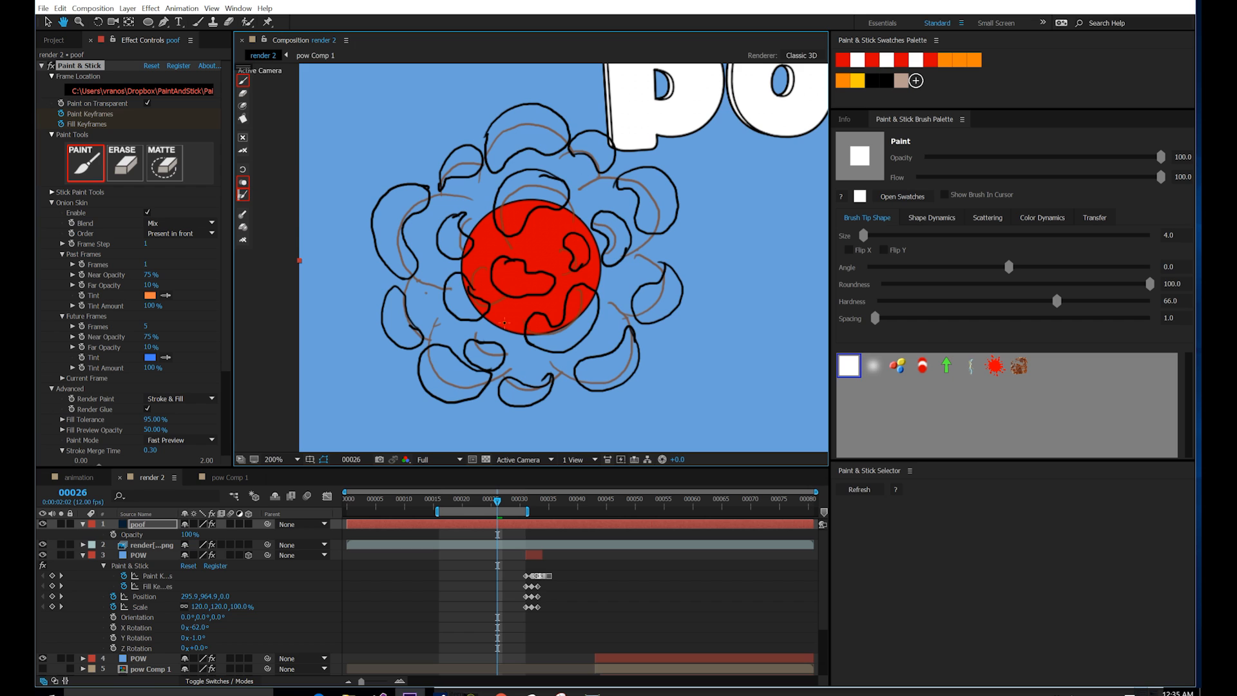
click(243, 182)
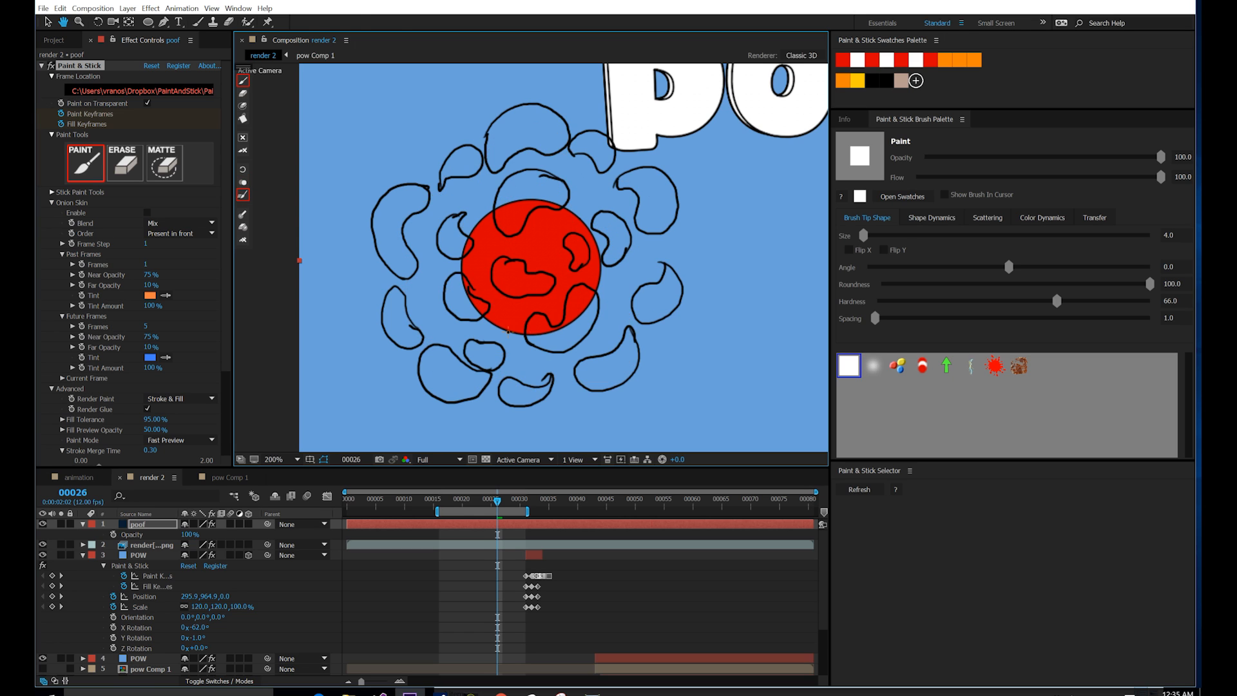
Step: Solo the poof layer and preview its drawings from frame 17
click(491, 501)
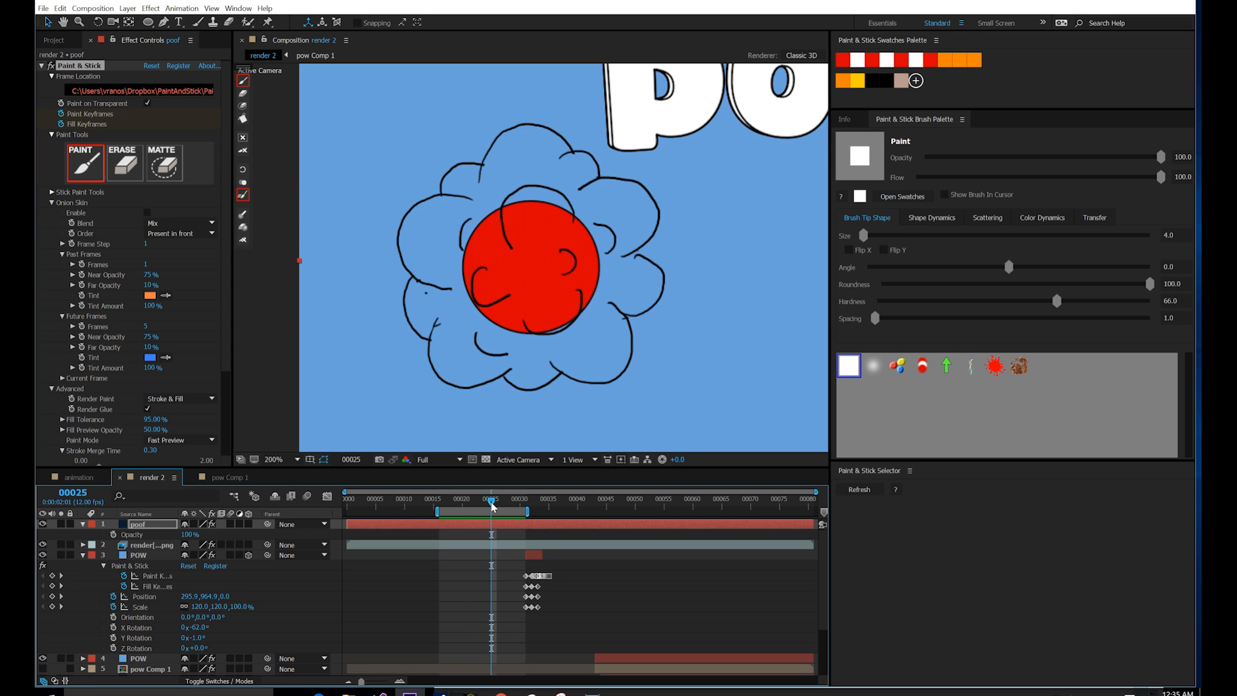
click(62, 525)
click(445, 502)
key(space)
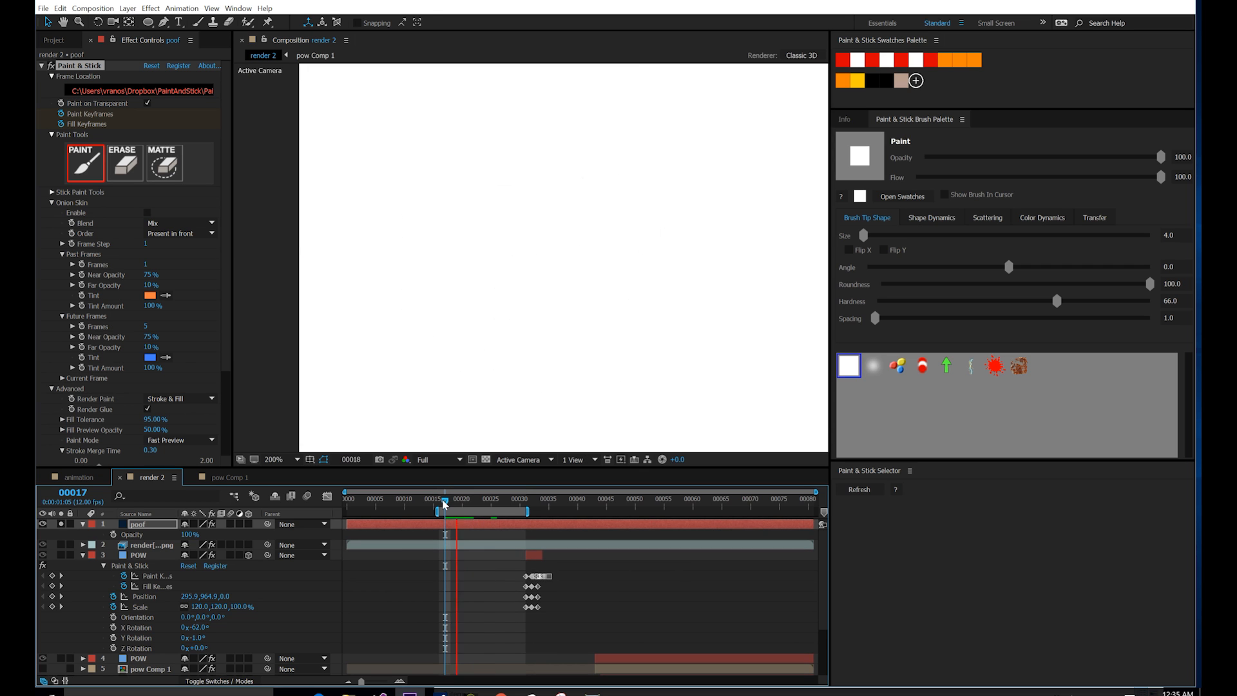
key(space)
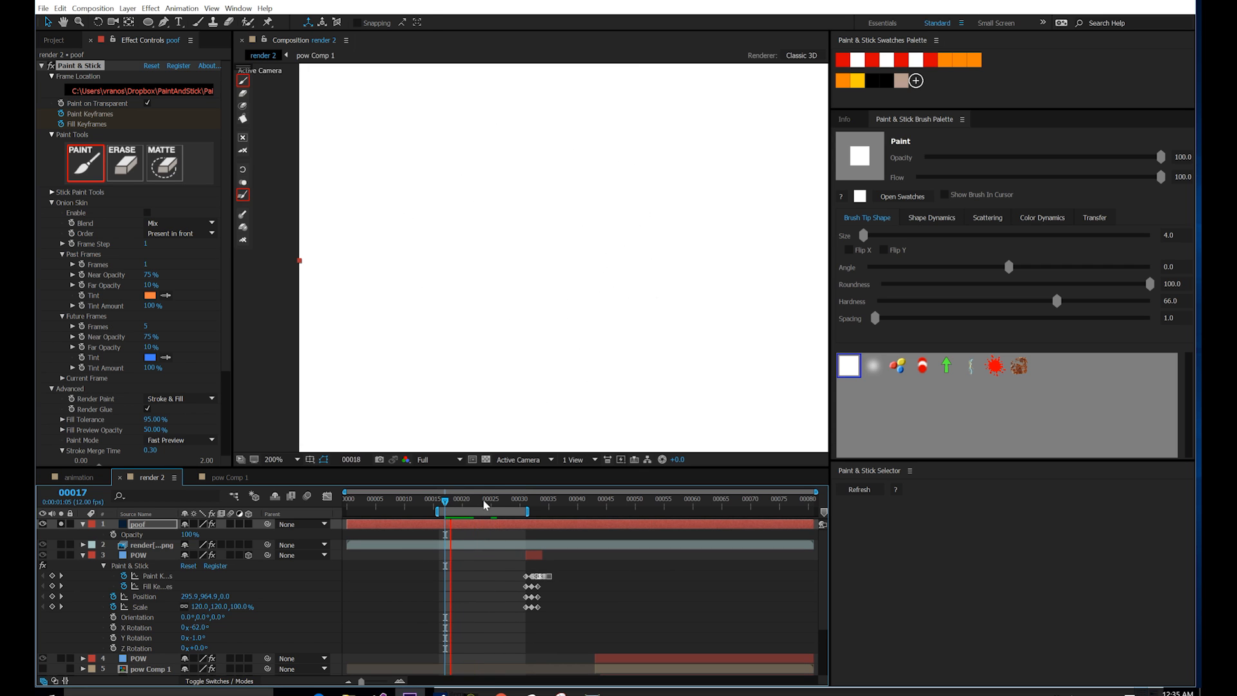
Step: At frame 27, with onion skinning on, paint thinner crescent shapes inside the upper puffs of the previous drawing
click(496, 500)
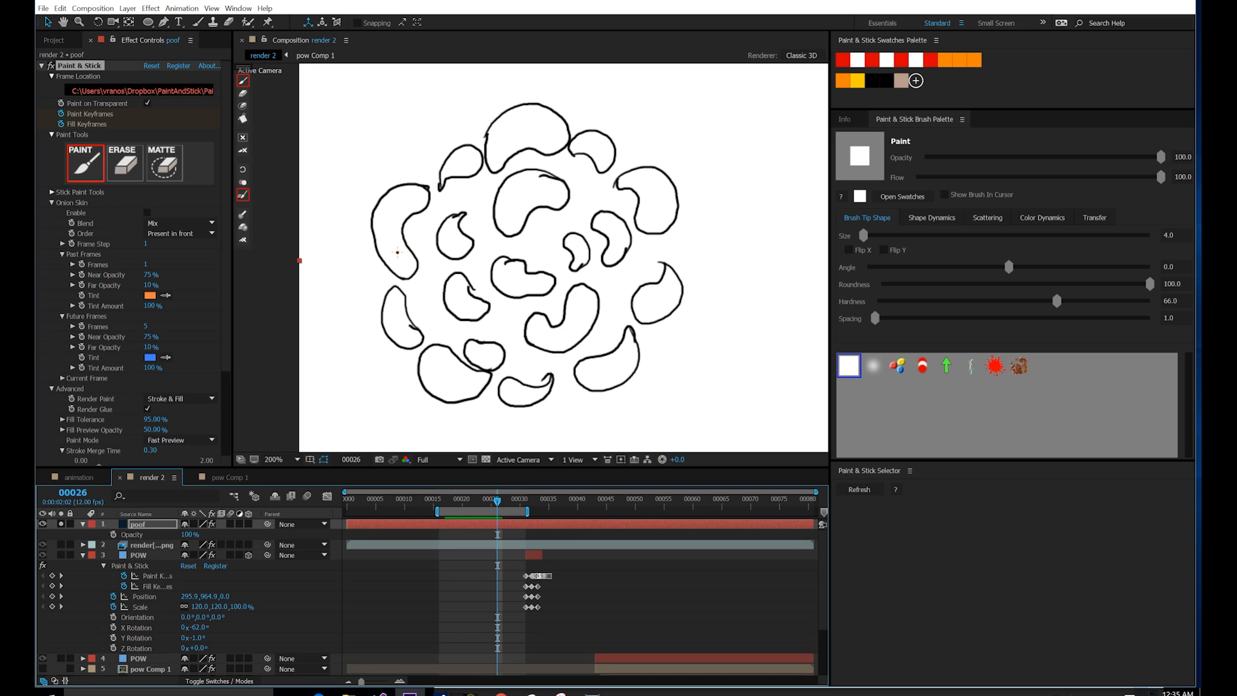
drag(390, 196, 387, 201)
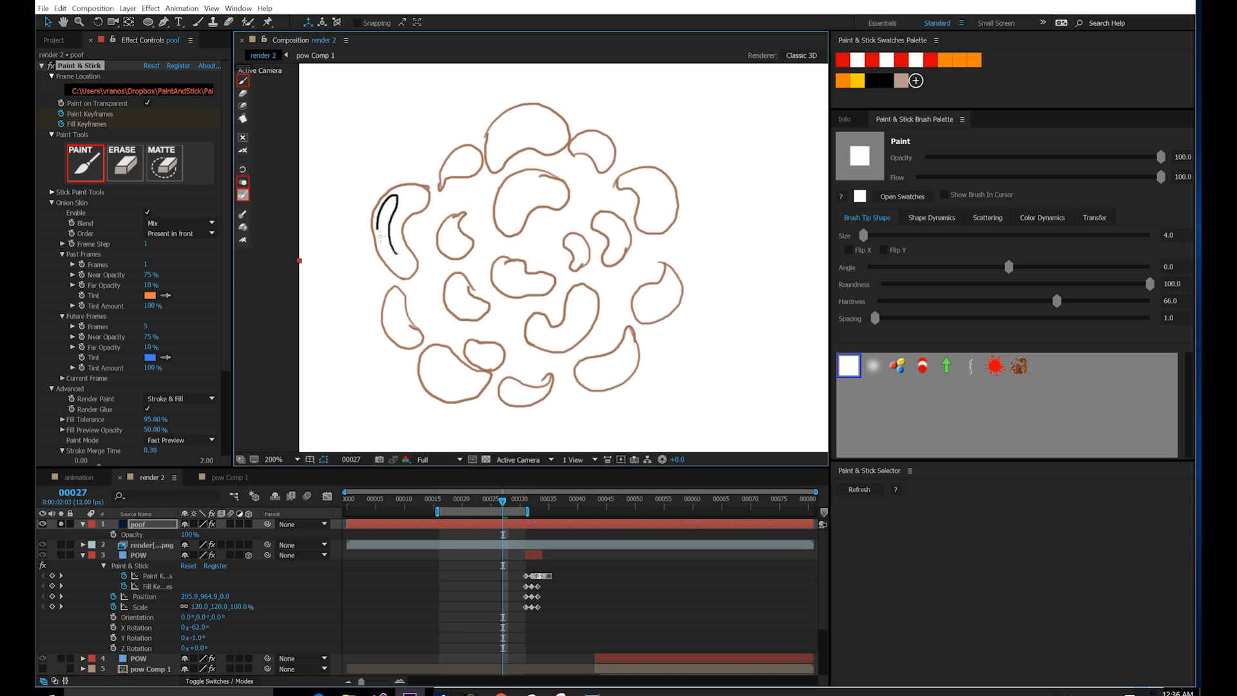
drag(447, 226, 445, 252)
drag(475, 155, 451, 170)
mouse_move(496, 148)
mouse_down()
mouse_move(554, 132)
mouse_move(610, 152)
mouse_move(664, 209)
mouse_move(627, 250)
mouse_up()
drag(503, 206, 555, 194)
drag(572, 237, 582, 254)
Step: Paint thin crescents inside the central and lower puffs at frame 27, and turn off onion skinning
drag(500, 277, 542, 293)
drag(451, 292, 470, 313)
drag(387, 310, 405, 338)
mouse_move(475, 355)
mouse_down()
mouse_move(490, 364)
mouse_move(458, 391)
mouse_up()
drag(510, 392, 630, 367)
drag(538, 348, 678, 292)
key(o)
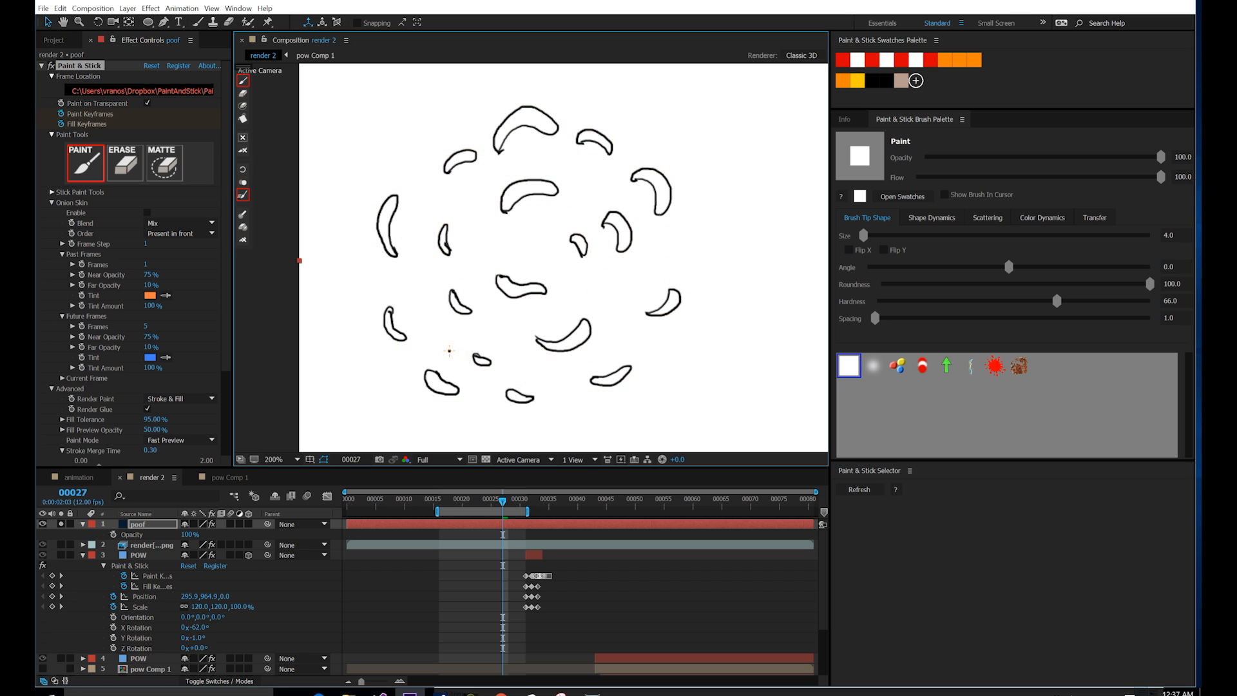
Step: Preview the poof breaking apart from frame 18 and reveal the poof layer's keyframes at frame 27
key(Page_Up)
key(Page_Up)
key(Page_Up)
key(Page_Up)
key(Page_Up)
key(Page_Up)
key(Page_Up)
key(Page_Up)
key(Page_Up)
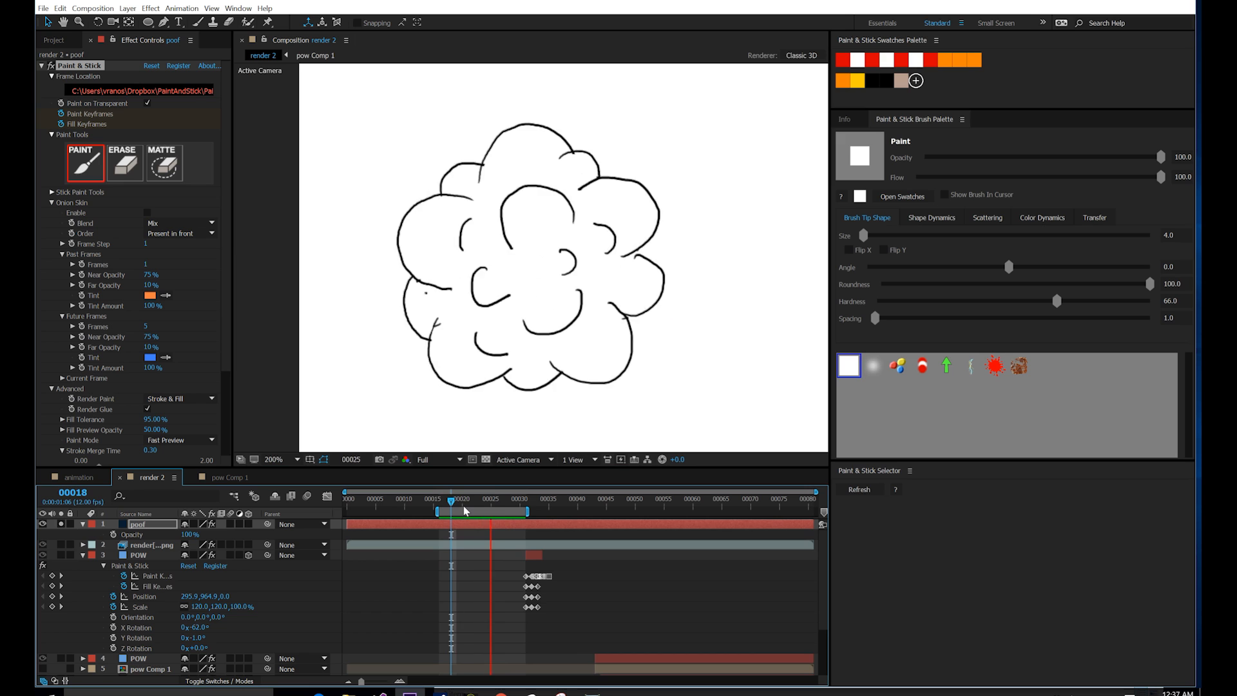
click(503, 501)
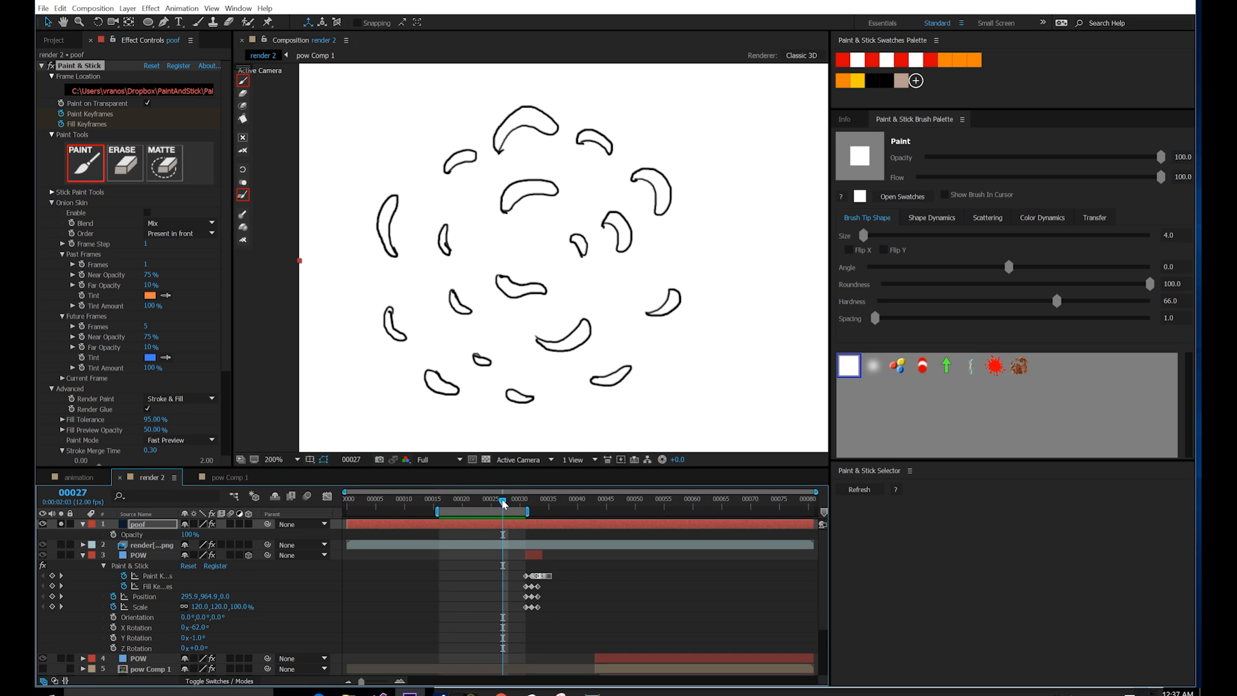
key(u)
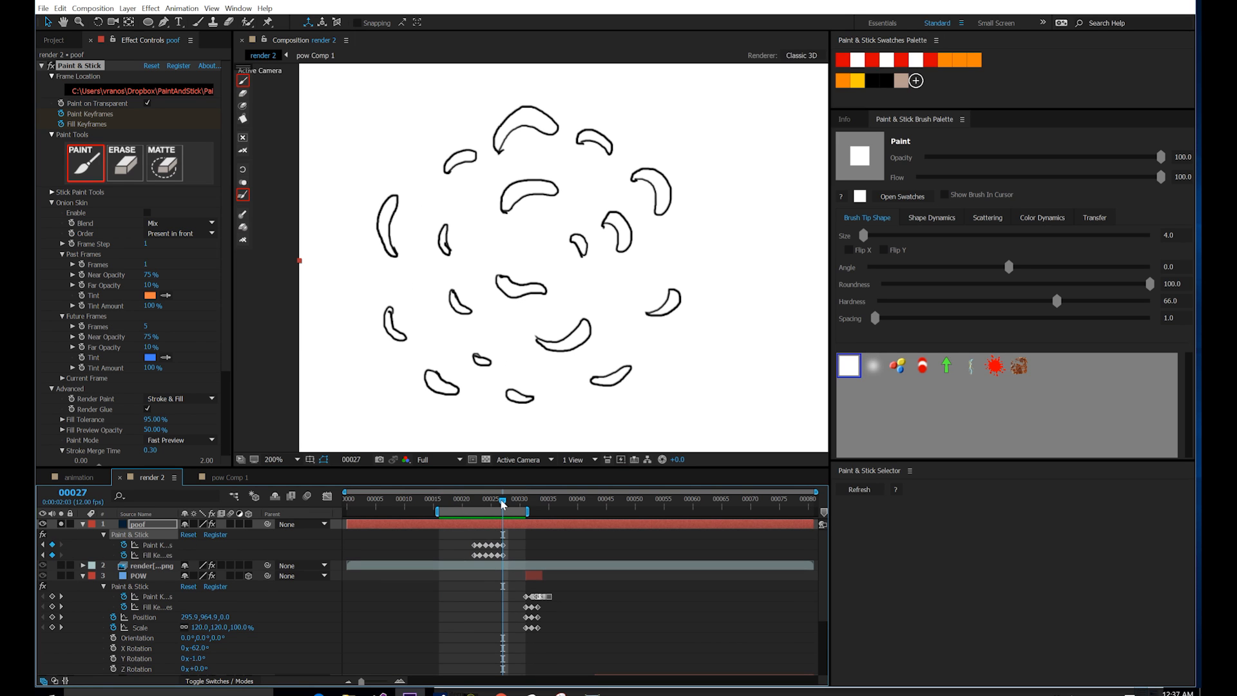
Step: At frame 28, with onion skinning on, paint thin single strokes inside the upper crescents of the previous drawing
click(509, 503)
key(t)
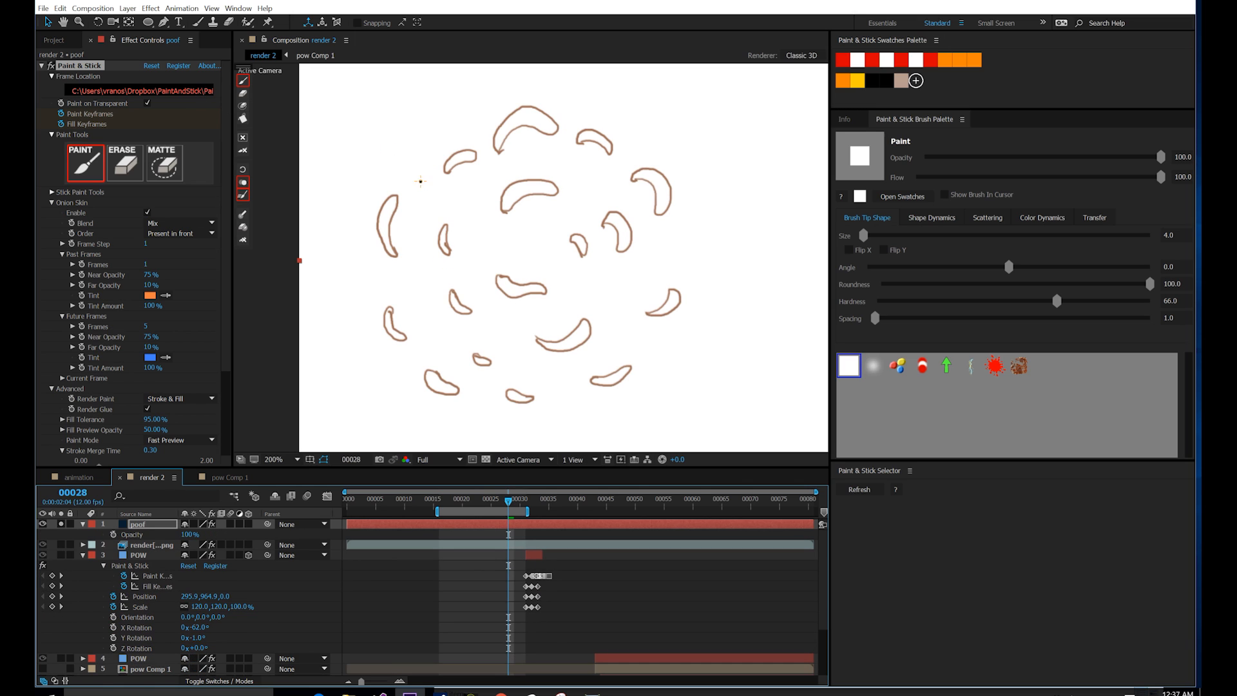
drag(387, 244, 392, 201)
drag(447, 166, 475, 158)
drag(498, 139, 551, 130)
drag(584, 136, 612, 150)
mouse_move(648, 175)
mouse_down()
mouse_move(660, 209)
mouse_move(625, 245)
mouse_up()
Step: Paint thin single strokes inside the lower crescents at frame 28
drag(674, 289, 661, 313)
drag(626, 370, 598, 382)
drag(449, 296, 464, 313)
drag(471, 361, 530, 403)
drag(426, 379, 449, 392)
drag(386, 316, 398, 339)
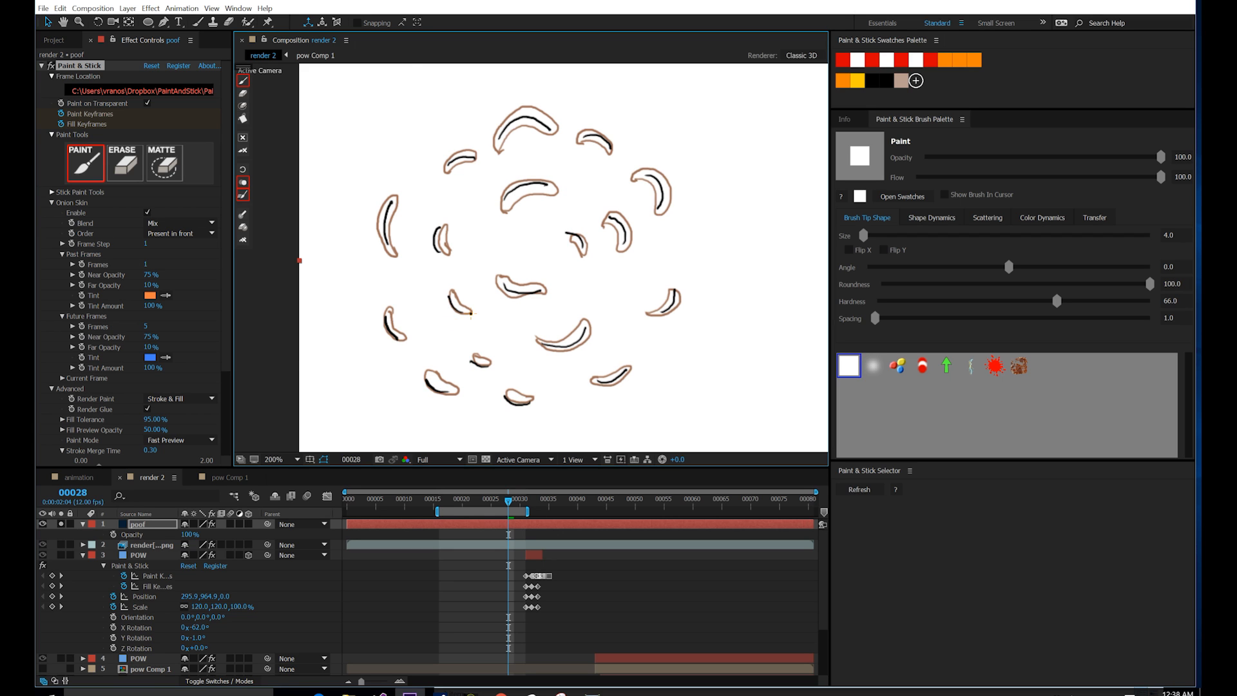
Step: Close the outline gaps in the small cloud at frame 22 and the large cloud at frame 25, and check frames 26 and 27
key(comma)
click(438, 507)
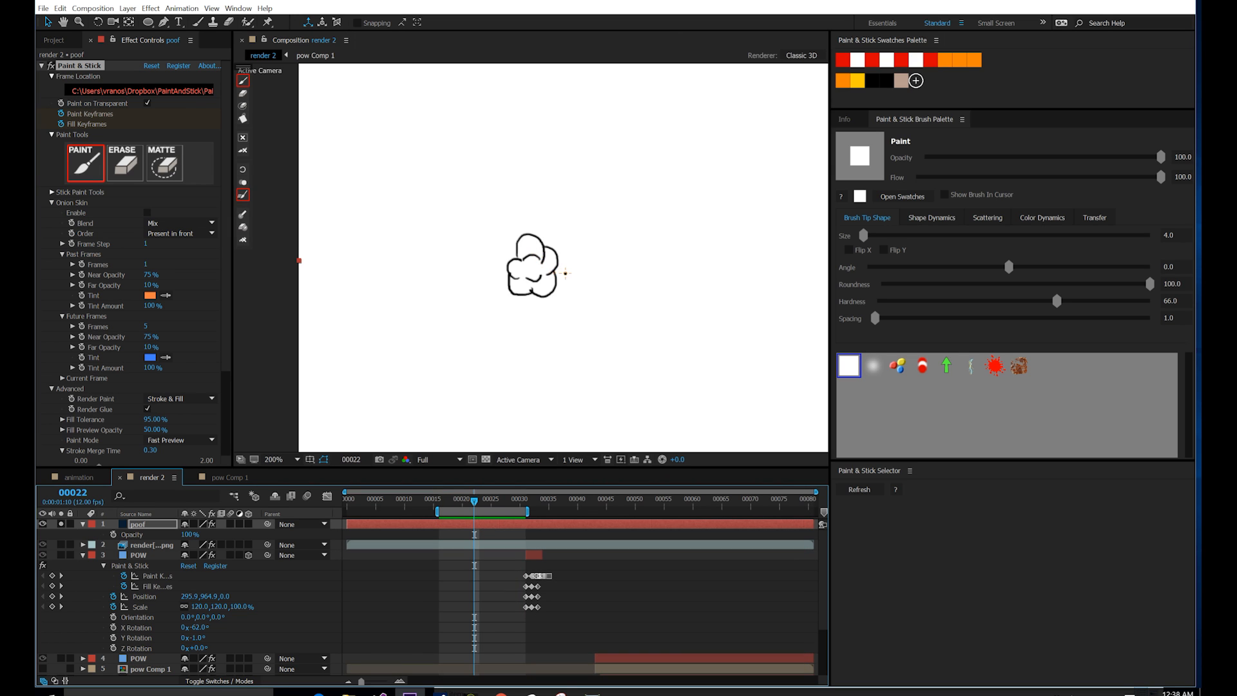
key(period)
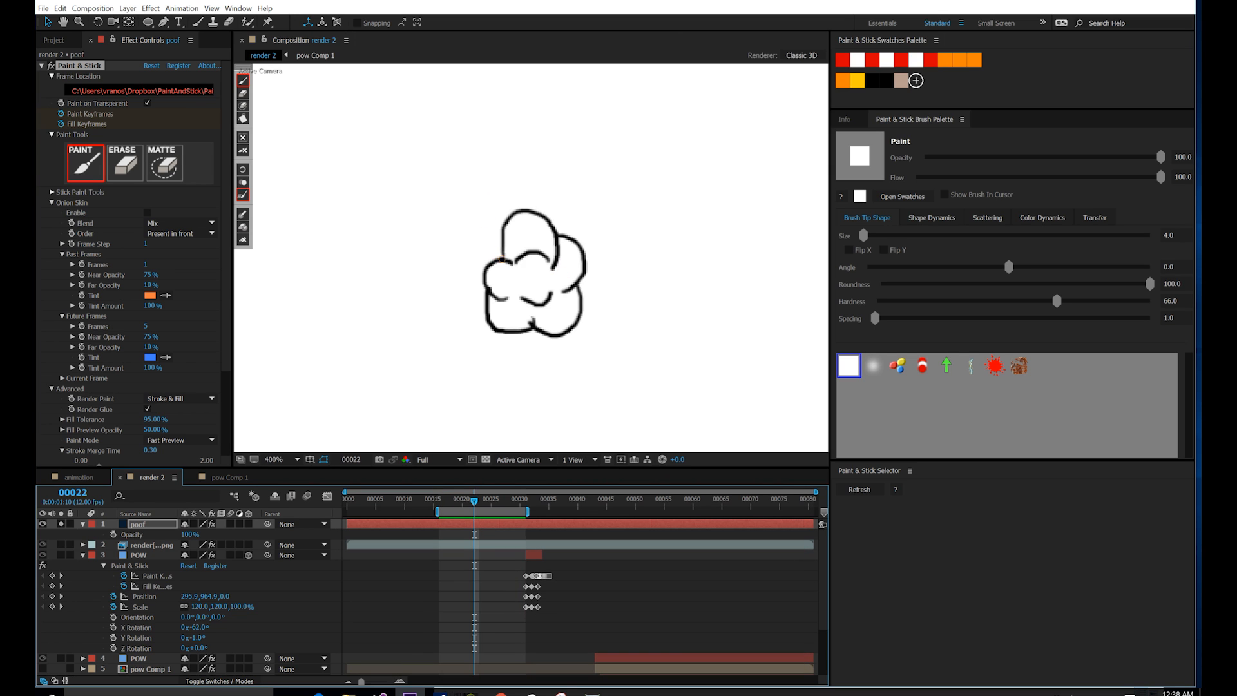
drag(504, 259, 503, 255)
key(comma)
key(Page_Down)
key(Page_Down)
key(Page_Down)
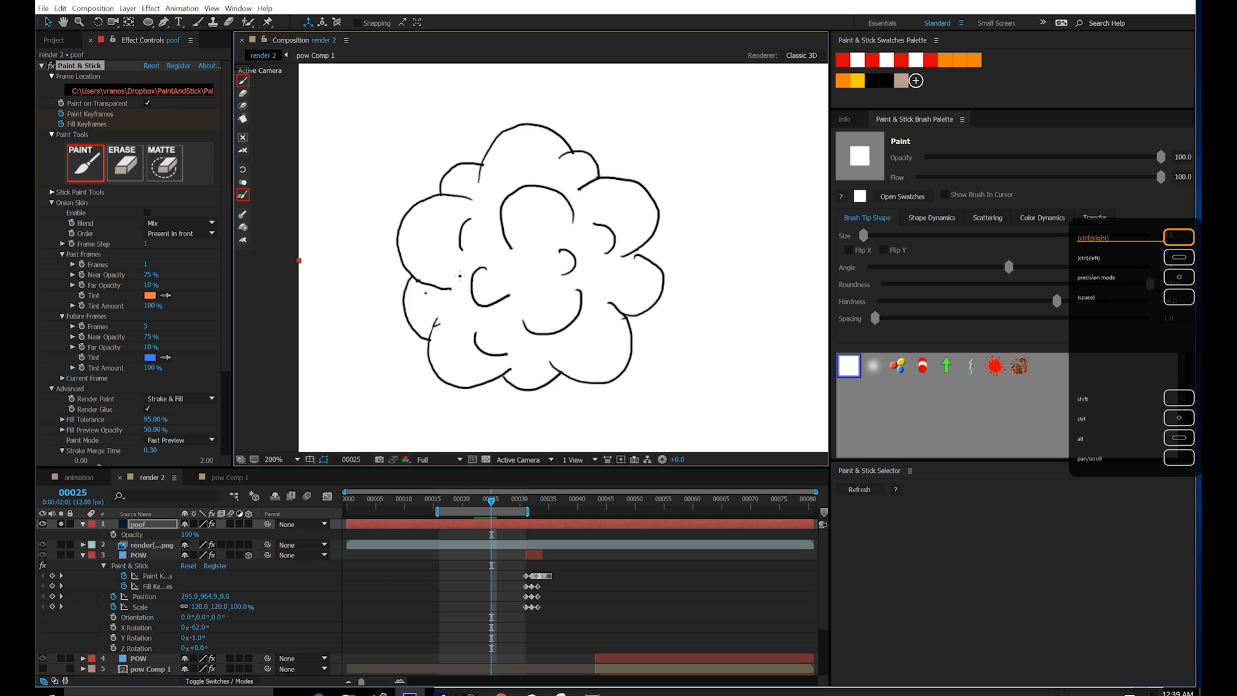
drag(630, 257, 636, 257)
key(Page_Down)
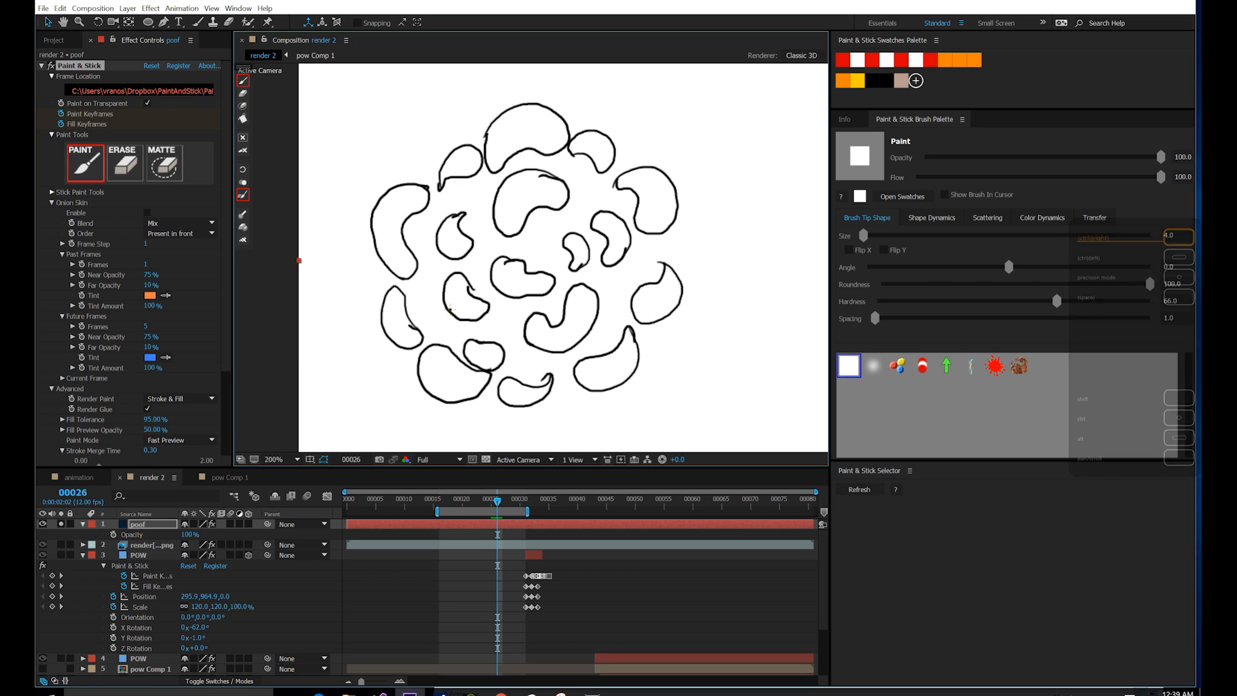
key(Page_Down)
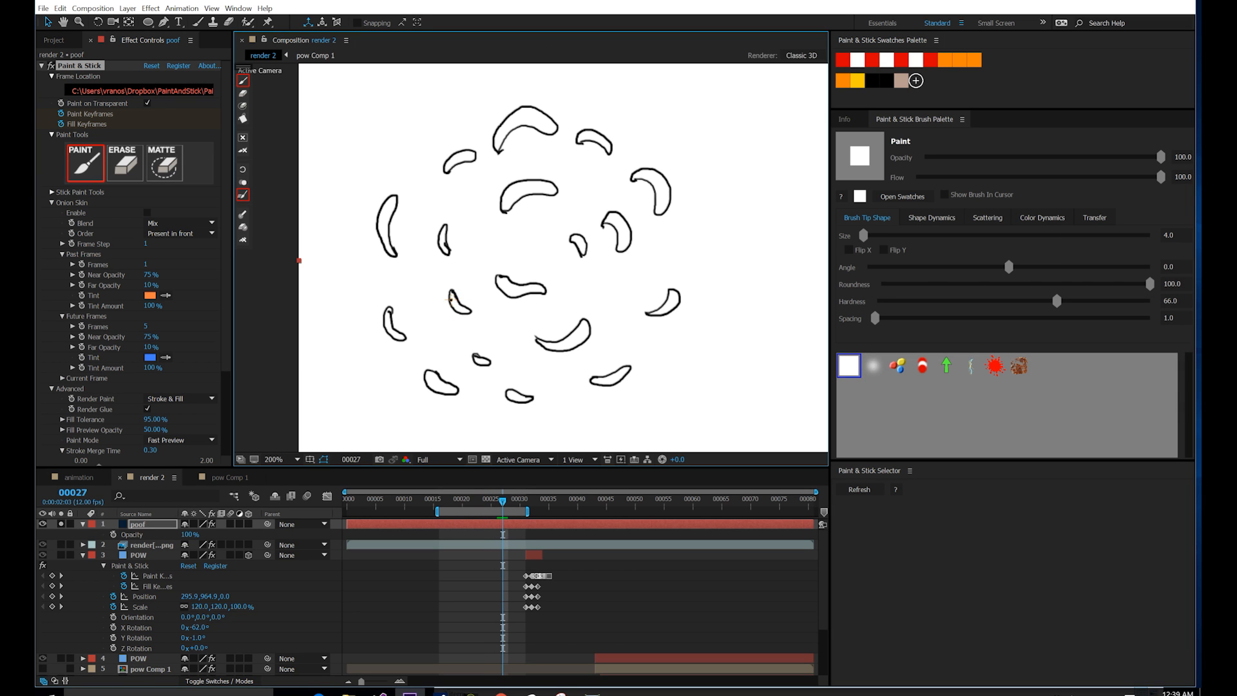
Step: Fill the small cloud at frame 22 with the tan swatch, using a fill tolerance of 68%
key(ctrl+Left)
key(ctrl+Left)
key(ctrl+Left)
key(ctrl+Left)
key(ctrl+Left)
click(903, 85)
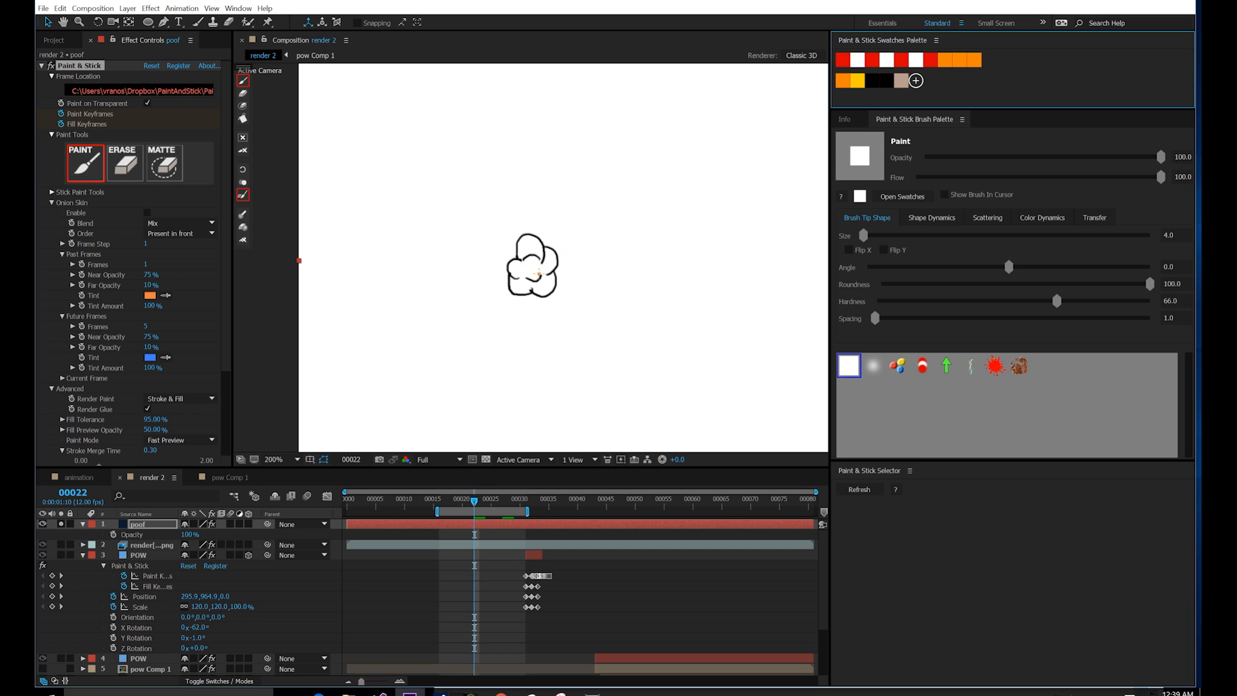
click(243, 119)
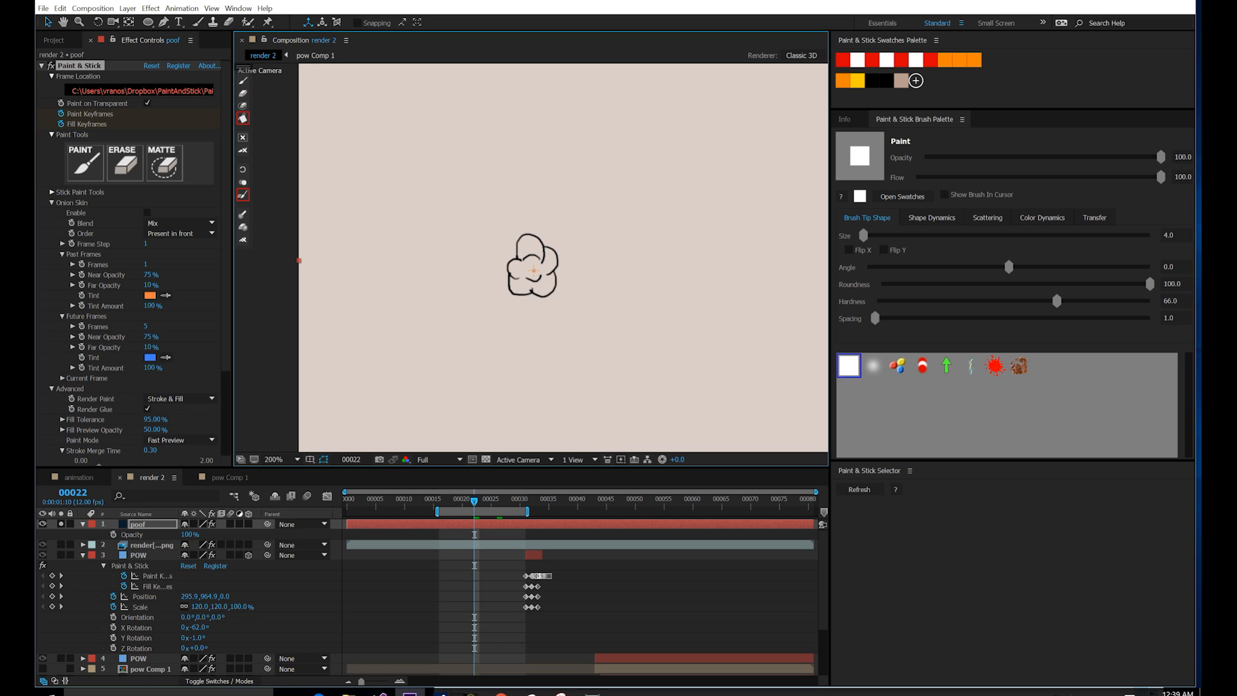
drag(527, 271, 517, 292)
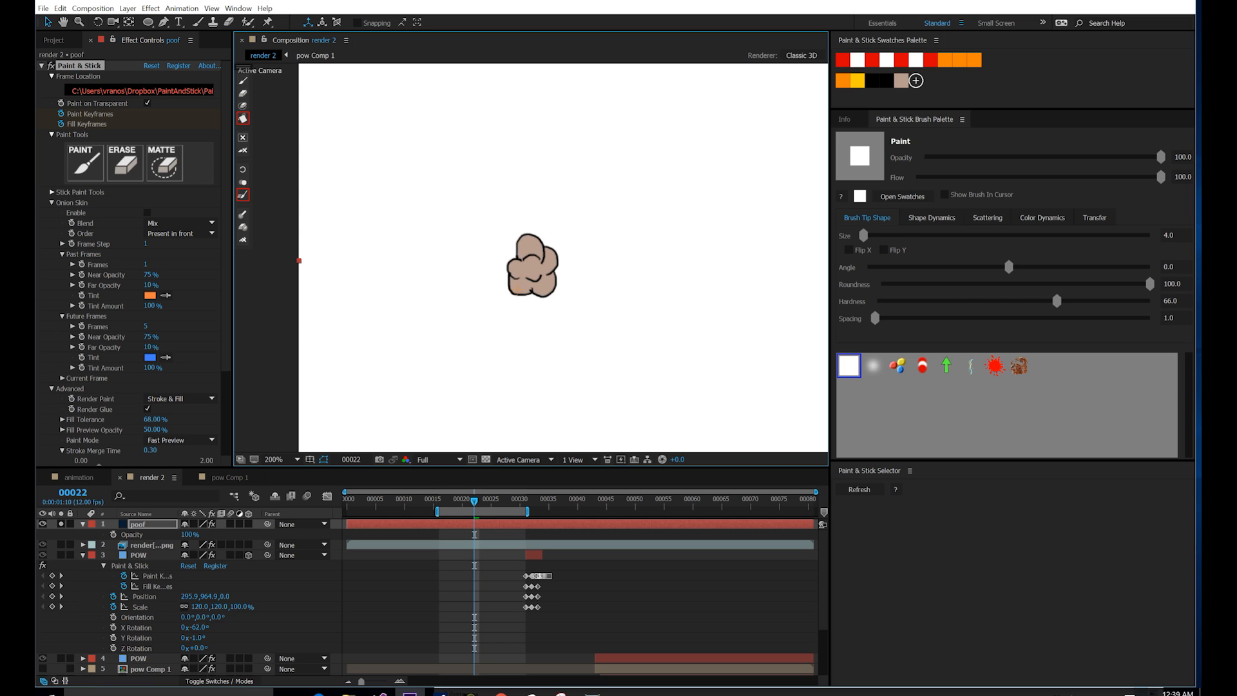
Step: Fill the frame 23 cloud with tan and undo the stray fill beside its lower-left edge
key(ctrl+Right)
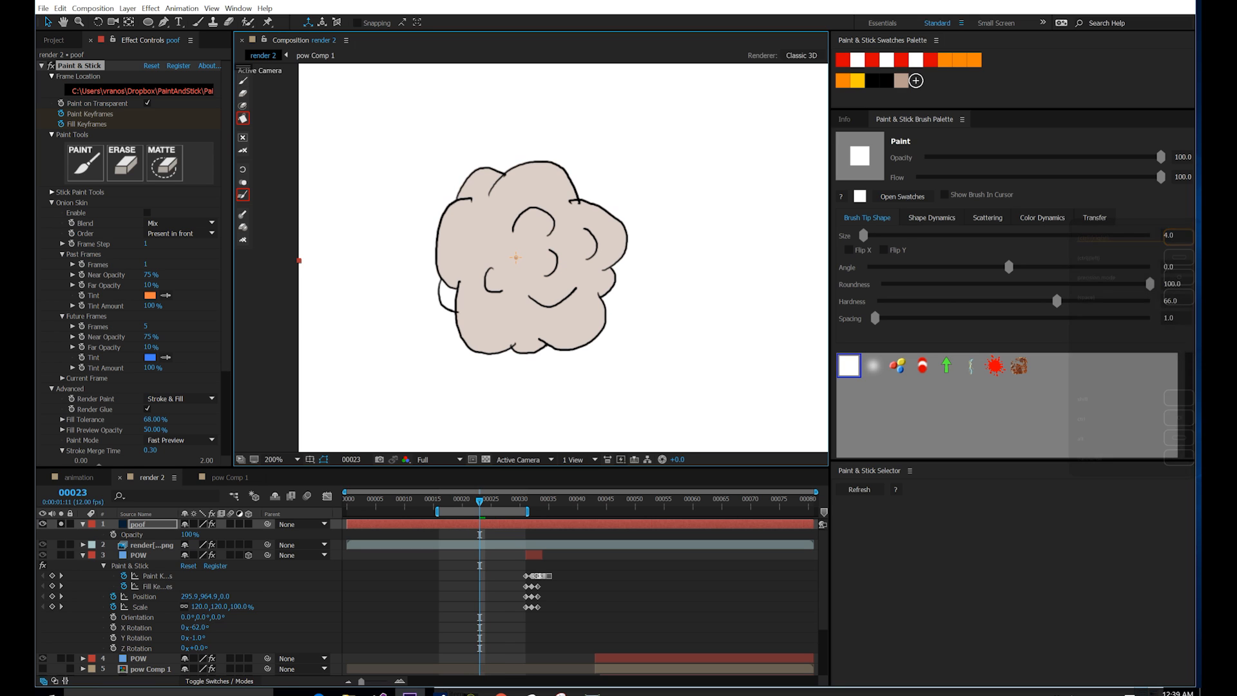
click(516, 258)
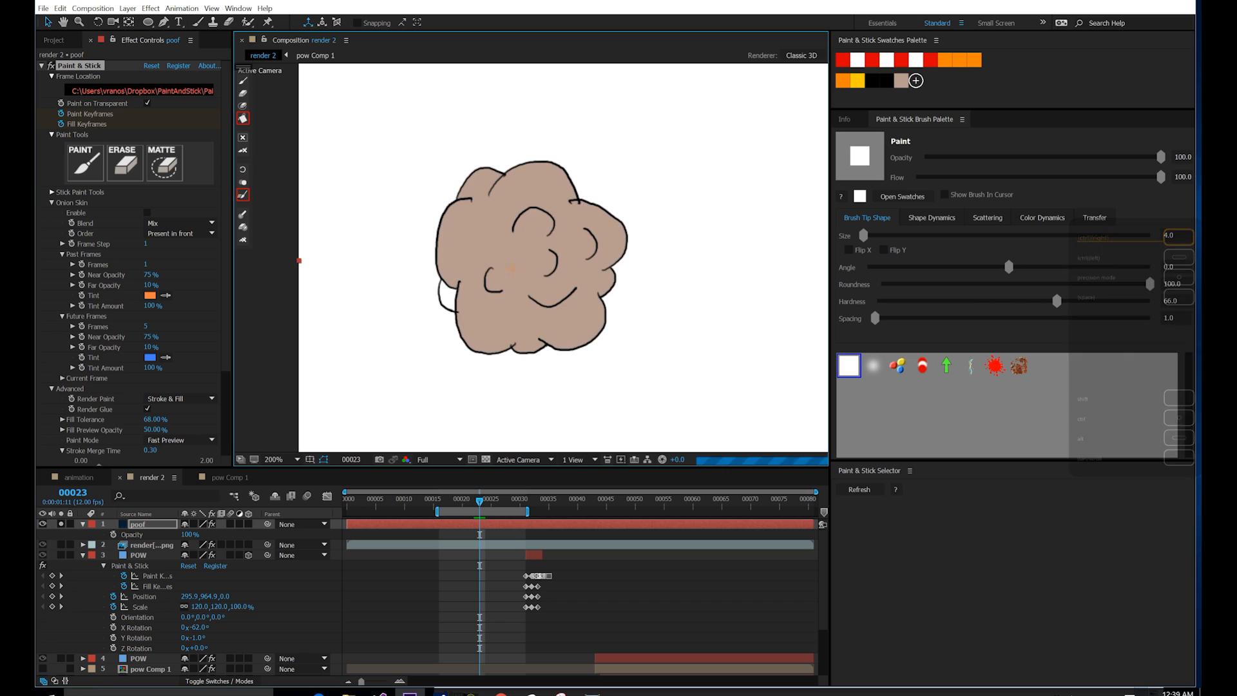
click(447, 336)
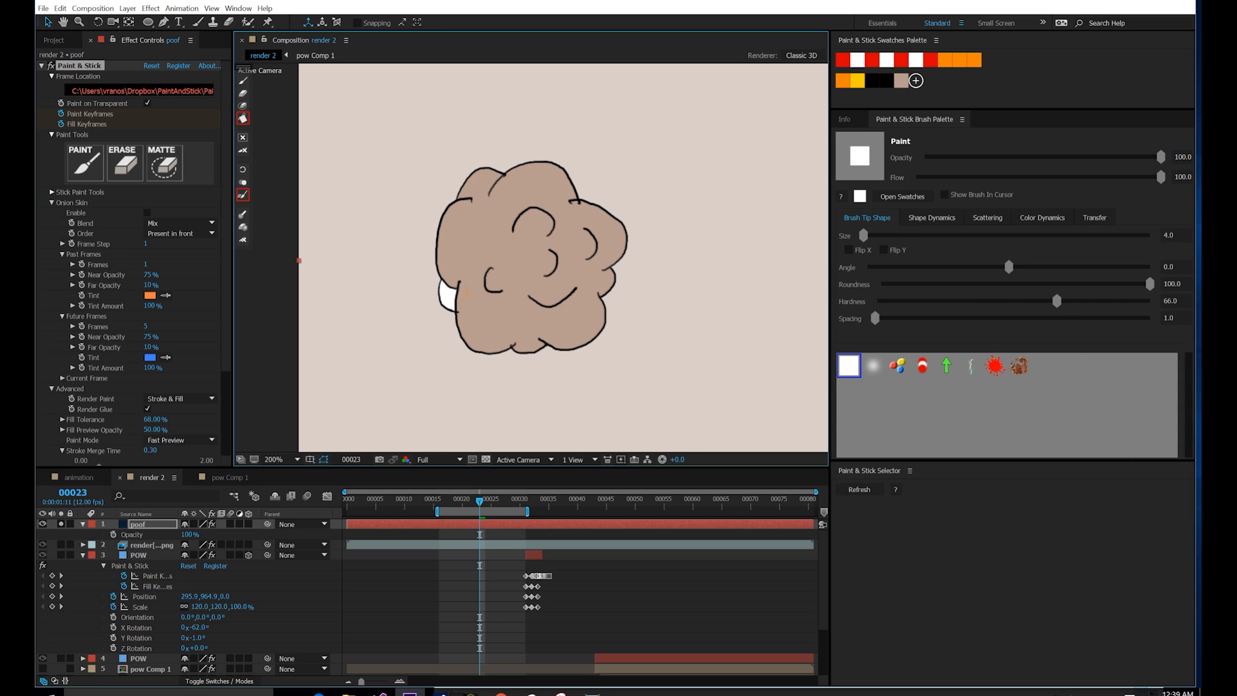
key(ctrl+z)
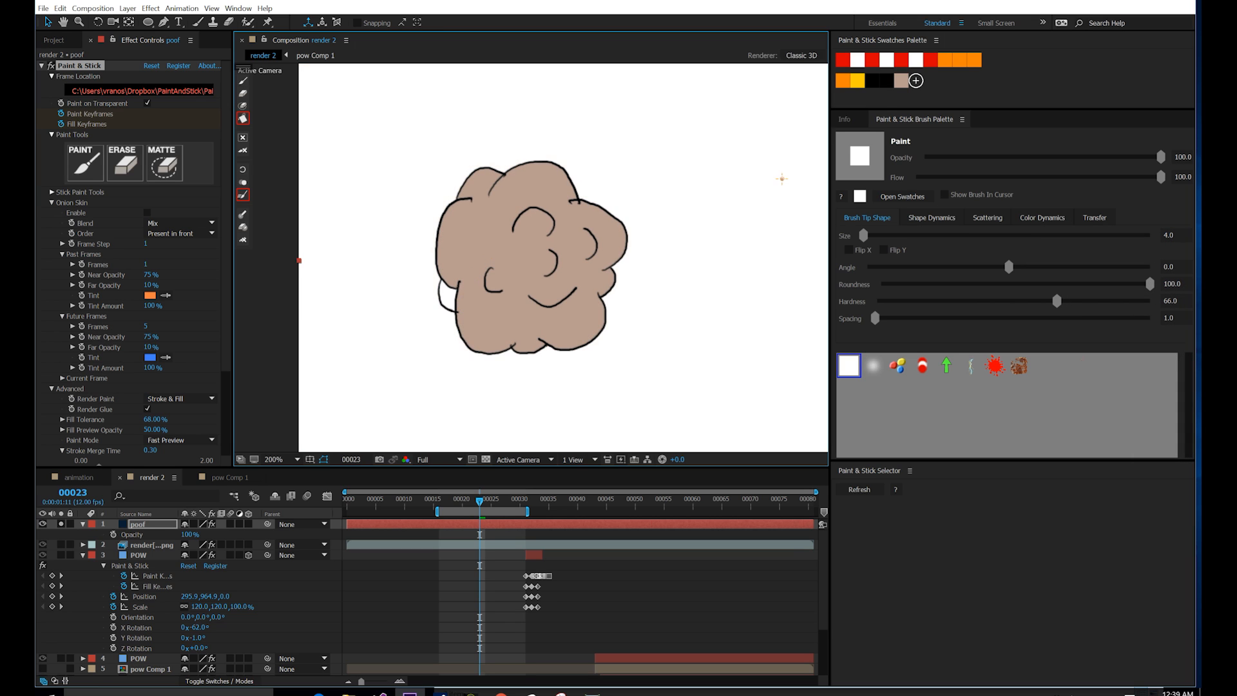
Step: Change the paint colour to a pale peach
click(861, 106)
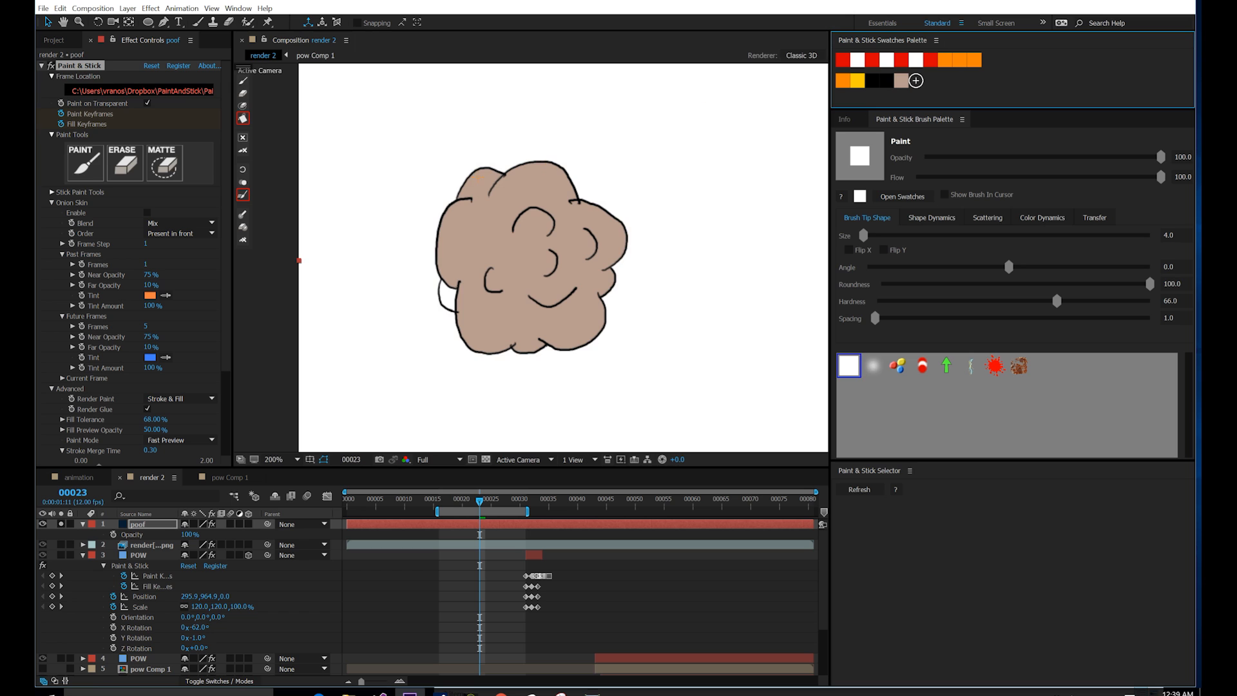
click(860, 196)
click(79, 11)
click(317, 13)
Step: Fill the cloud drawings at frames 22 through 25 with the pale peach colour
click(514, 261)
key(Page_Up)
click(521, 271)
key(Page_Down)
key(Page_Down)
click(522, 272)
key(Page_Down)
click(521, 272)
Step: Fill the separate puff shapes at frame 26 with the pale peach colour
key(Page_Down)
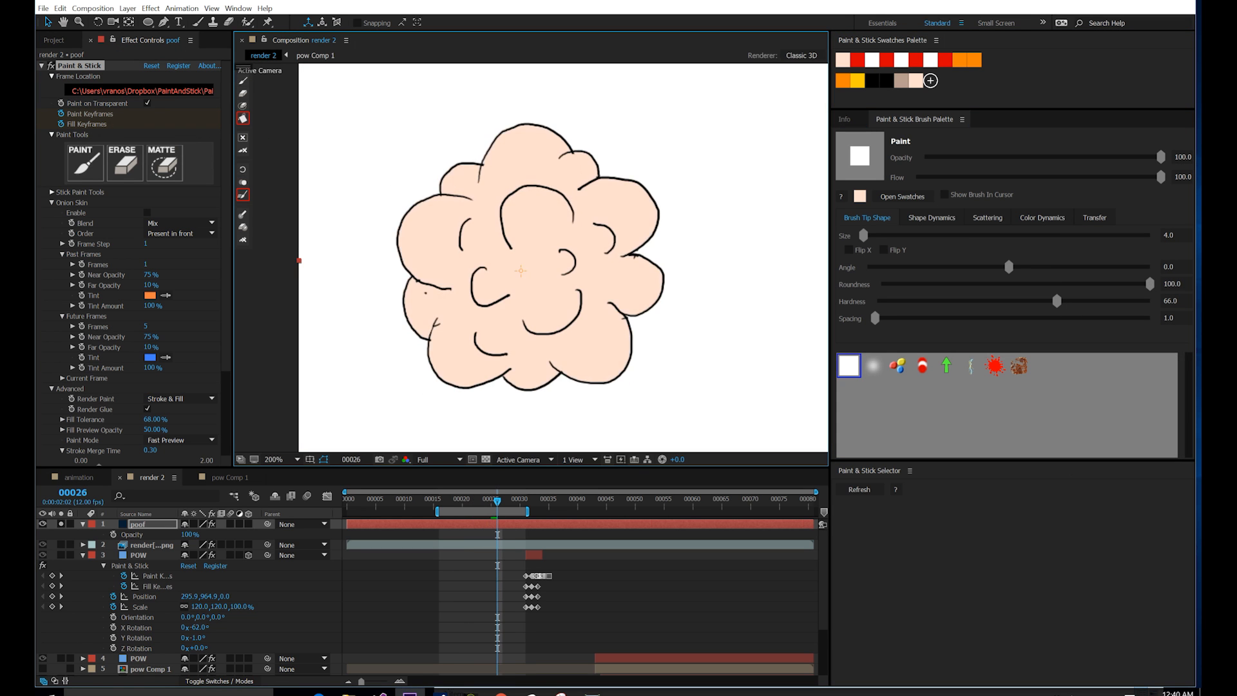
key(Page_Down)
click(521, 272)
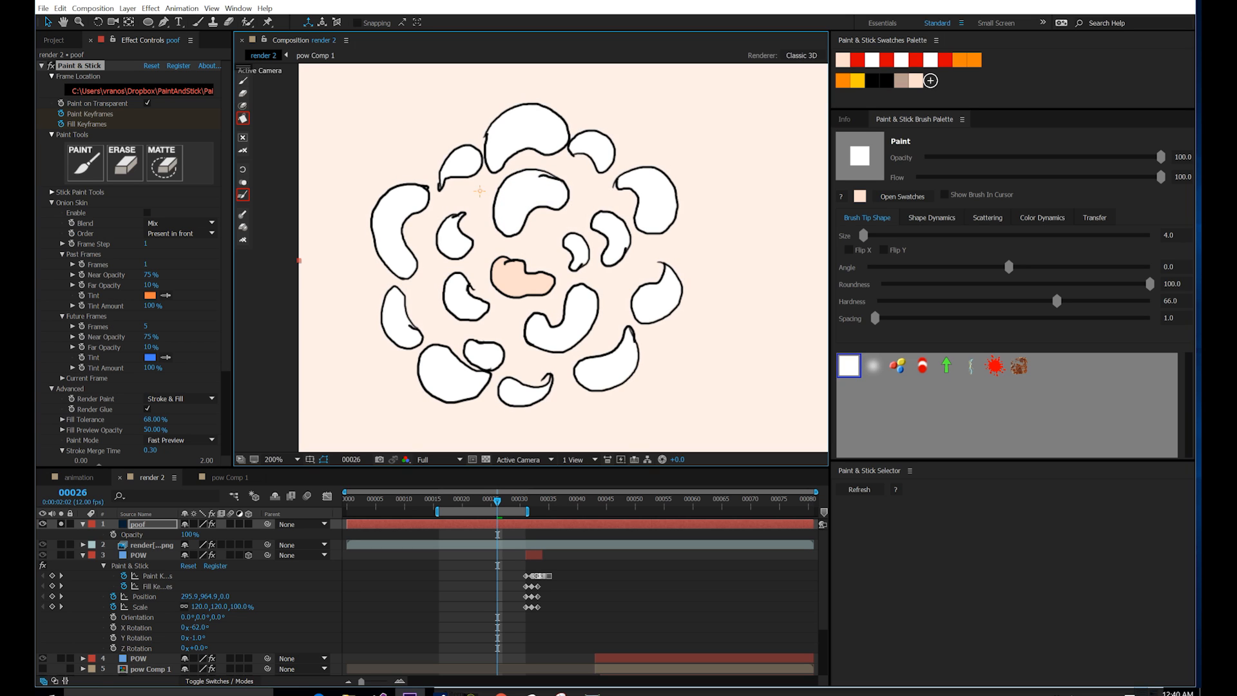
click(403, 204)
click(464, 161)
click(528, 129)
click(593, 146)
click(649, 197)
click(567, 326)
Step: Fill several puff shapes at frame 27 with pale peach and undo the last fill
key(Page_Down)
click(661, 187)
click(623, 237)
click(530, 192)
click(593, 139)
key(ctrl+z)
Step: Close the outline gap in the upper-right puff at frame 27 with a short brush stroke, and fill the remaining puffs with pale peach
click(243, 81)
drag(633, 179, 644, 181)
click(243, 119)
click(594, 138)
click(661, 189)
click(670, 304)
click(612, 377)
click(570, 340)
click(518, 288)
click(443, 240)
click(458, 305)
click(481, 361)
click(519, 397)
click(440, 384)
click(390, 330)
Step: Preview the coloured poof drawings, and scrub through the finished poof layers in the animation composition
key(ctrl+Right)
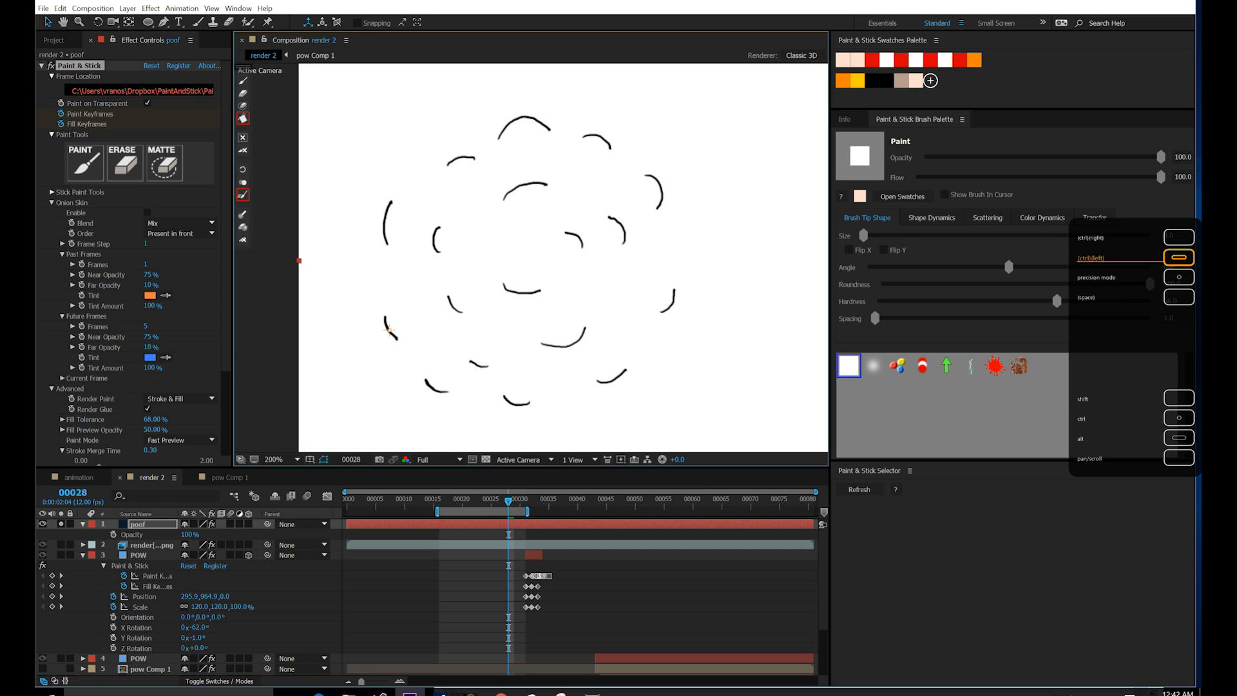
click(243, 81)
key(space)
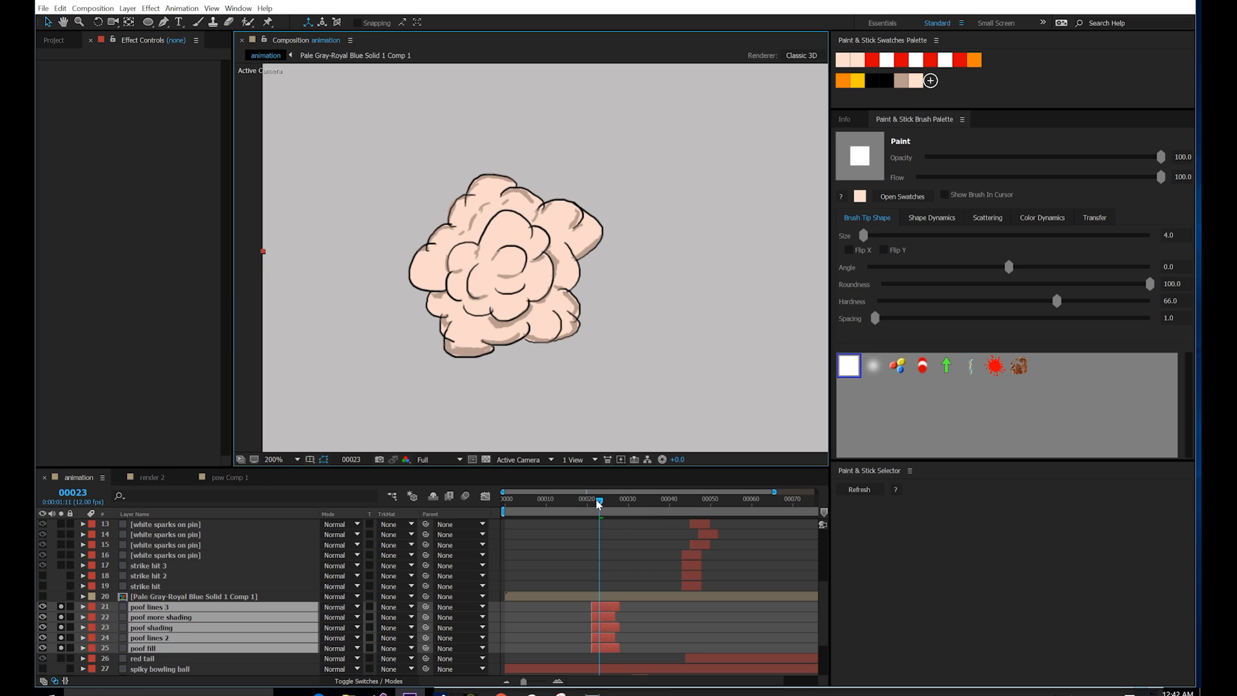
drag(599, 500, 594, 501)
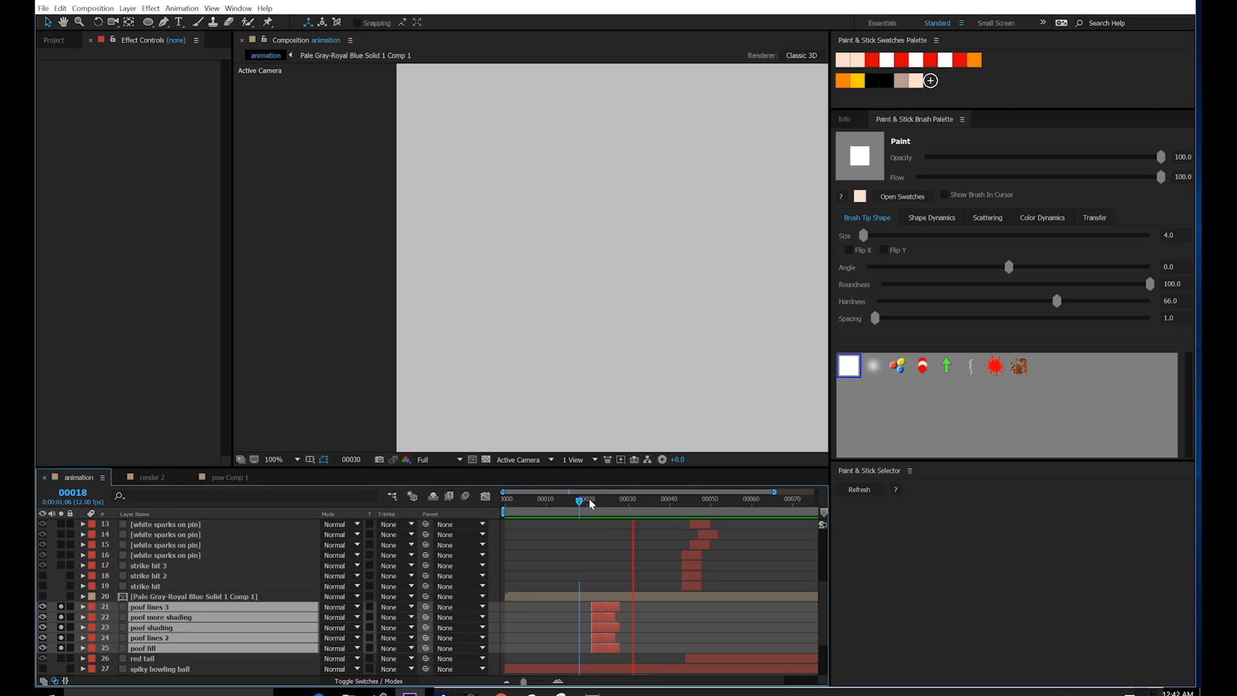
drag(590, 501, 608, 501)
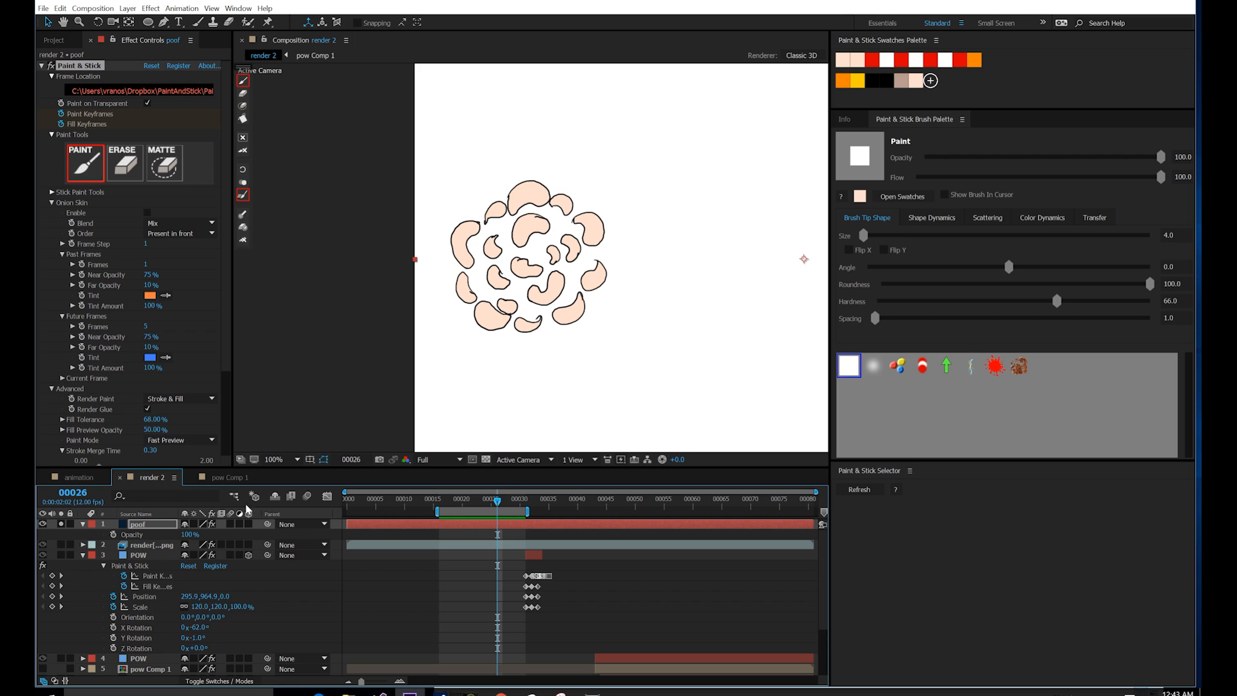
Step: Duplicate the poof layer in the render 2 composition and rename the lower copy "poof fill"
click(139, 525)
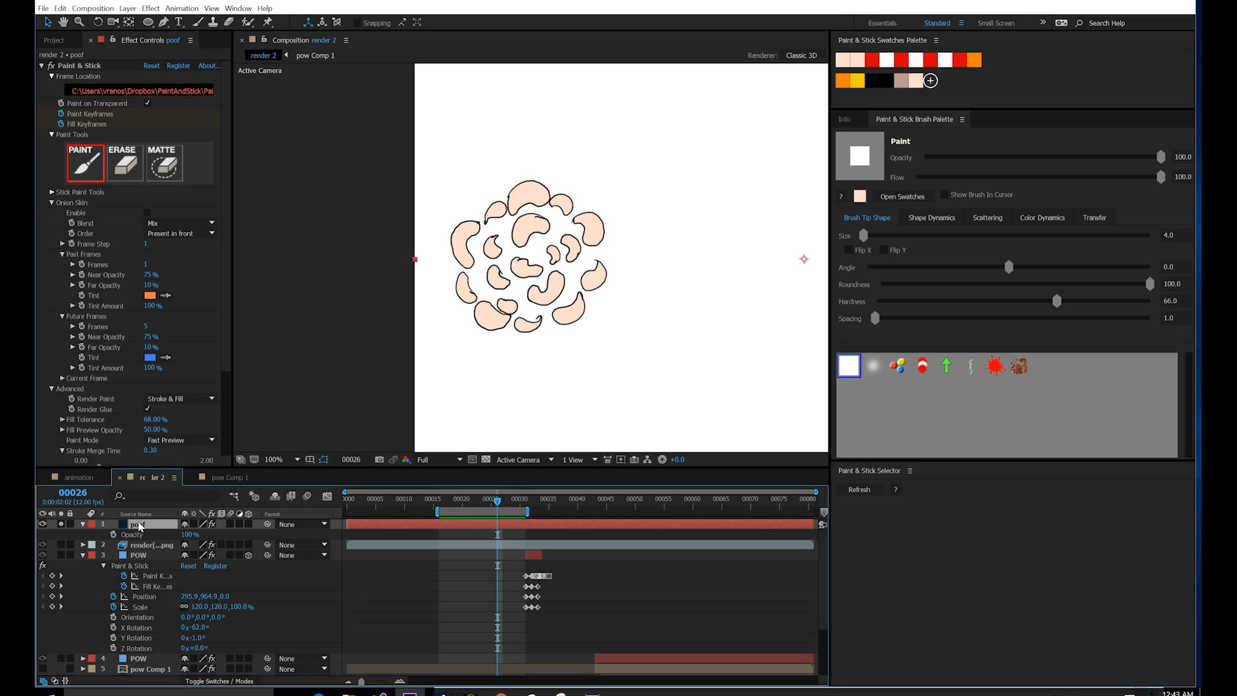
key(ctrl+d)
click(145, 533)
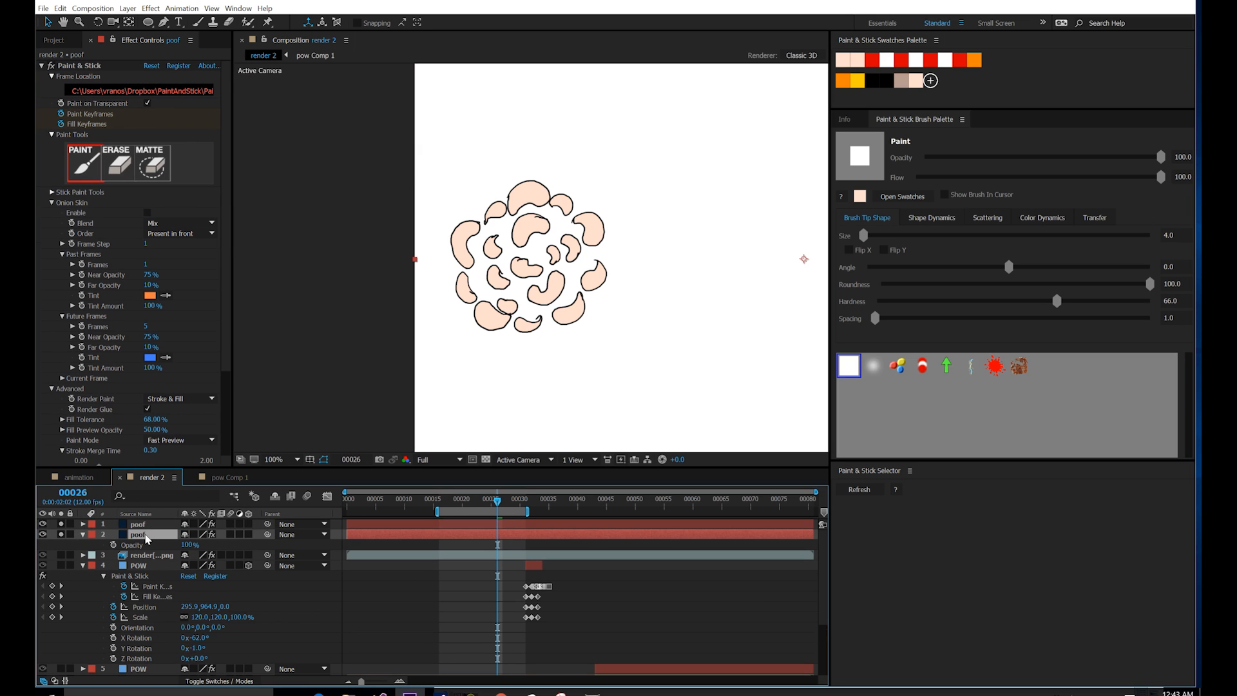
key(Return)
text(poof fill)
key(Return)
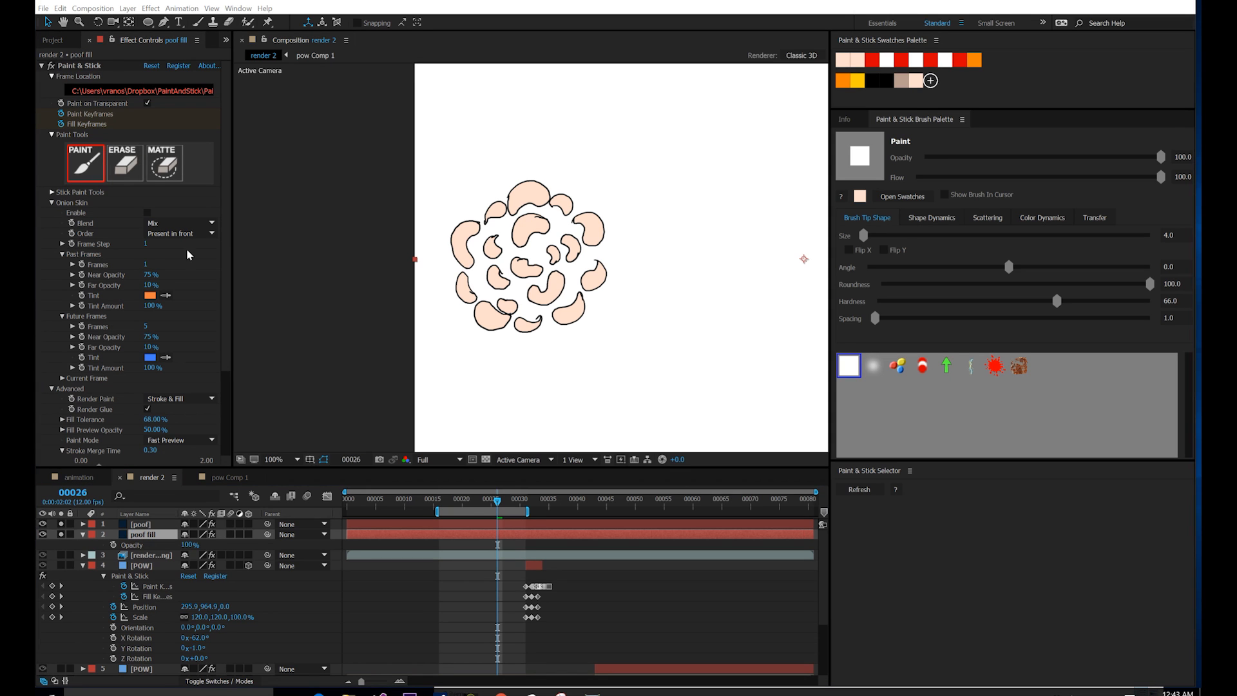
Step: Set the poof fill layer's Paint & Stick render option to Fill only and check the fill without the poof layer
click(71, 65)
drag(226, 276, 222, 351)
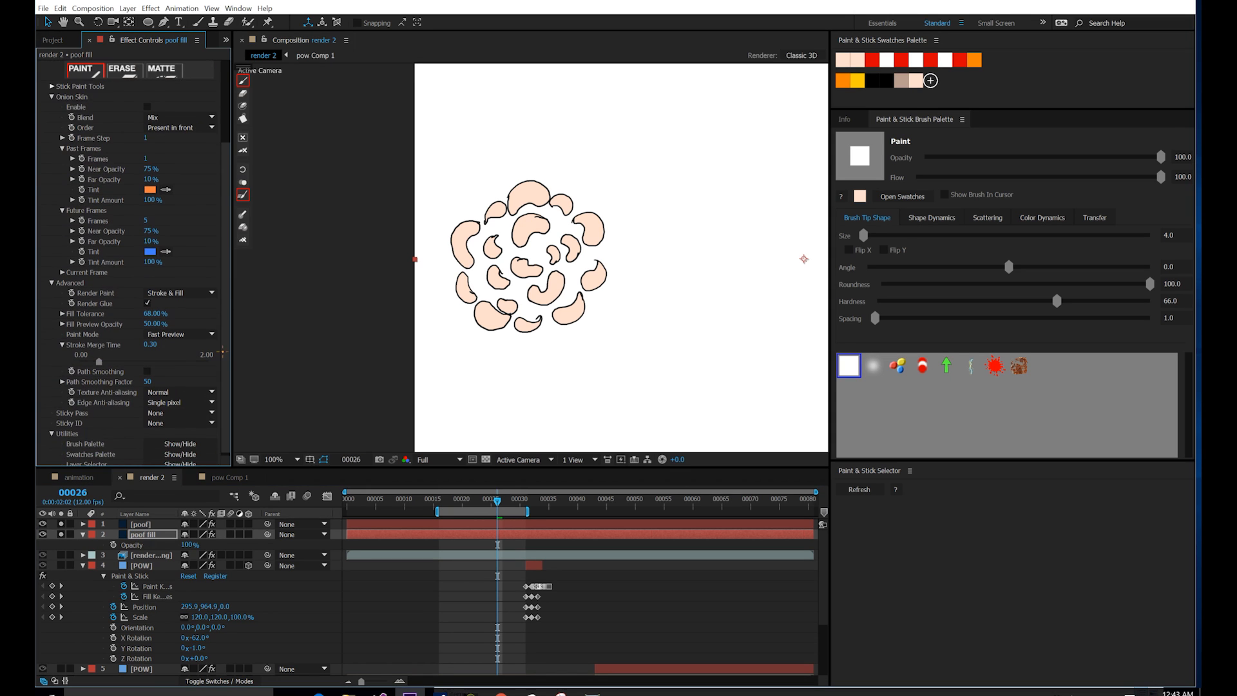
click(52, 97)
click(181, 223)
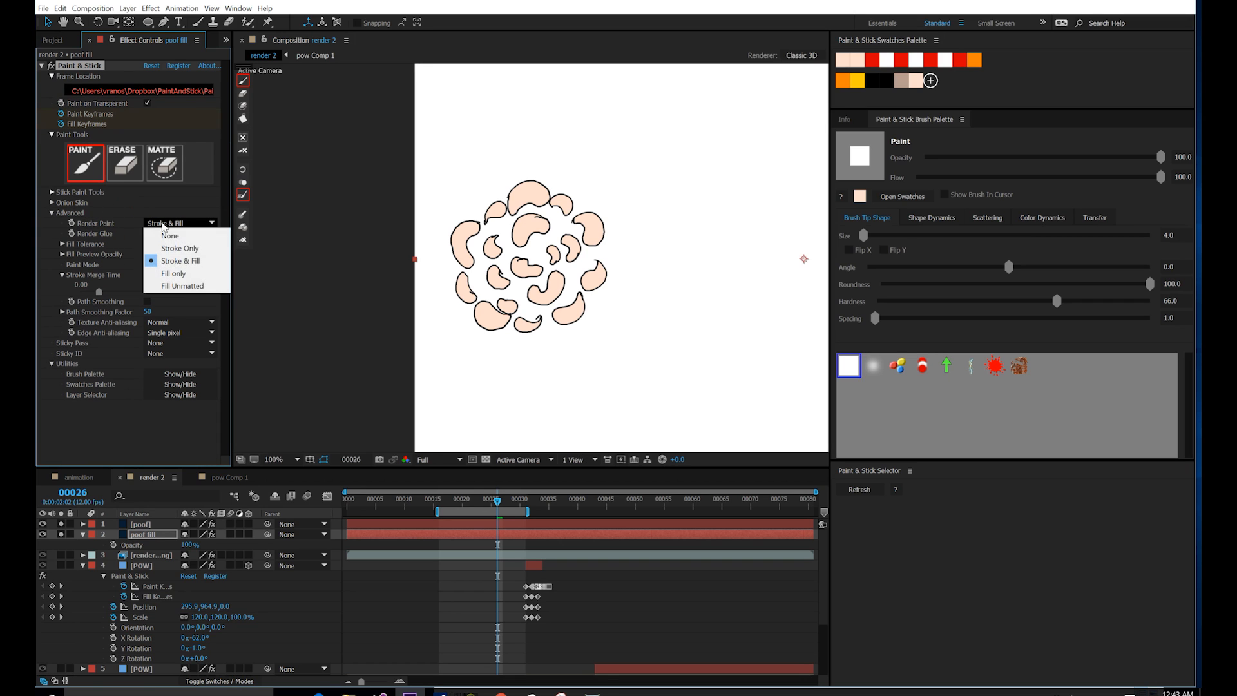
click(174, 274)
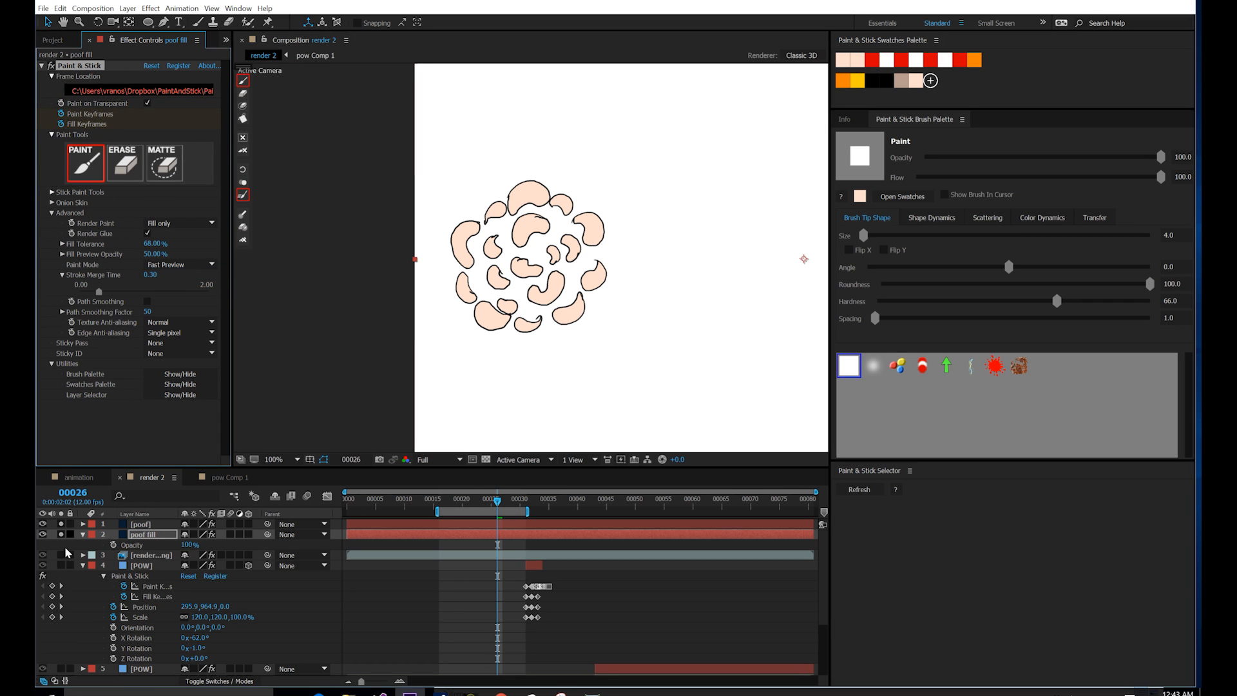
click(63, 524)
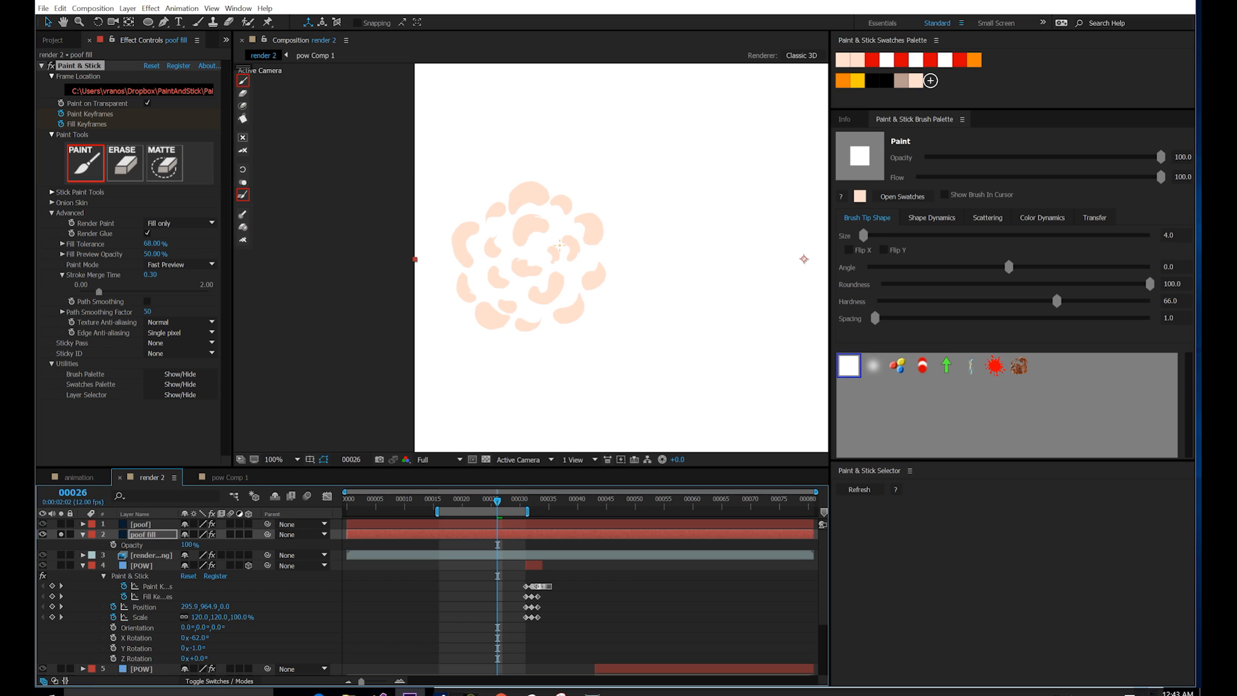
click(64, 525)
Step: Duplicate the poof layer and rename the copy "poof lines"
click(146, 526)
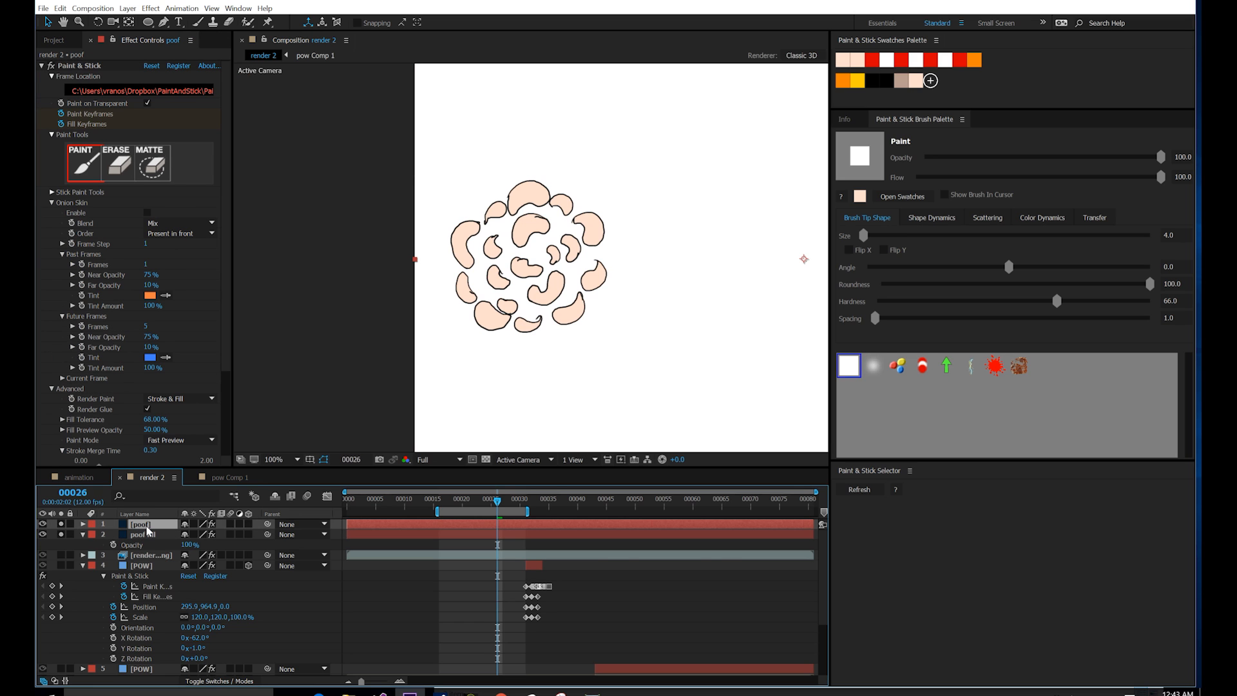
key(ctrl+d)
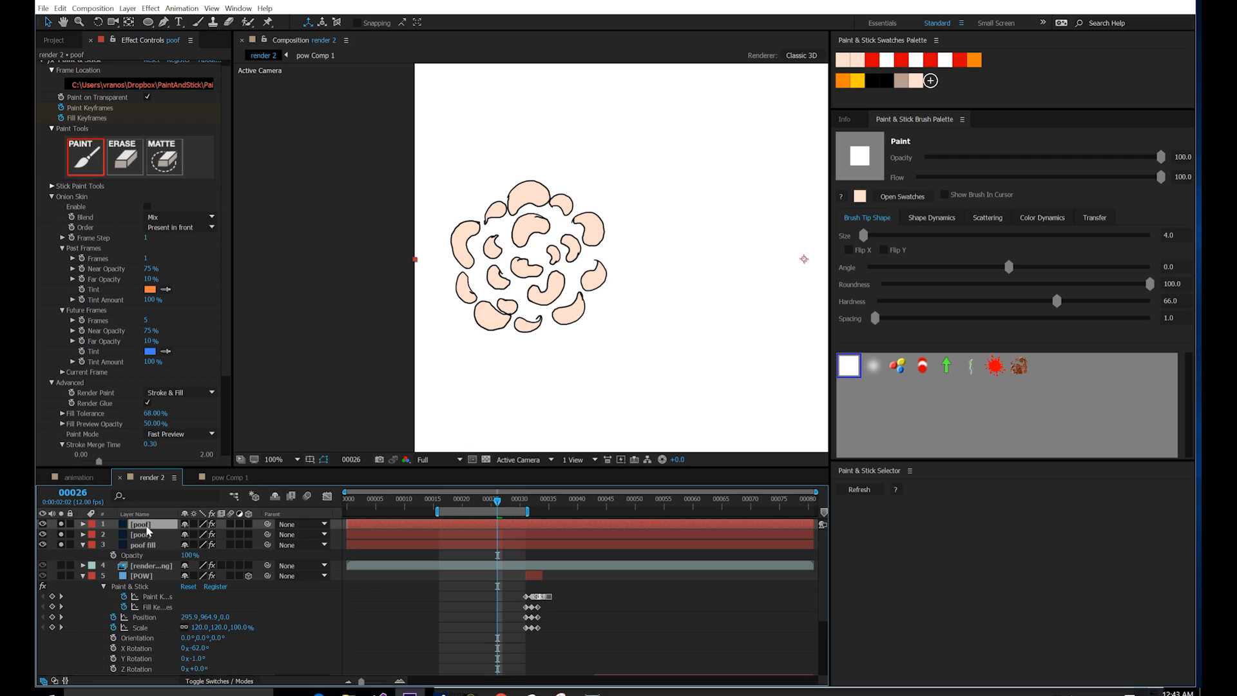
key(Return)
text(po)
key(Return)
Step: Set the poof lines layer's Render Paint to Stroke Only, check it soloed, and leave only the poof layer soloed
click(161, 393)
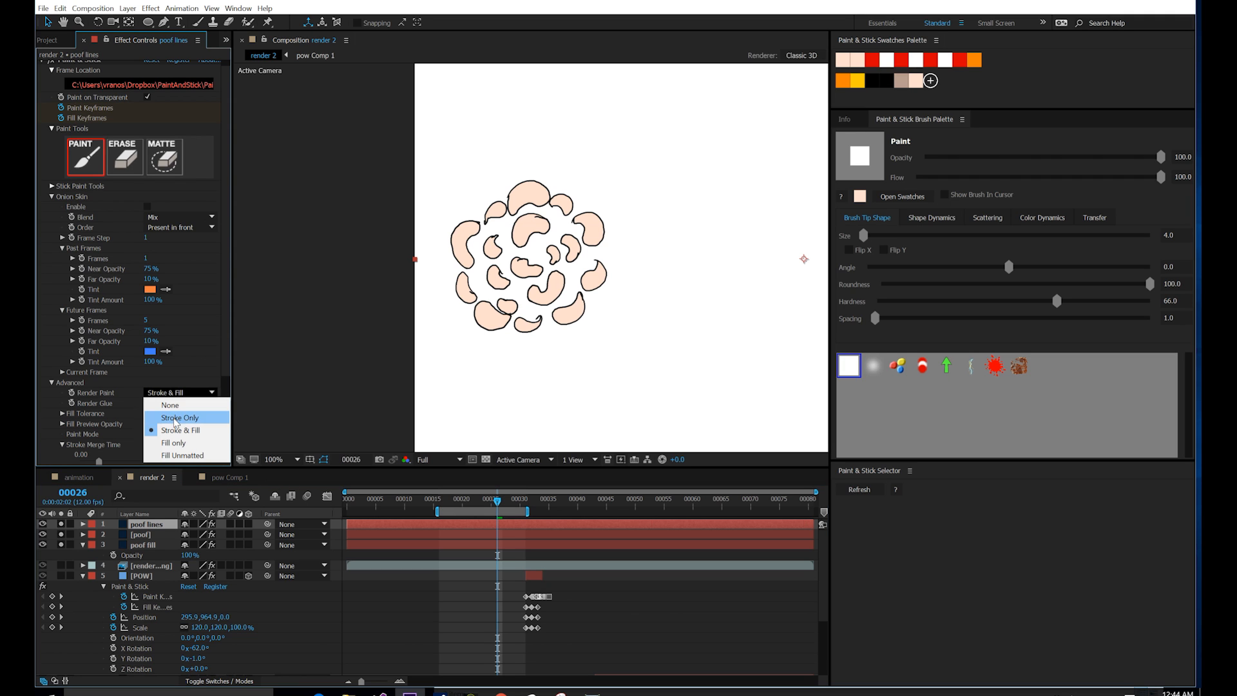
click(175, 421)
drag(62, 534, 66, 546)
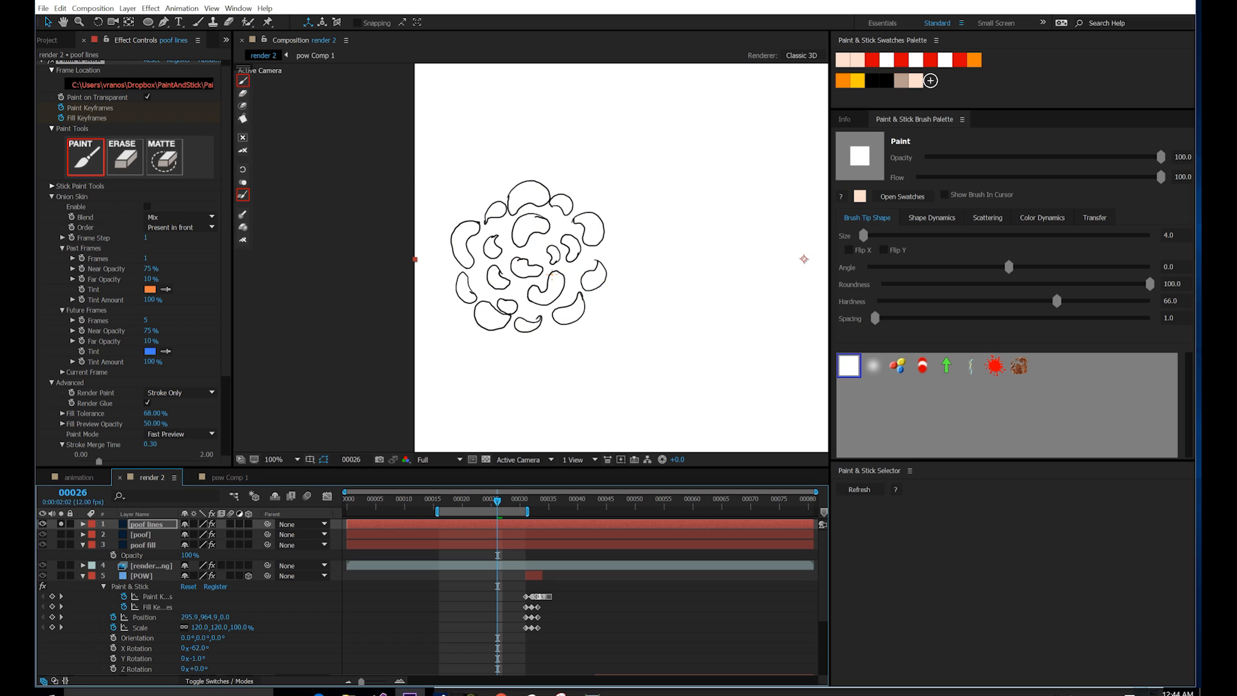
click(60, 534)
click(61, 524)
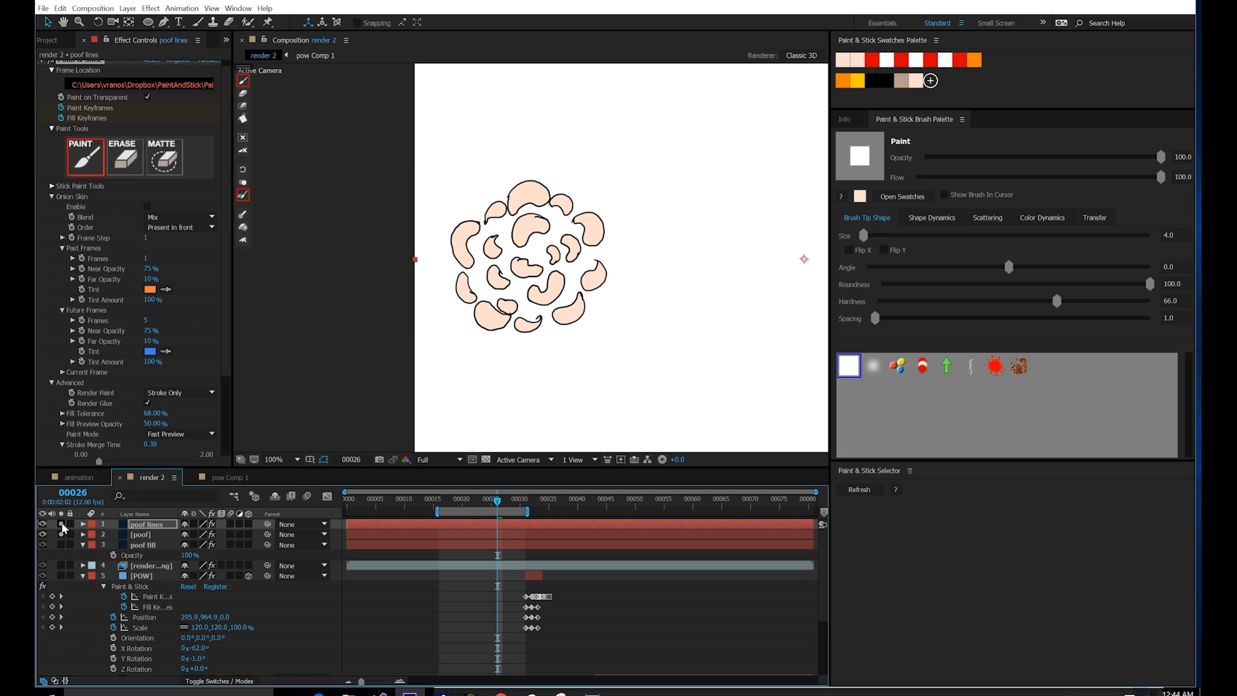
Step: Create a 1920 x 1080 px solid named "poof shading" and place it between the poof and poof fill layers
click(140, 535)
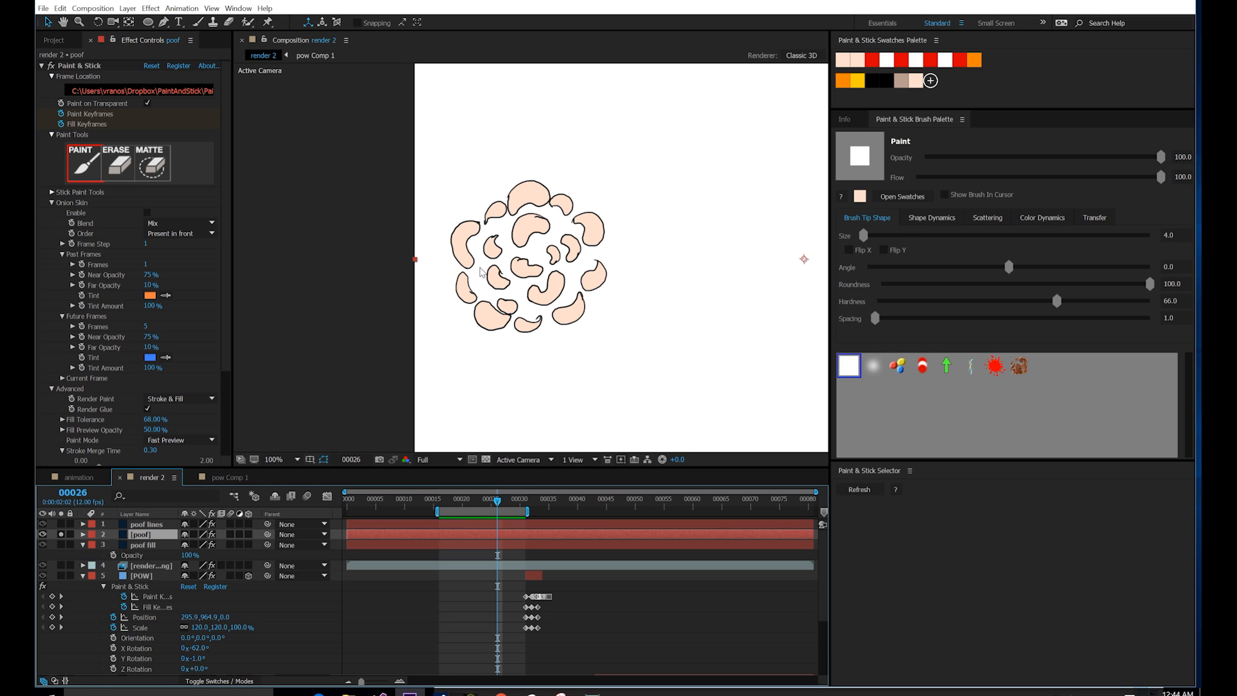
click(127, 8)
mouse_move(257, 22)
click(415, 35)
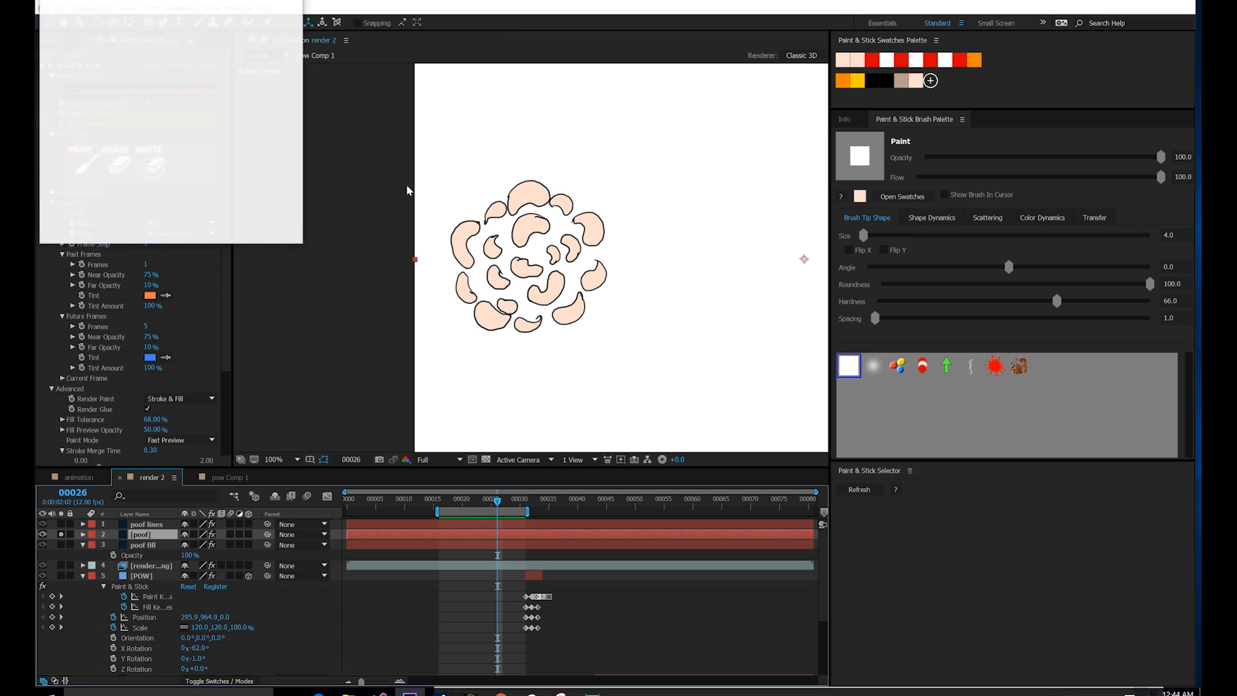
text(poo f)
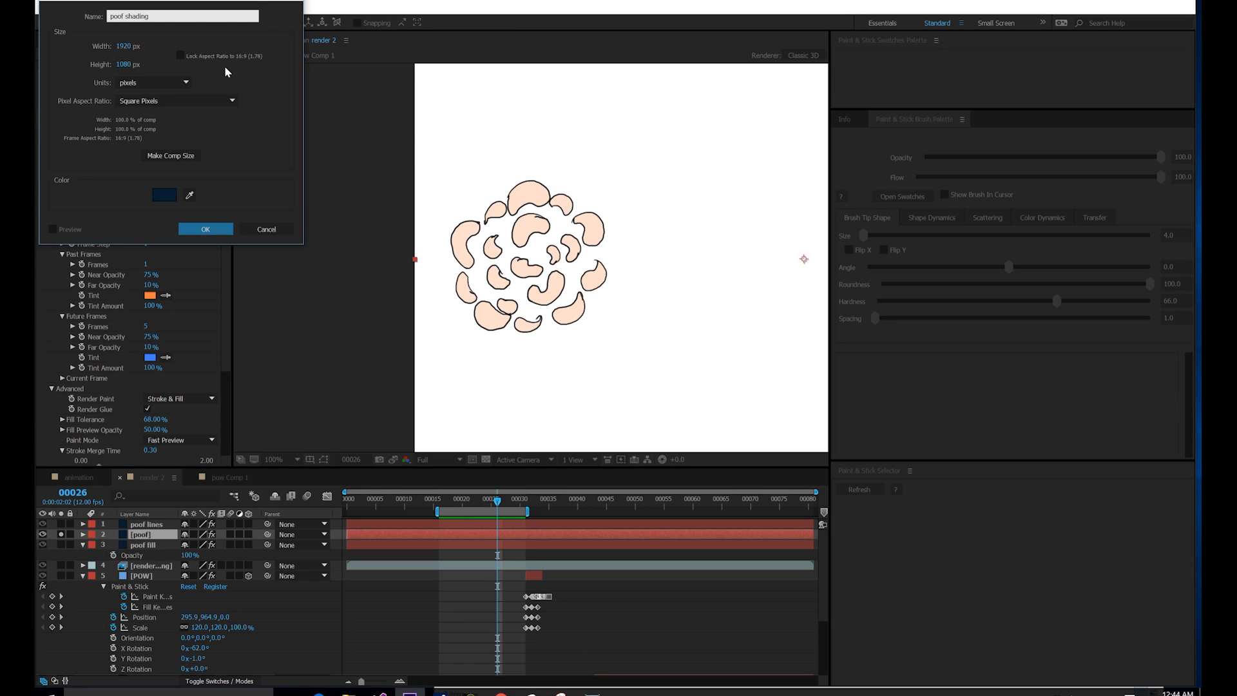
key(Return)
drag(153, 536, 152, 551)
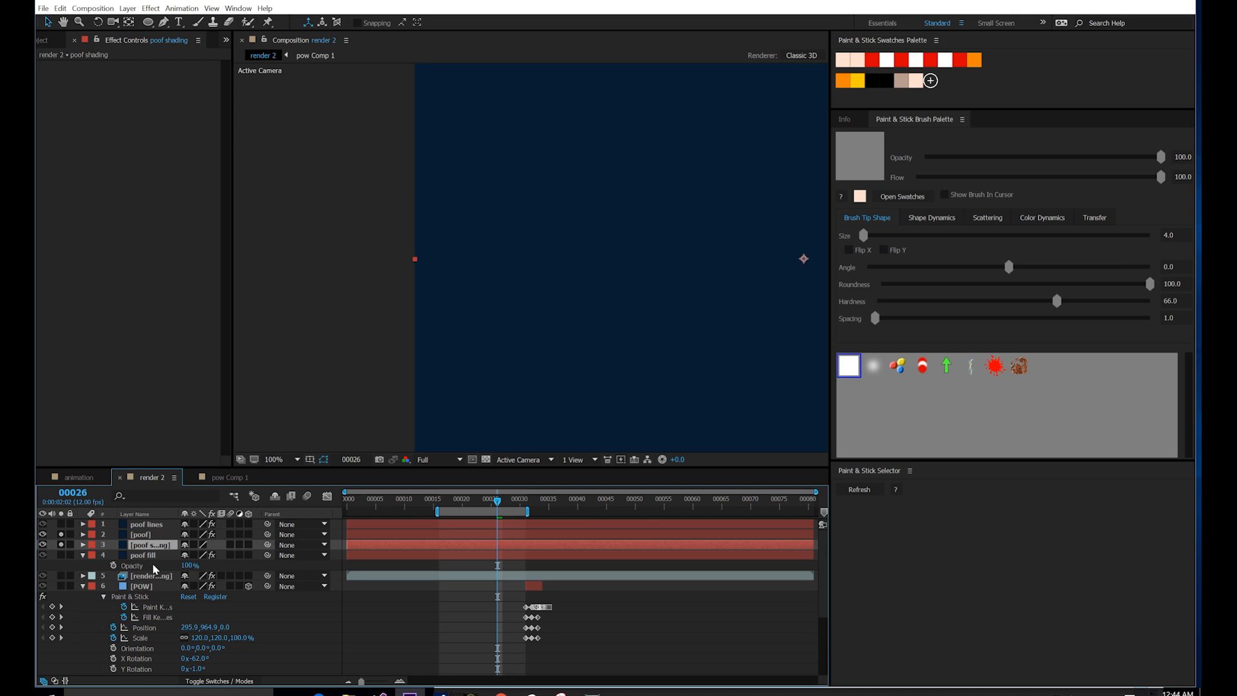
Step: Apply Paint & Stick to the poof shading layer and give it an alpha track matte from the poof layer
click(151, 8)
click(157, 30)
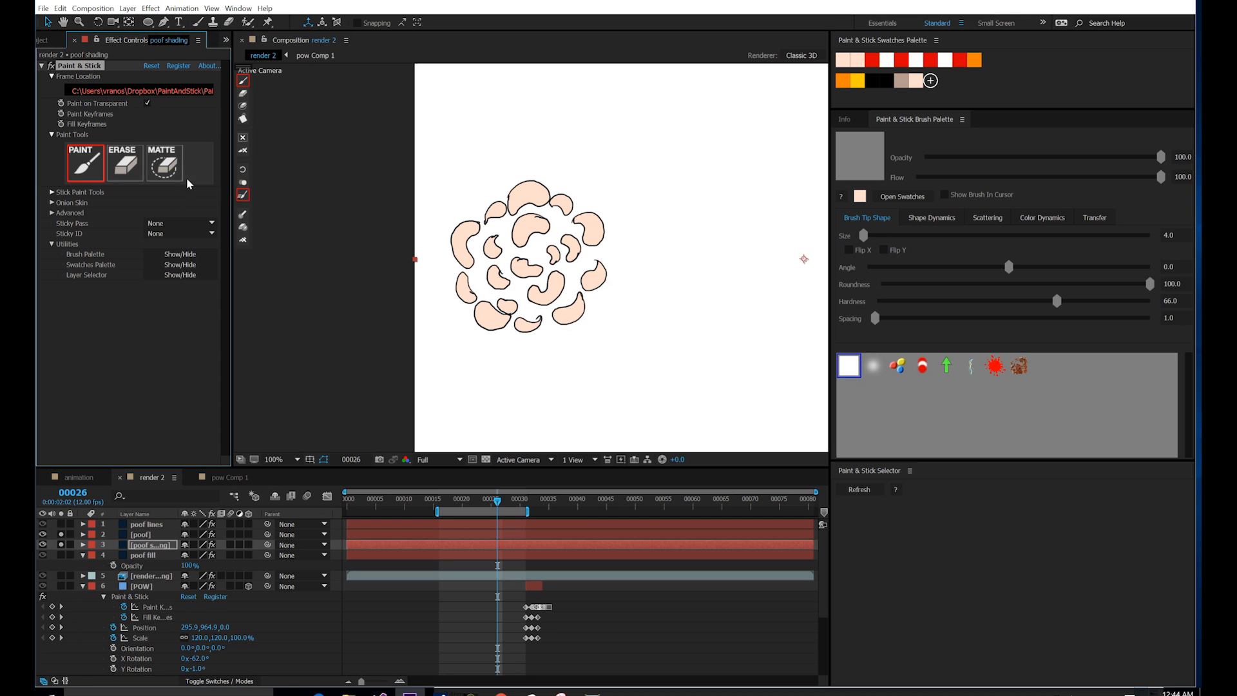
key(F4)
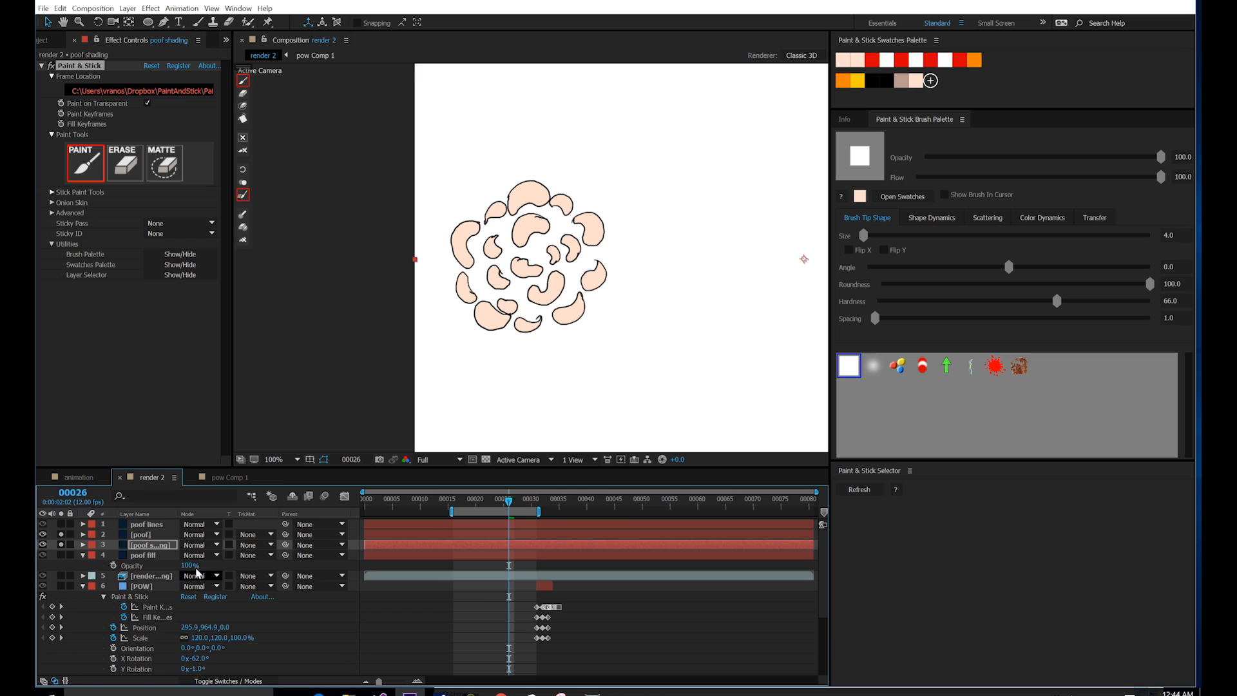
click(255, 544)
click(271, 573)
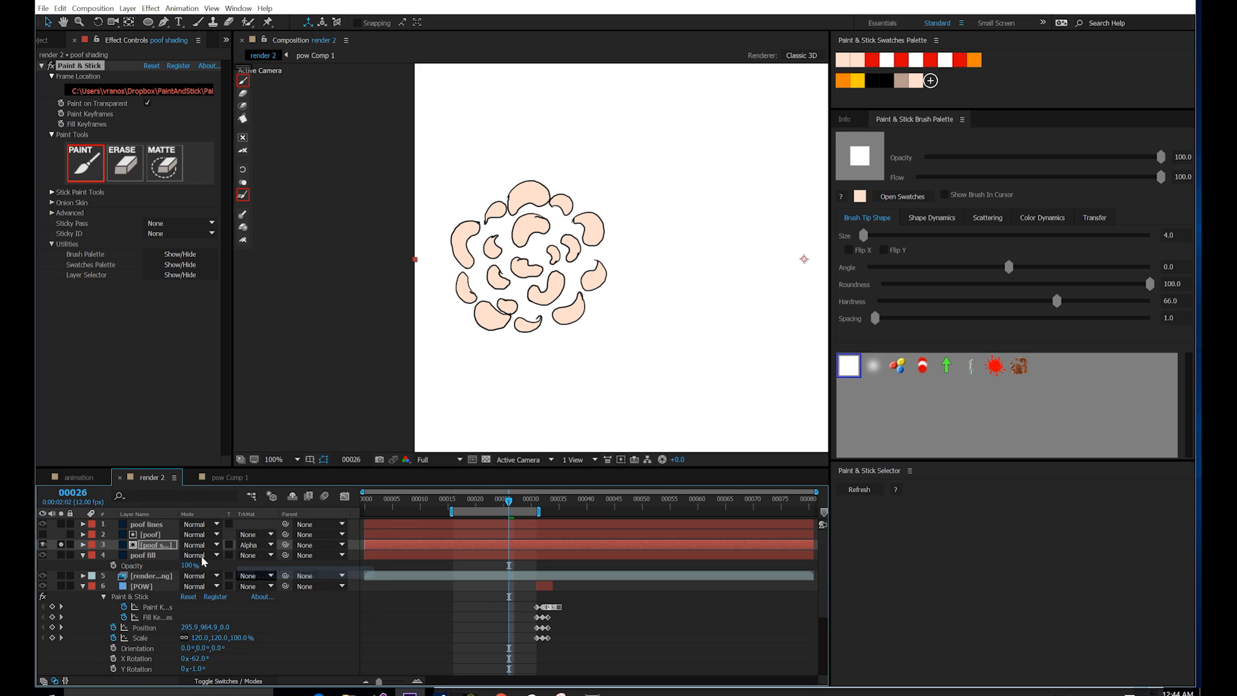
Step: Solo the poof matte layer and inspect its shape against the transparency grid, restoring the normal view and layer visibility
click(47, 534)
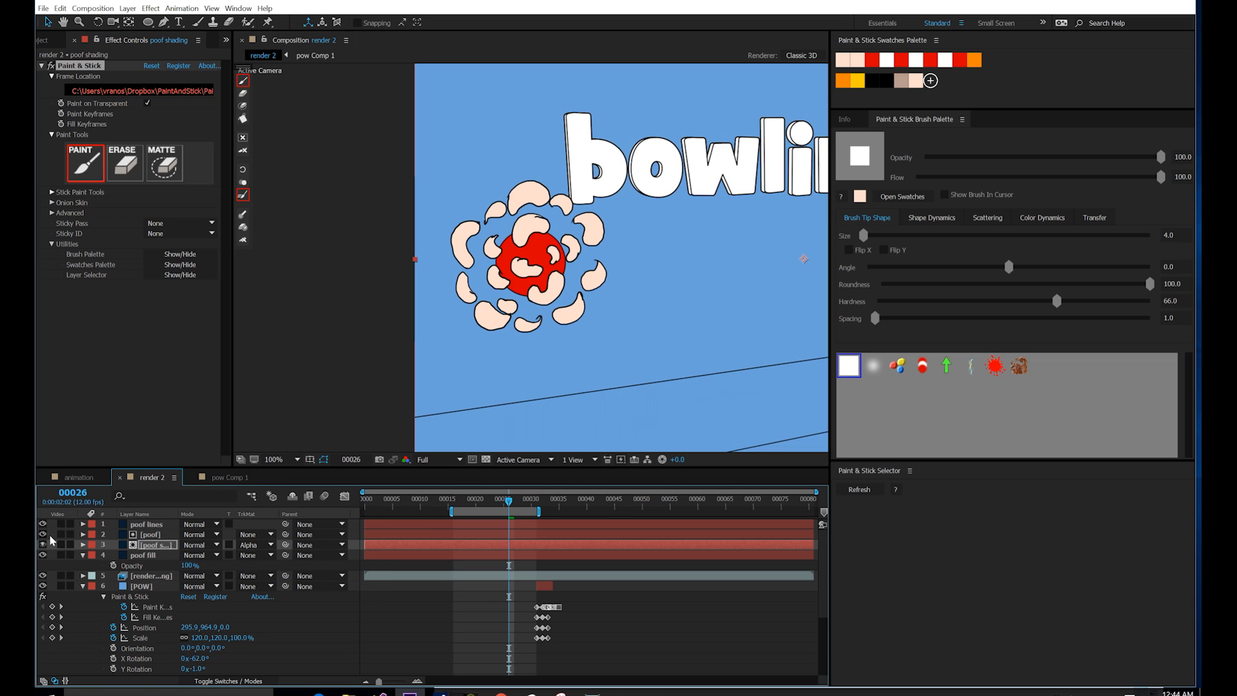
click(60, 534)
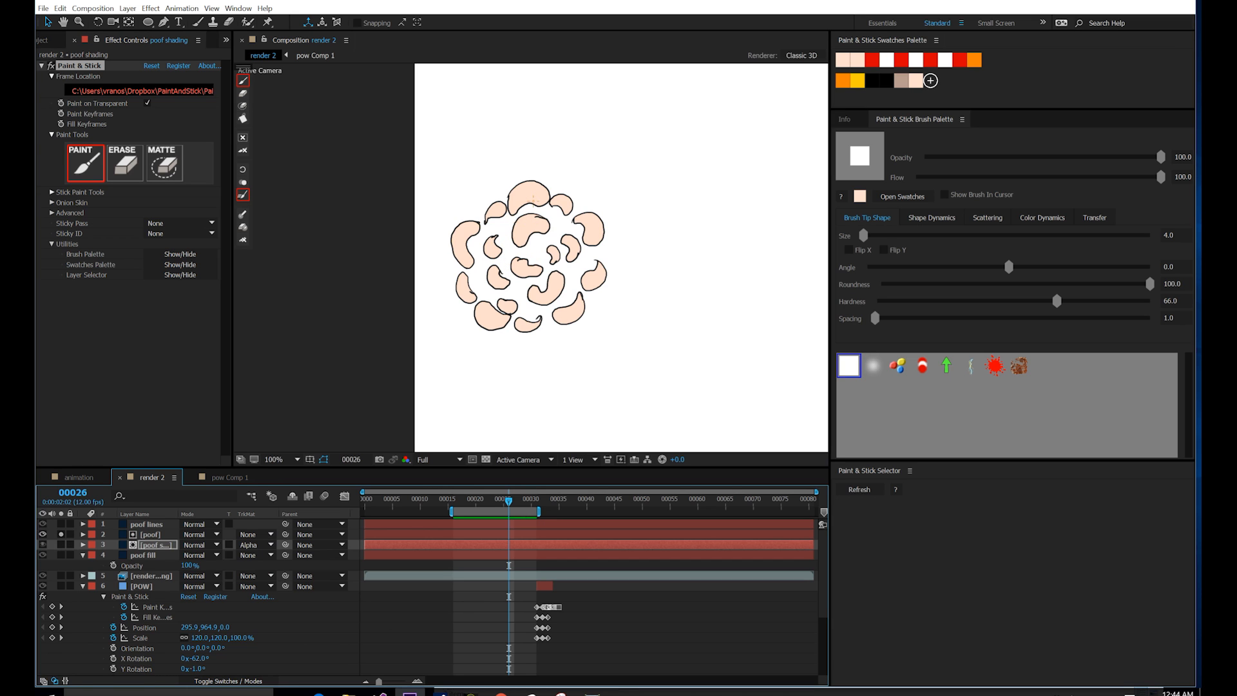
click(486, 460)
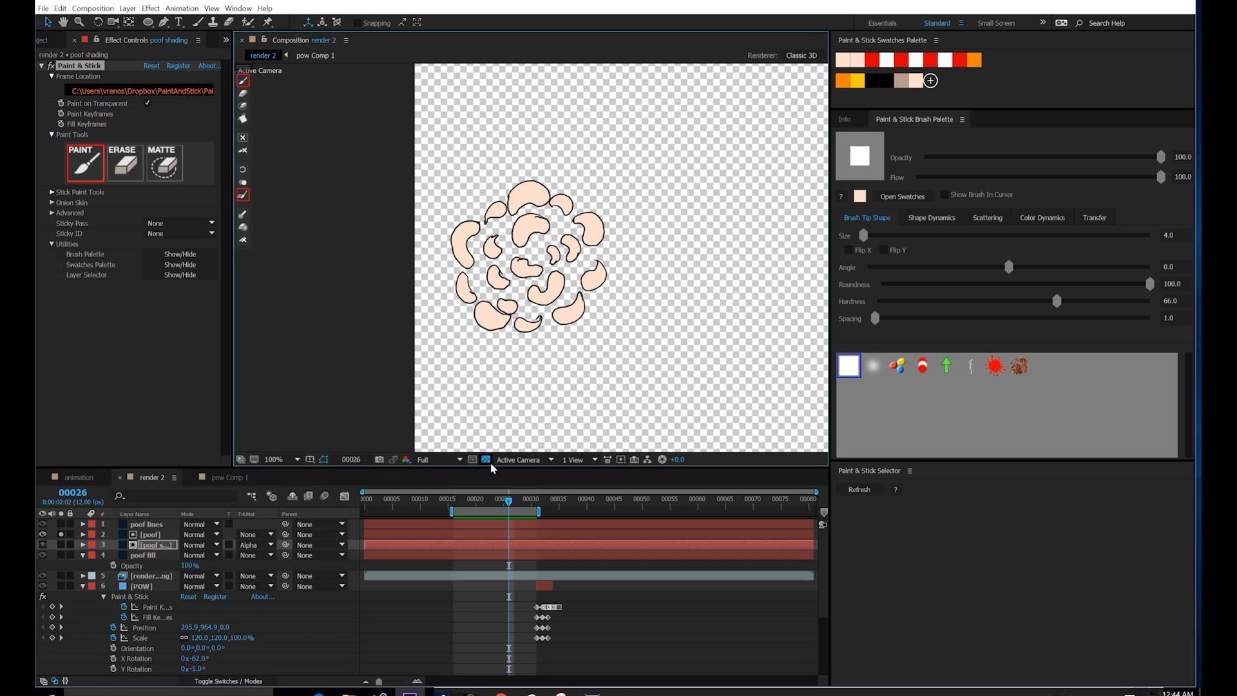
click(486, 459)
click(60, 534)
click(43, 534)
Step: Paint greyish-brown shading with an 18 px brush along the lower edge of the lower-right puff on poof shading
click(95, 66)
click(904, 82)
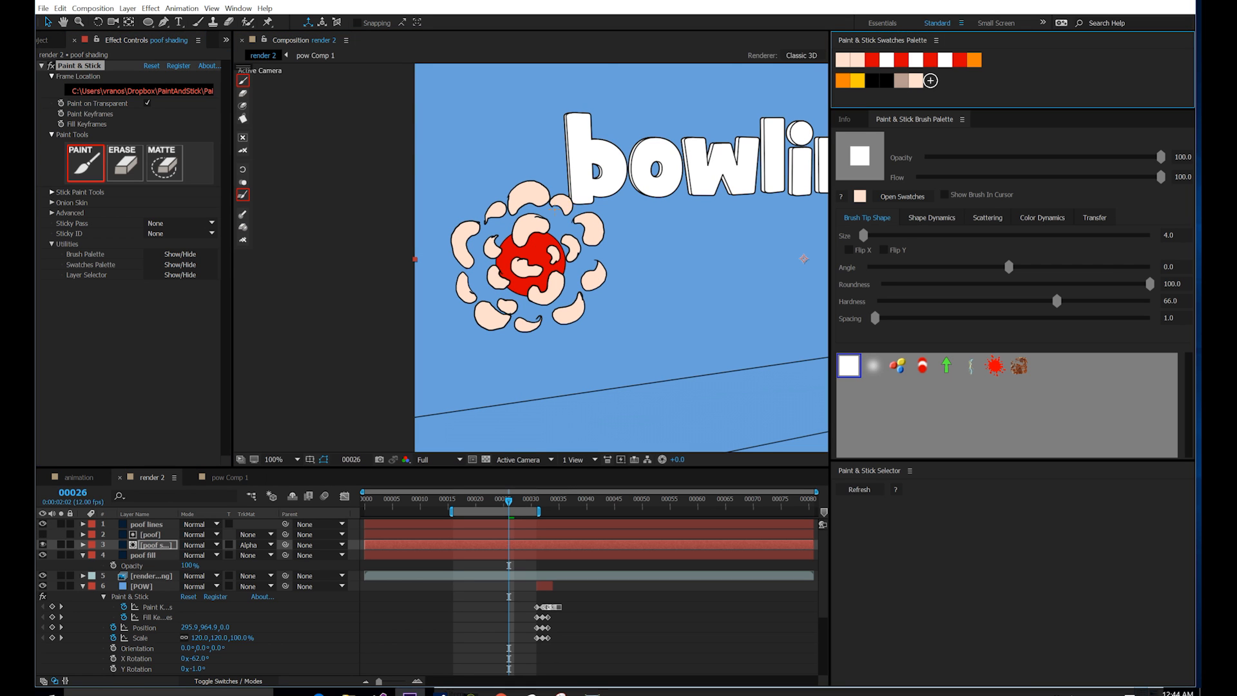
scroll(571, 181, up, 1)
drag(477, 189, 485, 189)
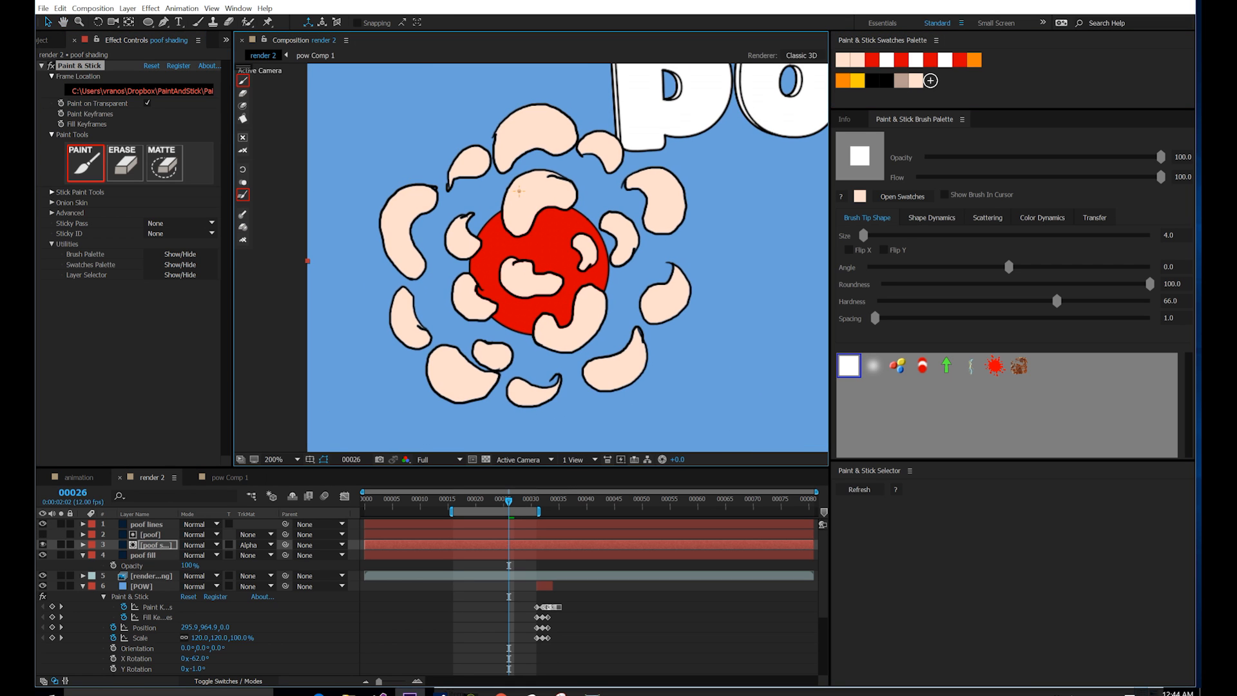
click(520, 191)
drag(553, 396, 510, 408)
key(ctrl+z)
mouse_move(589, 381)
mouse_down()
mouse_move(598, 389)
mouse_move(645, 352)
mouse_up()
drag(628, 353, 606, 363)
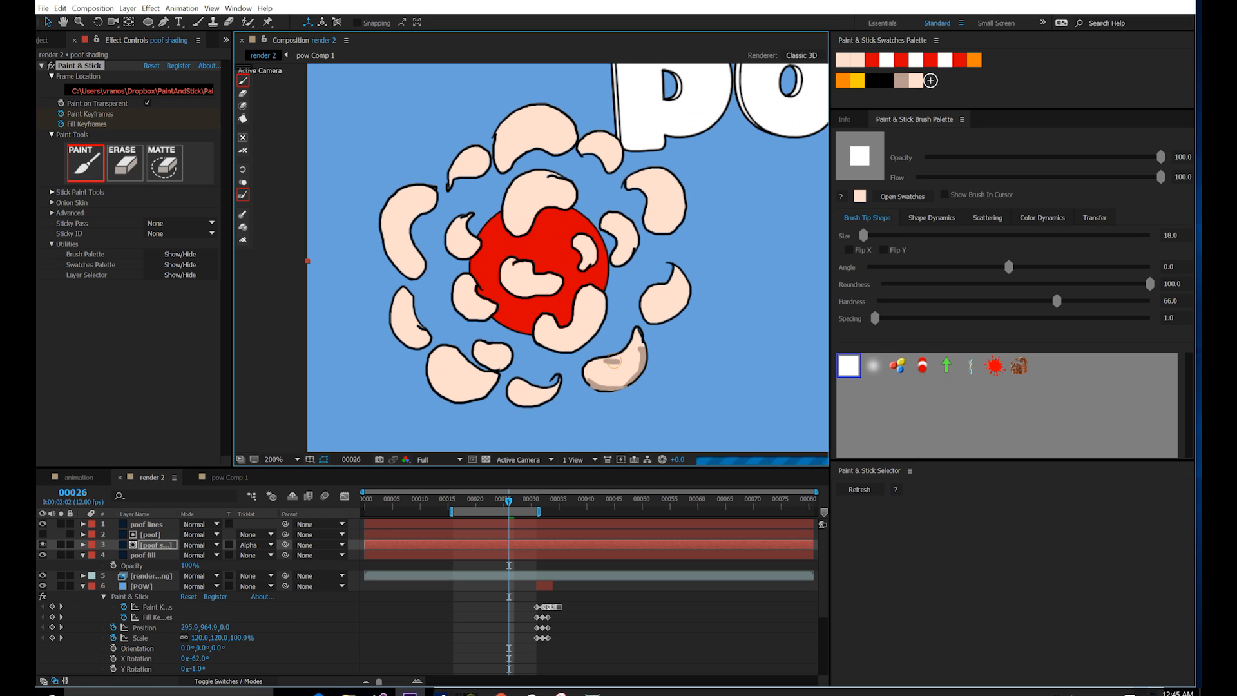
Step: Collapse the POW layer, solo poof lines, poof shading and poof fill, and reactivate Paint & Stick on poof shading
click(82, 587)
drag(61, 555, 62, 525)
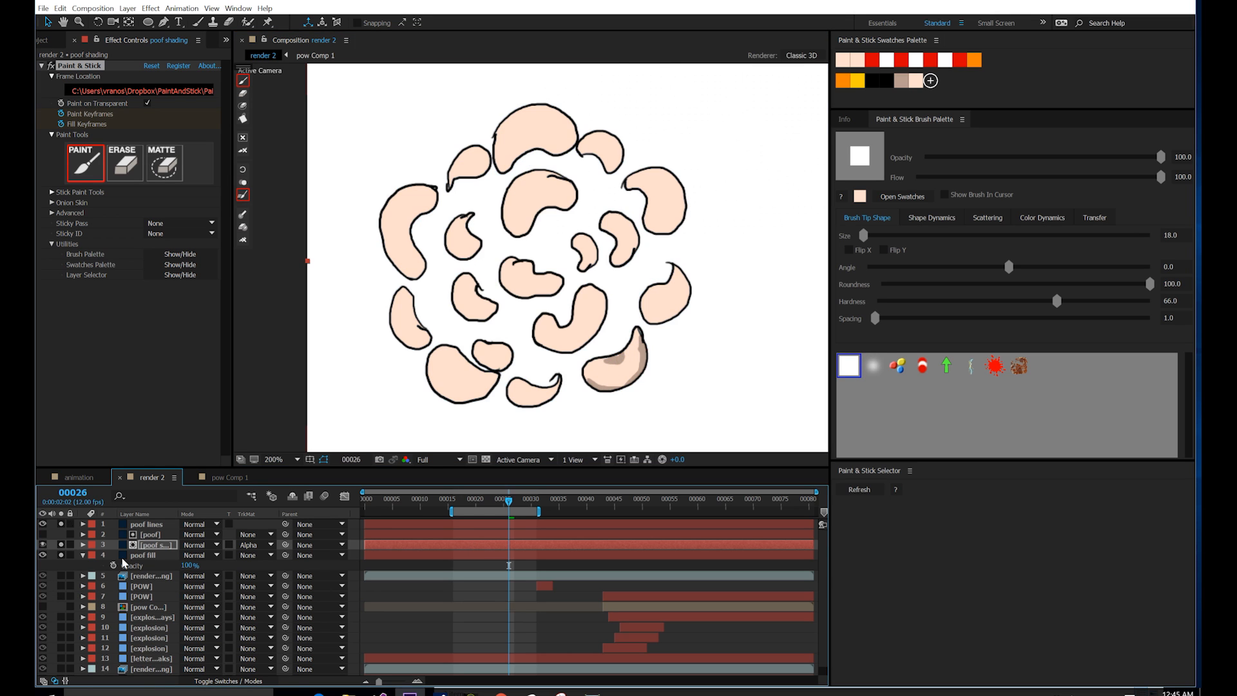
click(154, 548)
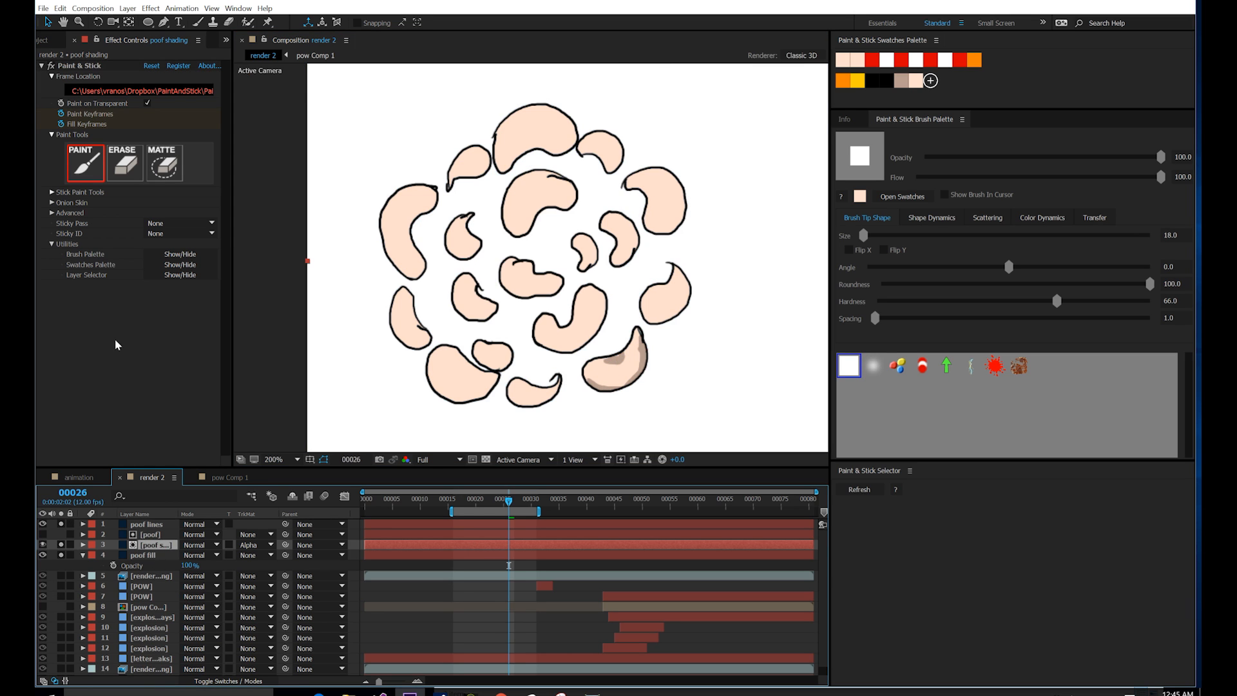
click(79, 65)
Step: Paint shading strokes along the edges of the remaining puffs on frame 26
drag(606, 295, 511, 363)
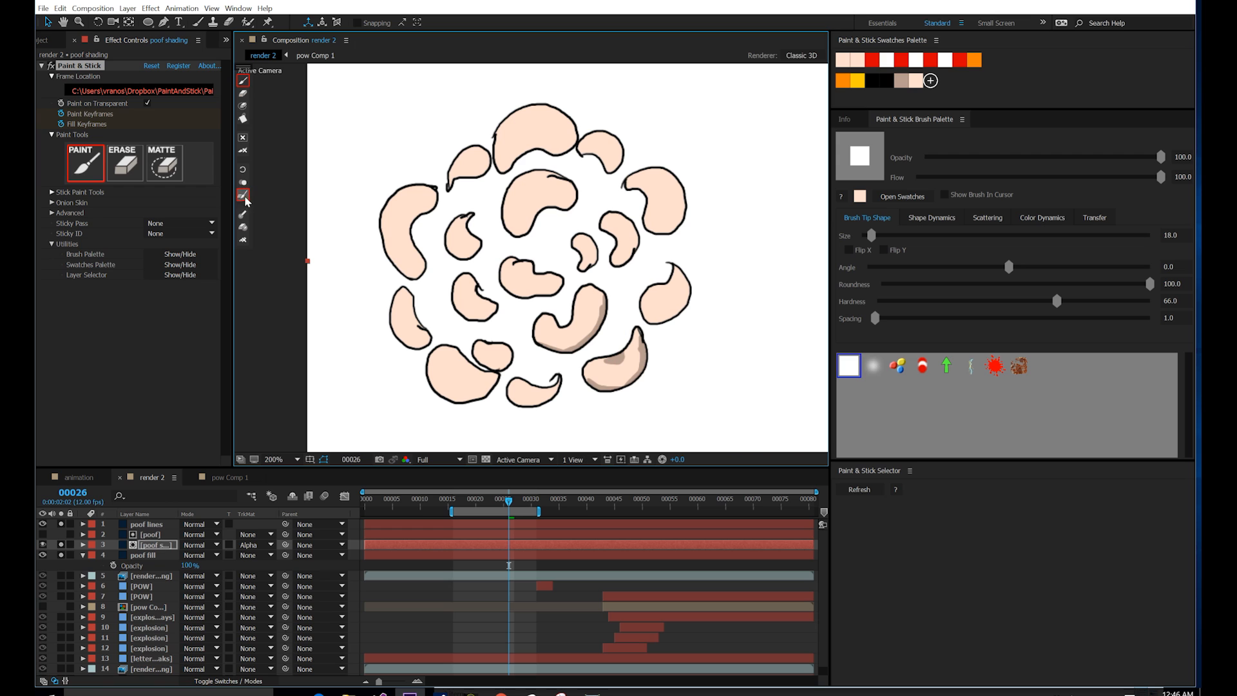
mouse_move(677, 293)
mouse_down()
mouse_move(674, 264)
mouse_move(686, 288)
mouse_up()
mouse_move(511, 397)
mouse_down()
mouse_move(557, 391)
mouse_move(428, 344)
mouse_up()
drag(406, 290, 417, 327)
mouse_move(675, 188)
mouse_down()
mouse_move(643, 228)
mouse_move(647, 198)
mouse_up()
drag(635, 237, 617, 263)
mouse_move(560, 292)
mouse_down()
mouse_move(508, 291)
mouse_move(460, 314)
mouse_up()
drag(479, 245, 448, 250)
drag(485, 173, 451, 183)
drag(503, 170, 571, 152)
drag(413, 216, 410, 277)
mouse_move(516, 234)
mouse_down()
mouse_move(571, 204)
mouse_move(556, 199)
mouse_up()
Step: Advance to frame 27 and paint shading strokes on each of its puffs
key(Page_Down)
drag(677, 192, 664, 214)
drag(629, 227, 632, 250)
drag(521, 138, 550, 130)
drag(393, 231, 404, 254)
drag(398, 338, 413, 340)
drag(603, 384, 628, 383)
drag(551, 351, 590, 341)
drag(665, 322, 688, 308)
drag(518, 296, 543, 293)
drag(558, 195, 530, 195)
Step: Go back to frame 25 and shade the cloud's lower outer edges and inner curls, undoing the last stray stroke
key(ctrl+Left)
key(ctrl+Left)
drag(579, 315, 540, 334)
drag(667, 292, 636, 313)
mouse_move(634, 343)
mouse_down()
mouse_move(567, 375)
mouse_move(517, 379)
mouse_up()
mouse_move(514, 375)
mouse_down()
mouse_move(442, 365)
mouse_move(416, 310)
mouse_up()
drag(453, 288, 423, 281)
mouse_move(516, 220)
mouse_down()
mouse_move(518, 242)
mouse_move(578, 223)
mouse_up()
drag(581, 261, 569, 277)
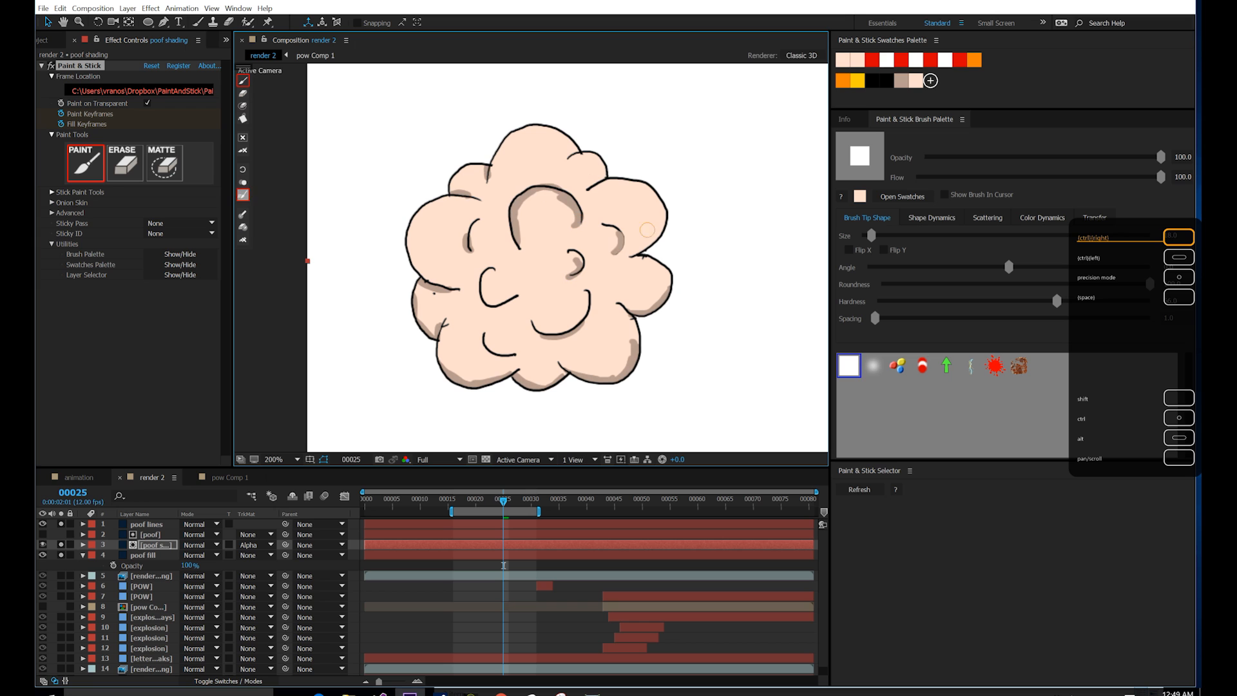
drag(660, 216, 639, 250)
drag(605, 177, 586, 189)
drag(492, 305, 517, 299)
drag(495, 352, 517, 357)
drag(471, 249, 484, 251)
drag(440, 330, 457, 315)
drag(595, 187, 585, 192)
drag(493, 168, 519, 132)
key(ctrl+z)
Step: Step back one frame from frame 25 and paint shading on that cloud drawing, undoing the last stroke
key(ctrl+Left)
drag(563, 276, 542, 284)
drag(603, 312, 550, 328)
mouse_move(621, 335)
mouse_down()
mouse_move(558, 365)
mouse_move(530, 354)
mouse_up()
drag(496, 312, 523, 323)
drag(660, 283, 627, 305)
drag(504, 259, 521, 267)
drag(451, 245, 464, 263)
mouse_move(503, 212)
mouse_down()
mouse_move(517, 219)
mouse_move(478, 193)
mouse_up()
drag(436, 283, 453, 334)
drag(504, 210, 581, 201)
key(ctrl+z)
Step: Step back one more frame and paint shading around the edges and inner curls of that cloud drawing
key(ctrl+Left)
drag(453, 288, 466, 310)
drag(538, 300, 583, 296)
drag(553, 347, 604, 334)
drag(607, 239, 613, 342)
drag(497, 167, 589, 206)
Step: Scrub and play the render 2 composition to review the poof, the rolling ball and the impact with the pins
drag(492, 501, 459, 501)
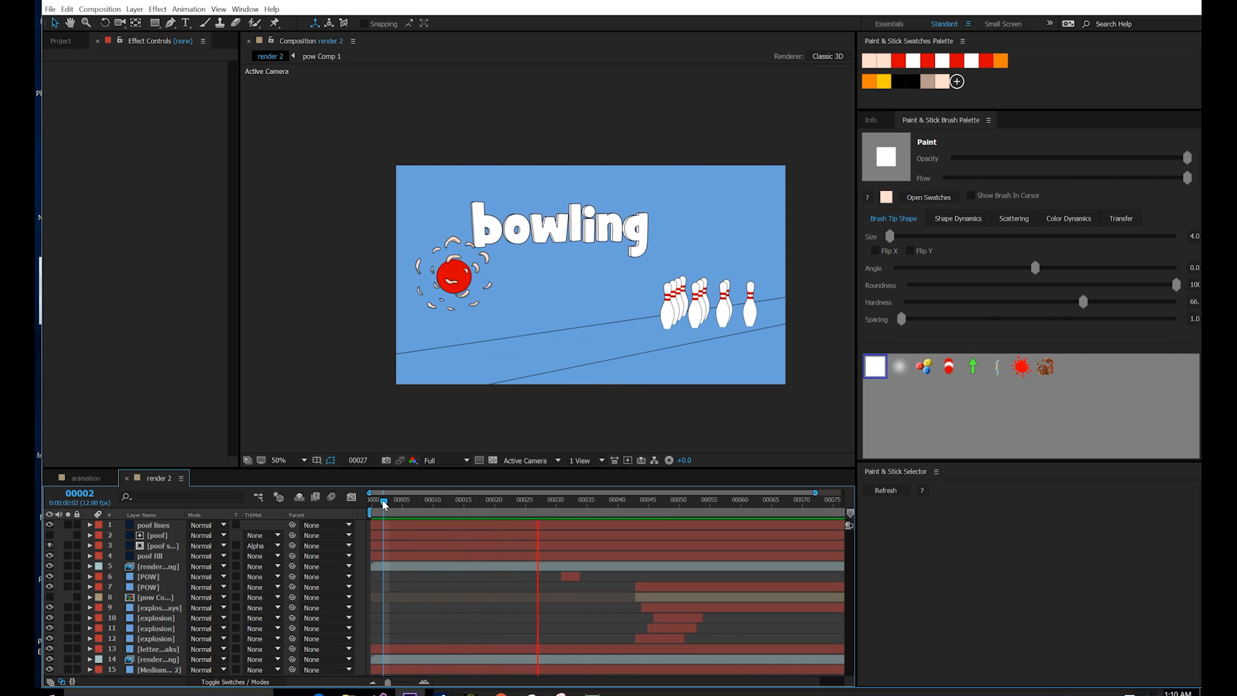
key(space)
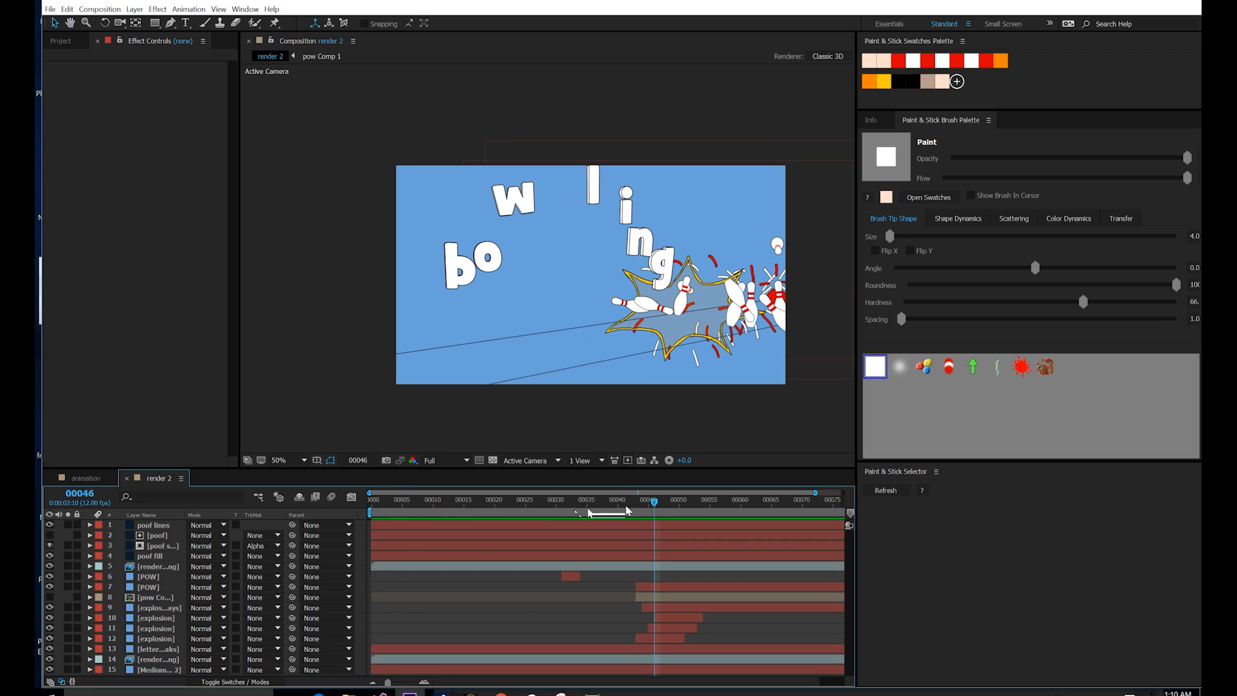
drag(654, 503, 612, 504)
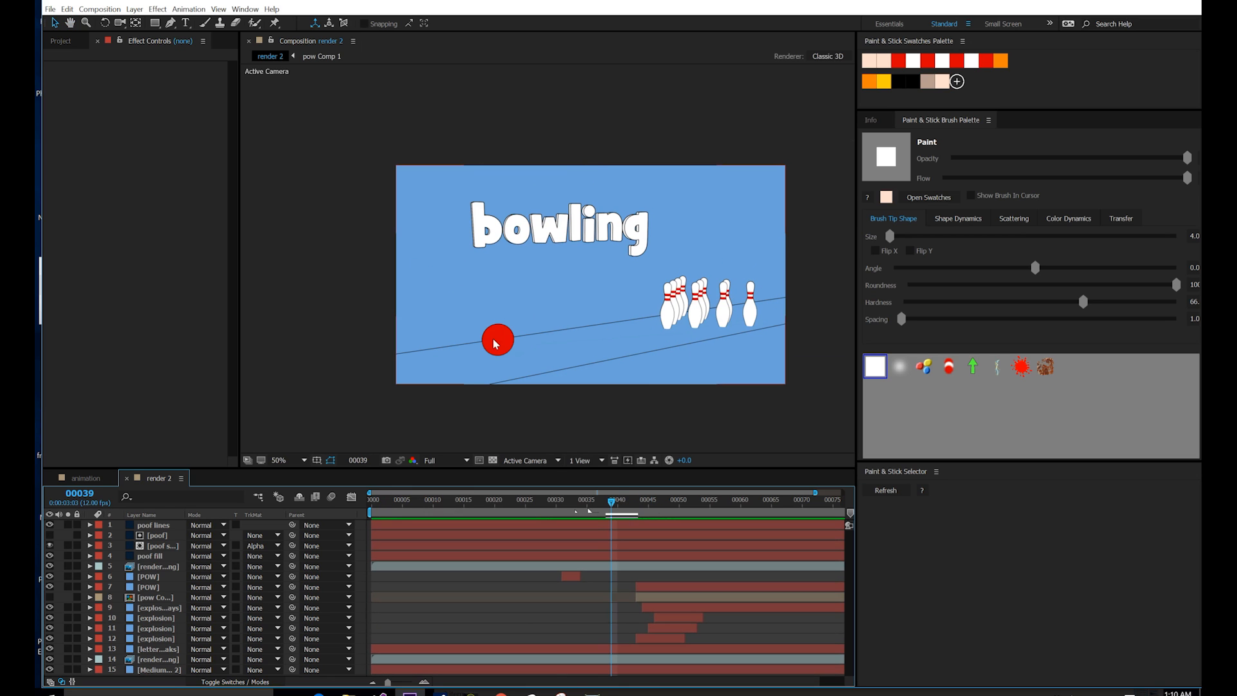
drag(641, 510, 596, 516)
key(space)
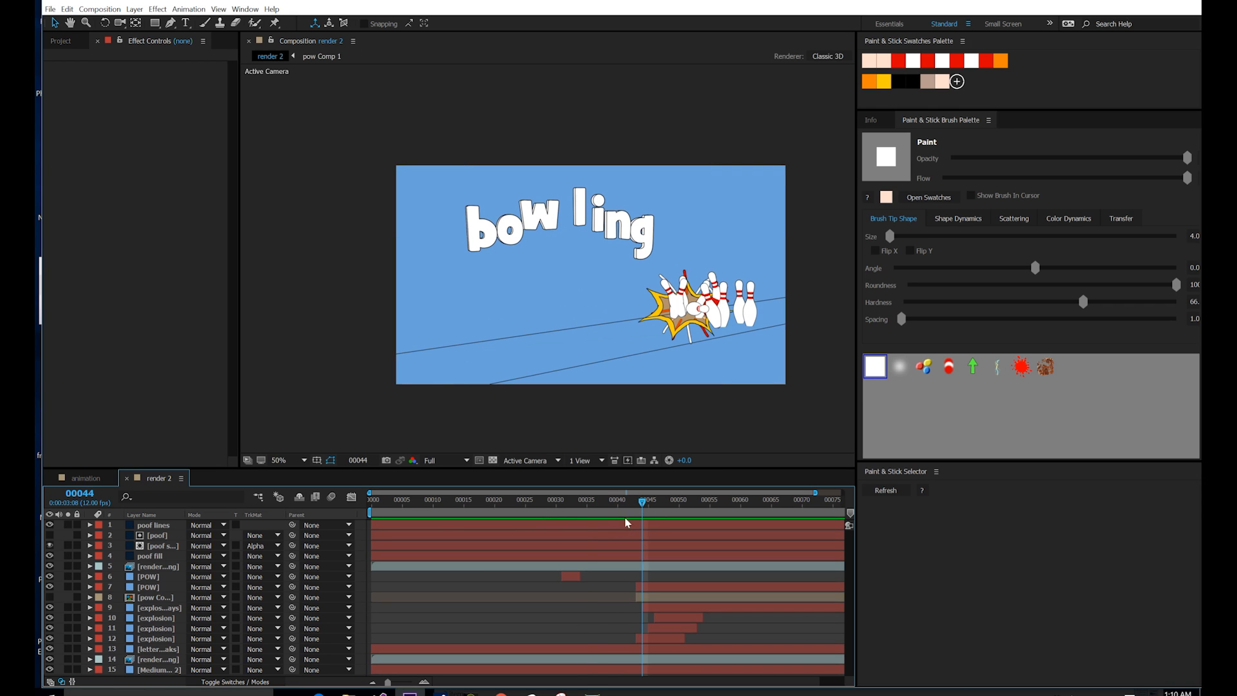
key(space)
Step: Pre-compose the lower render[0000-0080].png layer as "ball trail", leaving all attributes in render 2
click(161, 662)
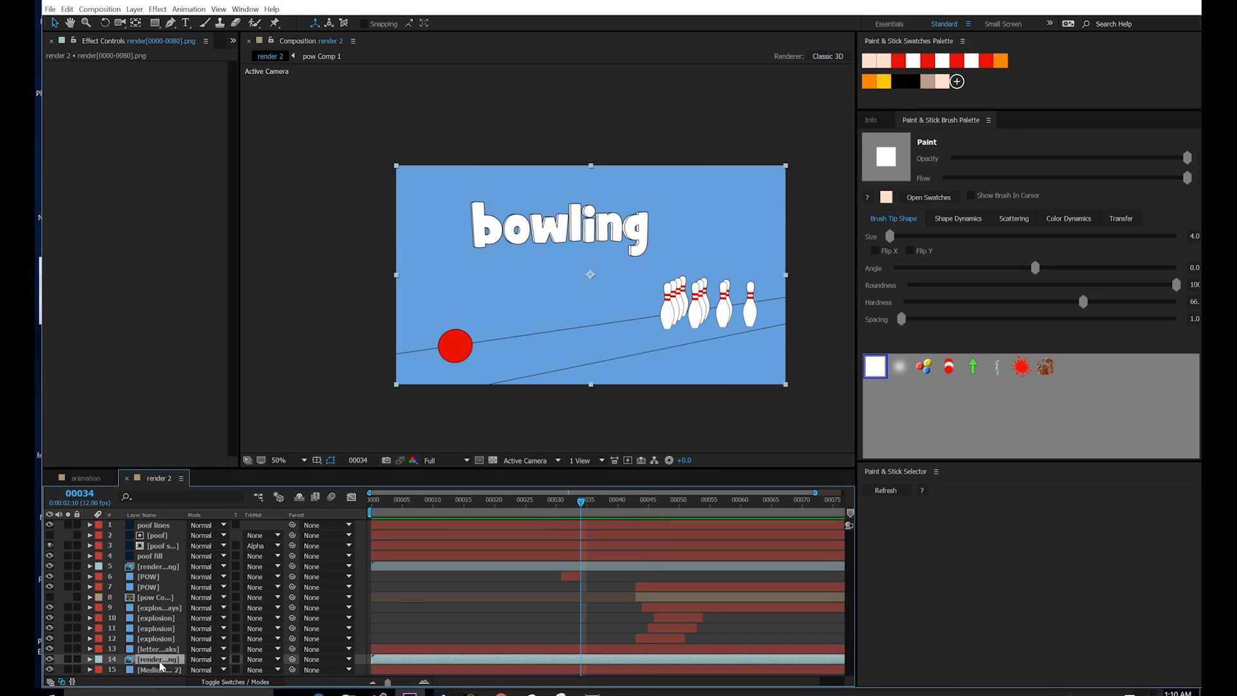
click(68, 659)
click(68, 658)
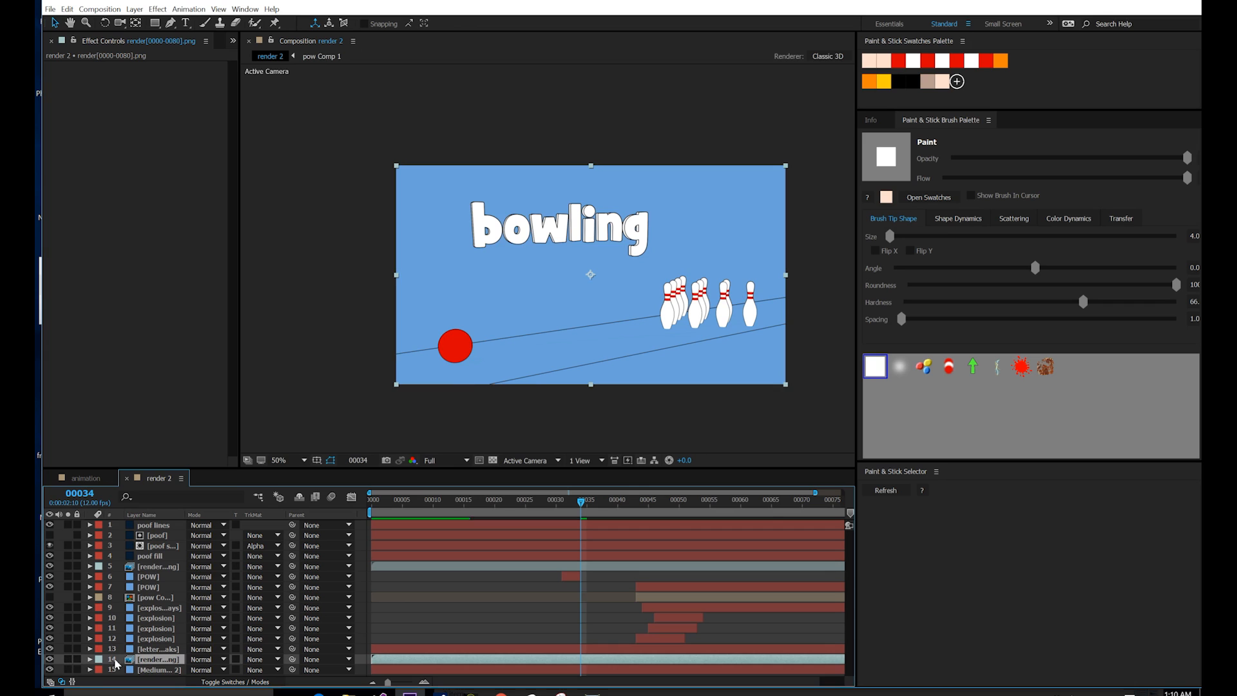
key(ctrl+shift+c)
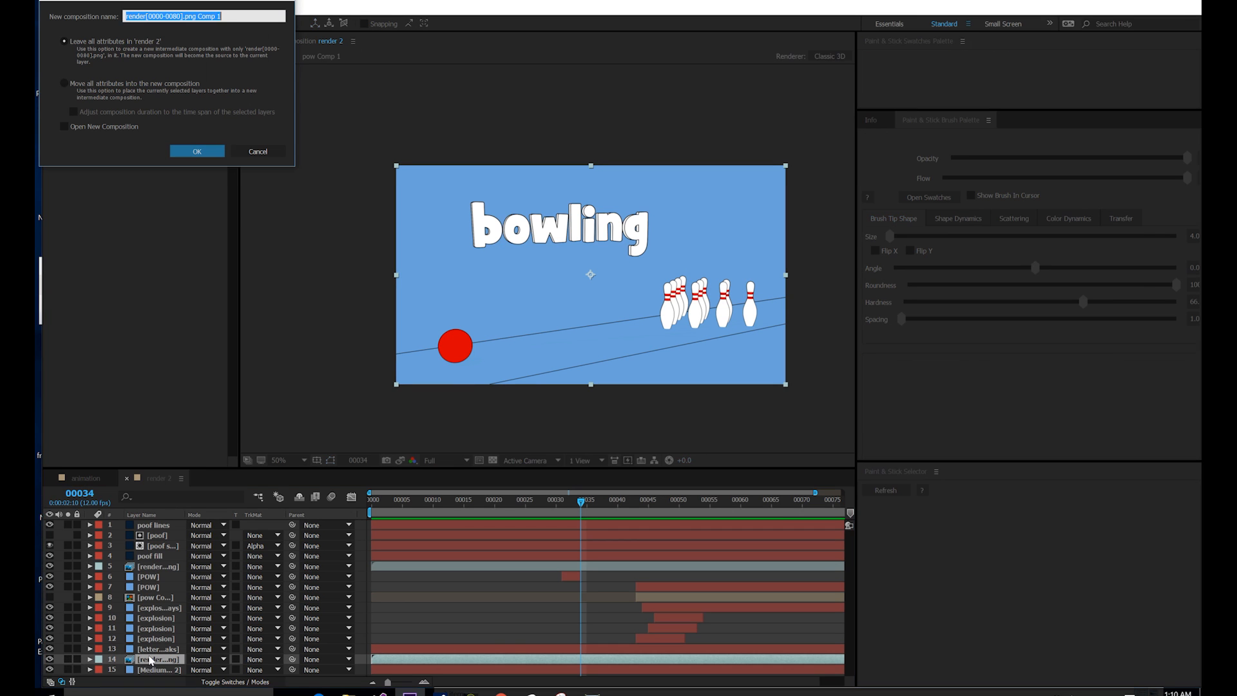
text(ba)
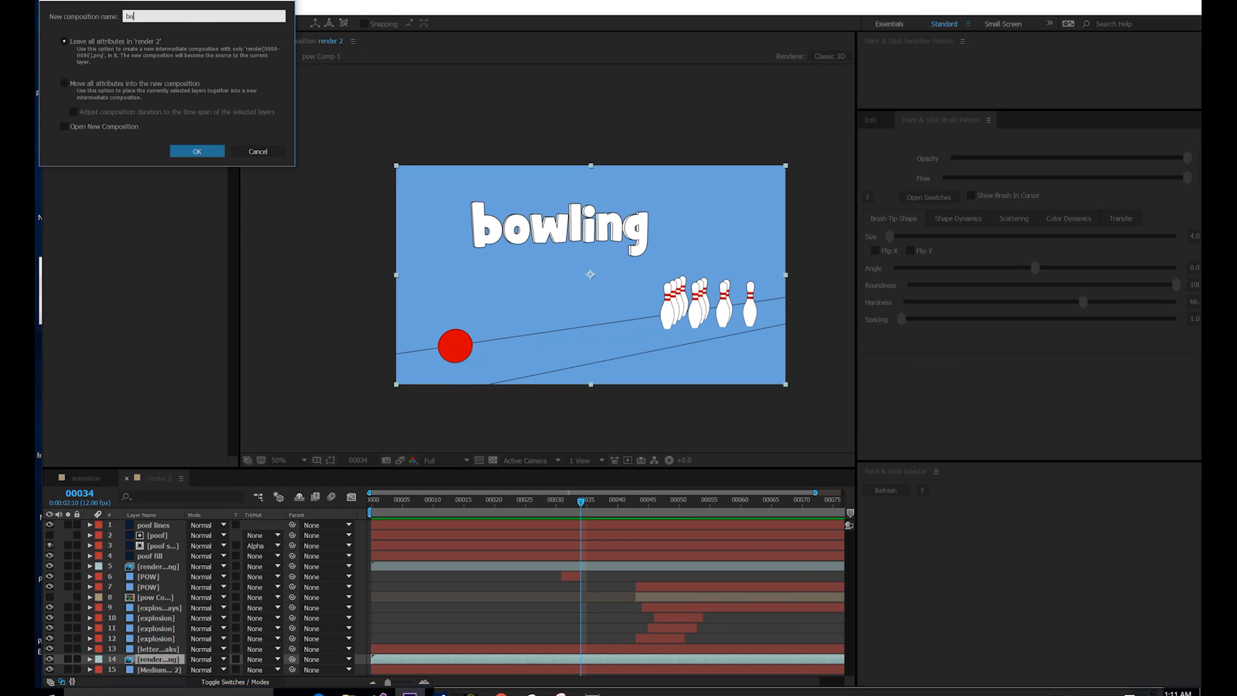
text(ll trail)
key(Return)
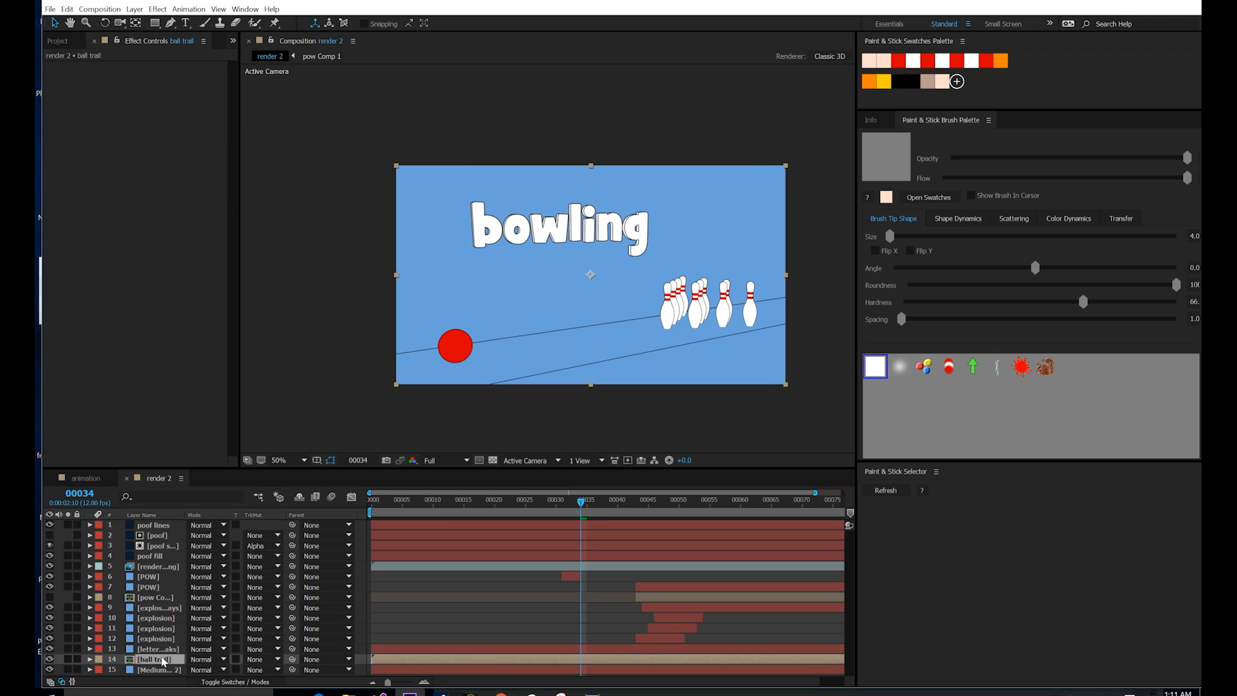
Step: Create a new solid layer named "trail" at 1920 x 1080 px in the ball trail composition
drag(497, 324, 528, 322)
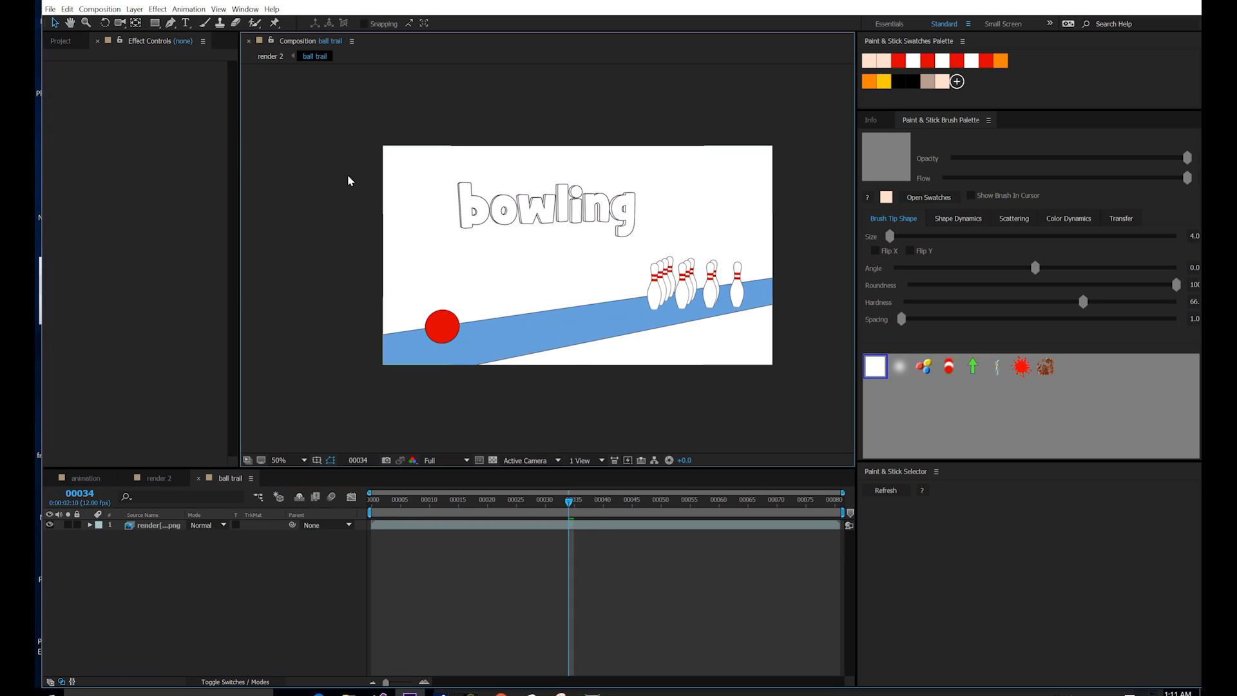
click(135, 9)
mouse_move(144, 23)
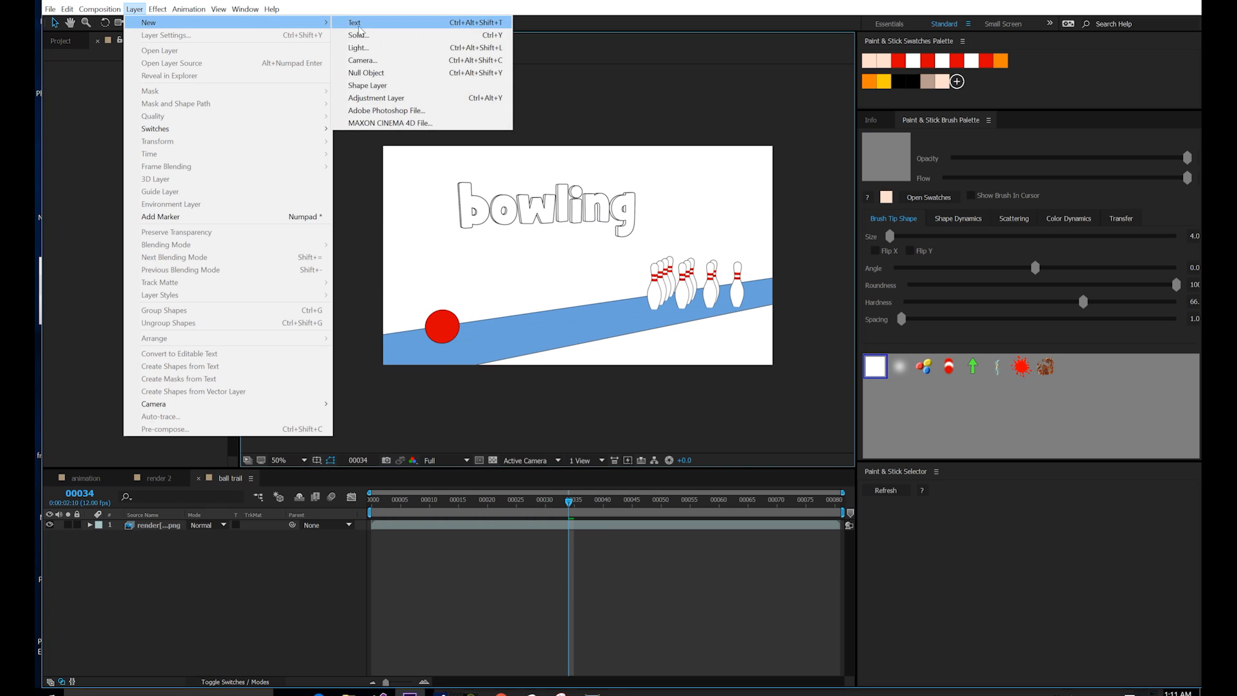
click(361, 35)
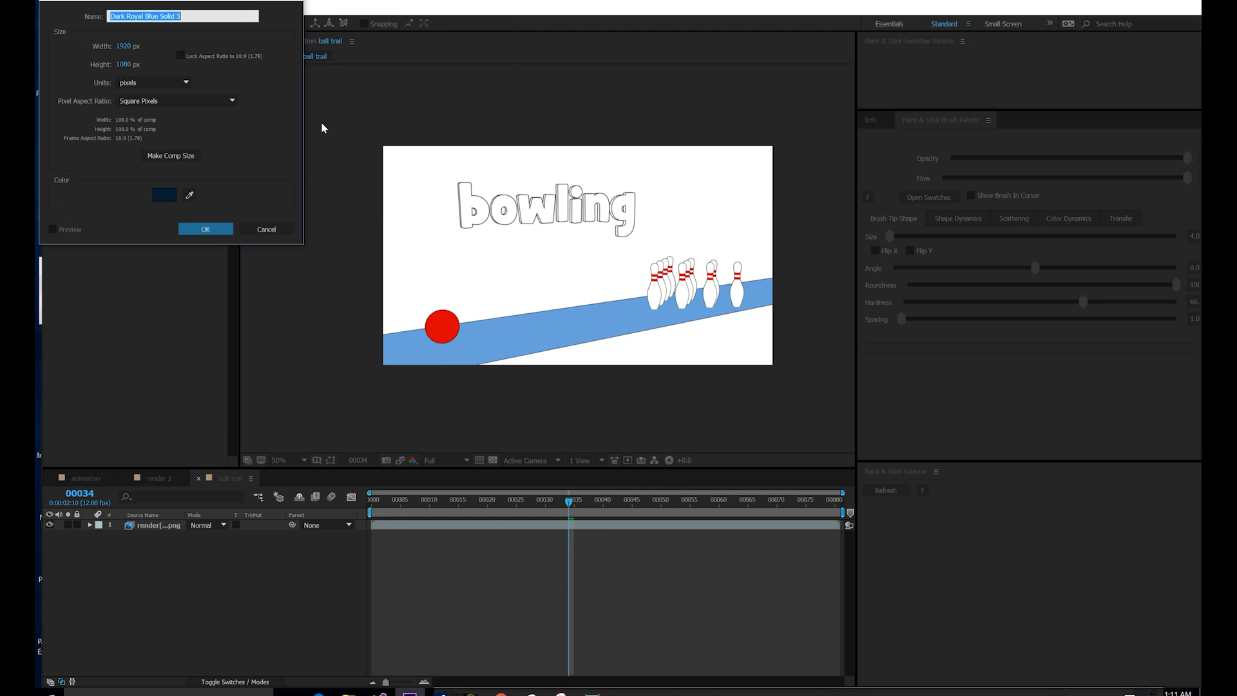
text(trail)
key(Return)
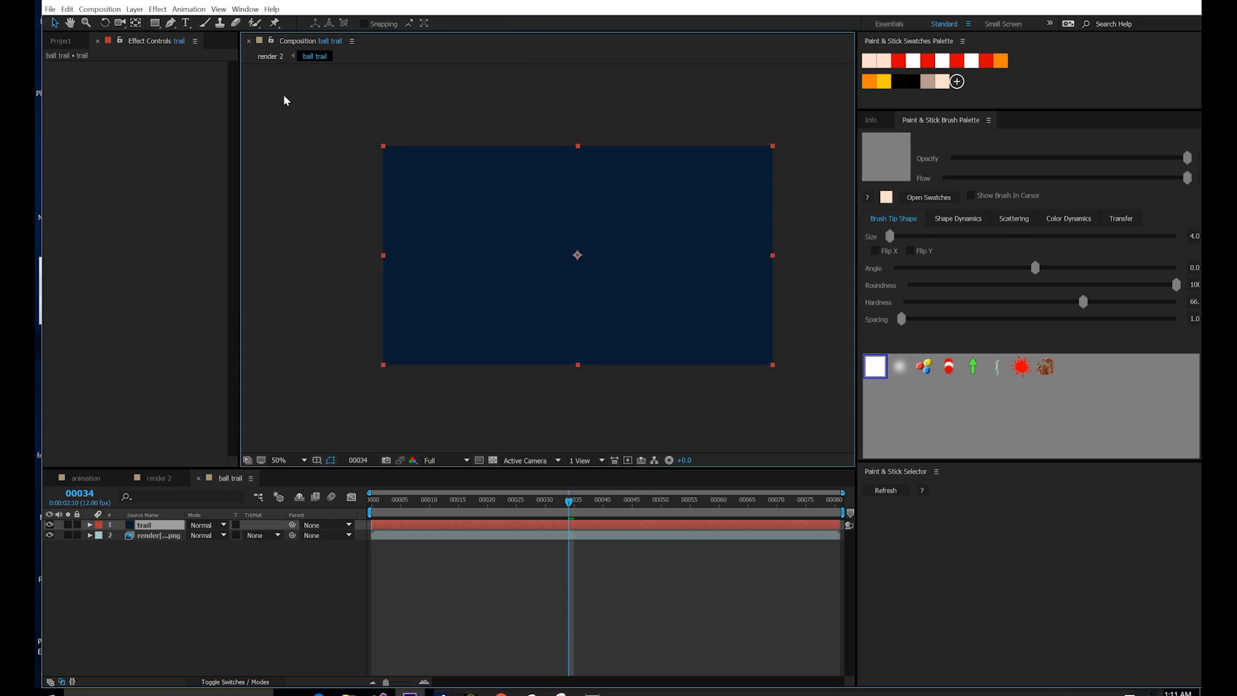
Step: Apply the Paint & Stick effect to the trail solid
click(157, 9)
click(184, 35)
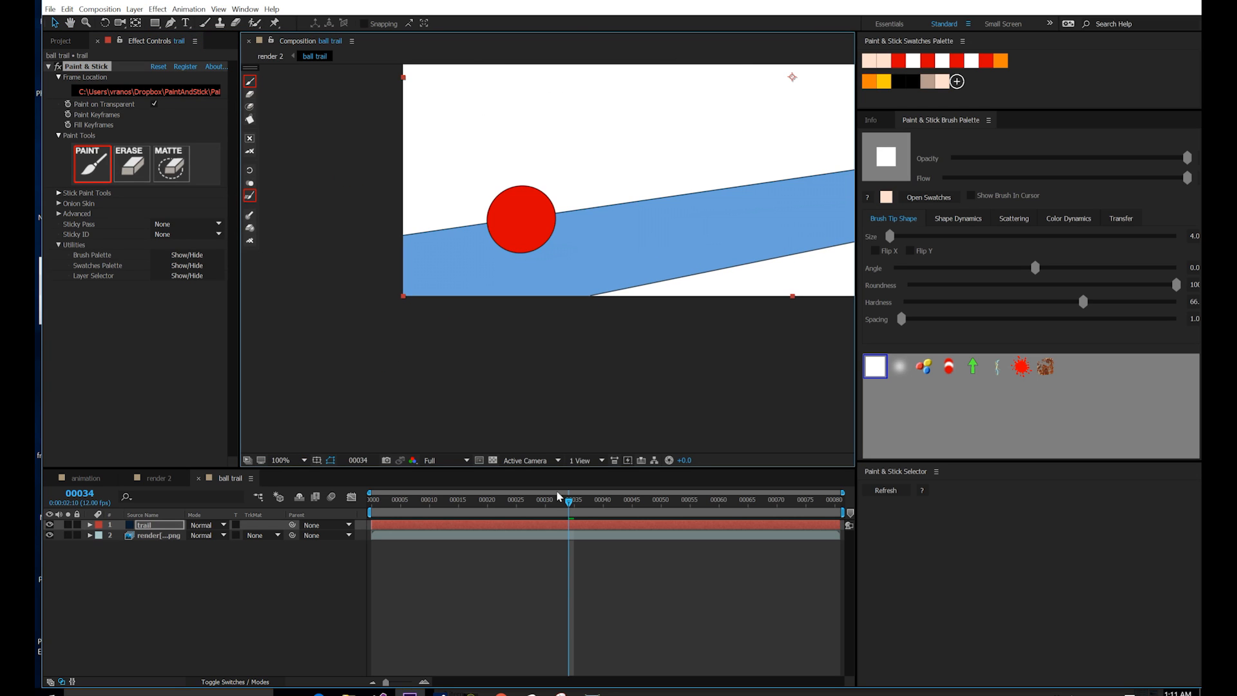
drag(575, 283, 483, 346)
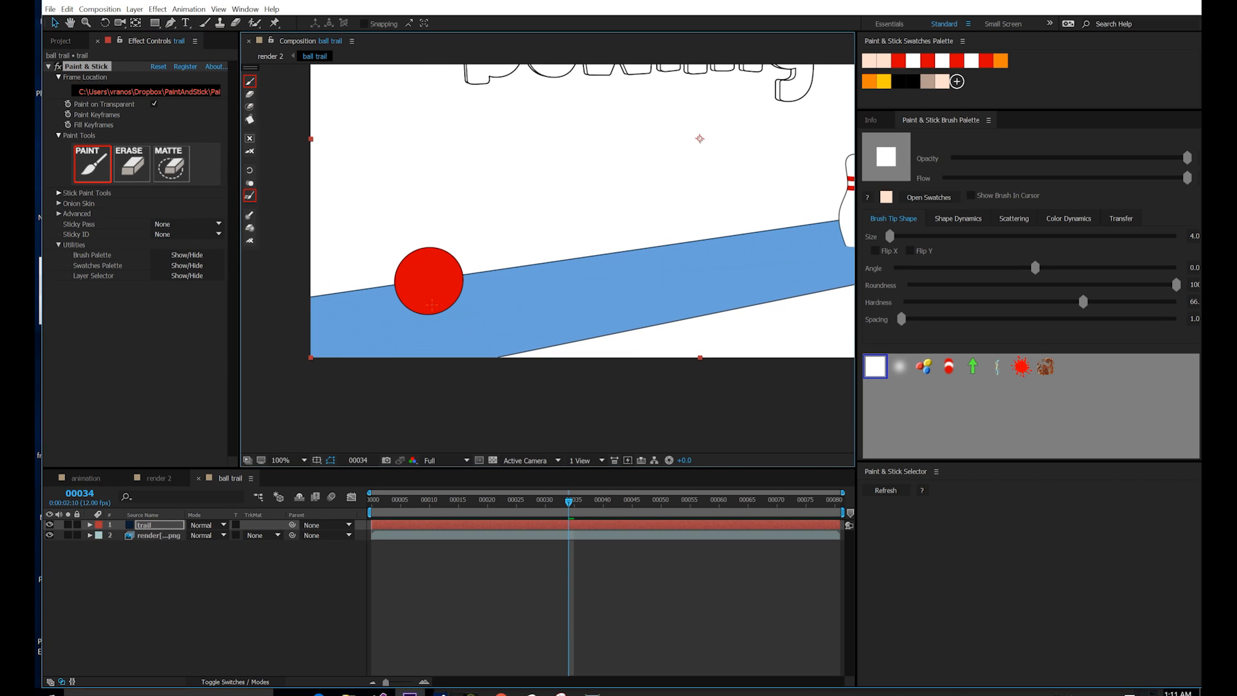
Step: Duplicate the render[0000-0080].png layer, solo the copy, and key out the ball's red with a Color Range effect
click(148, 538)
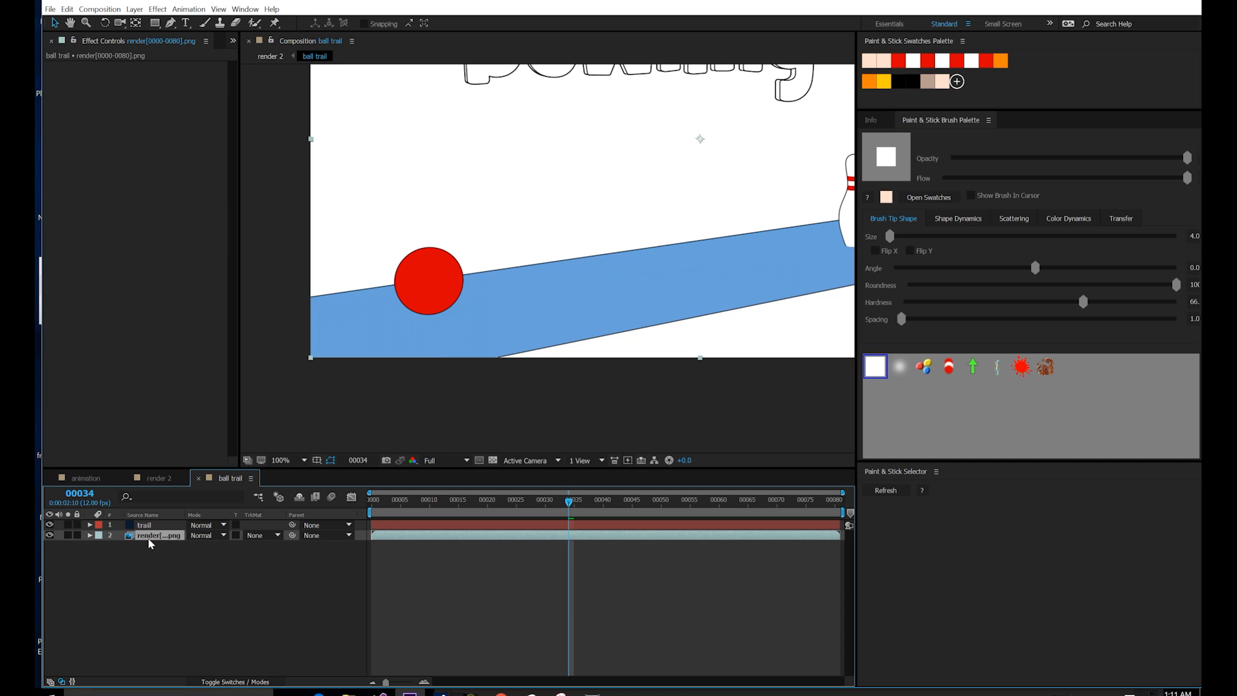
key(ctrl+d)
click(68, 535)
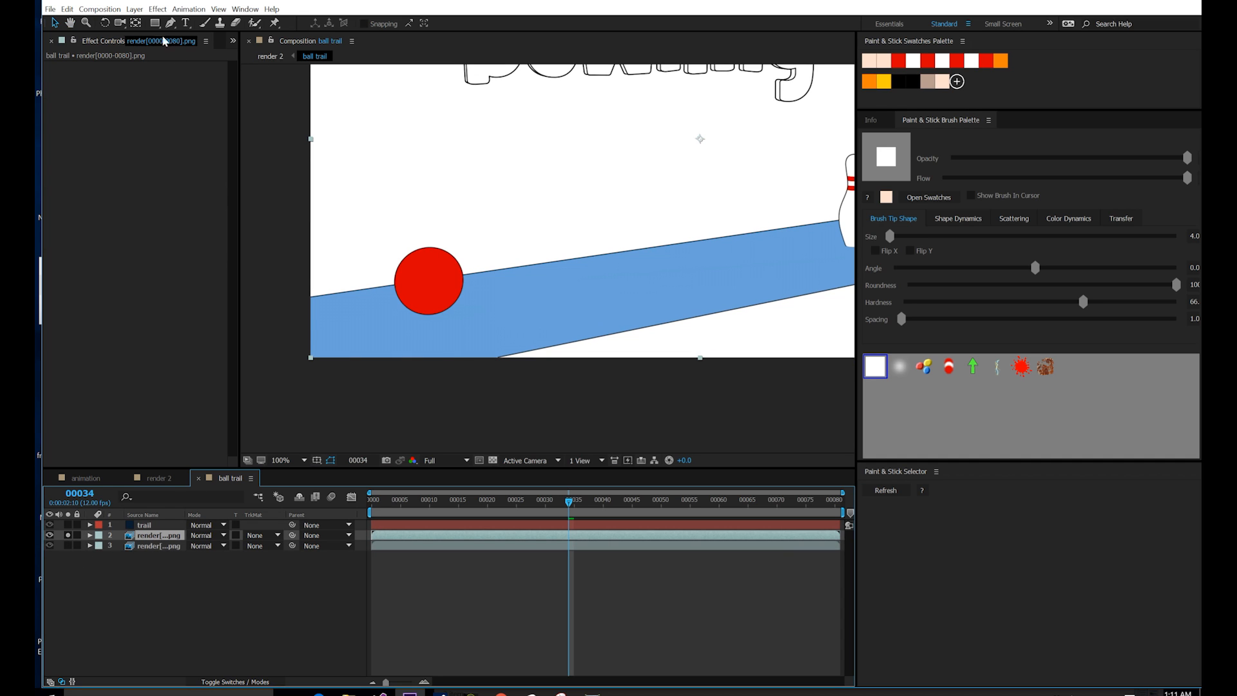
click(157, 9)
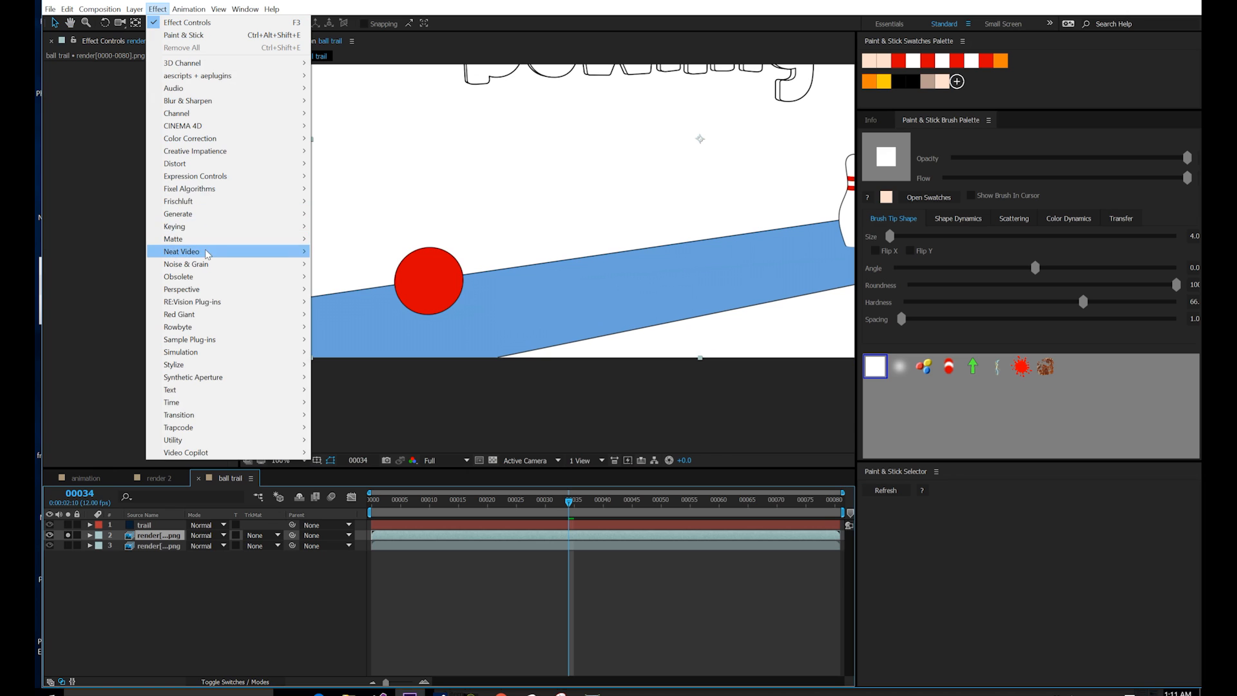
mouse_move(258, 227)
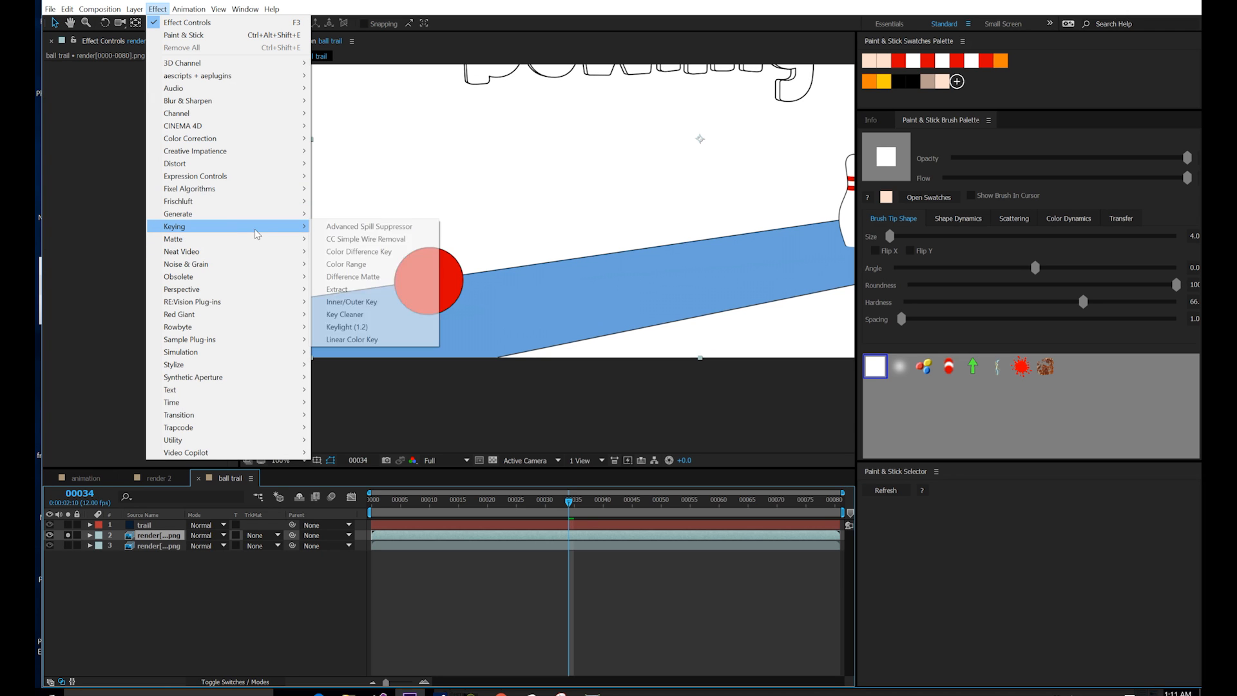
click(373, 265)
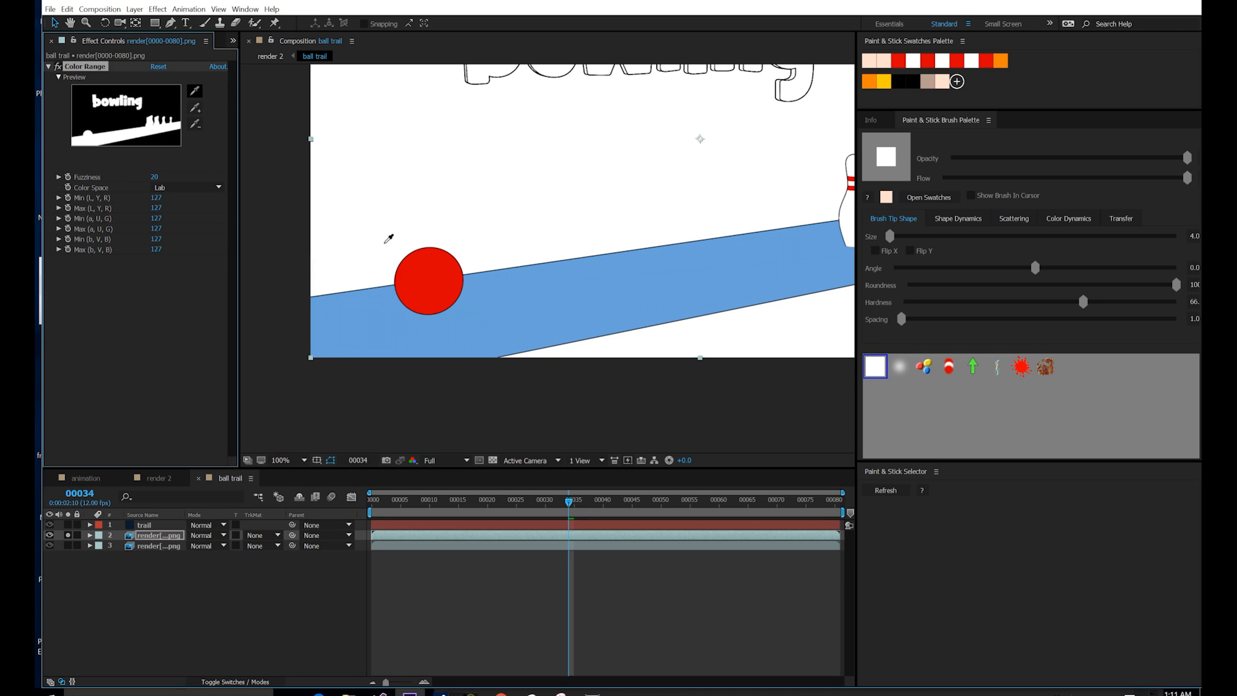
click(421, 267)
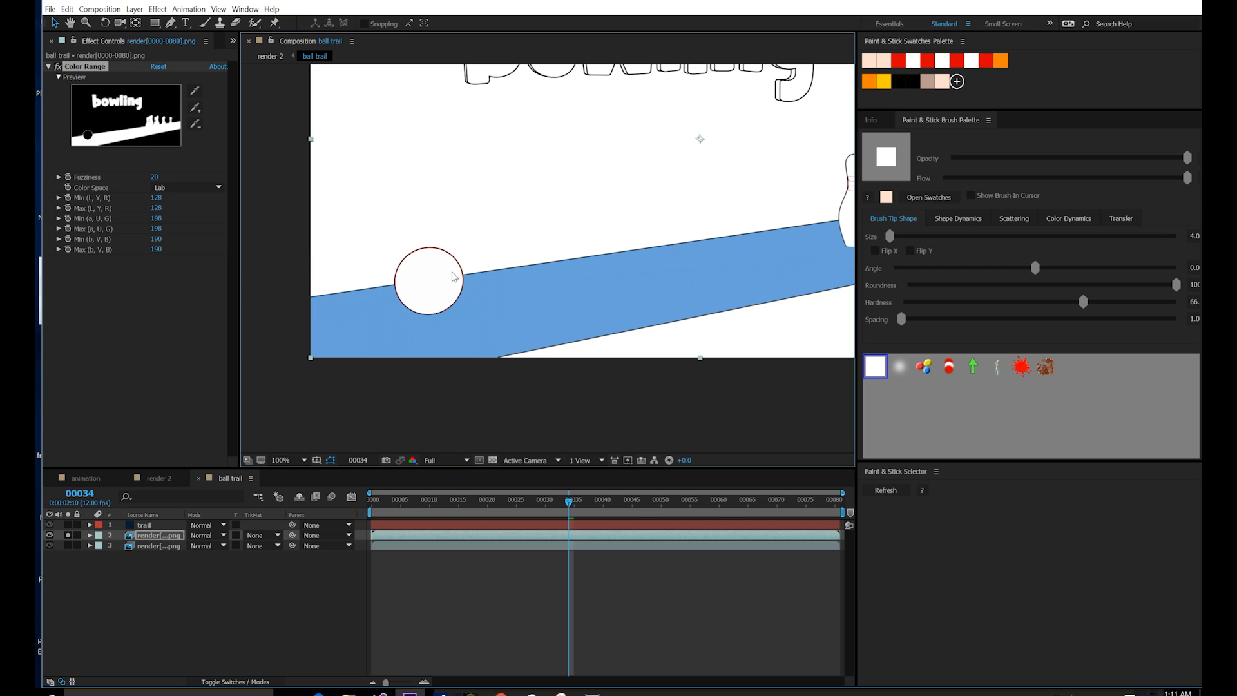
Step: Add an Invert effect to the keyed copy with its channel set to Alpha, and check the isolated ball at frame 37
click(158, 10)
mouse_move(233, 116)
click(336, 188)
click(187, 270)
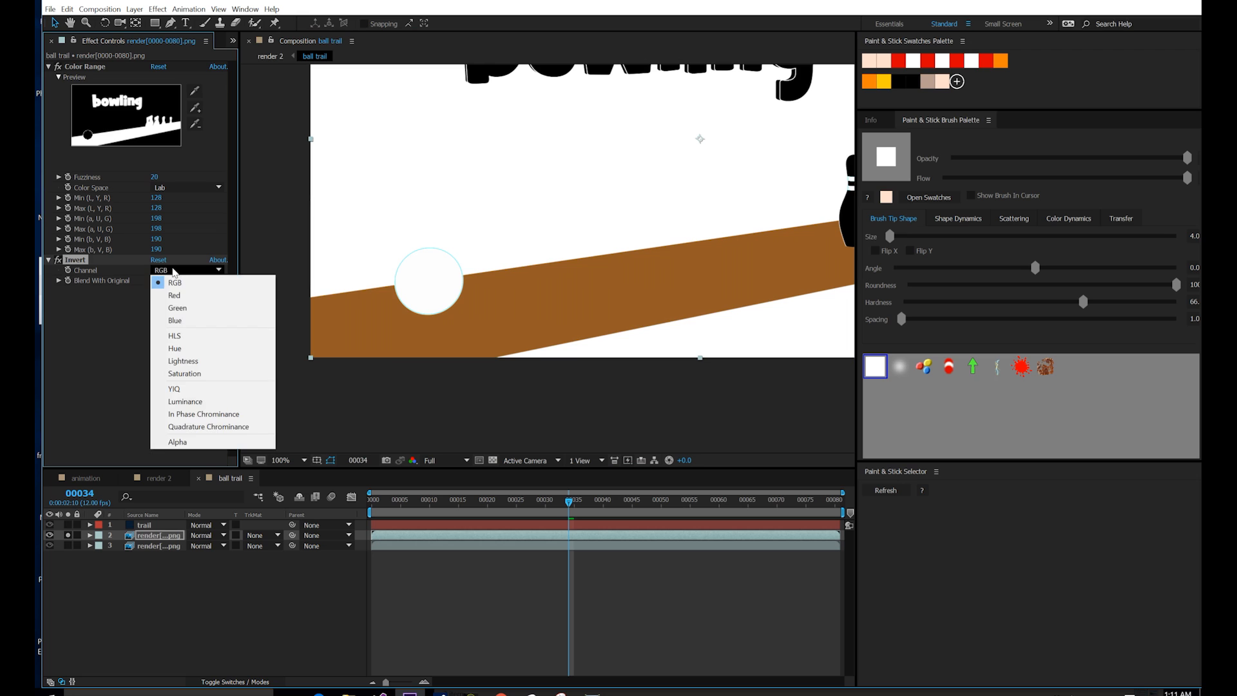
click(177, 442)
mouse_move(569, 509)
mouse_down()
mouse_move(631, 510)
mouse_move(586, 510)
mouse_up()
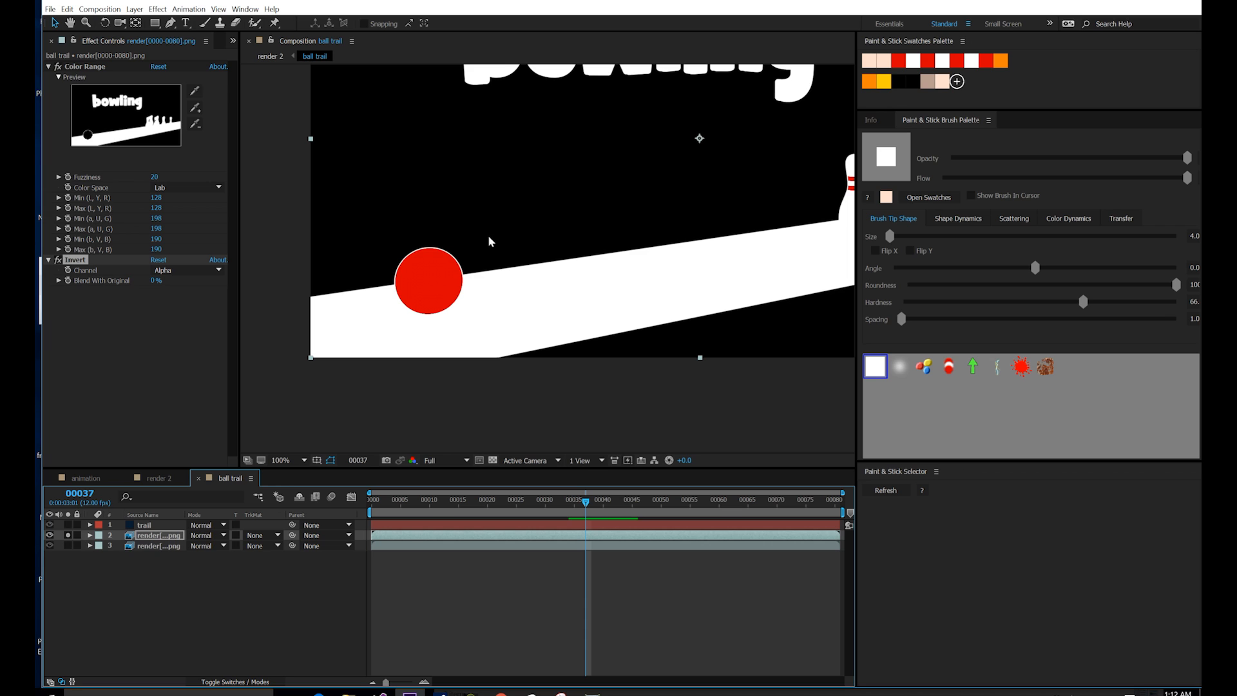
Step: Duplicate the original render layer, place the copy directly above the keyed layer, and give the keyed layer an Alpha track matte
click(149, 547)
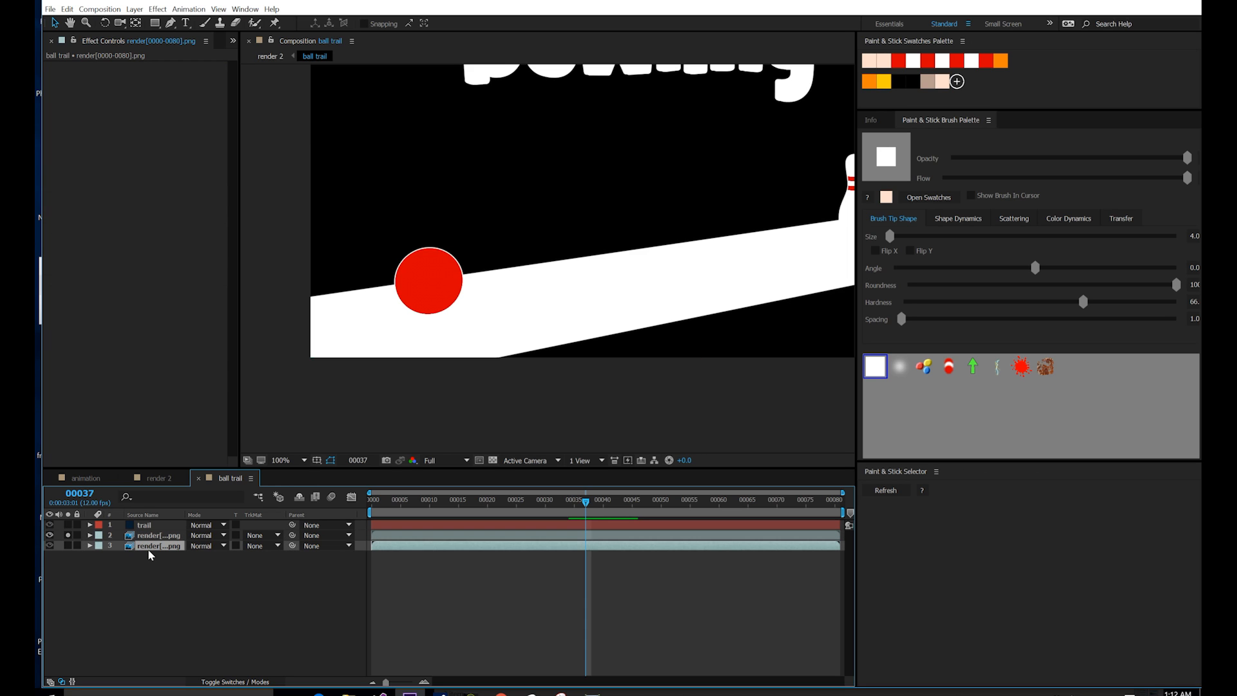
key(ctrl+d)
drag(150, 547, 154, 534)
click(160, 546)
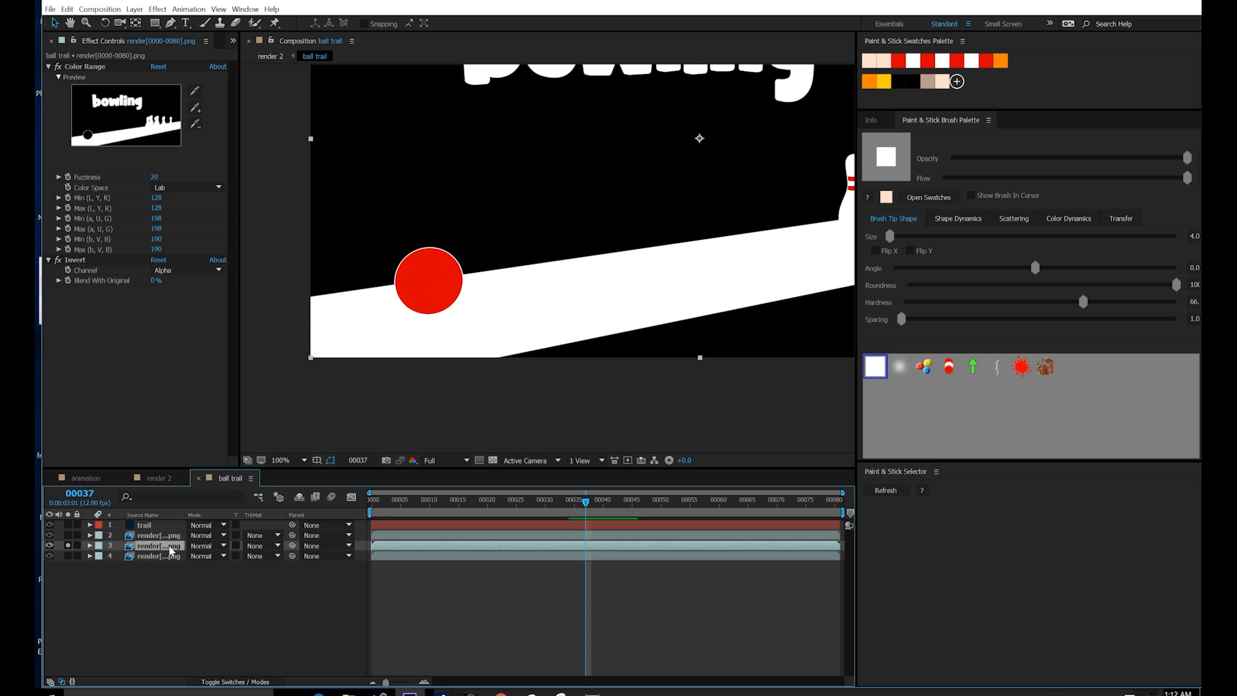
click(258, 546)
click(264, 570)
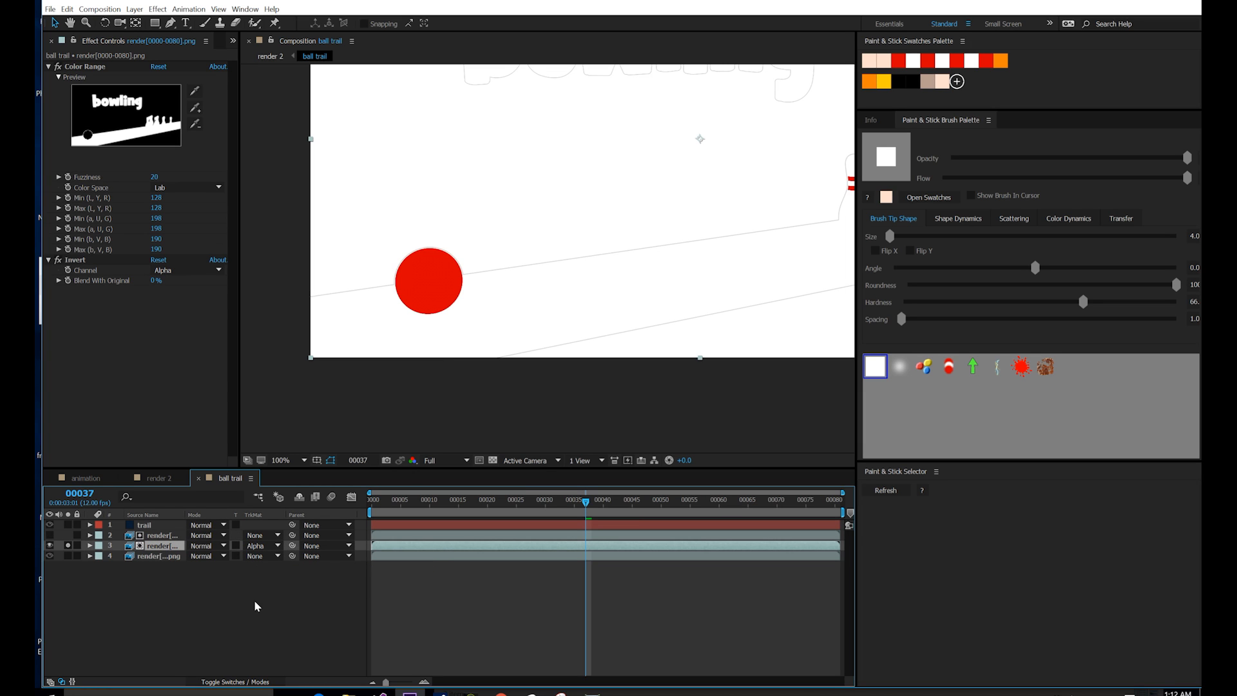
click(260, 578)
drag(460, 238, 490, 267)
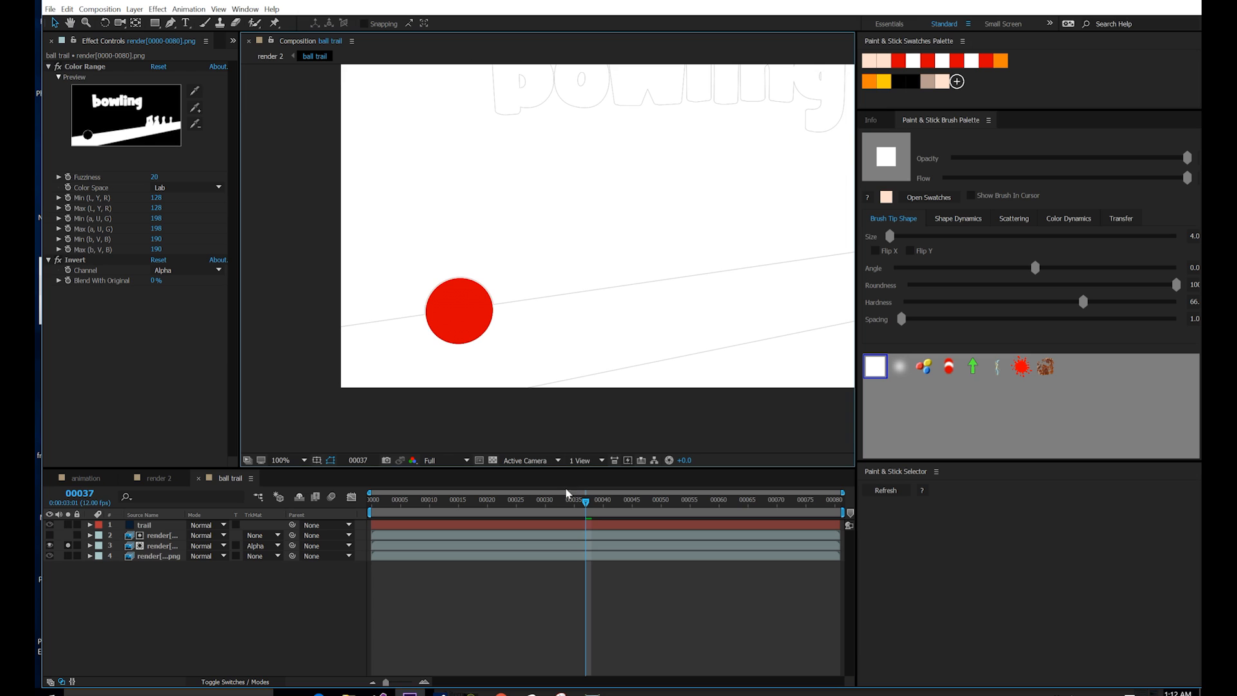
Step: Pre-compose the keyed layer and its matte as "Pre-comp 1", moving all attributes into the new composition
click(158, 535)
shift+click(159, 545)
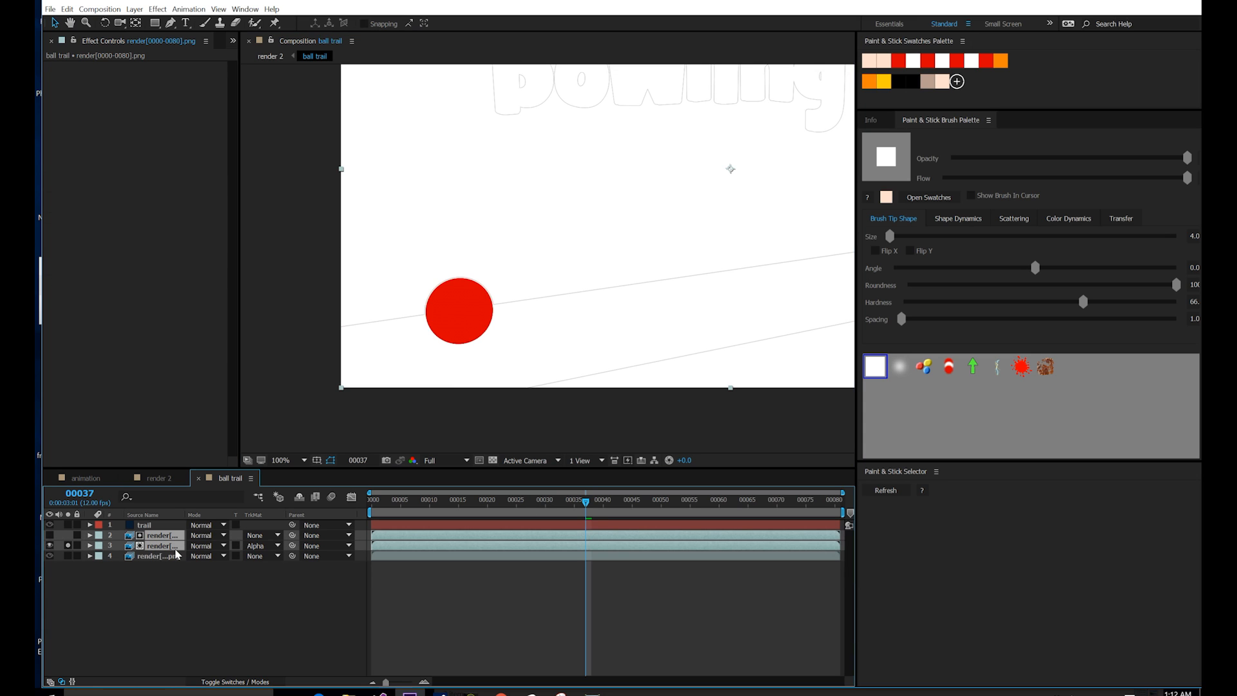
key(ctrl+shift+c)
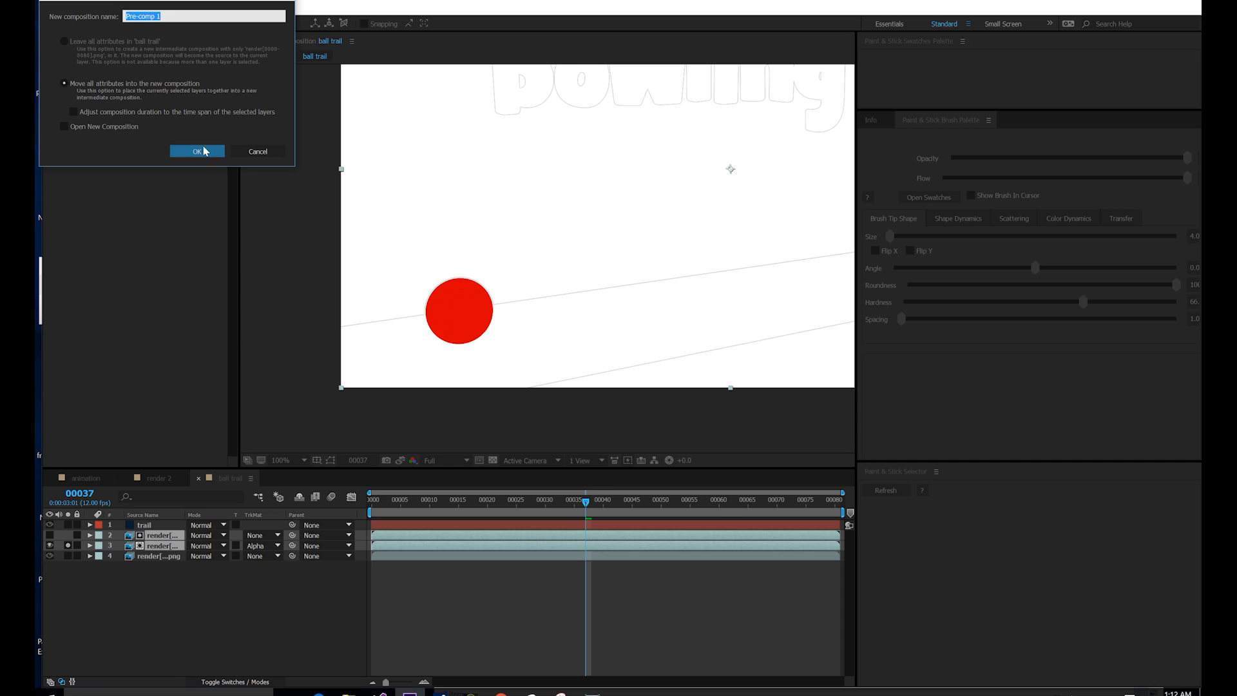
click(205, 151)
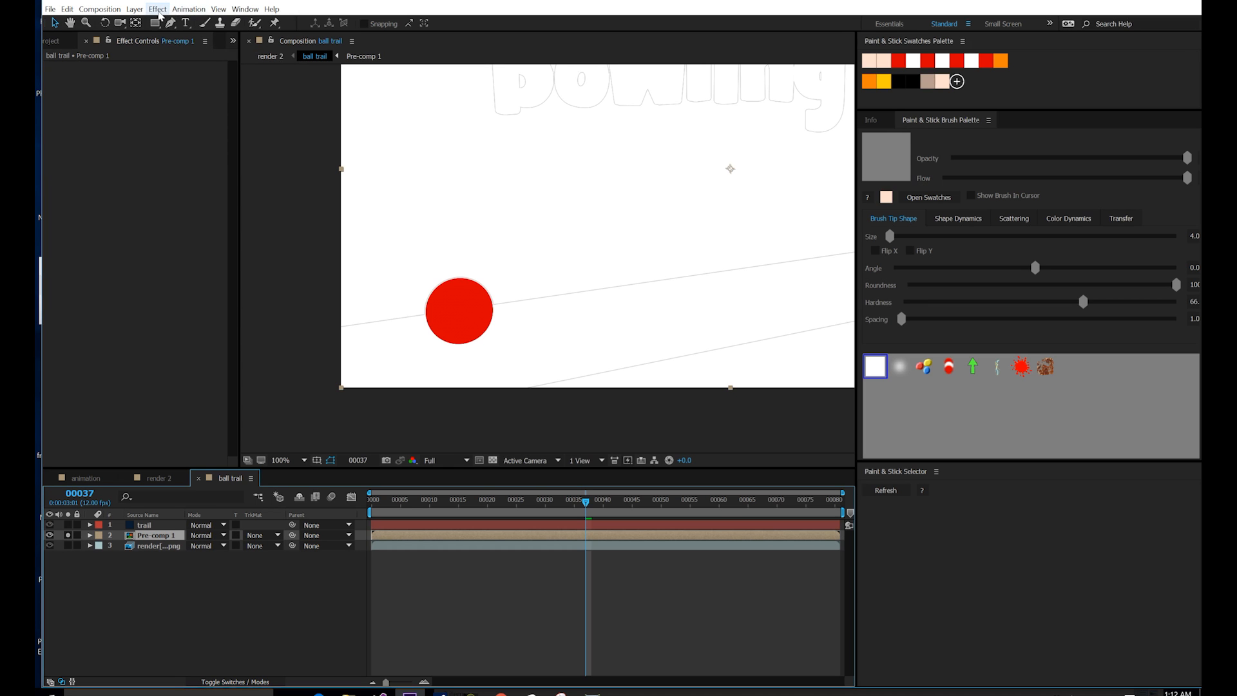
Step: Apply Paint & Stick to Pre-comp 1 and turn off Paint on Transparent
click(159, 11)
mouse_move(226, 76)
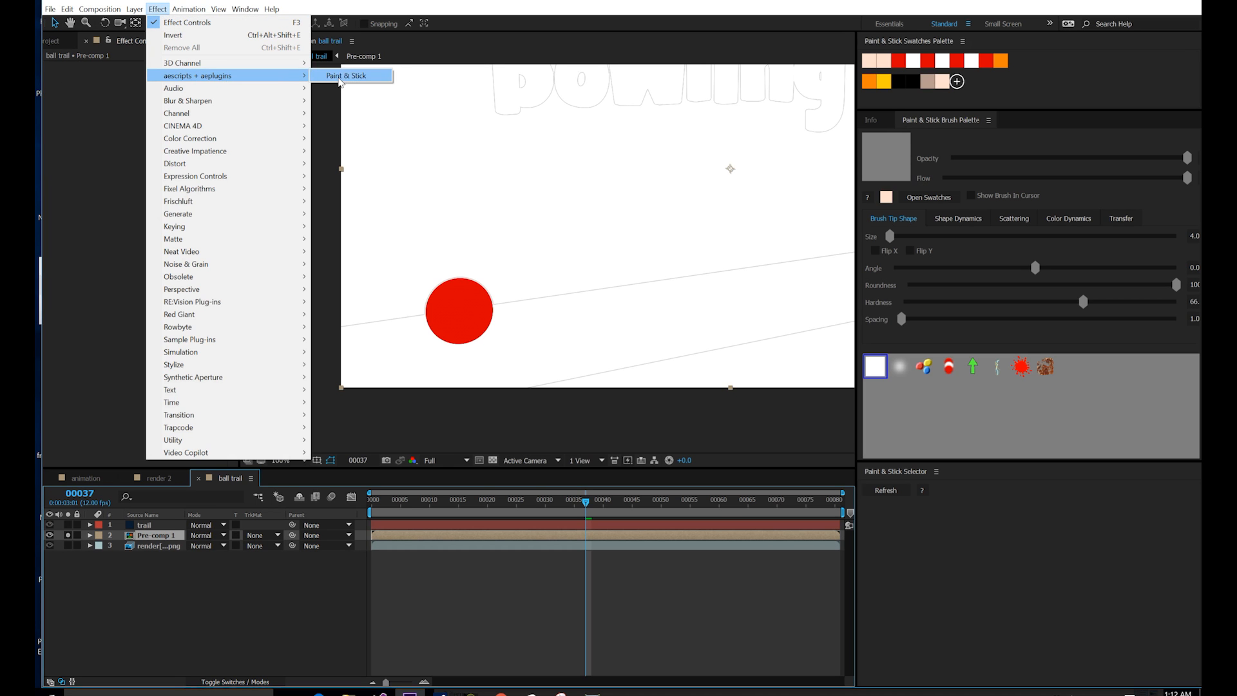
click(340, 77)
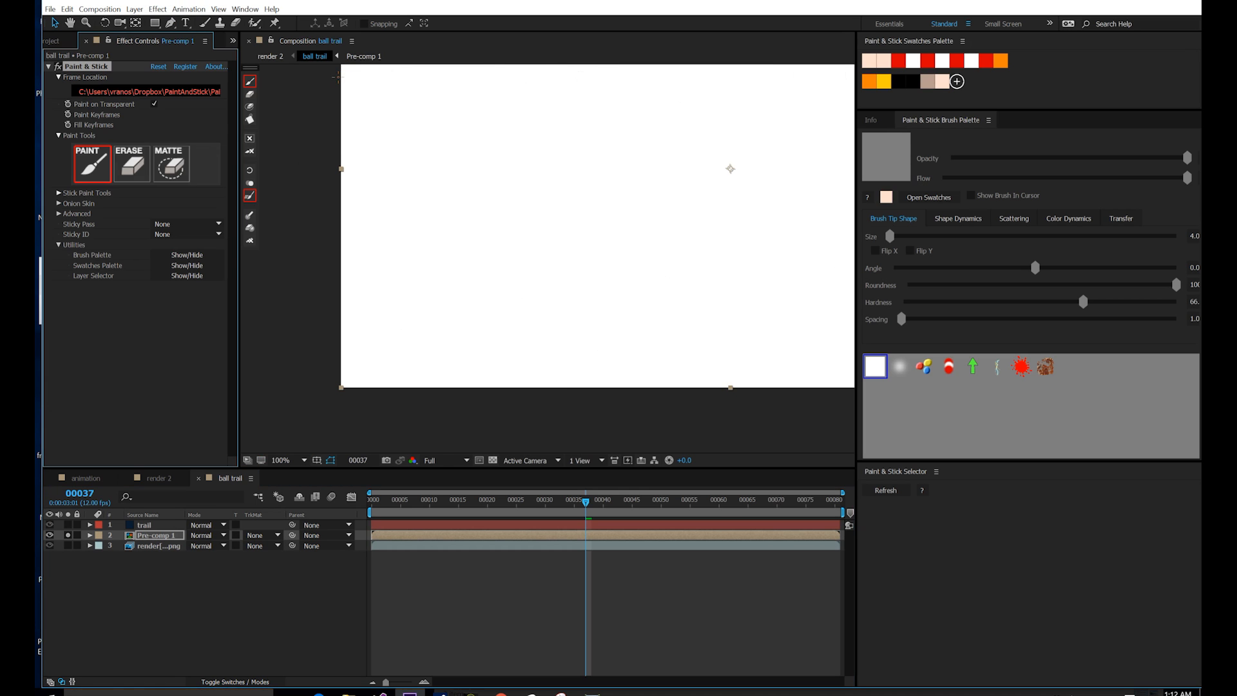
click(155, 104)
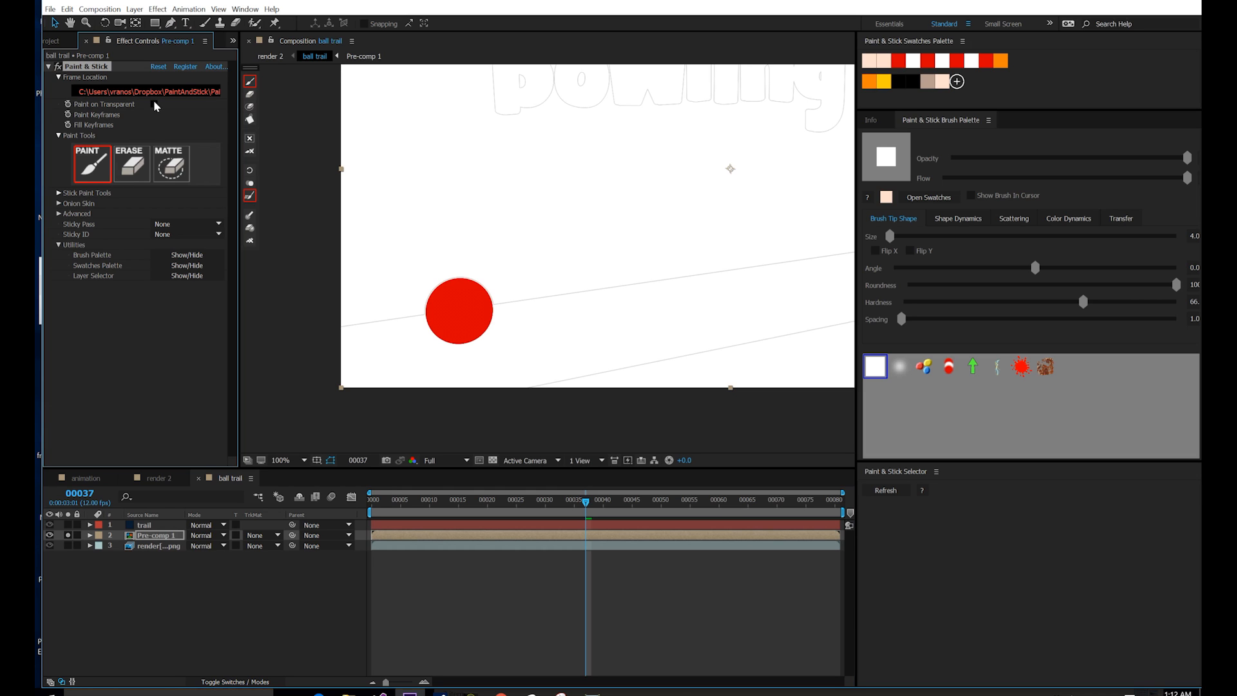
Step: Enable the onion skin on Pre-comp 1 with 5 past frames and 5 future frames
click(59, 203)
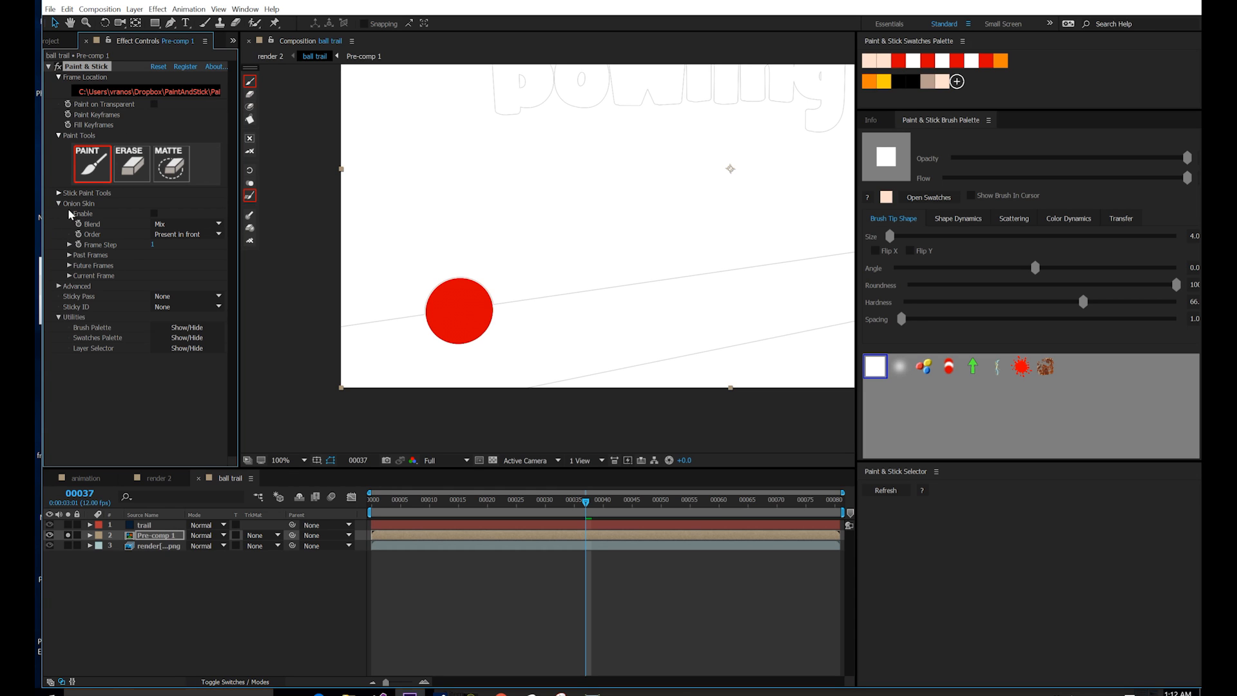
click(154, 214)
click(69, 265)
click(69, 255)
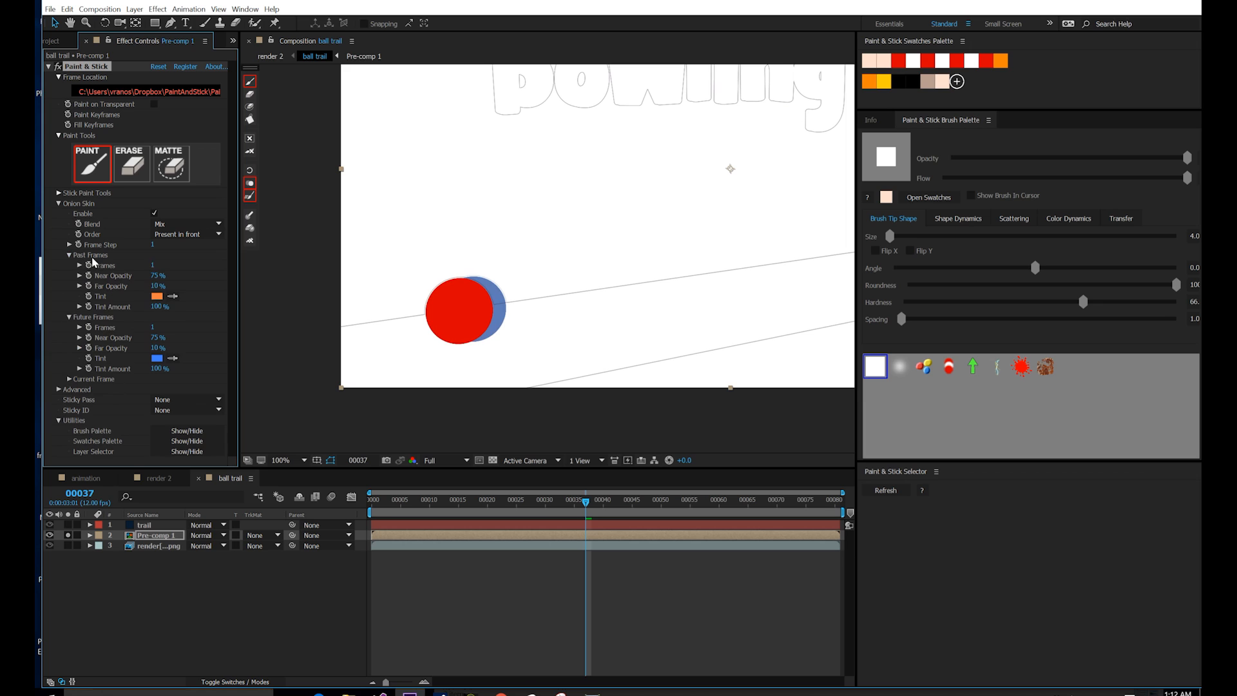
click(154, 266)
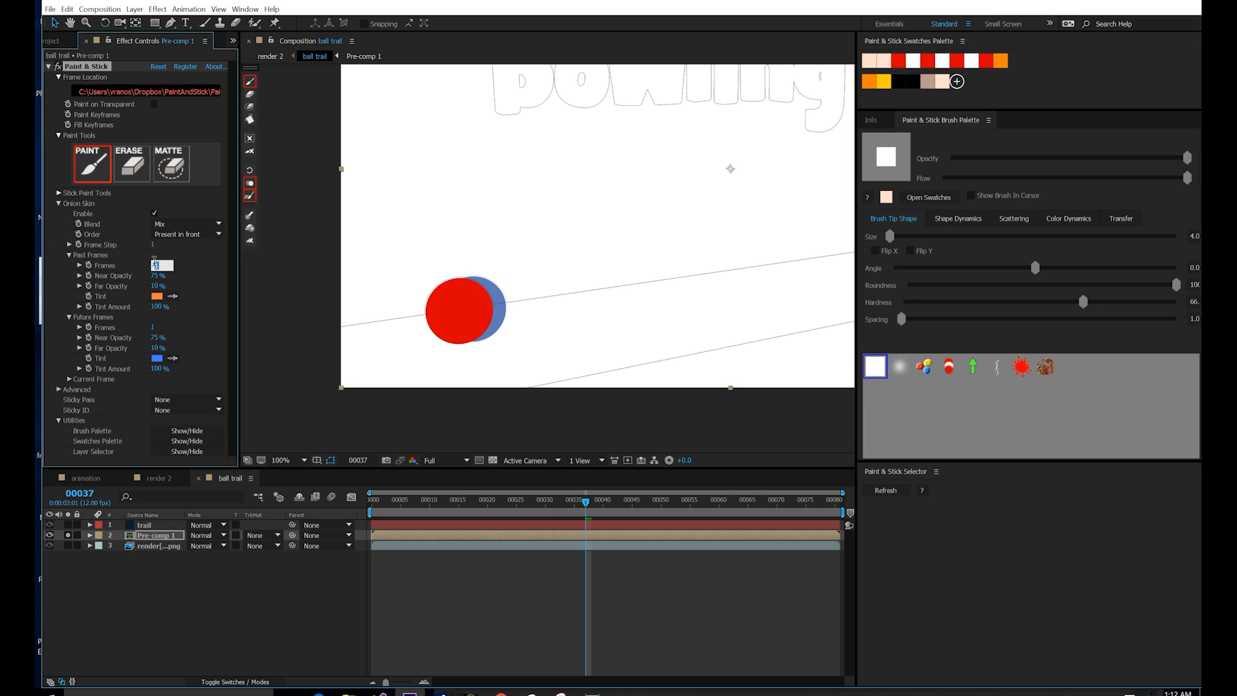
click(155, 327)
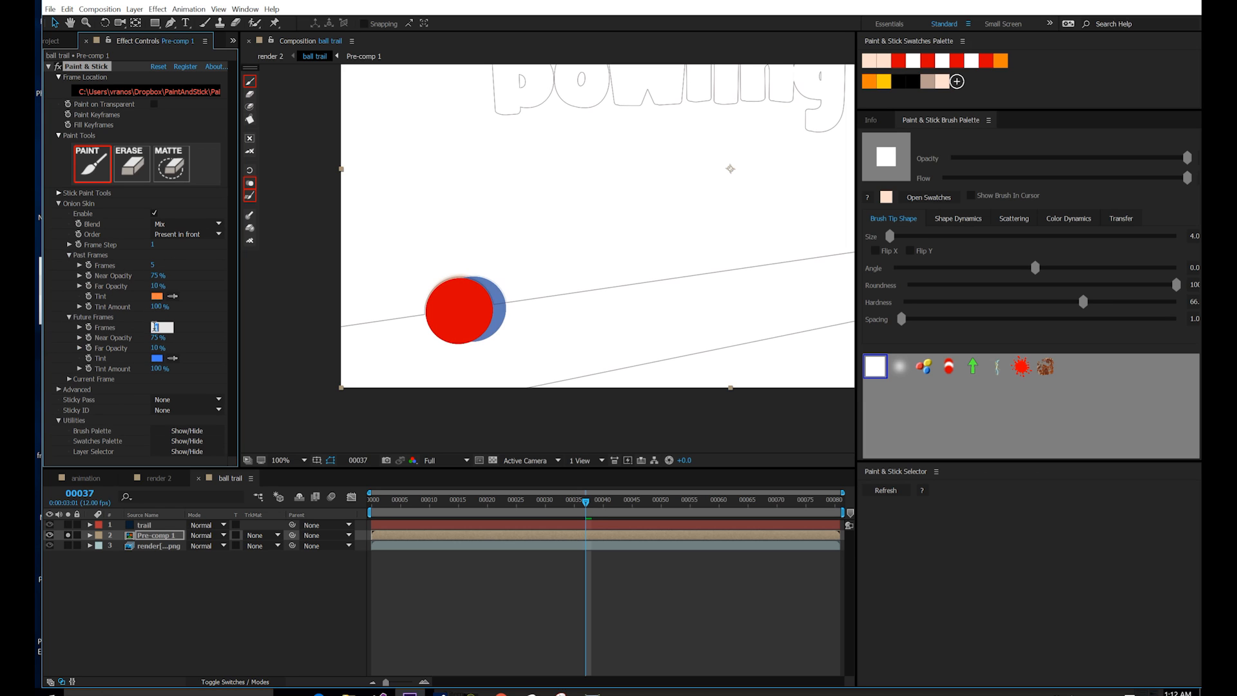
click(187, 327)
click(530, 614)
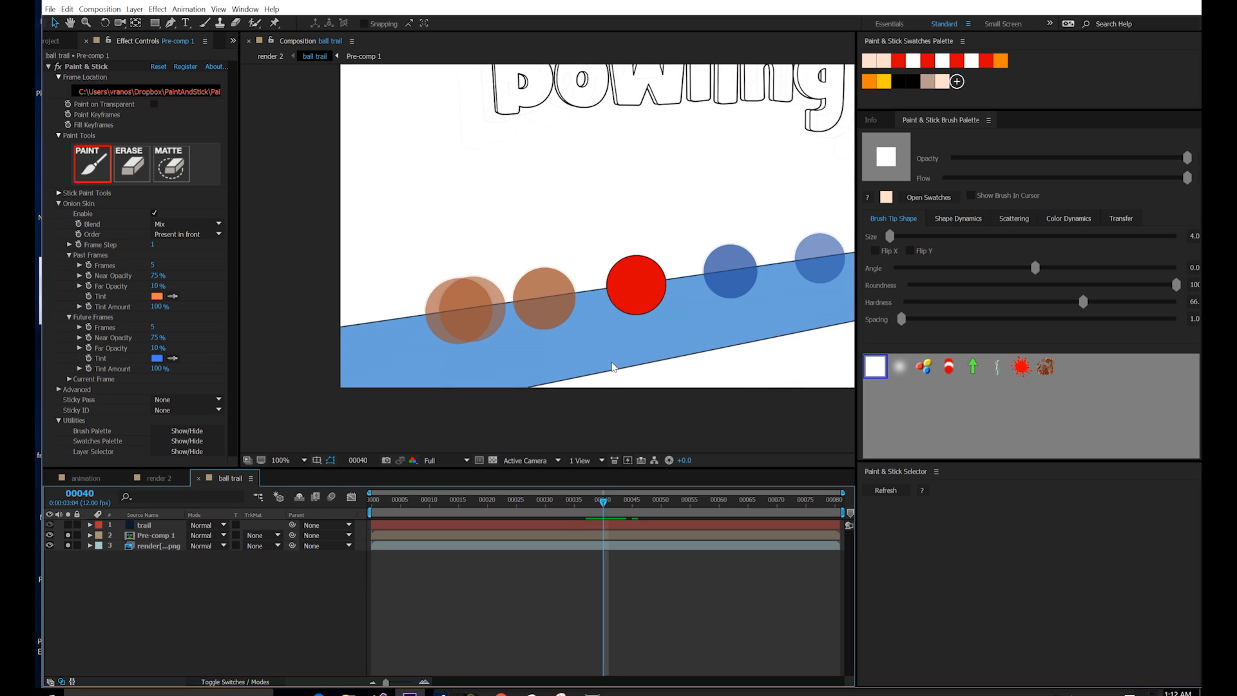
Step: Turn off solo for the lower layers and activate the Paint & Stick effect on the trail layer
click(143, 525)
click(68, 546)
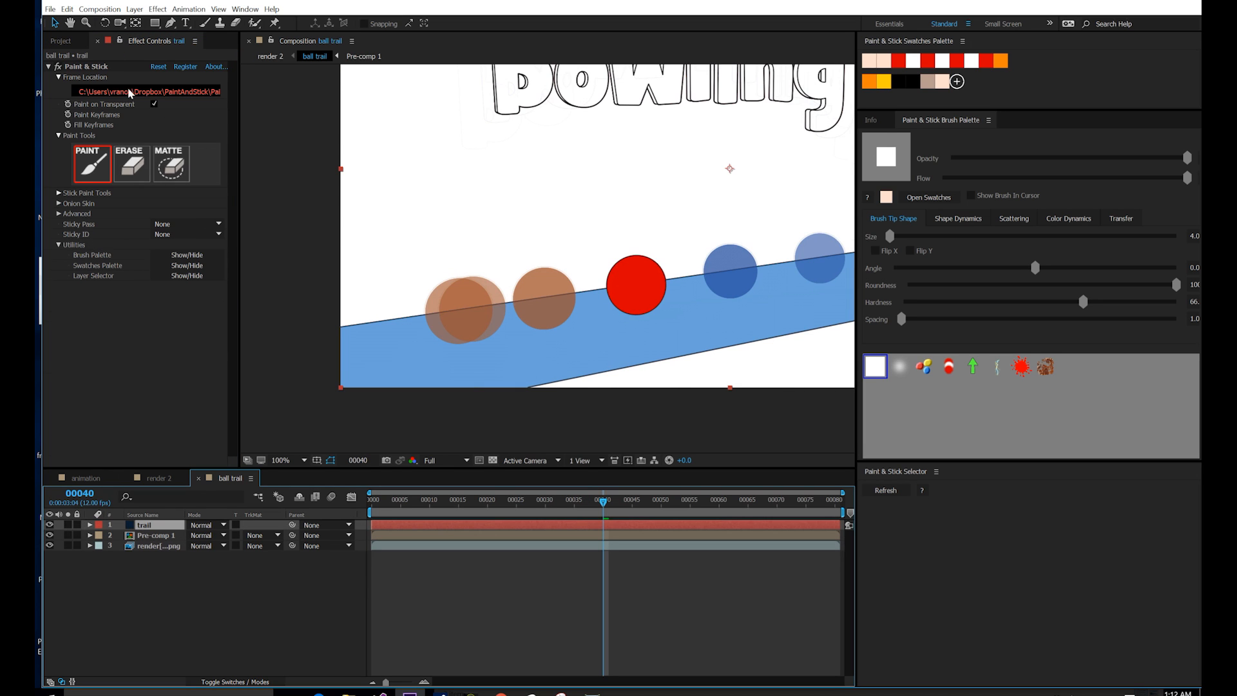
click(86, 67)
Step: Sample the ball's red and, with a brush of about size 17, paint two trail edges tapering to a point behind the ball
scroll(642, 299, up, 4)
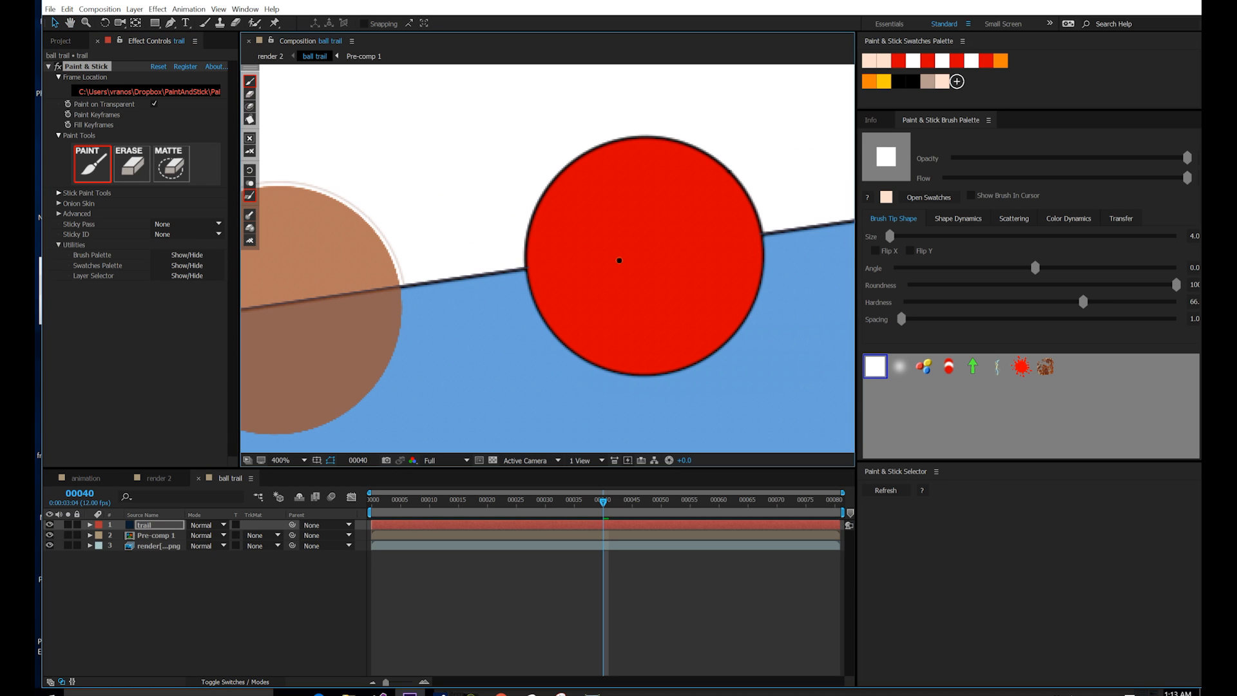
alt+click(601, 259)
ctrl+drag(601, 259, 619, 264)
scroll(609, 283, down, 1)
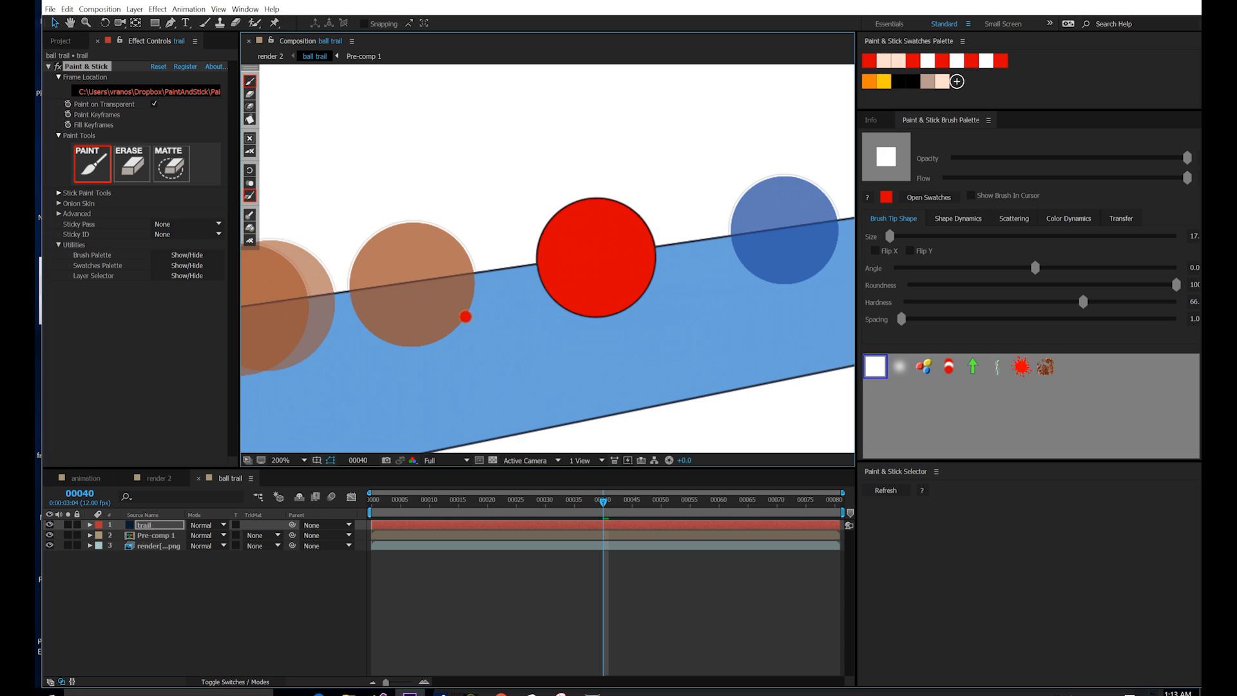
drag(465, 316, 565, 280)
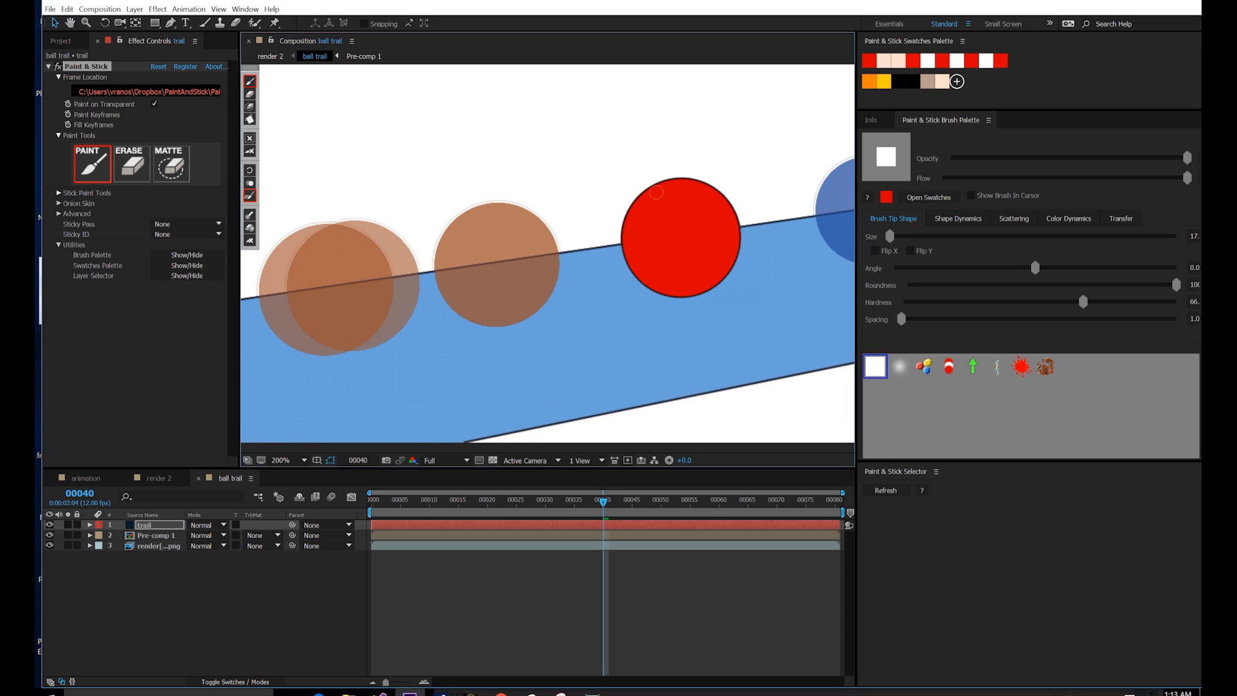
drag(634, 203, 546, 260)
mouse_move(654, 293)
mouse_down()
mouse_move(533, 281)
mouse_move(549, 260)
mouse_up()
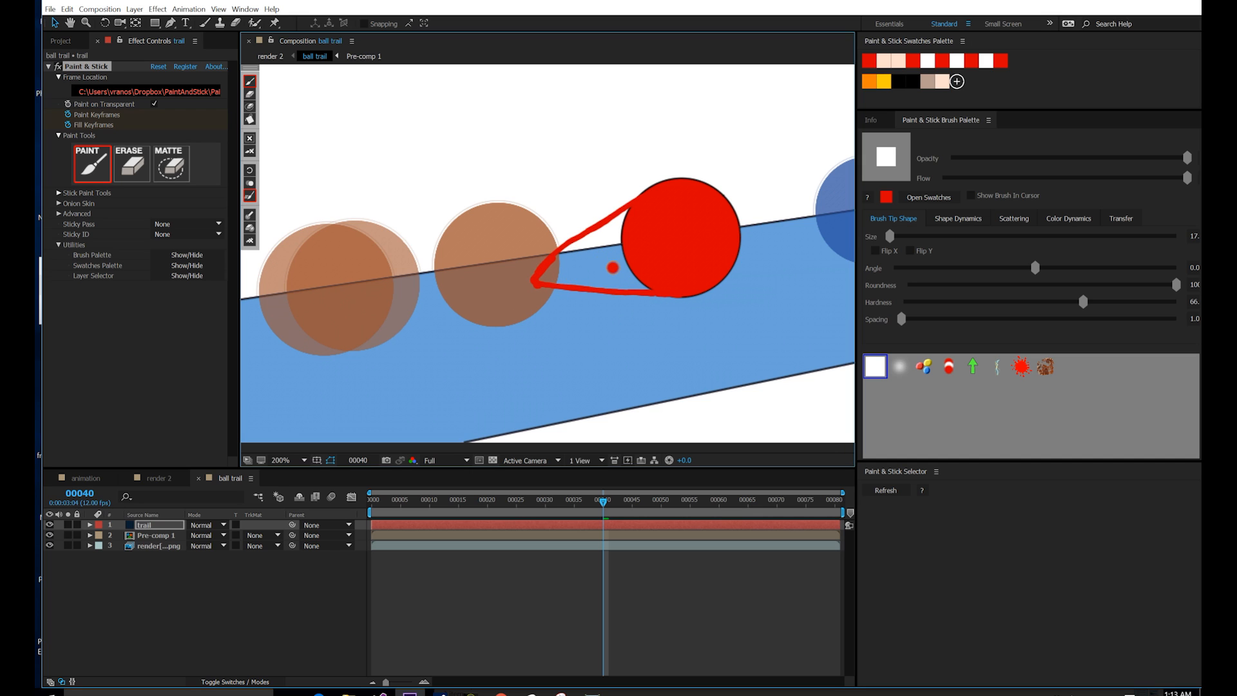
Step: Solo the trail layer, close the open side of the trail outline with a red stroke, and fill the shape with red
key(f)
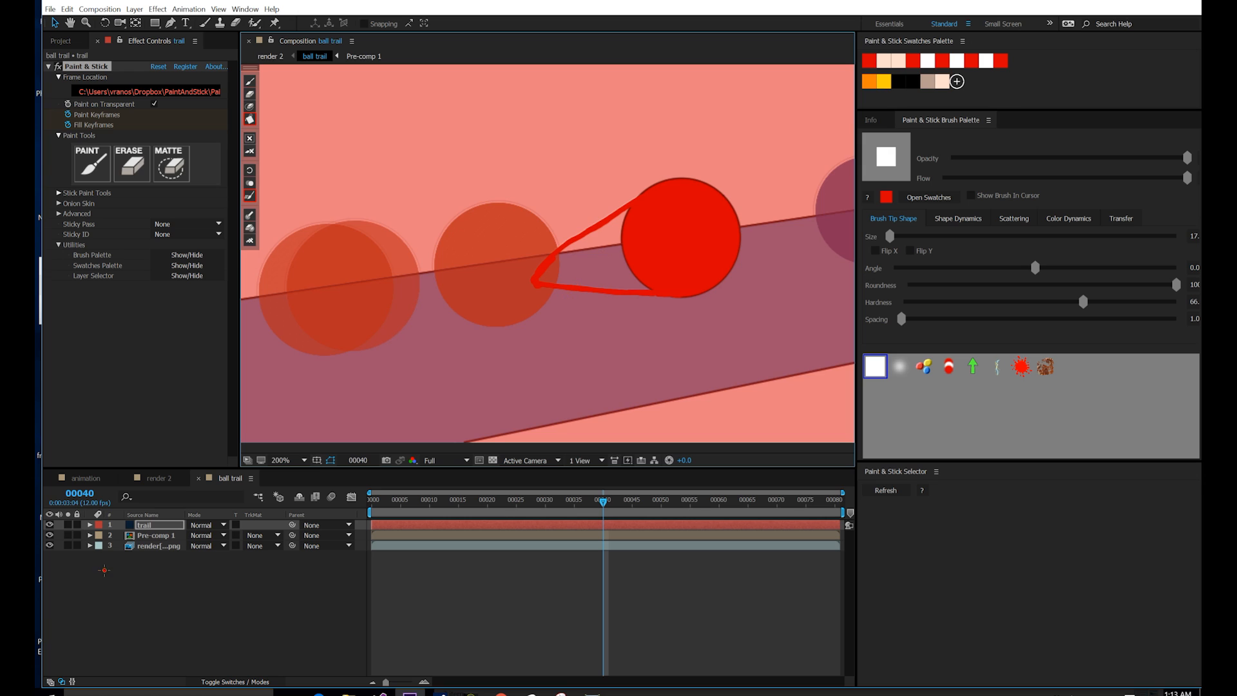
click(67, 524)
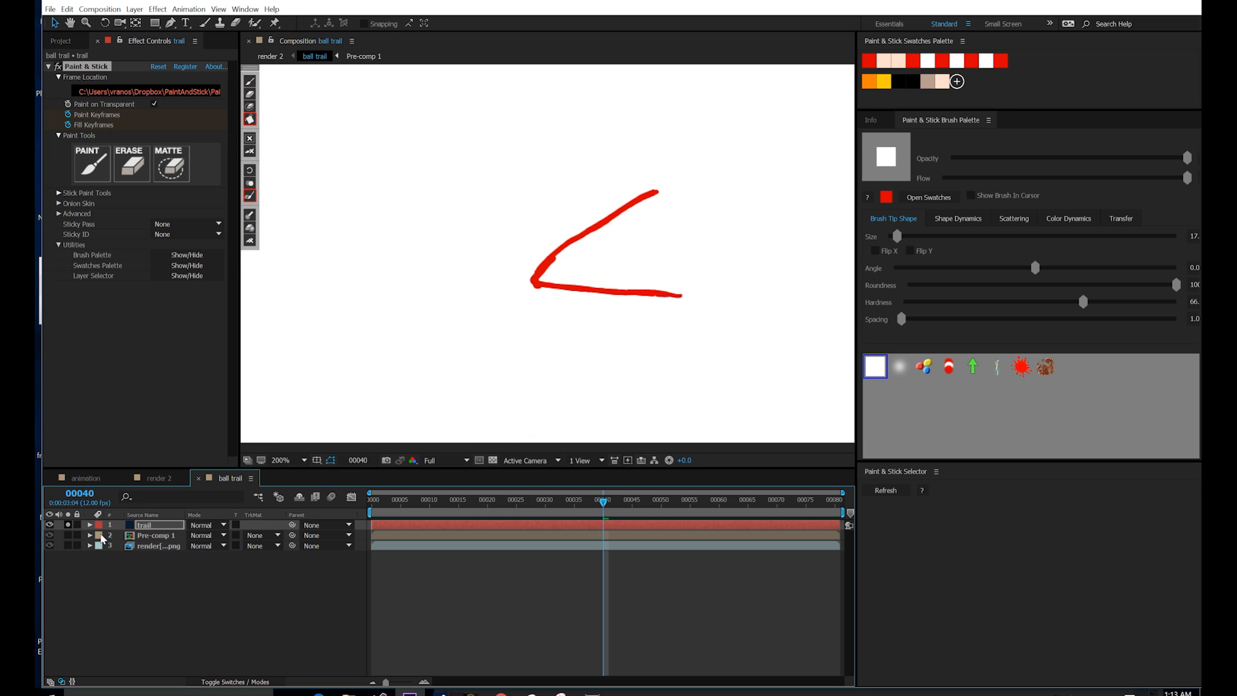
click(637, 281)
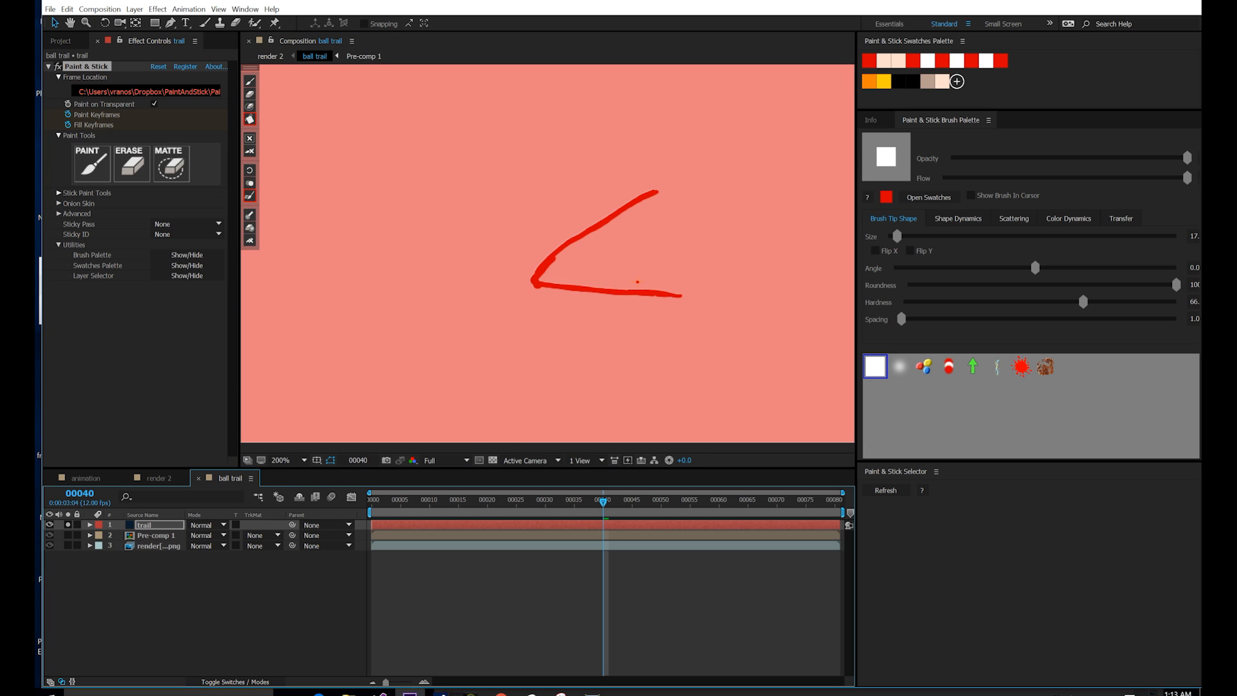
key(b)
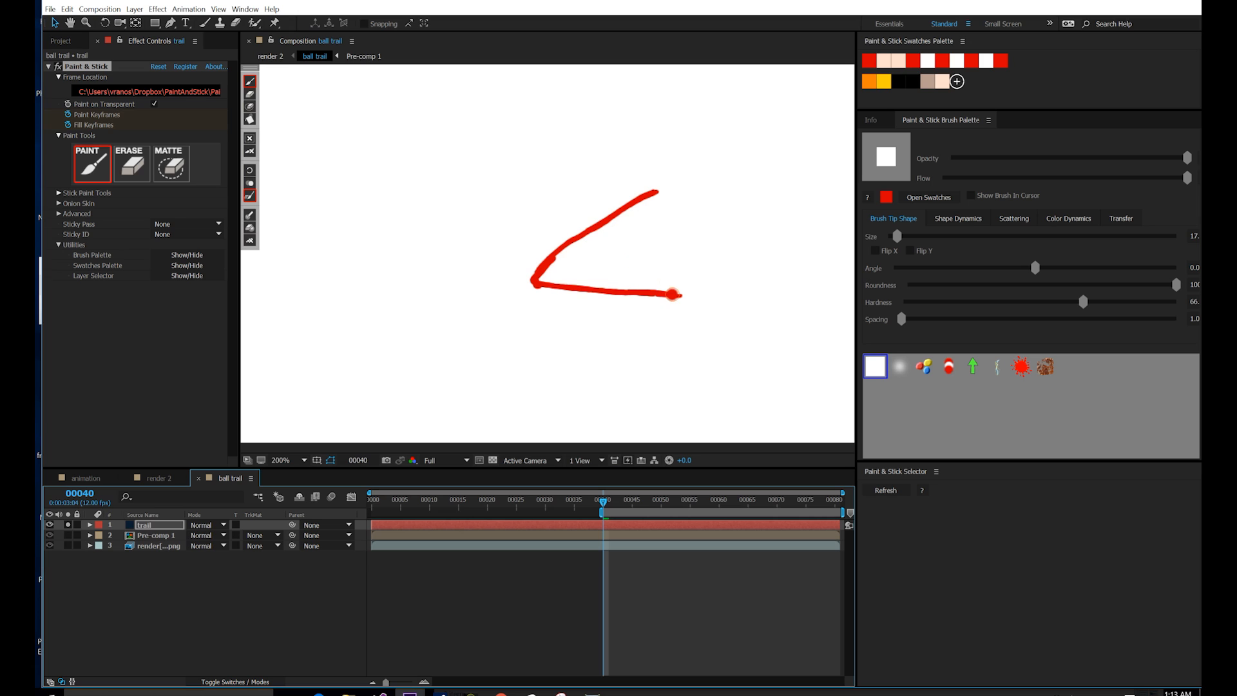
drag(677, 294, 656, 191)
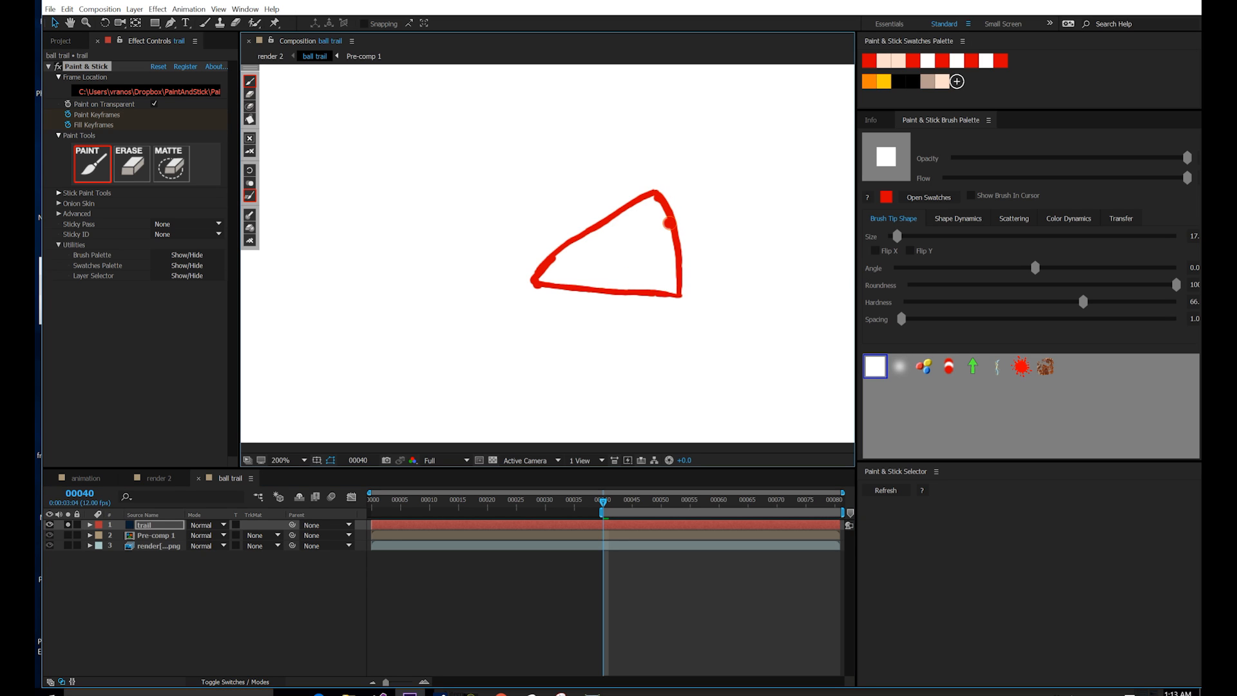
key(f)
click(614, 246)
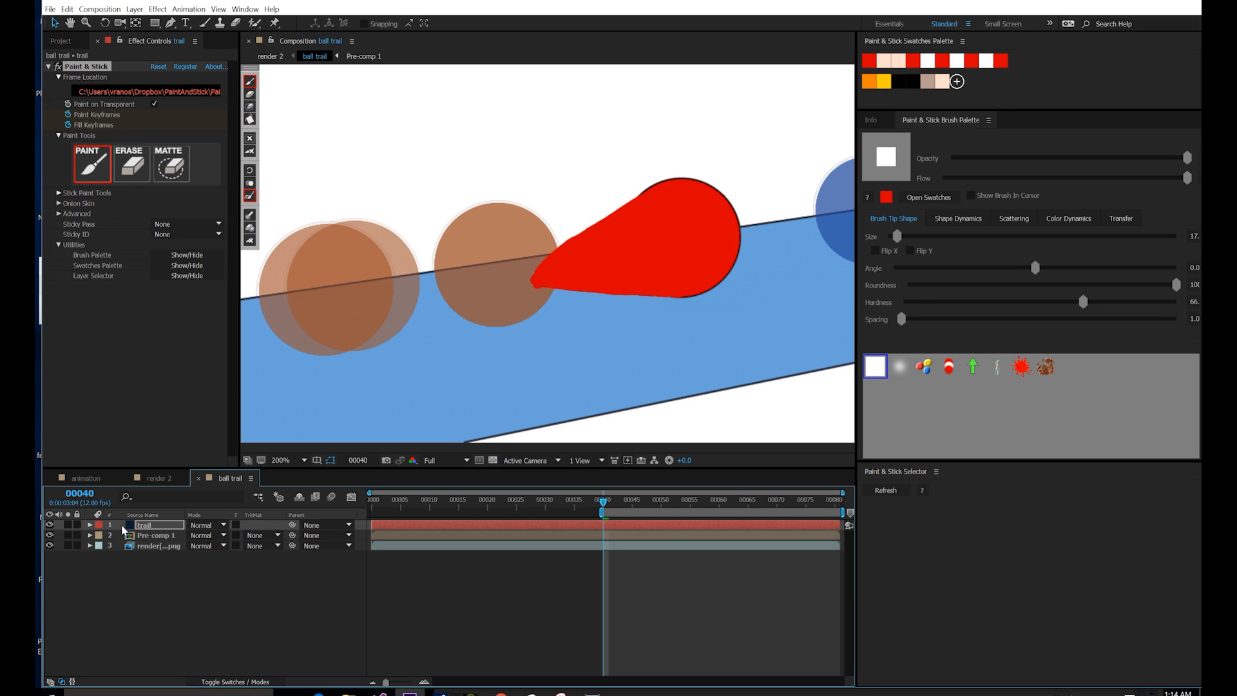
Step: Add a Stroke layer style to the trail layer and sample its color from the dark outline beside the ball
right_click(143, 525)
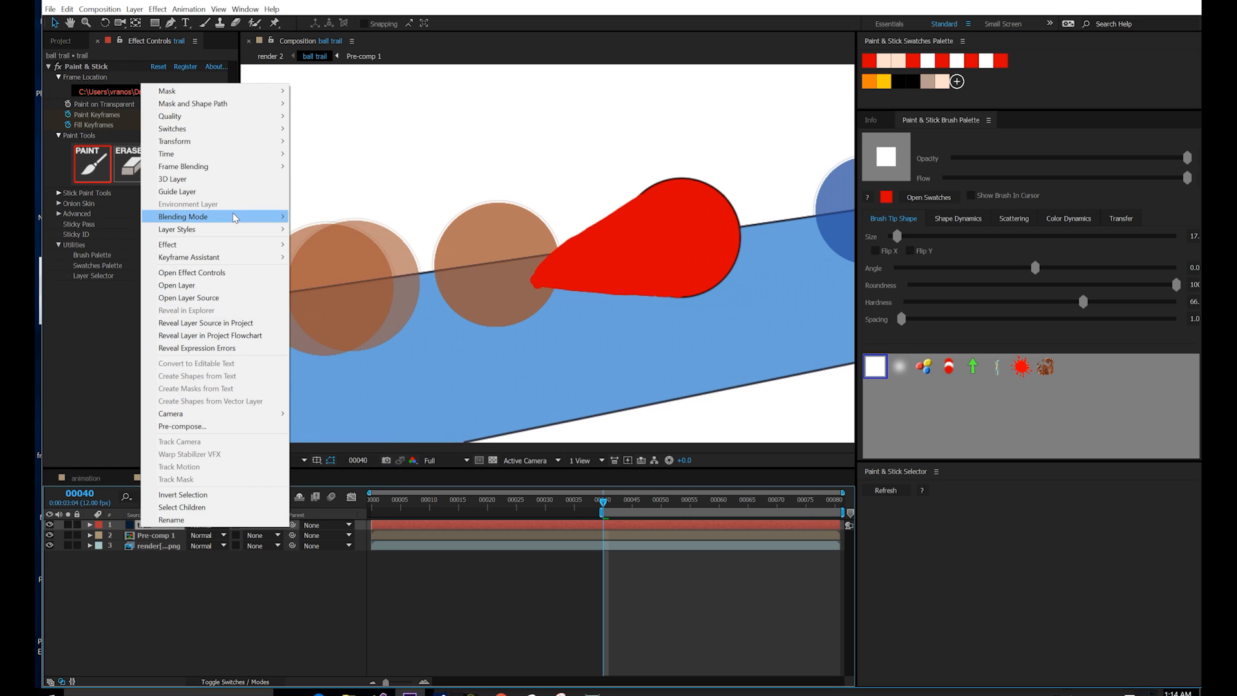
mouse_move(237, 232)
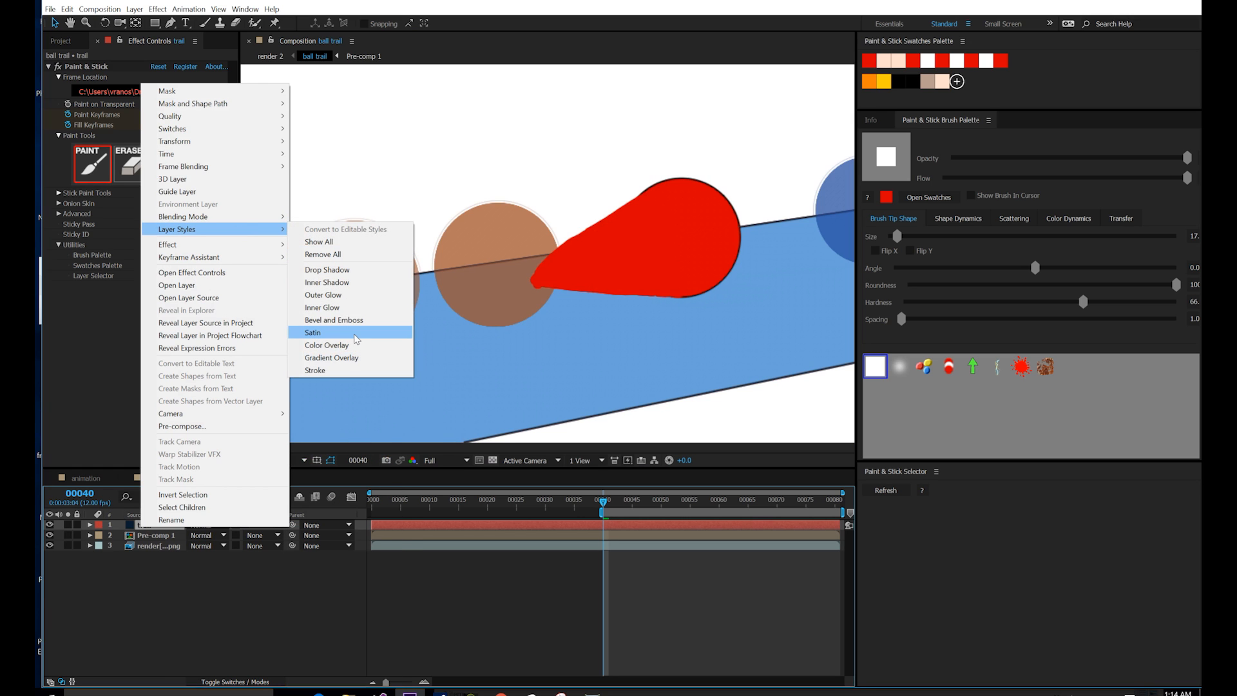
click(356, 369)
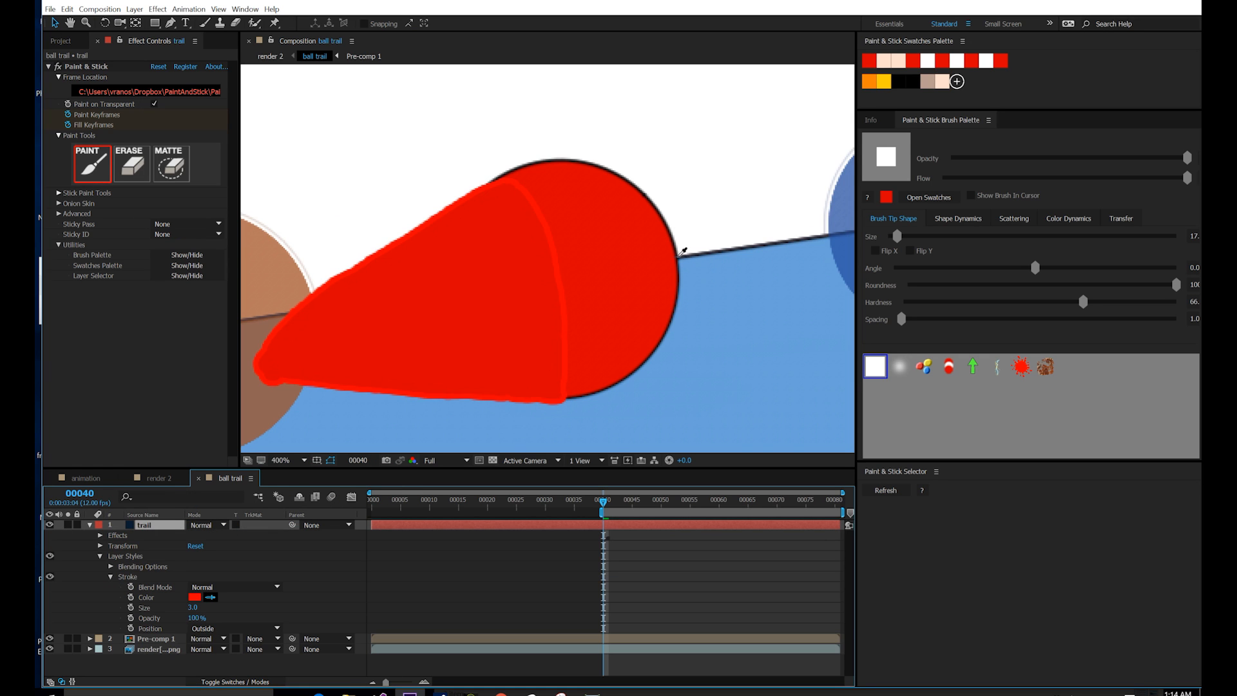
click(680, 255)
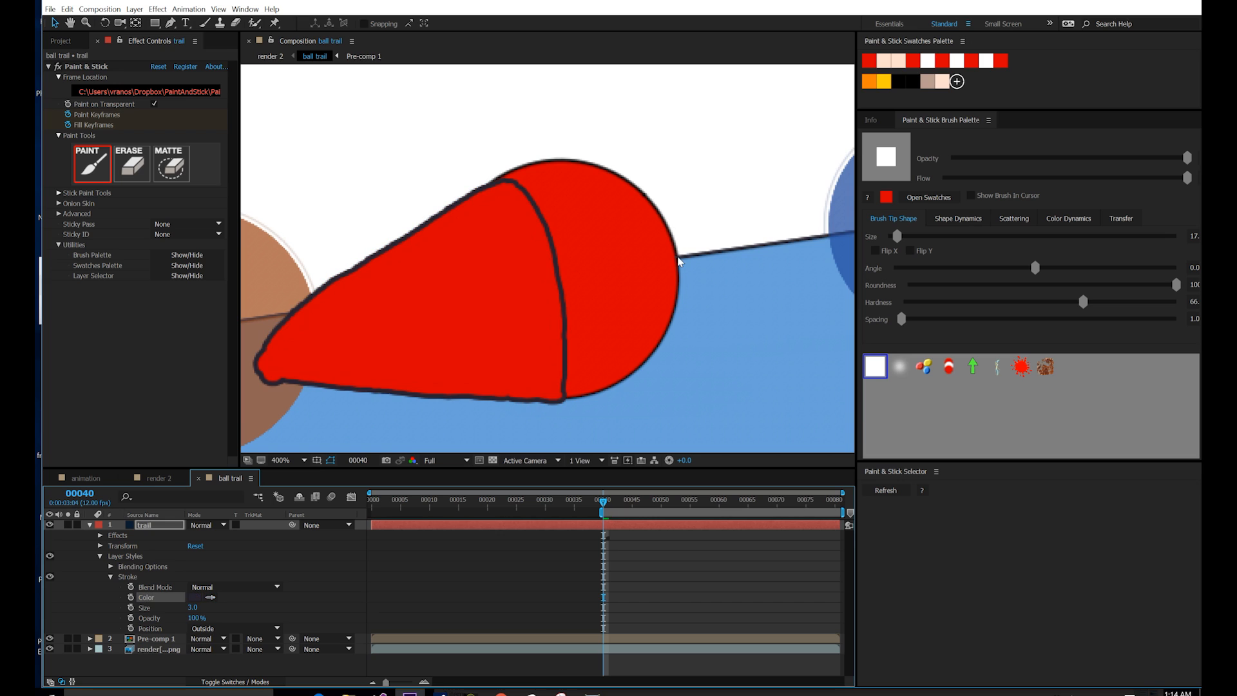
Step: Set the trail layer's stroke size to 1.8
click(193, 606)
text(2)
key(Return)
click(193, 607)
key(Return)
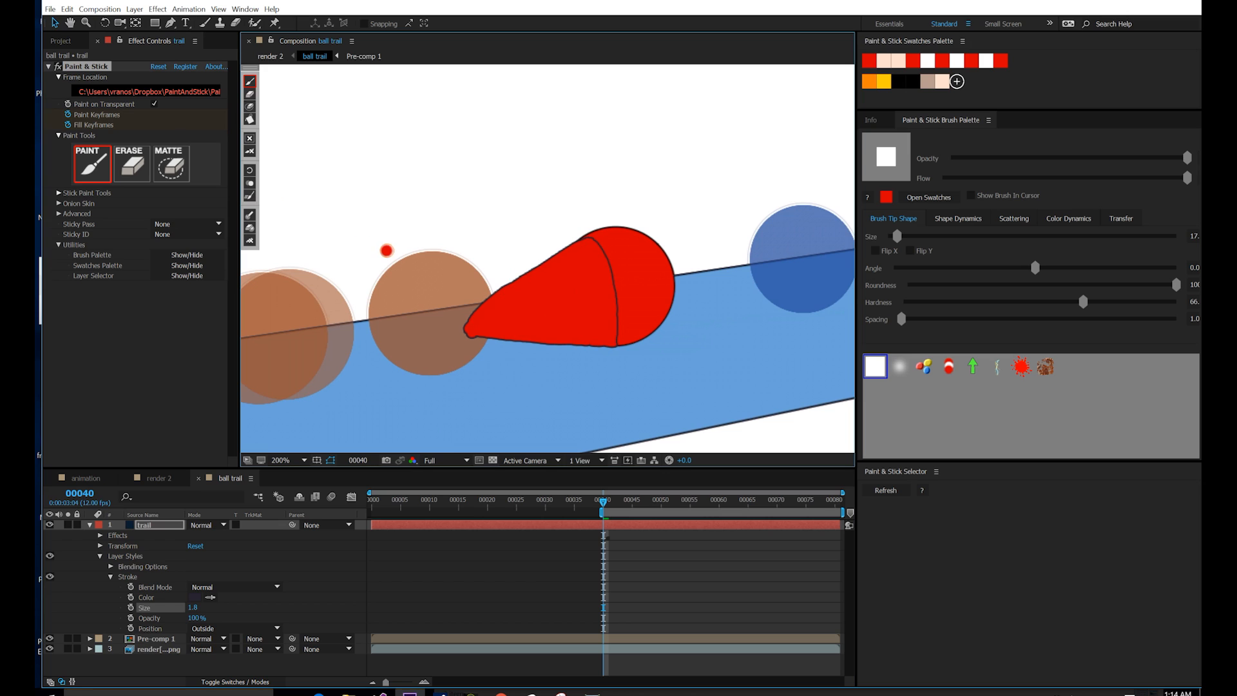
Step: Reduce the eraser to about size 15 and trim the blunt tip of the red trail to a point
key(e)
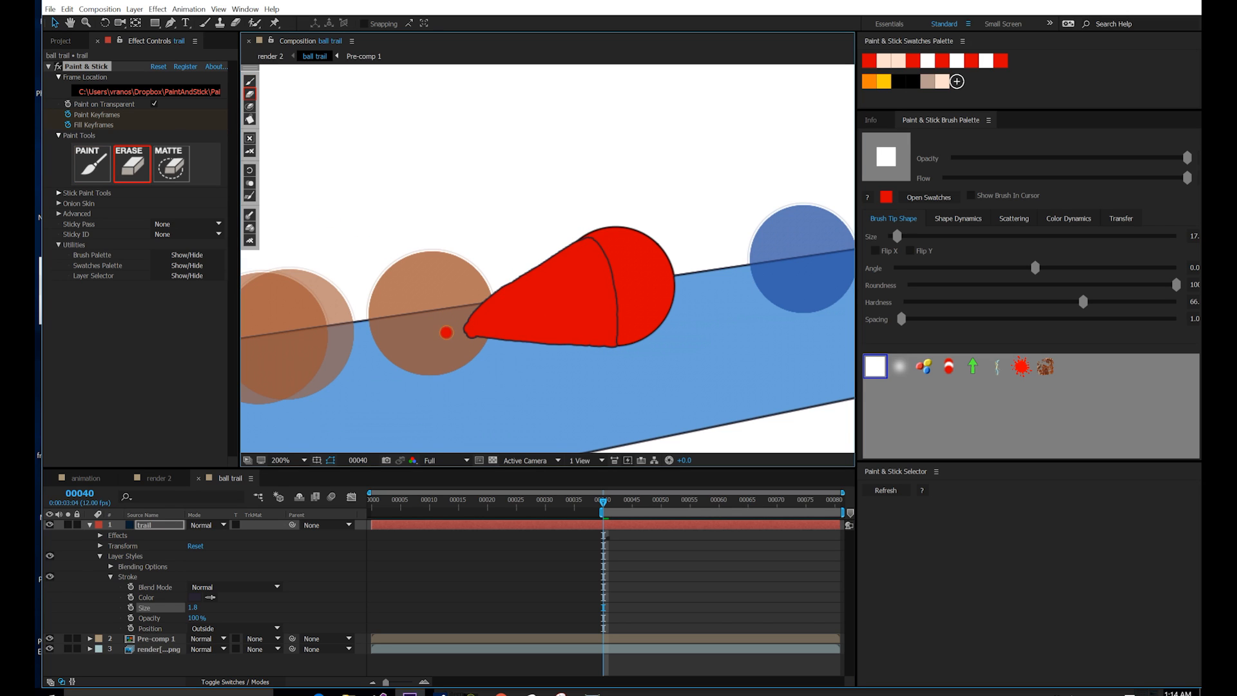
key(bracketleft)
key(bracketleft)
drag(464, 329, 495, 295)
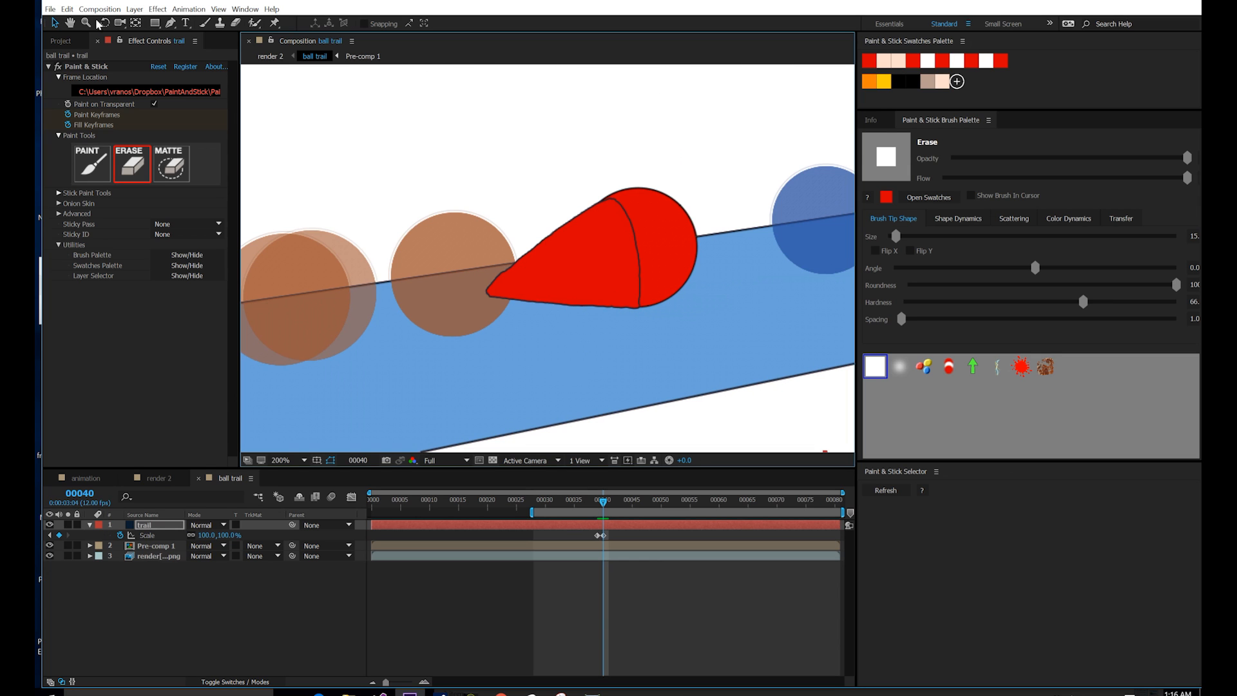
Step: Create a 1920 x 1080 solid layer named "red" above the trail layer
click(134, 9)
mouse_move(161, 20)
click(386, 35)
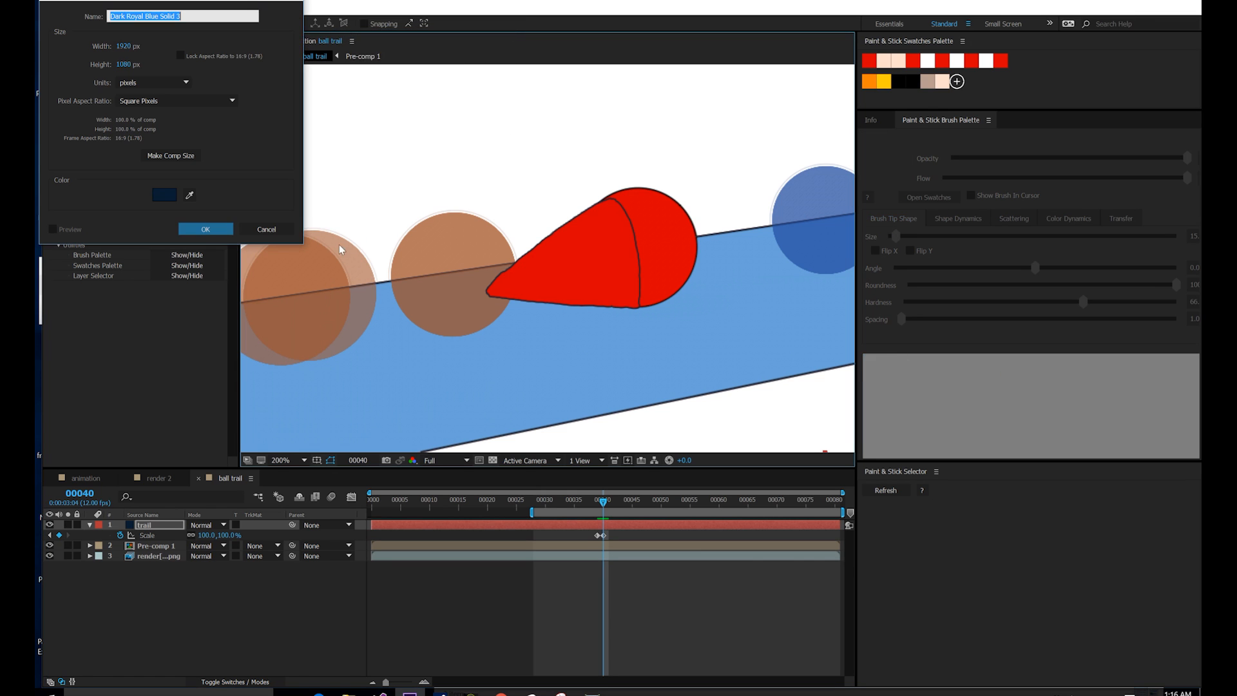
text(red)
click(204, 230)
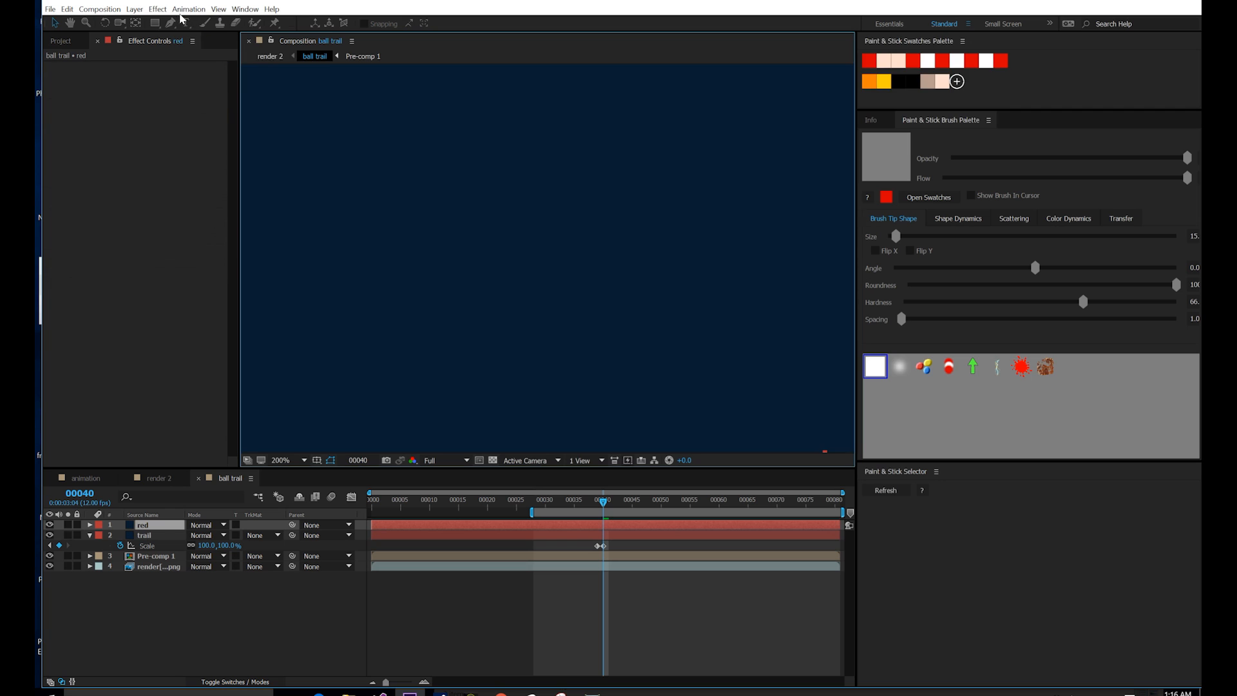
Step: Apply Paint & Stick to the red layer and paint over the dark line dividing the trail from the ball
click(157, 9)
click(167, 34)
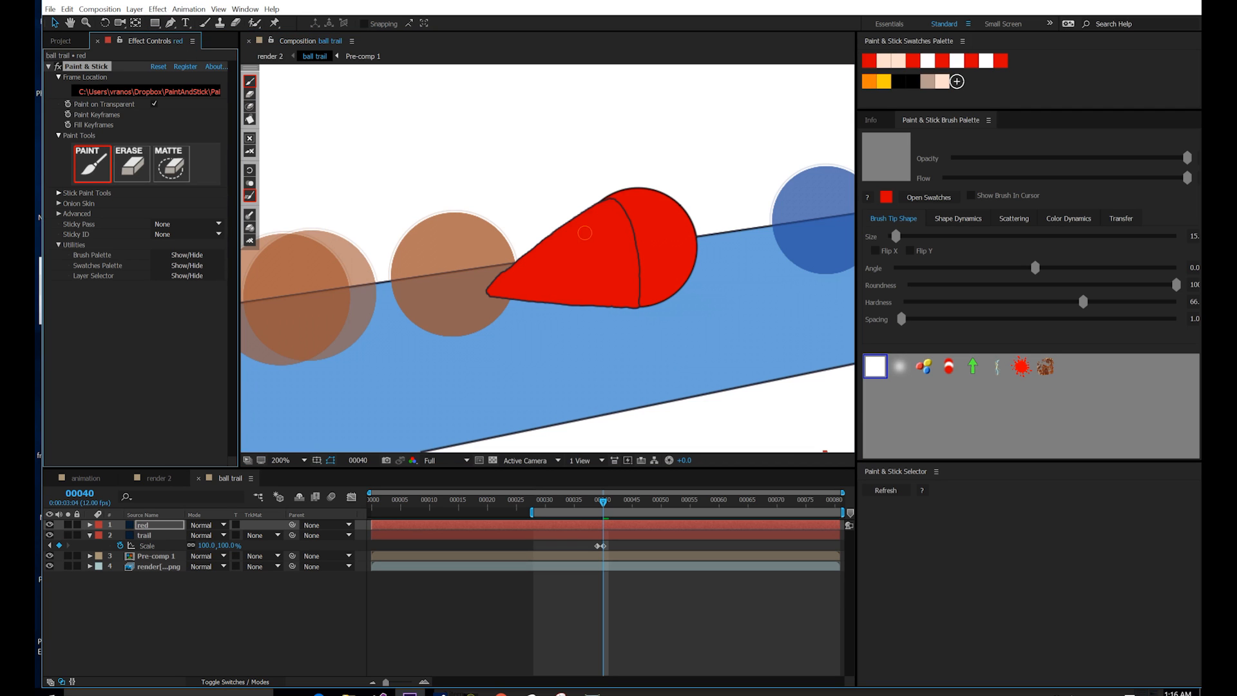
mouse_move(645, 306)
mouse_down()
mouse_move(592, 101)
mouse_move(636, 249)
mouse_up()
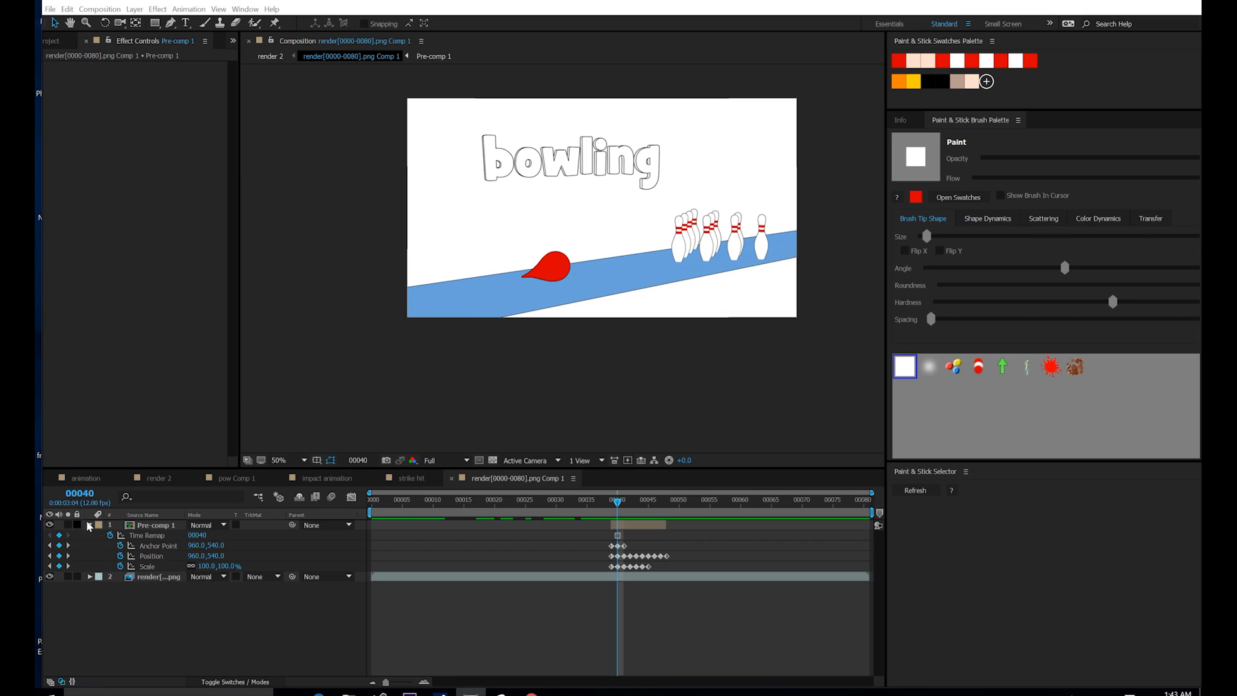
Step: Collapse the Pre-comp 1 keyframes and examine the ball's tail from frame 37 through frame 44, including its overlap with the pins
key(u)
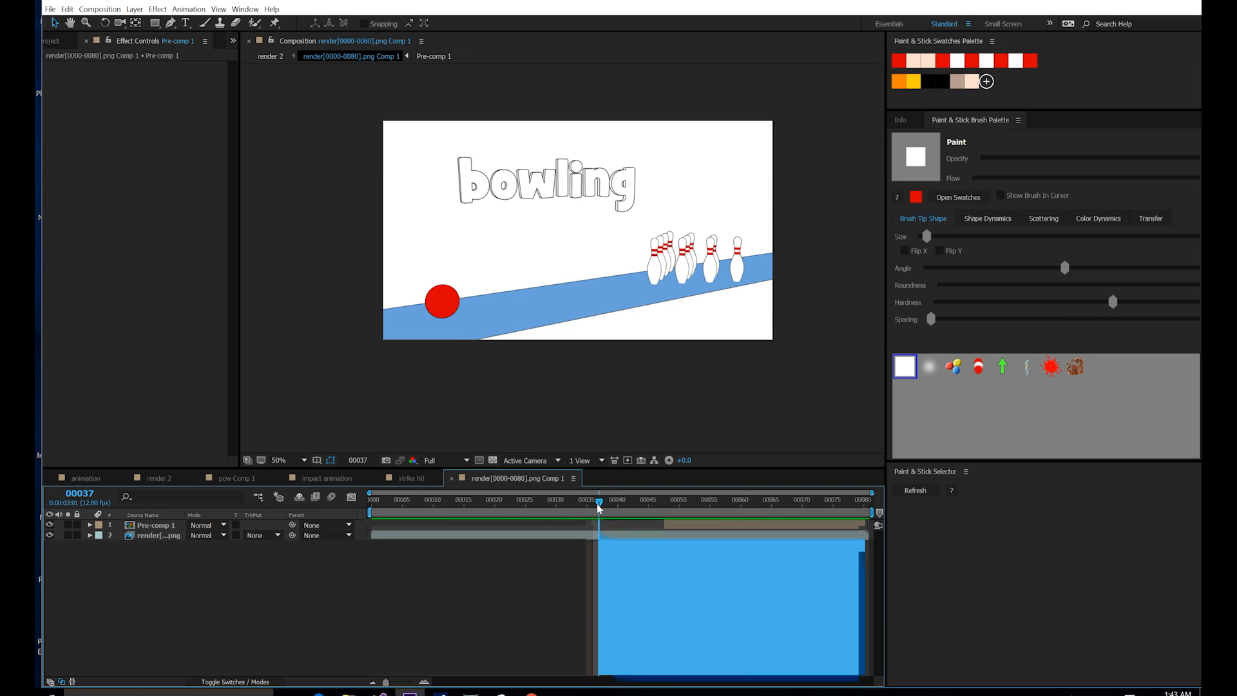
mouse_move(600, 505)
mouse_down()
mouse_move(641, 501)
mouse_move(623, 501)
mouse_up()
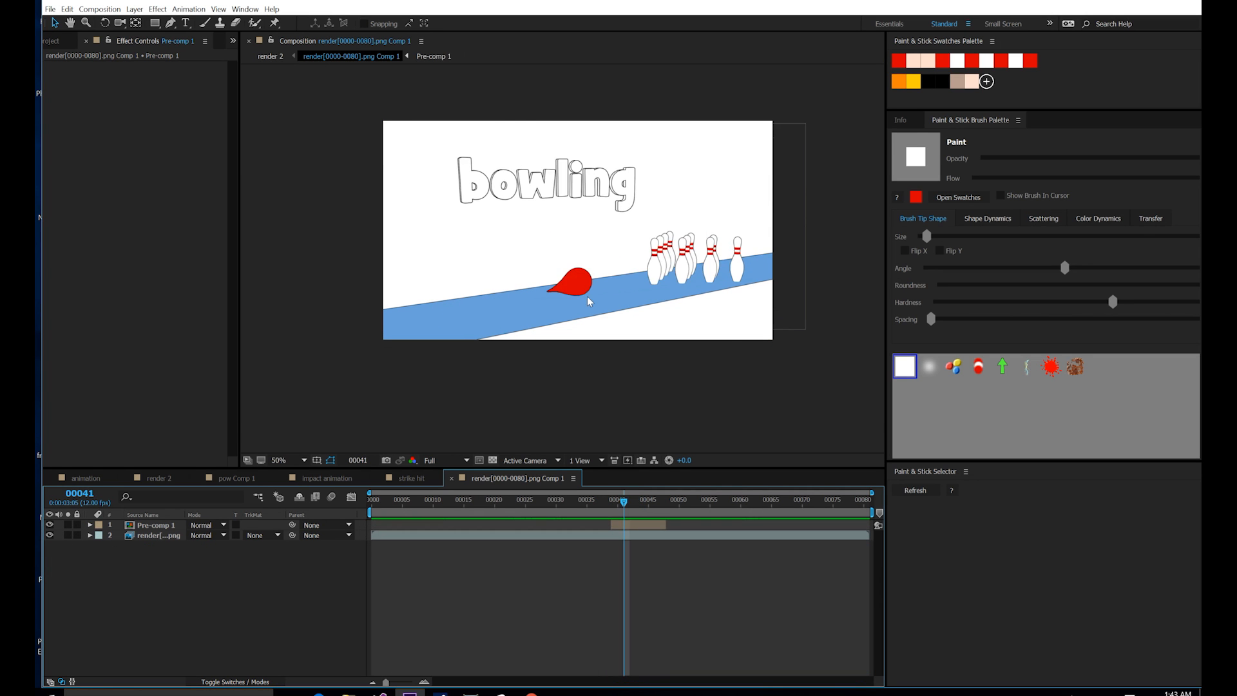
scroll(586, 296, up, 4)
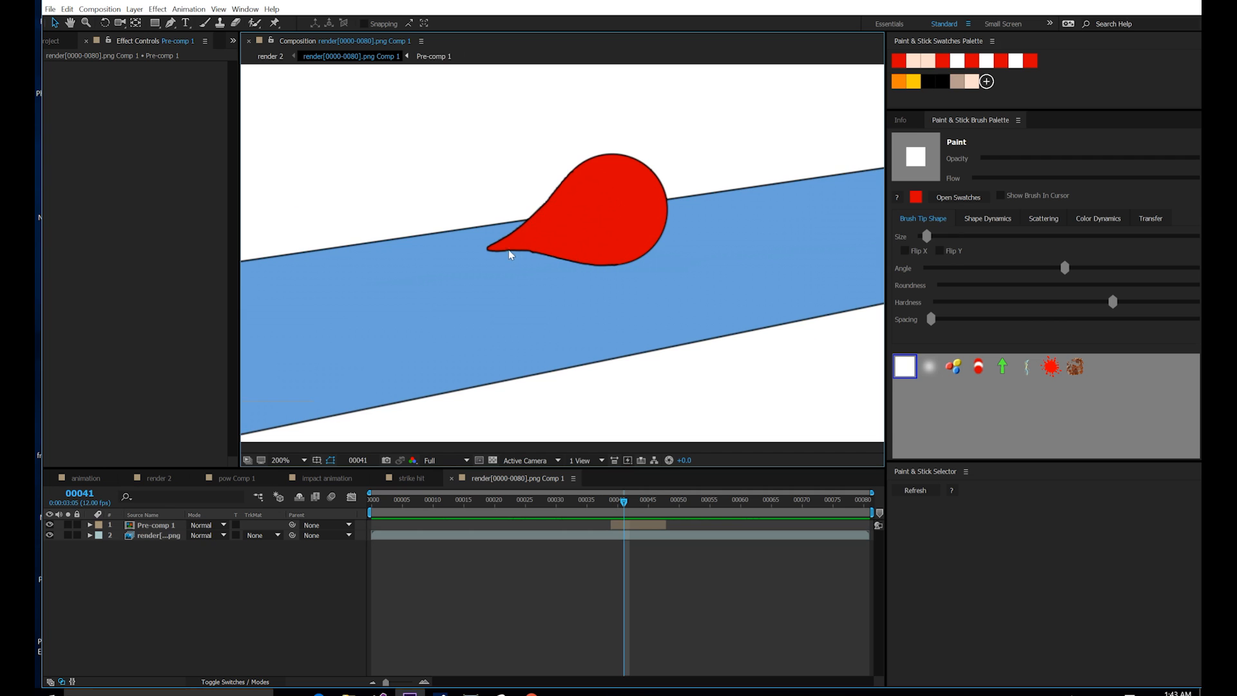
scroll(565, 188, down, 4)
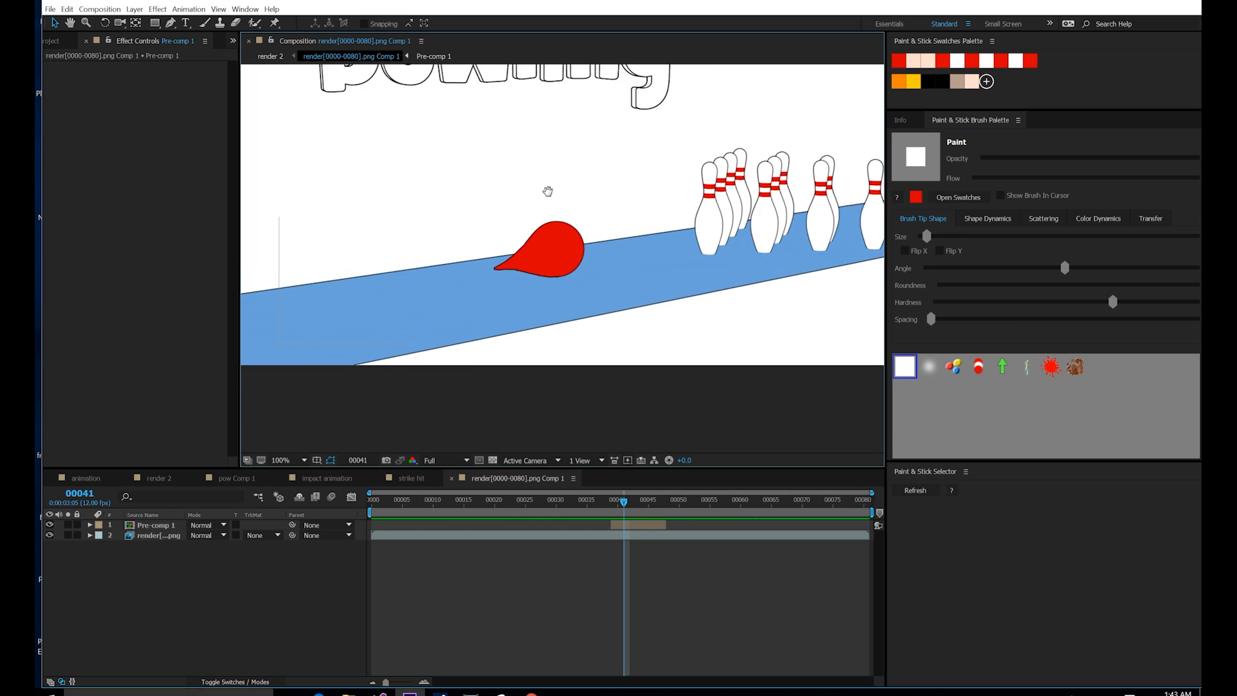
drag(623, 500, 640, 500)
scroll(624, 224, up, 2)
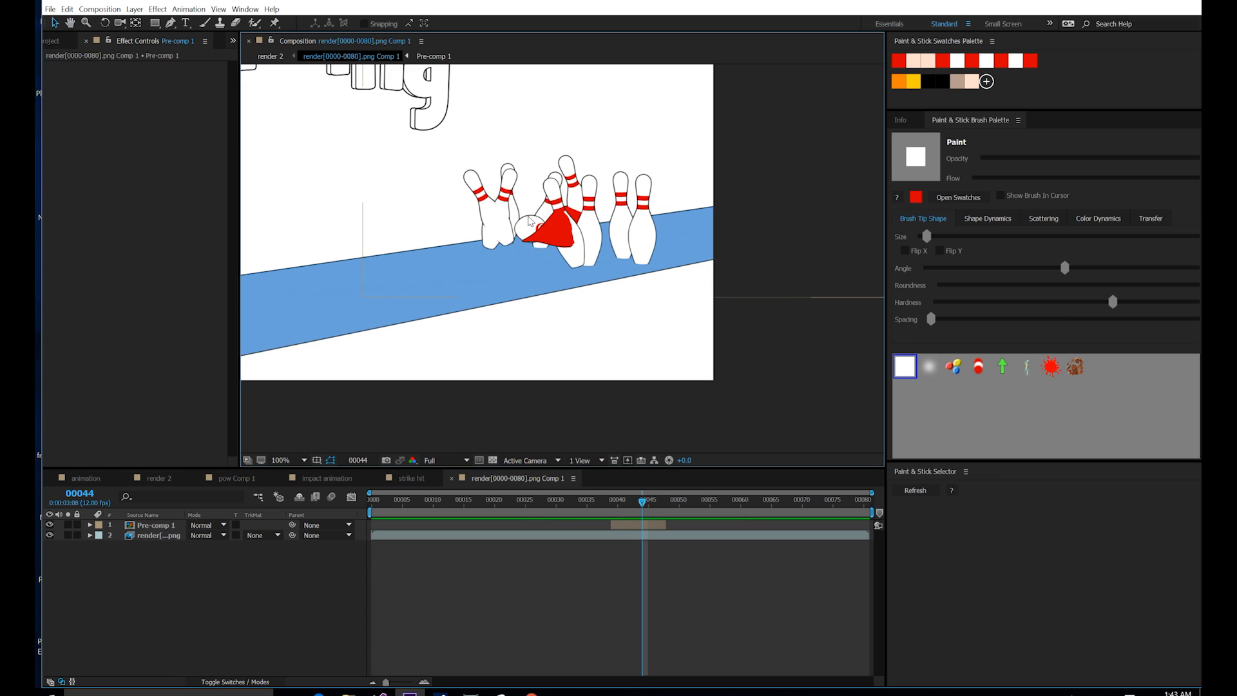
mouse_move(643, 501)
mouse_down()
mouse_move(654, 501)
mouse_move(643, 501)
mouse_up()
drag(438, 178, 446, 188)
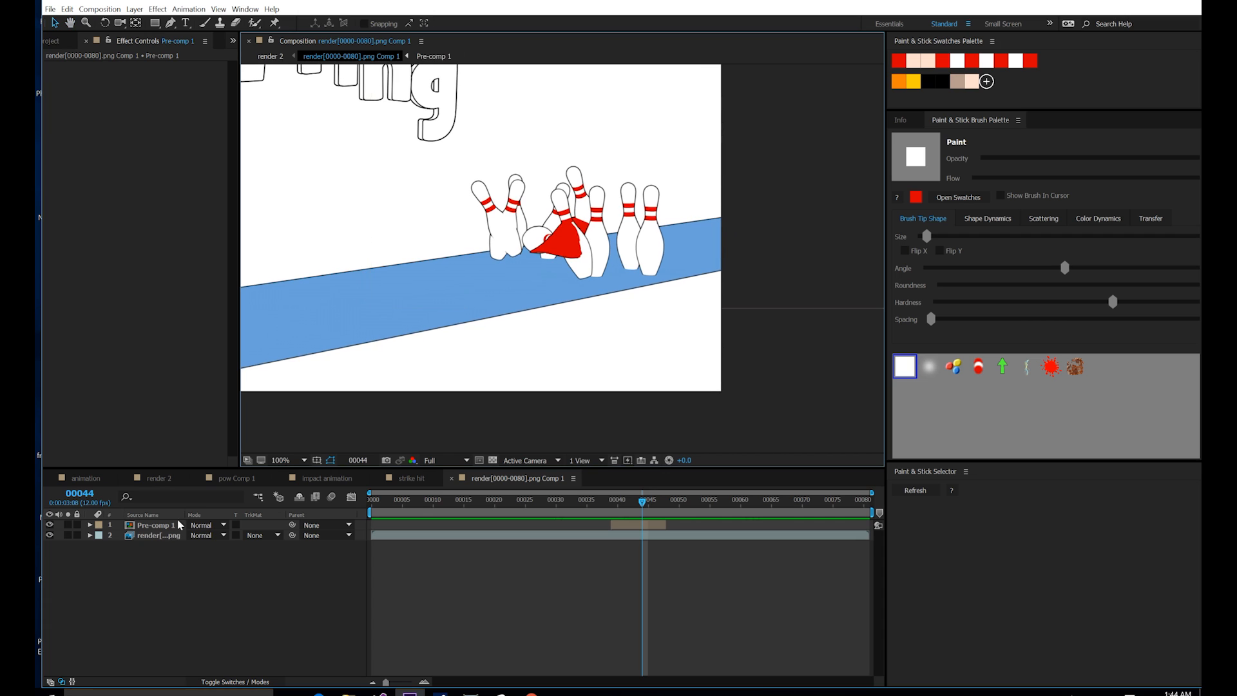
Step: Pre-compose the Pre-comp 1 layer as "tail", moving all attributes into the new composition
click(164, 526)
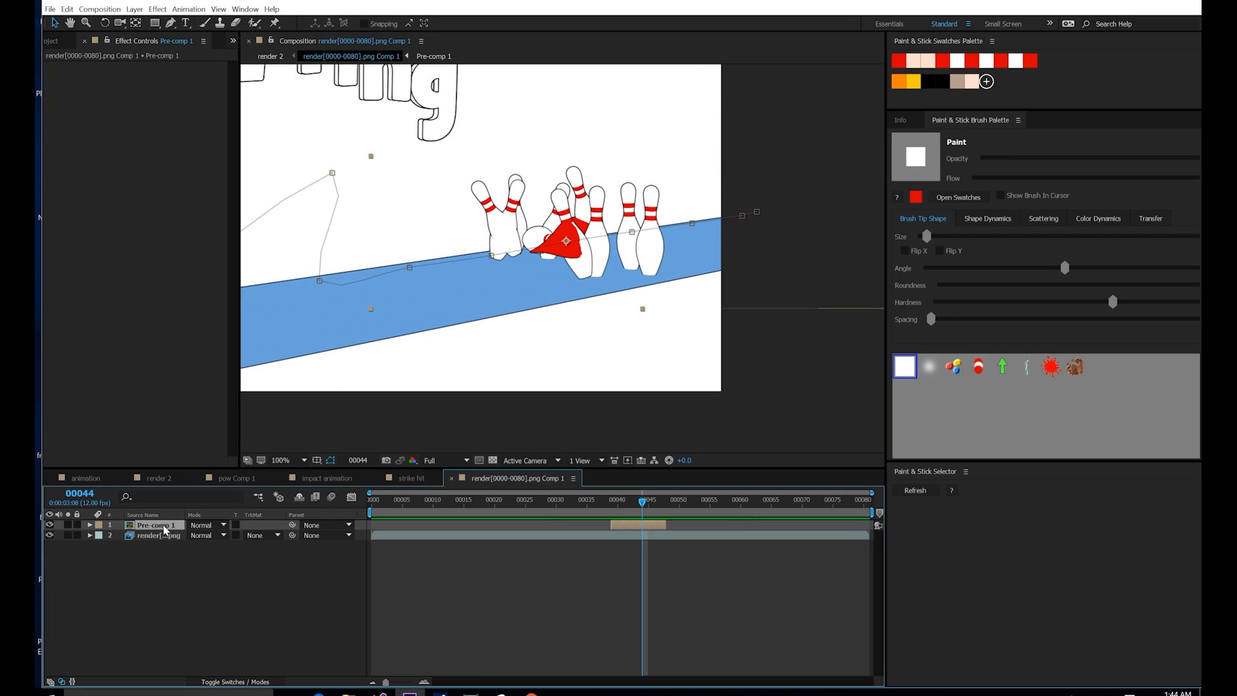
key(ctrl+shift+c)
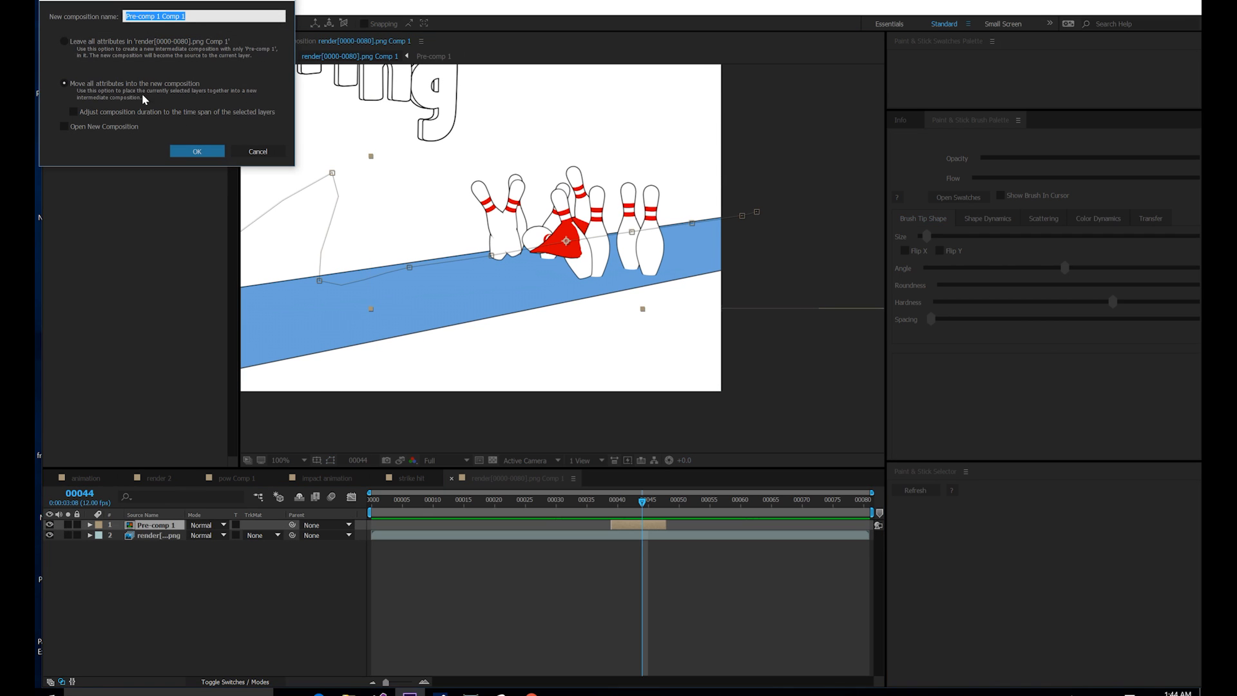
text(tail)
click(185, 147)
Step: Duplicate the render layer, place the copy above the tail layer at 31% opacity, and lock it
click(164, 536)
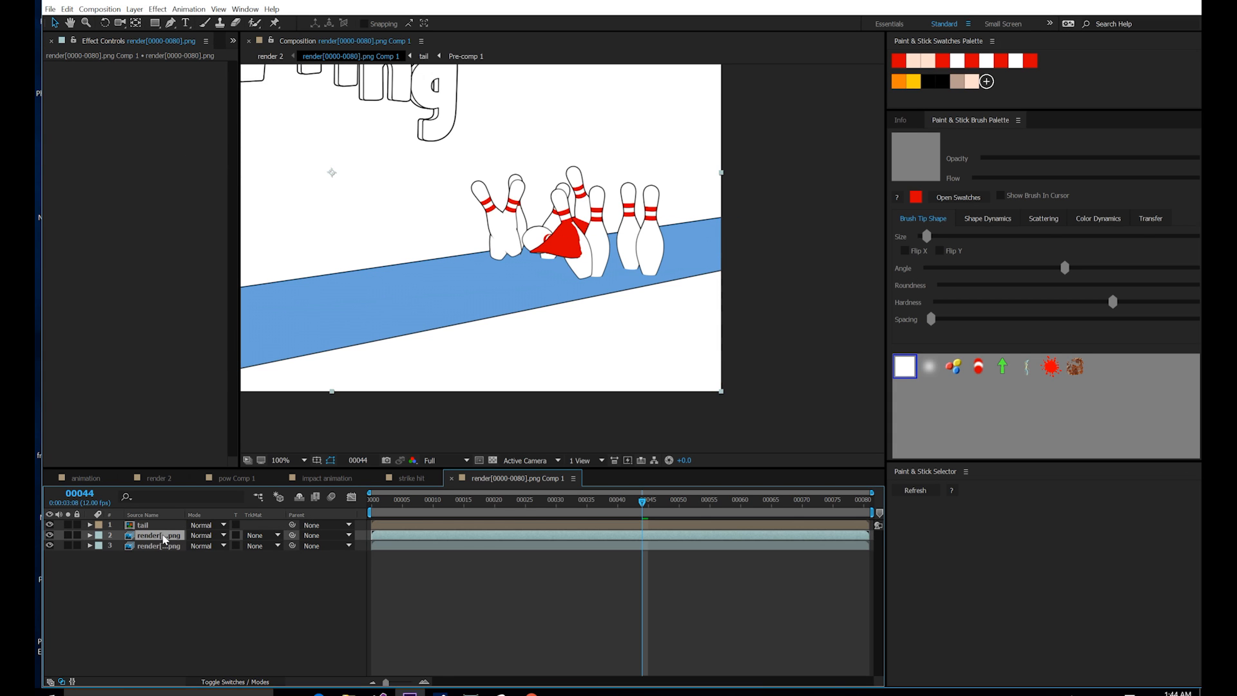
mouse_move(164, 536)
mouse_down()
mouse_move(164, 525)
mouse_move(132, 537)
mouse_move(152, 536)
mouse_up()
key(t)
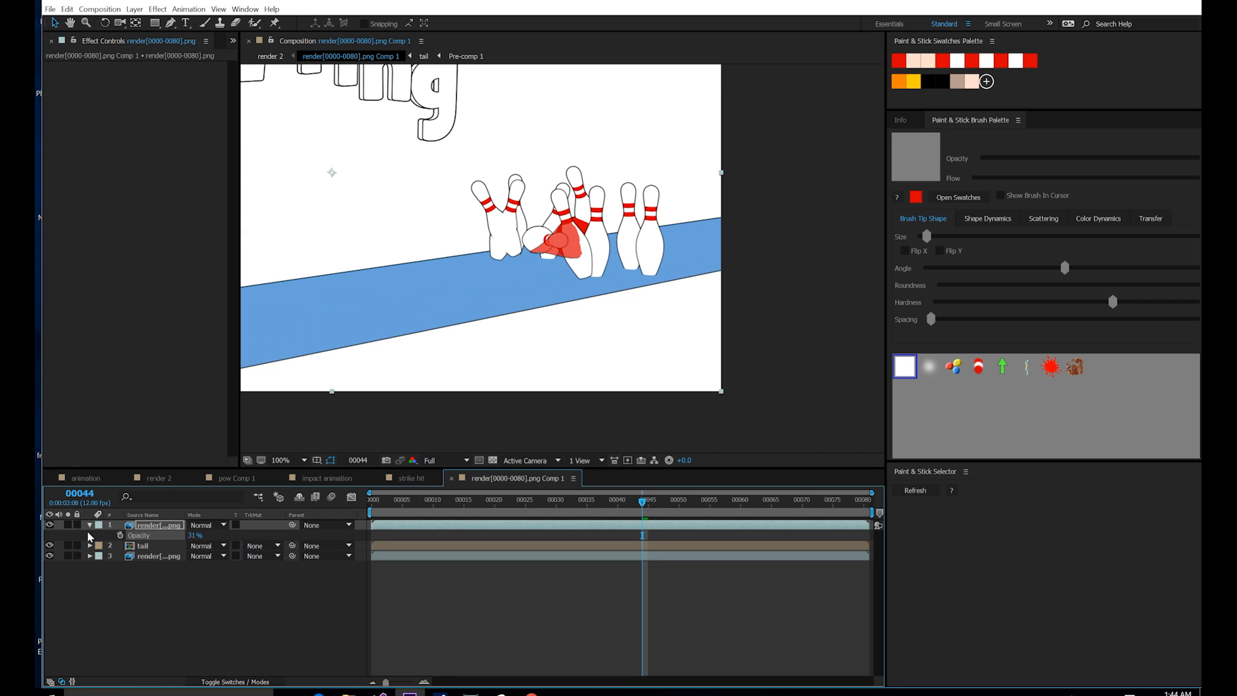
click(76, 523)
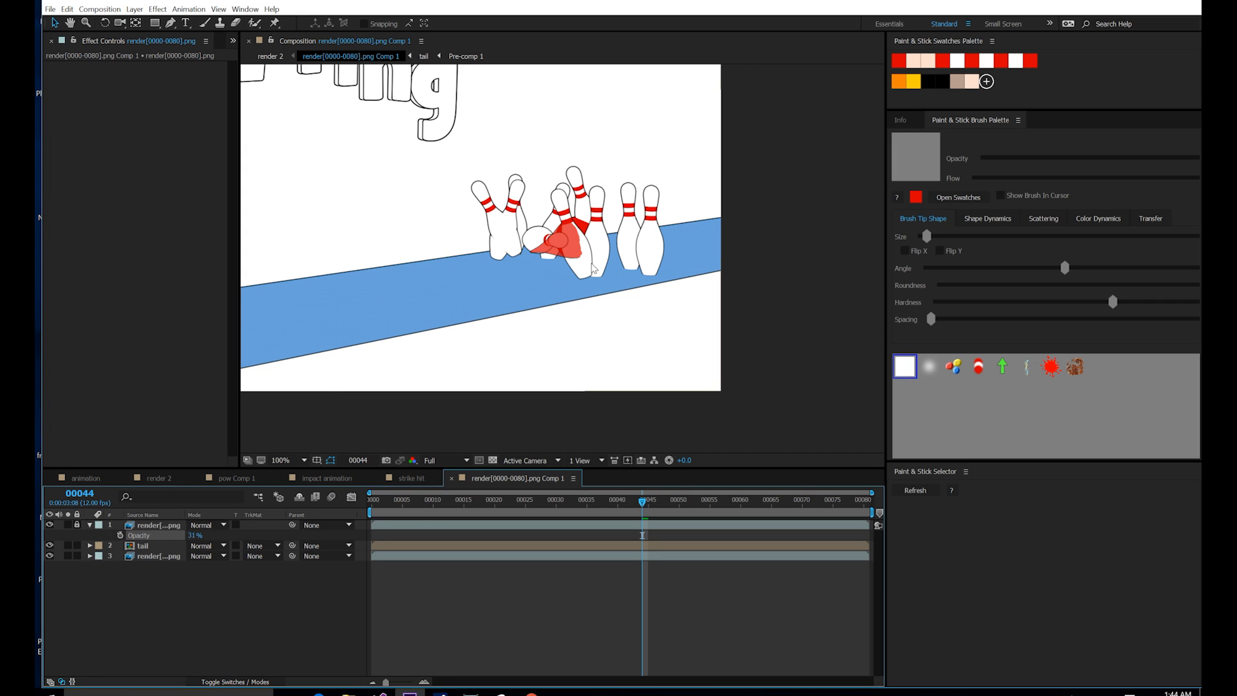
Step: Apply Paint & Stick to the tail layer and turn off Paint on Transparent, framing the tail over the pins at frame 44
click(161, 547)
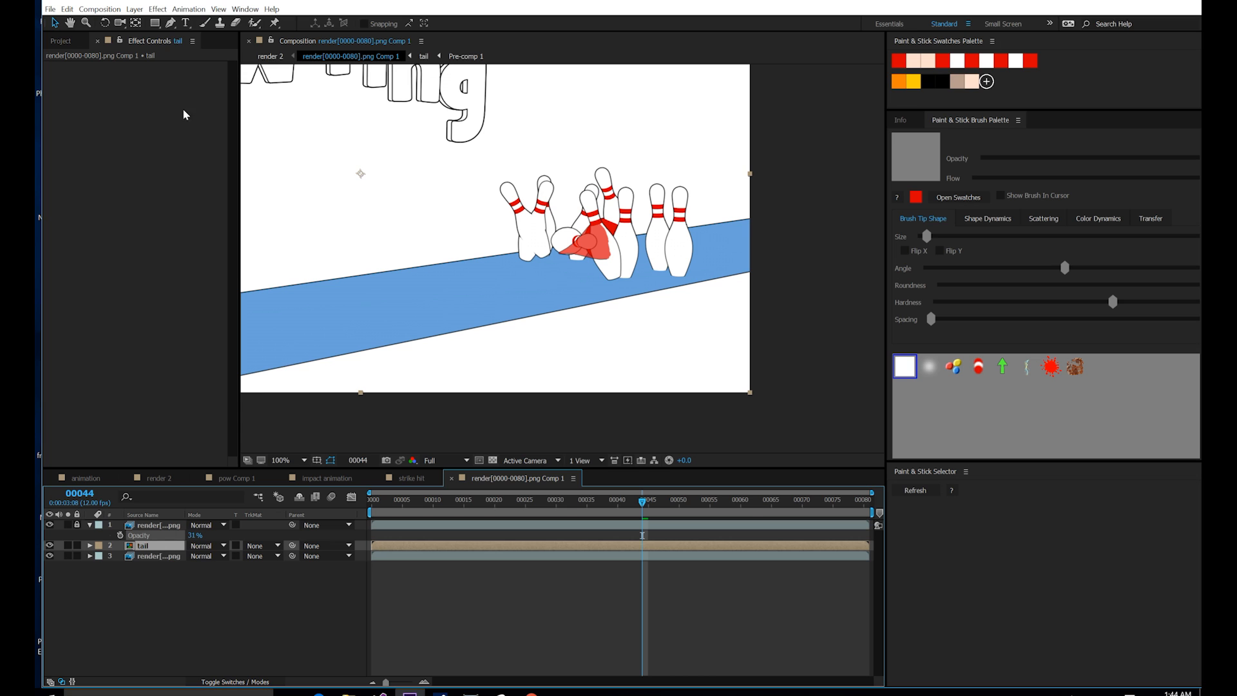
click(148, 9)
click(169, 32)
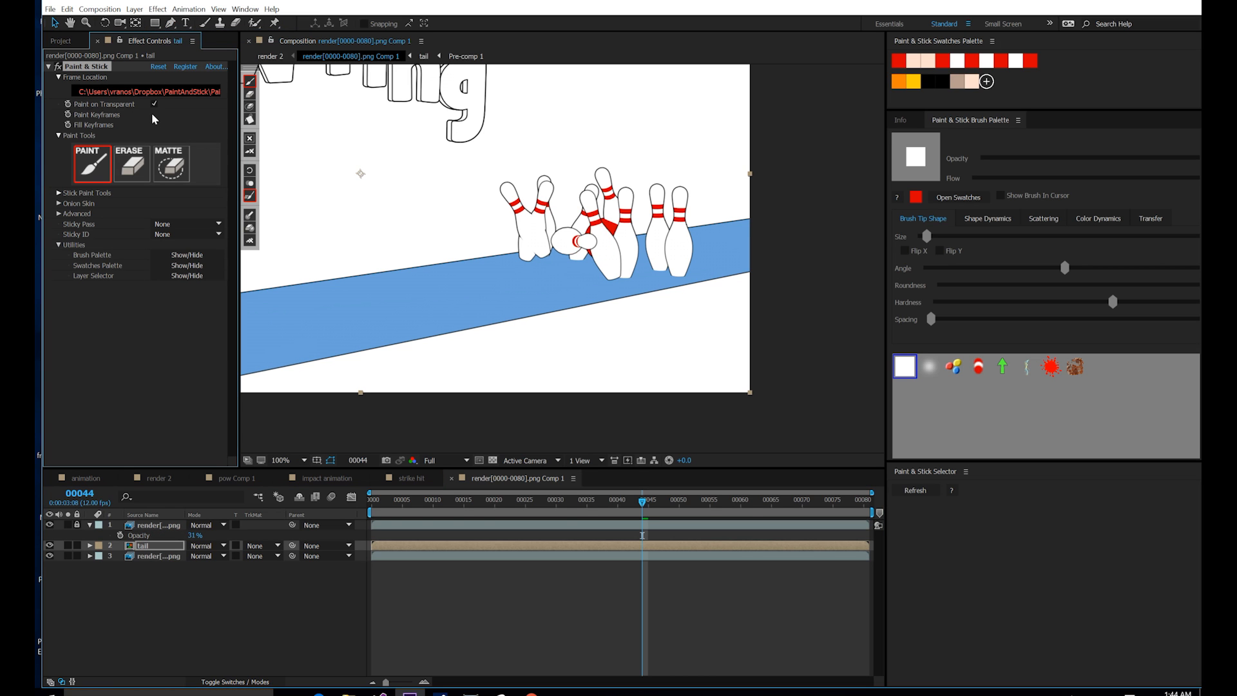
drag(566, 233, 496, 232)
scroll(496, 232, up, 2)
drag(452, 192, 582, 266)
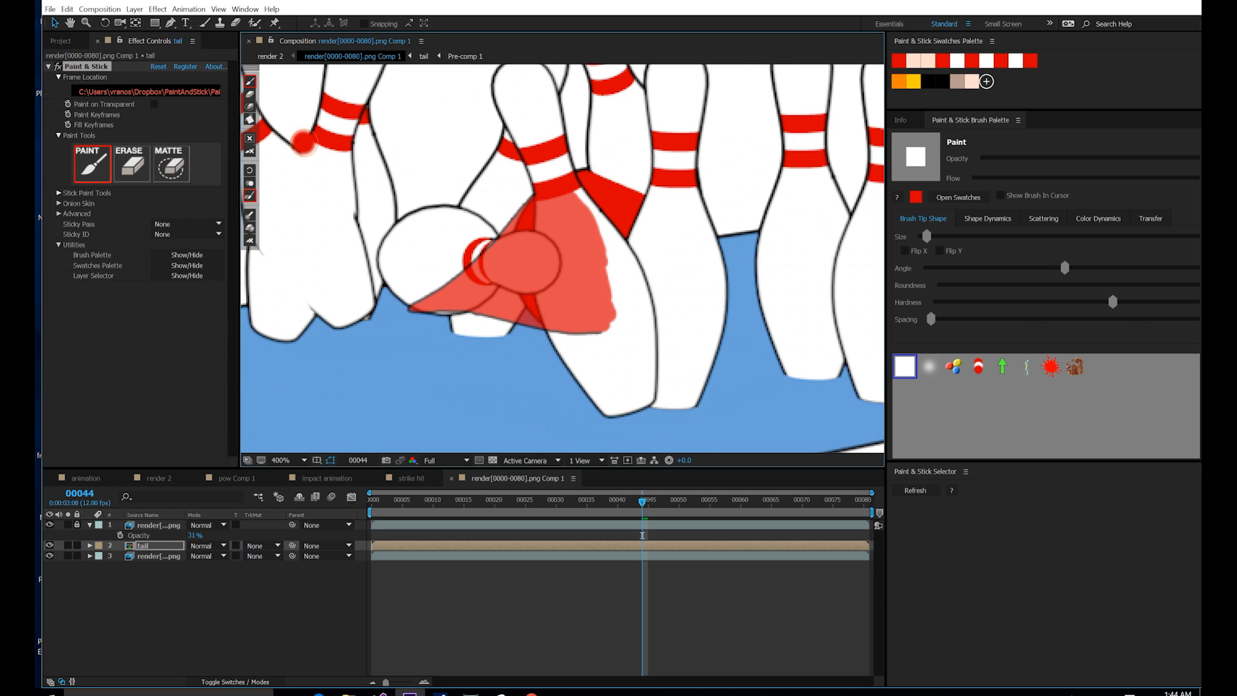
Step: Switch Paint & Stick to the Matte tool, disable Show Brush In Cursor, and size the brush for the tail cleanup
click(250, 107)
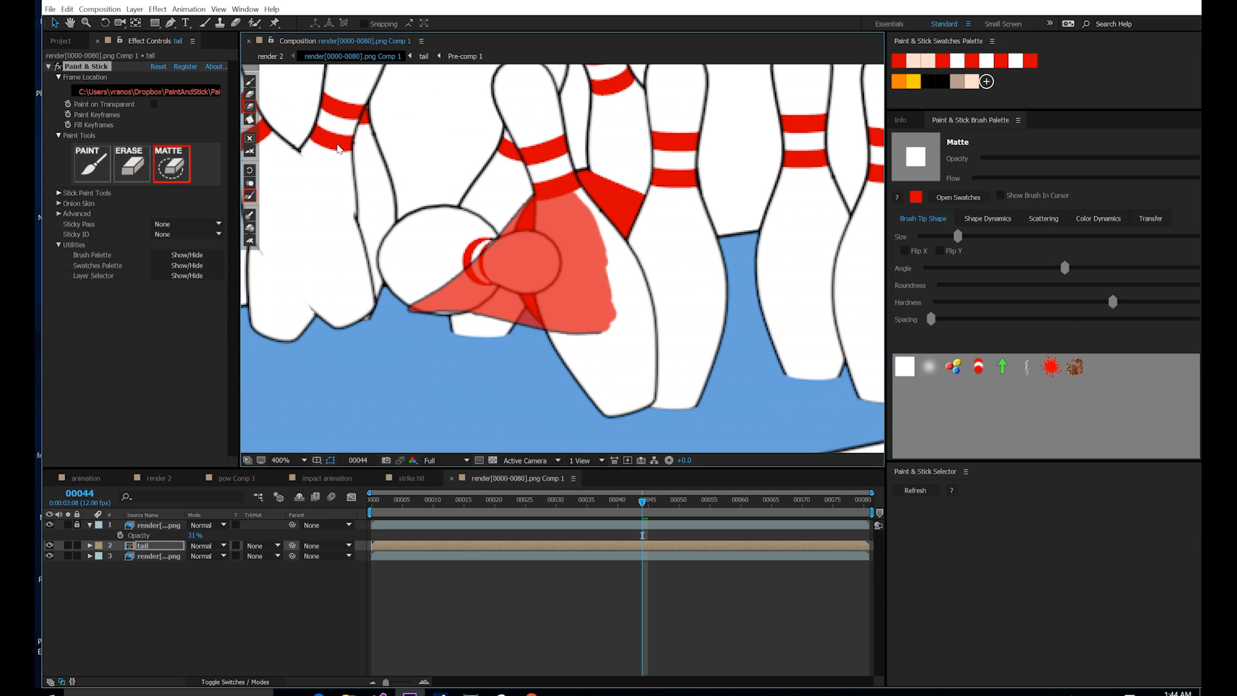
ctrl+drag(576, 240, 549, 252)
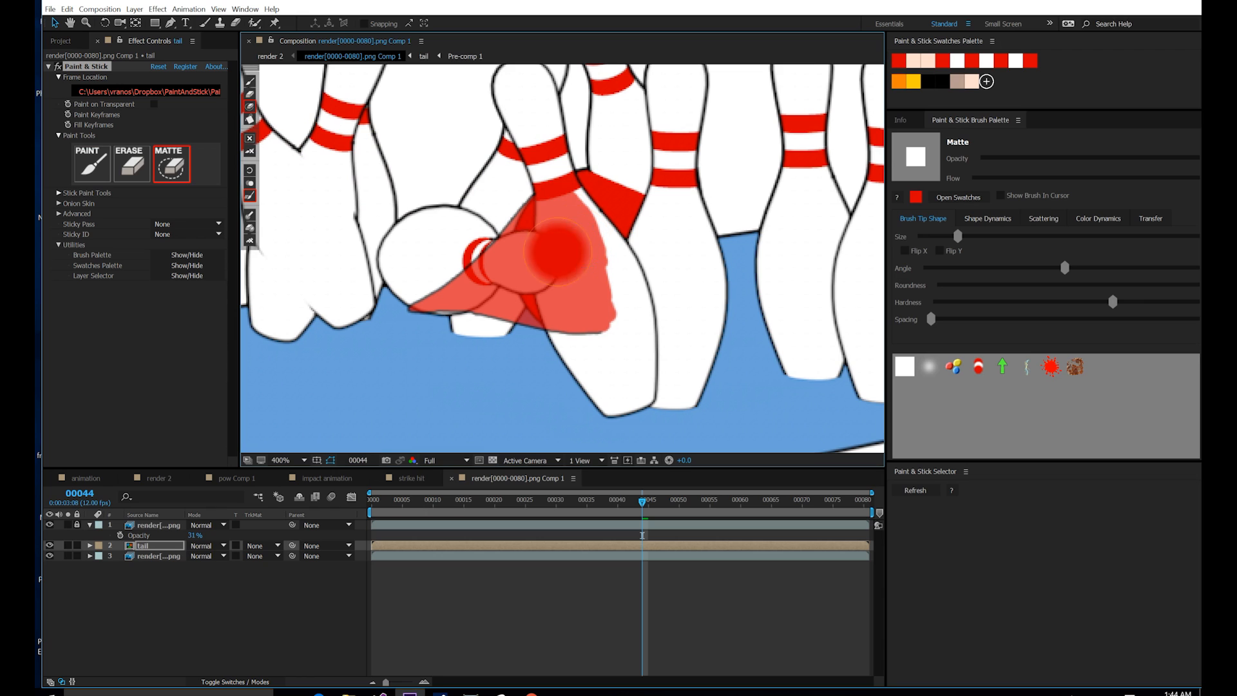
click(1001, 196)
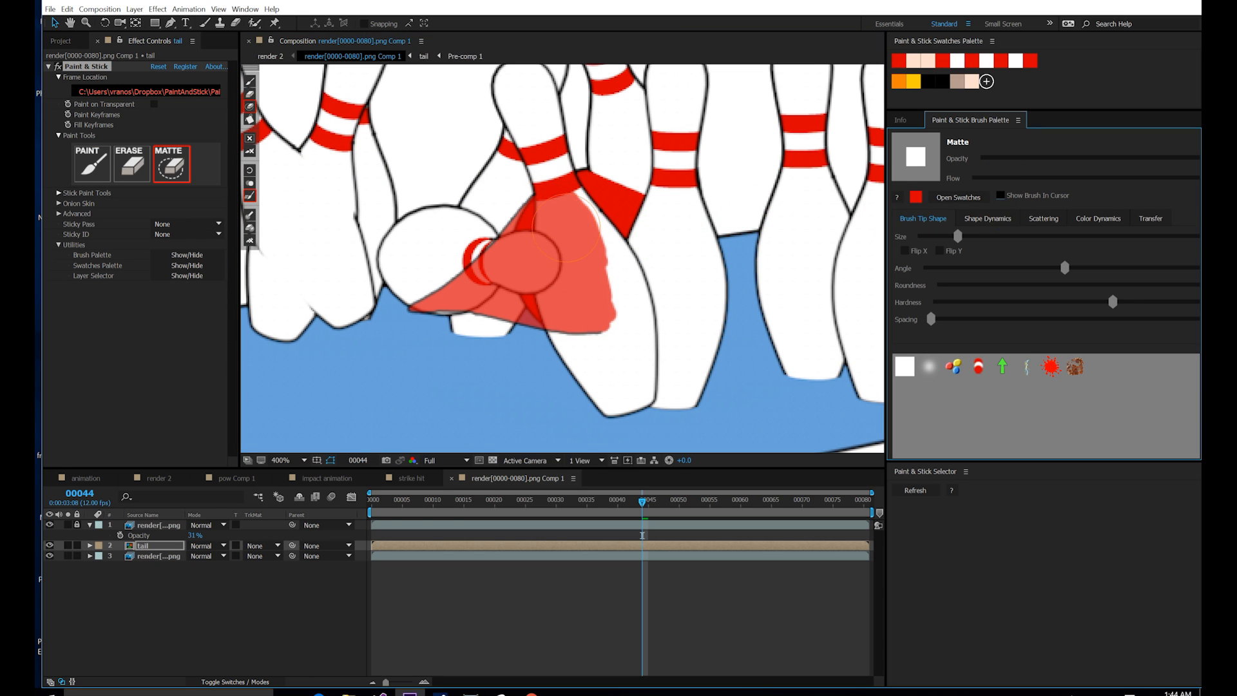
ctrl+drag(565, 223, 560, 230)
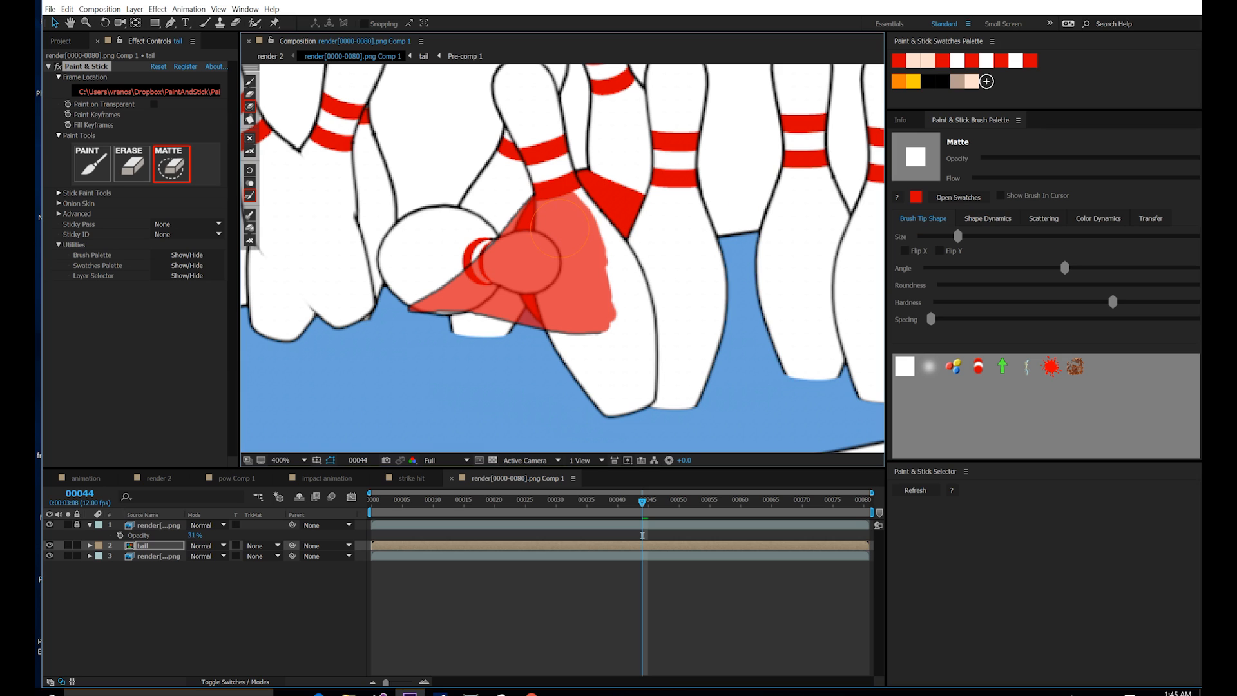
Step: Matte out the red tail where it covers the front pins at frame 44
mouse_move(563, 328)
mouse_down()
mouse_move(545, 284)
mouse_move(541, 177)
mouse_up()
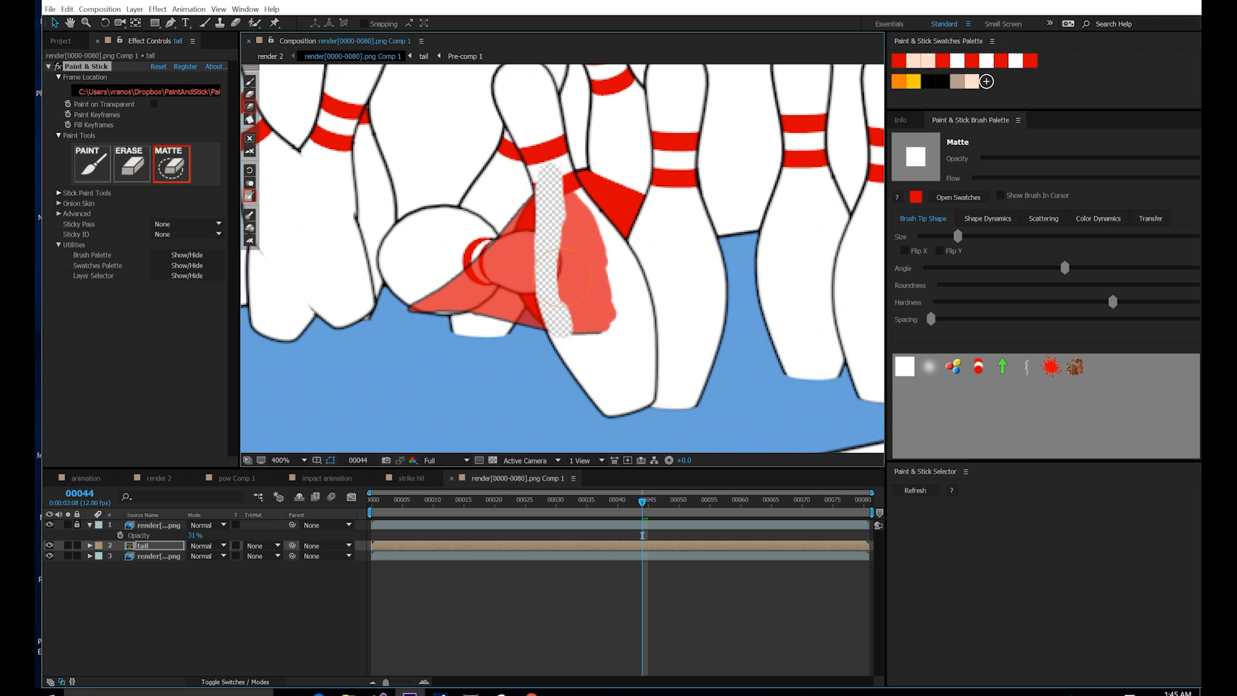
mouse_move(580, 325)
mouse_down()
mouse_move(592, 301)
mouse_move(574, 306)
mouse_move(581, 273)
mouse_move(594, 267)
mouse_move(567, 190)
mouse_up()
mouse_move(451, 308)
mouse_down()
mouse_move(518, 266)
mouse_move(493, 267)
mouse_move(519, 234)
mouse_move(440, 298)
mouse_move(453, 286)
mouse_move(505, 303)
mouse_move(495, 281)
mouse_move(492, 296)
mouse_move(518, 283)
mouse_up()
key(e)
key(b)
key(n)
key(m)
drag(505, 278, 520, 282)
Step: Matte out the parts of the tail overlapping the pins at frames 45 and 46
key(Page_Down)
mouse_move(679, 277)
mouse_down()
mouse_move(648, 339)
mouse_move(632, 279)
mouse_move(599, 327)
mouse_move(651, 309)
mouse_up()
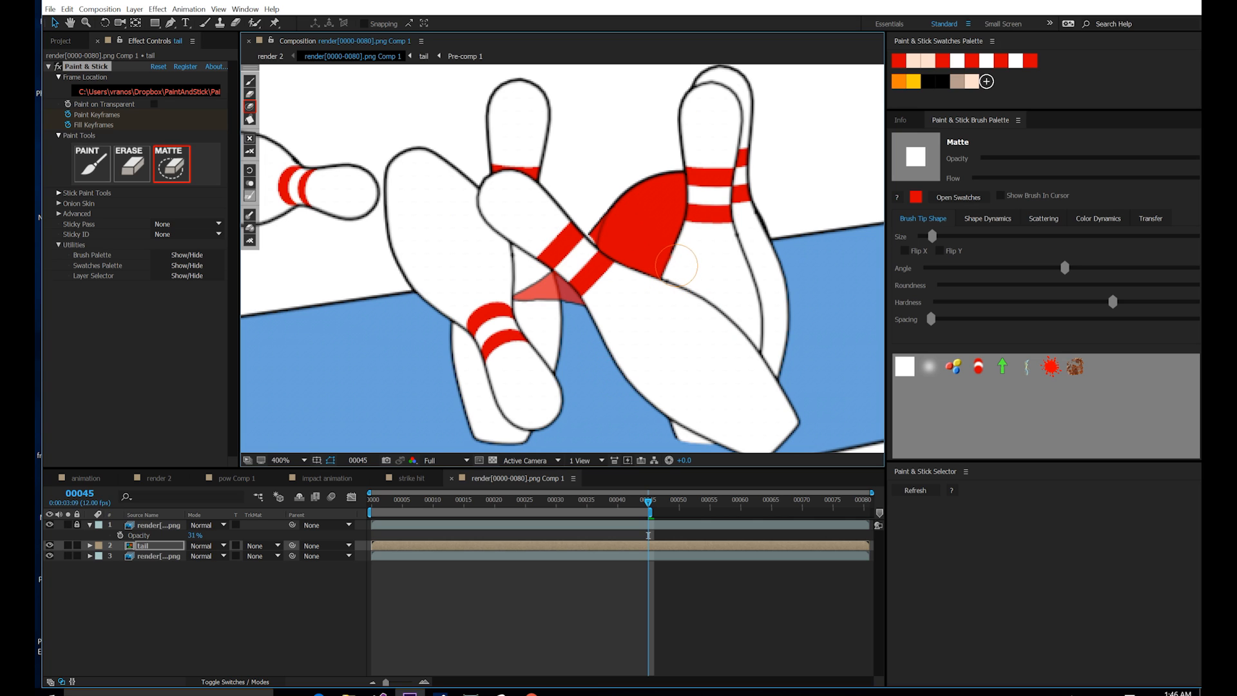
key(Page_Down)
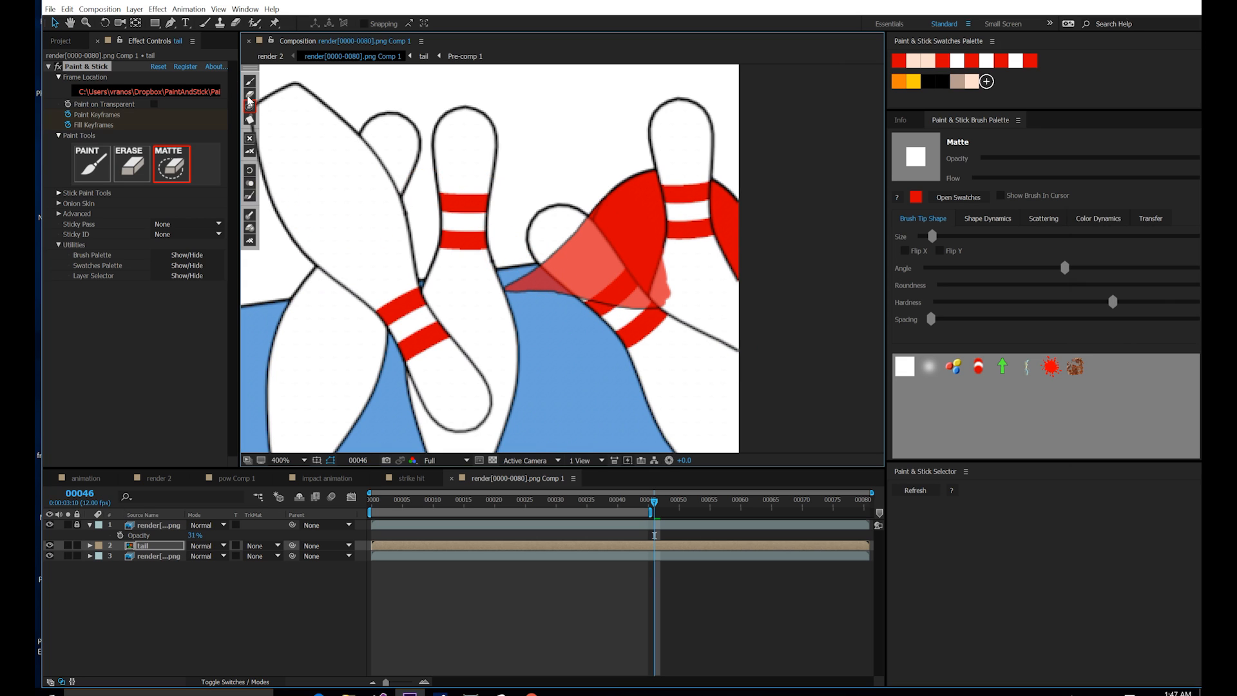
mouse_move(582, 286)
mouse_down()
mouse_move(592, 294)
mouse_move(573, 278)
mouse_up()
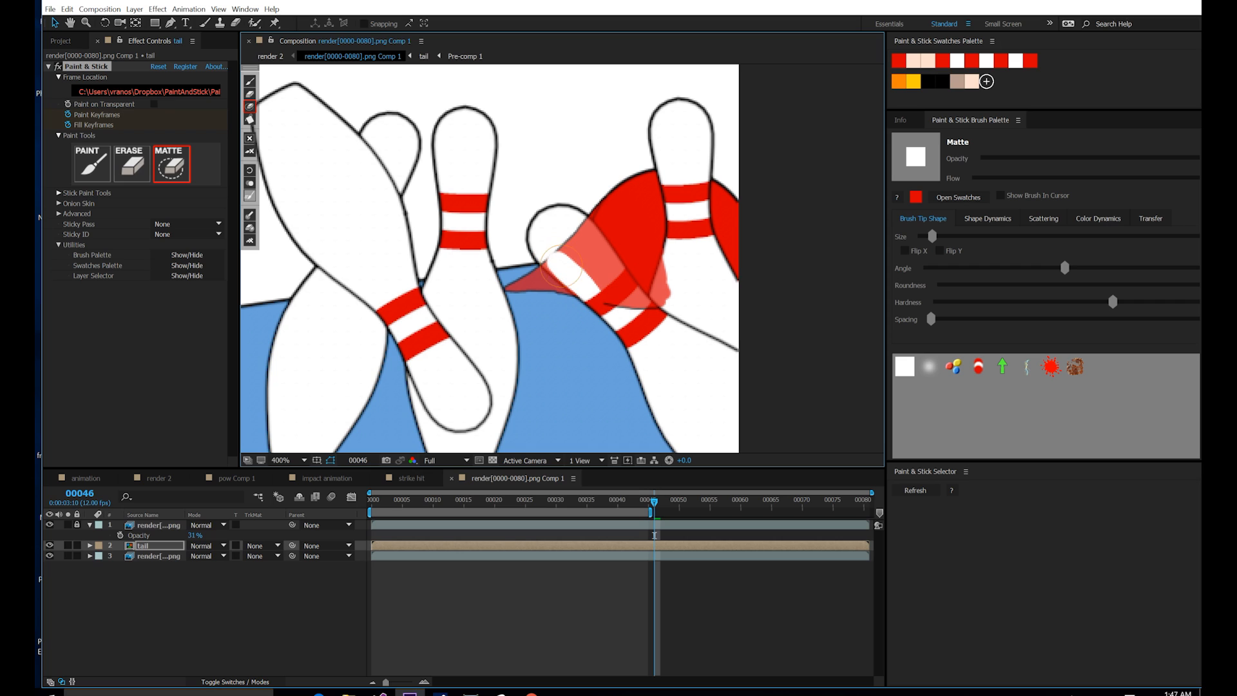
mouse_move(646, 313)
mouse_down()
mouse_move(605, 254)
mouse_move(585, 258)
mouse_up()
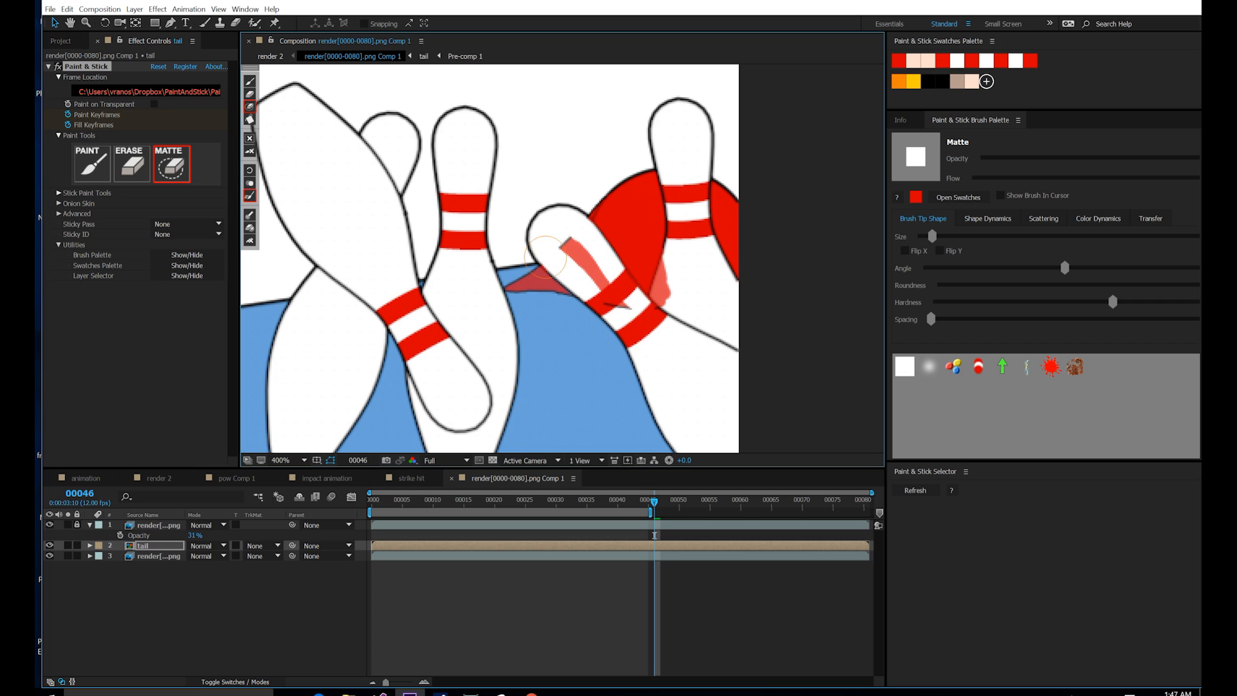
drag(622, 300, 573, 254)
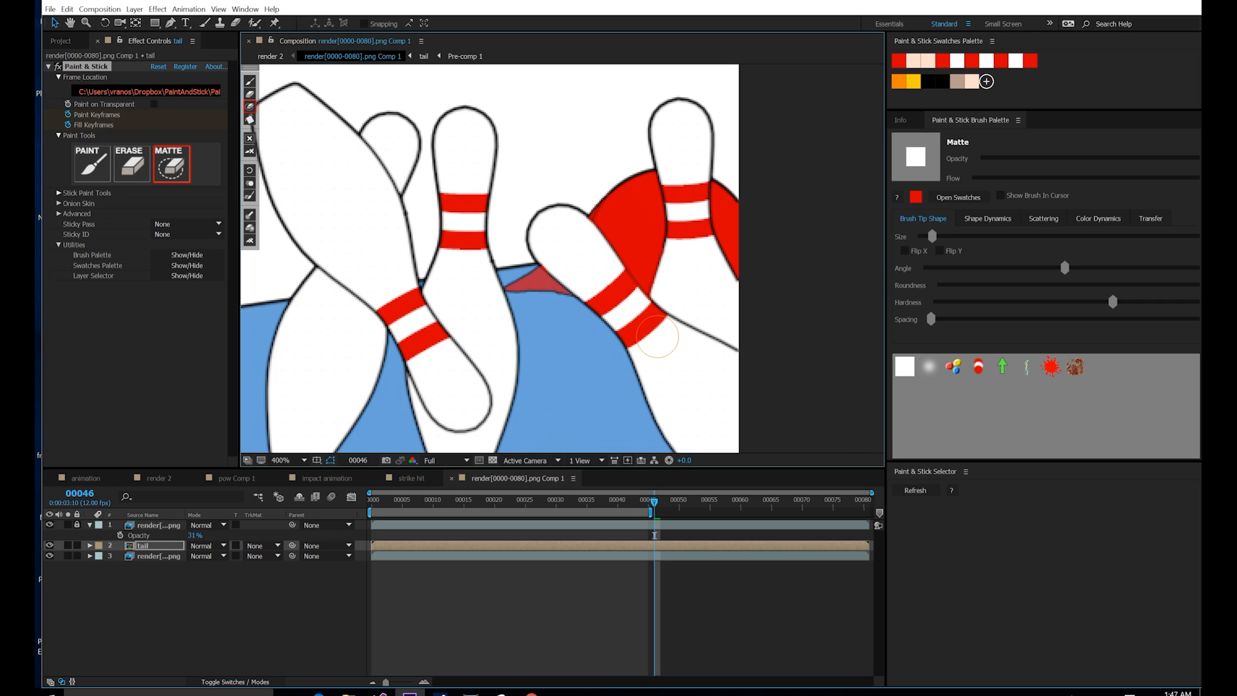
drag(581, 308, 527, 334)
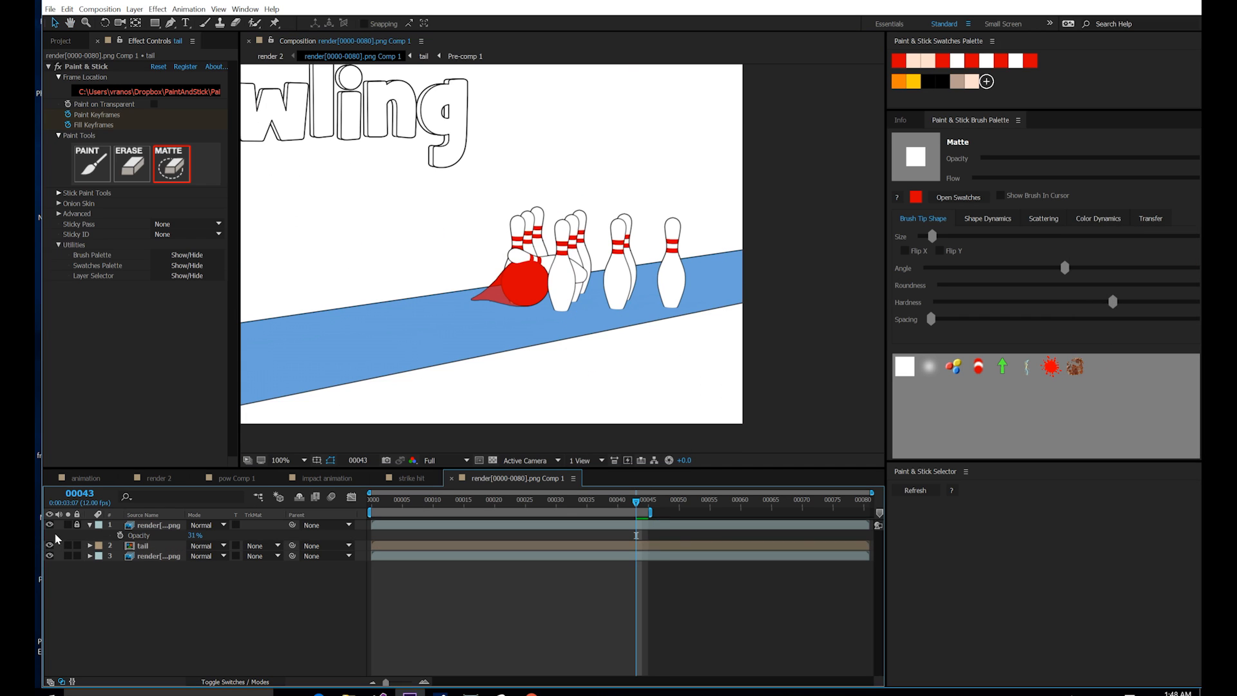
Step: Delete the 31% opacity render copy above the tail layer, and play back the composition to check the ball's tail
click(139, 526)
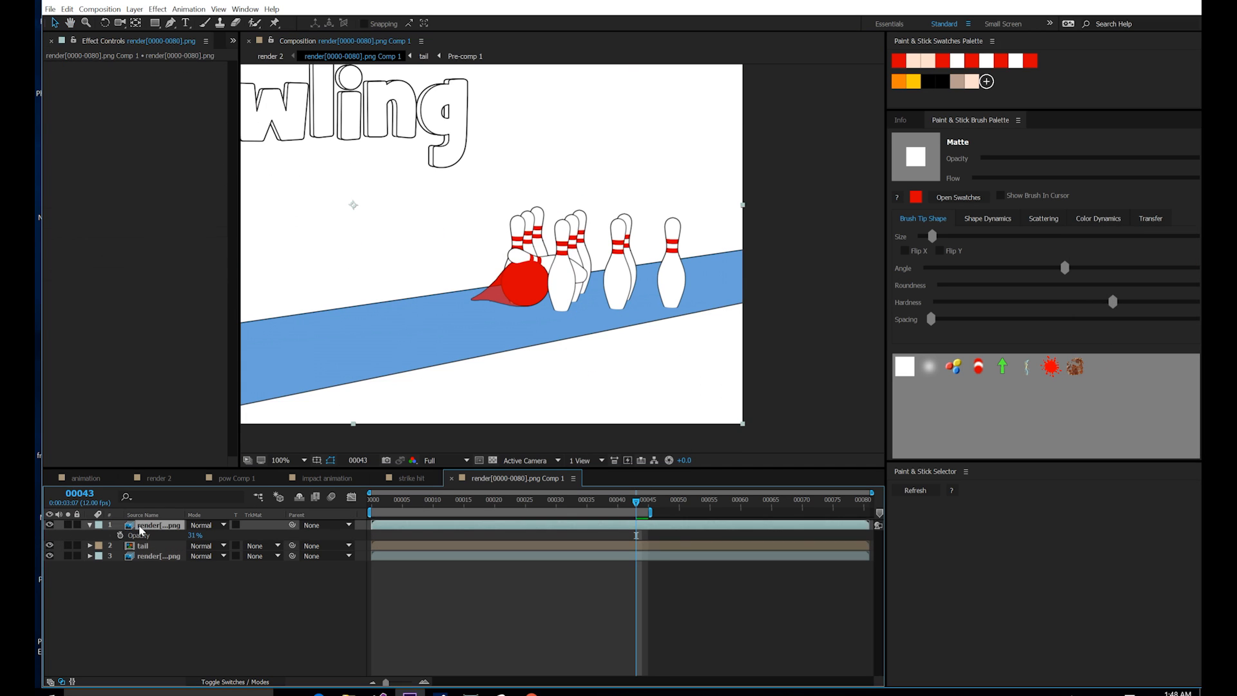
key(Delete)
drag(382, 312, 493, 349)
scroll(439, 343, down, 1)
drag(621, 497, 502, 507)
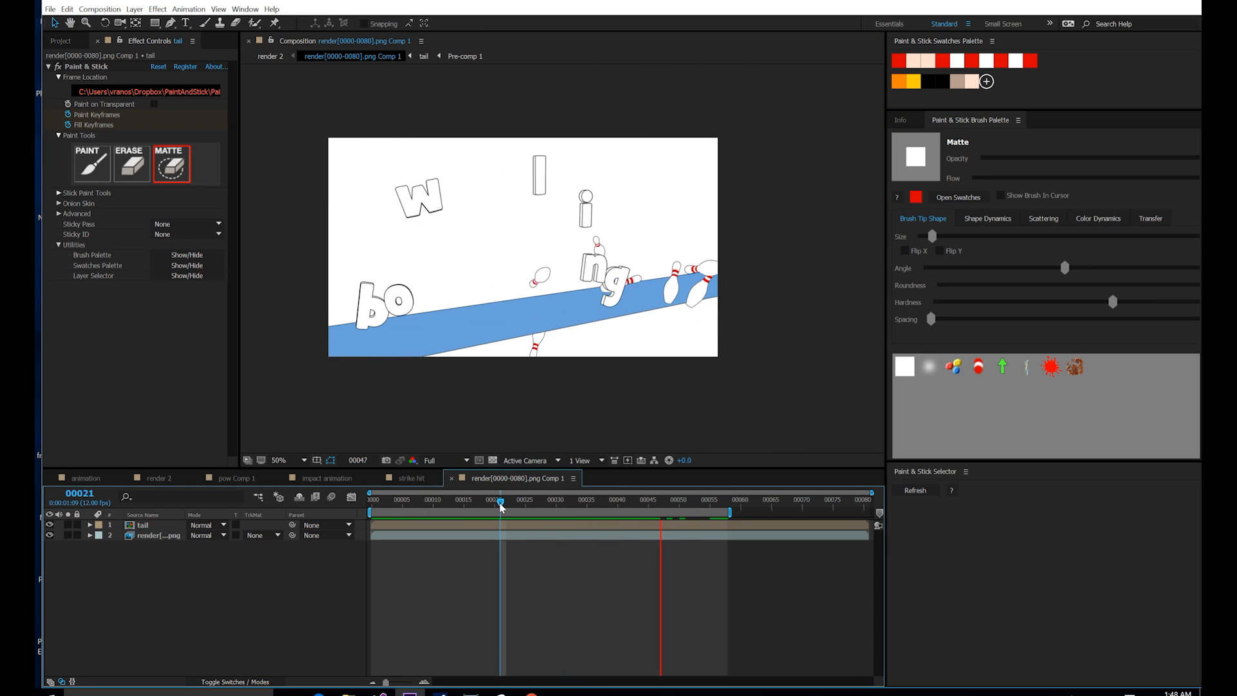
key(space)
click(623, 502)
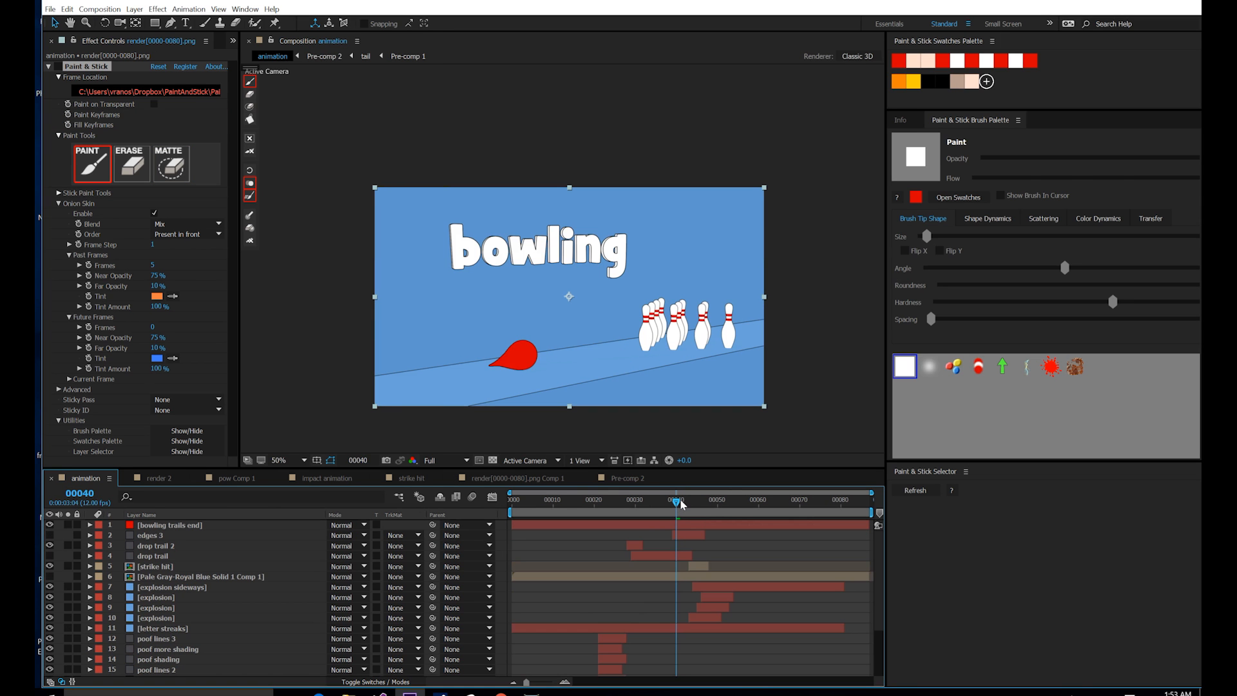
Step: Solo the render layer in the animation composition and enable its Paint & Stick effect to show the onion skin around frame 44
mouse_move(683, 502)
mouse_down()
mouse_move(720, 504)
mouse_move(681, 509)
mouse_up()
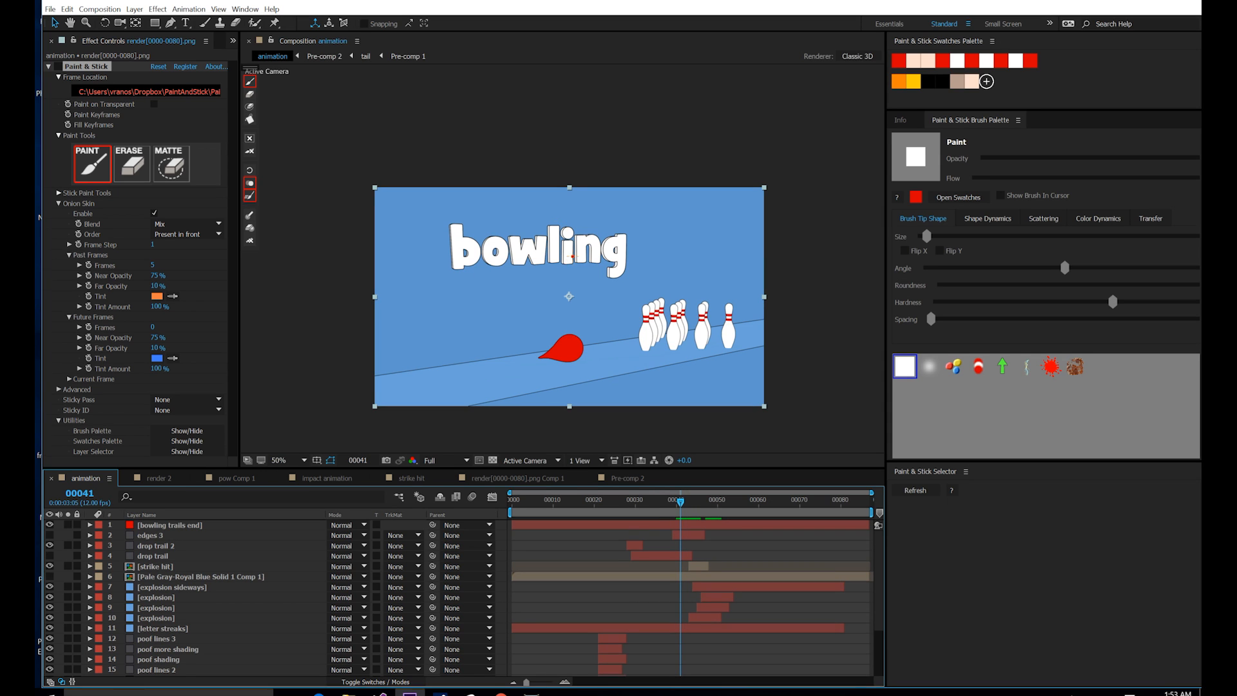
drag(681, 504, 533, 506)
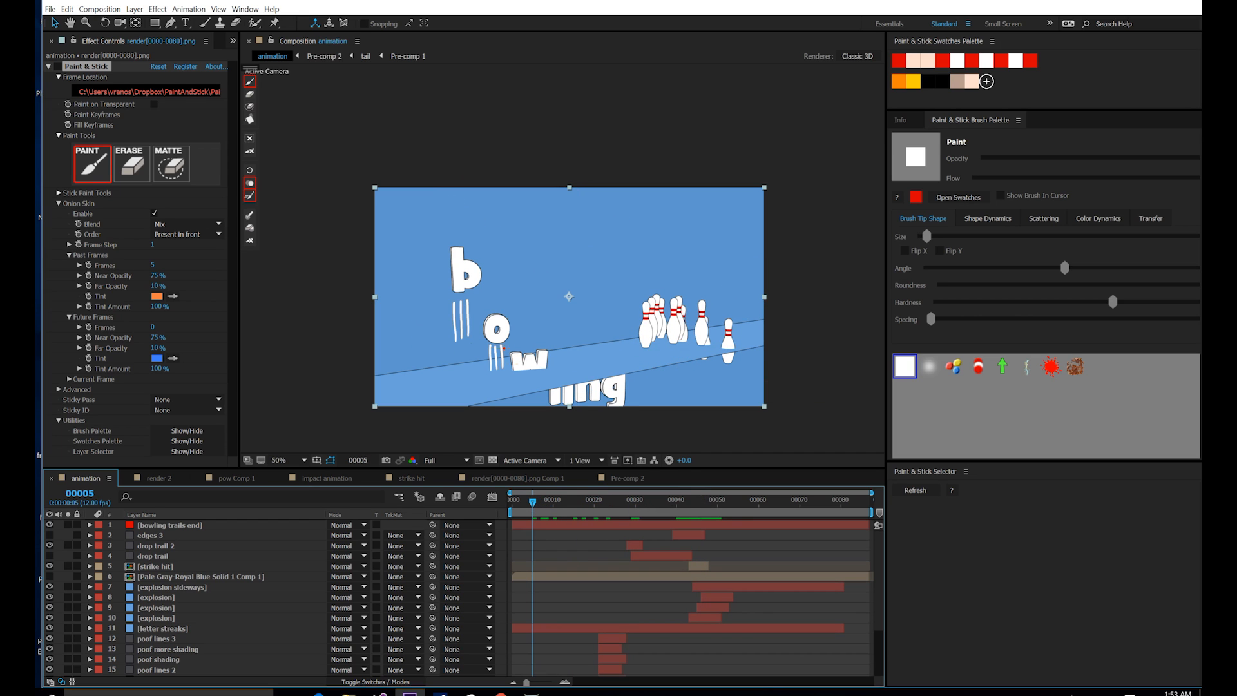
click(693, 501)
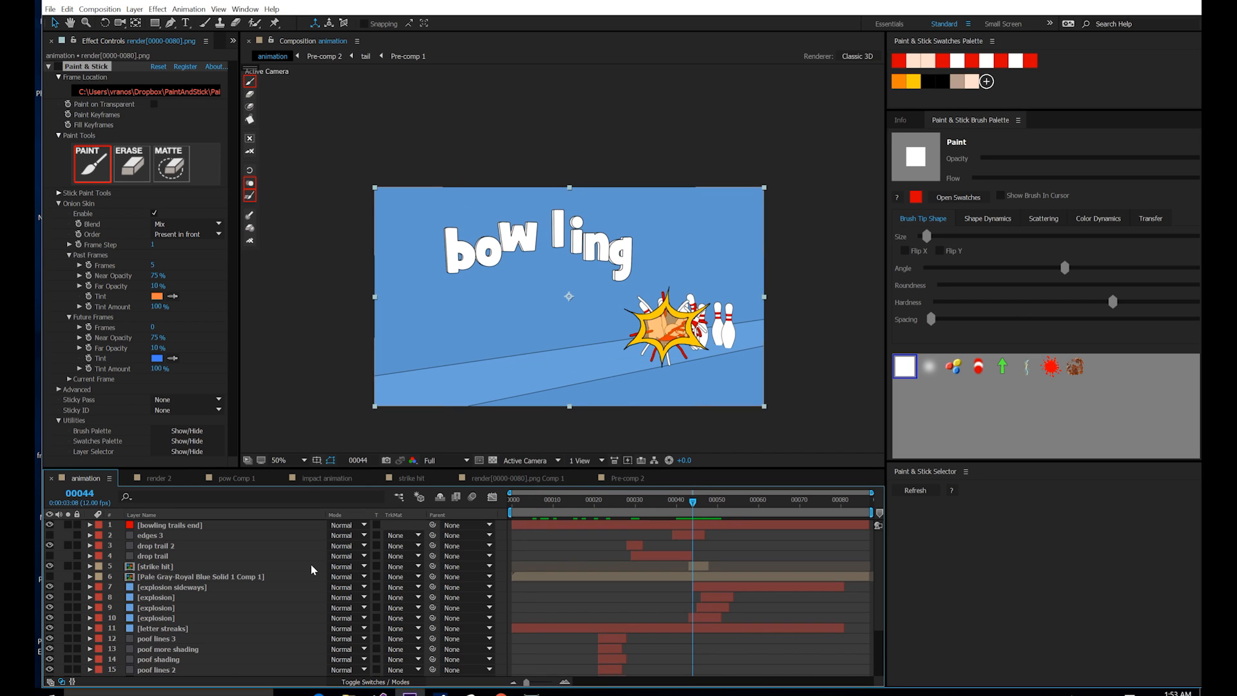
scroll(245, 590, down, 3)
click(69, 661)
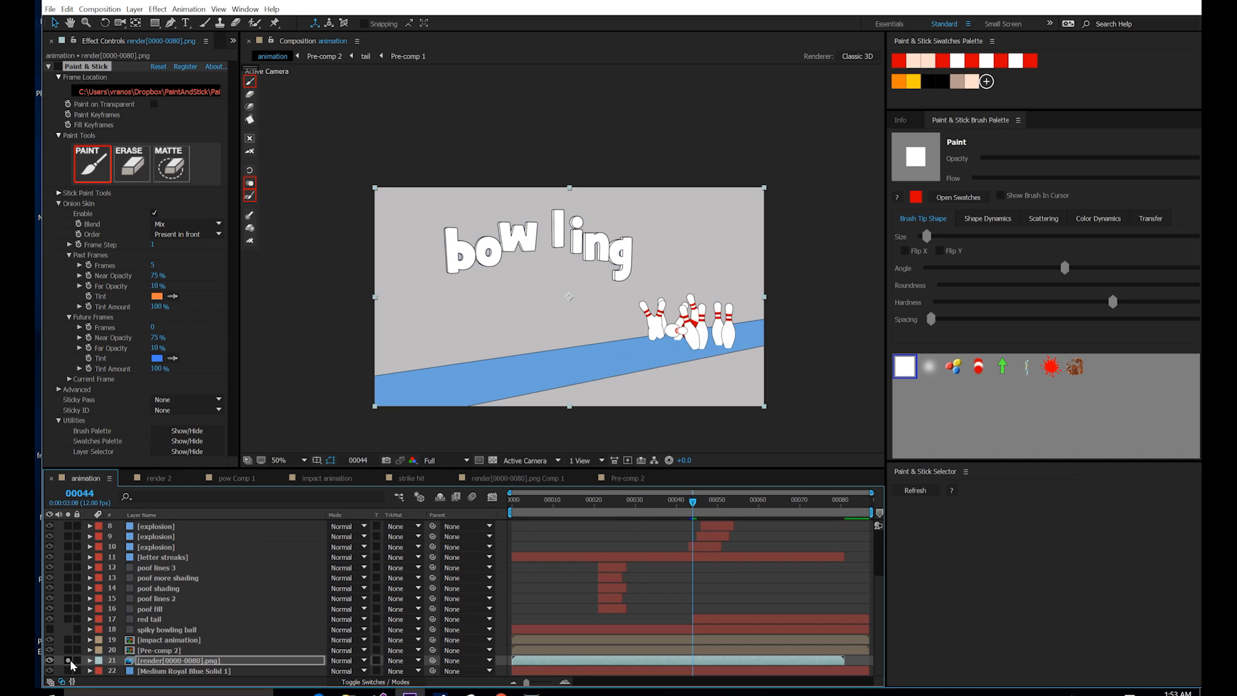
click(58, 67)
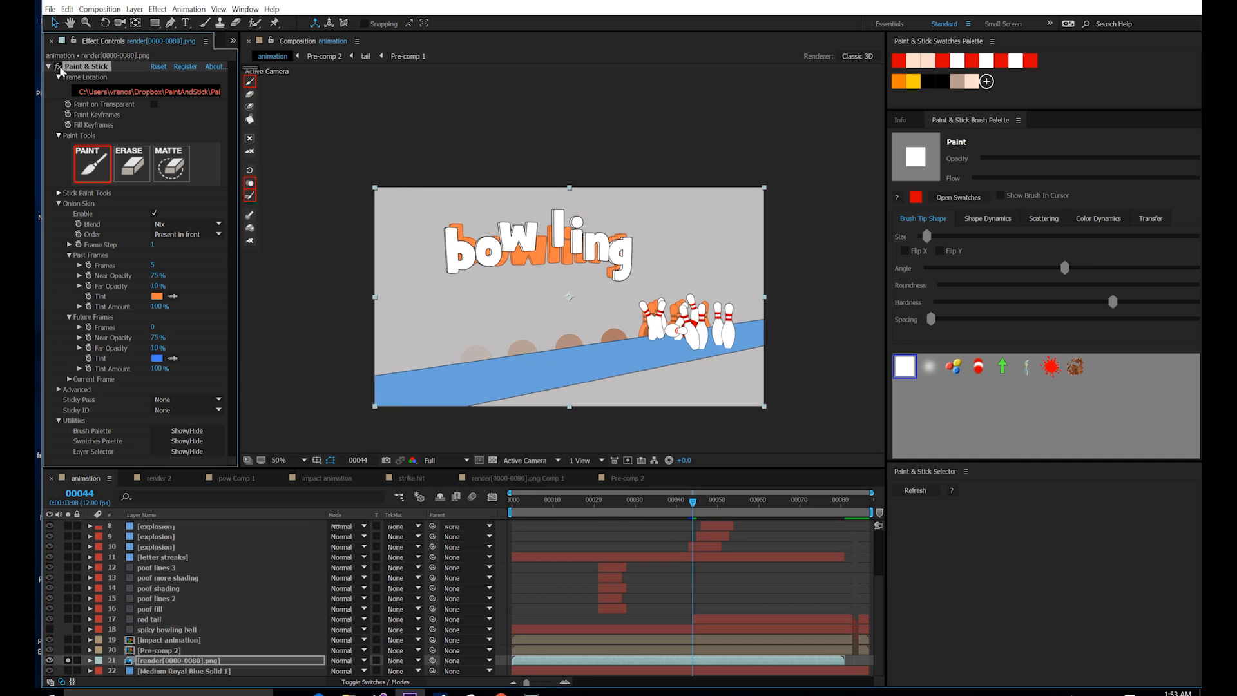
drag(694, 507, 723, 500)
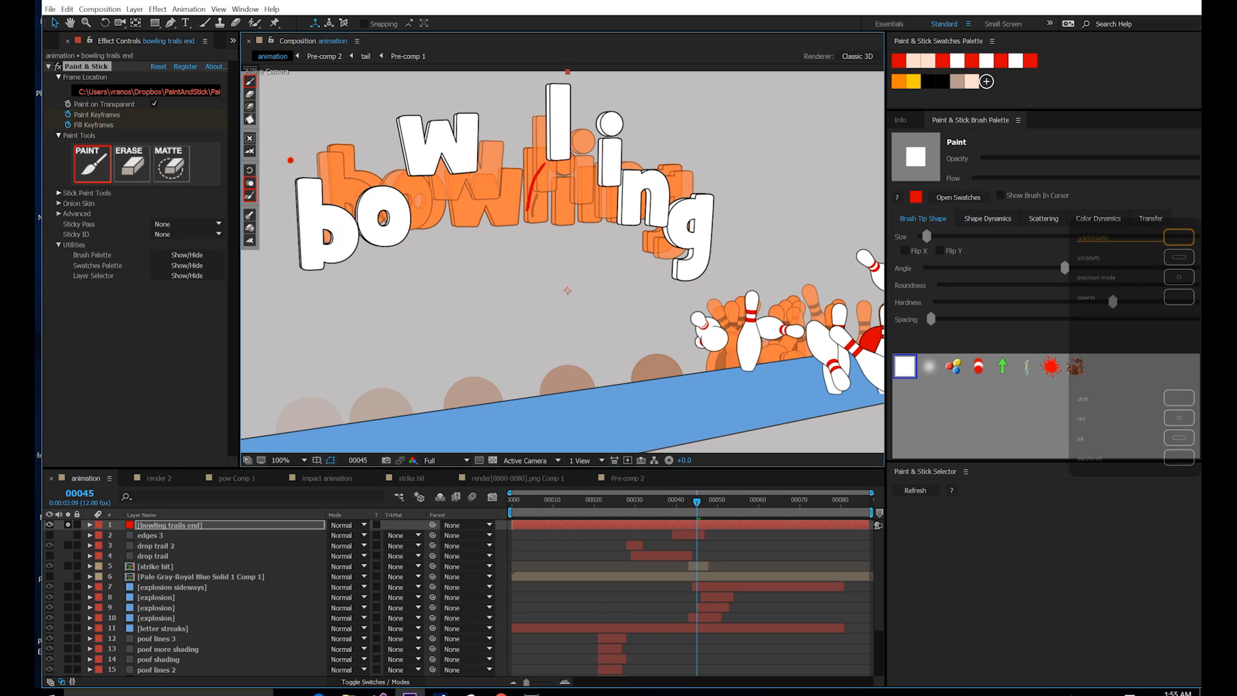
Step: Paint short red trail strokes beneath the letter l on the bowling trails end layer, advancing through frame 48
key(Page_Down)
key(Page_Down)
drag(547, 118, 541, 169)
drag(552, 172, 574, 175)
key(Page_Down)
drag(571, 171, 575, 189)
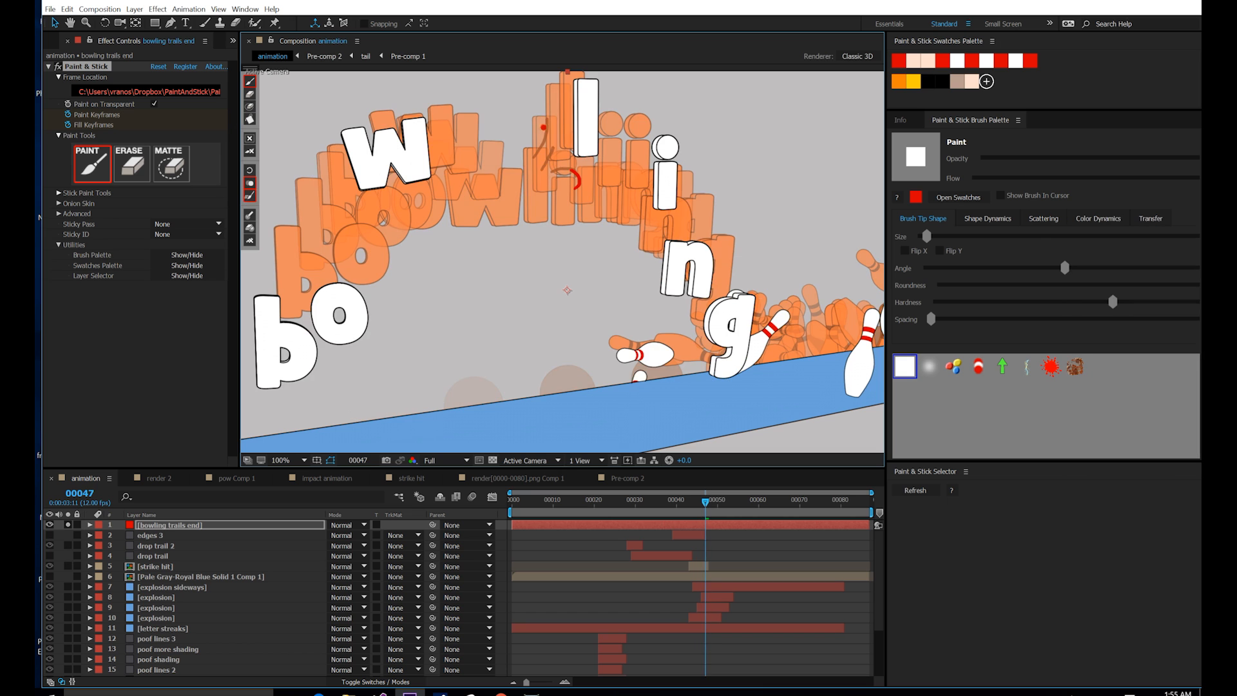
key(ctrl+Right)
drag(564, 137, 570, 148)
mouse_move(580, 184)
mouse_down()
mouse_move(564, 195)
mouse_move(575, 164)
mouse_move(624, 198)
mouse_up()
key(ctrl+Right)
Step: Flip between frames 43 and 50 to examine how the red trail strokes move near the letter l
key(ctrl+Left)
key(ctrl+Left)
key(ctrl+Left)
key(ctrl+Left)
key(ctrl+Left)
key(ctrl+Left)
key(ctrl+Right)
key(ctrl+Right)
key(ctrl+Right)
key(ctrl+Right)
key(ctrl+Right)
key(ctrl+Right)
key(ctrl+Right)
Step: Continue the red trails downward beside the falling letter l at frames 50 and 52
drag(596, 185, 603, 245)
key(ctrl+Right)
key(ctrl+Right)
mouse_move(637, 184)
mouse_down()
mouse_move(599, 240)
mouse_move(591, 234)
mouse_move(637, 199)
mouse_move(573, 158)
mouse_move(624, 225)
mouse_move(638, 304)
mouse_up()
key(ctrl+Right)
key(ctrl+Left)
key(ctrl+Left)
key(ctrl+Left)
key(ctrl+Left)
key(ctrl+Right)
key(ctrl+Right)
Step: Fill in the red trail strokes at frames 51 and 52, and paint their shrinking ends above the lane through frame 55
drag(645, 282, 657, 306)
key(ctrl+Right)
mouse_move(627, 294)
mouse_down()
mouse_move(625, 312)
mouse_move(685, 320)
mouse_up()
key(ctrl+Right)
key(ctrl+Right)
mouse_move(610, 337)
mouse_down()
mouse_move(635, 328)
mouse_move(585, 337)
mouse_up()
drag(616, 318, 611, 335)
key(ctrl+Right)
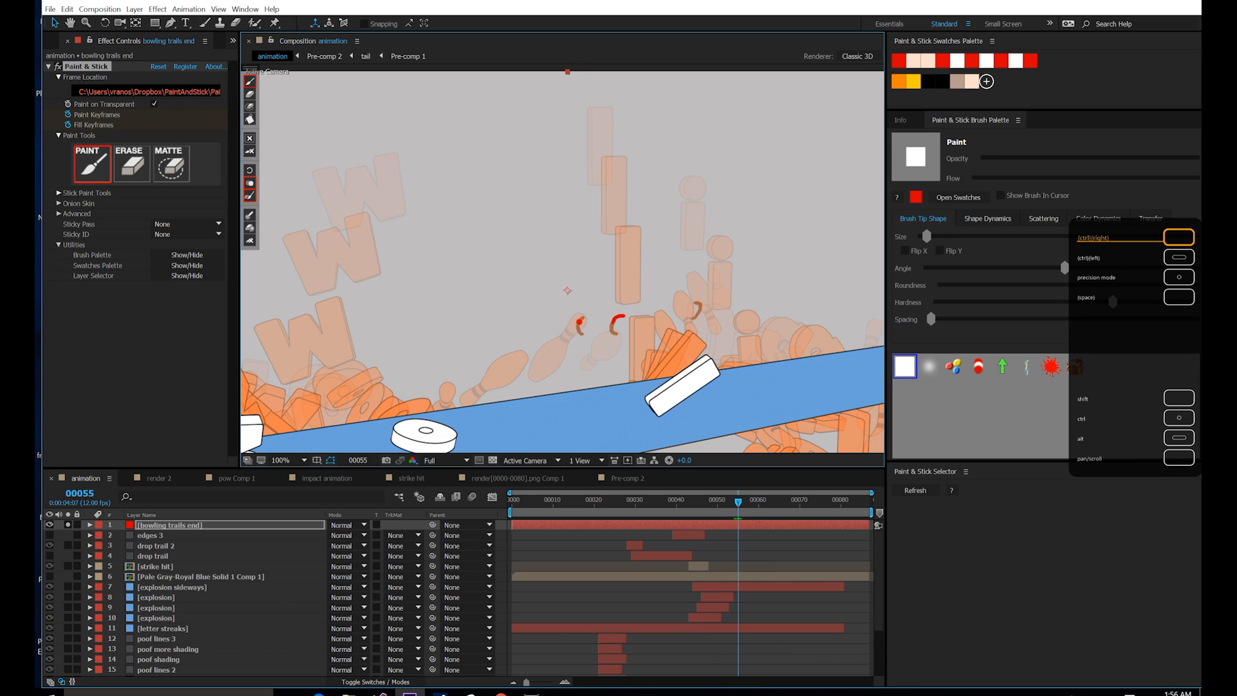
drag(581, 313, 594, 317)
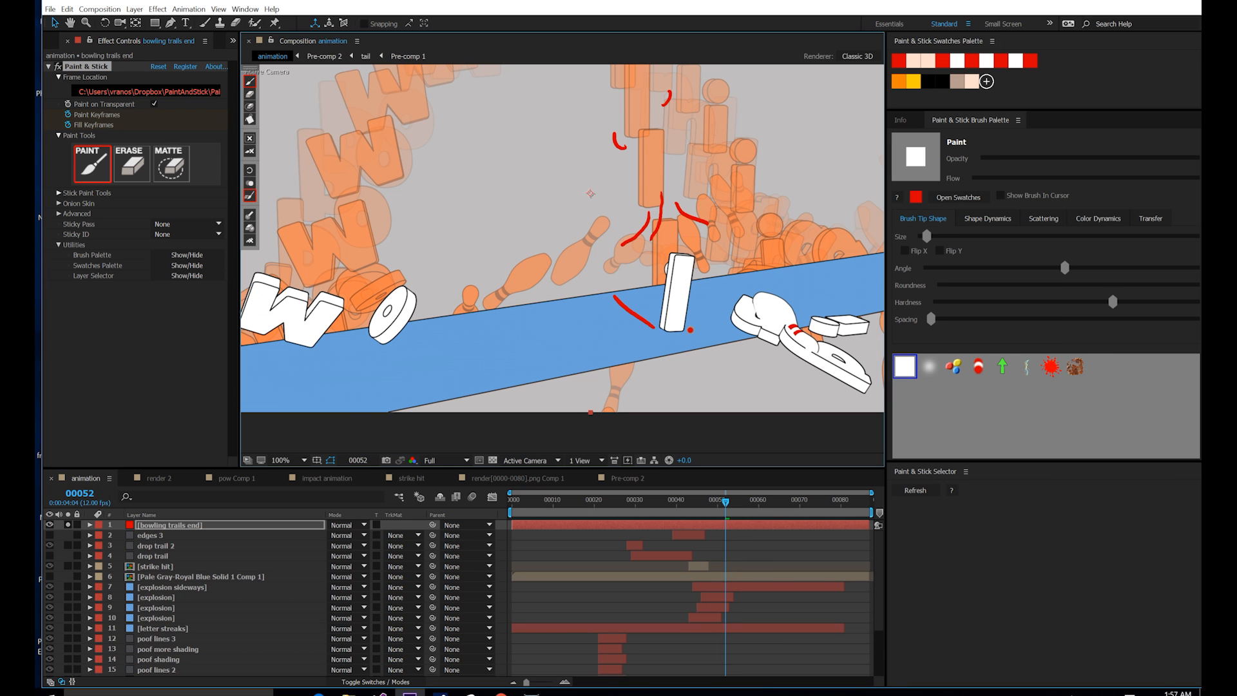
Step: Paint red strokes radiating outward from where the letter l lands on the lane at frames 52 and 53
drag(692, 324, 725, 297)
drag(662, 340, 634, 373)
drag(664, 314, 640, 274)
drag(679, 340, 697, 375)
key(ctrl+Right)
drag(638, 282, 611, 251)
drag(621, 304, 592, 286)
drag(641, 366, 594, 390)
drag(716, 303, 748, 292)
mouse_move(700, 272)
mouse_down()
mouse_move(729, 258)
mouse_move(739, 278)
mouse_up()
key(ctrl+Right)
key(ctrl+Right)
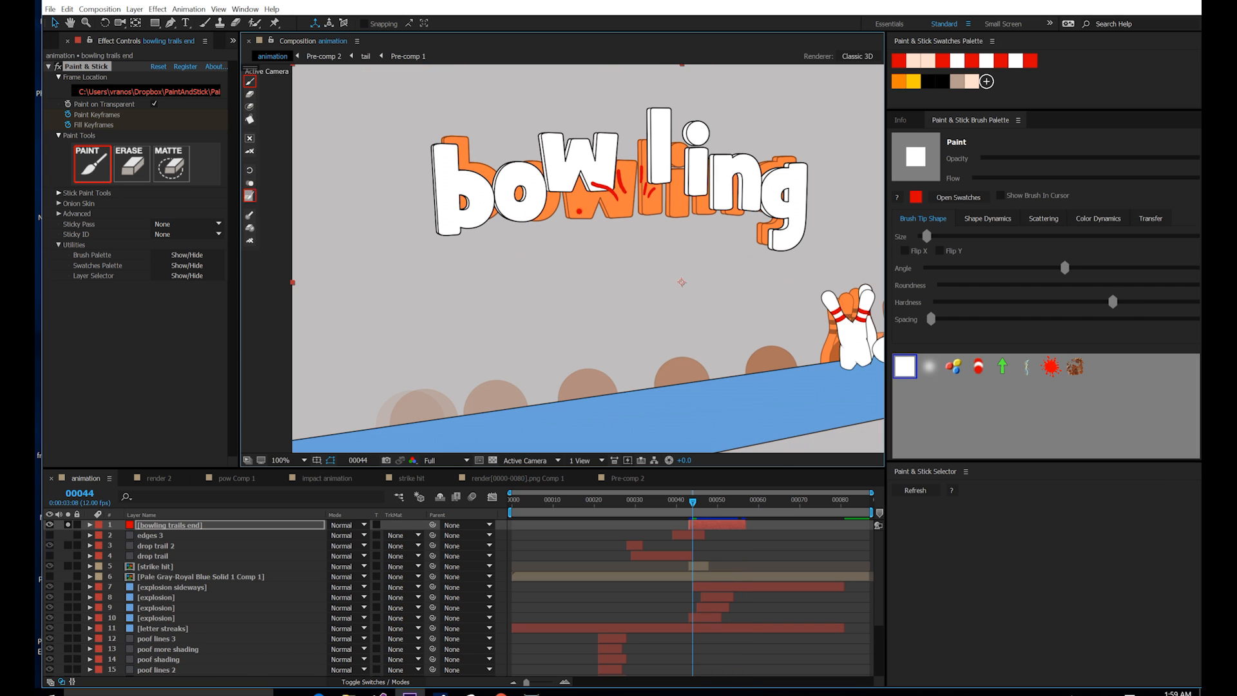
Step: Paint the short curled ends of the red trails around the letters w and l at frames 48 and 49
key(ctrl+Right)
key(ctrl+Right)
key(ctrl+Right)
key(ctrl+Right)
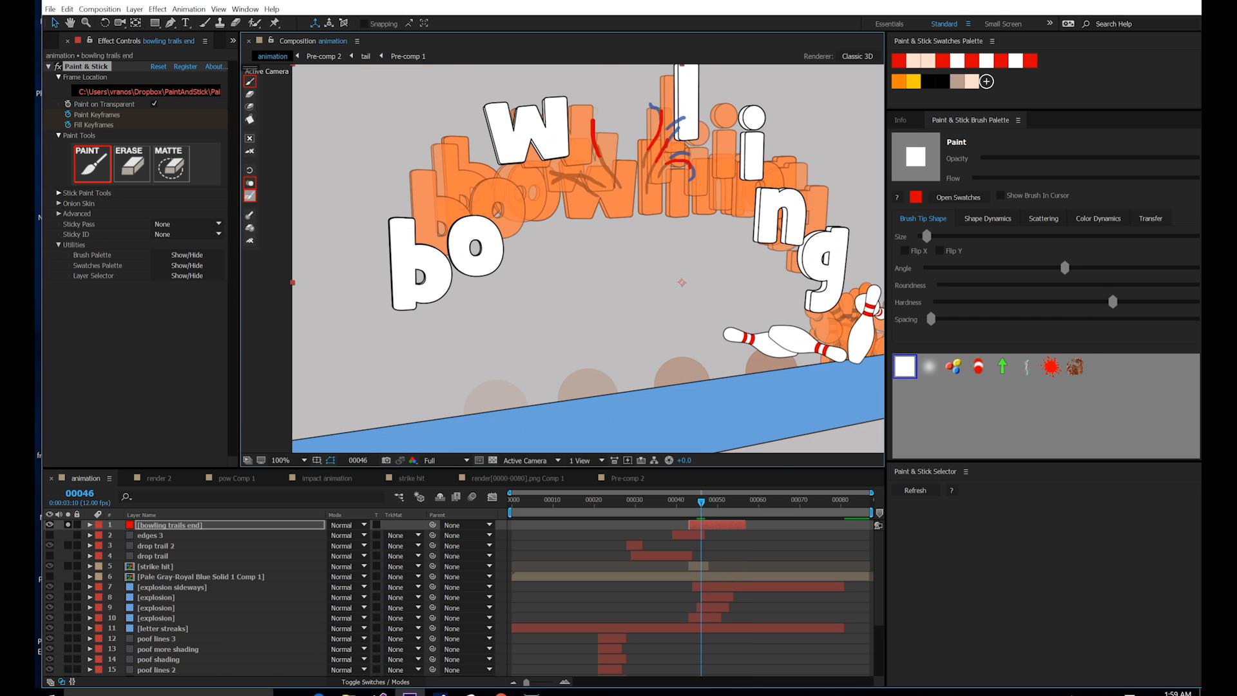
drag(616, 99, 624, 114)
key(ctrl+Right)
drag(629, 118, 621, 129)
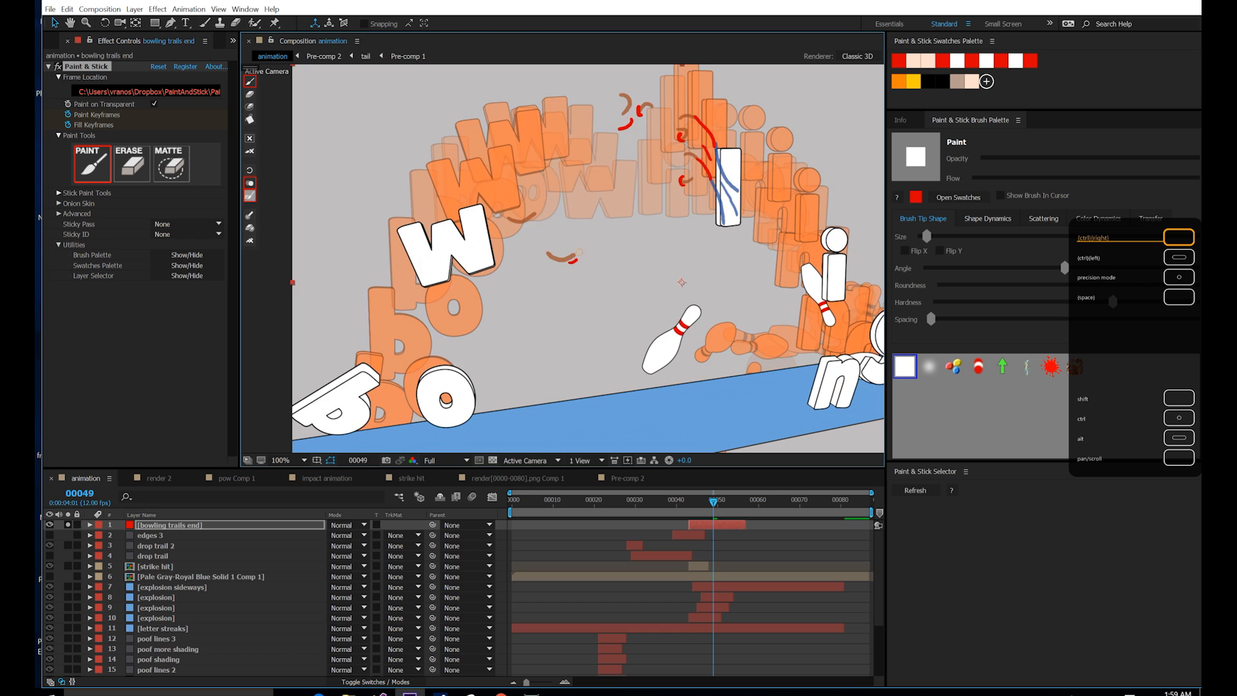
drag(568, 263, 579, 250)
drag(527, 225, 540, 212)
key(ctrl+Right)
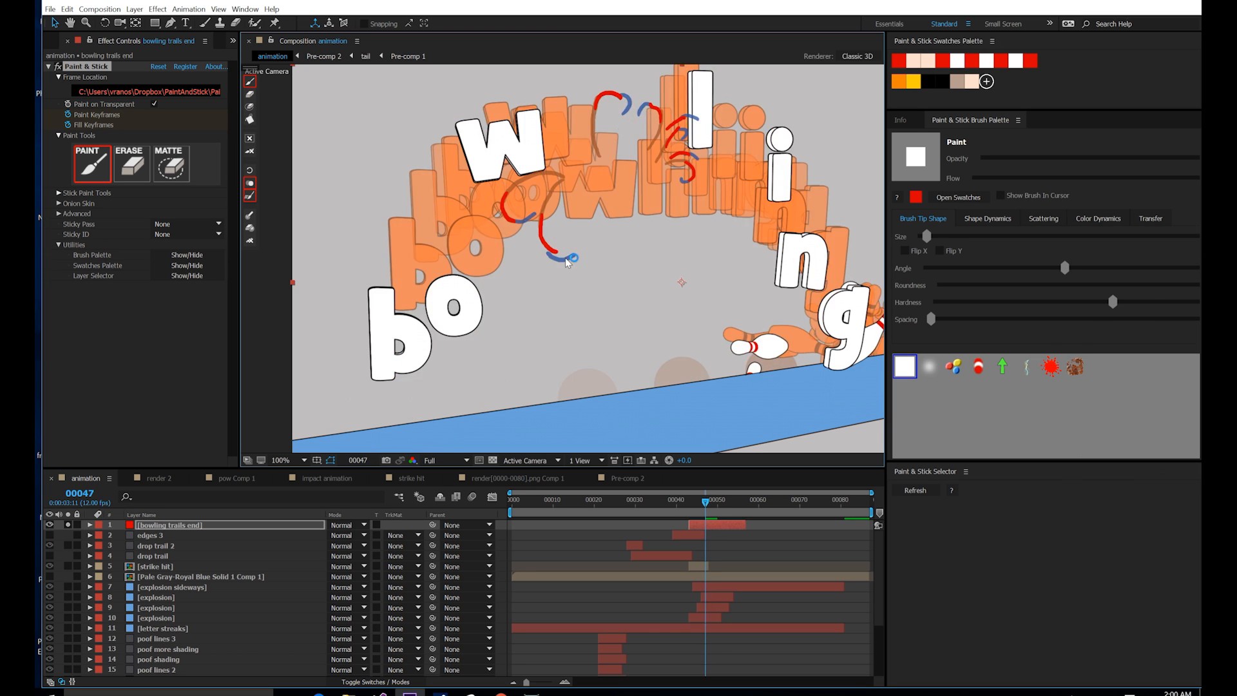
Step: Paint red trail strokes sweeping down around the falling letters w and o at frames 47 to 49
key(ctrl+Left)
key(ctrl+Right)
drag(577, 159, 538, 129)
key(ctrl+Right)
mouse_move(553, 136)
mouse_down()
mouse_move(524, 135)
mouse_move(492, 203)
mouse_move(486, 304)
mouse_up()
key(ctrl+Right)
key(ctrl+Right)
key(ctrl+Left)
mouse_move(493, 203)
mouse_down()
mouse_move(501, 163)
mouse_move(487, 209)
mouse_move(500, 165)
mouse_move(487, 208)
mouse_move(442, 185)
mouse_up()
Step: Paint a curved red trail rising above the lane near the letter o at frames 52 and 53
key(ctrl+Right)
key(ctrl+Right)
key(ctrl+Left)
key(ctrl+Left)
key(ctrl+Right)
key(ctrl+Right)
key(ctrl+Right)
drag(505, 326, 544, 303)
key(ctrl+Right)
drag(551, 303, 549, 309)
key(ctrl+Right)
key(ctrl+Right)
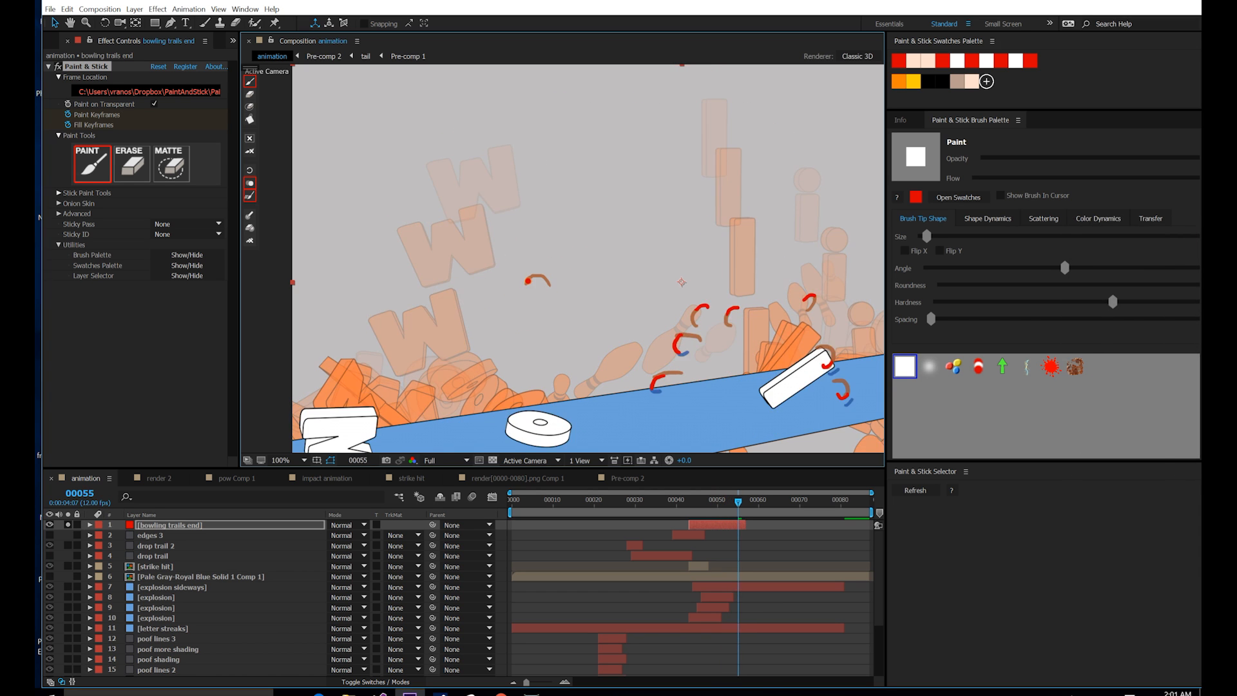
Step: Flip between frames 48 and 55 to examine the red trails around the letters b, o and w
key(ctrl+Left)
key(ctrl+Left)
key(ctrl+Left)
key(ctrl+Left)
key(ctrl+Left)
key(ctrl+Left)
key(ctrl+Left)
key(ctrl+Right)
key(ctrl+Right)
key(ctrl+Right)
key(ctrl+Right)
key(ctrl+Left)
key(ctrl+Left)
key(ctrl+Left)
Step: Paint a long red trail stroke sweeping from beneath the letter w down toward the lane, and check the following frames
mouse_move(459, 230)
mouse_down()
mouse_move(440, 287)
mouse_move(346, 352)
mouse_up()
key(ctrl+Right)
key(ctrl+Left)
key(ctrl+Right)
key(ctrl+Right)
key(ctrl+Right)
key(ctrl+Right)
key(ctrl+Right)
key(ctrl+Right)
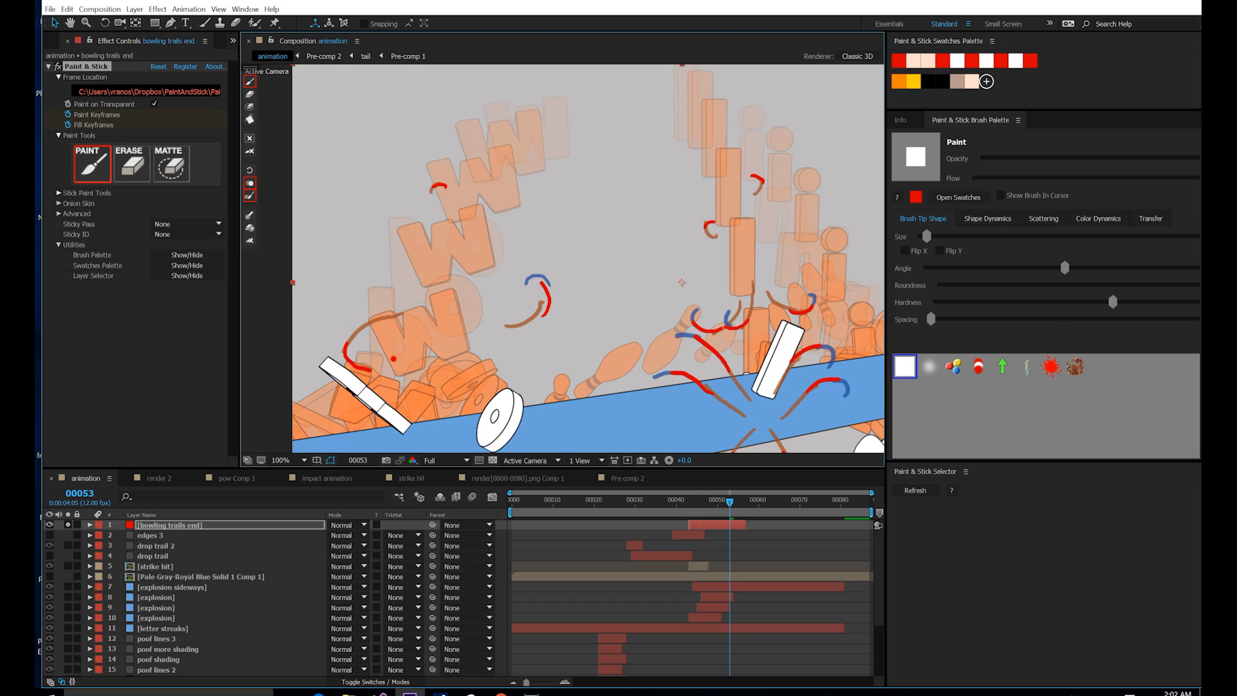
Step: Paint four red burst strokes radiating from where the letters b and o hit the lane
key(ctrl+Left)
key(ctrl+Left)
key(ctrl+Left)
key(ctrl+Left)
drag(451, 361, 622, 231)
drag(598, 308, 632, 258)
drag(575, 298, 572, 239)
drag(559, 306, 511, 282)
drag(567, 327, 534, 366)
Step: Step forward and back through the frames to review the burst strokes and trails around the falling letters
key(ctrl+Right)
key(ctrl+Right)
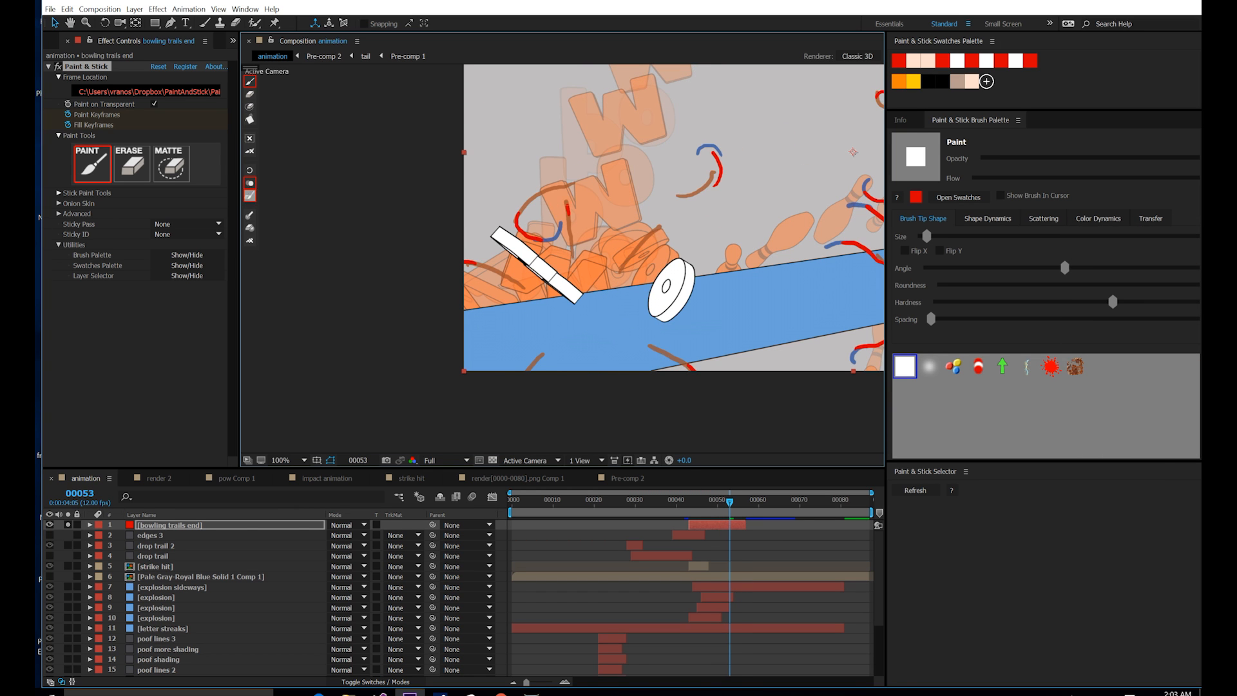
key(ctrl+Right)
key(ctrl+Right)
key(ctrl+Right)
key(ctrl+Left)
key(ctrl+Left)
key(ctrl+Left)
key(ctrl+Left)
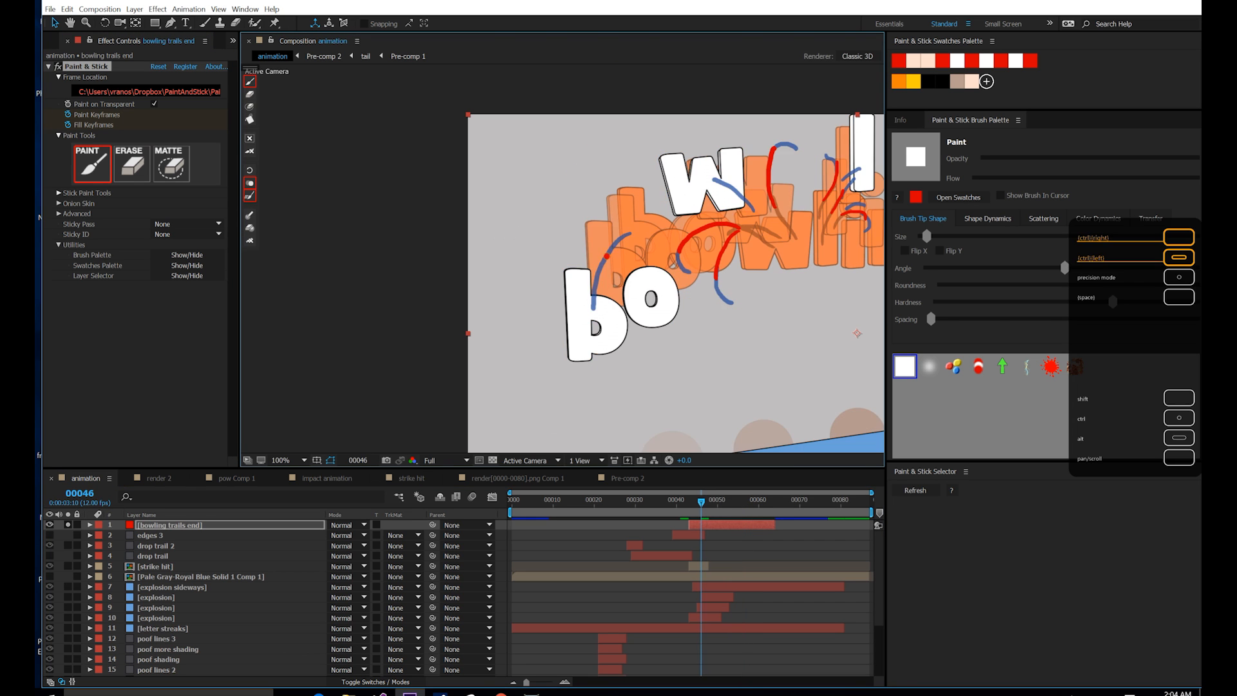
Step: Step through frames 45 to 51 to check the trail positions around the letters b, o and w
key(ctrl+Left)
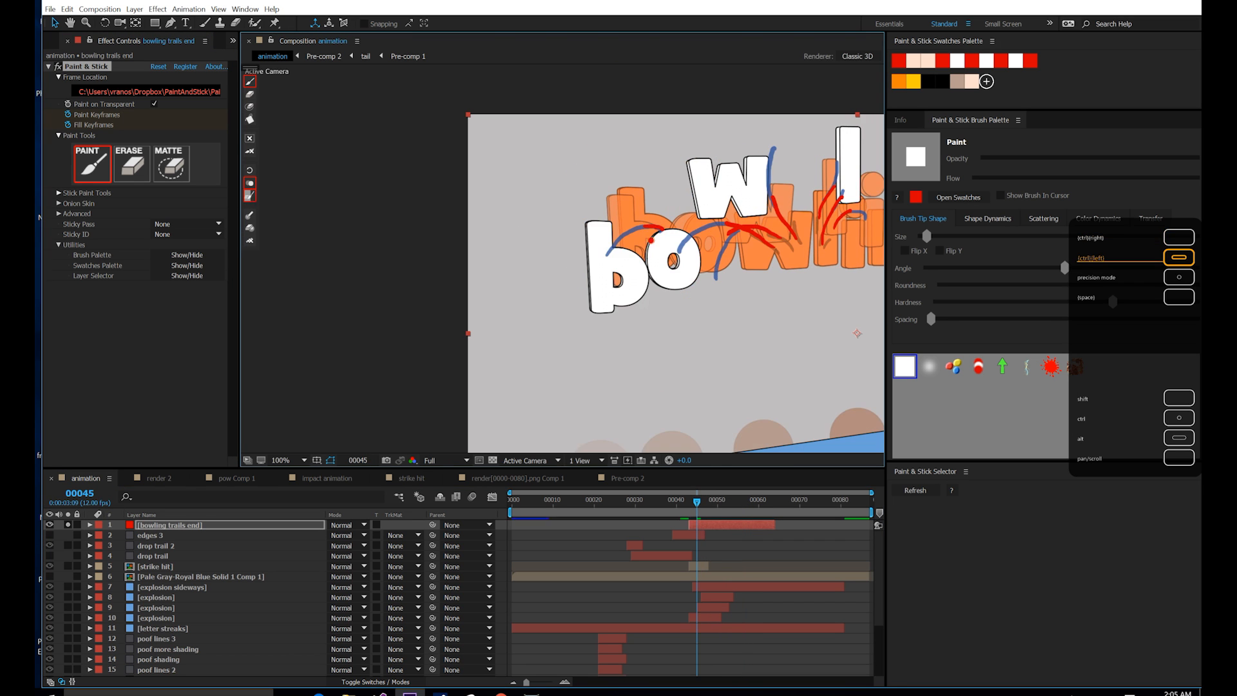
key(ctrl+Right)
key(ctrl+Right)
key(ctrl+Right)
key(ctrl+Right)
key(ctrl+Right)
key(ctrl+Right)
key(ctrl+Right)
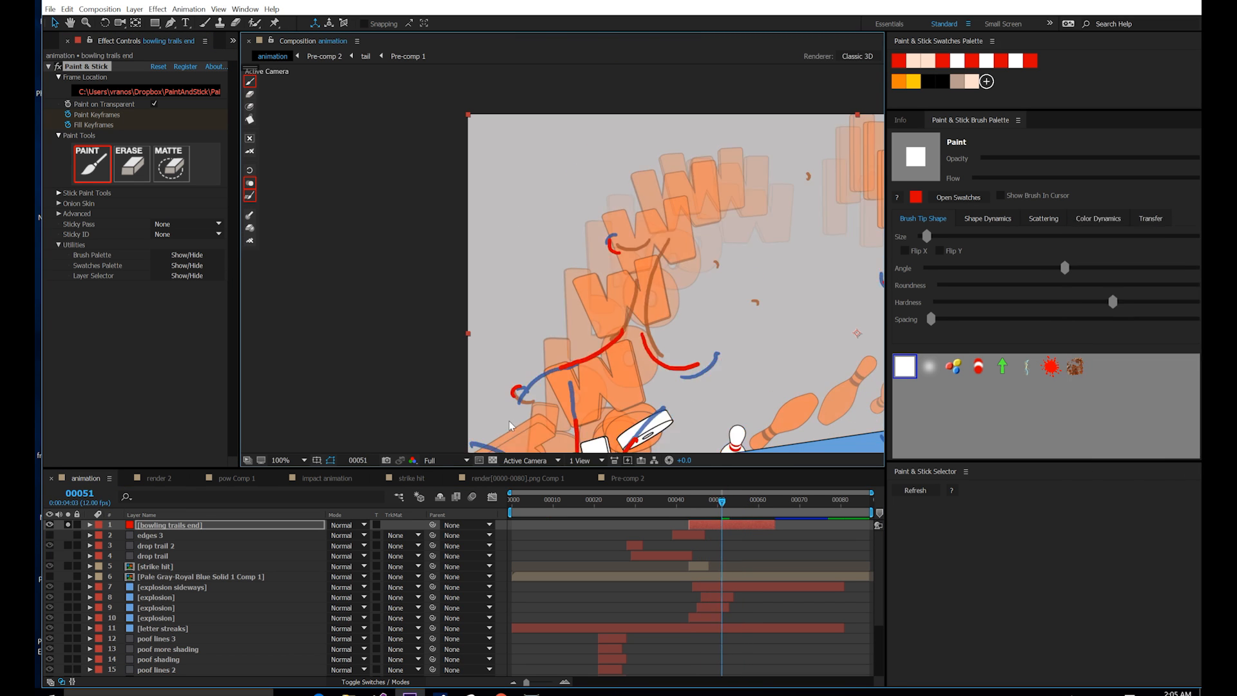
Step: Extend the red trail beneath the letter w into an upward-curling arc across frames 49 to 52
key(ctrl+Left)
key(ctrl+Left)
key(ctrl+Left)
key(ctrl+Left)
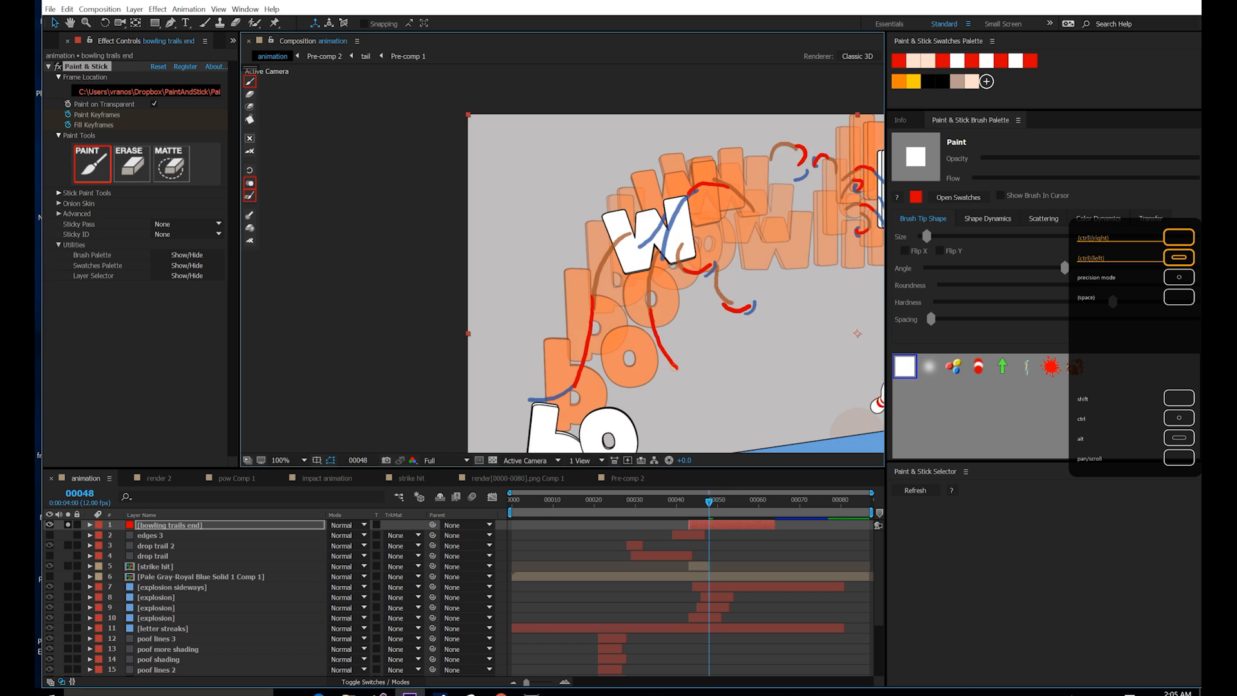
key(ctrl+Right)
key(ctrl+Right)
key(ctrl+Right)
key(ctrl+Right)
key(ctrl+Right)
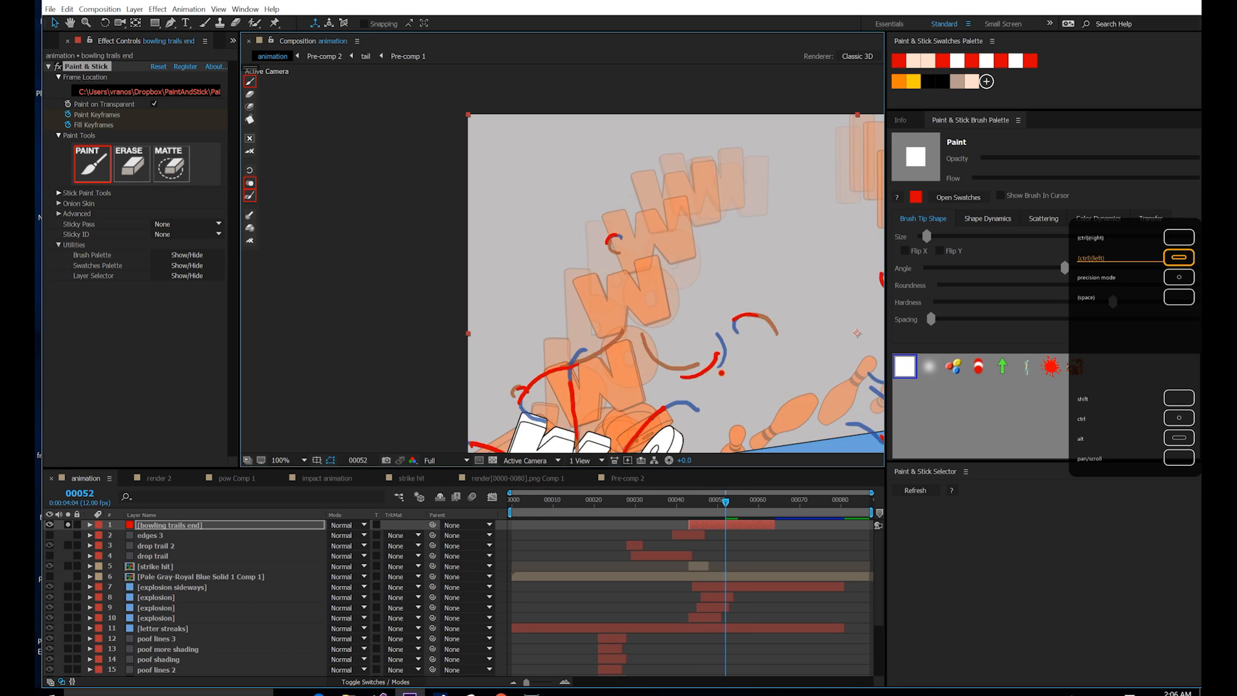
Step: Paint a red trail that rises out of the picture above the letter w and drops back in at frame 50
key(ctrl+Left)
key(ctrl+Left)
key(ctrl+Left)
key(ctrl+Left)
key(ctrl+Left)
key(ctrl+Left)
key(ctrl+Left)
key(ctrl+Left)
key(ctrl+Right)
key(ctrl+Right)
key(ctrl+Right)
key(ctrl+Right)
key(ctrl+Right)
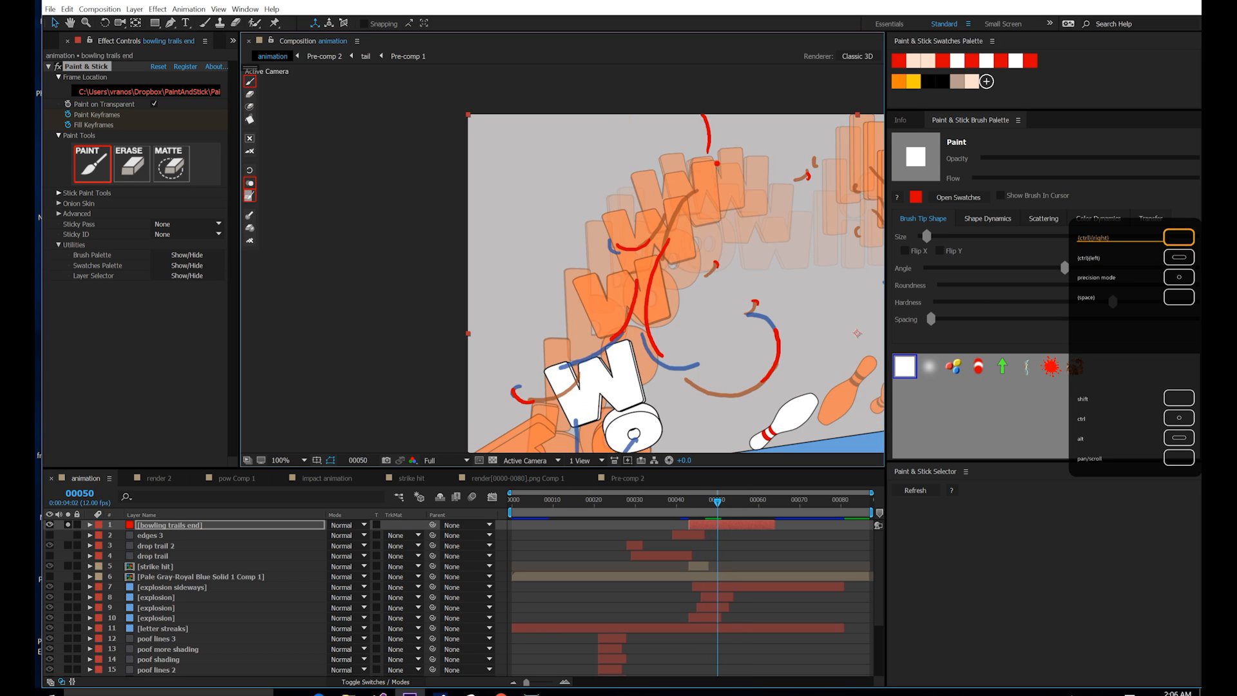
key(ctrl+Right)
key(ctrl+Right)
key(ctrl+Right)
key(ctrl+Right)
key(ctrl+Right)
Step: Paint a red trail dropping from beneath the word toward the lane up to frame 47
key(ctrl+Left)
key(ctrl+Left)
key(ctrl+Left)
key(ctrl+Left)
key(ctrl+Left)
key(ctrl+Left)
key(ctrl+Left)
key(ctrl+Left)
key(ctrl+Left)
key(ctrl+Left)
key(ctrl+Left)
key(ctrl+Right)
key(ctrl+Right)
key(ctrl+Right)
key(ctrl+Right)
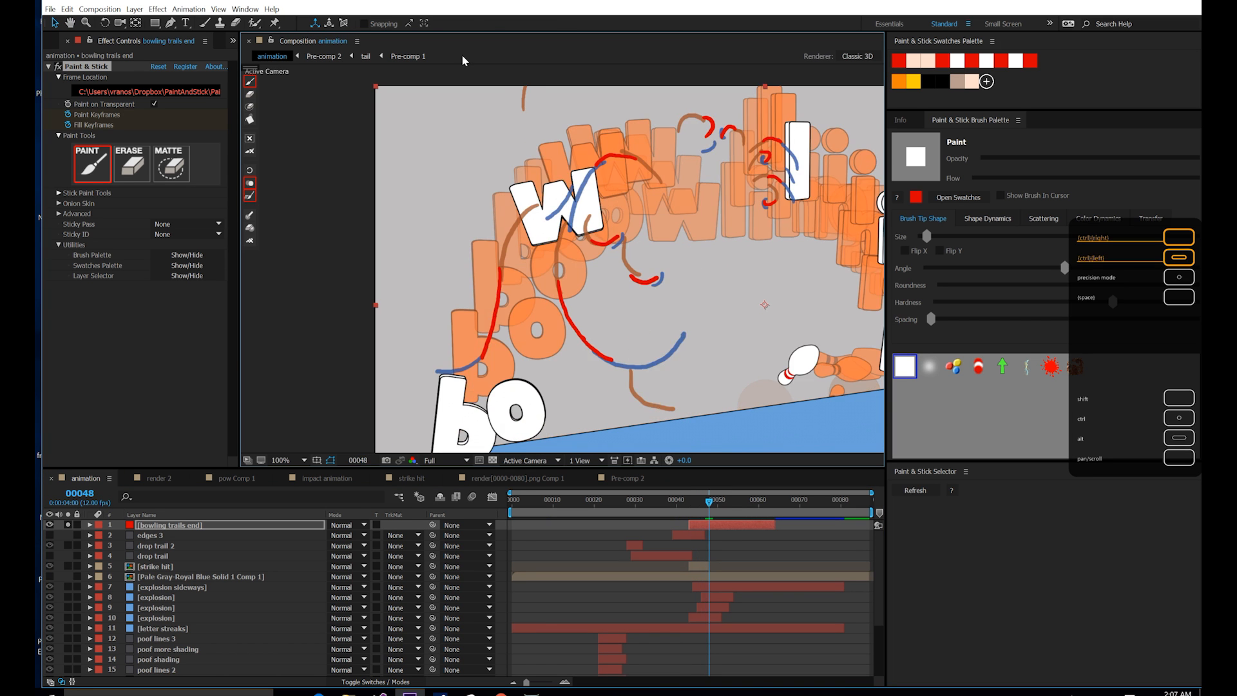
Step: Continue the dropping red trail into a curled hook over the lane from frame 47 to frame 49
key(ctrl+Left)
drag(662, 412, 638, 303)
key(ctrl+Right)
mouse_move(605, 263)
mouse_down()
mouse_move(647, 311)
mouse_move(696, 304)
mouse_up()
key(ctrl+Right)
key(ctrl+Right)
key(ctrl+Right)
key(ctrl+Left)
key(ctrl+Left)
Step: Set the onion skin's future frames to 0 and paint a red trail curving beneath l and i up to n on frames 44 to 46
click(58, 204)
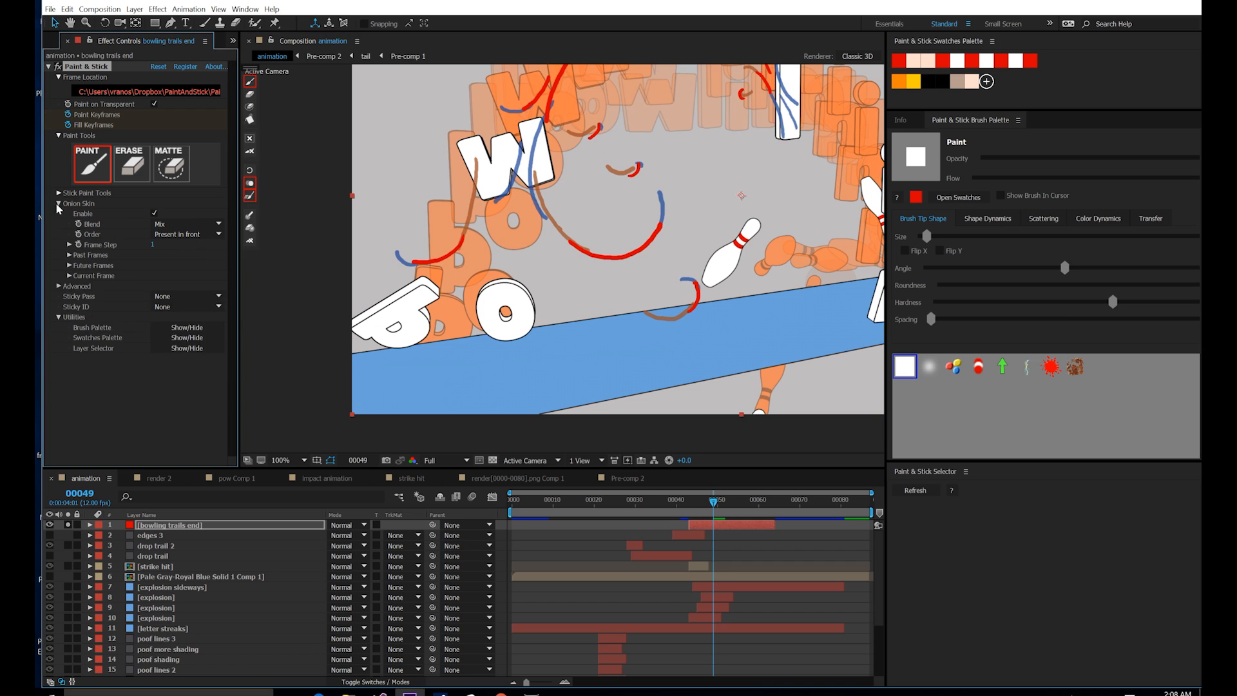
drag(153, 276, 145, 275)
key(ctrl+Left)
key(ctrl+Left)
key(ctrl+Left)
key(ctrl+Left)
key(ctrl+Left)
mouse_move(682, 167)
mouse_down()
mouse_move(564, 216)
mouse_move(638, 224)
mouse_up()
key(ctrl+Right)
key(ctrl+Right)
drag(638, 224, 679, 188)
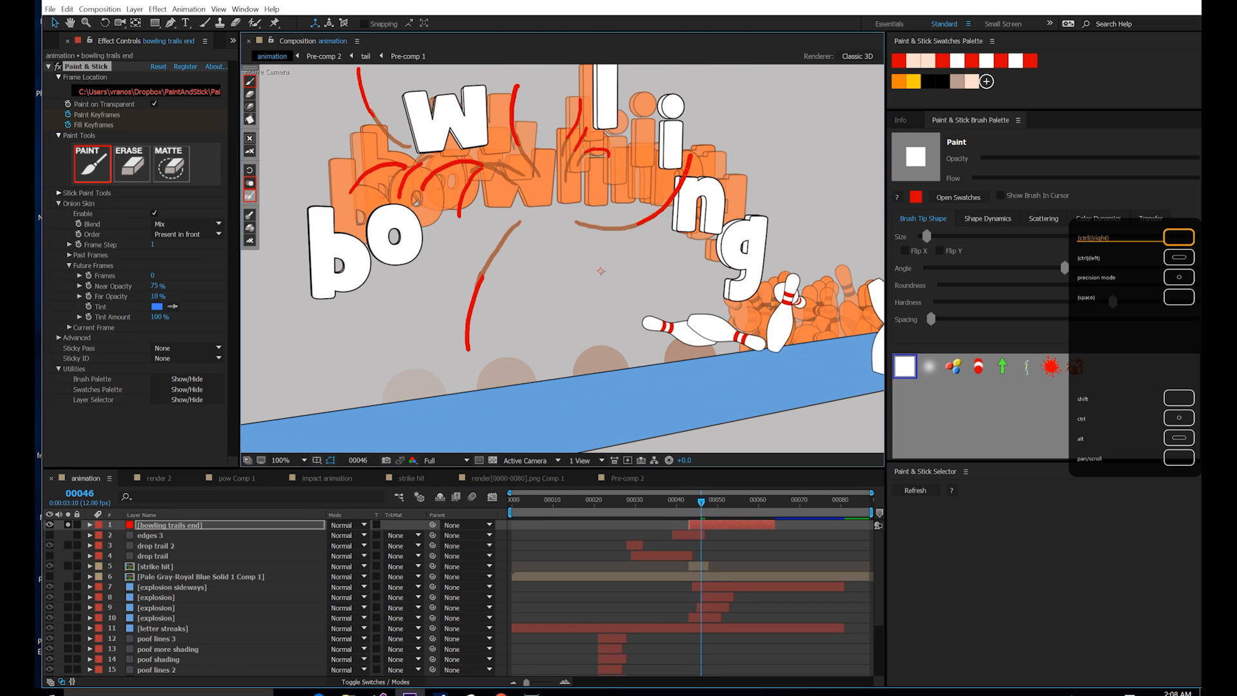
Step: Carry the red trail near the letter n onward from frame 47 so it loops back over the letter l
key(ctrl+Right)
key(ctrl+Right)
key(ctrl+Right)
key(ctrl+Right)
key(ctrl+Right)
key(ctrl+Left)
key(ctrl+Left)
key(ctrl+Left)
key(ctrl+Left)
key(ctrl+Left)
key(ctrl+Left)
key(ctrl+Left)
key(ctrl+Left)
Step: Add a red trail falling beside the letter l toward the letter i, working forward to frame 50
click(622, 181)
key(ctrl+Right)
key(ctrl+Right)
key(ctrl+Right)
key(ctrl+Right)
key(ctrl+Right)
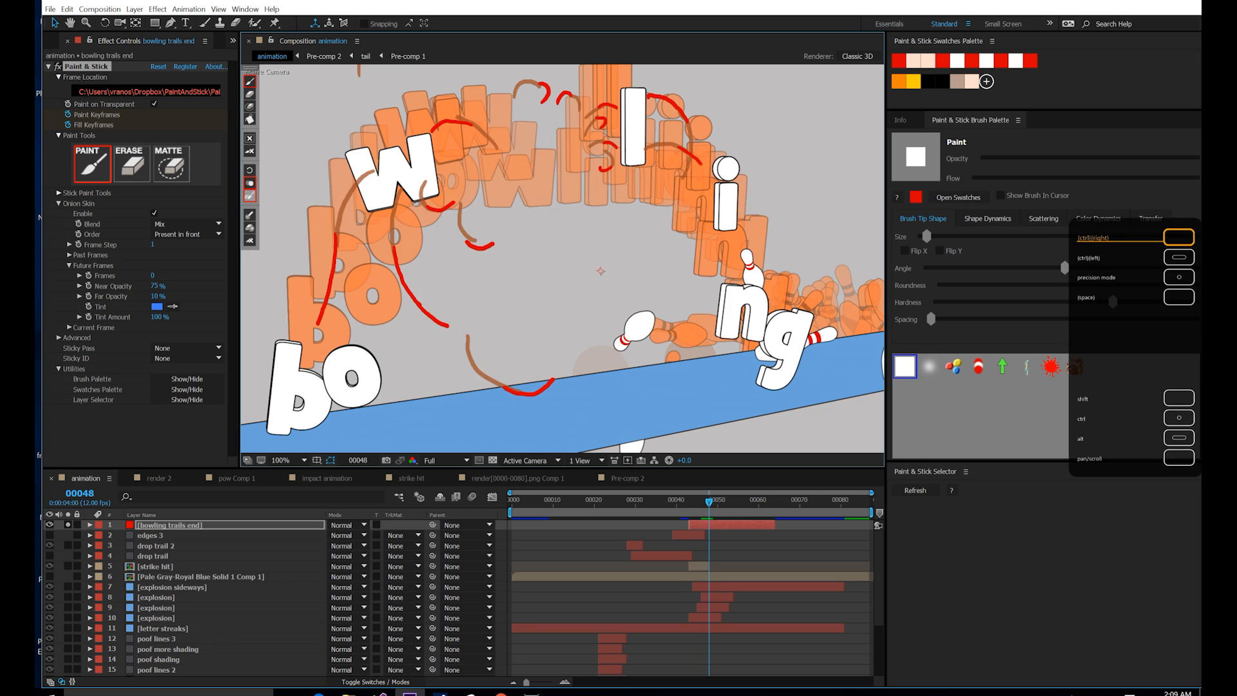
key(ctrl+Right)
key(ctrl+Right)
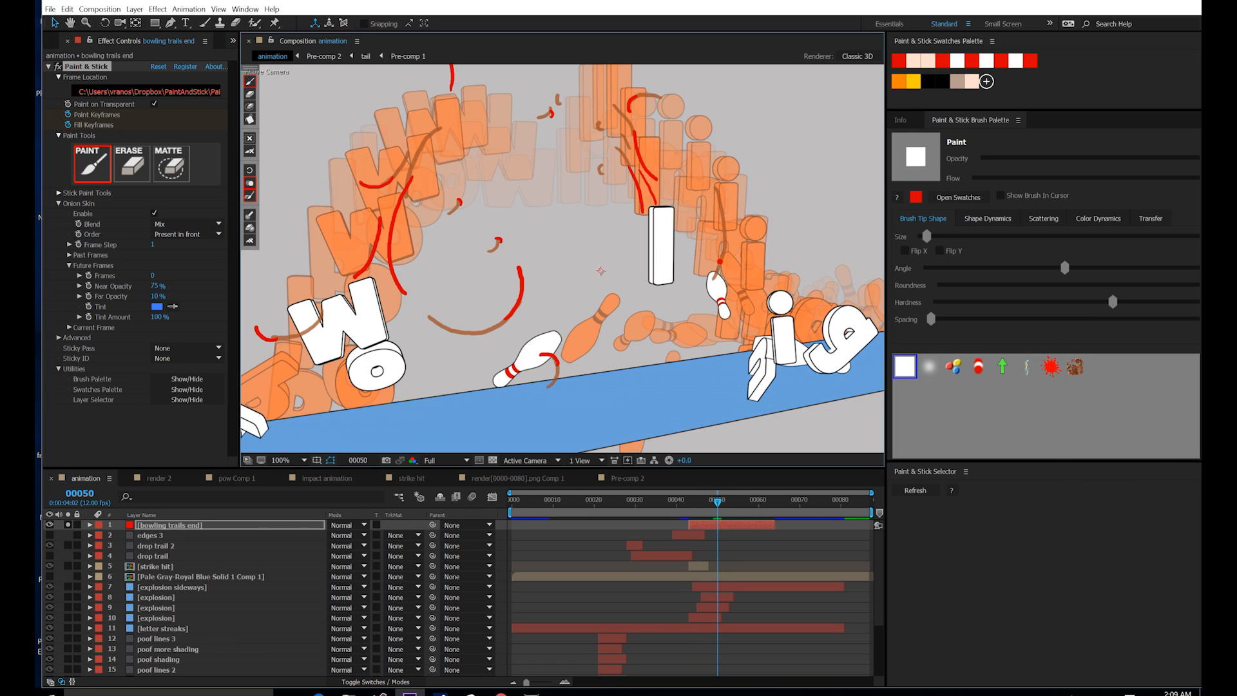
Step: Paint another red trail sweeping from the letter l up past the dot of the i, through frame 46
key(ctrl+Left)
key(ctrl+Left)
key(ctrl+Left)
key(ctrl+Left)
key(ctrl+Left)
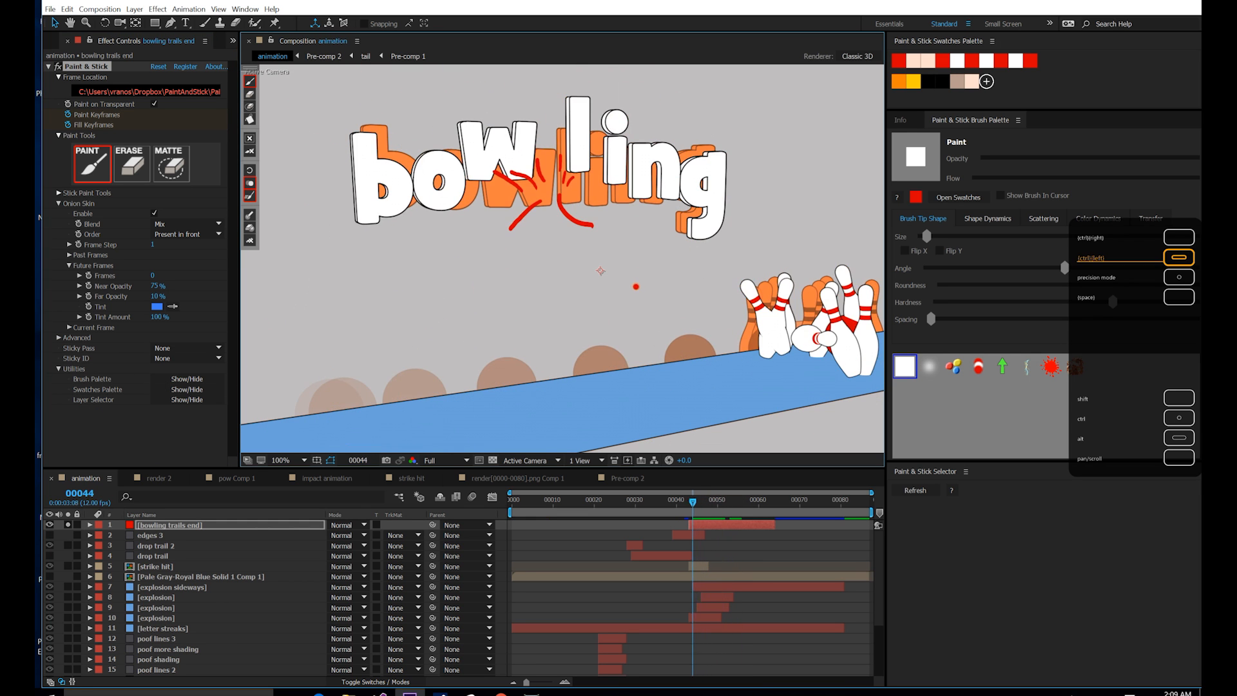
key(ctrl+Right)
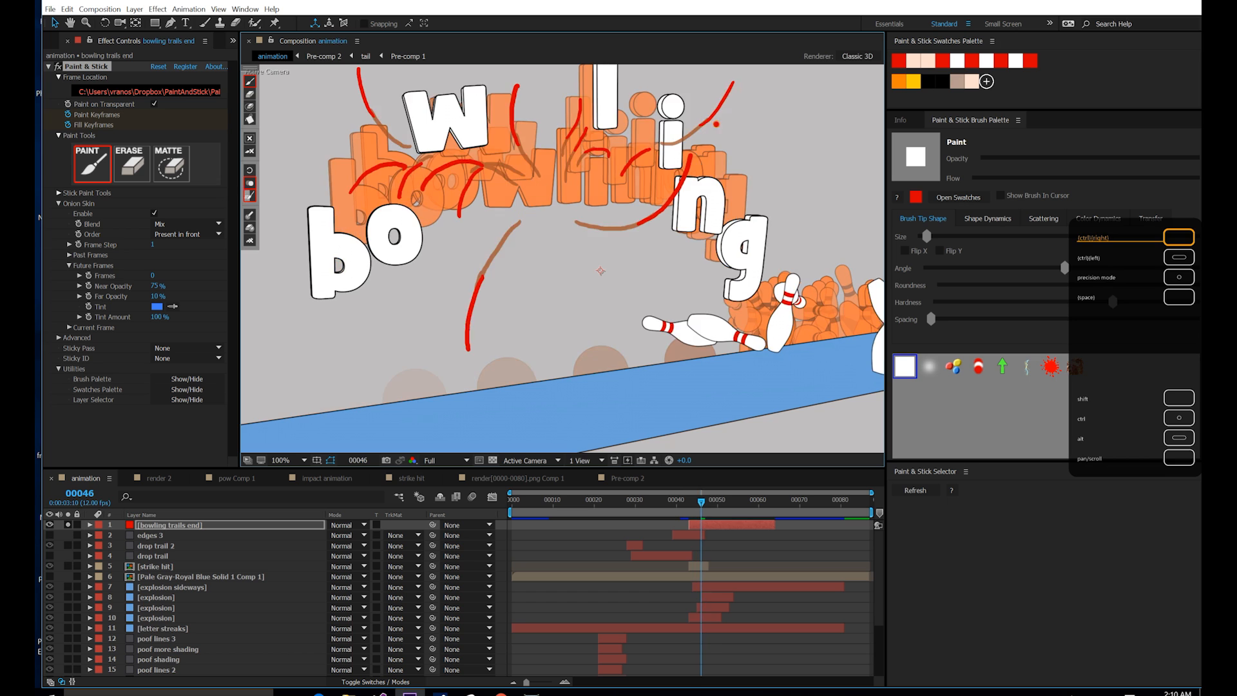
key(ctrl+Right)
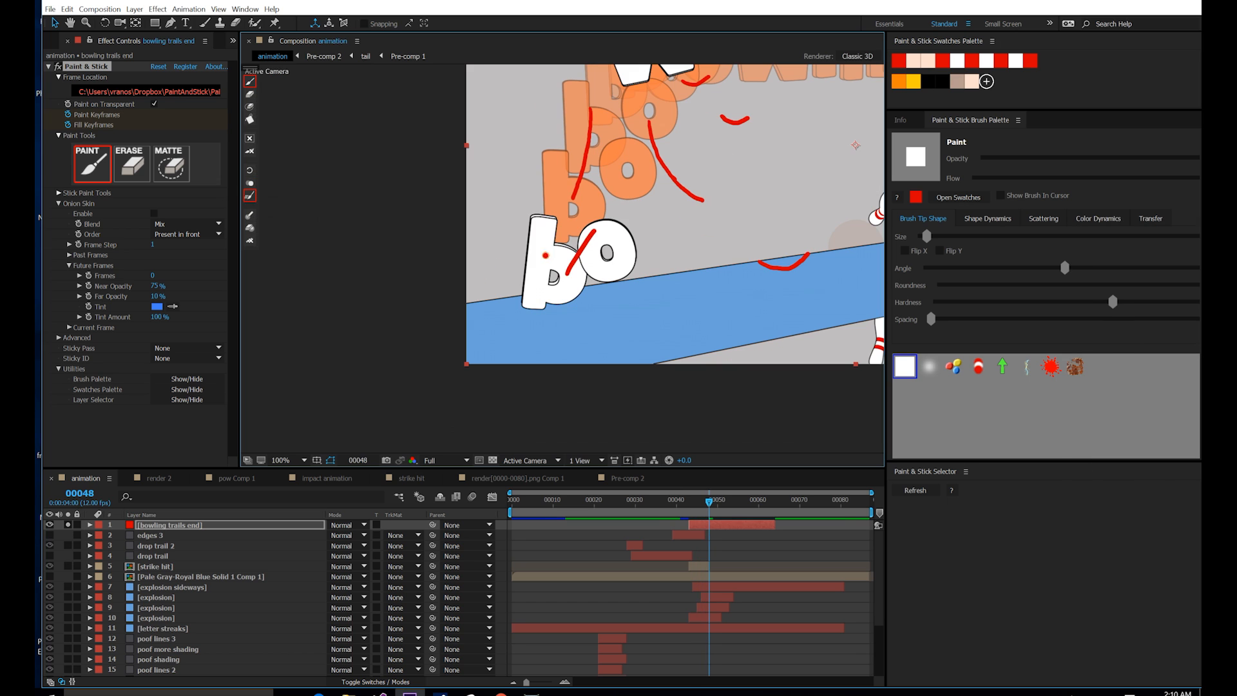
drag(538, 218, 550, 265)
drag(496, 250, 533, 273)
drag(494, 332, 540, 288)
key(ctrl+z)
key(ctrl+z)
key(ctrl+z)
key(ctrl+z)
Step: Paint red impact strokes over the letters b and o on frame 48 and around the o on frame 49
drag(533, 222, 549, 279)
drag(607, 252, 565, 290)
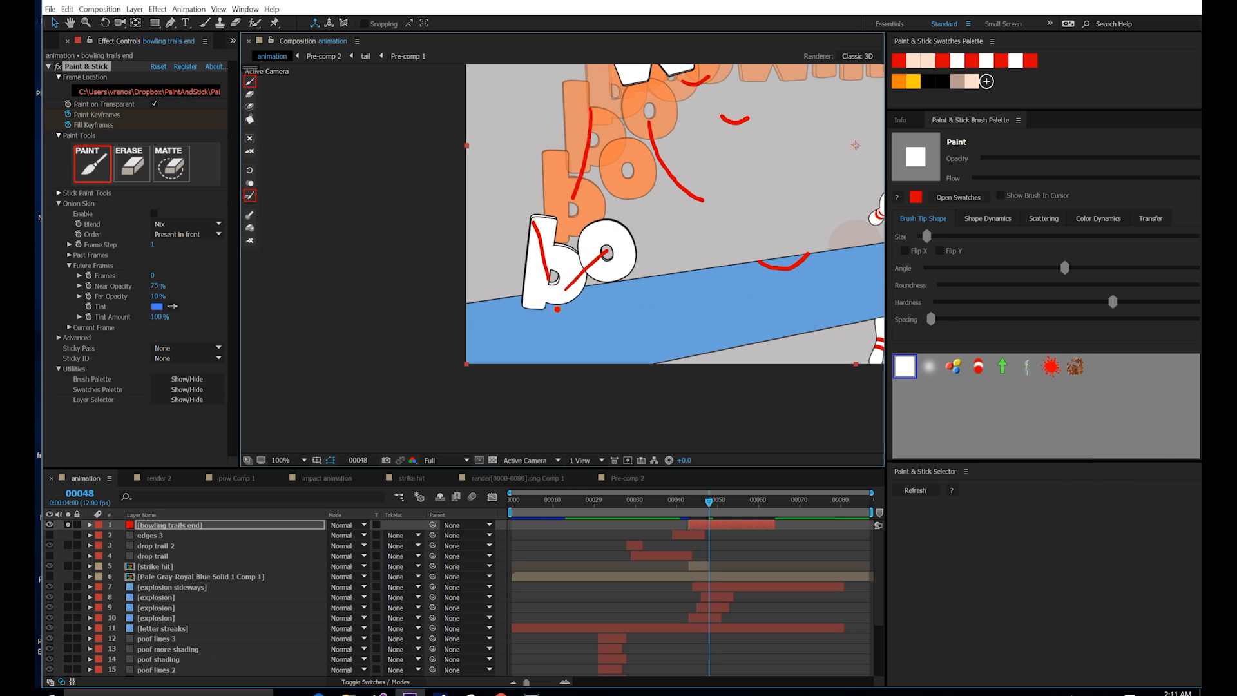
key(ctrl+Right)
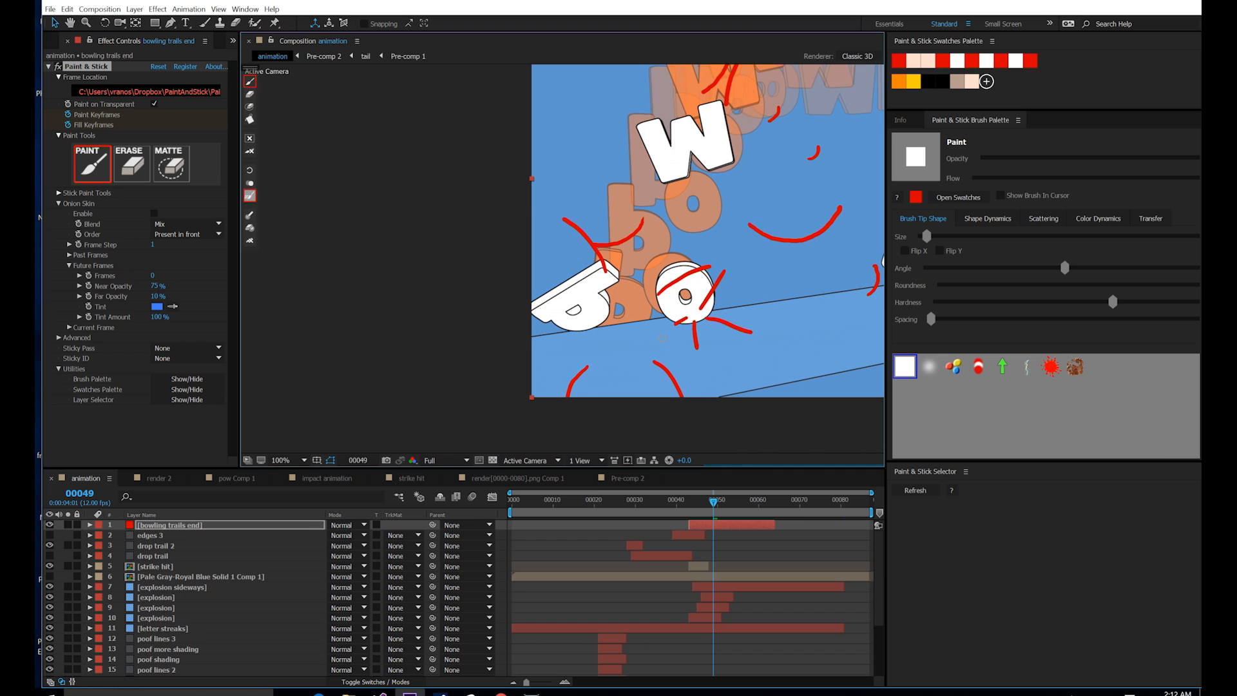
drag(684, 320, 660, 334)
drag(644, 277, 685, 301)
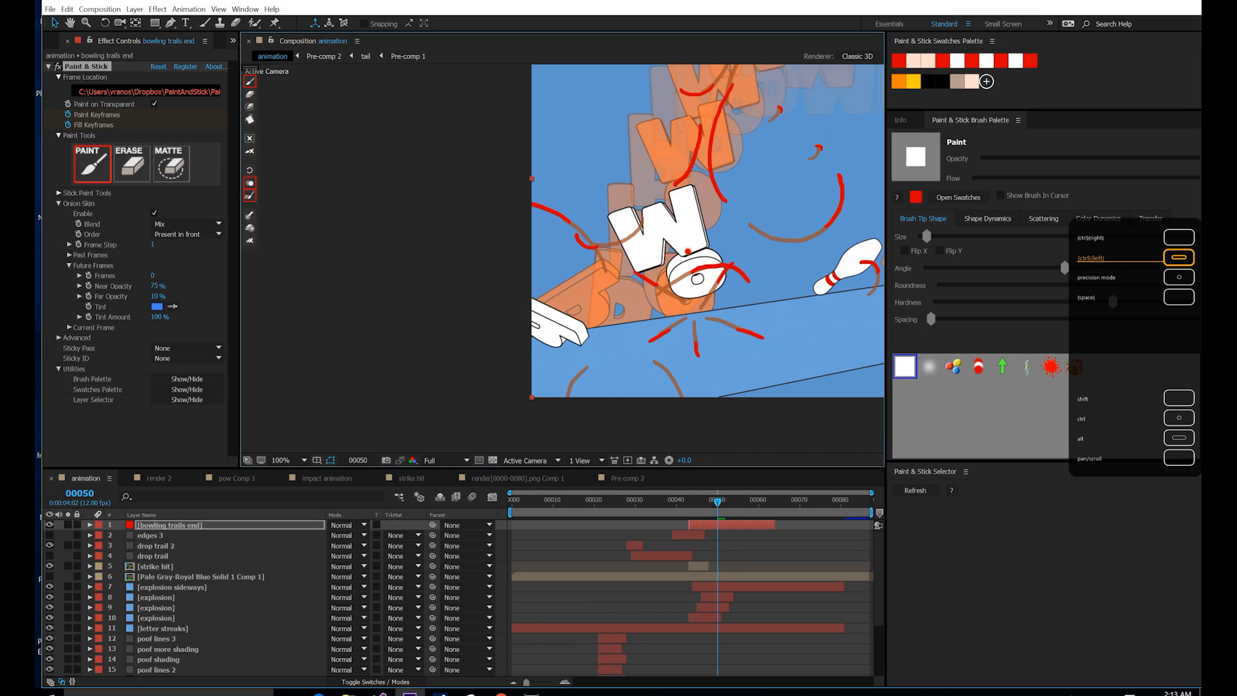
key(ctrl+Right)
key(ctrl+Right)
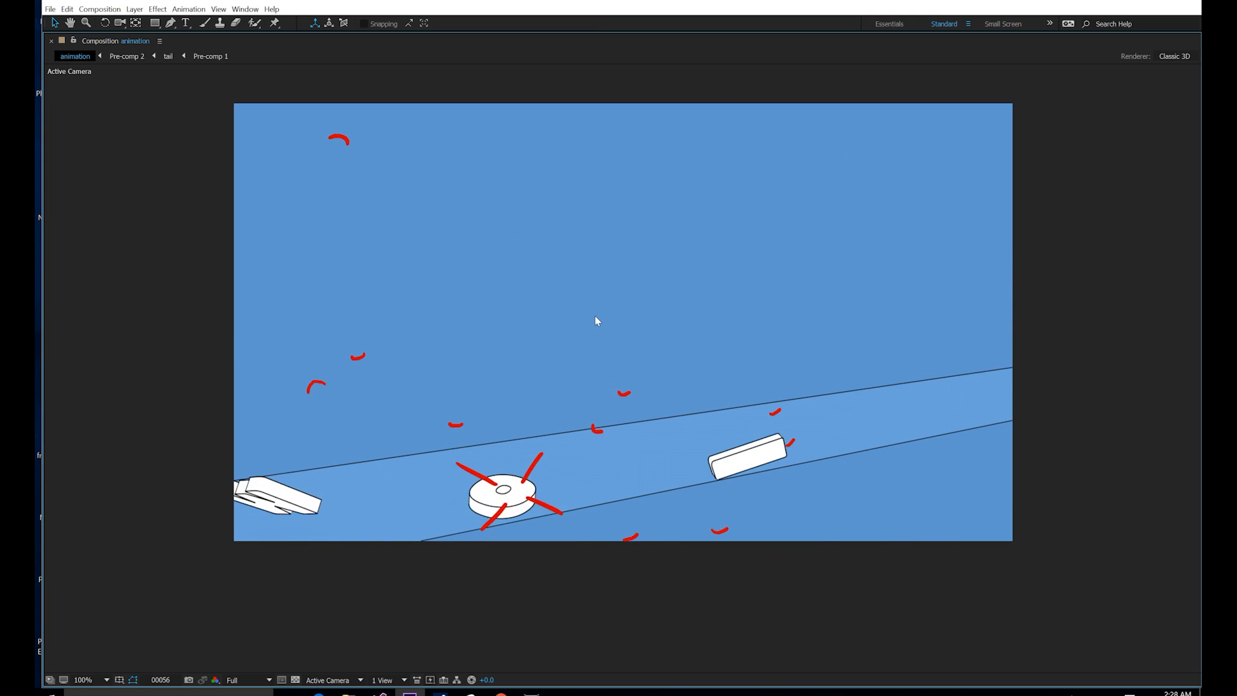
Step: Stop the maximized preview, restore the panel layout and scrub to frame 53 with the whole composition in view
key(space)
key(grave)
key(space)
drag(560, 221, 590, 295)
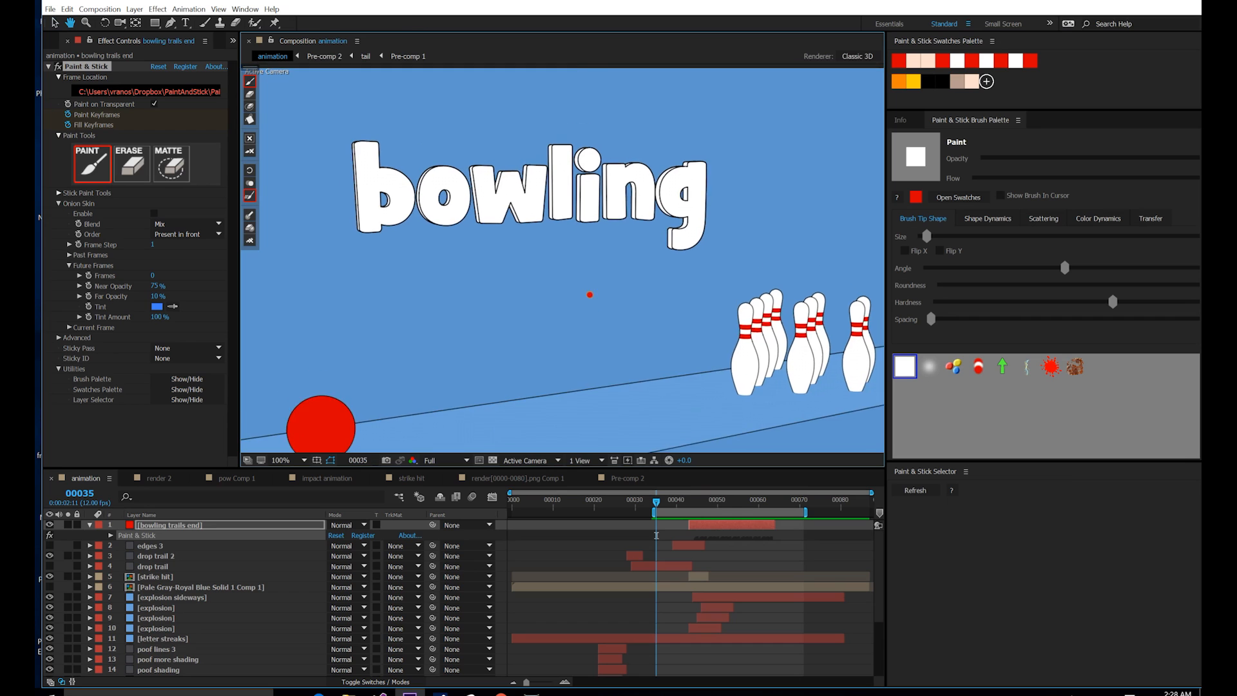
key(comma)
key(comma)
drag(686, 502, 734, 515)
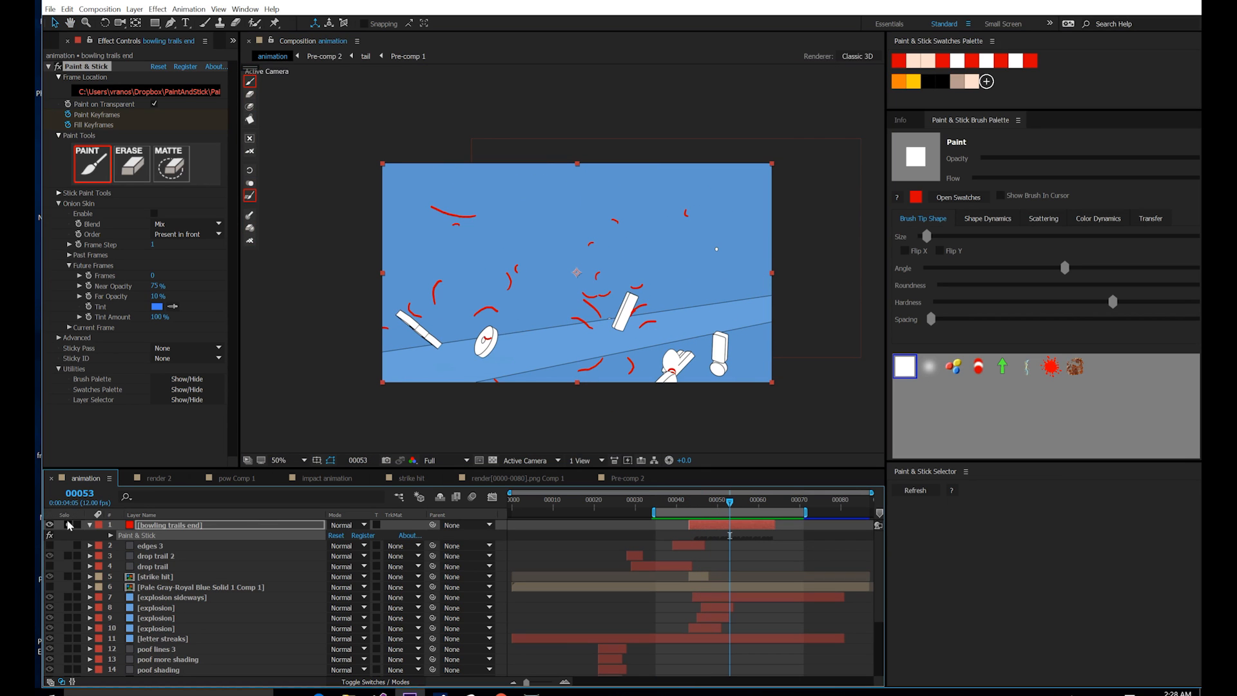
Step: Solo the bowling trails end layer and show it at frame 49
click(67, 525)
mouse_move(738, 506)
mouse_down()
mouse_move(686, 511)
mouse_move(714, 511)
mouse_up()
click(191, 532)
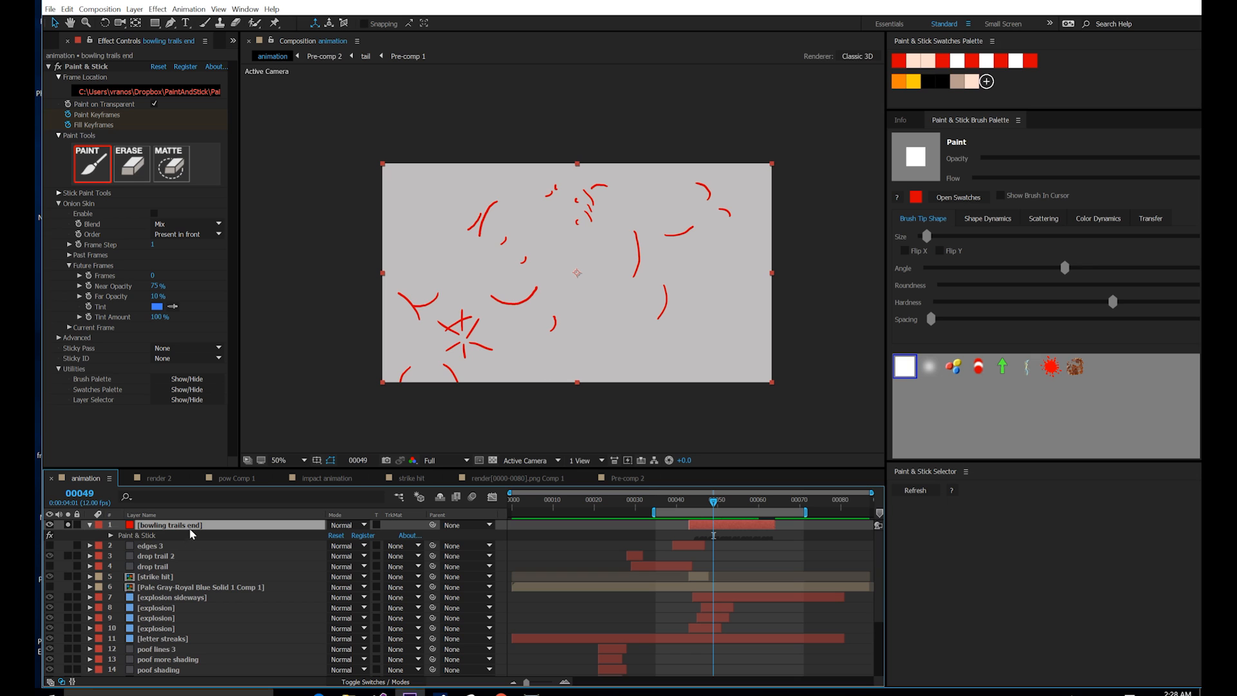
Step: Create a 1920 x 1080 px solid named bowling trails, sampling its red colour from the painted strokes
click(135, 10)
mouse_move(309, 23)
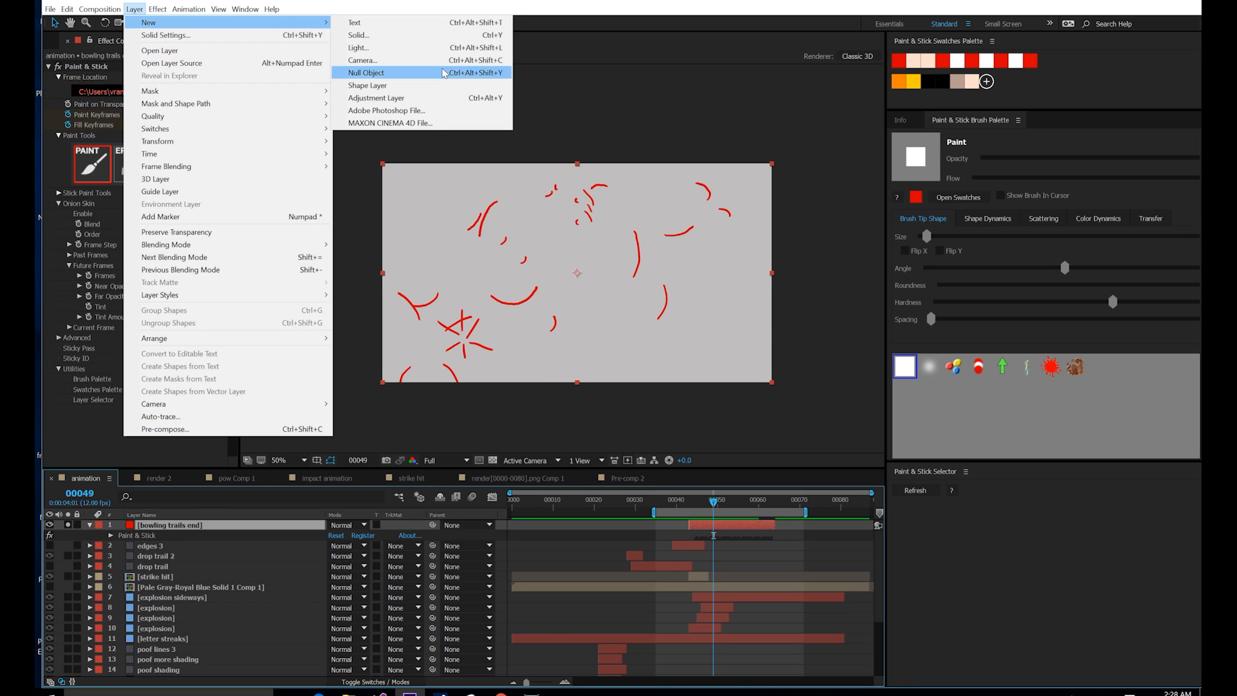
click(406, 36)
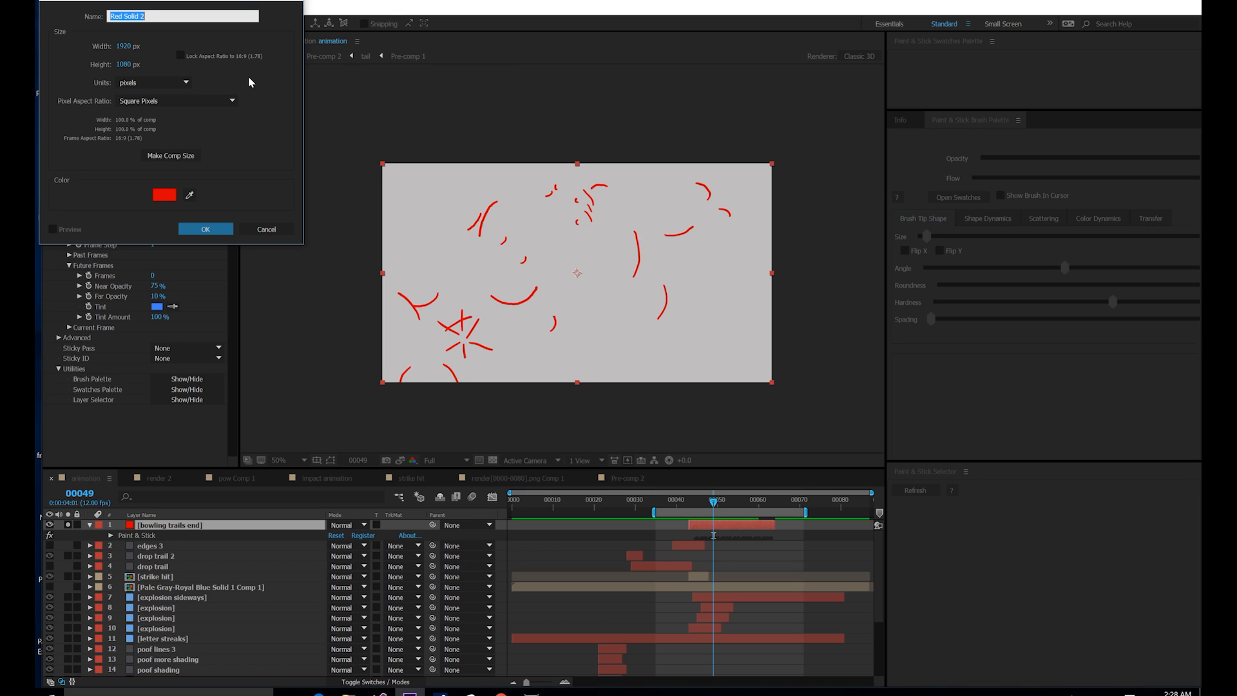
text(bowling trails)
click(189, 195)
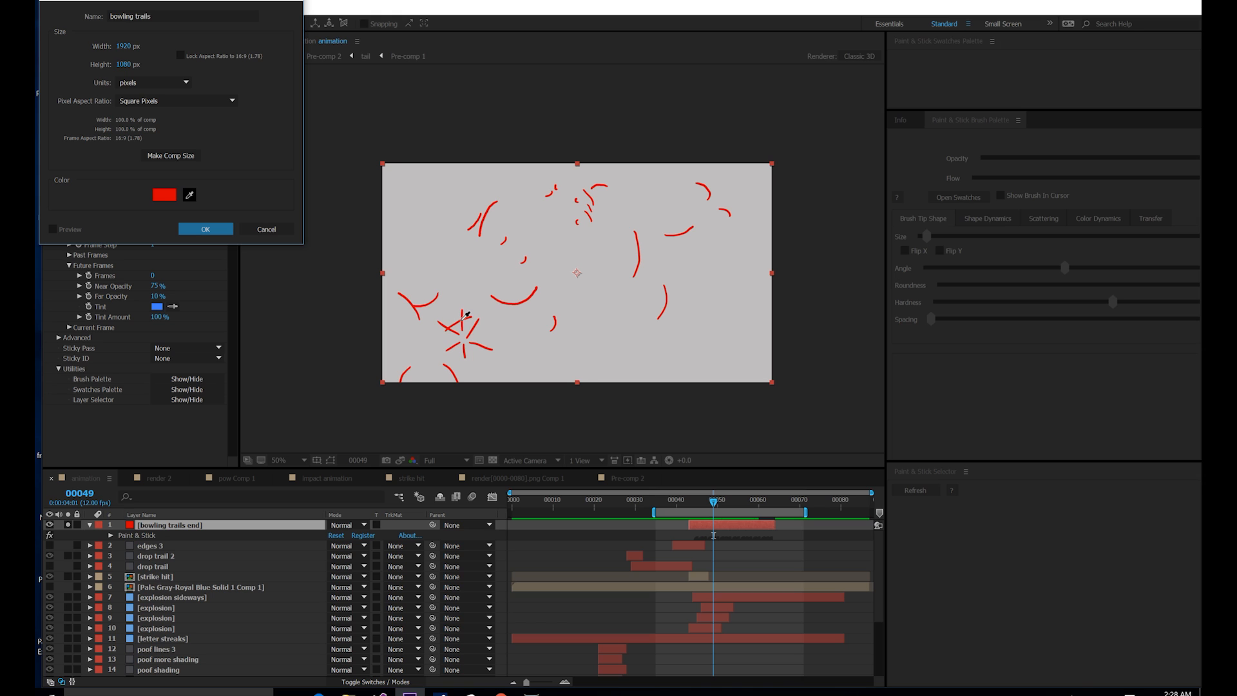
click(187, 230)
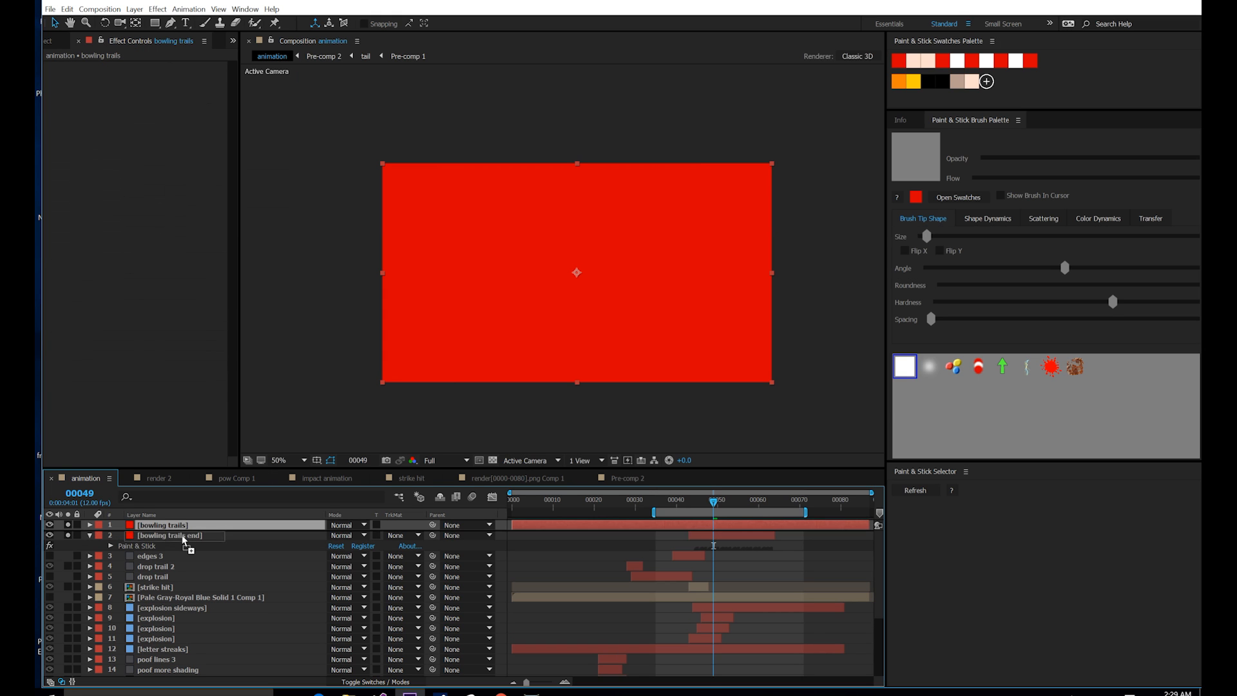
Step: Place the bowling trails solid beneath bowling trails end and matte it with that layer's alpha
key(ctrl+[)
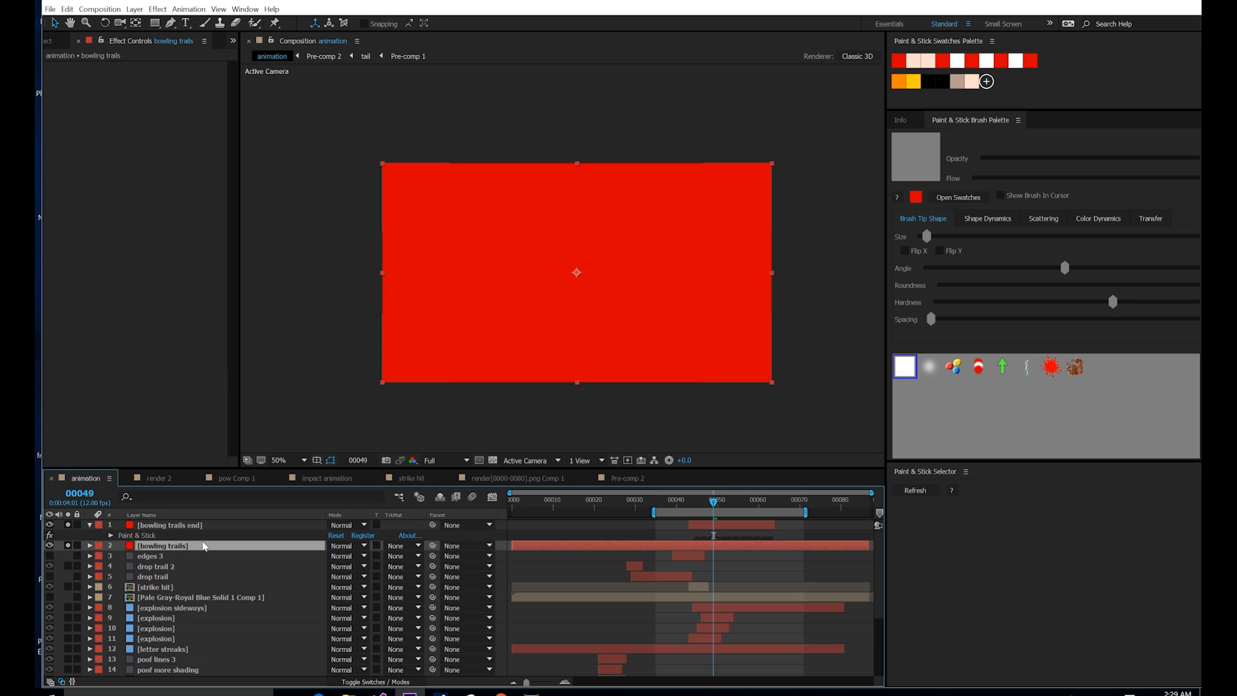
click(396, 546)
click(415, 573)
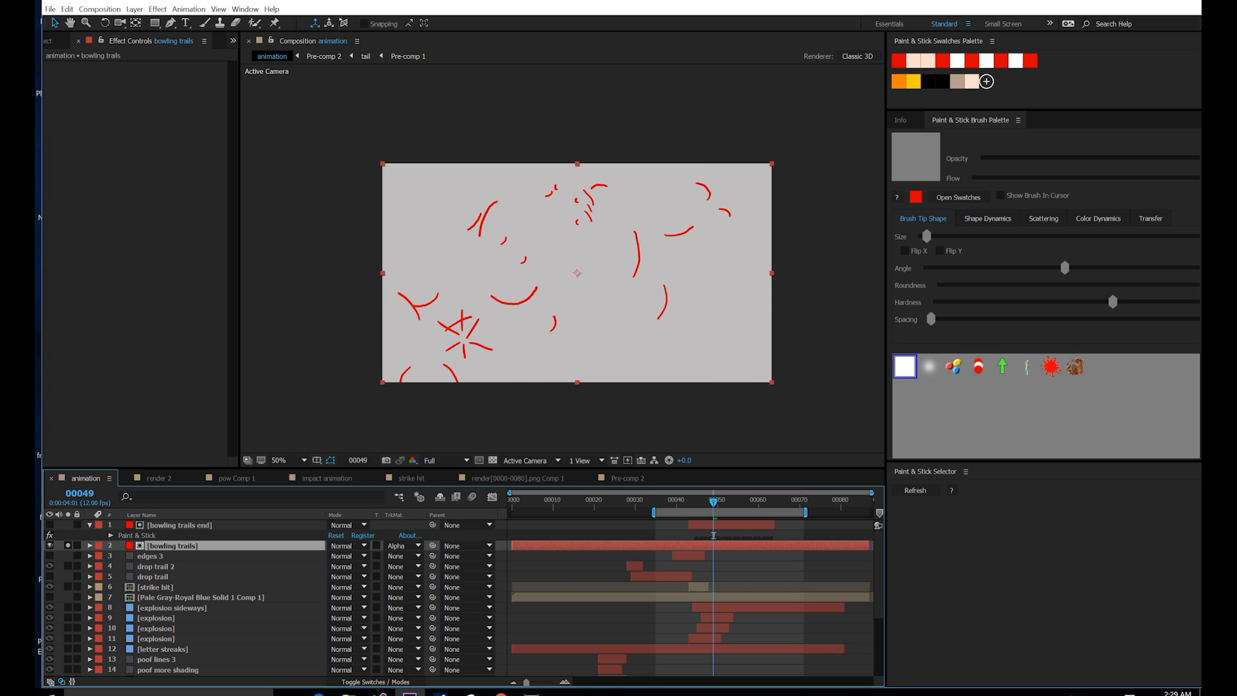
Step: Apply a 4-Color Gradient to the bowling trails solid, remove its track matte and go to frame 44
click(157, 9)
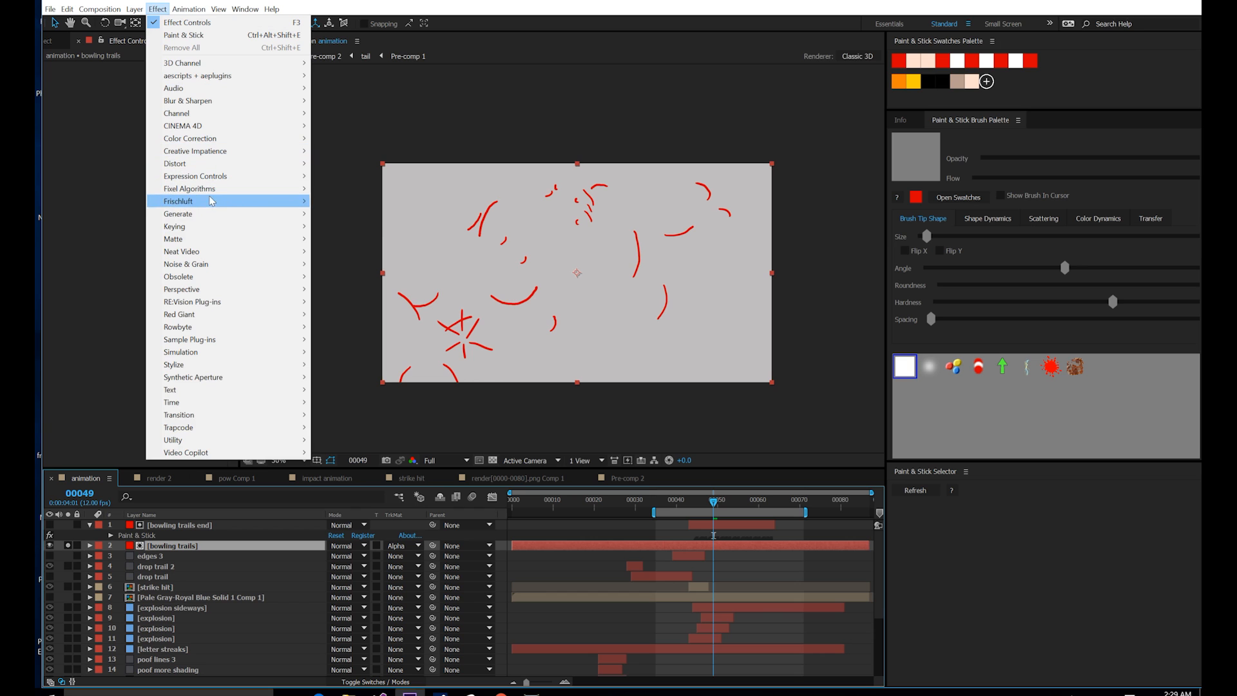
click(336, 219)
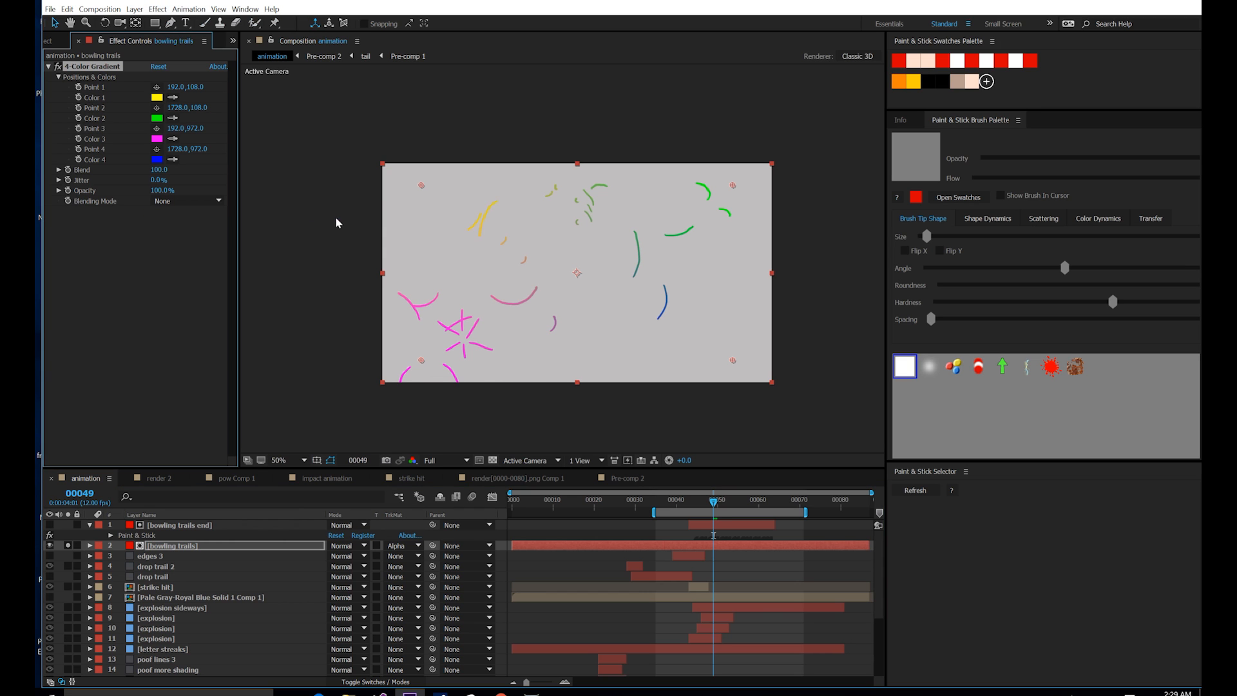
click(400, 549)
click(422, 554)
drag(710, 500, 693, 525)
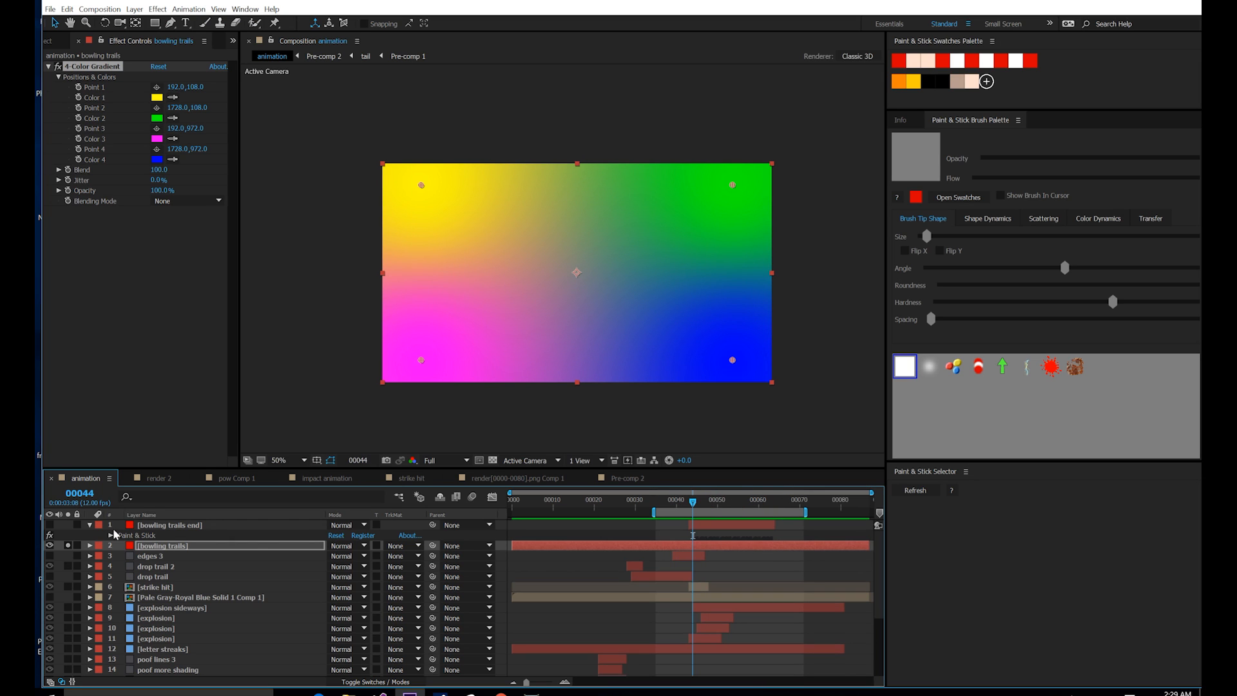
Step: Solo bowling trails end, return to frame 49 and set it as the gradient solid's alpha matte again
click(67, 525)
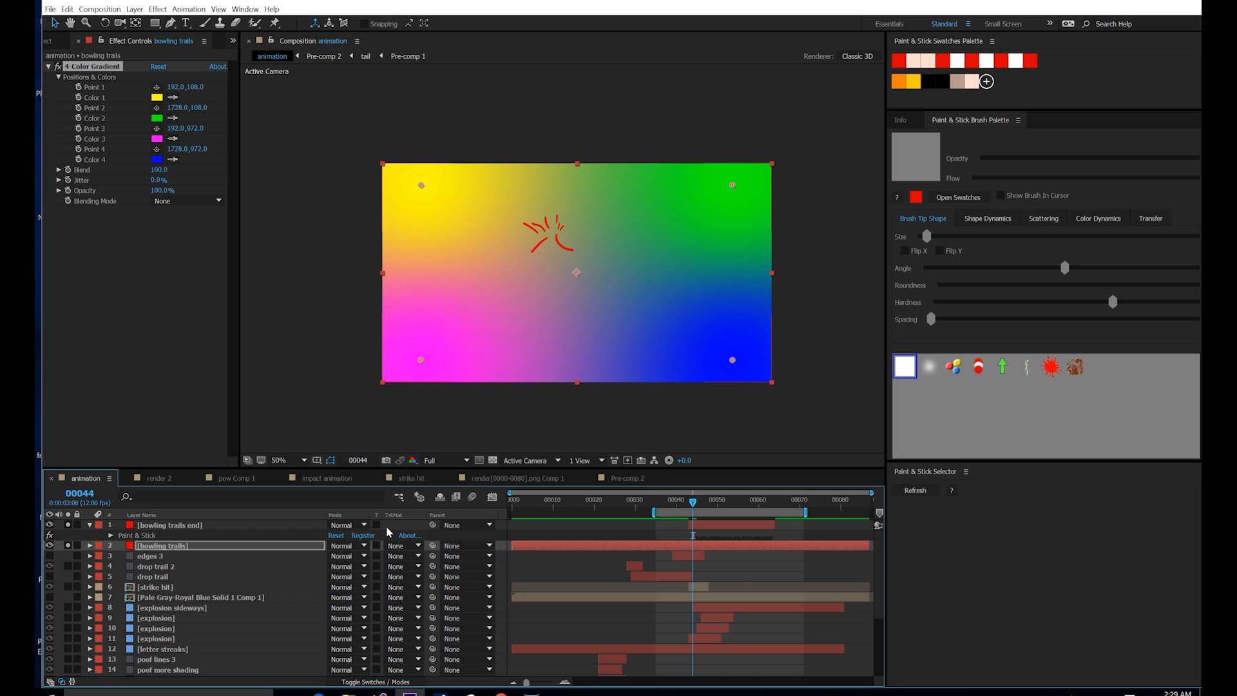
mouse_move(696, 507)
mouse_down()
mouse_move(737, 503)
mouse_move(713, 503)
mouse_up()
click(401, 545)
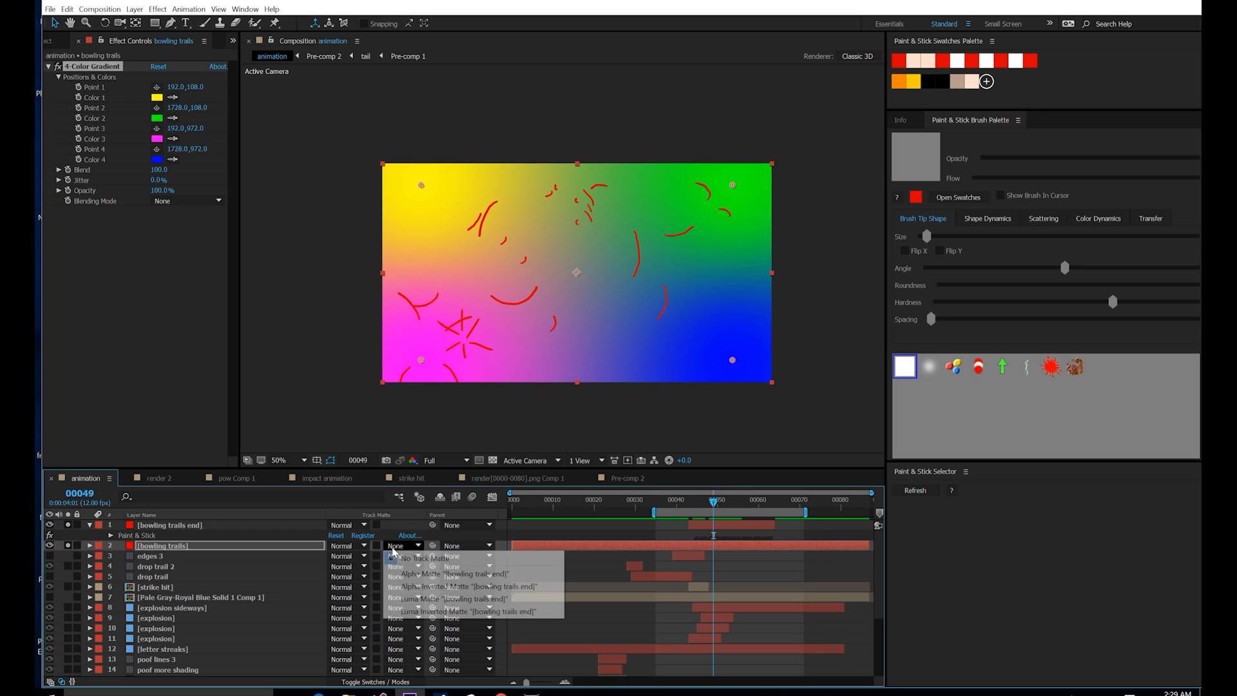
click(401, 574)
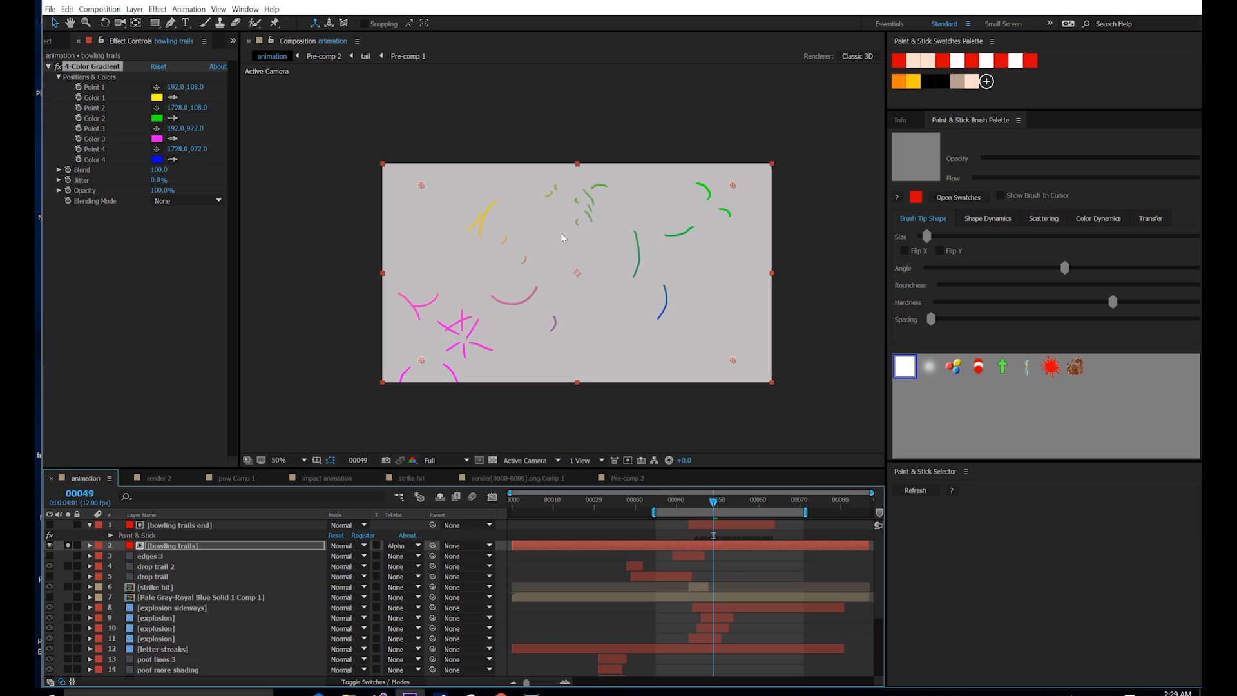
Step: Delete the 4-Color Gradient from the bowling trails solid and scrub to frame 52 to check the trails
click(92, 68)
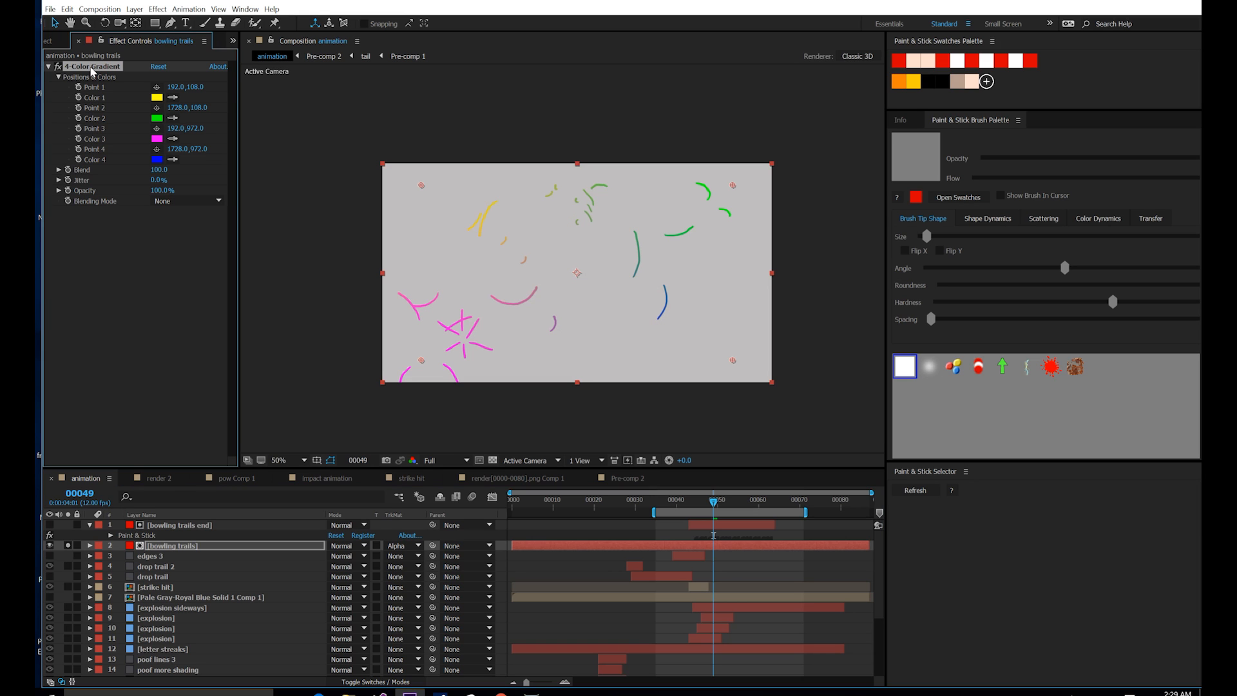
key(Delete)
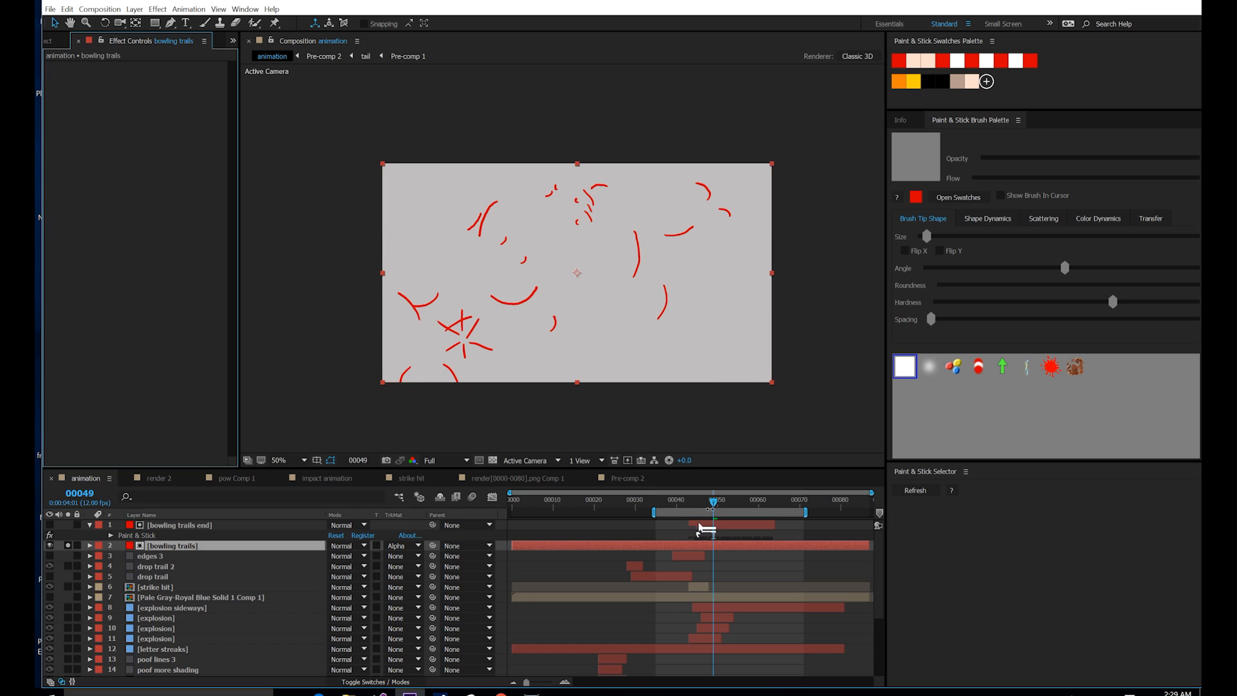
mouse_move(713, 506)
mouse_down()
mouse_move(692, 507)
mouse_move(726, 507)
mouse_up()
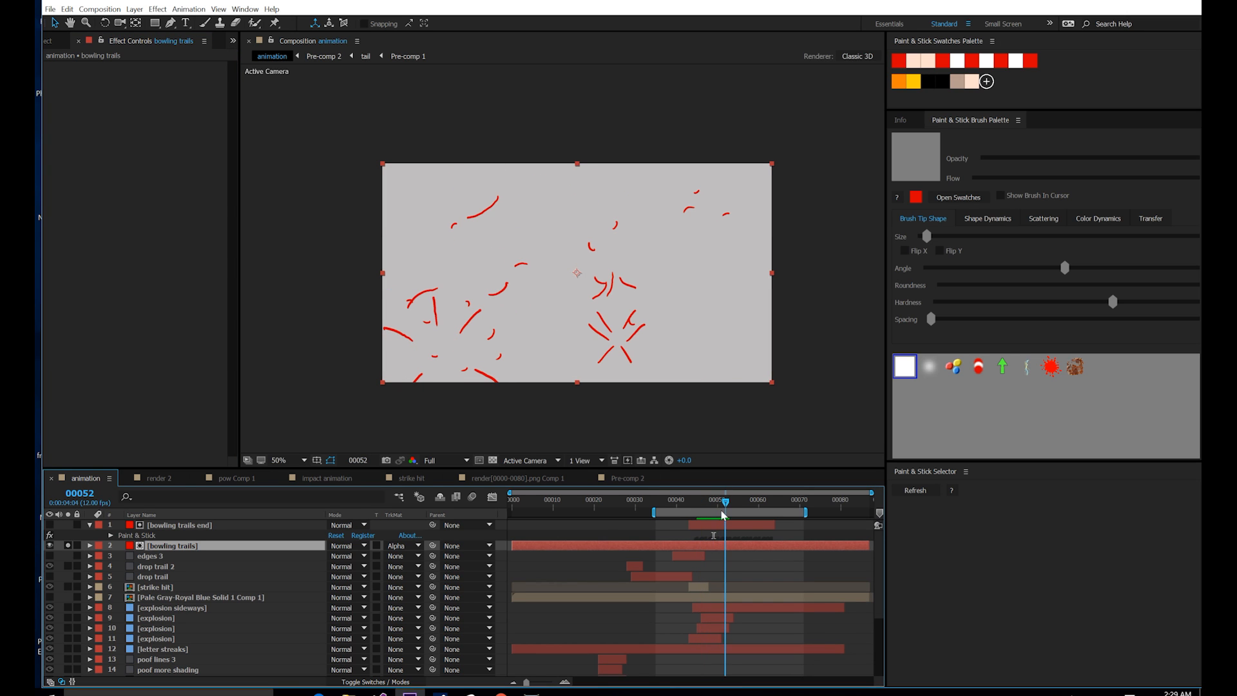
Step: Apply the Paint & Stick effect to the bowling trails solid and choose the white swatch as the paint colour
click(160, 9)
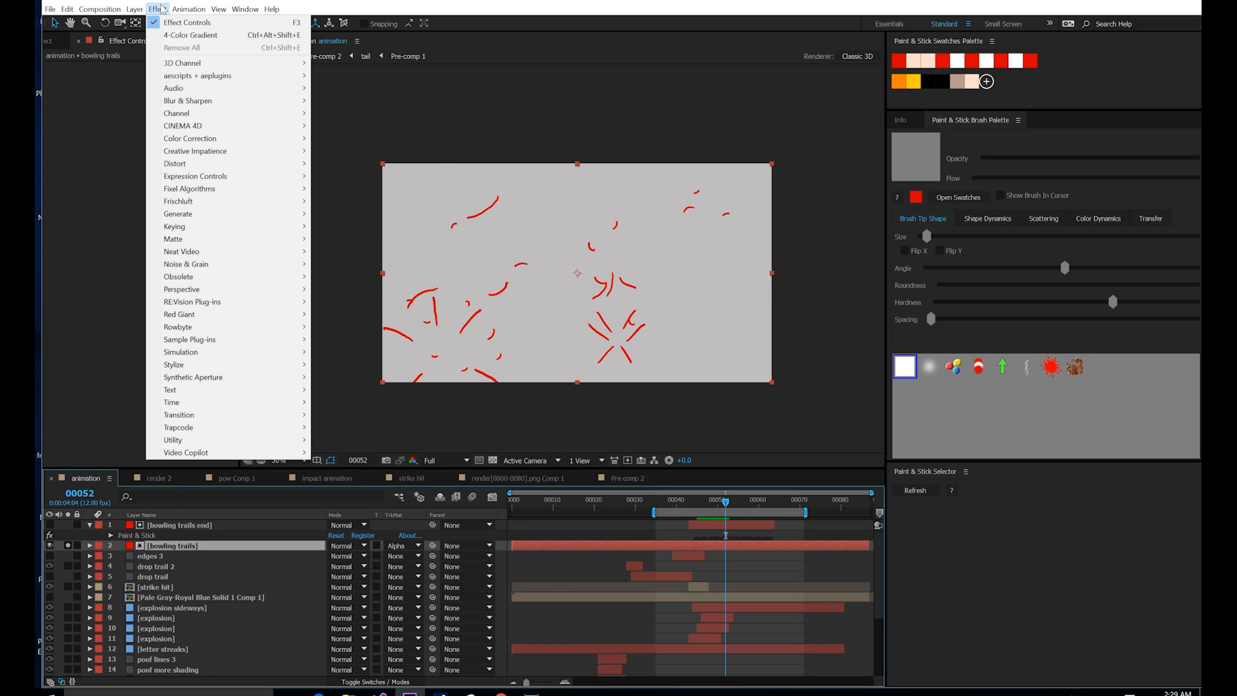
mouse_move(213, 75)
click(341, 76)
click(155, 103)
click(155, 104)
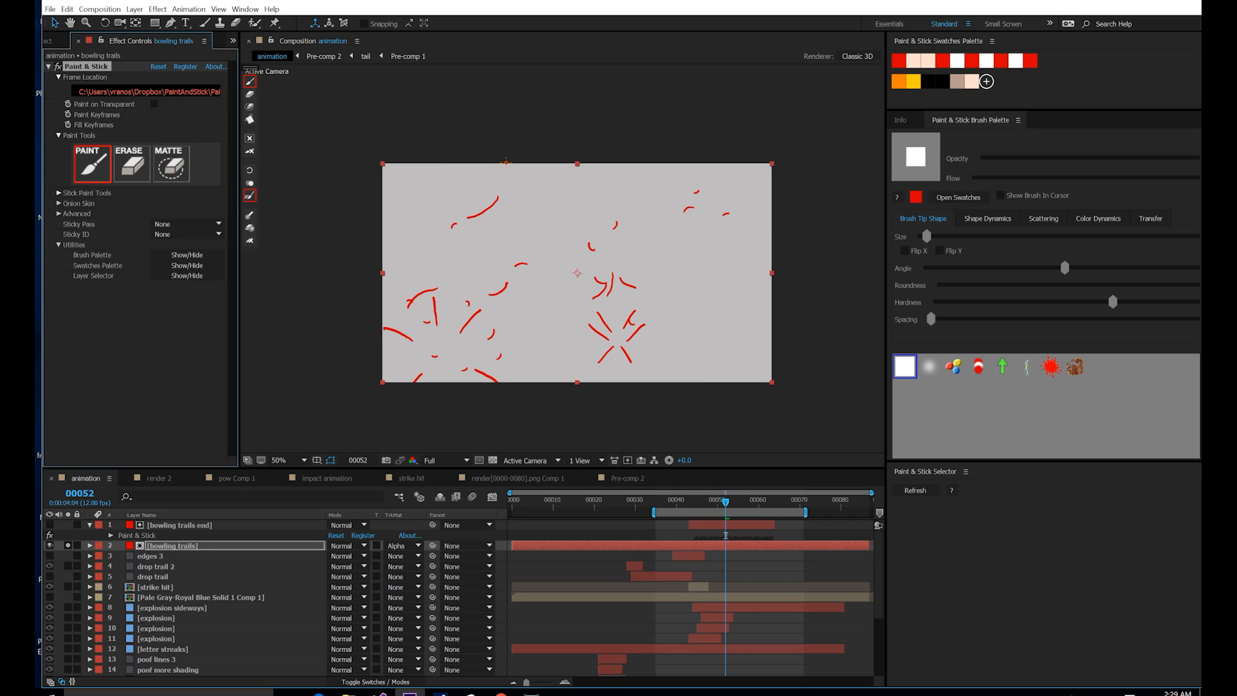
click(959, 61)
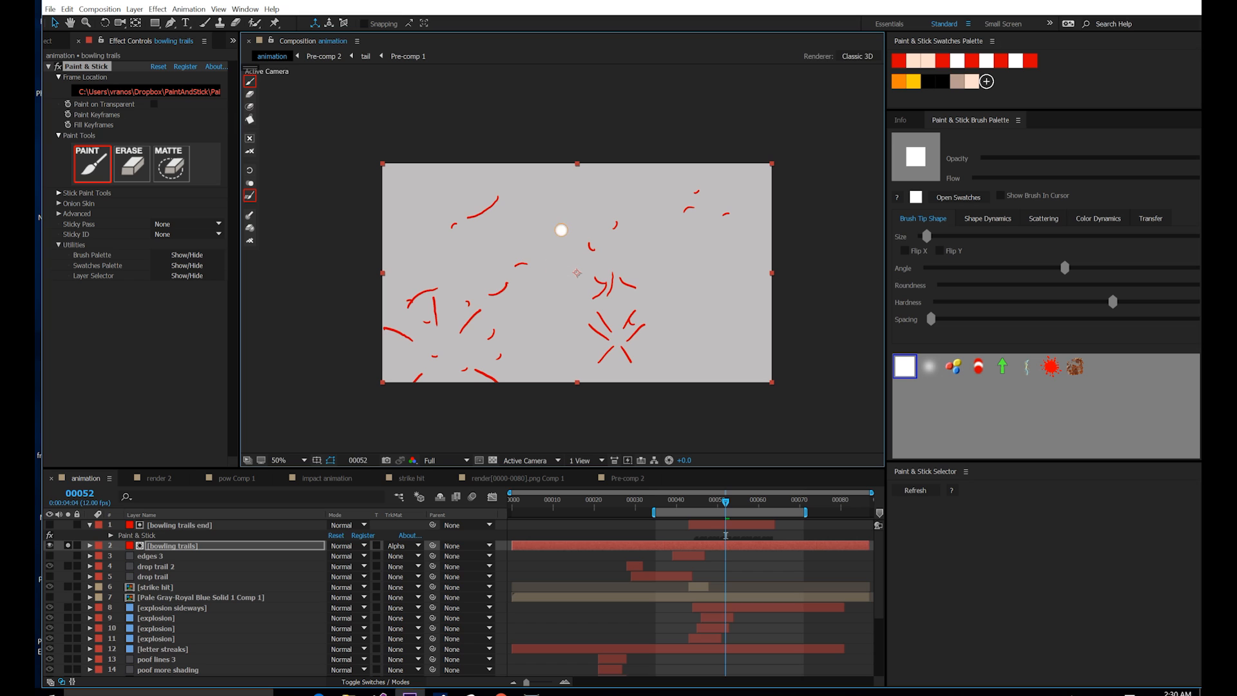
Step: Go to frame 44 and paint white over the outer-left, upper-left, small upper-right and lower-right curved trails
key(Page_Up)
key(Page_Up)
key(Page_Up)
key(Page_Up)
key(Page_Up)
key(Page_Up)
key(Page_Up)
key(Page_Up)
scroll(547, 252, up, 2)
drag(555, 247, 632, 327)
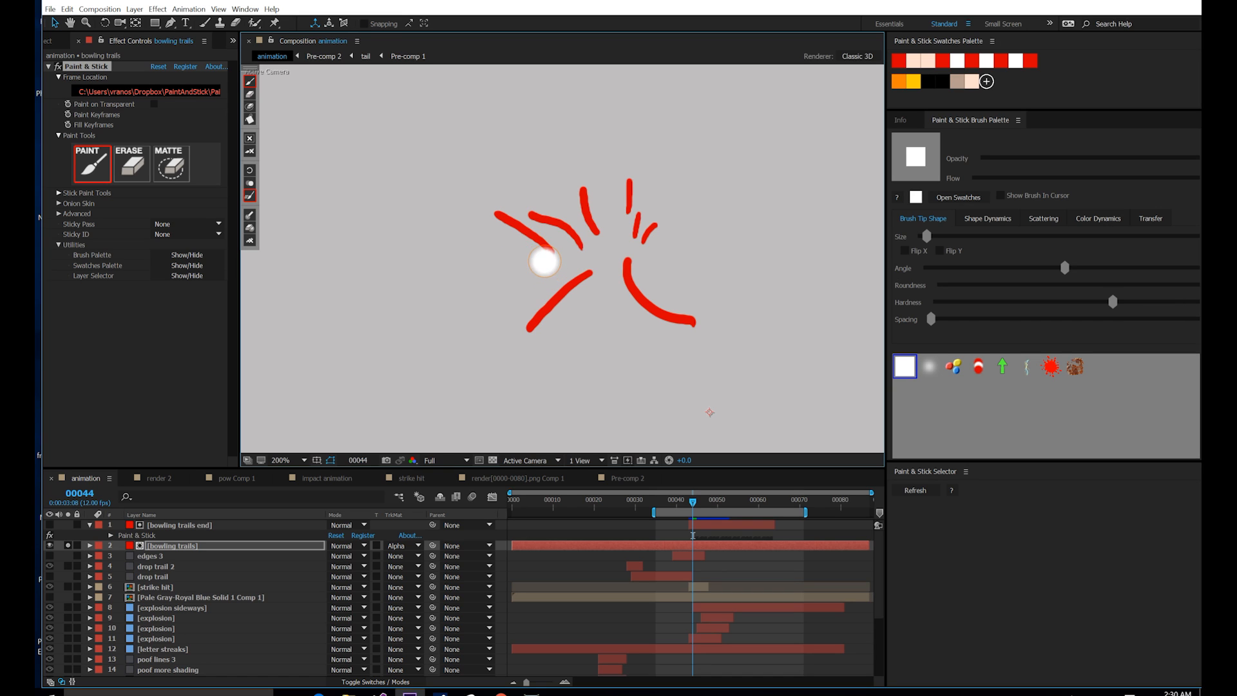
drag(550, 254, 501, 224)
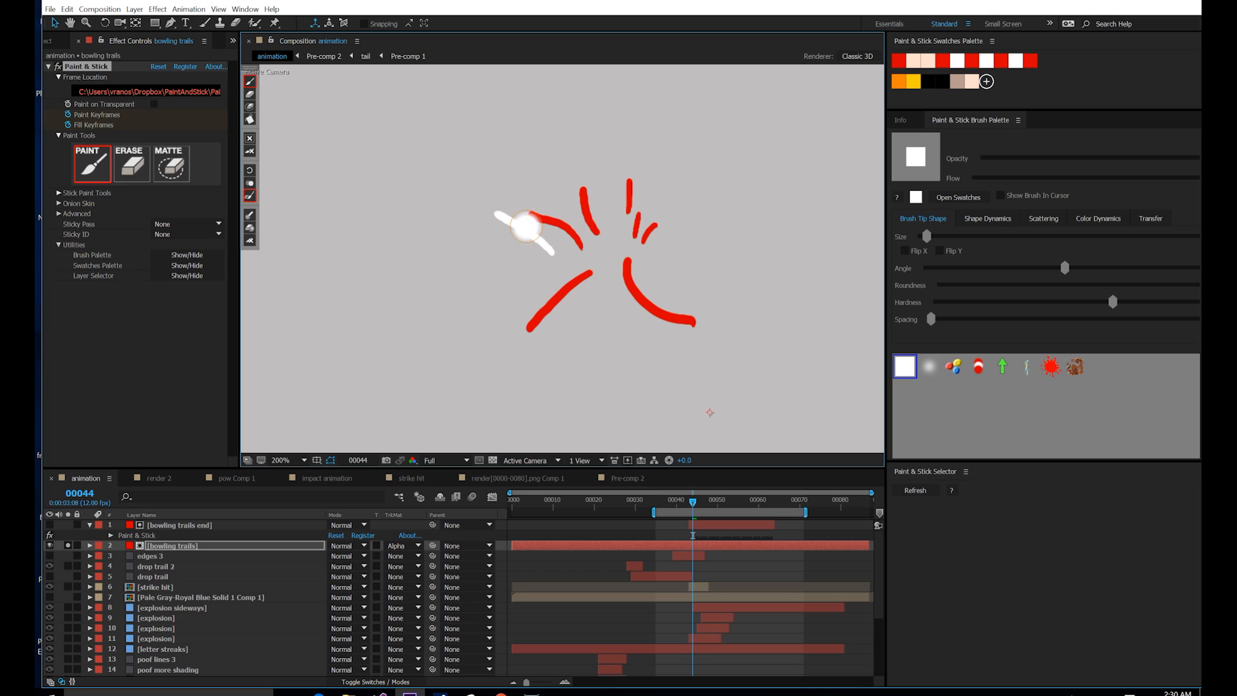
drag(601, 235, 584, 188)
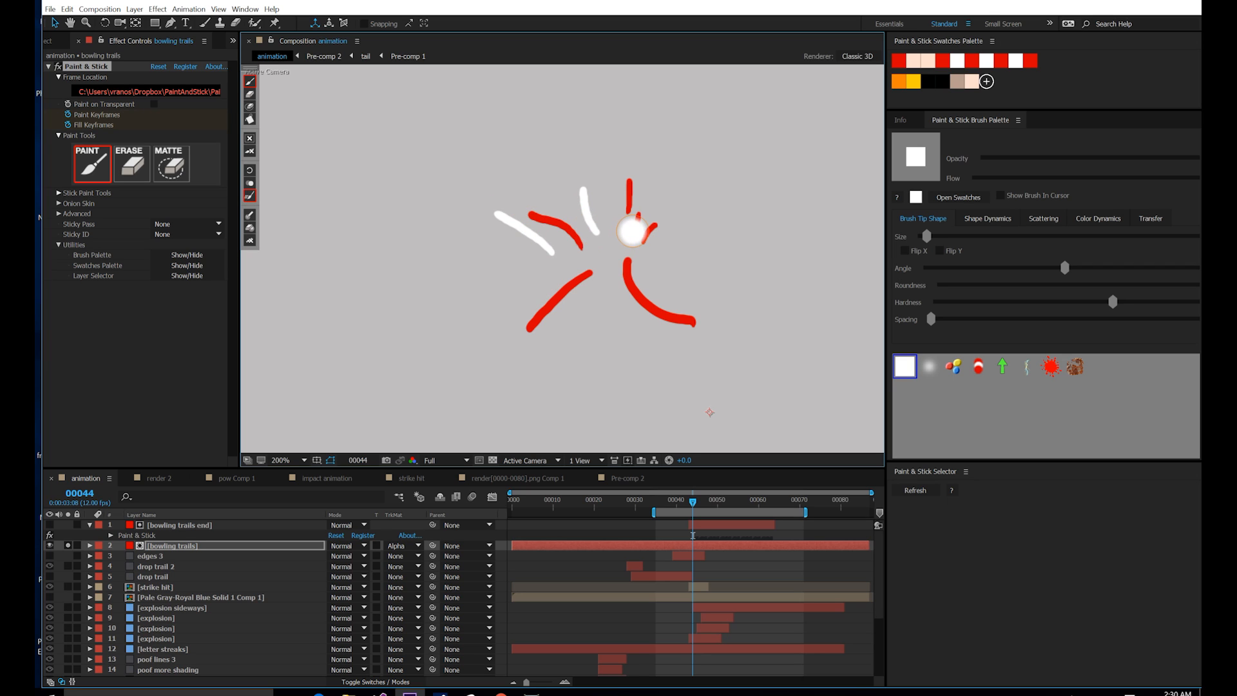
drag(638, 220, 638, 213)
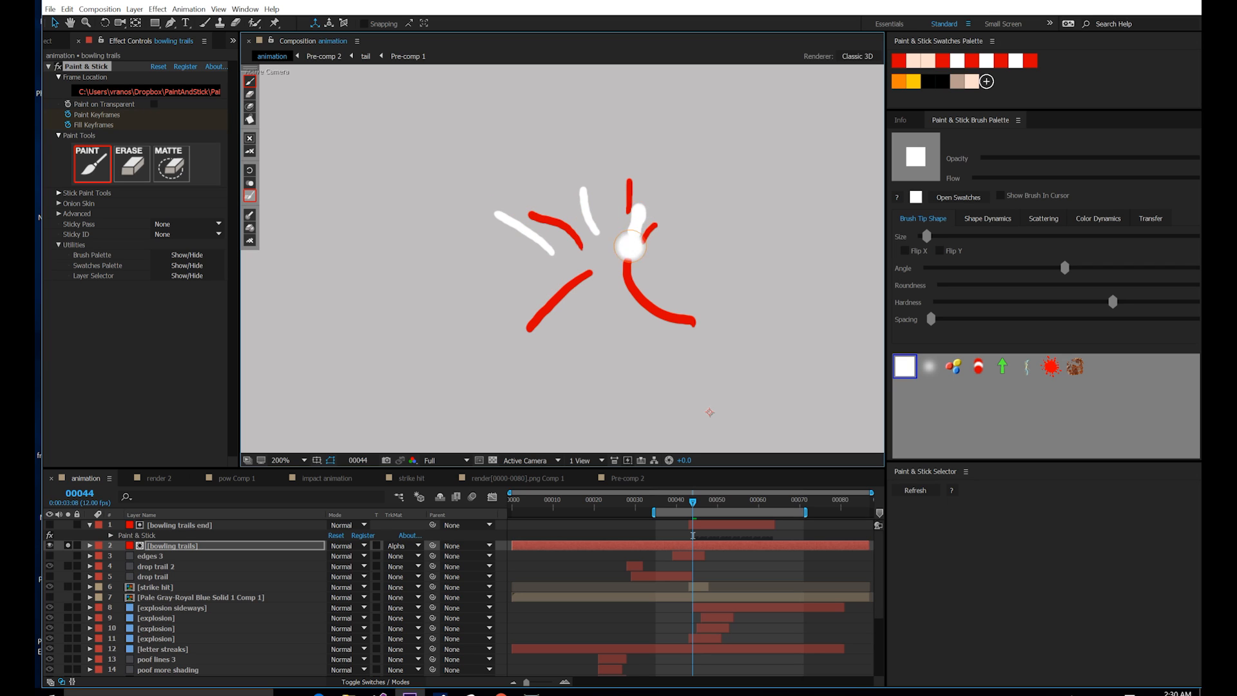
mouse_move(614, 265)
mouse_down()
mouse_move(674, 322)
mouse_move(664, 308)
mouse_up()
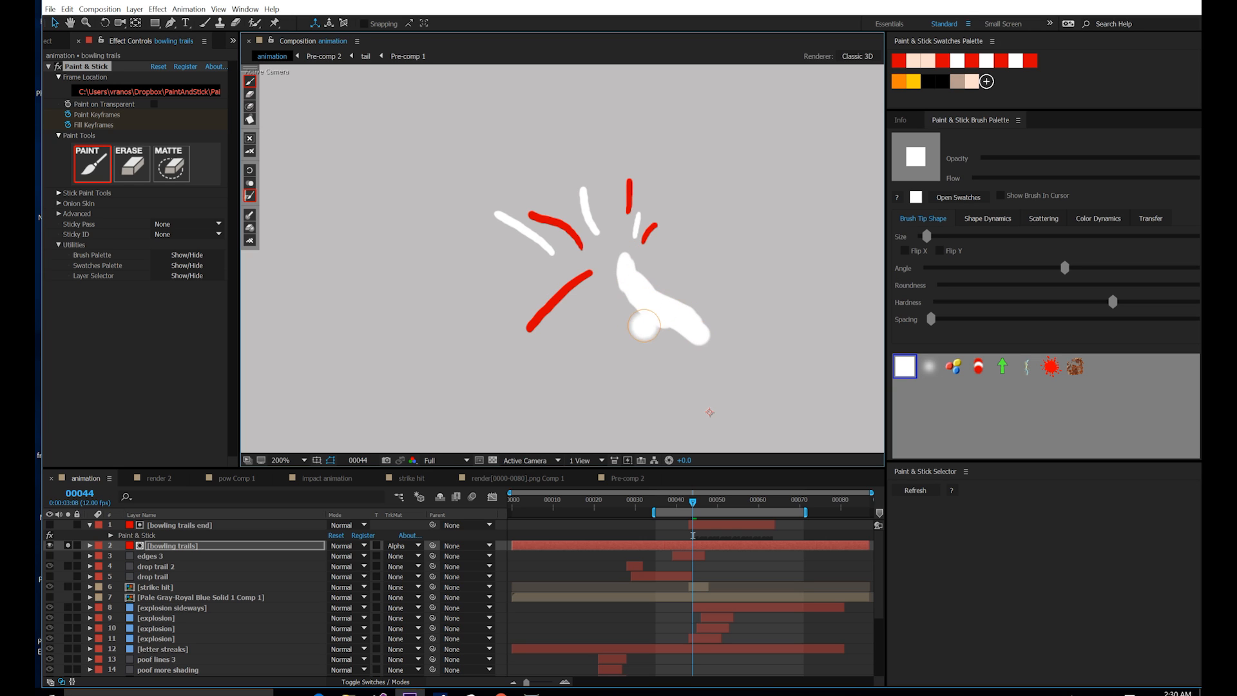
Step: Go to frame 45, add an adjustment layer at the top of the stack and apply Paint & Stick to it
key(Page_Down)
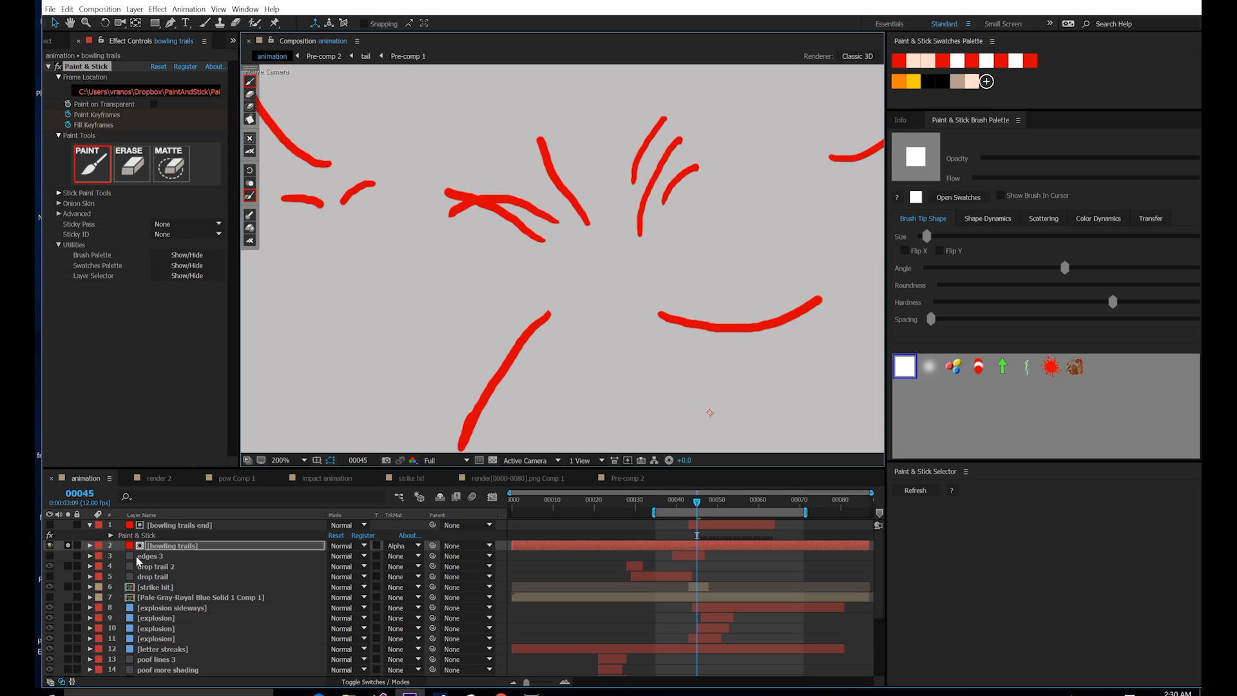
click(137, 11)
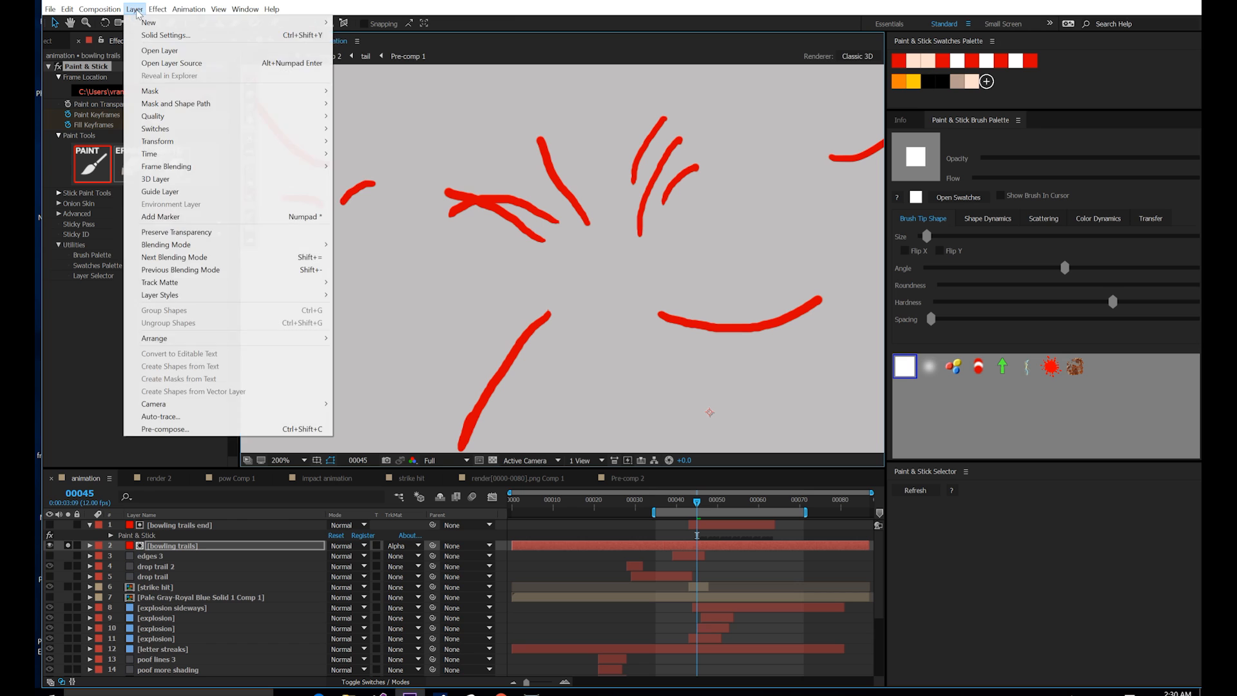
mouse_move(156, 16)
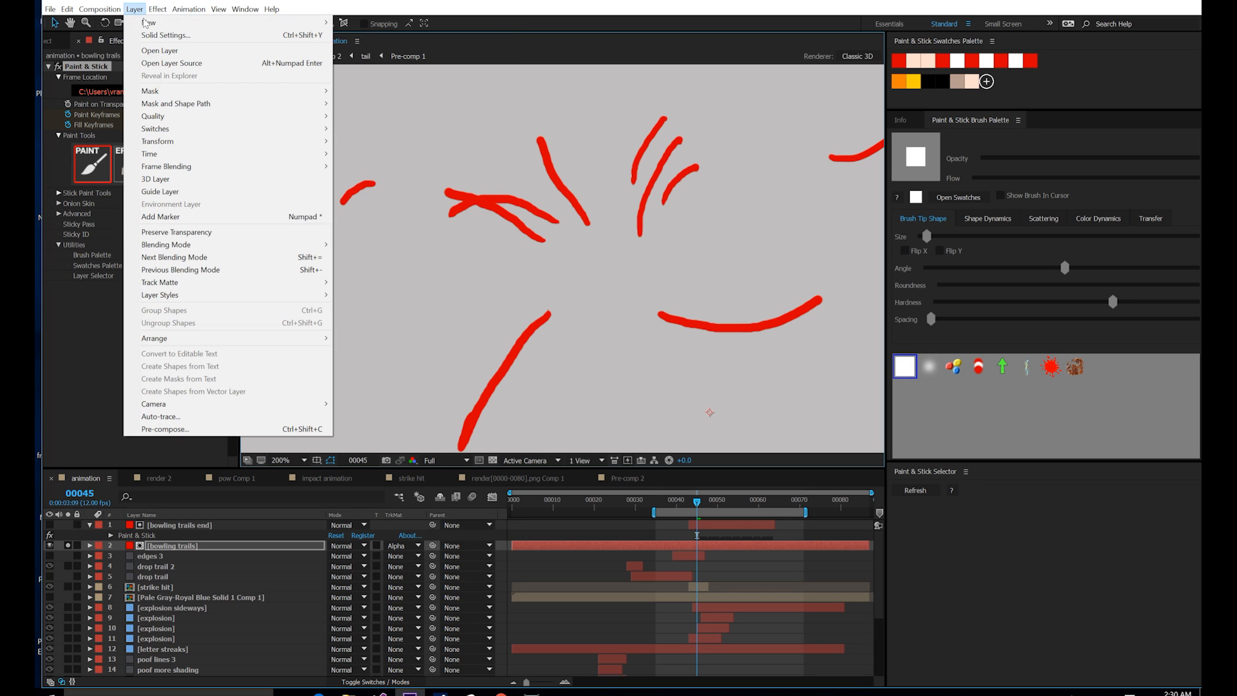
mouse_move(226, 22)
click(381, 98)
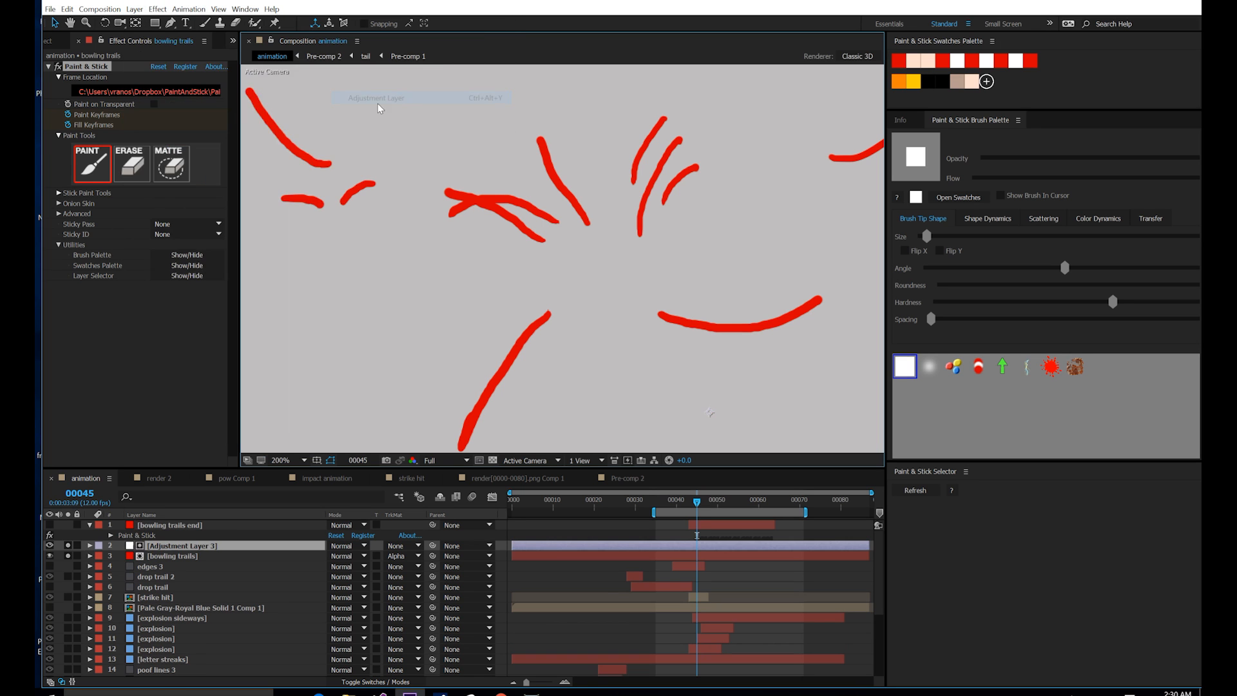
click(158, 9)
mouse_move(270, 67)
click(310, 72)
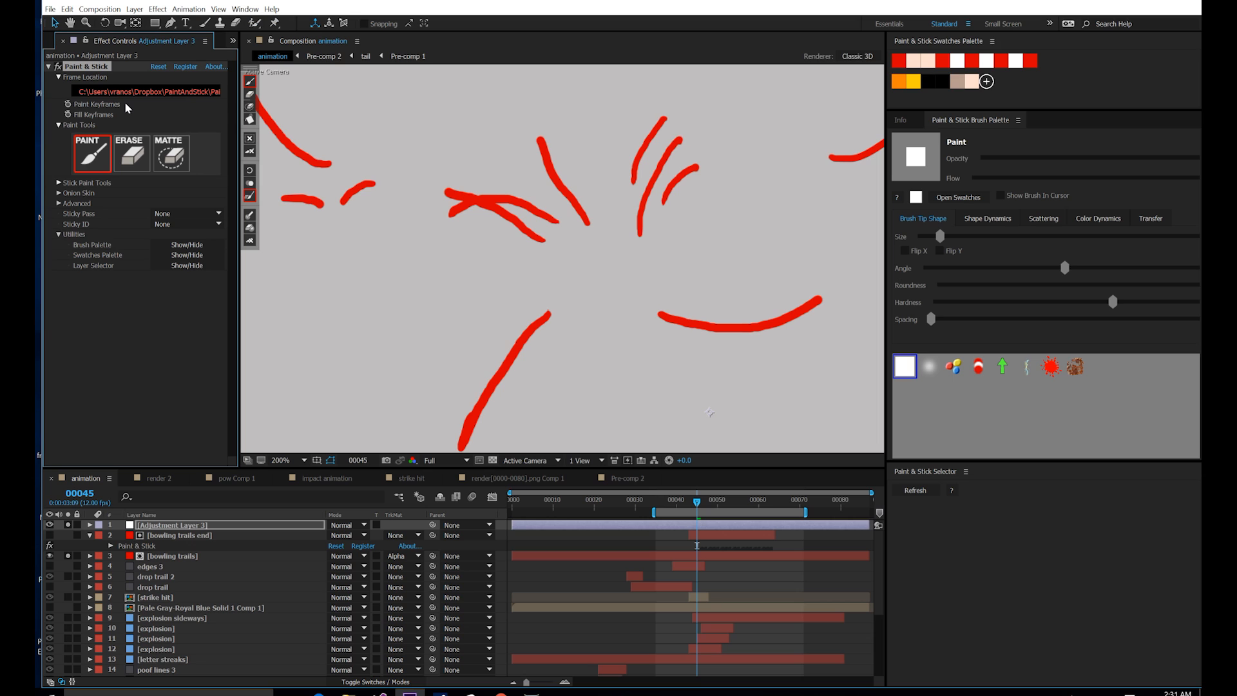
Step: Turn on the onion skin and set its past frames to 1% Tint Amount and 17% Near Opacity
click(248, 185)
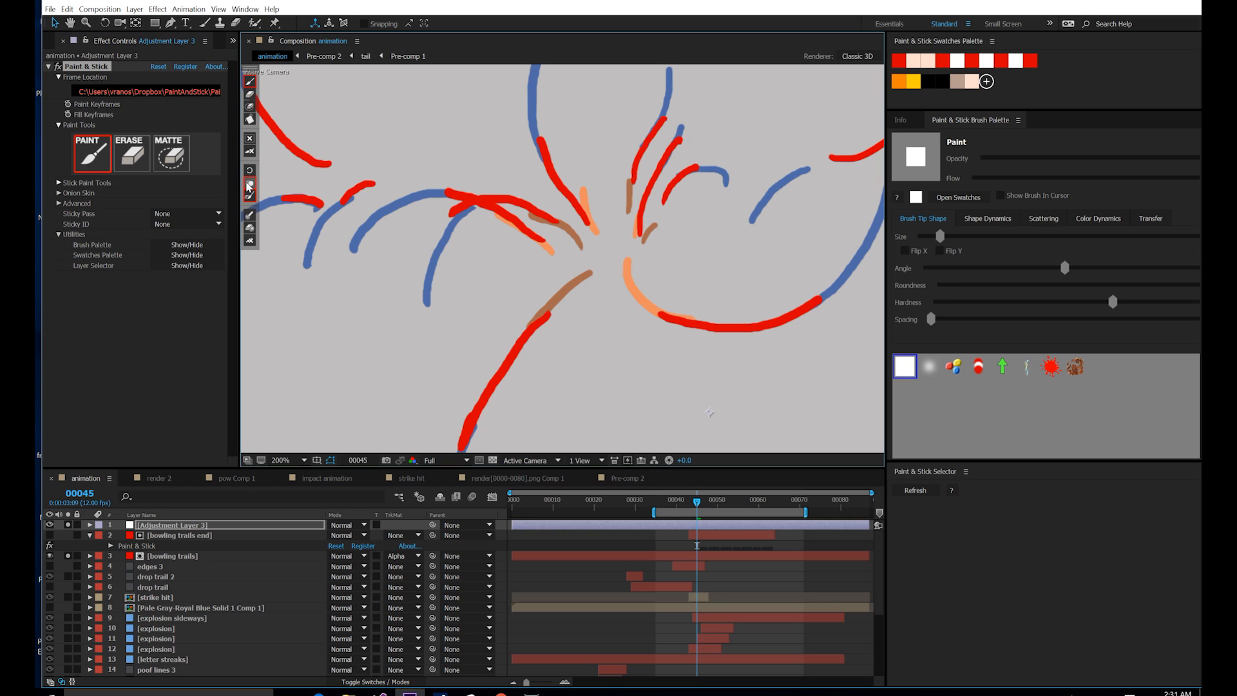
click(58, 193)
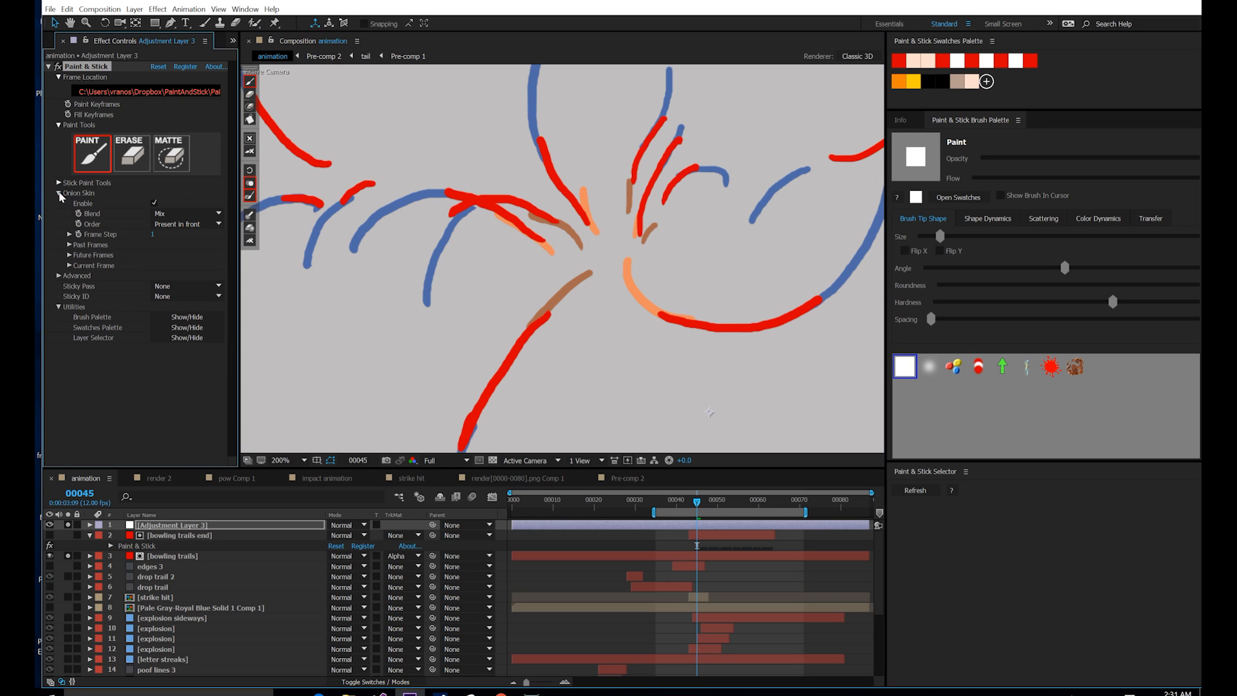
click(70, 245)
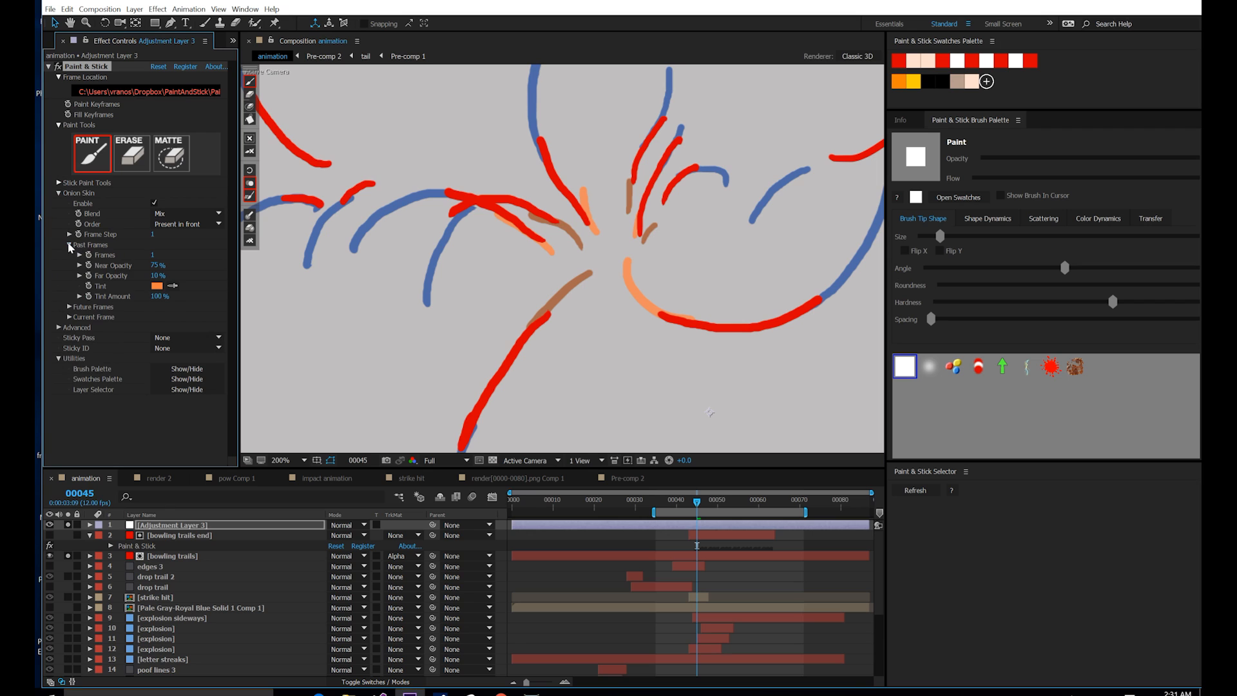
drag(82, 297, 38, 297)
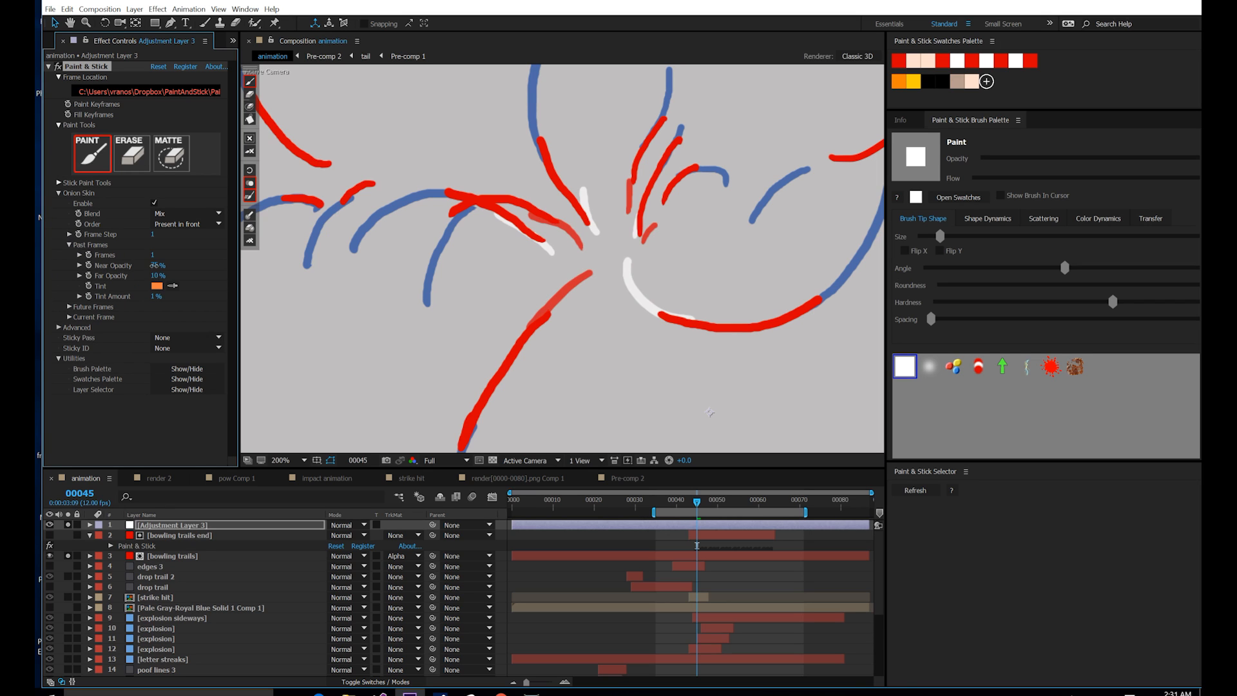
drag(139, 267, 119, 272)
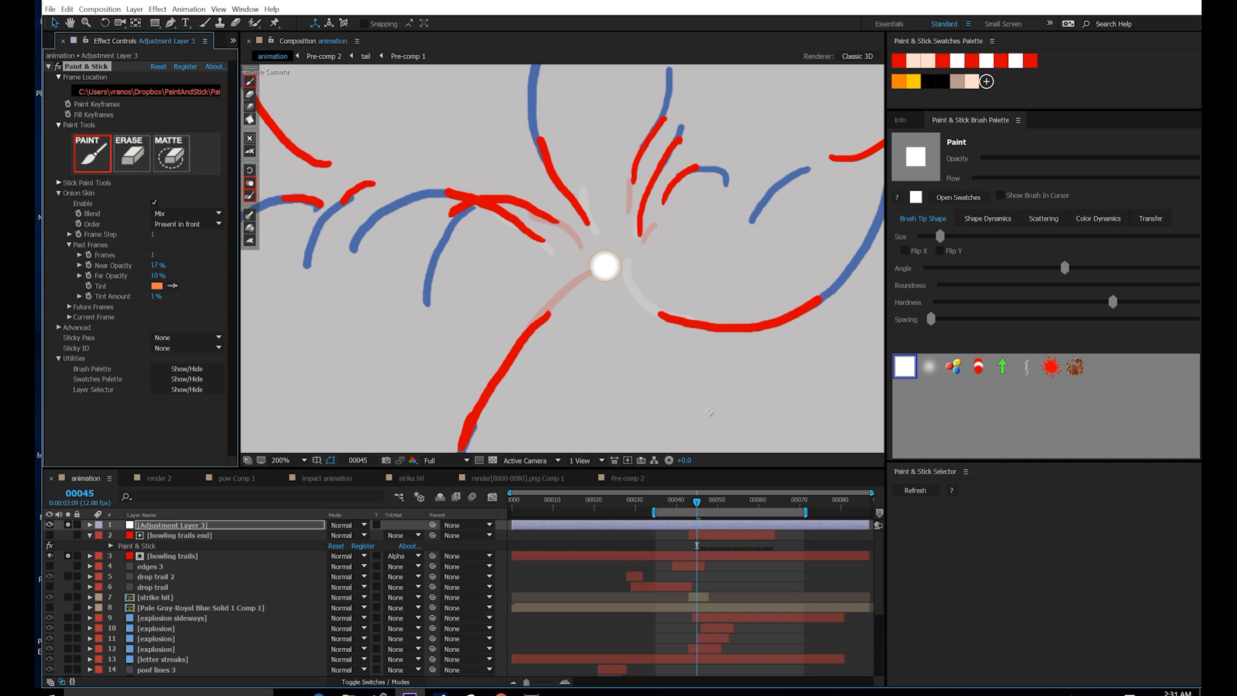
Step: Set the onion skin's future frames to 0 and compare frames 44 and 45
drag(602, 226, 575, 240)
click(70, 307)
drag(135, 317, 125, 317)
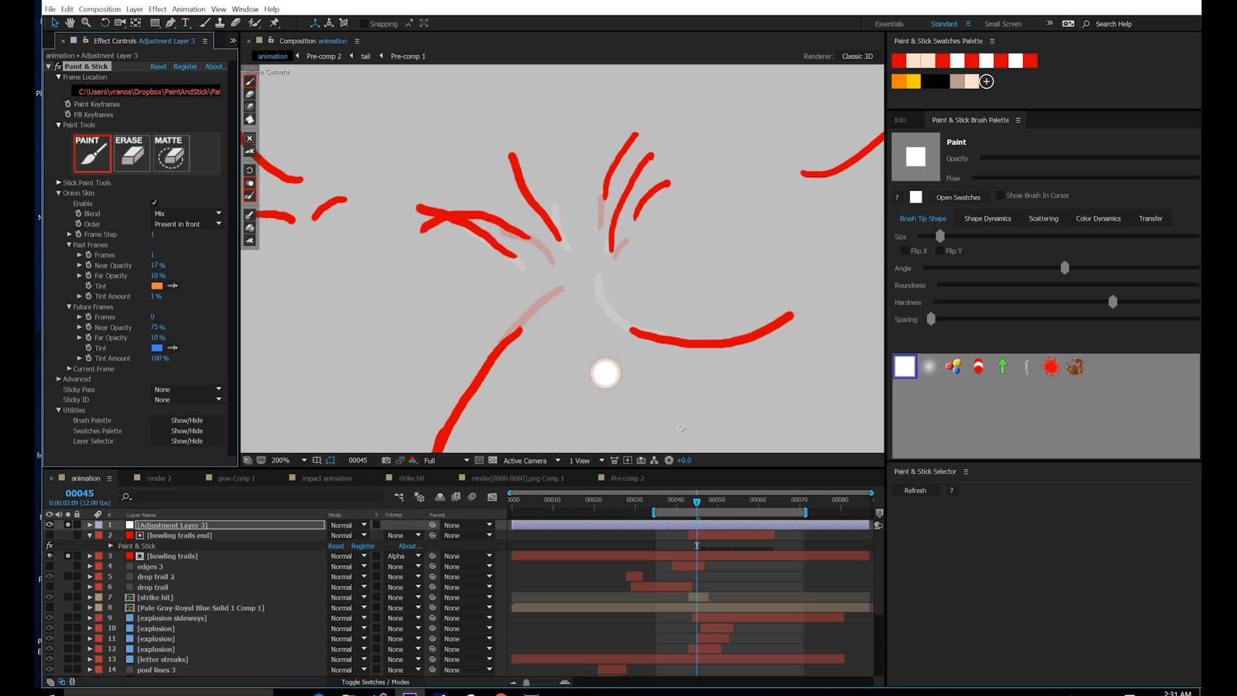
drag(697, 505, 692, 506)
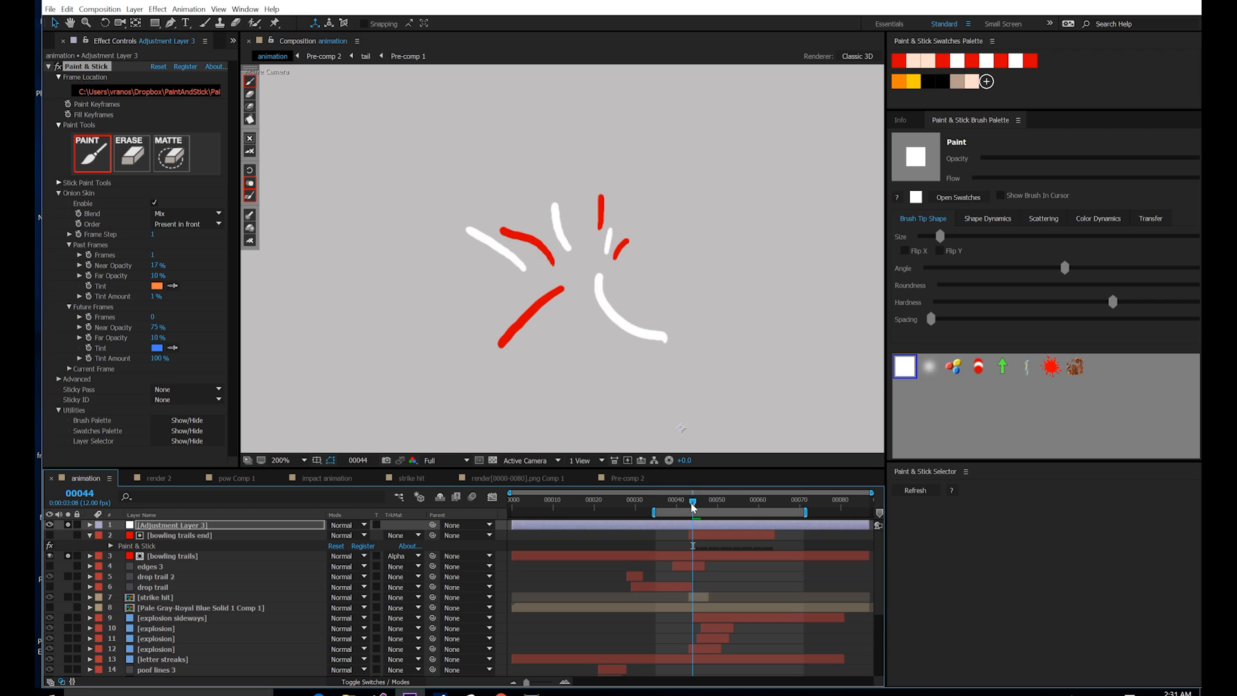
drag(695, 507, 697, 507)
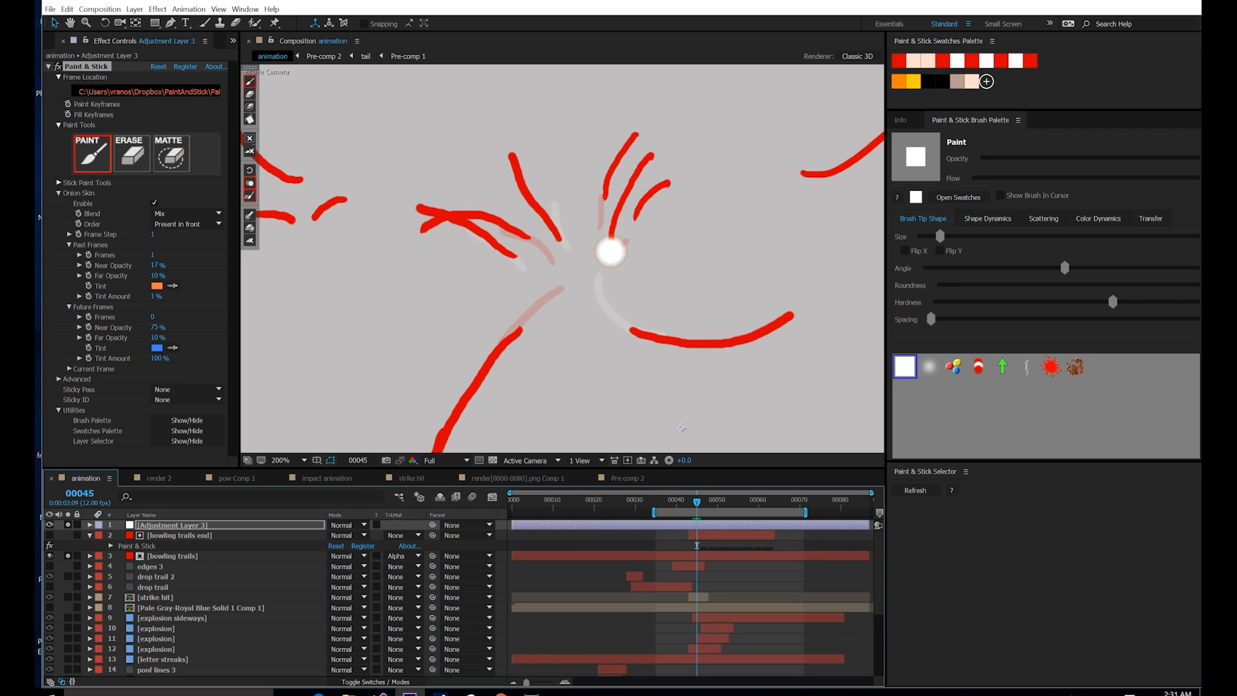
Step: Activate Paint & Stick on the bowling trails solid and paint the matching frame 45 trails white, guided by the onion skin
click(183, 558)
click(87, 68)
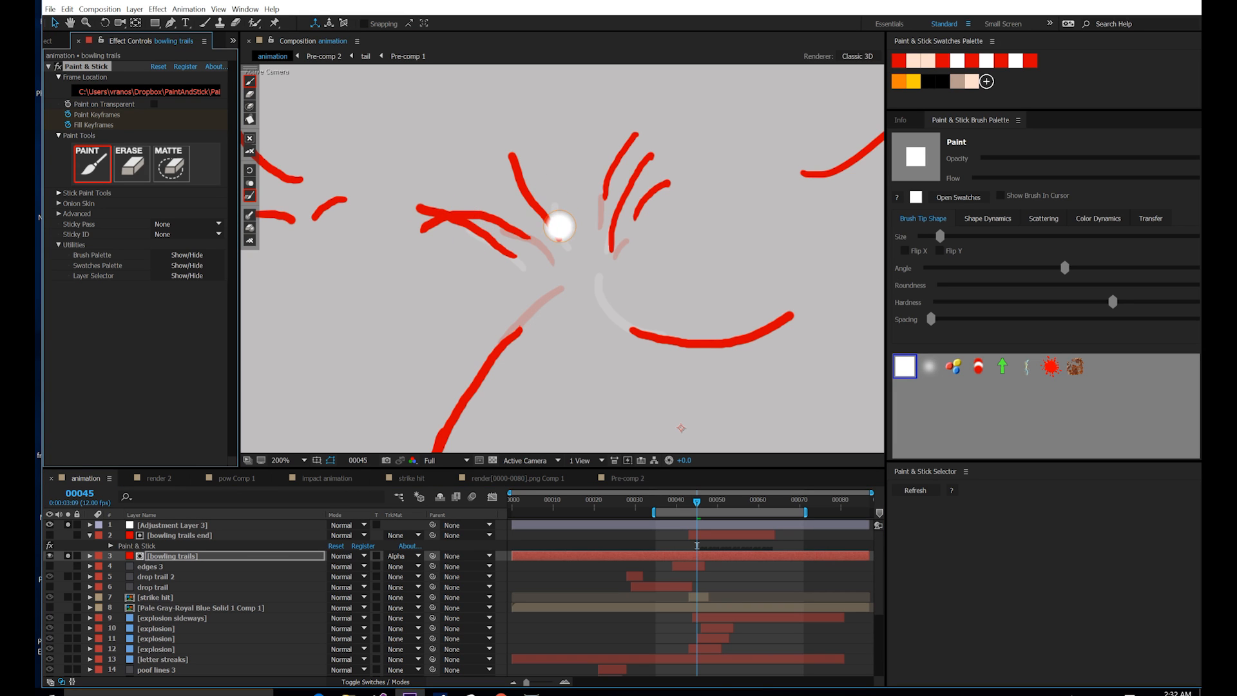
drag(563, 238, 512, 155)
drag(516, 261, 480, 237)
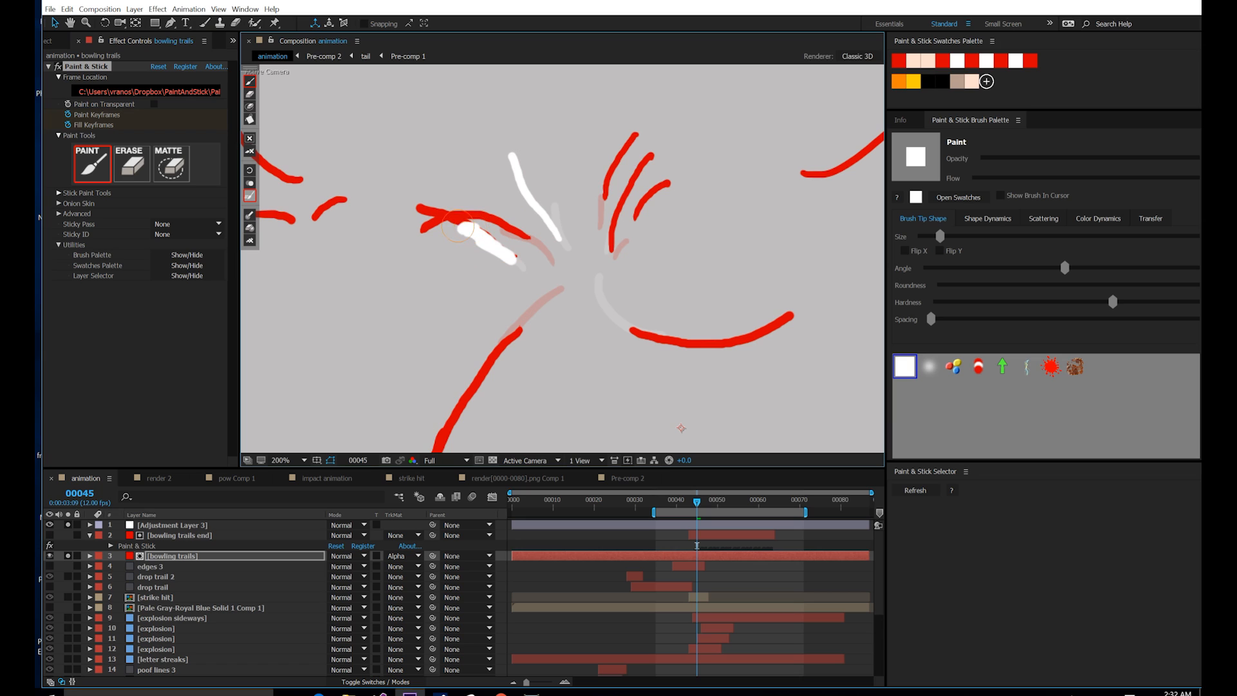
drag(436, 204, 432, 206)
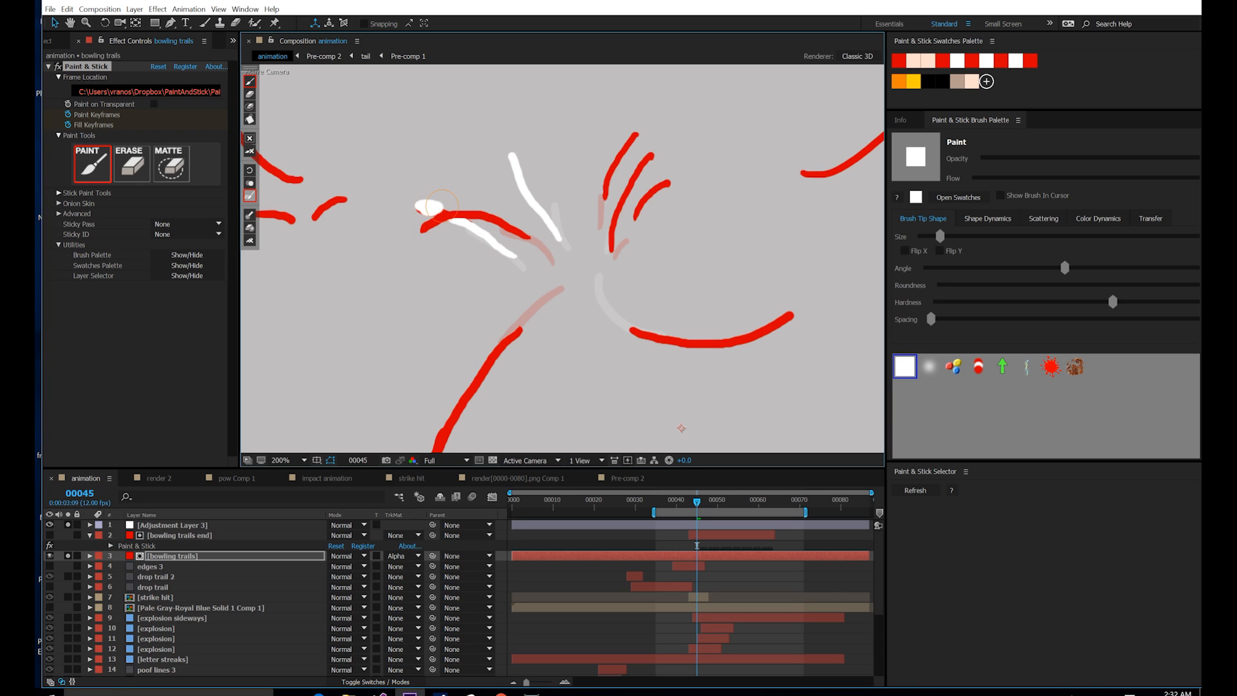
drag(631, 332, 791, 316)
drag(610, 251, 649, 157)
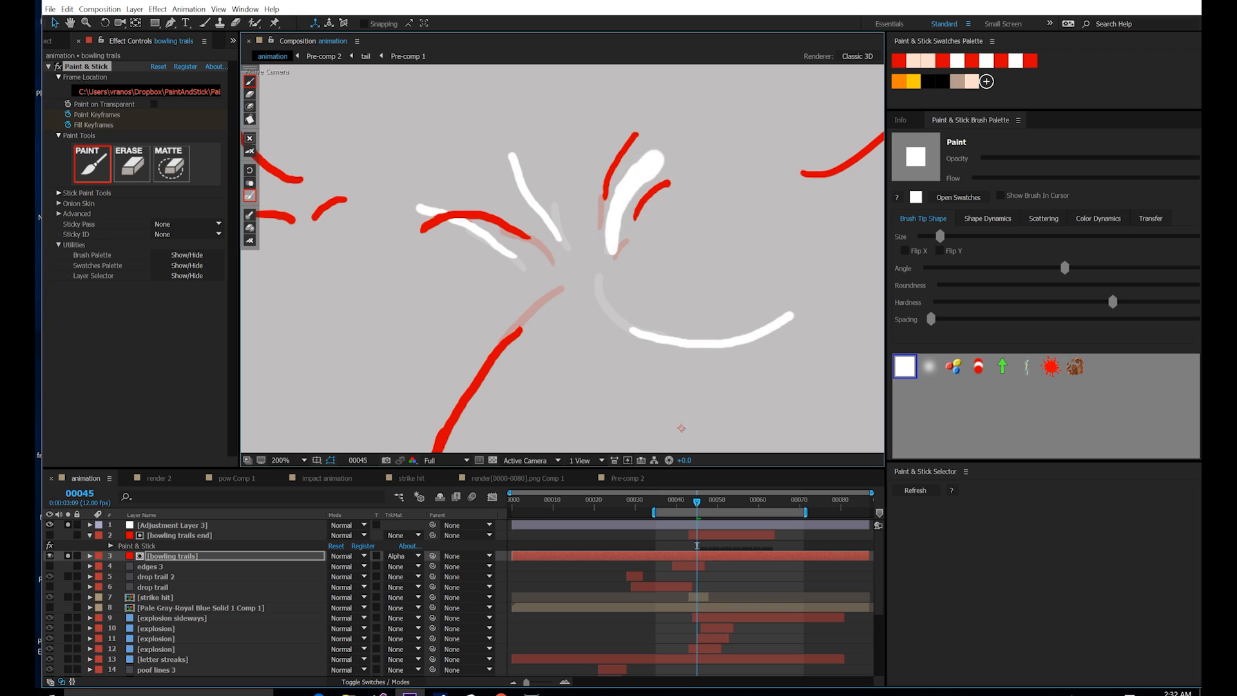
Step: Advance to the next painted frame and paint its matching trails white
drag(670, 254, 676, 227)
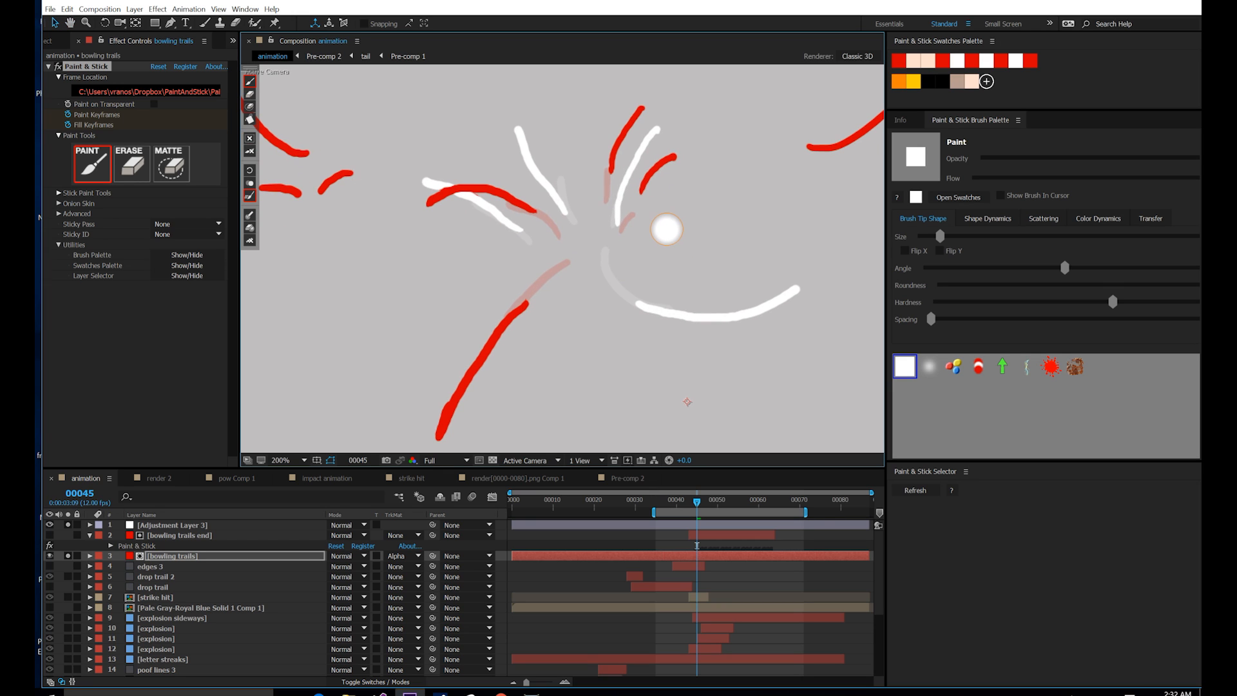
scroll(667, 246, down, 1)
key(ctrl+Right)
drag(449, 170, 435, 123)
mouse_move(593, 140)
mouse_down()
mouse_move(594, 198)
mouse_move(662, 183)
mouse_up()
drag(714, 278, 766, 209)
mouse_move(558, 220)
mouse_down()
mouse_move(499, 243)
mouse_move(426, 247)
mouse_move(414, 300)
mouse_up()
Step: Carry the white trails through the following painted frames, painting over the matching strokes in each
key(ctrl+Left)
key(ctrl+Right)
key(ctrl+Right)
drag(760, 232, 763, 166)
key(ctrl+Right)
drag(616, 137, 618, 157)
drag(411, 288, 400, 365)
key(ctrl+Right)
drag(401, 366, 349, 391)
drag(707, 155, 738, 152)
key(ctrl+Right)
drag(351, 384, 333, 391)
key(ctrl+Right)
drag(704, 162, 717, 166)
key(ctrl+Right)
drag(336, 382, 344, 379)
Step: Flip back and forth through the painted frames and paint white over another trail
key(ctrl+Left)
key(ctrl+Left)
key(ctrl+Left)
key(ctrl+Left)
key(ctrl+Left)
key(ctrl+Right)
key(ctrl+Right)
key(ctrl+Right)
key(ctrl+Right)
key(ctrl+Right)
key(ctrl+Right)
key(ctrl+Right)
key(ctrl+Left)
key(ctrl+Left)
key(ctrl+Left)
key(ctrl+Left)
key(ctrl+Left)
key(ctrl+Right)
drag(518, 116, 526, 125)
Step: Examine how the white and red trails move by flipping repeatedly through the painted frames
key(ctrl+Left)
key(ctrl+Left)
key(ctrl+Left)
key(ctrl+Left)
key(ctrl+Left)
key(ctrl+Left)
key(ctrl+Right)
key(ctrl+Right)
key(ctrl+Right)
key(ctrl+Right)
key(ctrl+Right)
key(ctrl+Right)
key(ctrl+Right)
key(ctrl+Right)
key(ctrl+Right)
key(ctrl+Right)
key(ctrl+Left)
key(ctrl+Left)
key(ctrl+Left)
key(ctrl+Left)
key(ctrl+Left)
key(ctrl+Left)
key(ctrl+Left)
key(ctrl+Left)
key(ctrl+Left)
key(ctrl+Right)
key(ctrl+Right)
key(ctrl+Right)
key(ctrl+Right)
key(ctrl+Right)
key(ctrl+Left)
key(ctrl+Left)
key(ctrl+Left)
key(ctrl+Left)
key(ctrl+Left)
key(ctrl+Right)
key(ctrl+Right)
key(ctrl+Right)
key(ctrl+Right)
key(ctrl+Right)
key(ctrl+Right)
key(ctrl+Right)
key(ctrl+Right)
key(ctrl+Right)
key(ctrl+Right)
key(ctrl+Right)
Step: Go to frame 52, turn the onion skin on and solo the adjustment layer
mouse_move(708, 503)
mouse_down()
mouse_move(709, 529)
mouse_move(699, 516)
mouse_move(727, 516)
mouse_move(701, 529)
mouse_up()
key(.)
mouse_move(838, 219)
mouse_down()
mouse_move(629, 290)
mouse_move(674, 300)
mouse_up()
key(ctrl+Right)
key(ctrl+Right)
key(ctrl+Right)
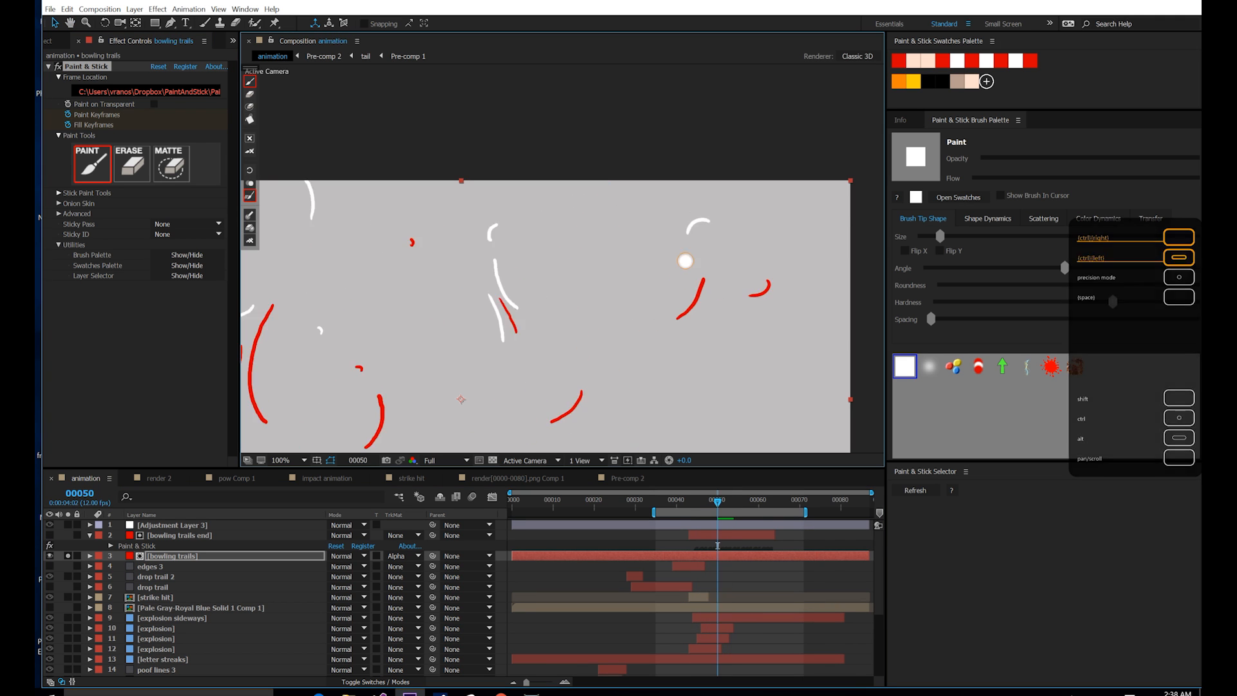
key(.)
key(.)
key(ctrl+Right)
key(ctrl+Right)
click(250, 183)
click(68, 525)
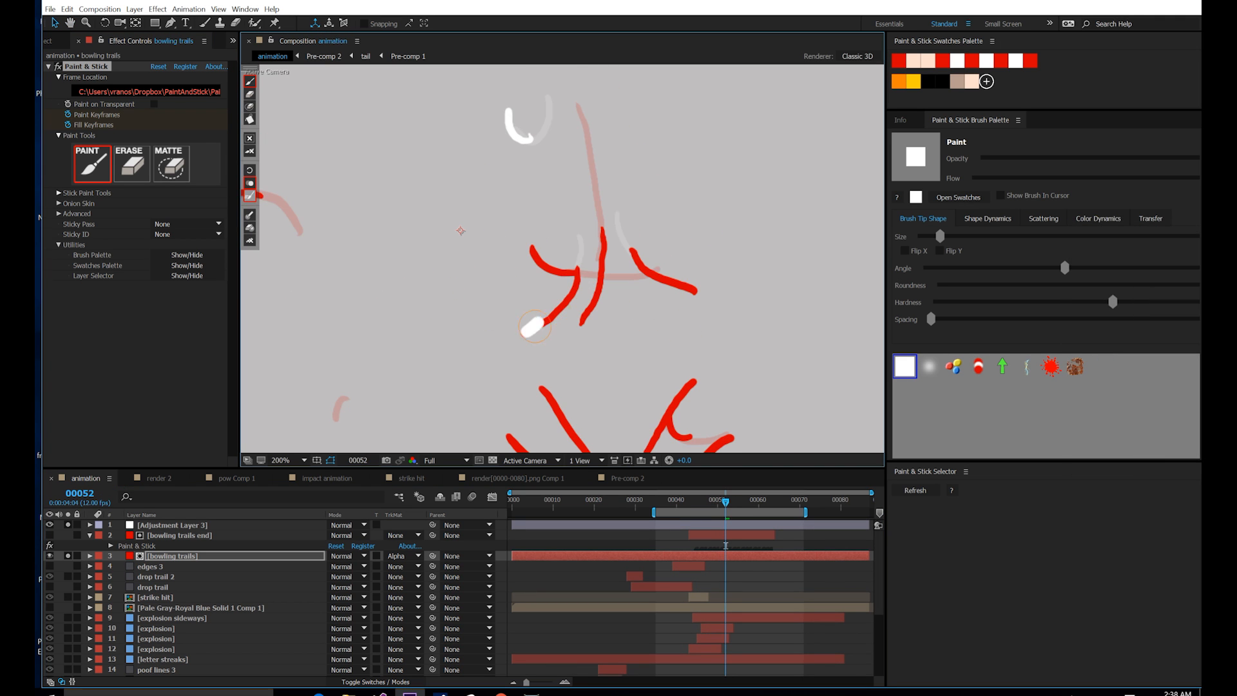
Step: Paint matching trails white on frame 52 and its neighbouring painted frames
key(ctrl+Right)
key(ctrl+Right)
mouse_move(670, 281)
mouse_down()
mouse_move(725, 284)
mouse_move(722, 260)
mouse_up()
key(ctrl+Right)
key(ctrl+Left)
key(ctrl+Left)
key(ctrl+Left)
drag(531, 284, 578, 266)
Step: Go to frame 49 and paint the diagonal burst trail white, continuing on the preceding painted frame
drag(696, 506, 713, 509)
key(.)
drag(418, 345, 621, 255)
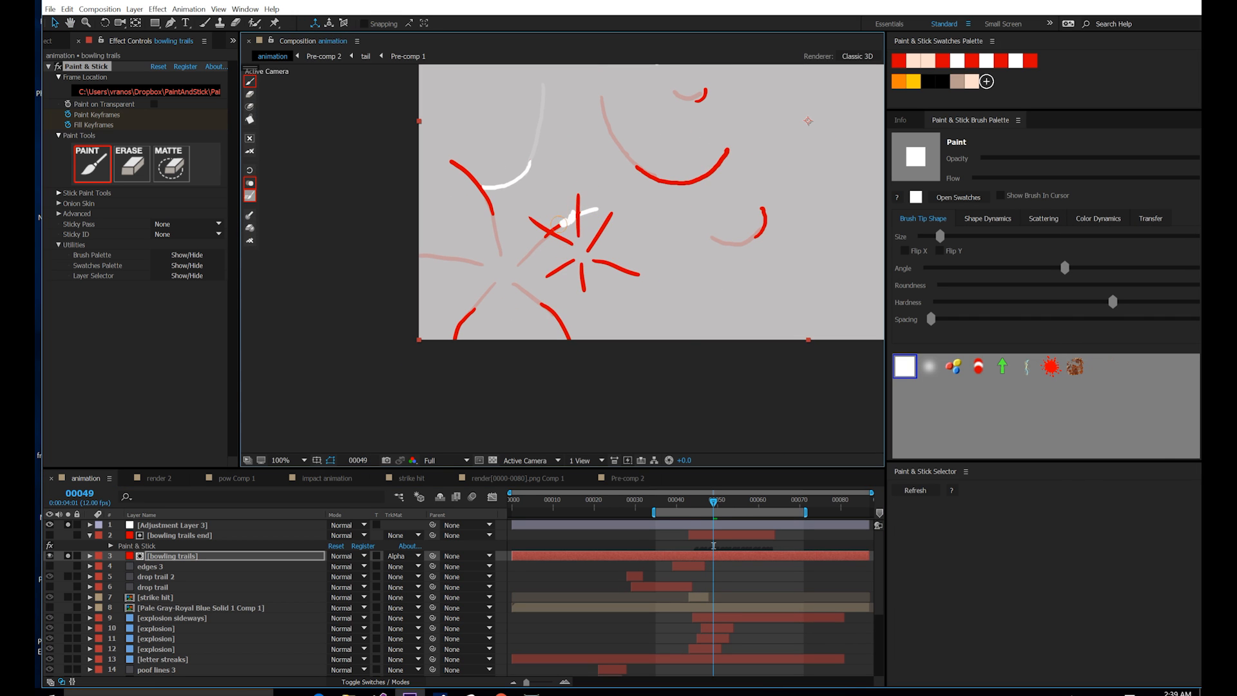
drag(573, 217, 546, 237)
key(ctrl+Left)
drag(482, 265, 420, 257)
Step: Flip through the frames around frame 49 and paint the burst's lower diagonal trails white
key(ctrl+Right)
key(ctrl+Right)
key(ctrl+Left)
key(ctrl+Right)
key(ctrl+Left)
mouse_move(574, 260)
mouse_down()
mouse_move(596, 166)
mouse_move(577, 264)
mouse_move(572, 186)
mouse_move(609, 273)
mouse_move(542, 284)
mouse_move(655, 282)
mouse_up()
key(ctrl+Right)
key(ctrl+Right)
key(ctrl+Right)
drag(536, 286, 512, 289)
Step: Paint matching trails white around the star-shaped burst on frame 50 and the next frame
key(ctrl+Left)
key(ctrl+Left)
key(ctrl+Left)
key(ctrl+Right)
drag(583, 210, 633, 221)
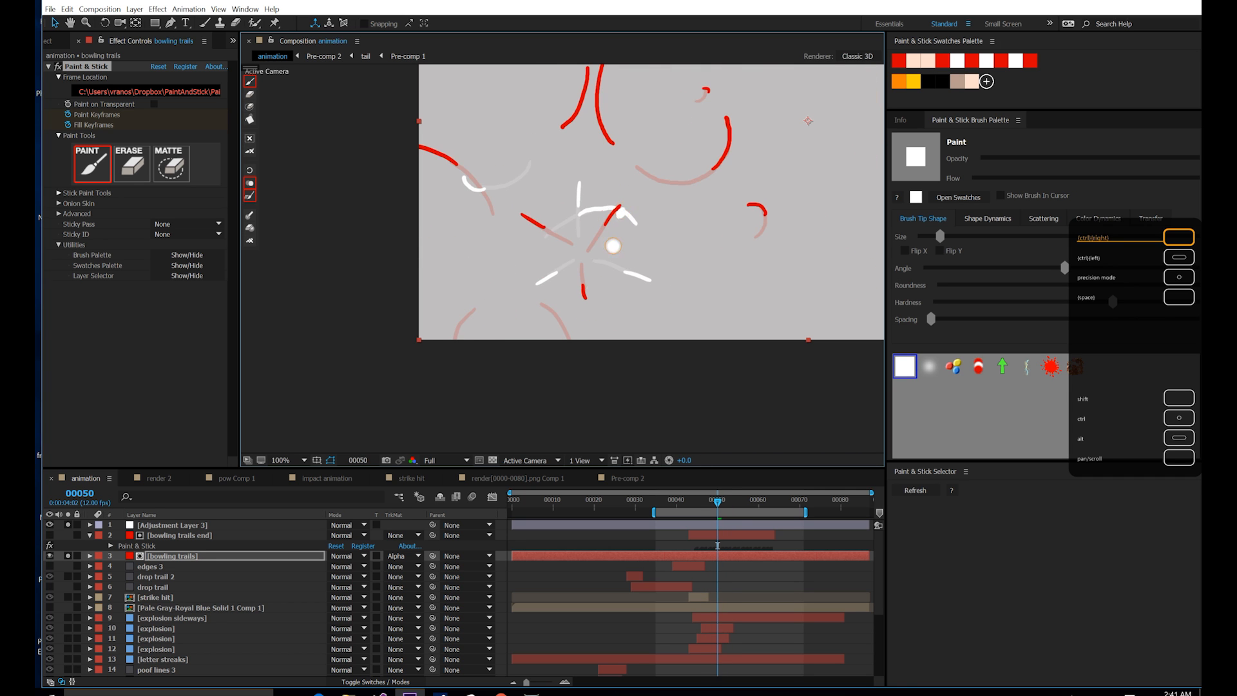
key(ctrl+Right)
drag(527, 258, 469, 272)
Step: Follow the burst trails through the frames after frame 50 and paint a small remaining trail section white
key(ctrl+Right)
mouse_move(572, 235)
mouse_down()
mouse_move(611, 196)
mouse_move(648, 204)
mouse_move(612, 215)
mouse_move(603, 364)
mouse_up()
key(ctrl+Right)
key(ctrl+Right)
key(ctrl+Right)
key(ctrl+Right)
key(ctrl+Right)
key(ctrl+Left)
key(ctrl+Left)
key(ctrl+Left)
key(ctrl+Left)
key(ctrl+Left)
key(ctrl+Right)
drag(519, 307, 516, 317)
Step: Check whether each trail keeps its colour by flipping back and forth through the whole painted range
scroll(502, 283, down, 1)
key(ctrl+Left)
key(ctrl+Left)
key(ctrl+Left)
key(ctrl+Left)
key(ctrl+Left)
key(ctrl+Right)
key(ctrl+Right)
key(ctrl+Right)
key(ctrl+Right)
key(ctrl+Right)
key(ctrl+Right)
key(ctrl+Right)
key(ctrl+Right)
key(ctrl+Right)
scroll(634, 404, up, 1)
mouse_move(634, 404)
mouse_down()
mouse_move(638, 224)
mouse_move(660, 185)
mouse_up()
drag(610, 260, 431, 365)
key(ctrl+Right)
key(ctrl+Right)
key(ctrl+Right)
key(ctrl+Right)
key(ctrl+Left)
key(ctrl+Left)
key(ctrl+Left)
key(ctrl+Left)
key(ctrl+Left)
key(ctrl+Left)
key(ctrl+Left)
key(ctrl+Left)
key(ctrl+Left)
key(ctrl+Left)
key(ctrl+Left)
key(ctrl+Left)
key(ctrl+Left)
key(ctrl+Left)
Step: Follow another trail forward through the painted frames and dab its short red piece white
drag(623, 172, 492, 303)
key(ctrl+Right)
key(ctrl+Right)
key(ctrl+Right)
key(ctrl+Right)
key(ctrl+Right)
key(ctrl+Right)
key(ctrl+Right)
key(ctrl+Right)
click(514, 318)
Step: Go back four frames and recolour two diagonal trails white on the following painted frame
key(ctrl+Left)
key(ctrl+Left)
key(ctrl+Left)
key(ctrl+Left)
drag(493, 447, 509, 284)
key(ctrl+Right)
drag(579, 261, 600, 230)
mouse_move(574, 298)
mouse_down()
mouse_move(591, 328)
mouse_move(643, 265)
mouse_up()
Step: Move ahead to the late painted frames and paint the short diagonal trail white
key(ctrl+Right)
key(ctrl+Right)
key(ctrl+Right)
key(ctrl+Right)
key(ctrl+Right)
key(ctrl+Right)
key(ctrl+Right)
key(ctrl+Right)
drag(618, 257, 638, 241)
Step: Examine the trail colours on the last painted frames around frame 59 by flipping between them
key(ctrl+Right)
key(ctrl+Right)
key(ctrl+Left)
key(ctrl+Left)
key(ctrl+Left)
key(ctrl+Left)
key(ctrl+Right)
key(ctrl+Right)
key(ctrl+Left)
key(ctrl+Left)
key(ctrl+Left)
key(ctrl+Right)
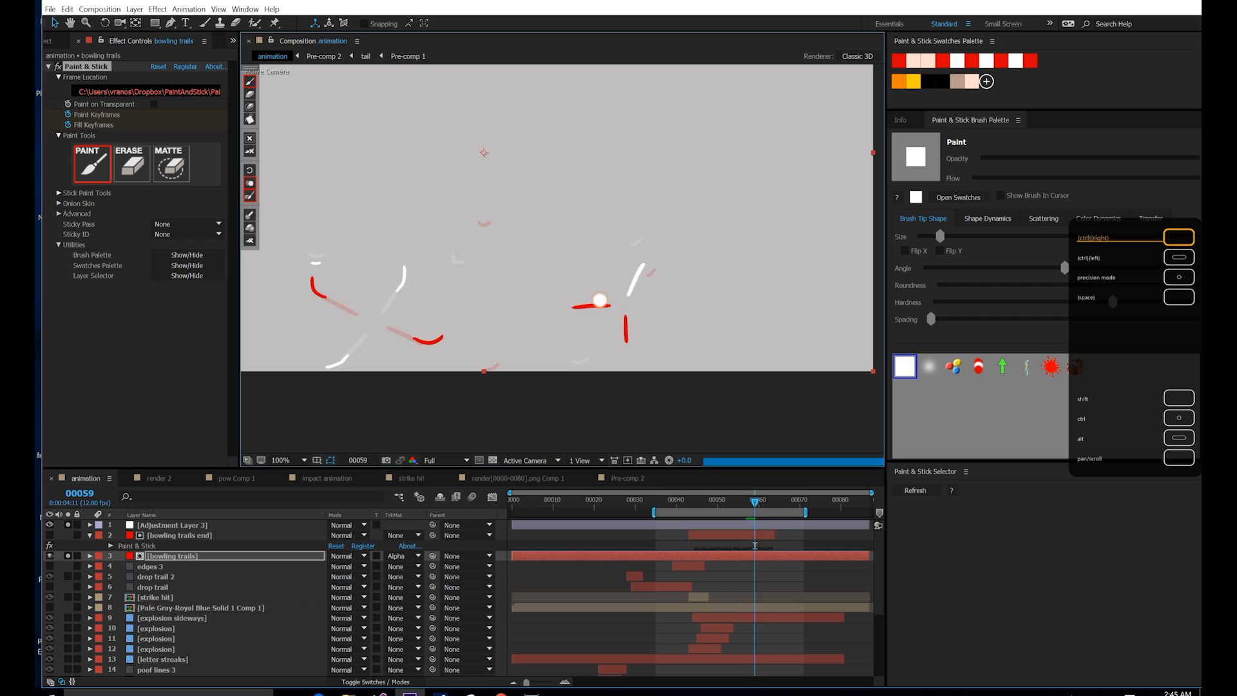
key(ctrl+Right)
key(ctrl+Right)
Step: Turn off the onion skin, go to frame 47 and touch up a trail in white
scroll(599, 307, down, 1)
click(250, 183)
click(685, 505)
drag(718, 502, 714, 513)
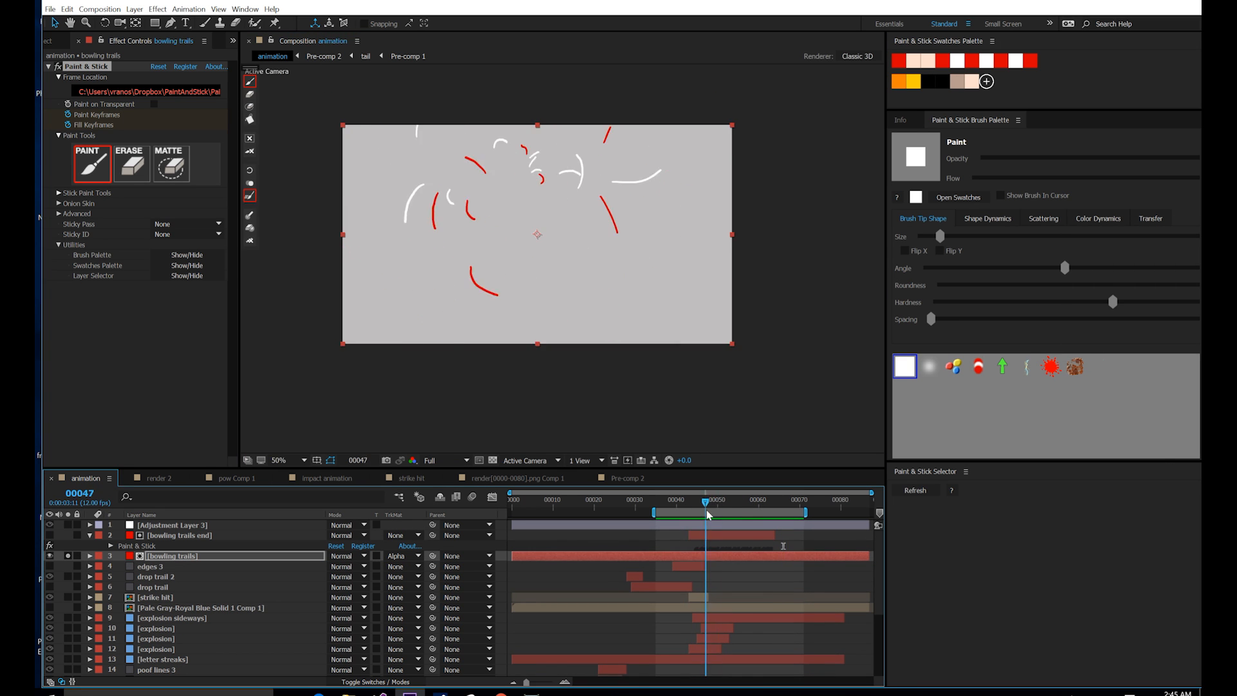
scroll(645, 193, up, 1)
drag(620, 257, 659, 277)
key(ctrl+Right)
key(ctrl+Right)
key(ctrl+Right)
Step: Go to frame 58, touch up a short trail in white and check the frames after it
scroll(698, 209, down, 1)
mouse_move(726, 504)
mouse_down()
mouse_move(665, 514)
mouse_move(747, 525)
mouse_up()
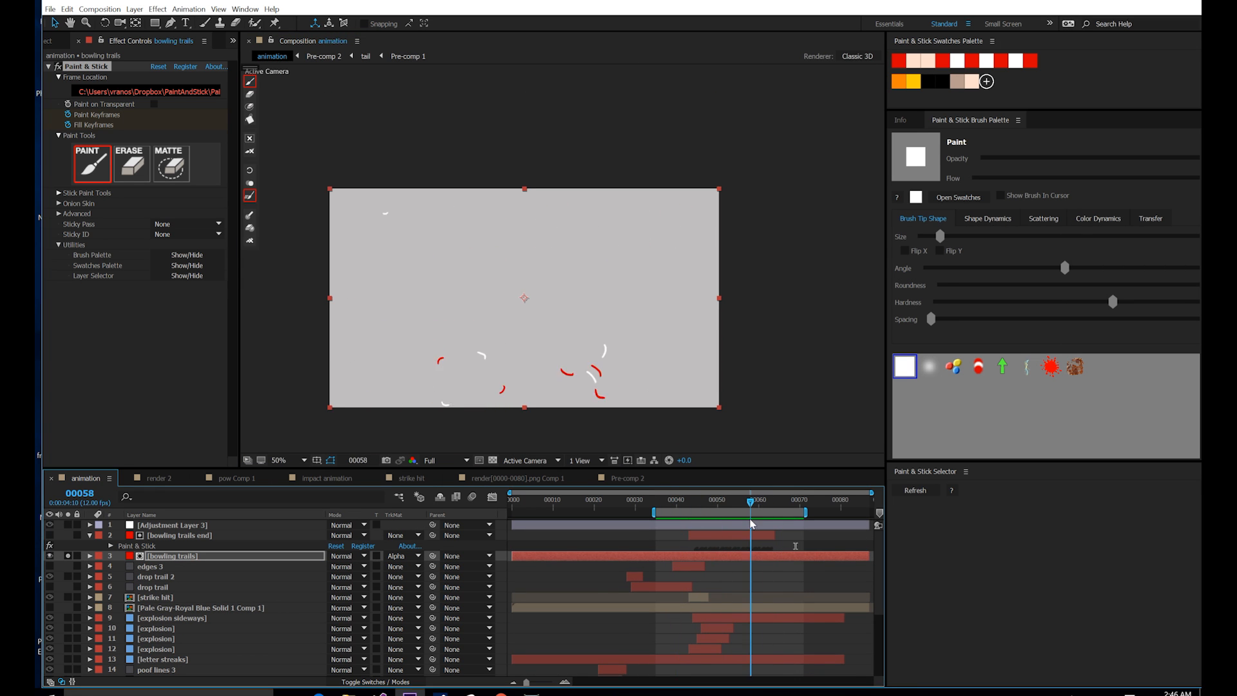
scroll(627, 454, up, 1)
drag(563, 306, 564, 331)
key(ctrl+Right)
key(ctrl+Right)
key(ctrl+Right)
key(ctrl+Right)
key(ctrl+Right)
Step: Play back the recoloured trails from near the start of the work area to review them
scroll(672, 348, down, 1)
drag(767, 503, 672, 514)
key(space)
click(659, 505)
key(space)
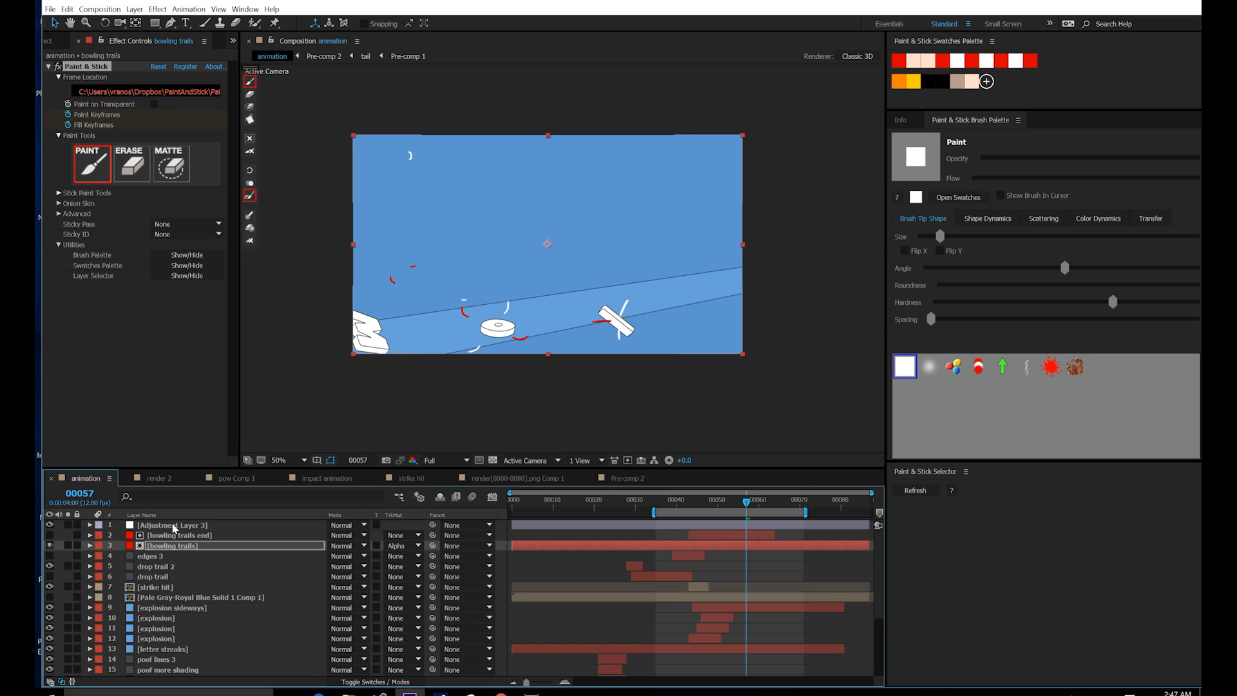
Step: Delete Adjustment Layer 3 from the animation composition
click(174, 526)
key(Delete)
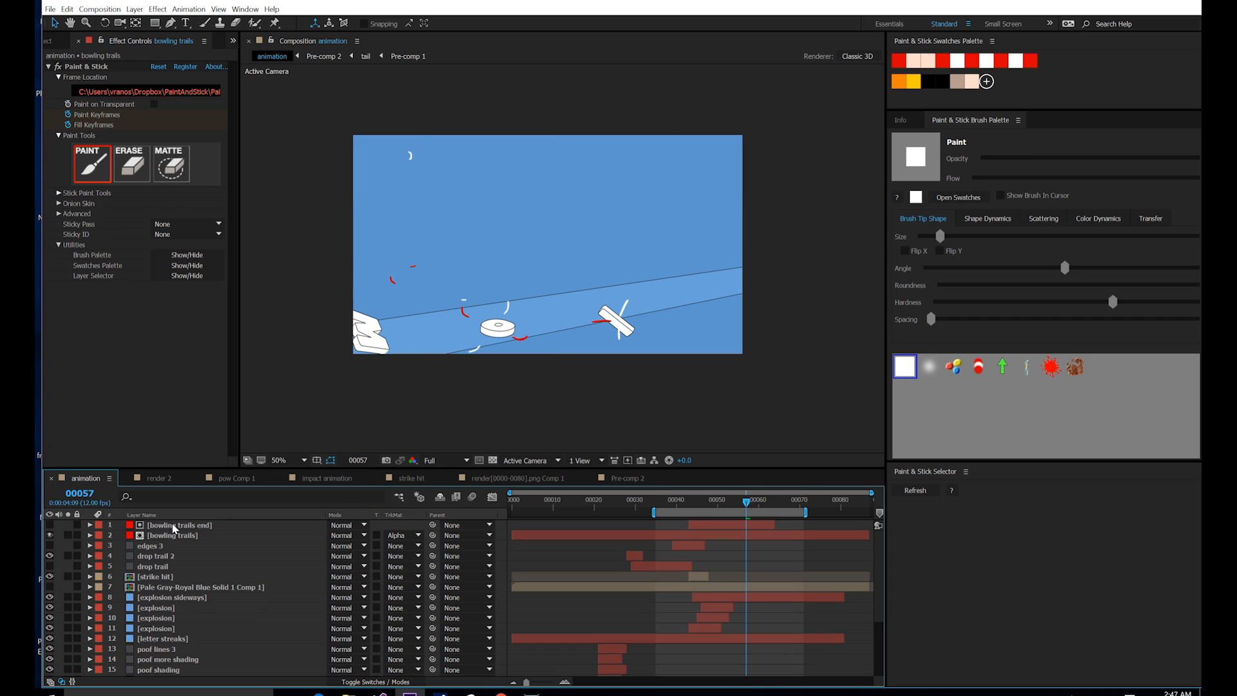
Step: Solo the bowling trails layer and pre-compose it with the bowling trails end layer as "streaks"
click(174, 526)
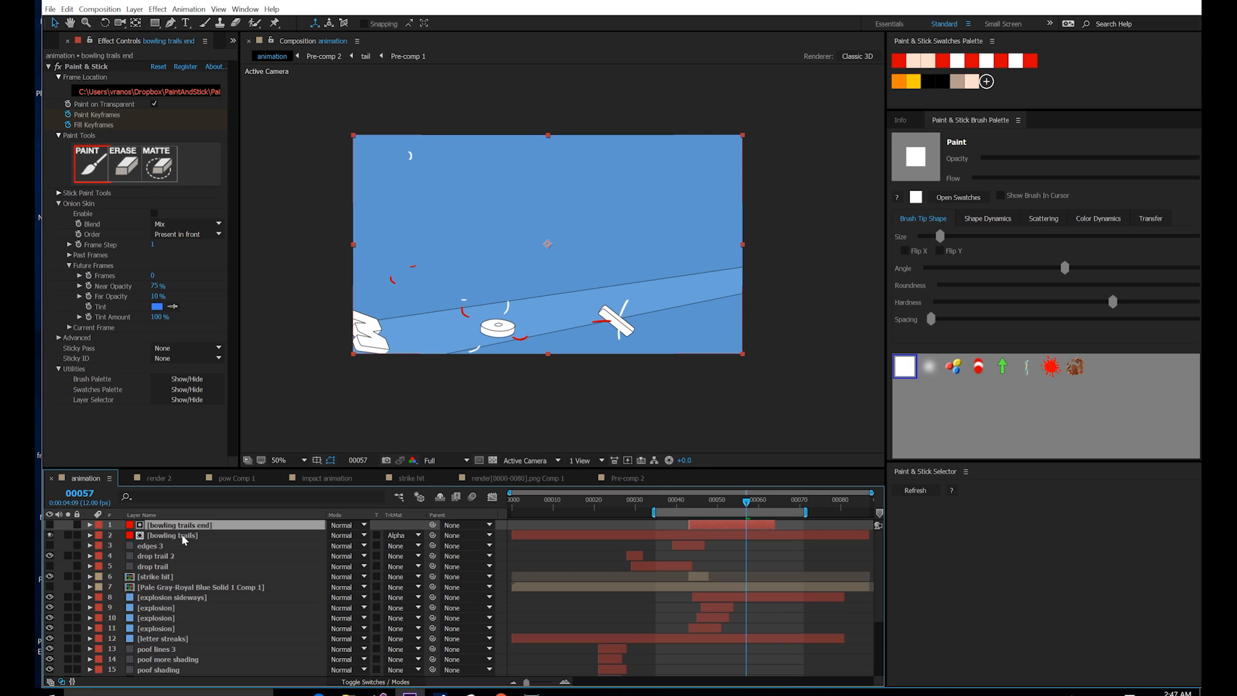
shift+click(184, 536)
click(69, 536)
mouse_move(741, 499)
mouse_down()
mouse_move(698, 501)
mouse_move(734, 506)
mouse_up()
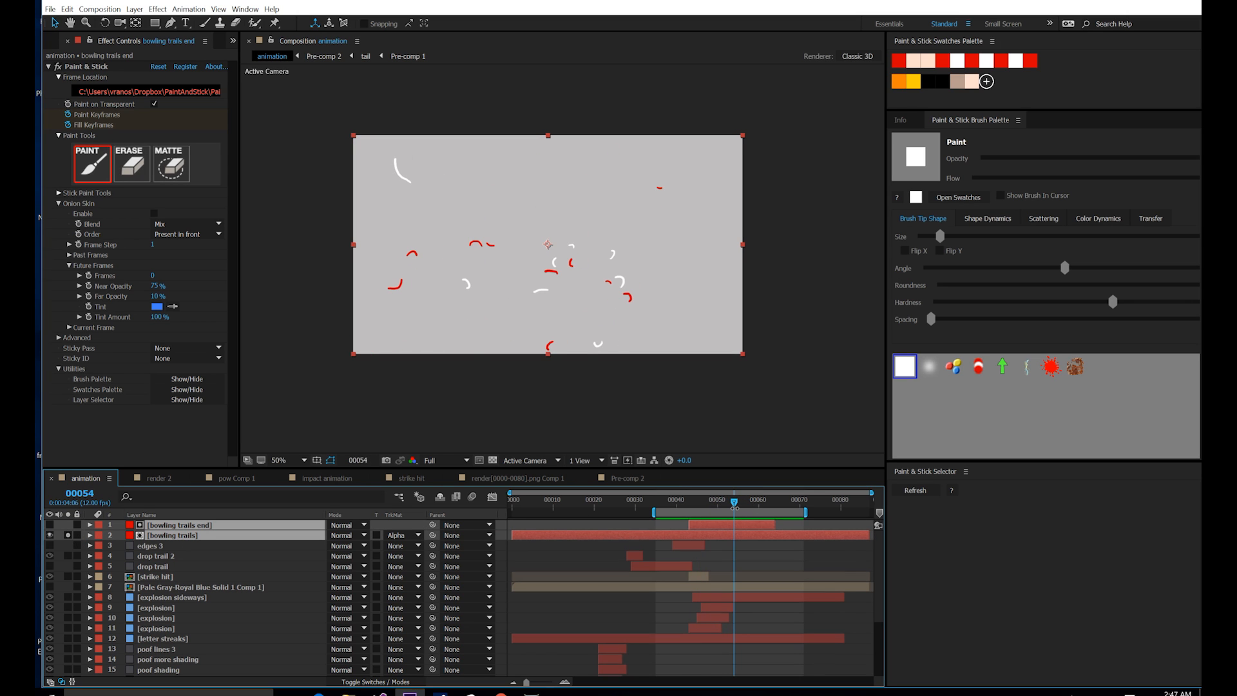
key(ctrl+shift+c)
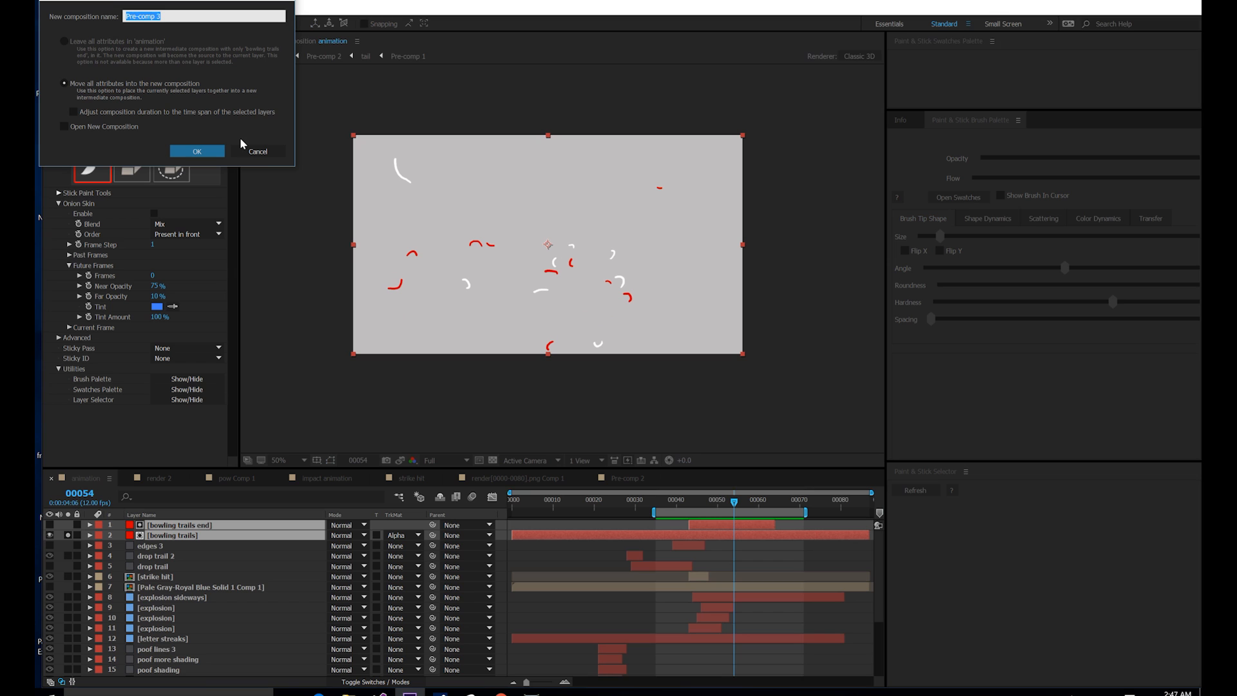
text(streaks)
key(Return)
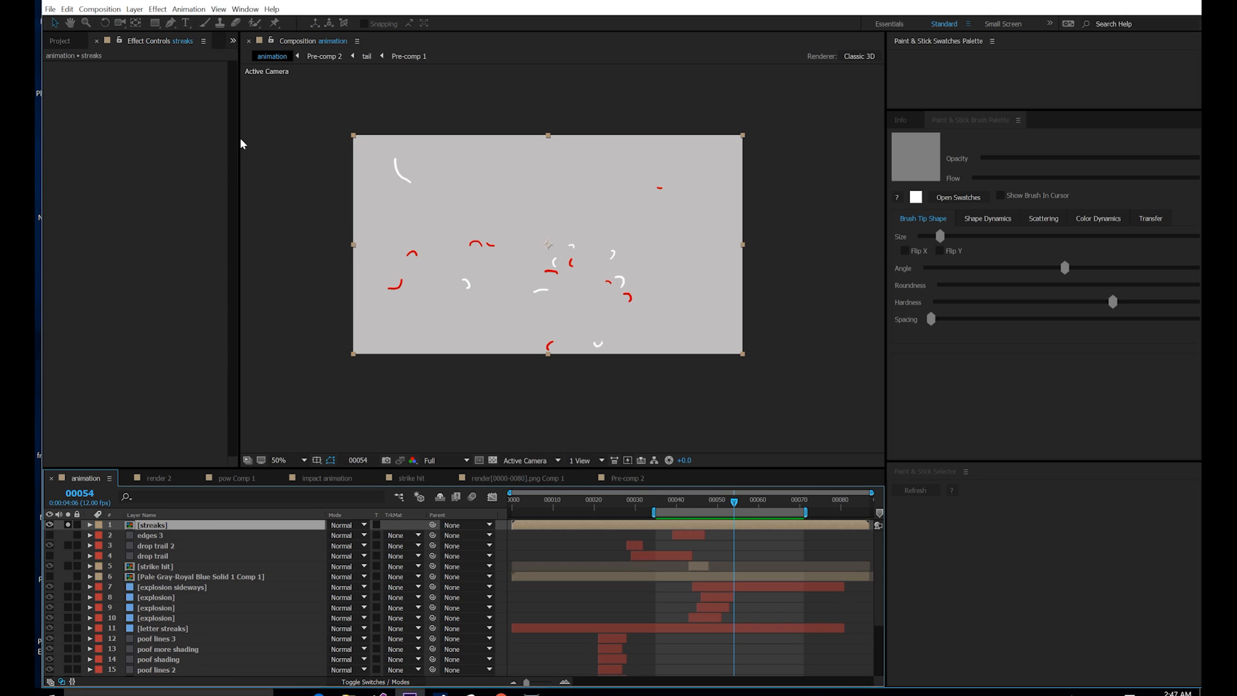
Step: Add a Stroke layer style to the streaks layer and unsolo it to show the full scene
right_click(157, 530)
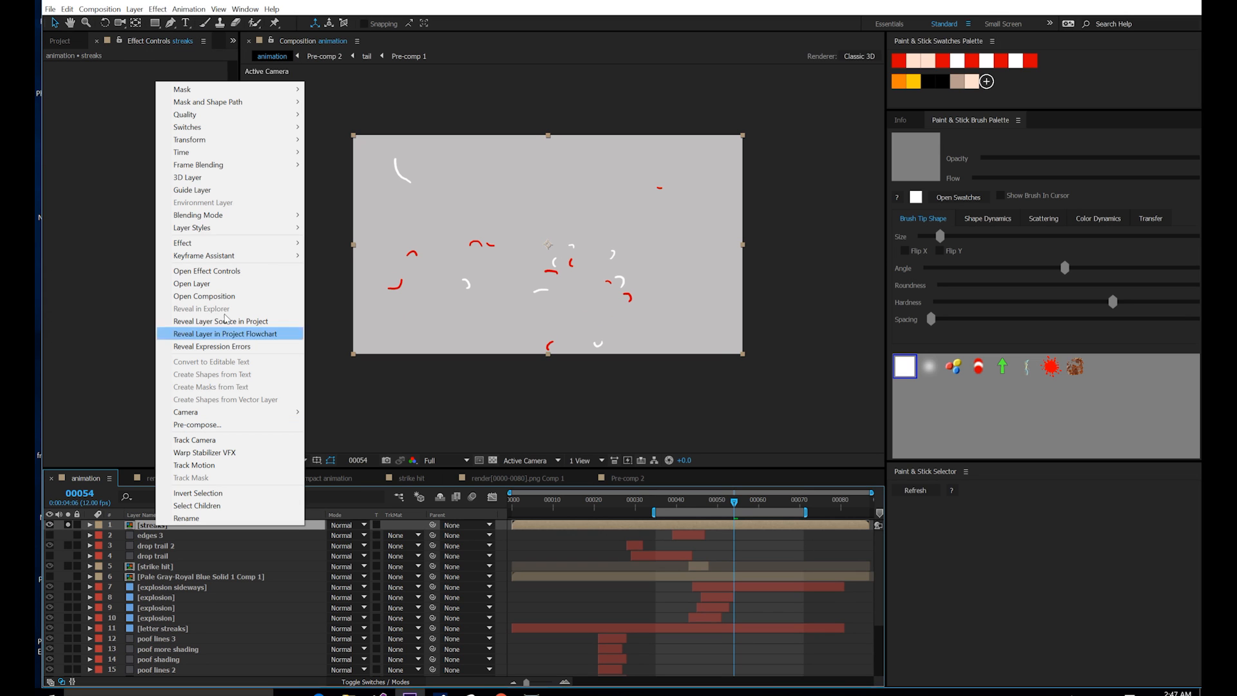
mouse_move(268, 226)
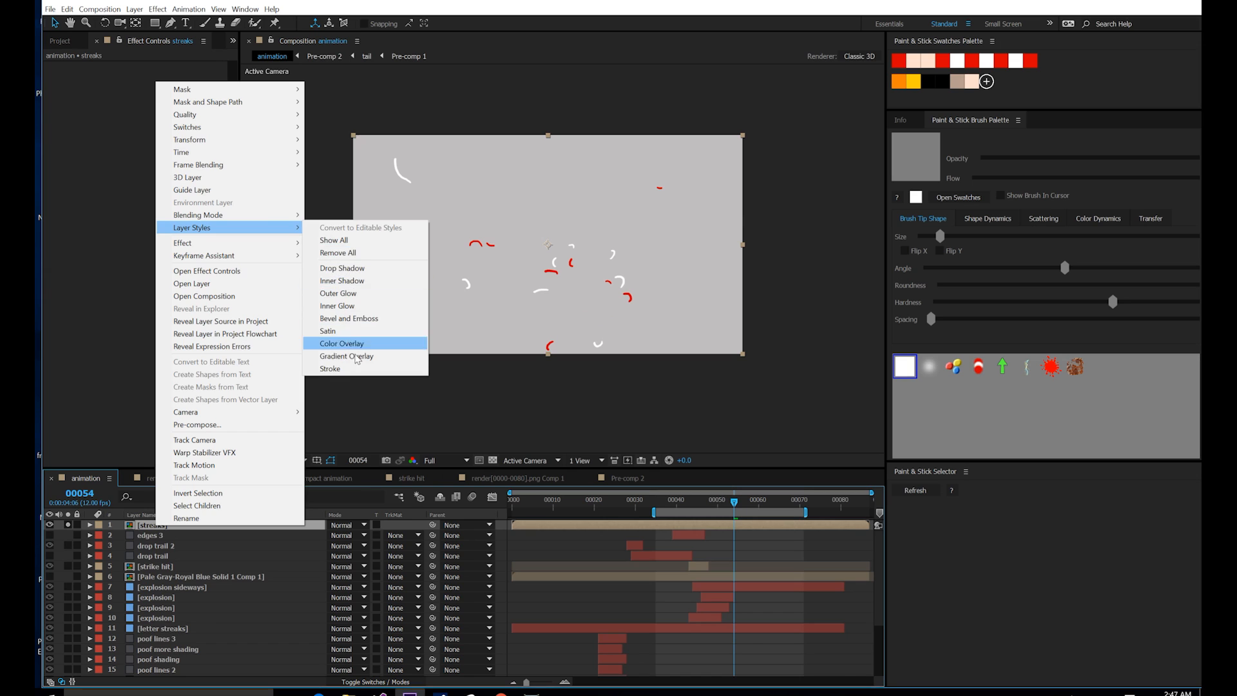
click(330, 369)
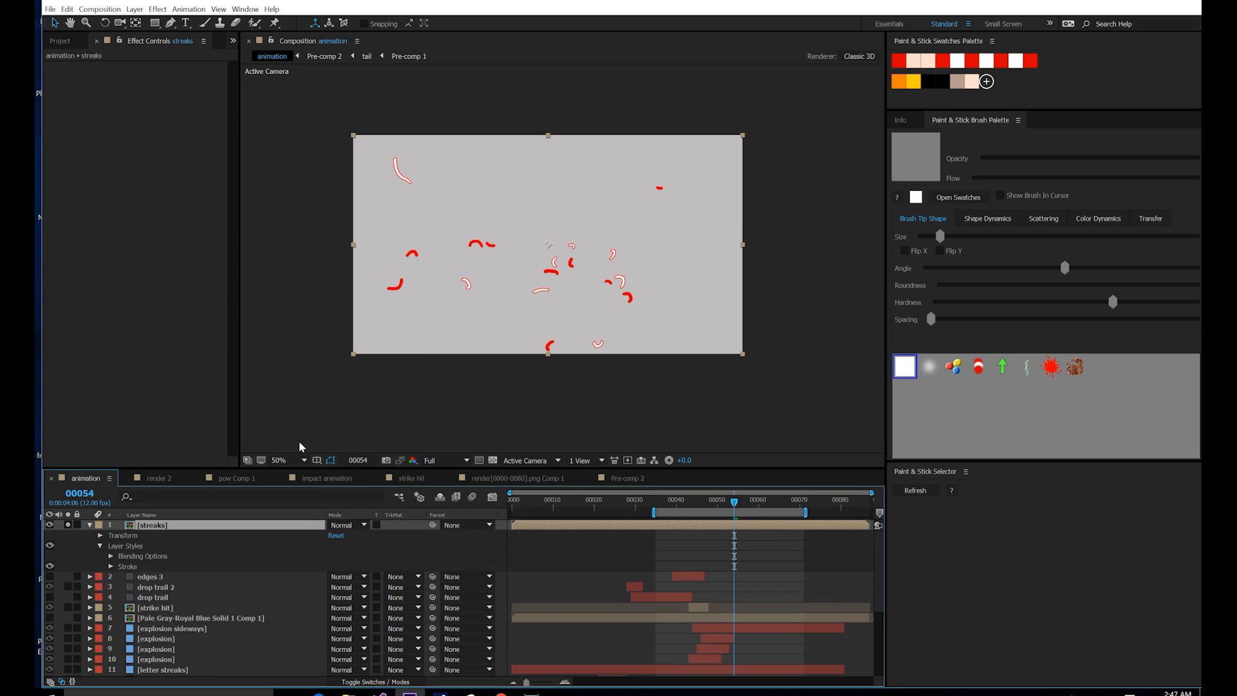
click(67, 525)
key(slash)
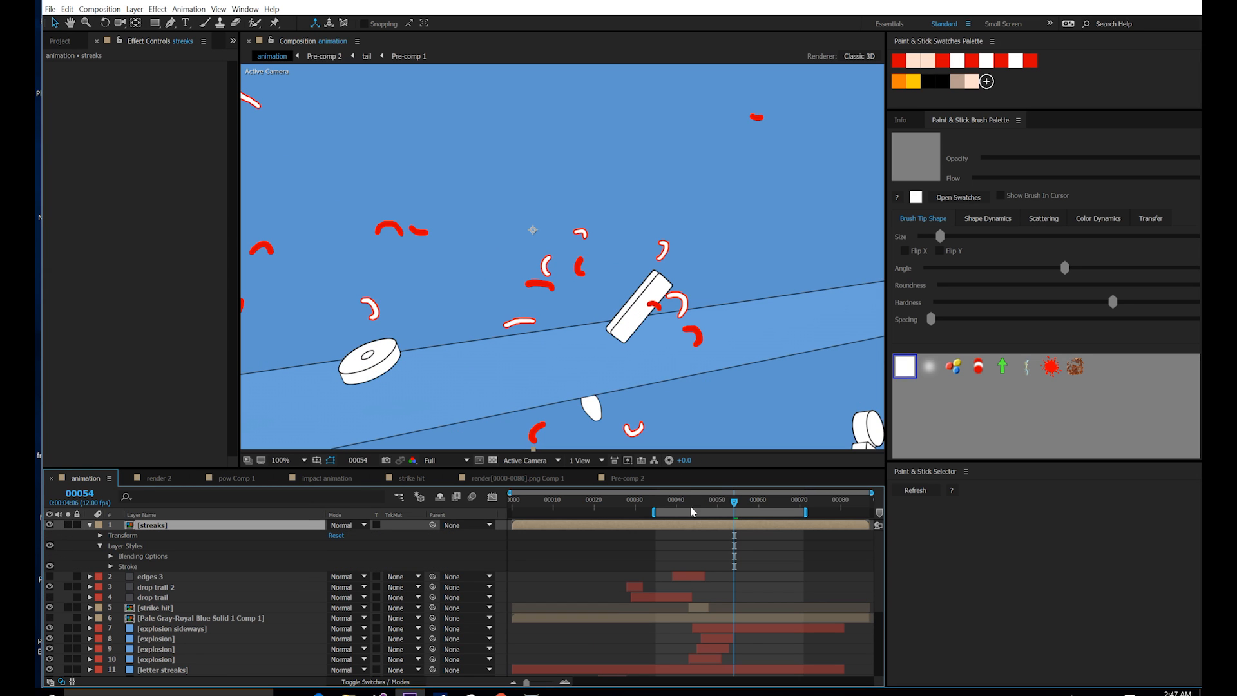
Step: Set the streaks layer's stroke style to size 1.5 and colour black (000000)
drag(680, 507, 710, 505)
scroll(558, 240, up, 2)
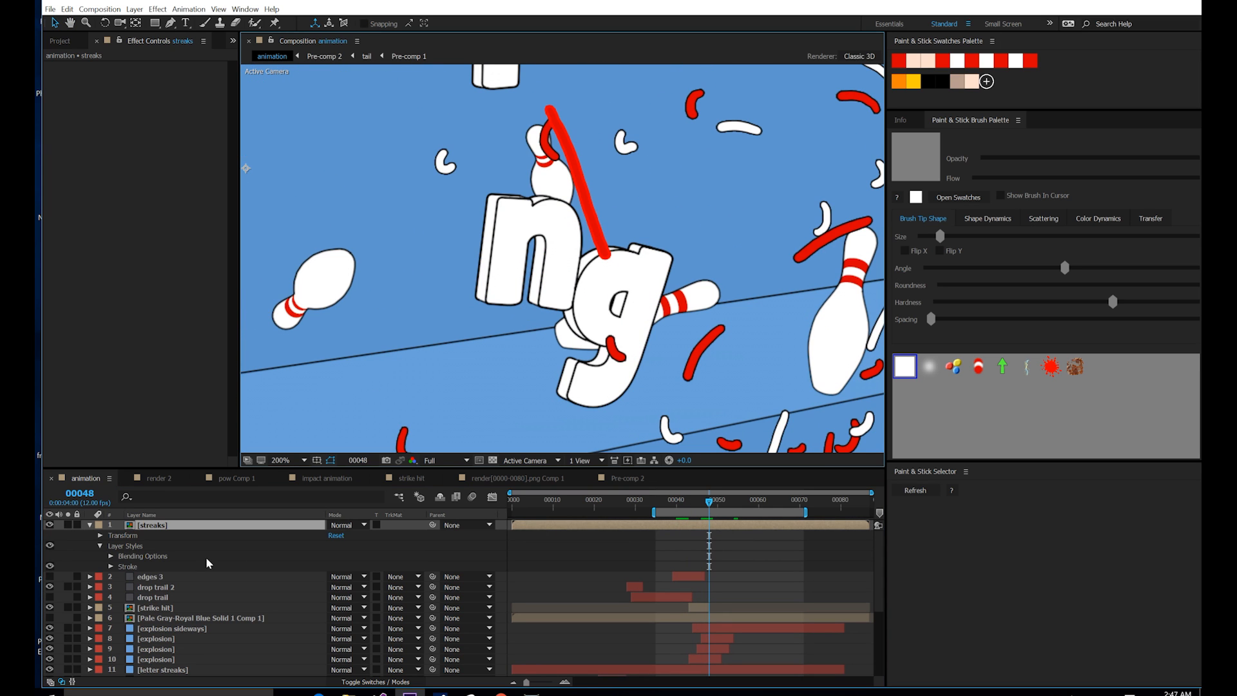
click(113, 566)
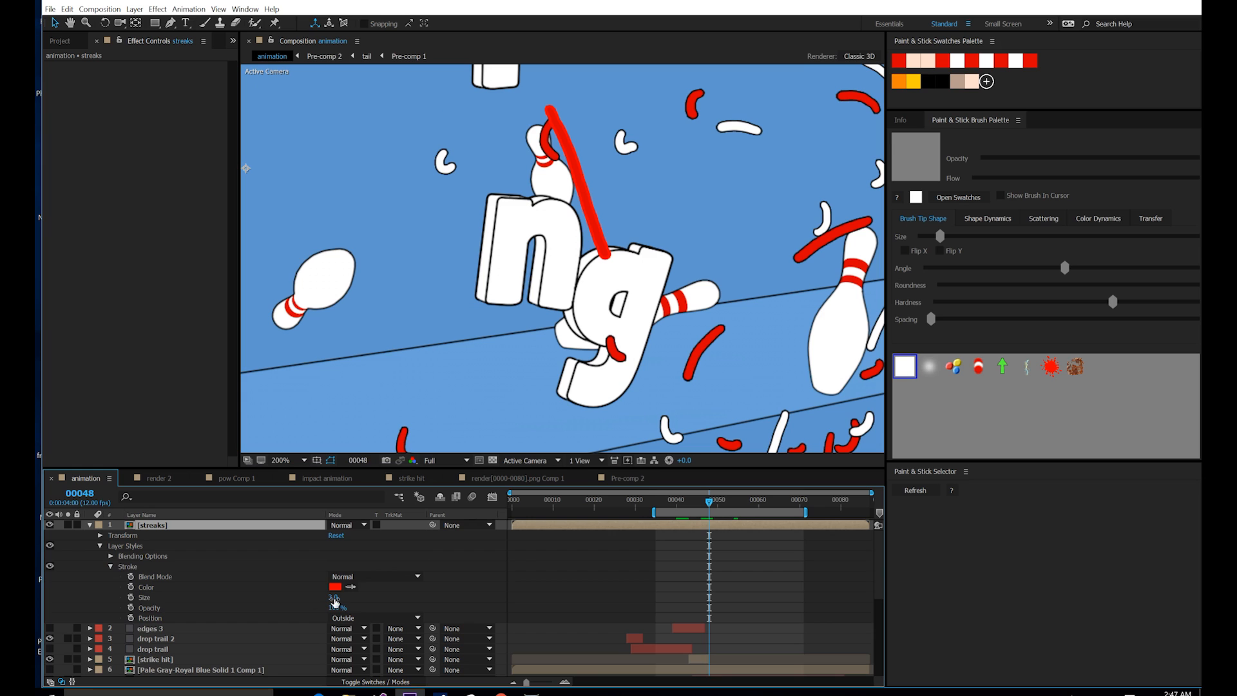
key(Return)
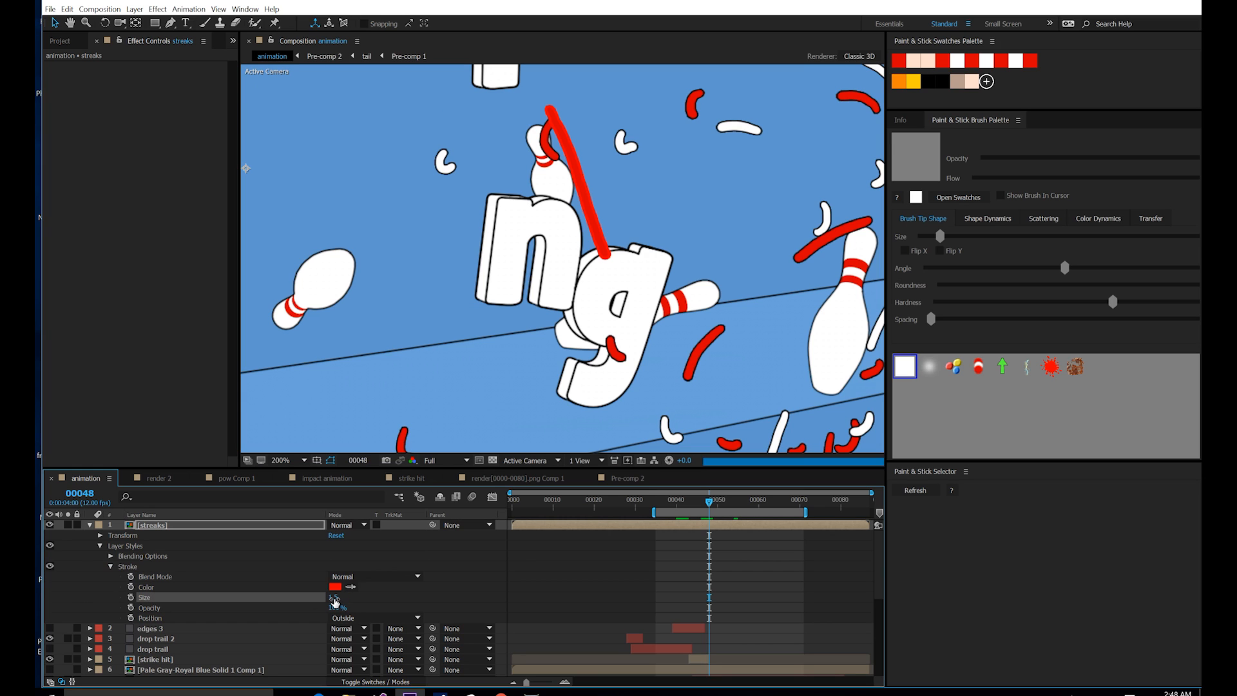
click(336, 587)
click(205, 166)
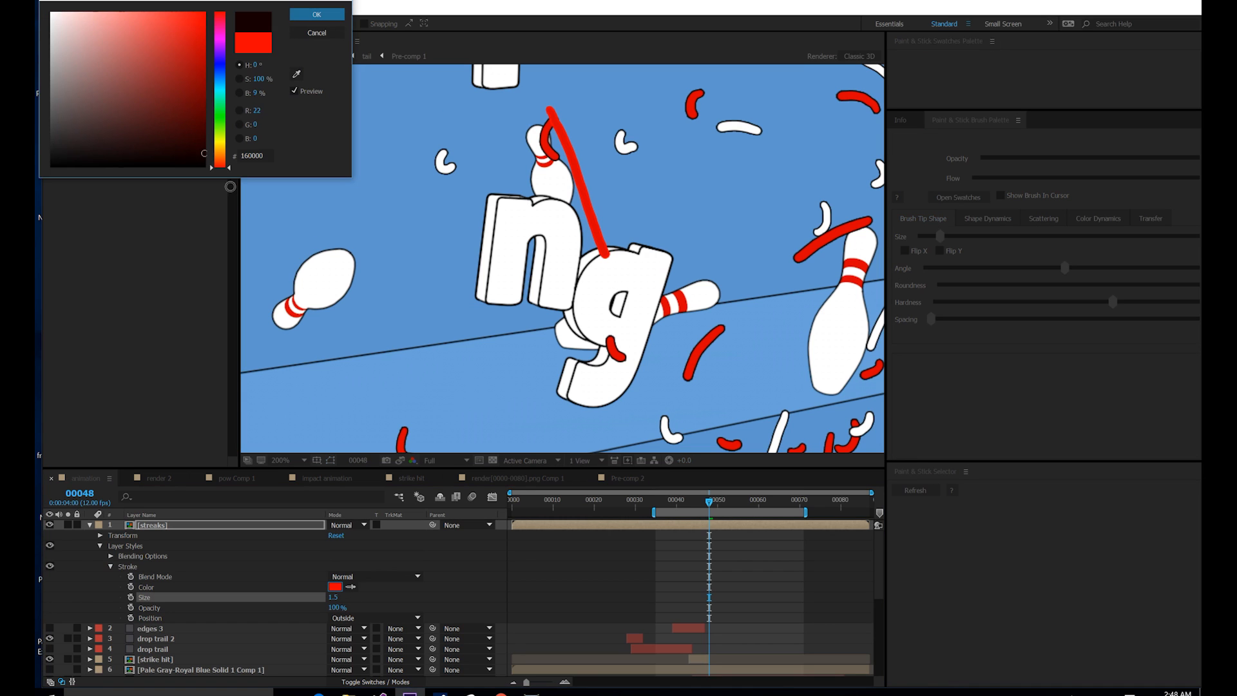
click(316, 14)
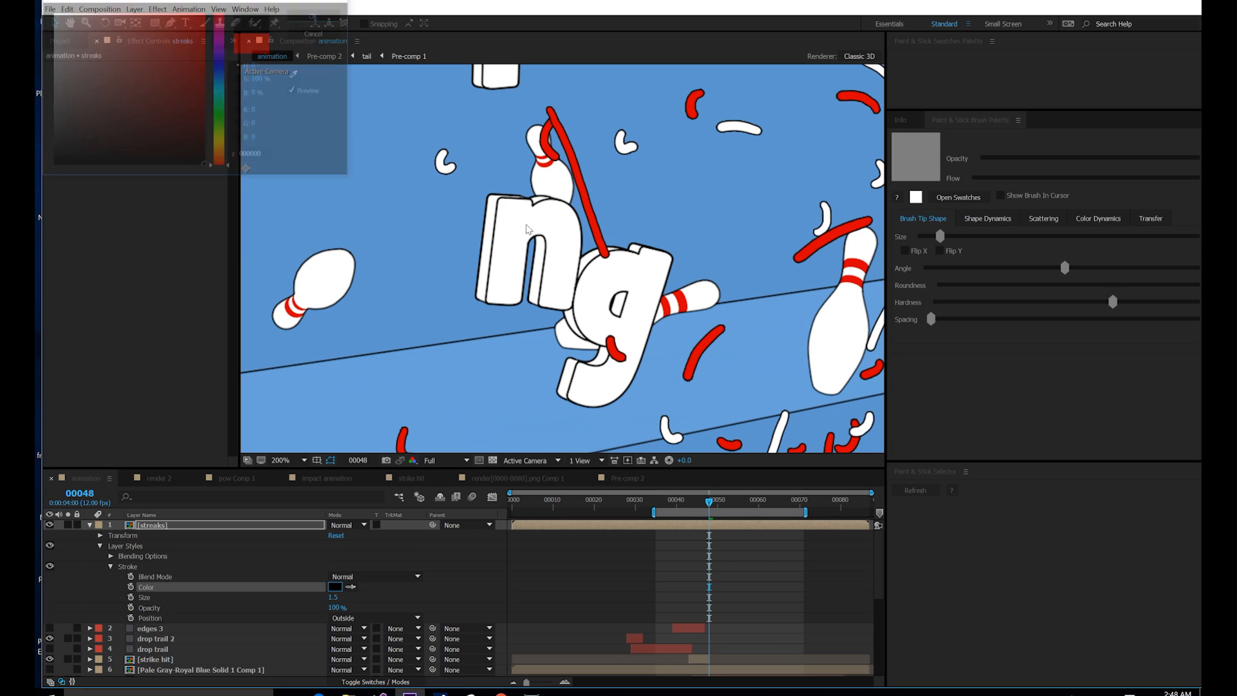
scroll(551, 235, down, 2)
drag(549, 231, 651, 302)
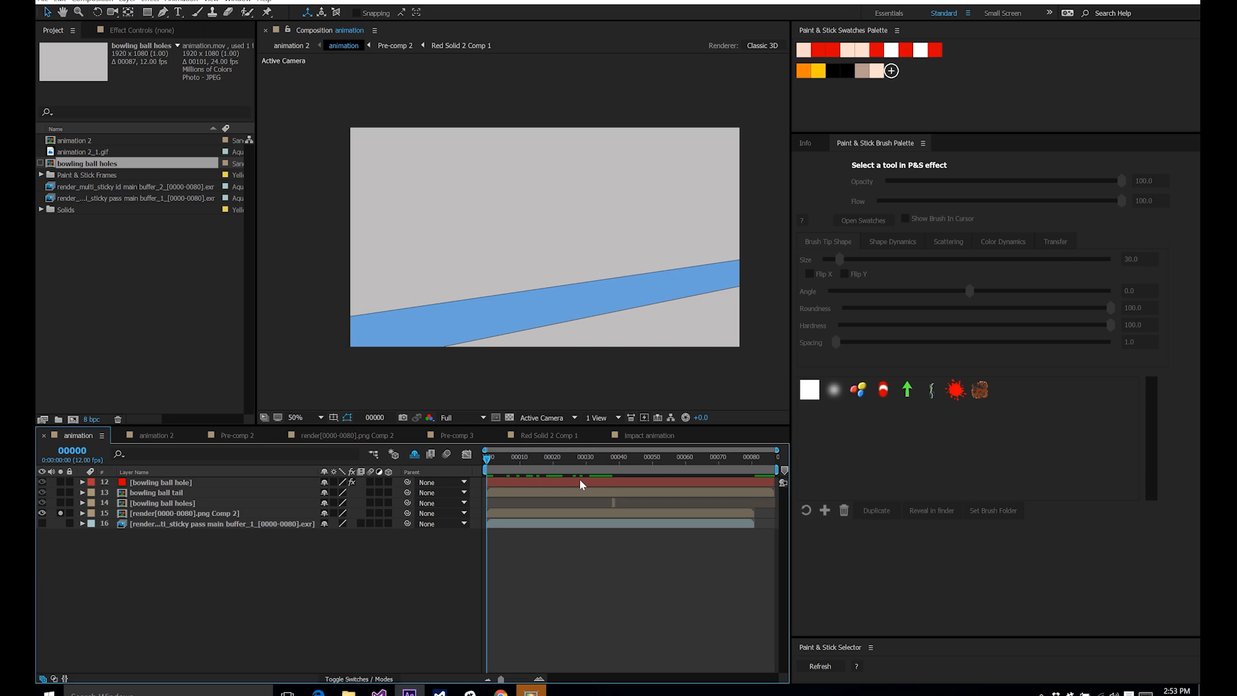
Step: Play back the bowling animation from the first frame, and scrub back to frame 37 where the ball rolls in
key(space)
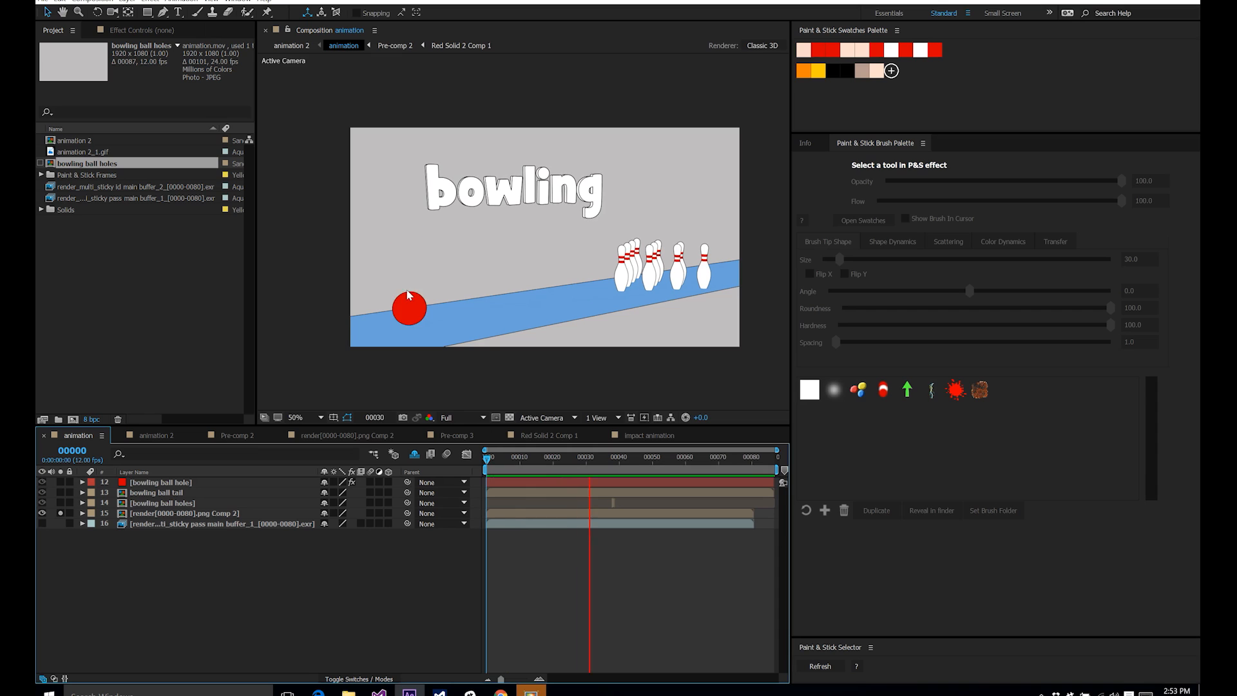
drag(622, 459, 603, 463)
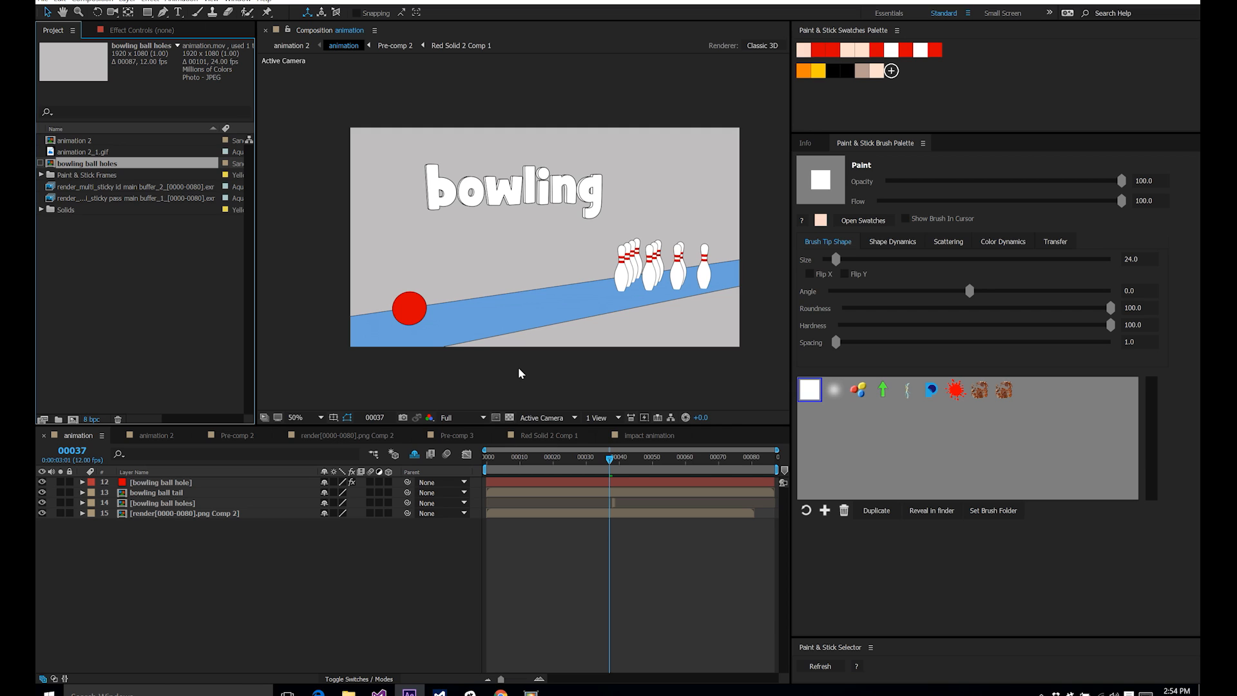
Step: Add the sticky pass and sticky ID EXR sequences to the animation composition and go to frame 36
click(124, 198)
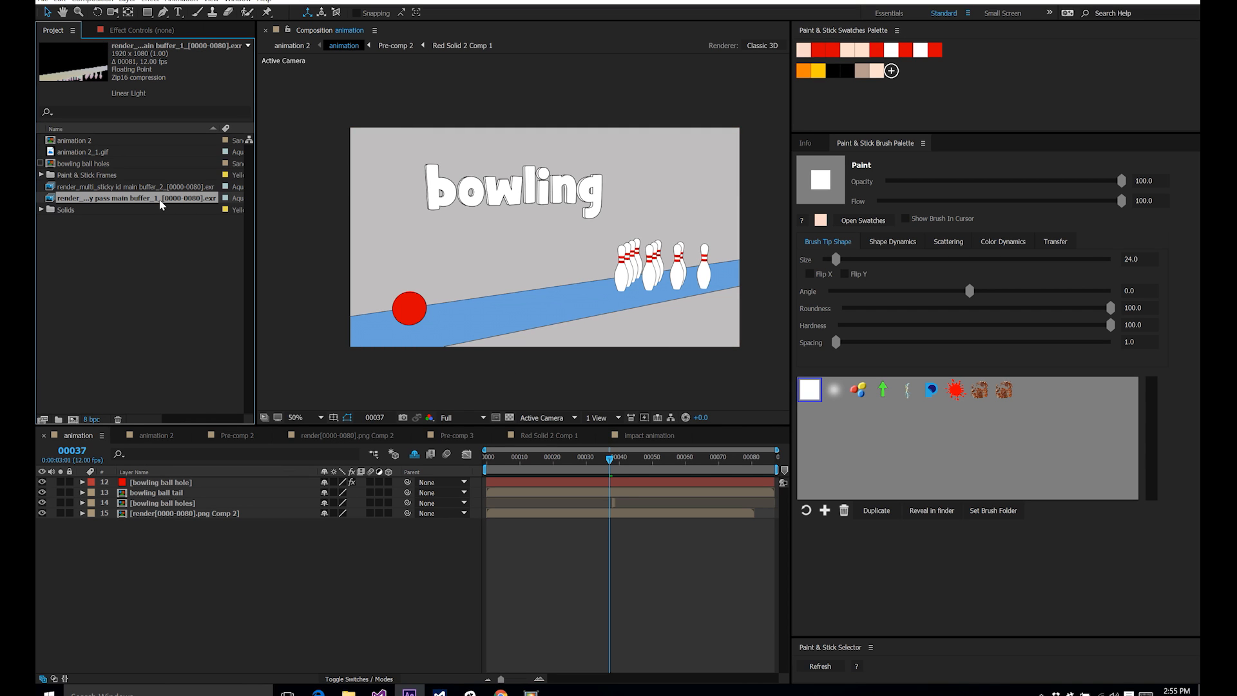
drag(215, 425, 248, 480)
key(Page_Up)
drag(199, 189, 209, 484)
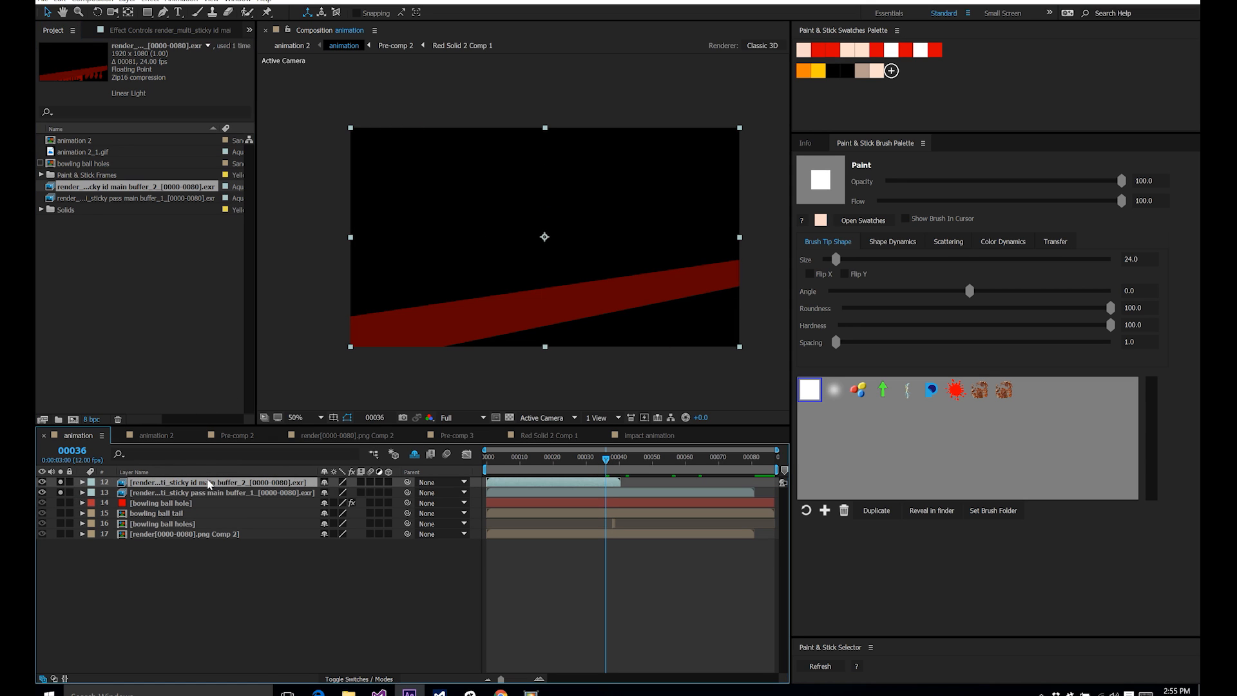
Step: Interpret the sticky ID footage at a frame rate of 12 frames per second
right_click(135, 191)
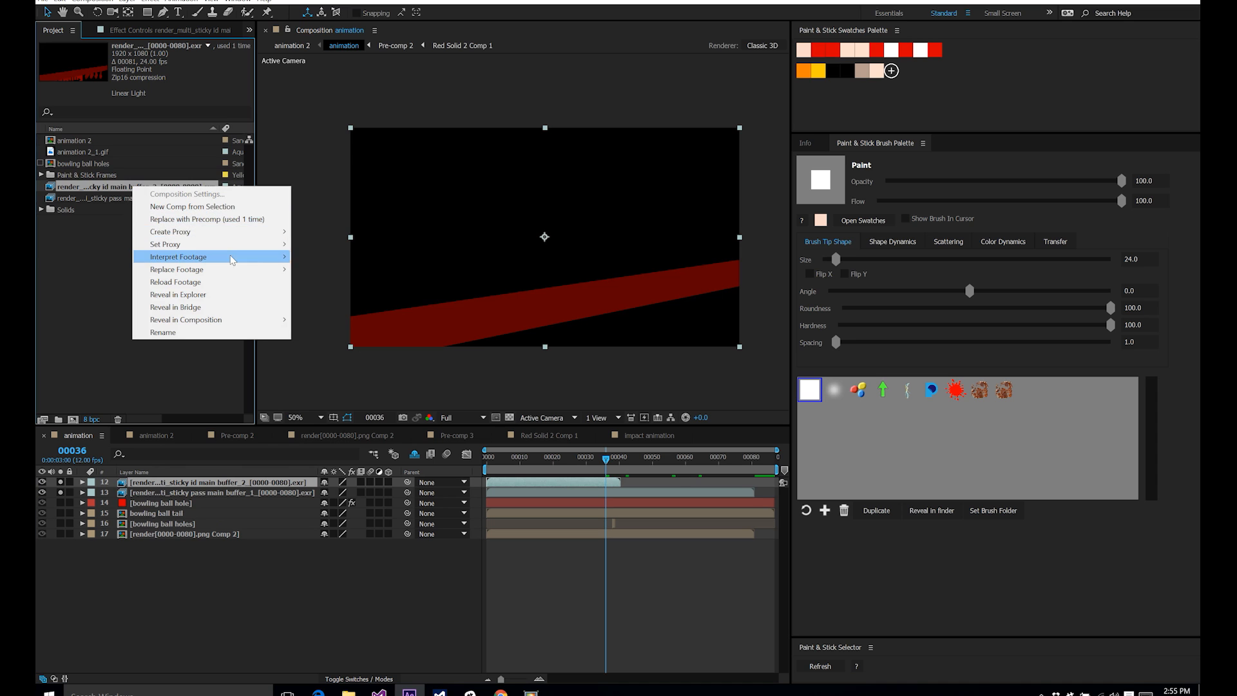
click(346, 258)
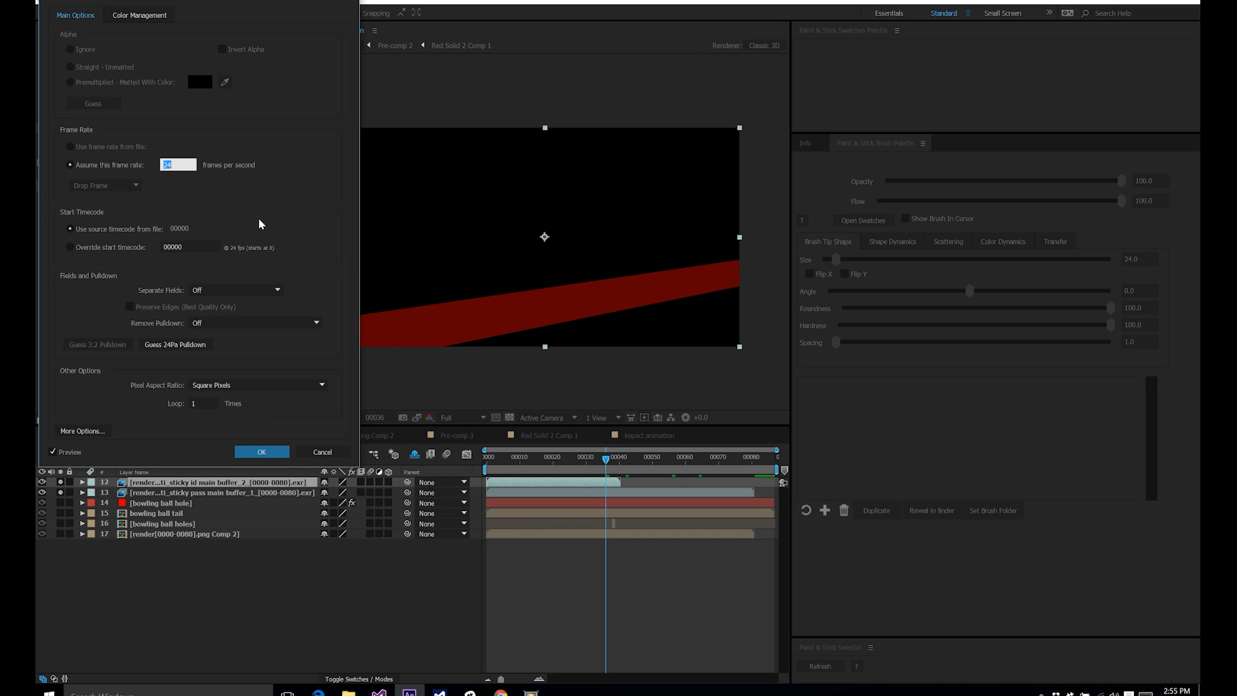
click(261, 452)
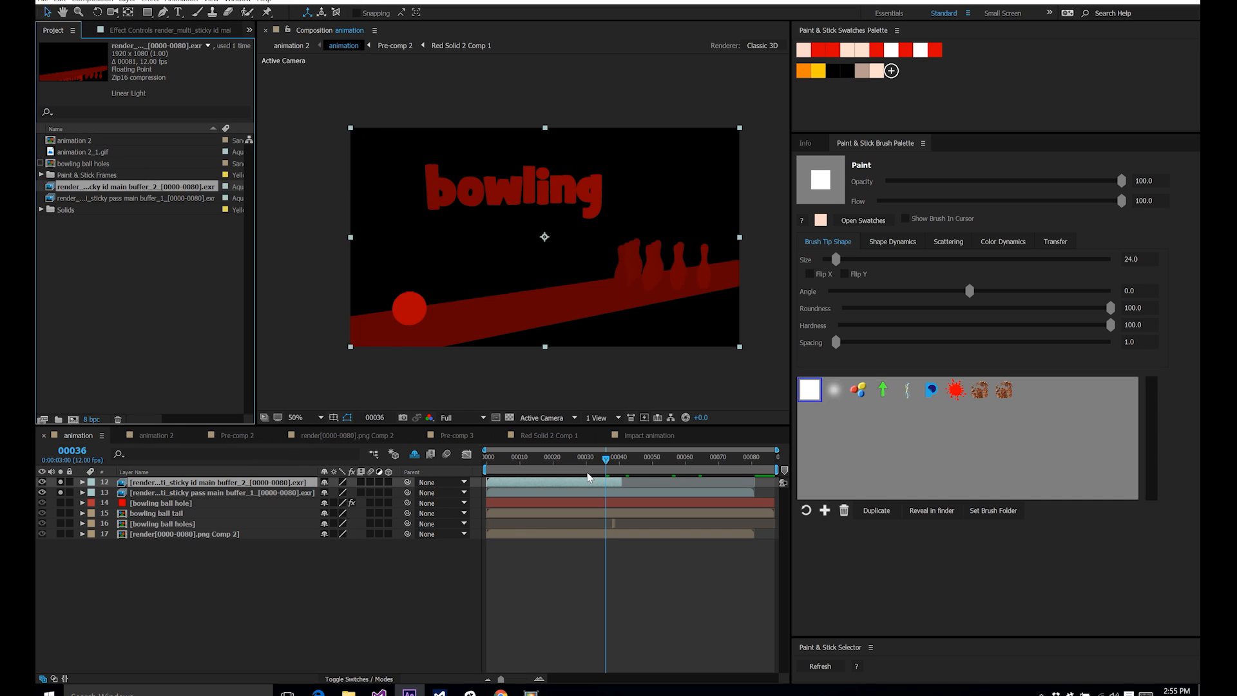
Step: Move the sticky ID and sticky pass layers to the bottom of the layer stack, unsolo them and hide them
shift+click(216, 494)
drag(242, 498, 243, 576)
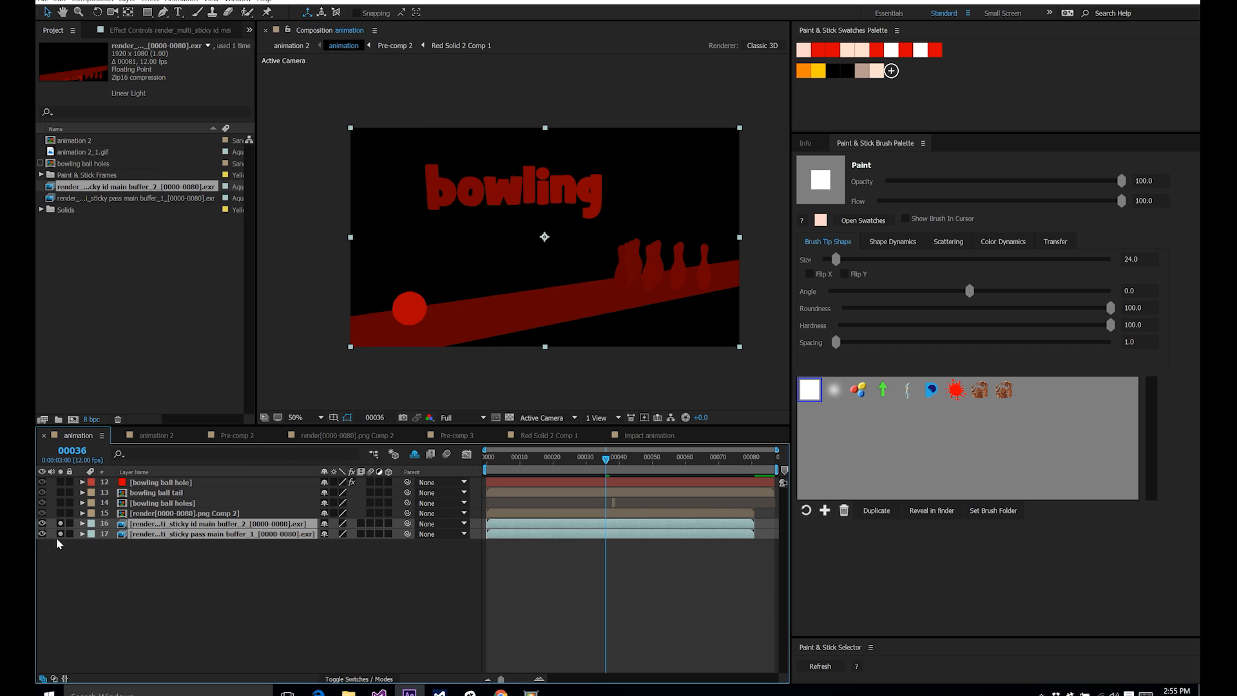
drag(40, 521, 45, 549)
click(214, 561)
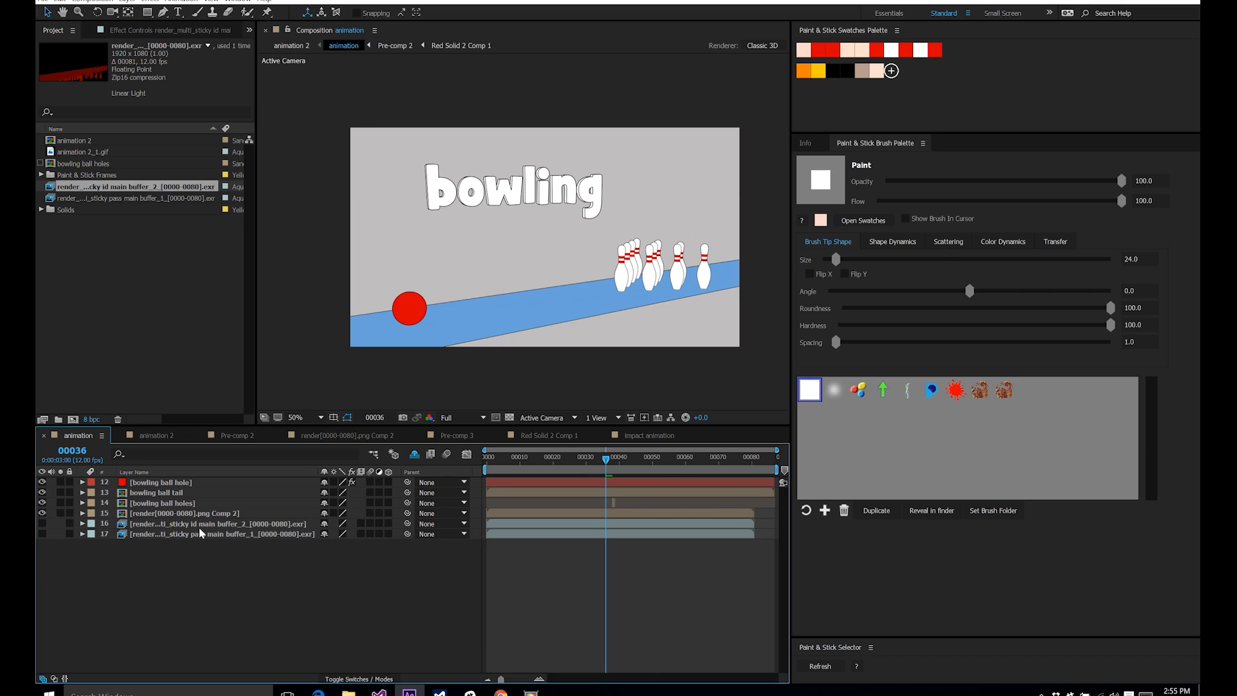
Step: Create a new solid layer named "bowling ball"
click(123, 2)
mouse_move(297, 12)
click(461, 31)
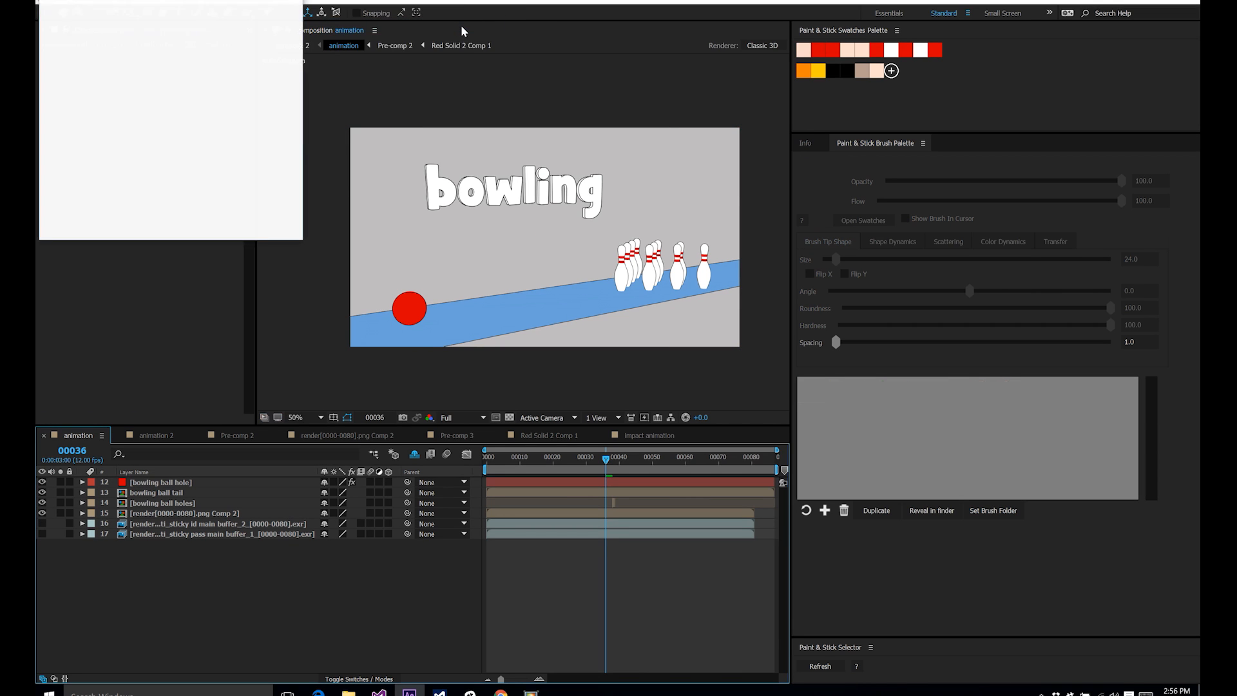
text(bowling ball)
key(Return)
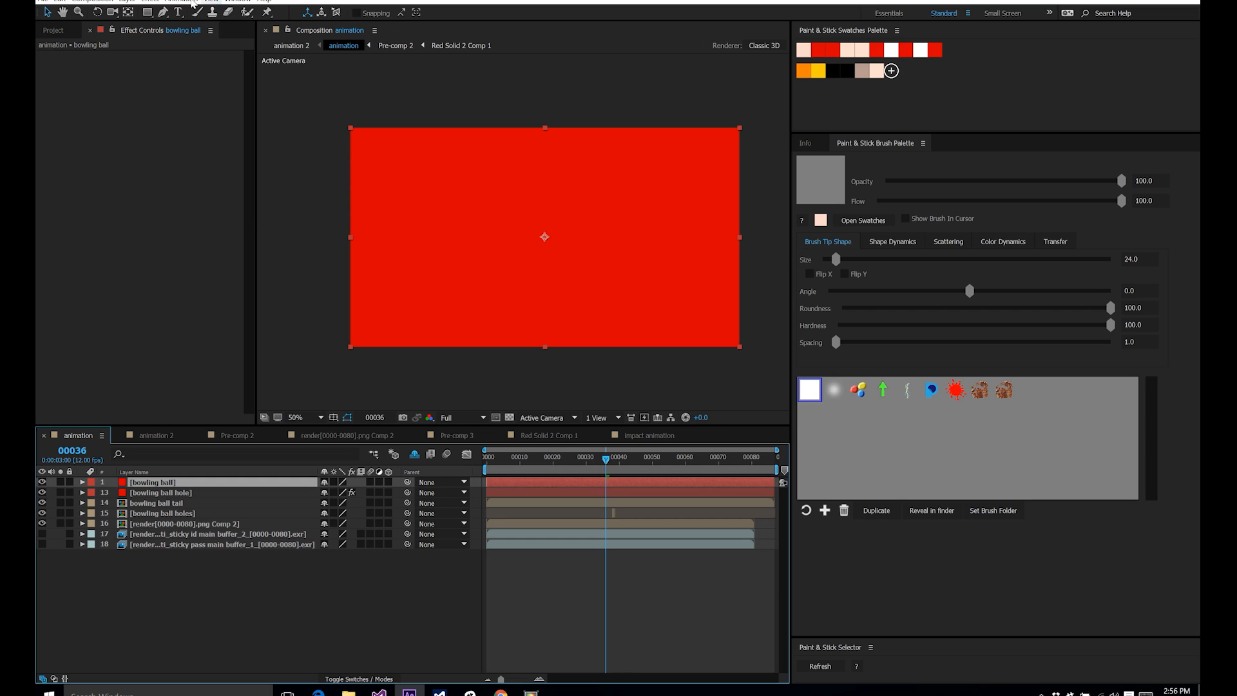
Step: Apply Paint & Stick to the bowling ball solid, with the sticky pass buffer as Sticky Pass and the sticky ID buffer as Sticky ID
click(152, 3)
click(169, 28)
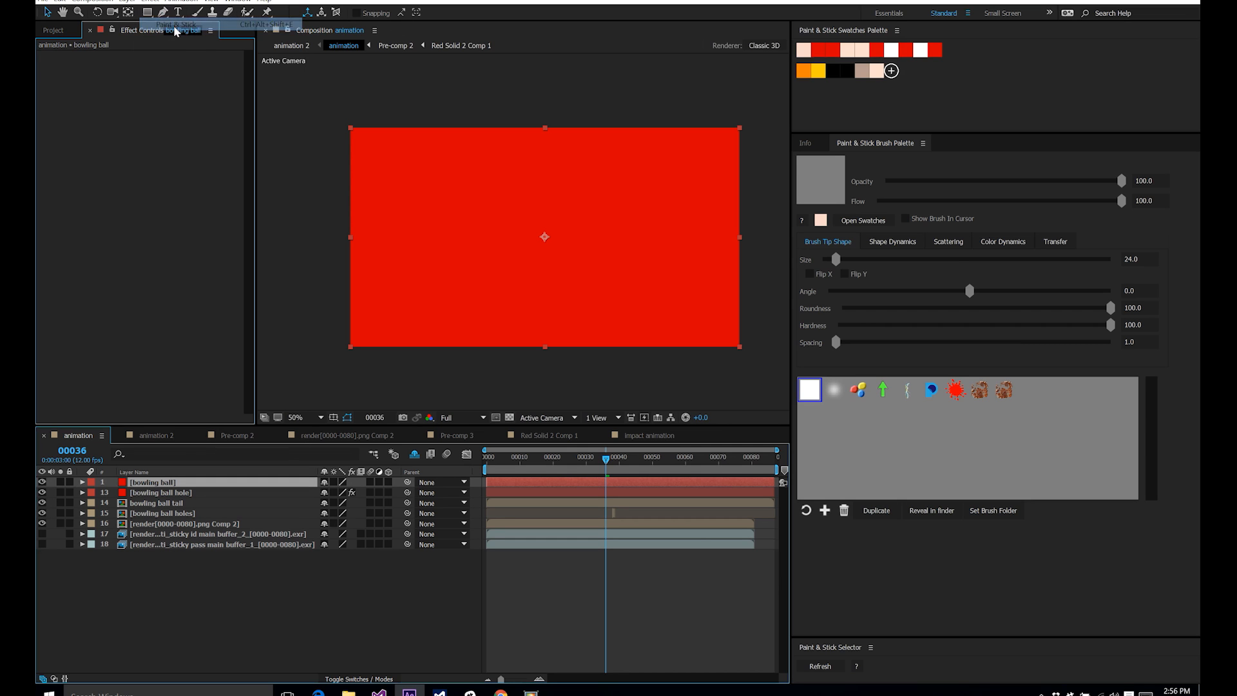
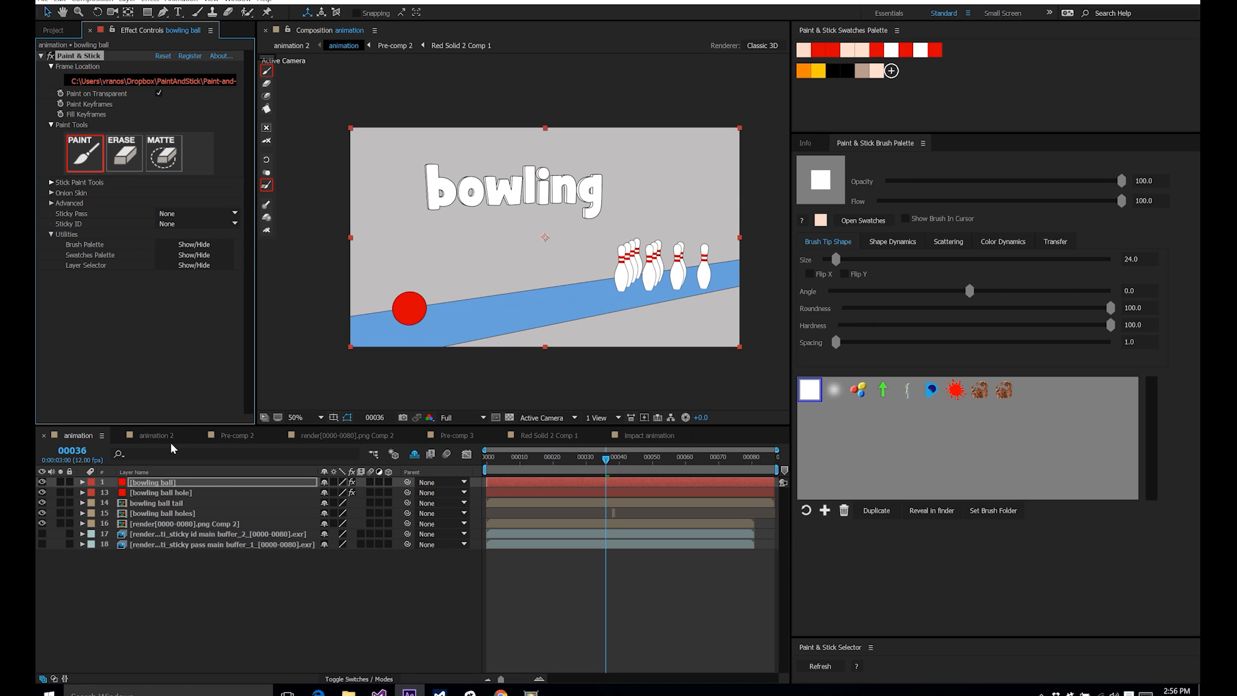
click(184, 225)
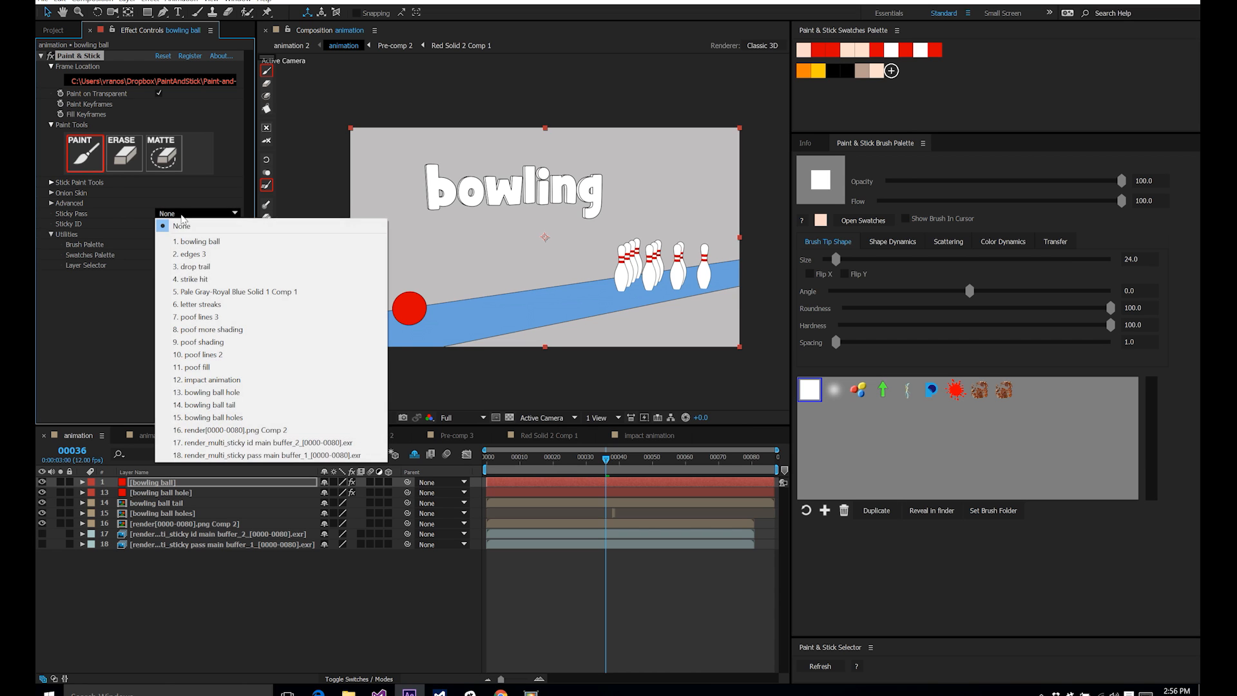
click(236, 457)
click(187, 223)
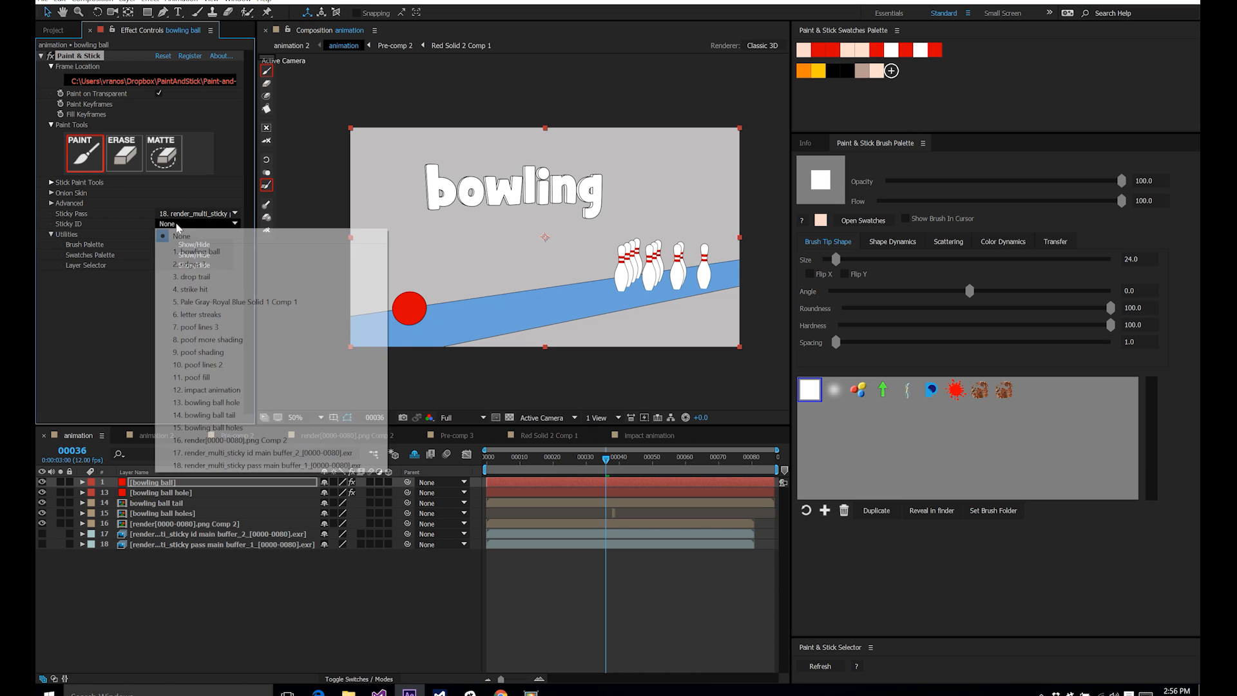
click(250, 456)
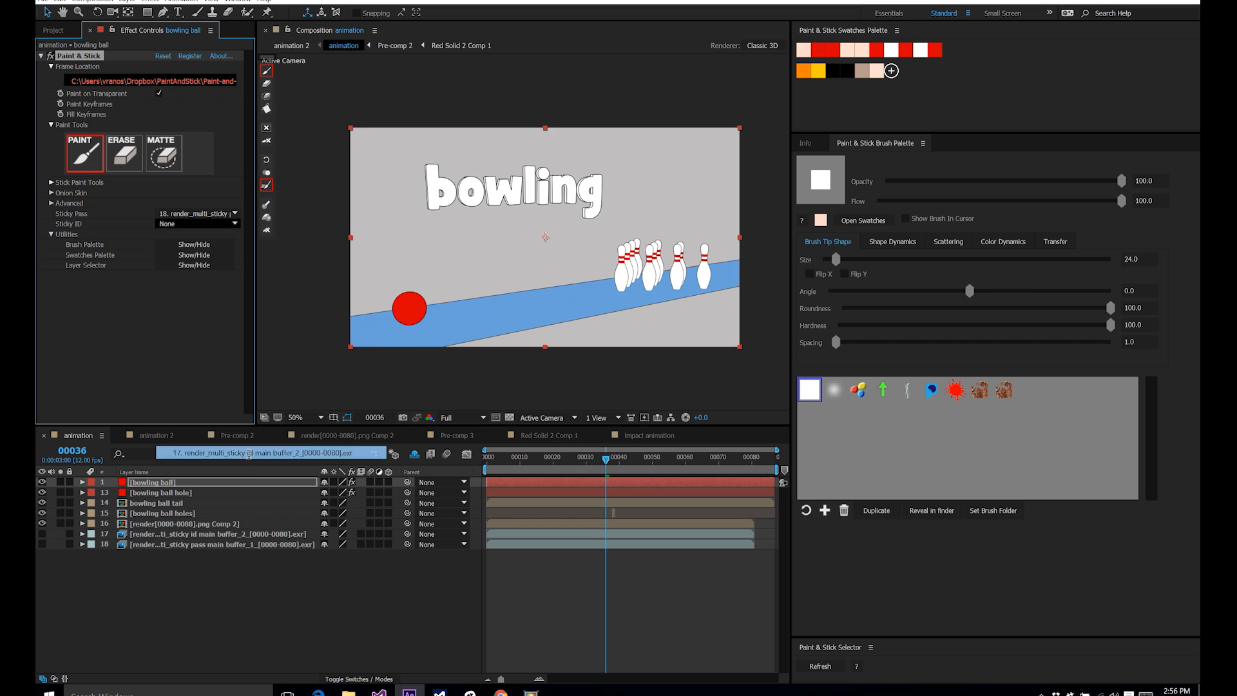
Step: Paint a black X on the red ball at frame 36 with brush size 16, and play back the result
click(829, 73)
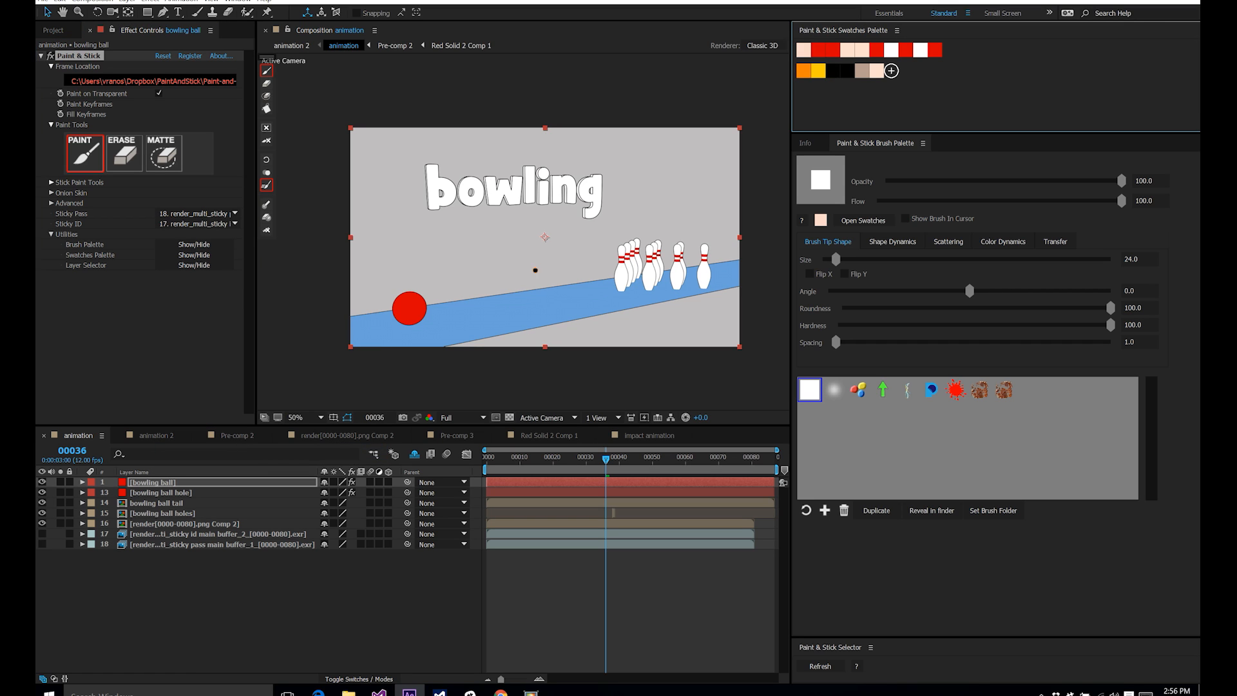
click(407, 305)
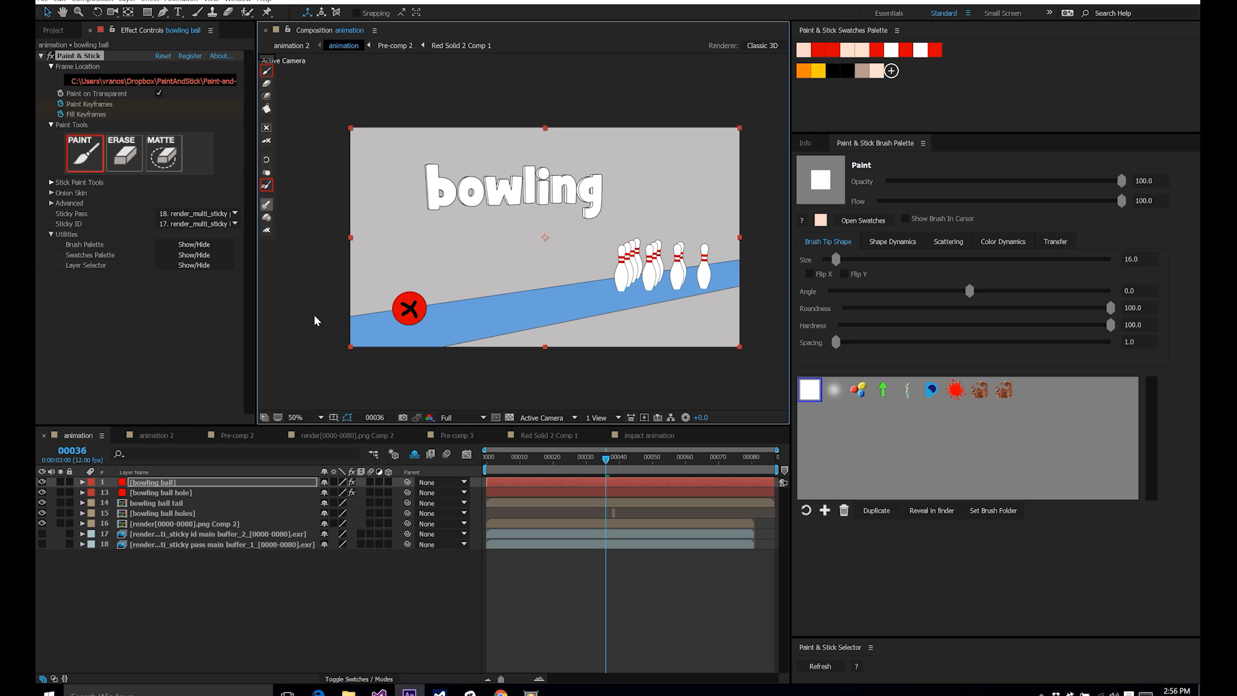
key(space)
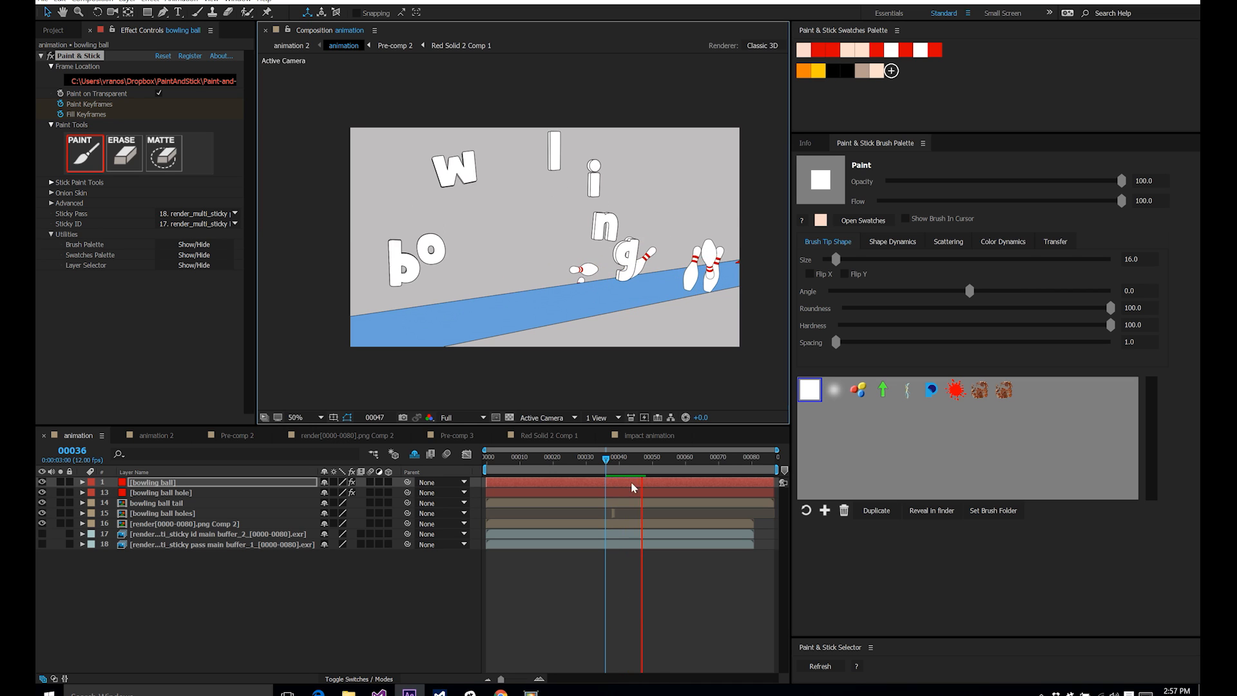
Step: At frame 38, draw a small circle with the Ellipse tool on the upper left of the red ball as a shape layer
drag(641, 459, 612, 458)
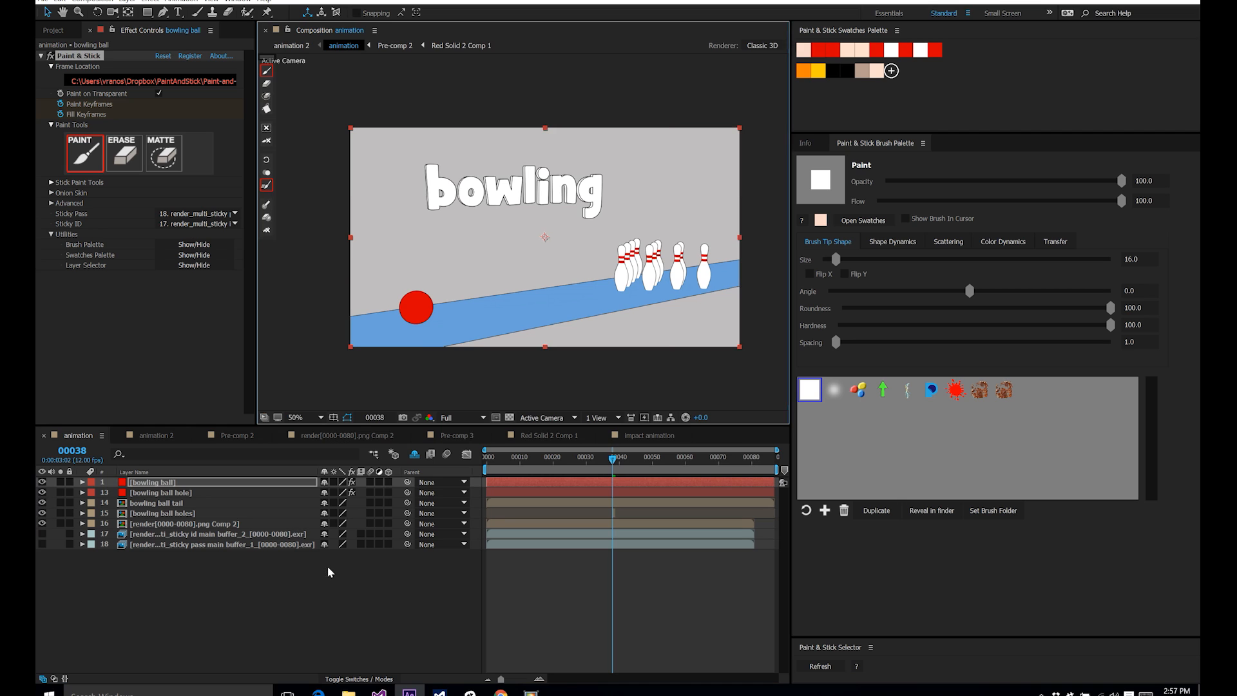
key(F2)
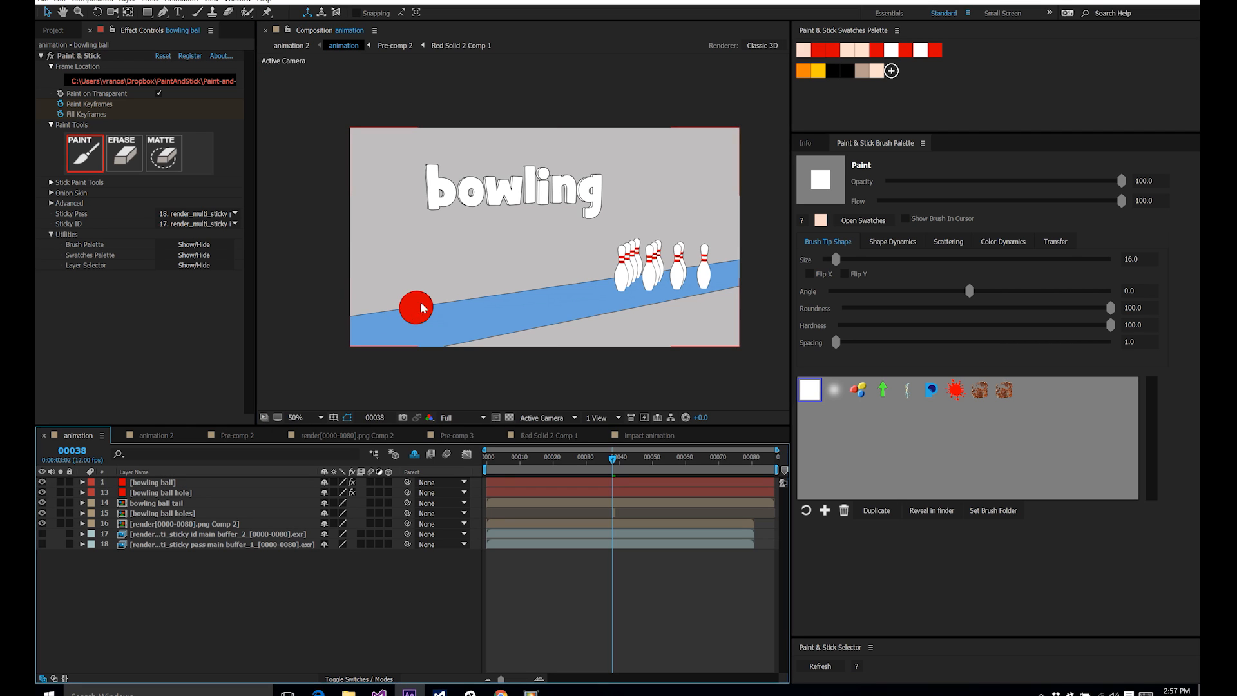
scroll(423, 308, up, 4)
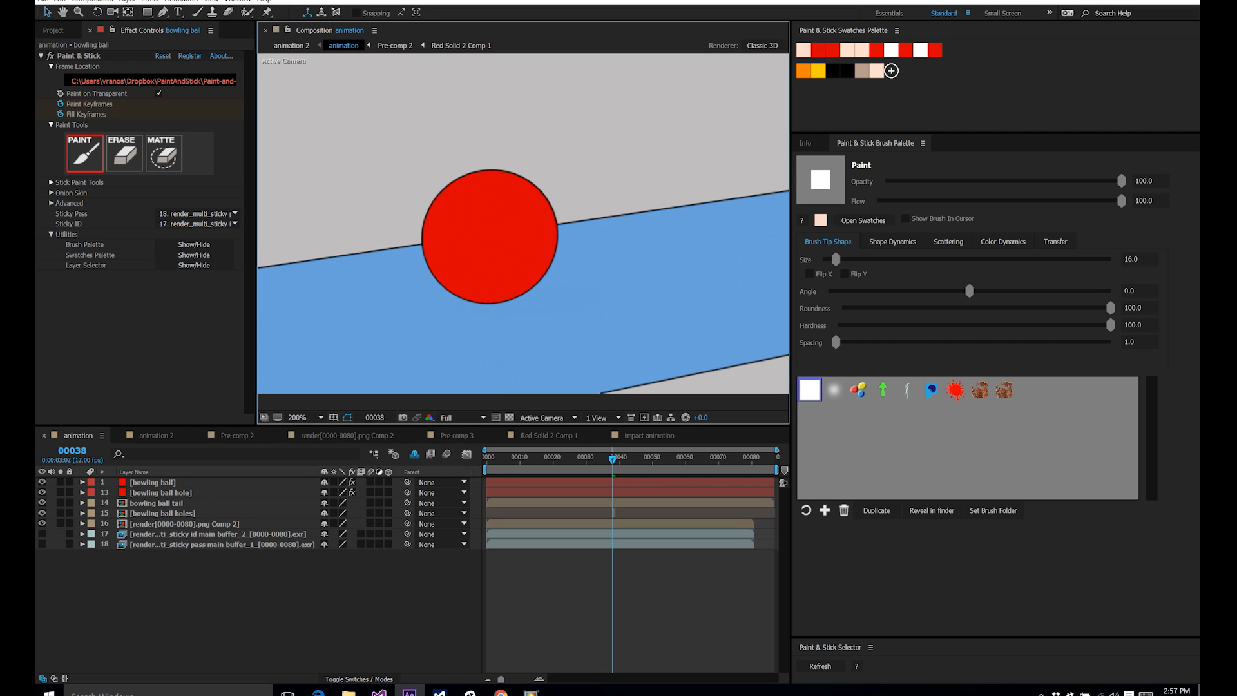
drag(148, 11, 185, 45)
drag(464, 228, 482, 239)
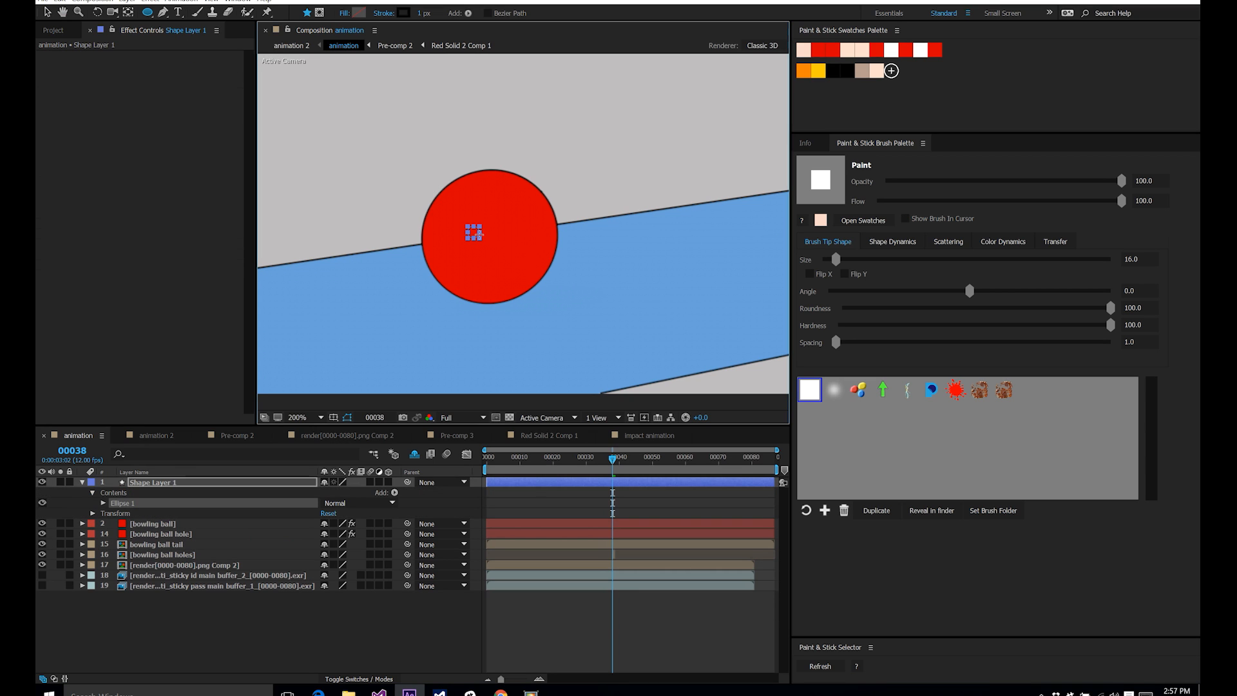
click(310, 636)
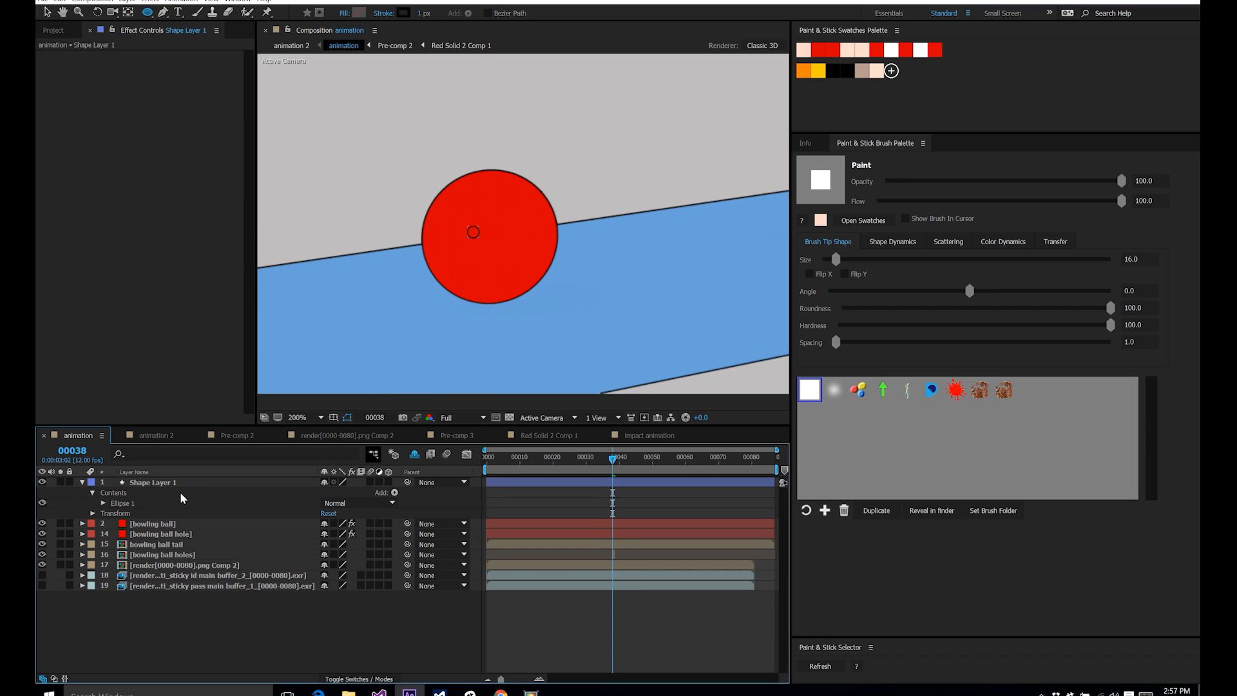
Step: Duplicate the finger-hole circle layer and place the copy just to the right of the original on the ball
click(162, 484)
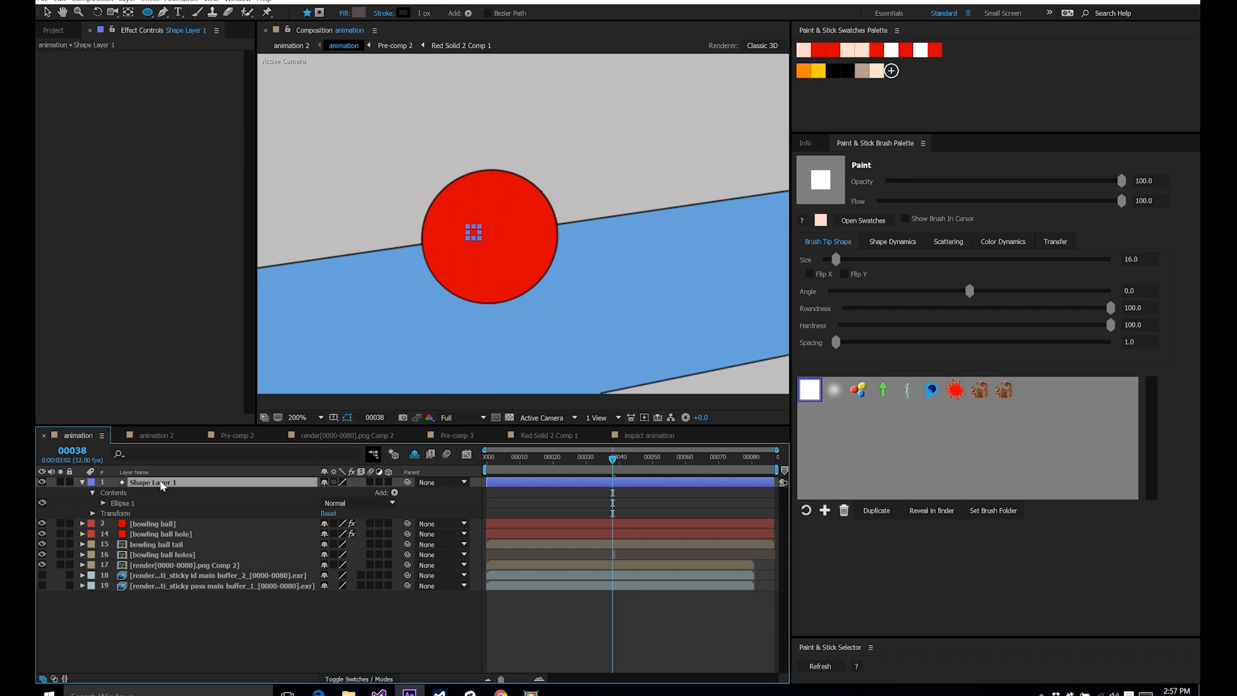
key(ctrl+d)
key(v)
click(476, 234)
drag(476, 234, 505, 242)
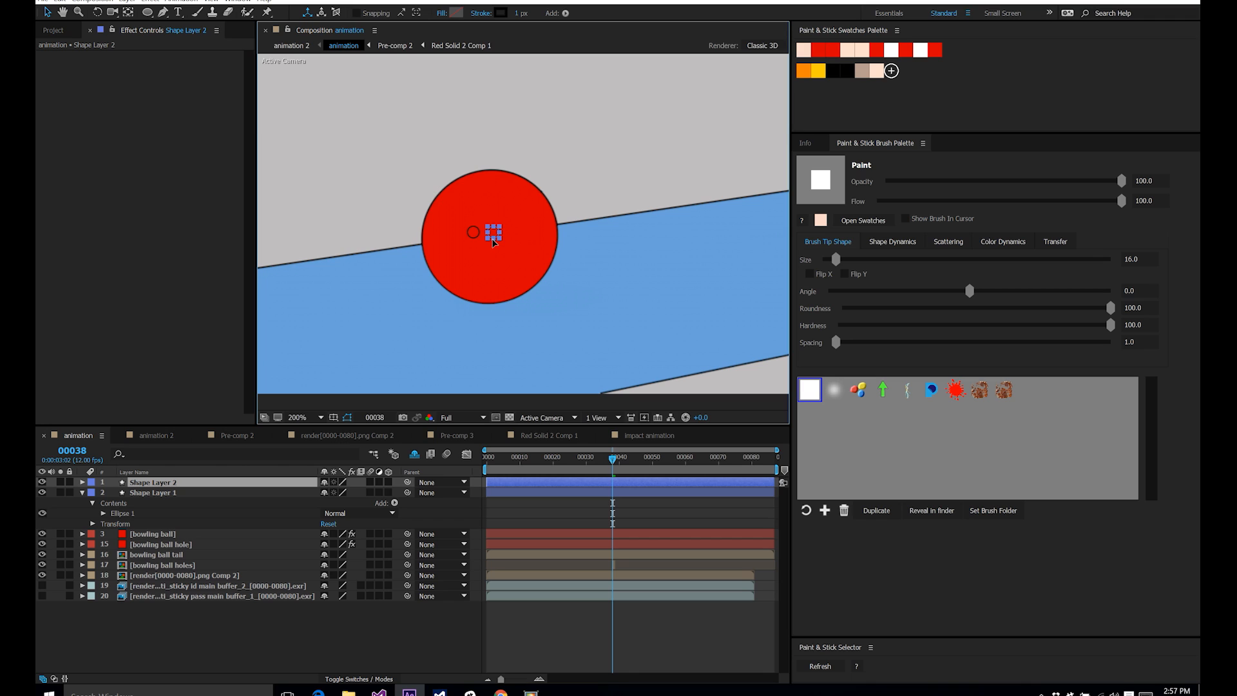
key(Return)
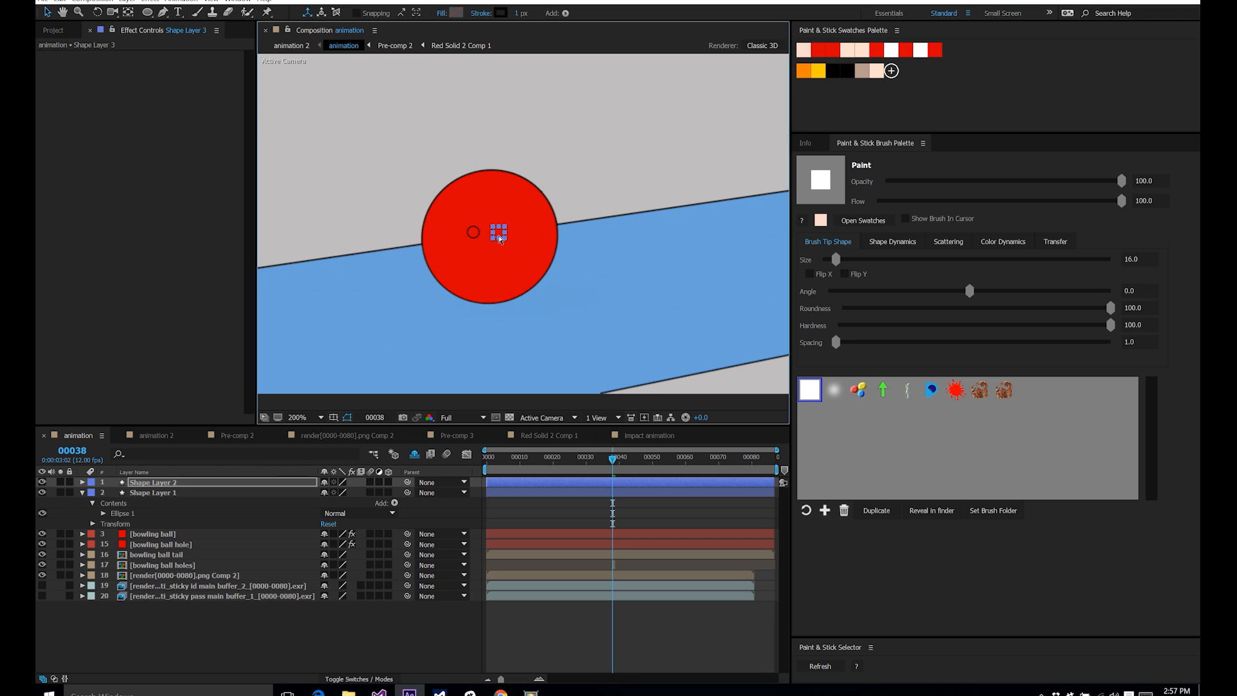
key(Return)
Step: Duplicate the circle once more, and place this third finger hole centred below the other two
key(ctrl+d)
drag(499, 240, 501, 263)
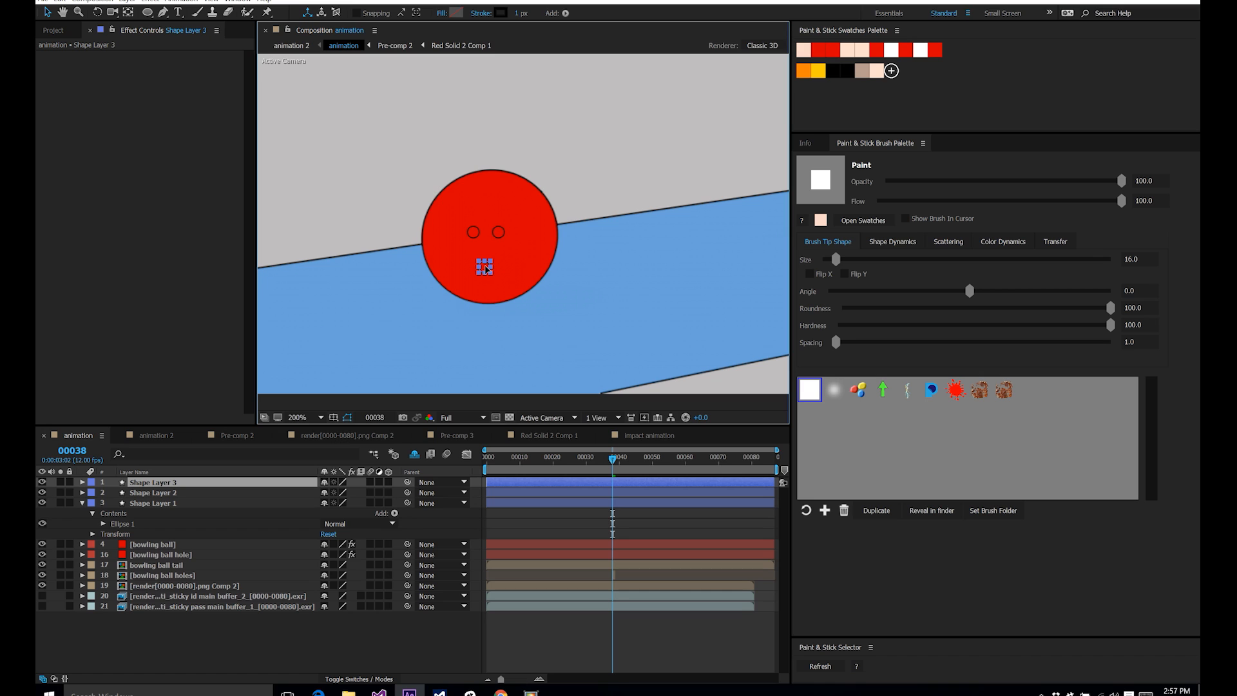
key(F2)
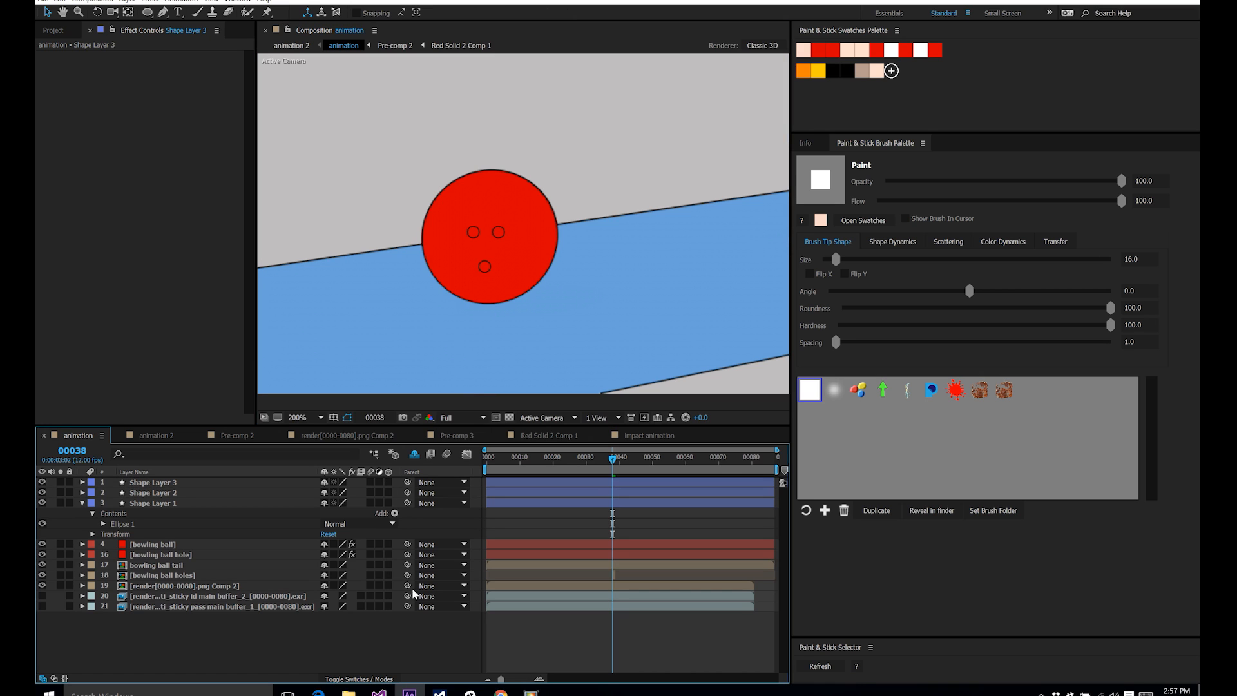
Step: Nudge the lower finger hole slightly to the right, and parent Shape Layer 1 and Shape Layer 2 to Shape Layer 3
click(485, 270)
key(Return)
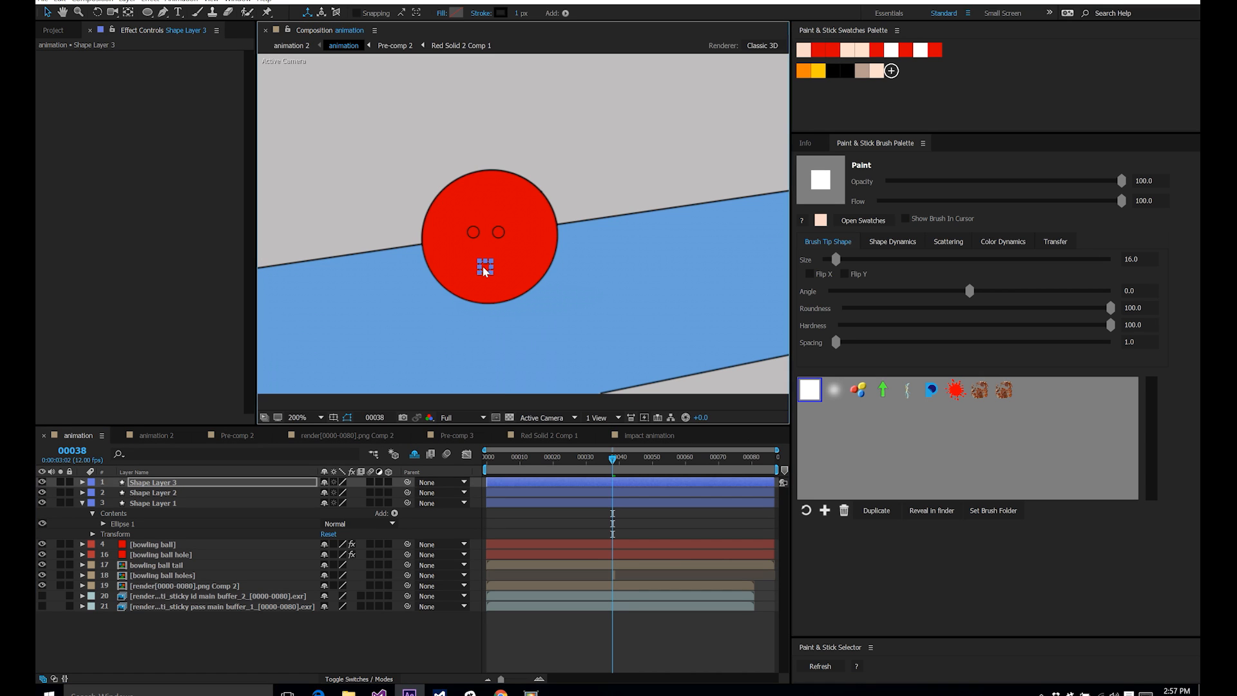
click(205, 502)
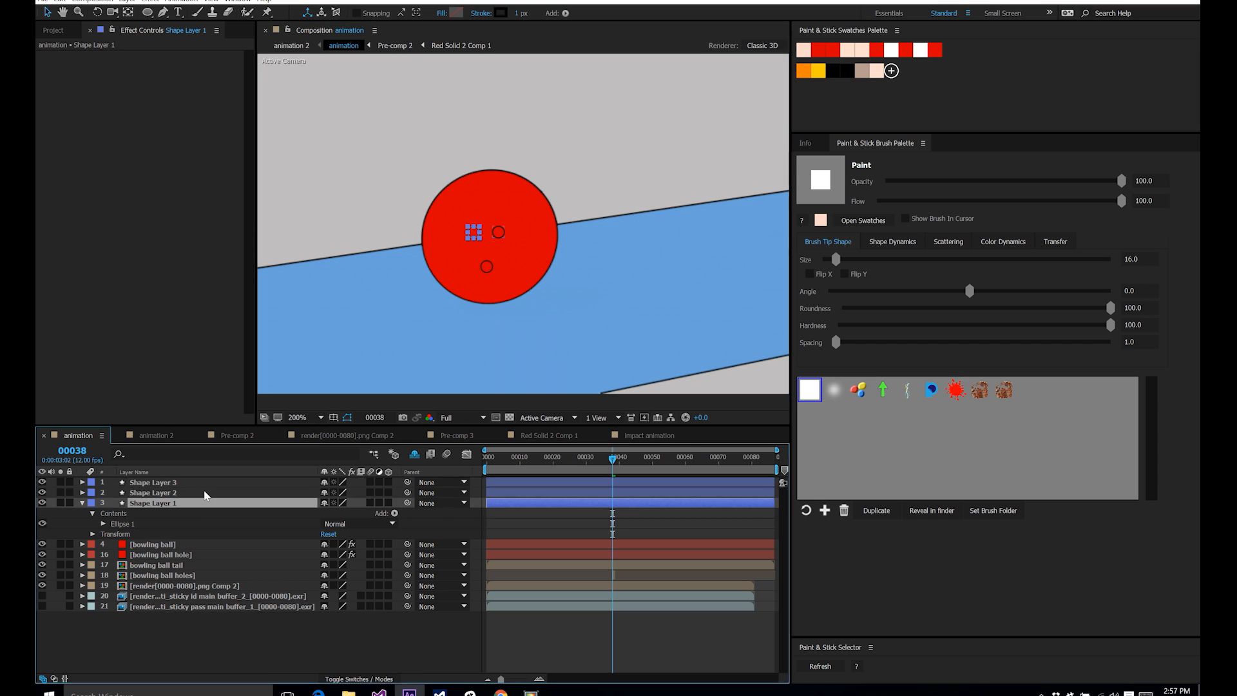
ctrl+click(372, 493)
drag(408, 494, 172, 486)
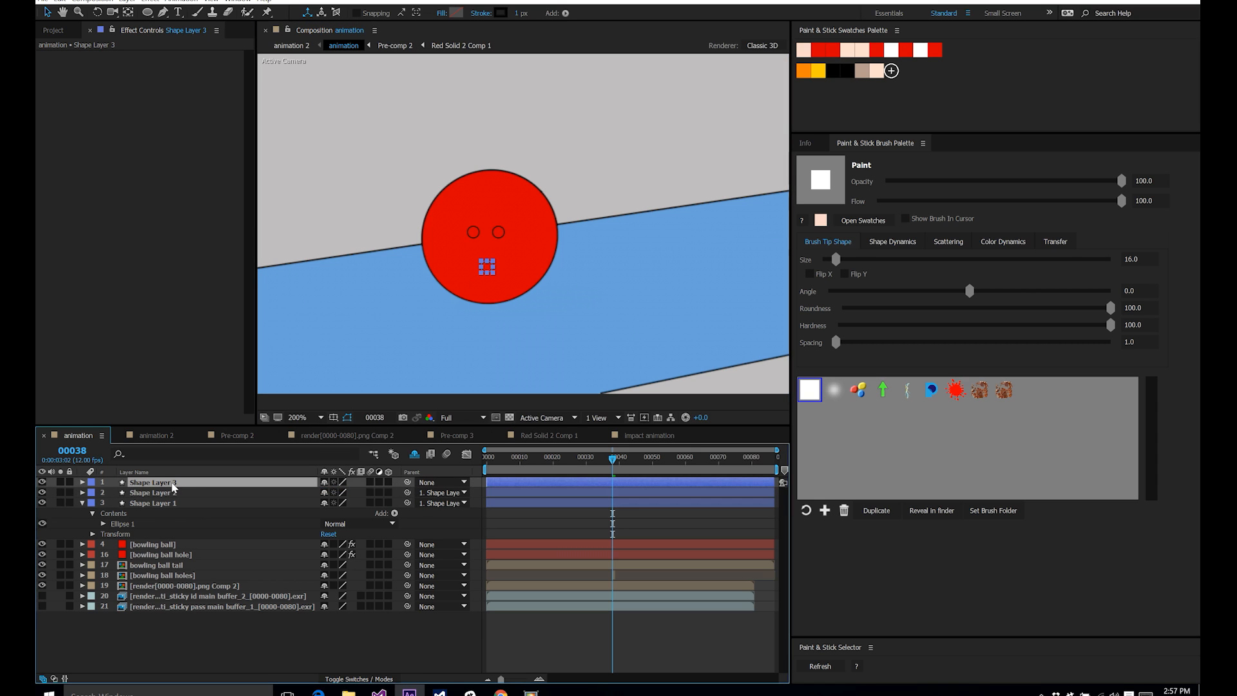
Step: Rotate Shape Layer 3 to -7.8° and move the three-hole group slightly up on the red ball
key(r)
drag(325, 495, 321, 496)
drag(530, 340, 491, 255)
click(501, 402)
scroll(506, 294, down, 1)
scroll(525, 244, up, 1)
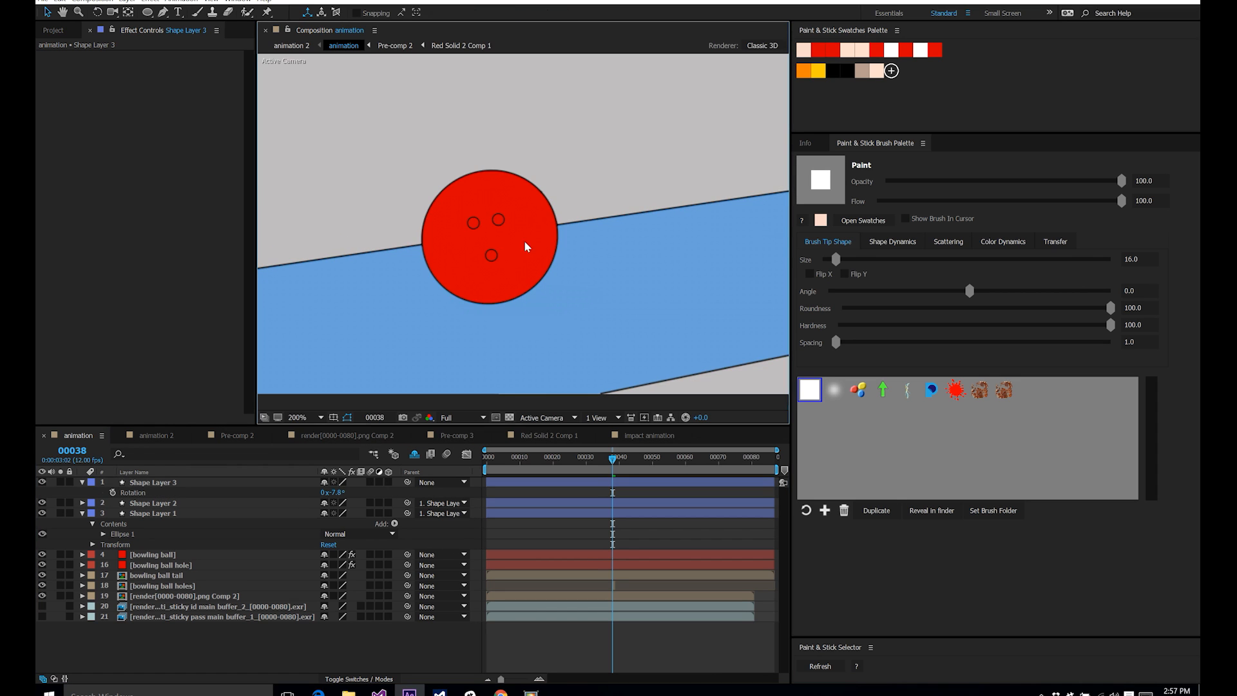
drag(601, 208, 642, 220)
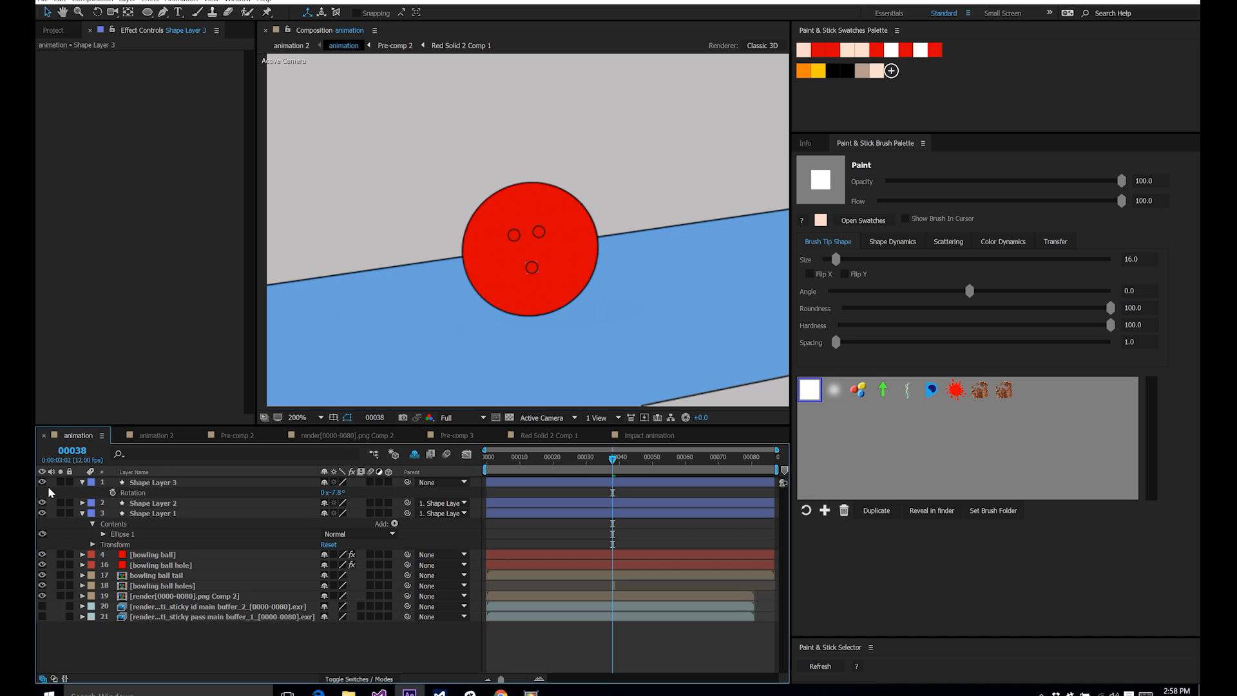
Step: Solo the three finger-hole shape layers and show the composition on a transparency grid
drag(60, 513, 64, 473)
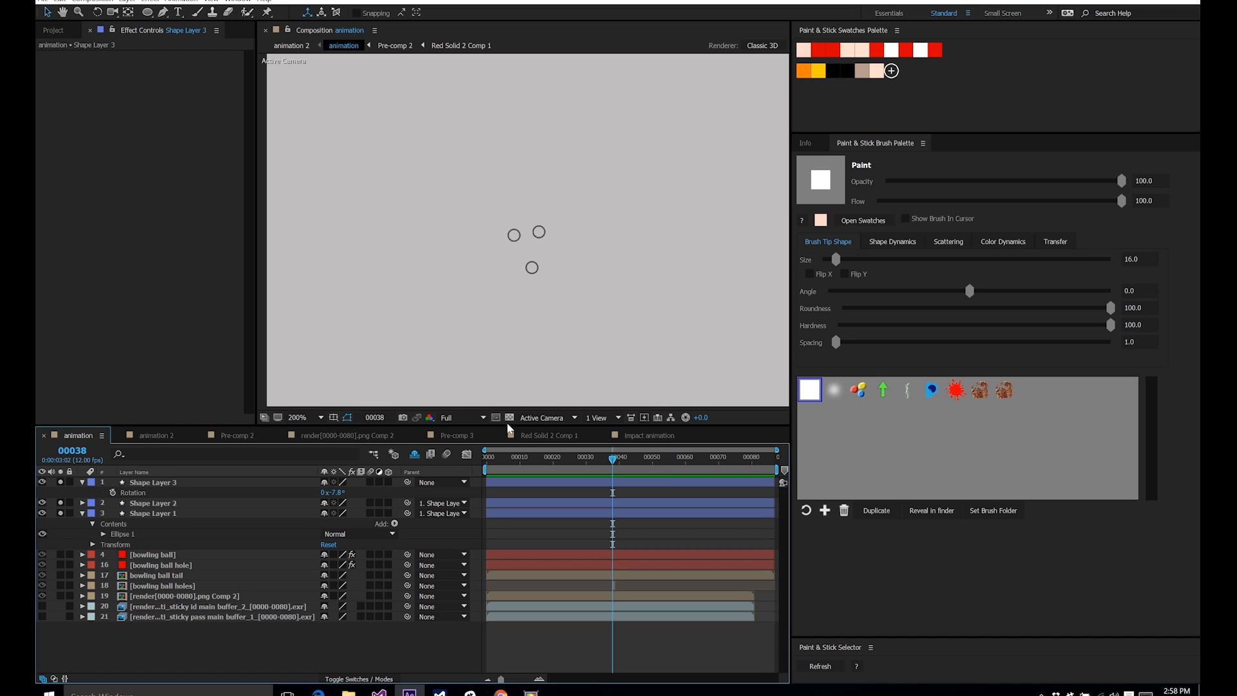
click(509, 418)
scroll(568, 228, down, 4)
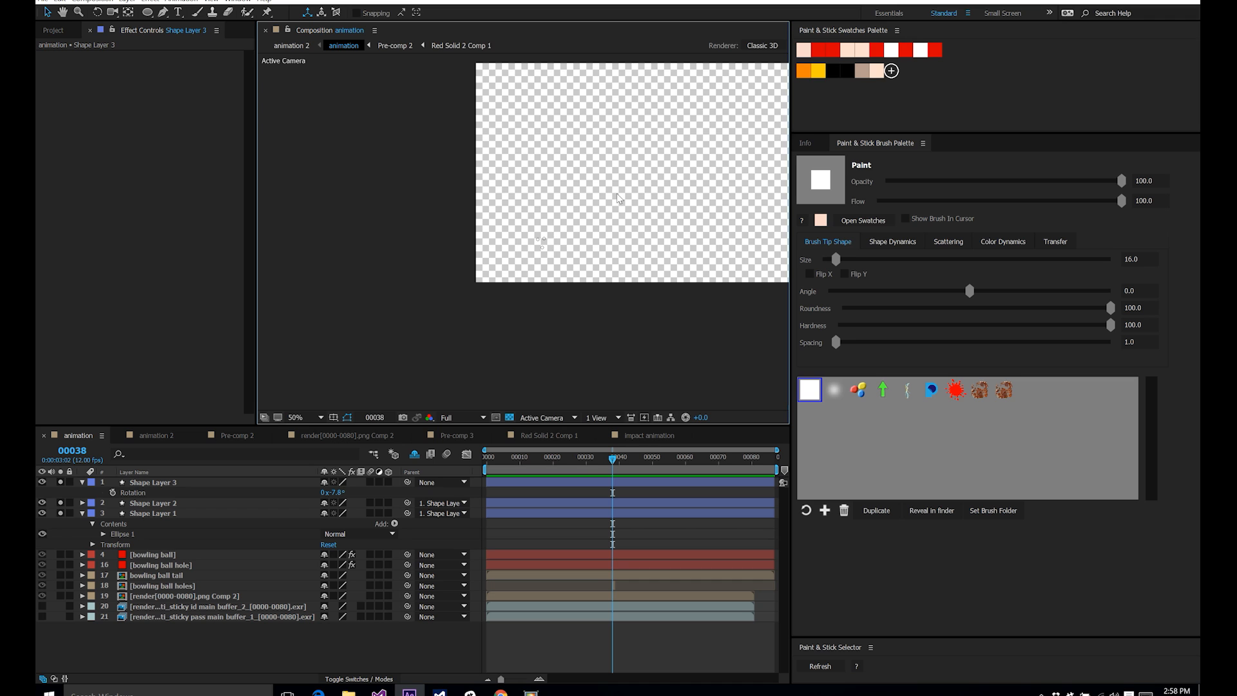
scroll(570, 227, up, 4)
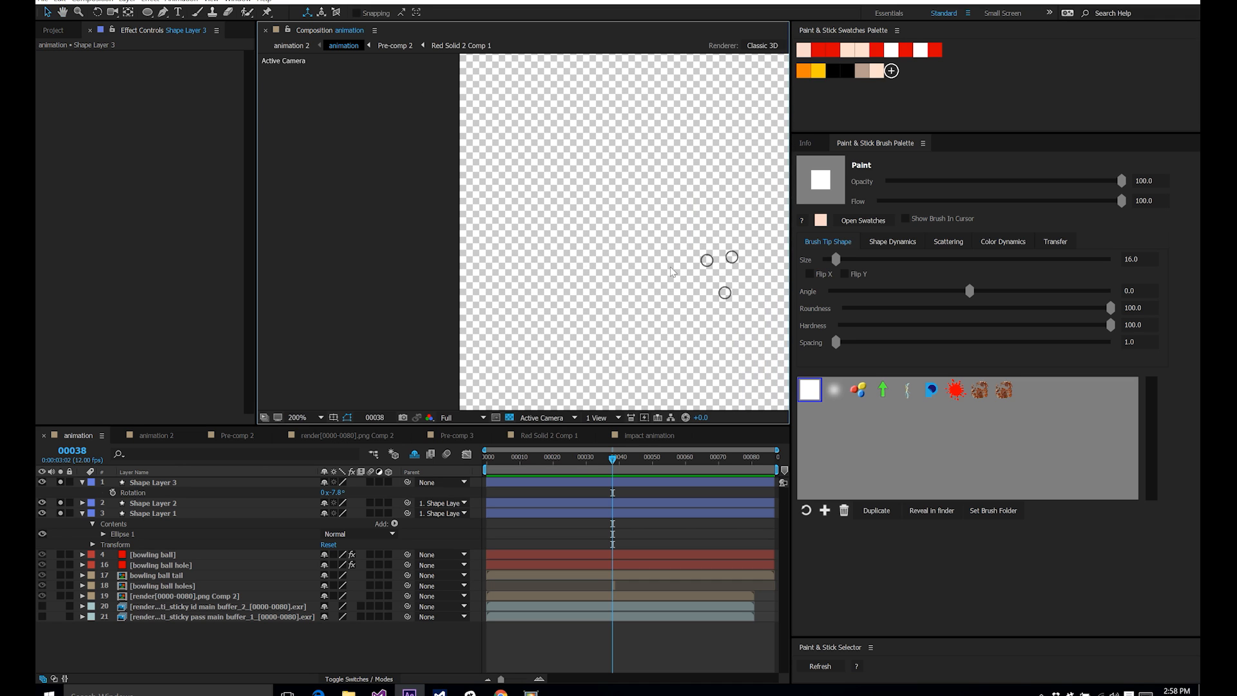
drag(670, 270, 556, 261)
Step: Capture the soloed finger holes as paint in the bowling ball layer's Paint & Stick effect at frame 38, and reveal its keyframes
click(150, 556)
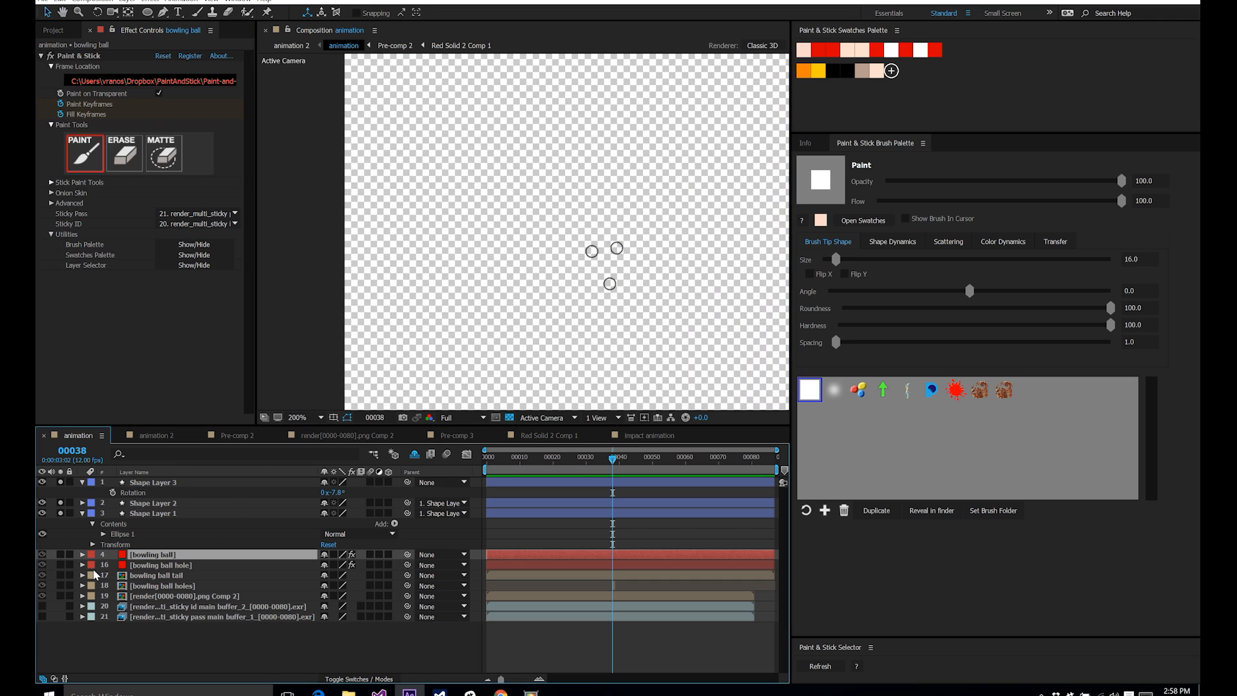
click(86, 58)
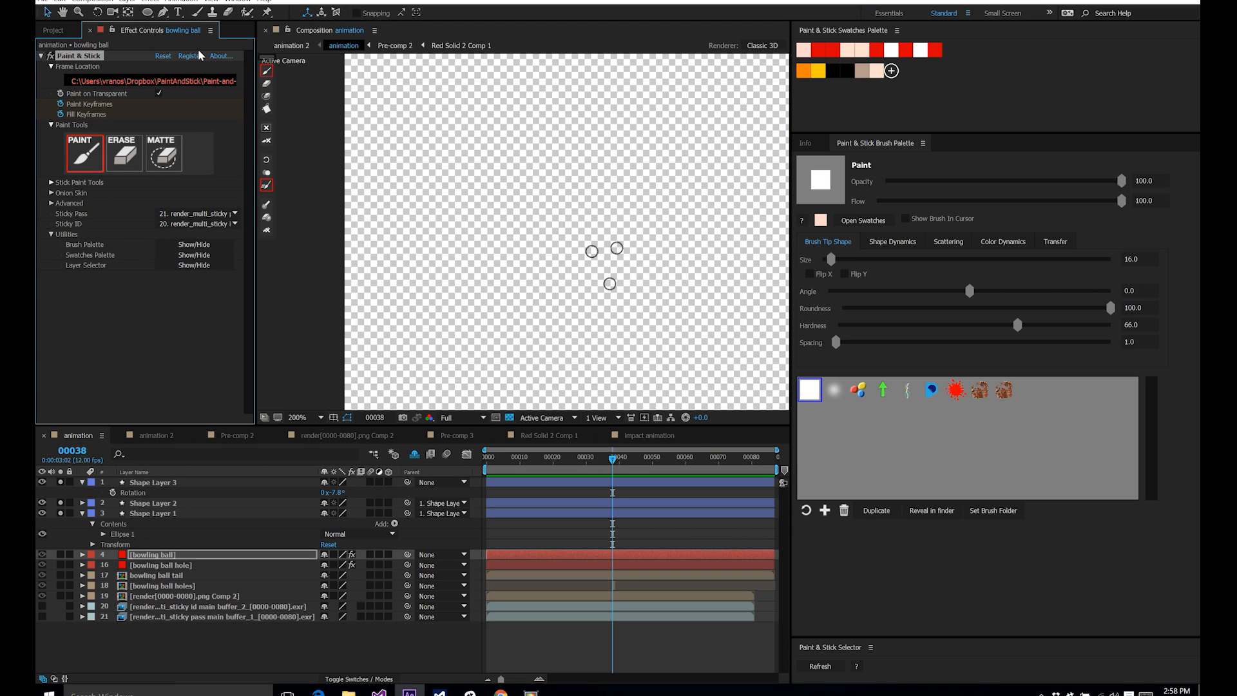
key(c)
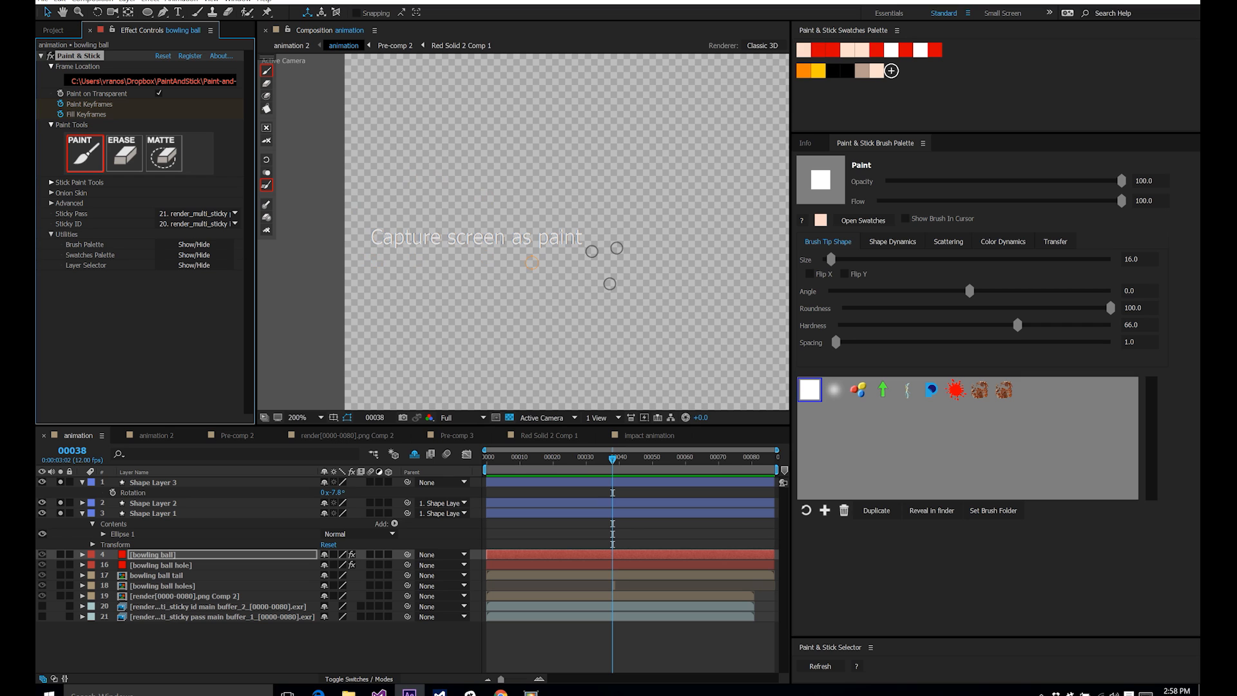
click(531, 262)
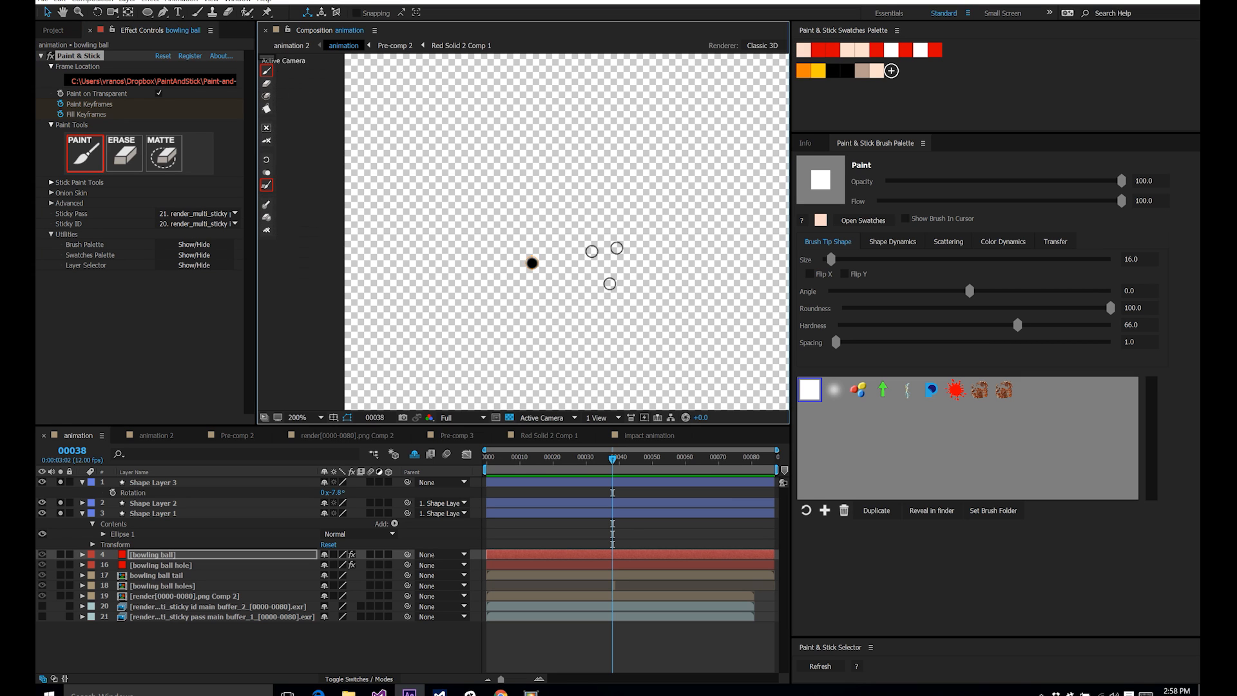
key(u)
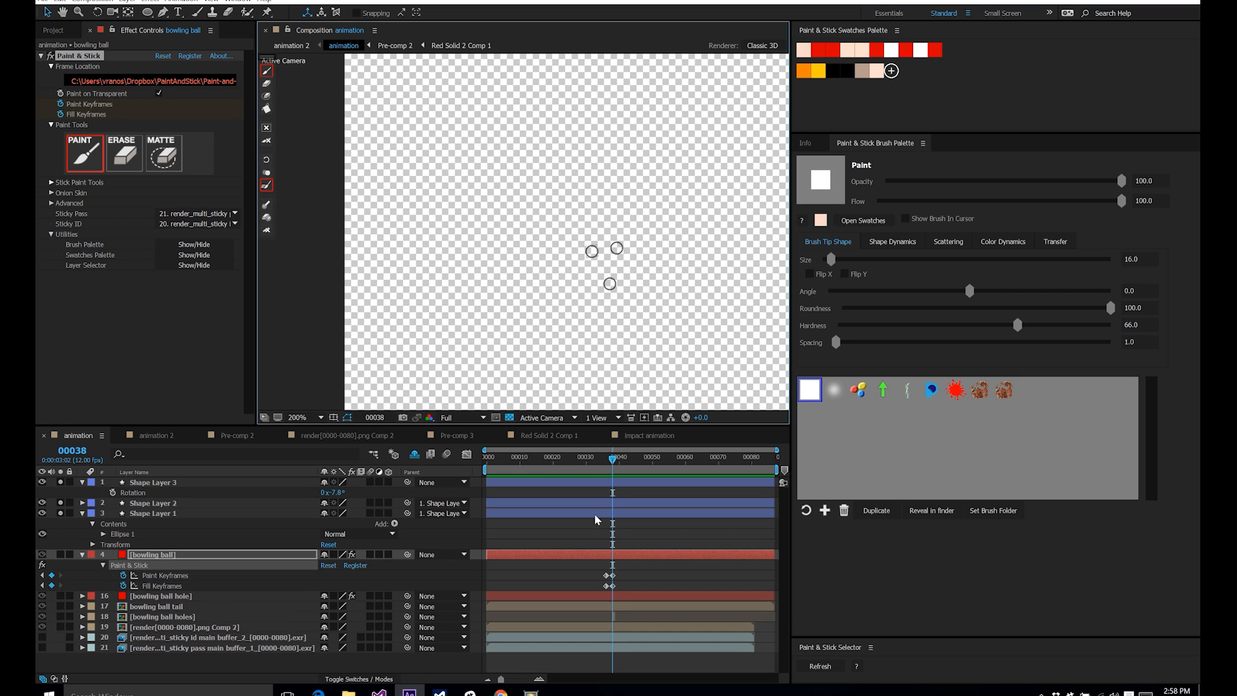
click(595, 517)
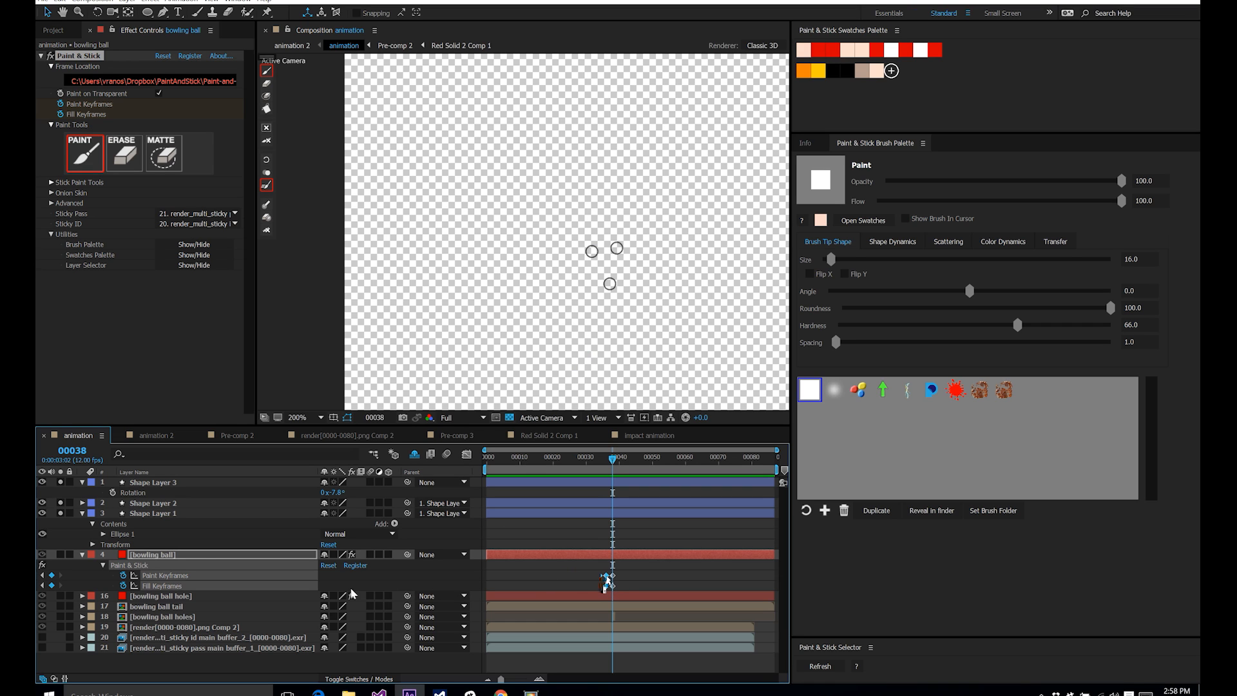
Step: Pre-compose the three shape layers as "bowling ball holes" with all attributes moved, then unsolo and hide the new layer
click(146, 514)
click(158, 472)
shift+click(155, 484)
key(ctrl+shift+c)
text(bowling ball holes)
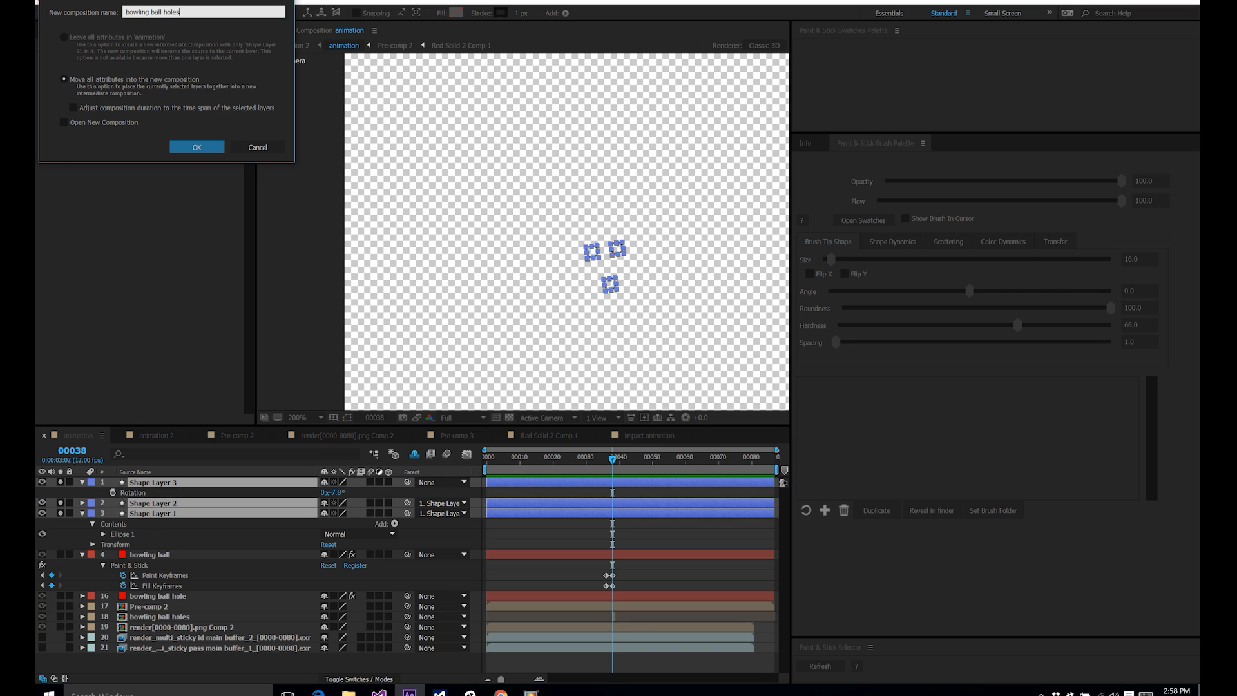
key(Return)
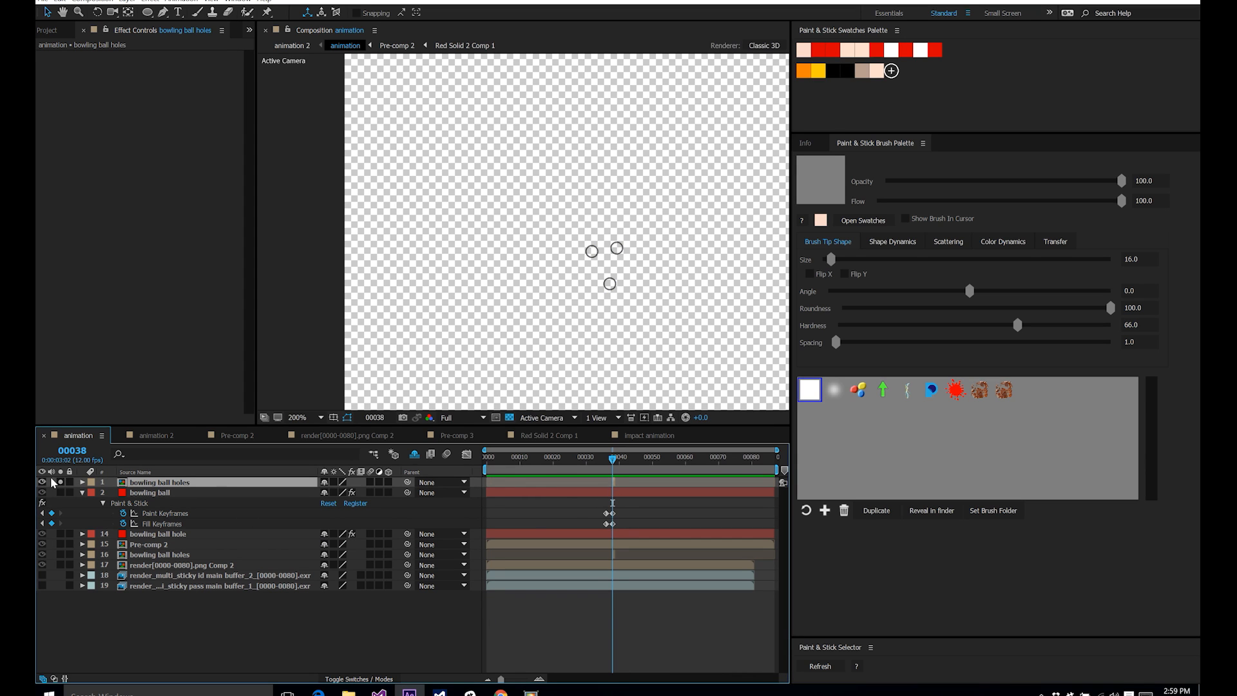
click(42, 482)
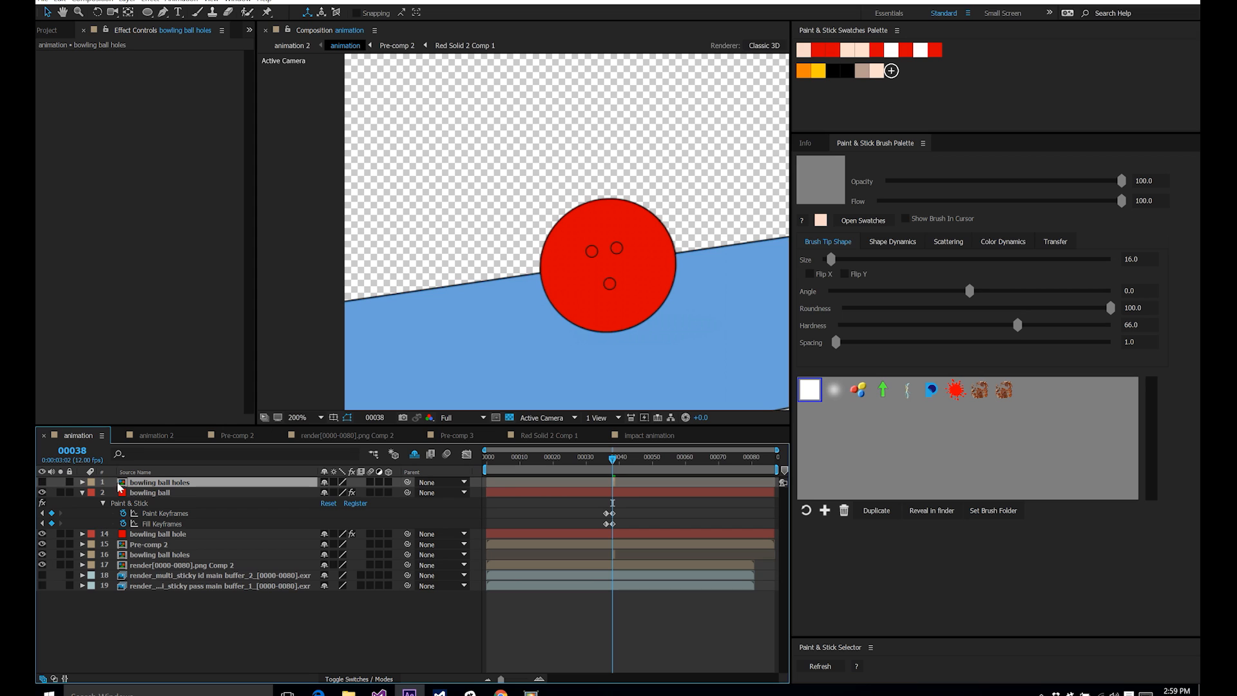
click(257, 635)
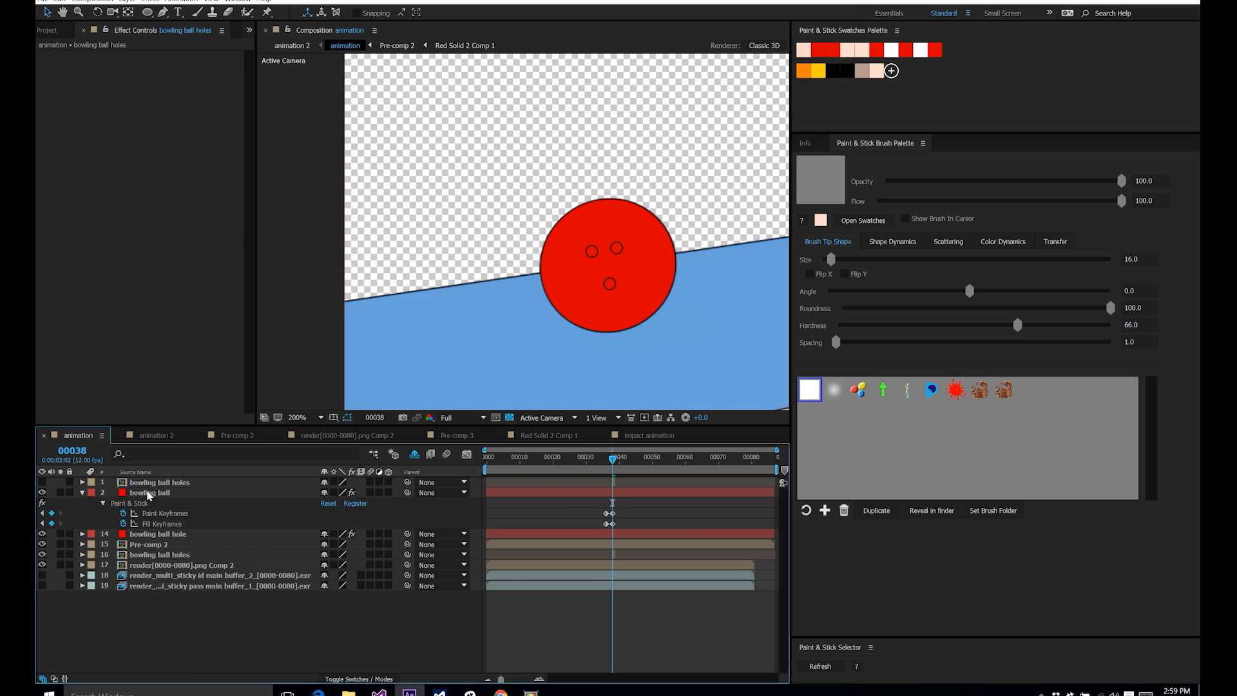
Step: Solo the bowling ball layer to inspect the captured finger-hole paint, then show the other layers again
click(150, 494)
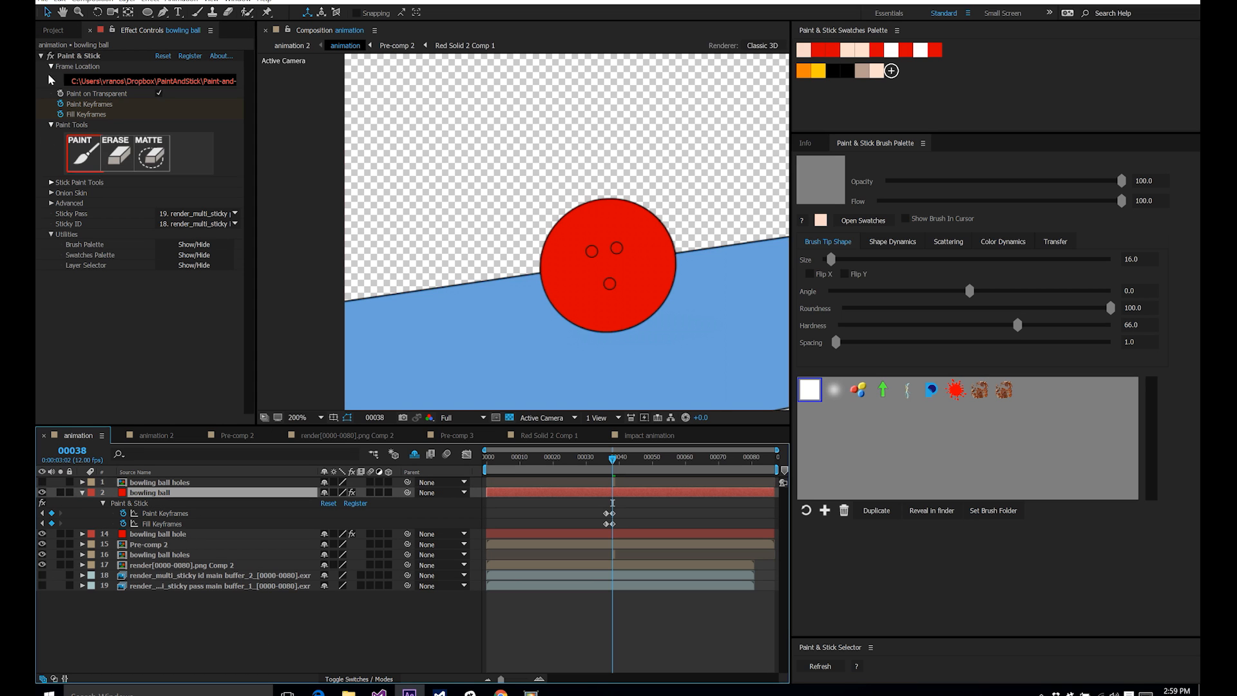
click(60, 493)
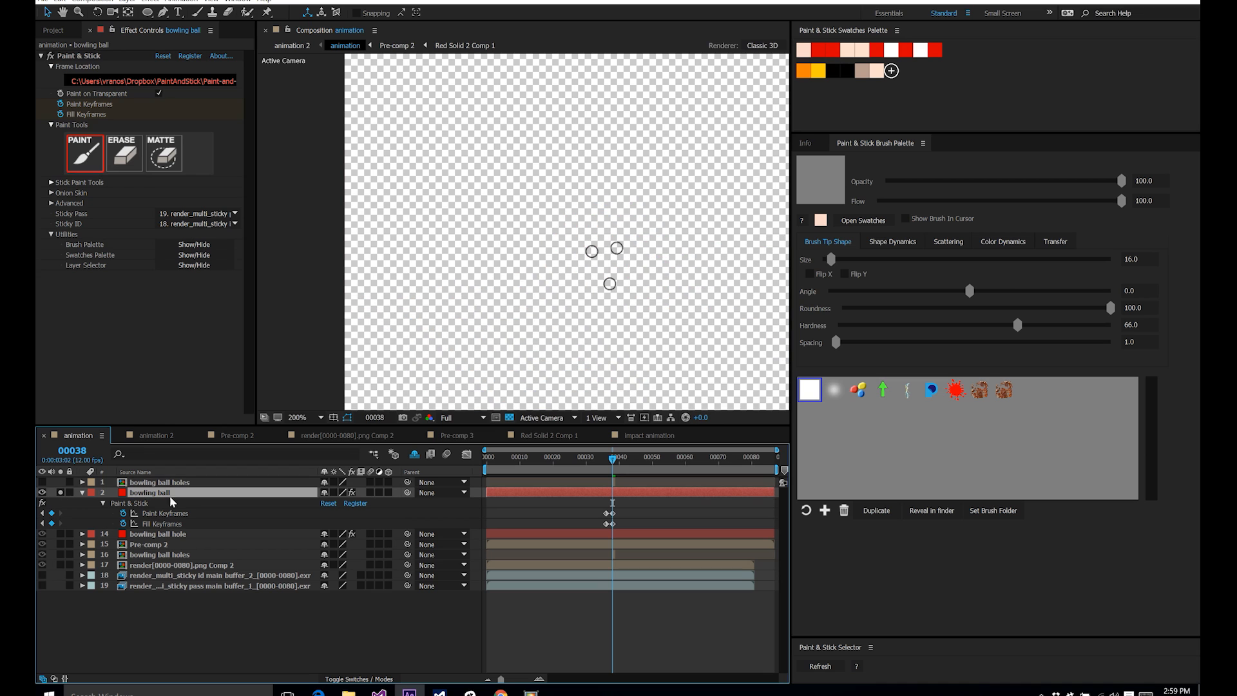
key(period)
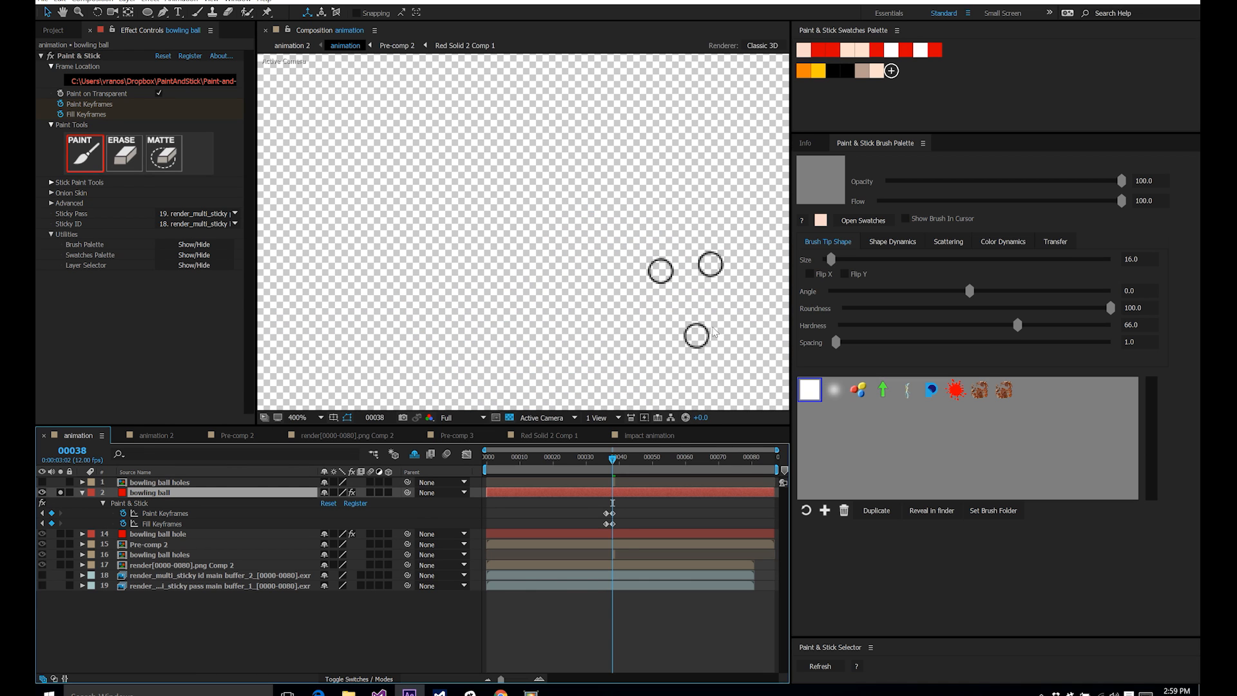
key(comma)
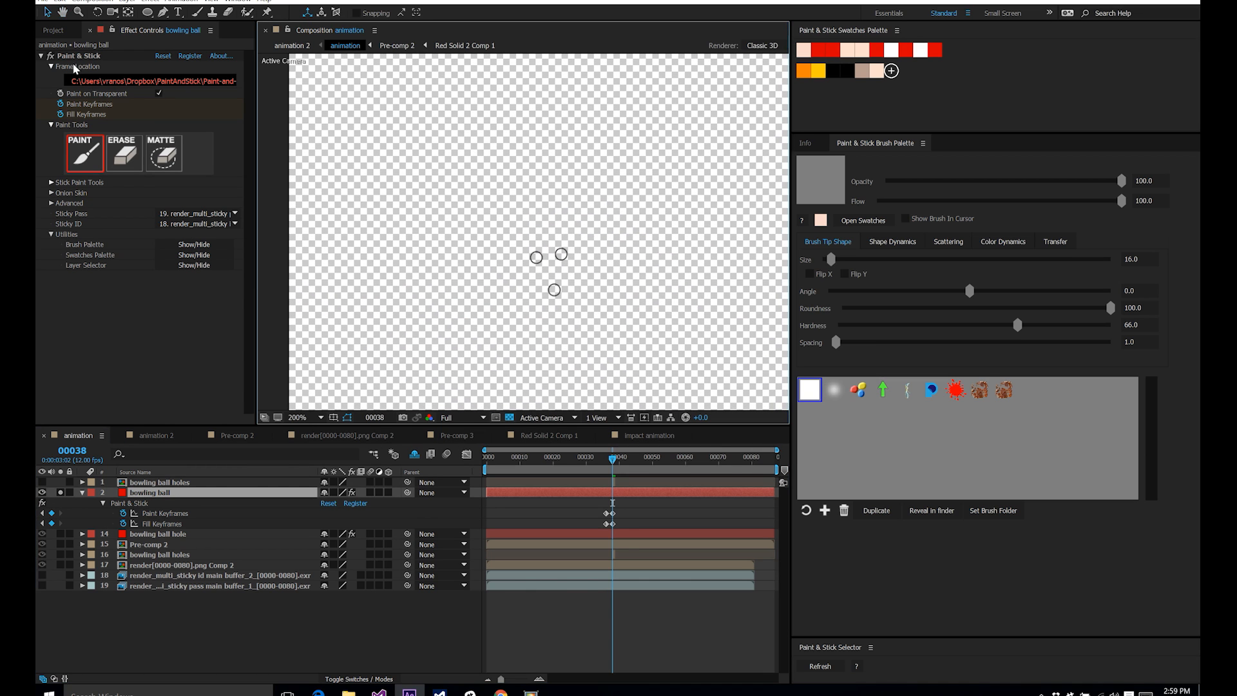
click(78, 56)
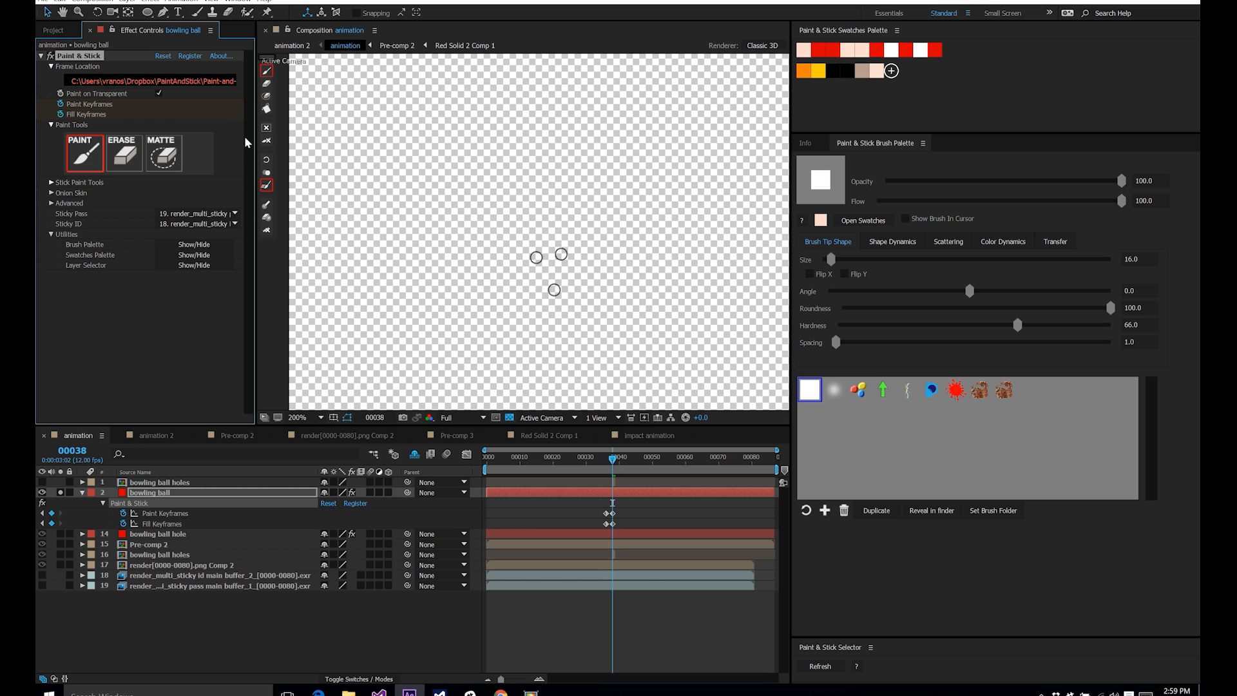
click(432, 195)
key(comma)
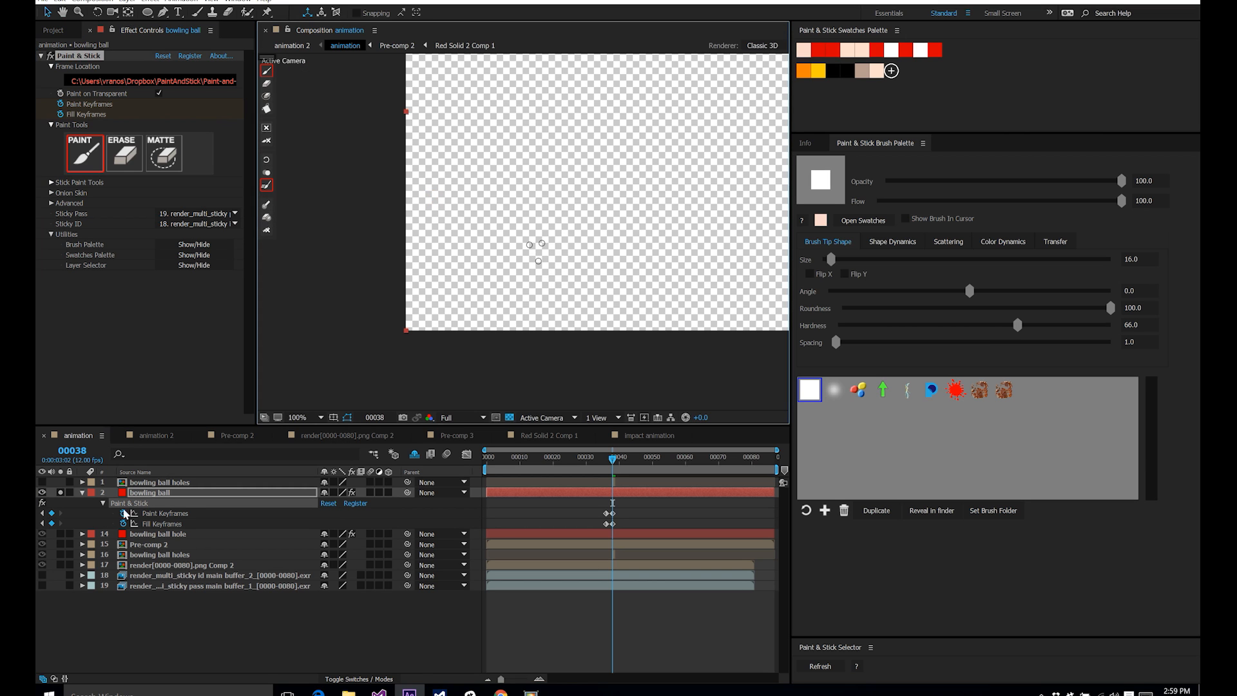
click(60, 492)
Step: Play back the animation around frame 38 to check the finger holes on the ball, and return to frame 38
drag(648, 336, 453, 409)
key(comma)
key(space)
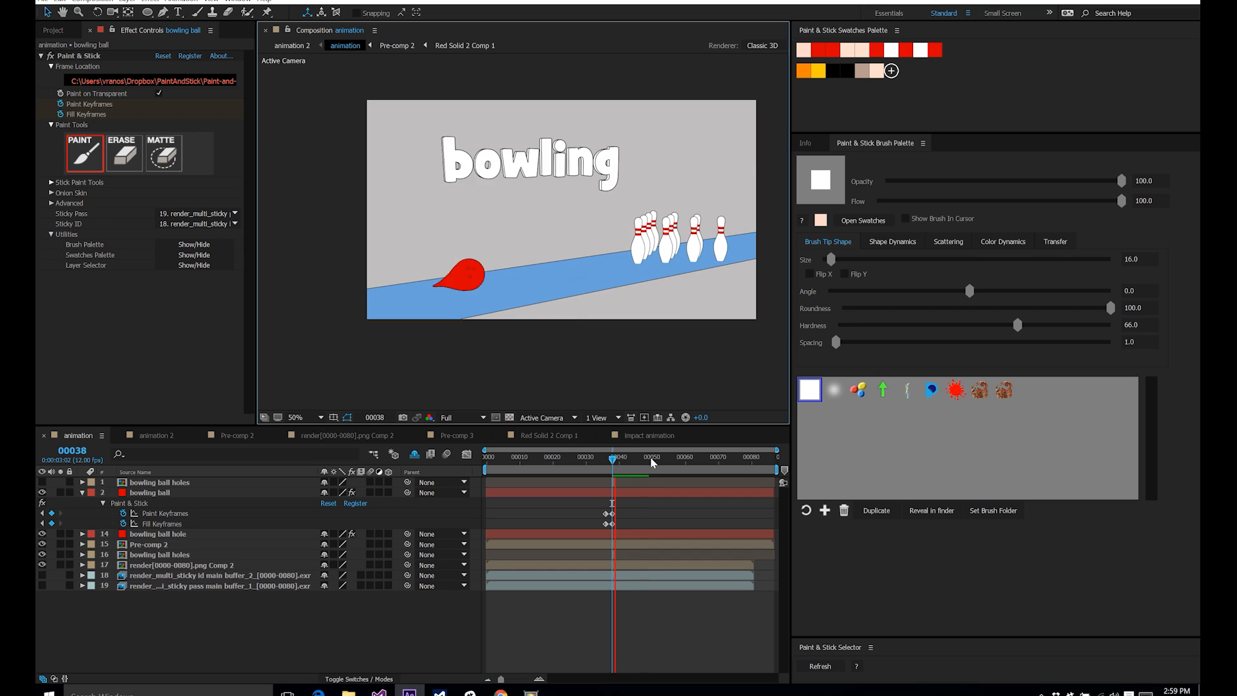
key(space)
click(618, 462)
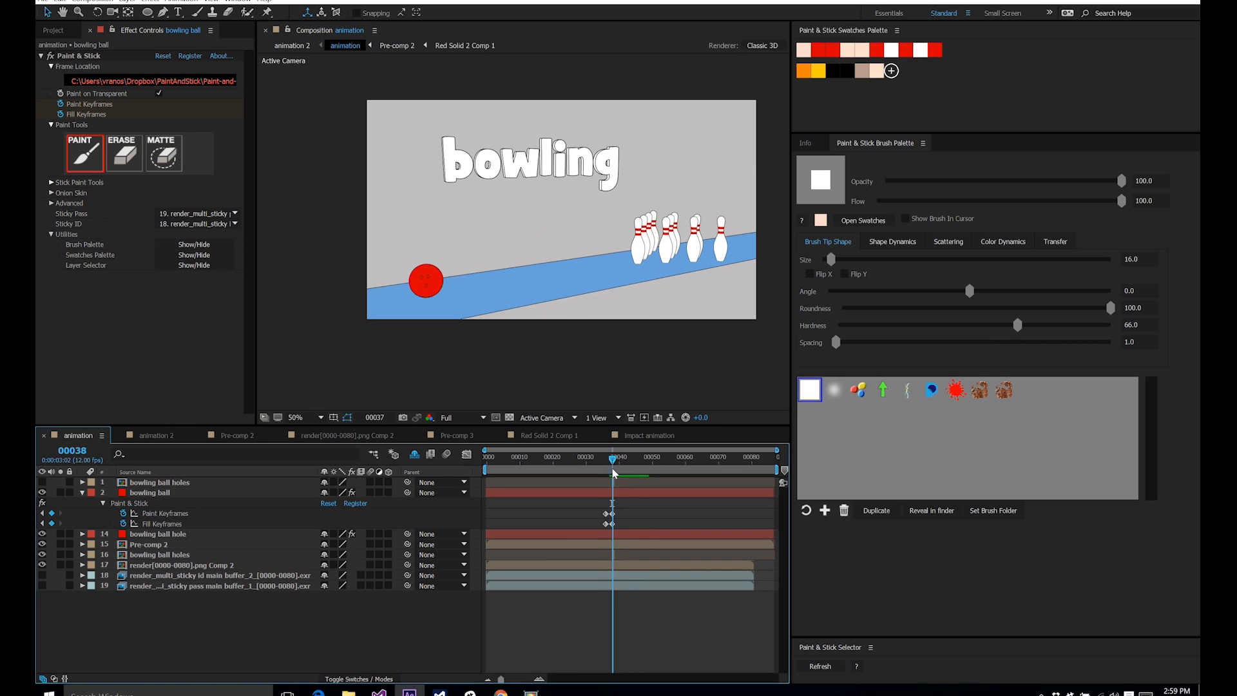
scroll(503, 290, up, 4)
click(58, 564)
click(59, 564)
click(59, 553)
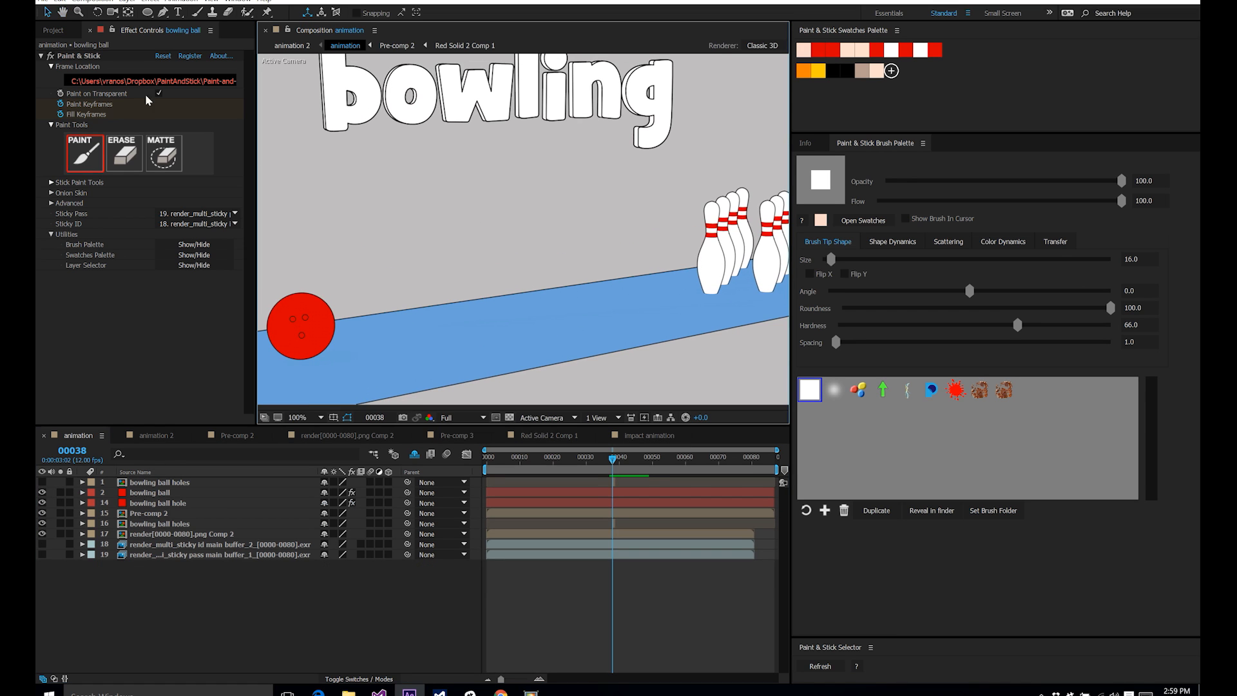
Step: Activate Paint & Stick on the bowling ball layer and stamp the blue P logo brush on the red ball at size 156
click(92, 58)
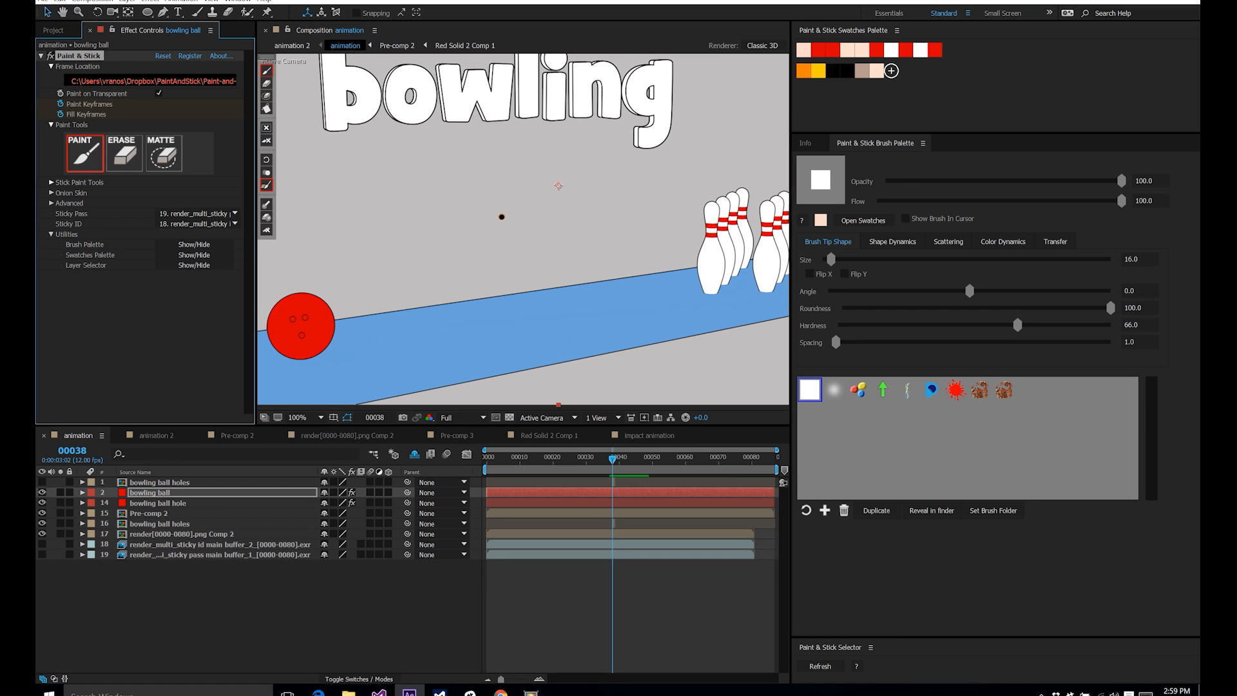
click(932, 390)
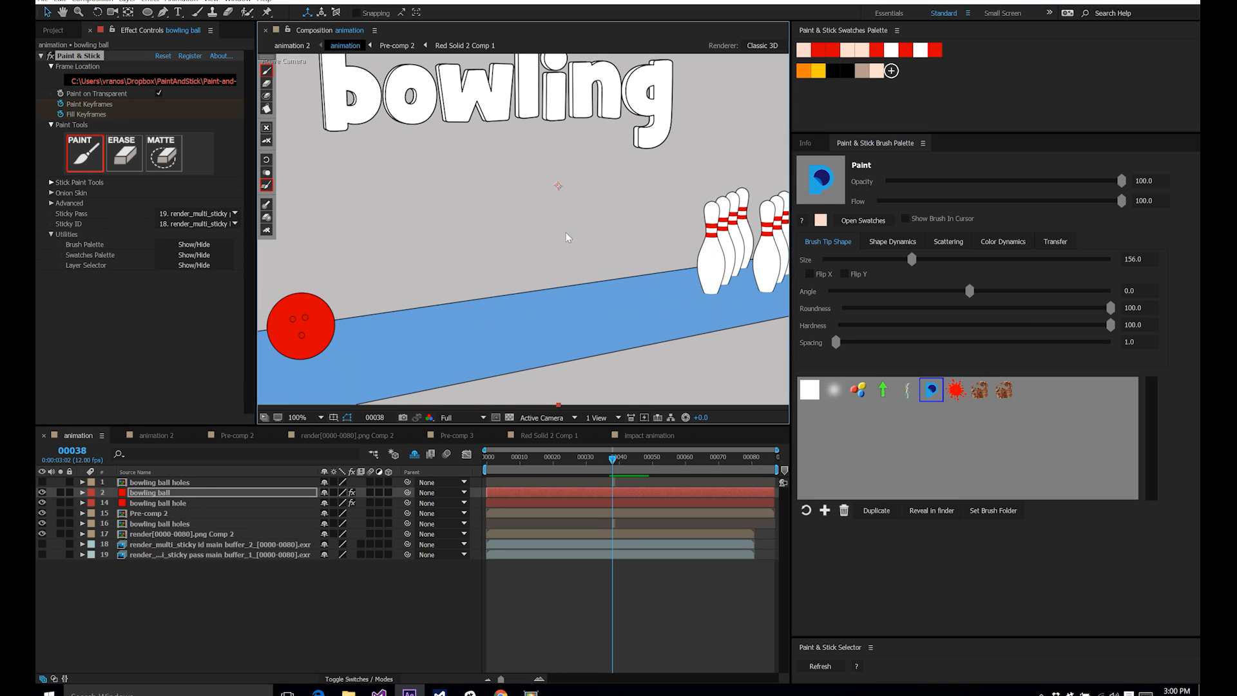
drag(527, 238, 700, 199)
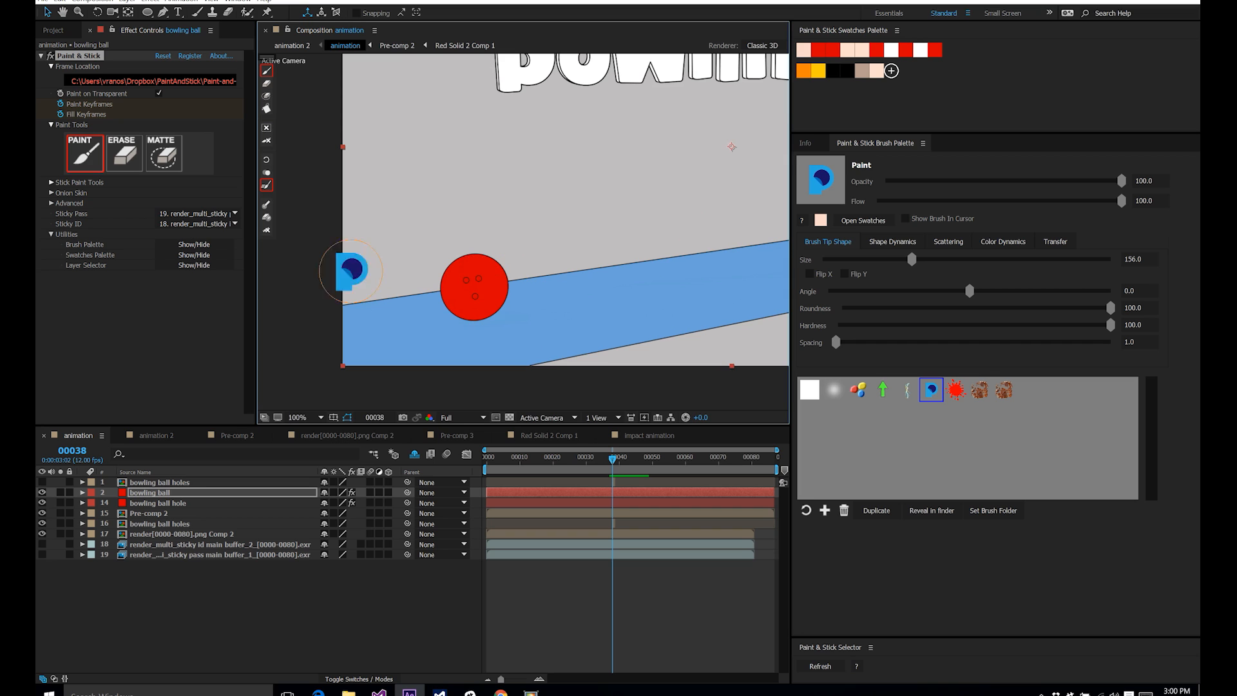
click(477, 286)
Step: Reduce the logo brush size to 98 and stamp it on the letter b of the bowling title
mouse_move(576, 148)
mouse_down()
mouse_move(636, 255)
mouse_move(603, 320)
mouse_up()
drag(563, 219, 490, 245)
scroll(525, 215, up, 2)
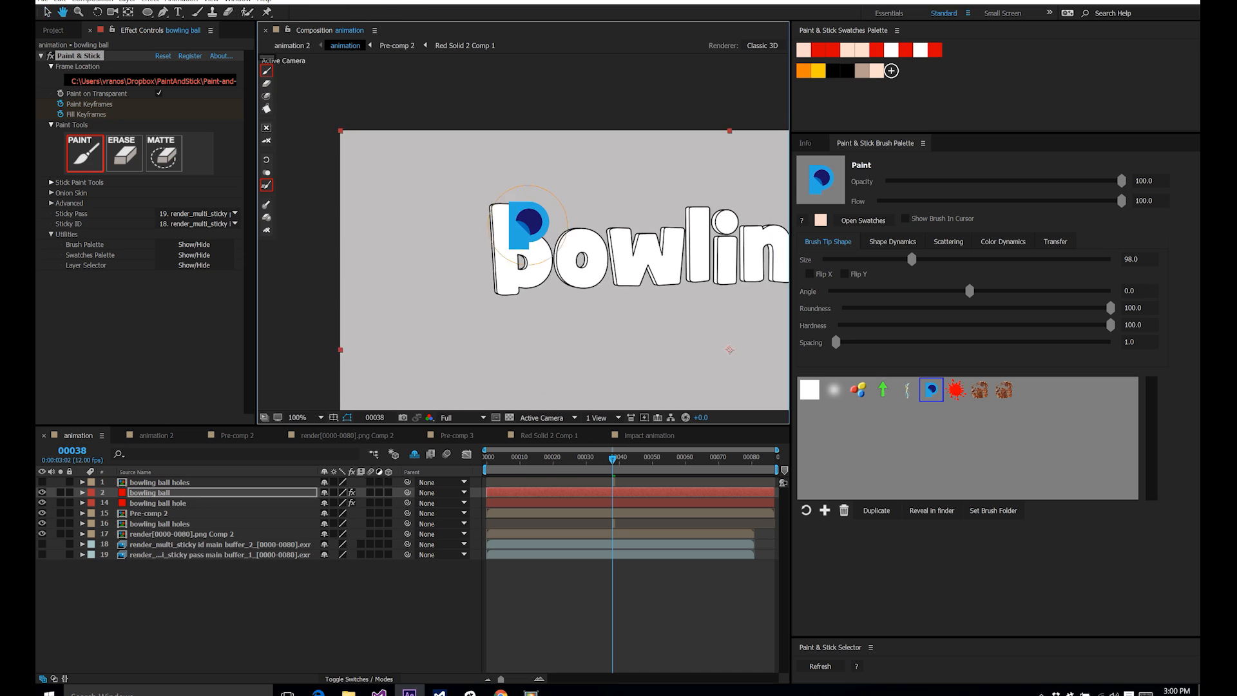
click(491, 251)
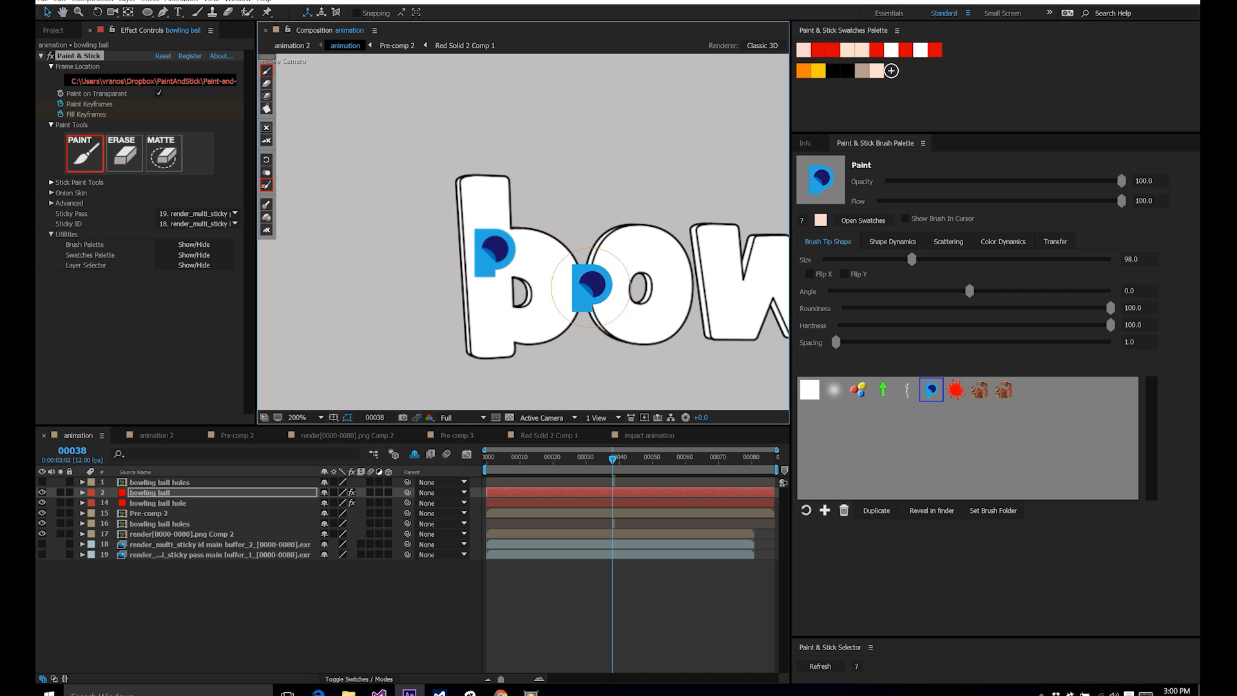
Step: Stamp the blue P logo repeatedly across the remaining letters of the bowling title
click(640, 248)
mouse_move(651, 258)
mouse_down()
mouse_move(641, 268)
mouse_move(348, 201)
mouse_up()
click(644, 278)
click(441, 232)
click(477, 187)
click(523, 231)
click(584, 222)
click(582, 141)
click(634, 219)
click(691, 175)
drag(690, 175, 451, 155)
click(553, 177)
click(608, 256)
Step: Stamp the blue P logo on the bowling pins with brush size 26, and deselect the effect
drag(557, 331, 401, 55)
click(547, 250)
click(660, 250)
mouse_move(666, 204)
mouse_down()
mouse_move(456, 223)
mouse_move(525, 221)
mouse_up()
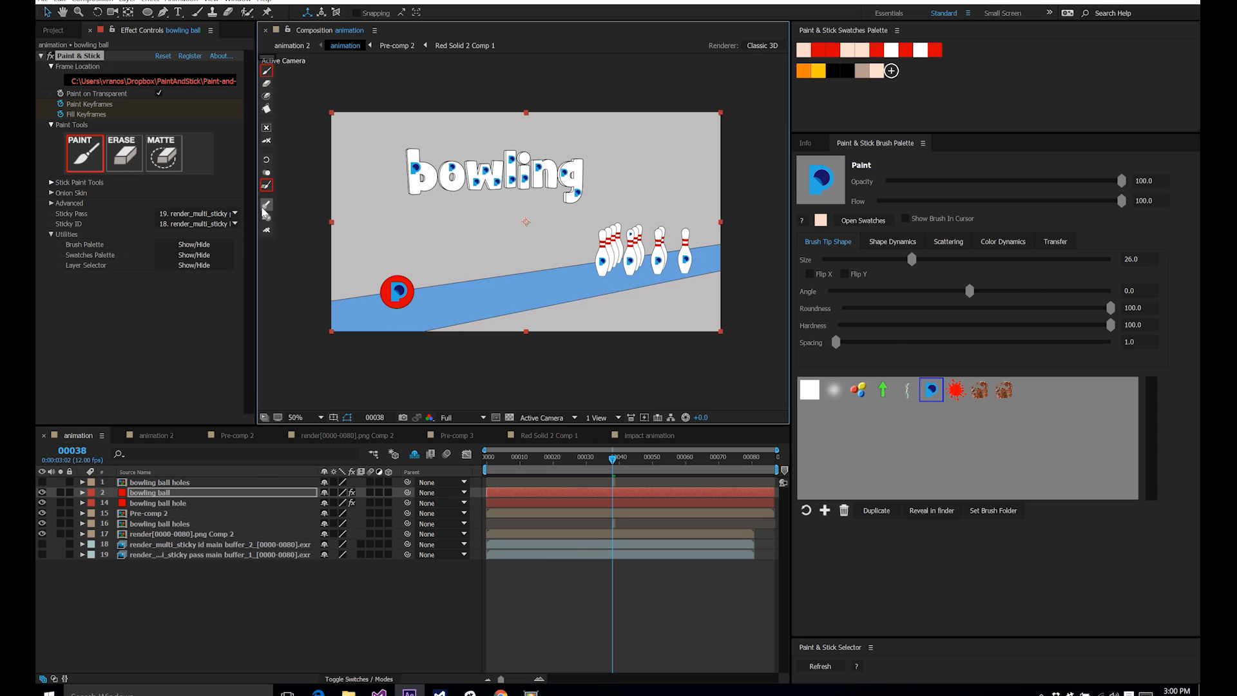
click(654, 627)
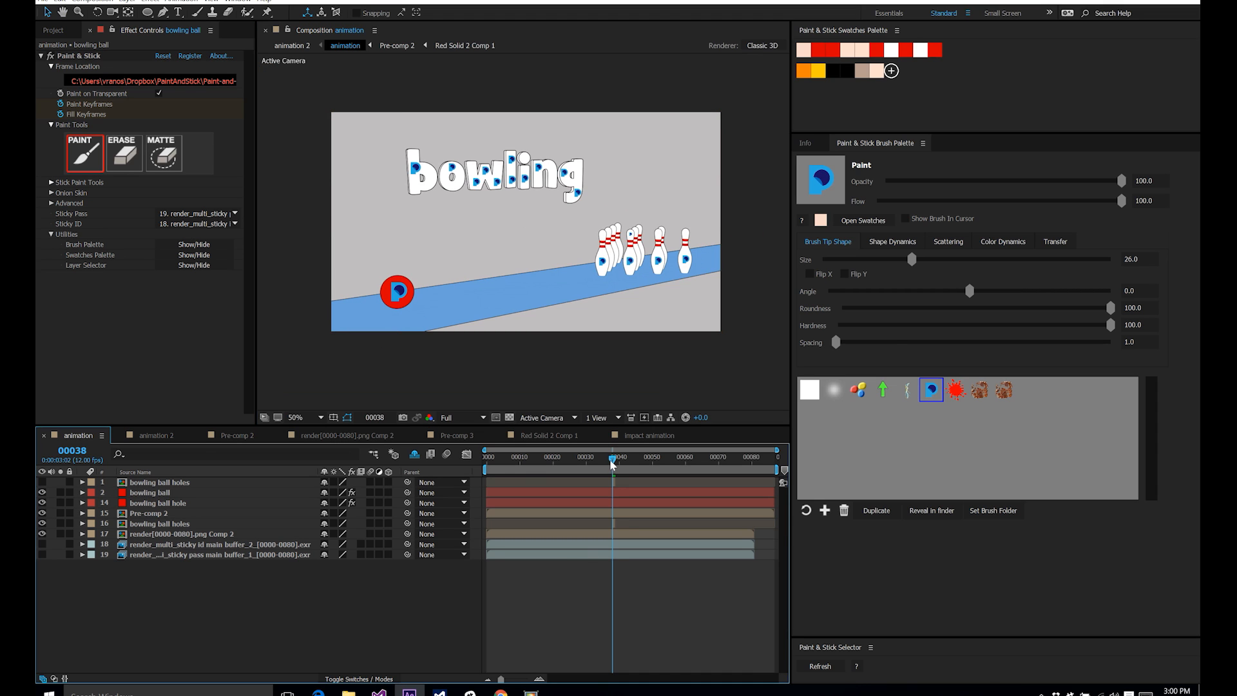